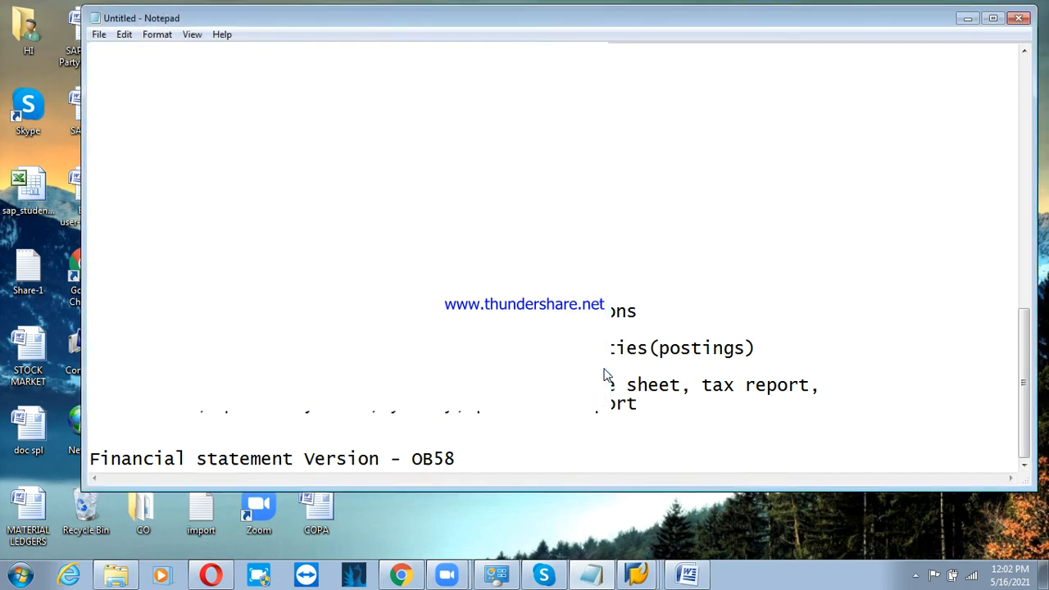
Step: Delete all existing text from the untitled note
{"action": "key", "text": "ctrl+a"}
{"action": "key", "text": "Delete"}
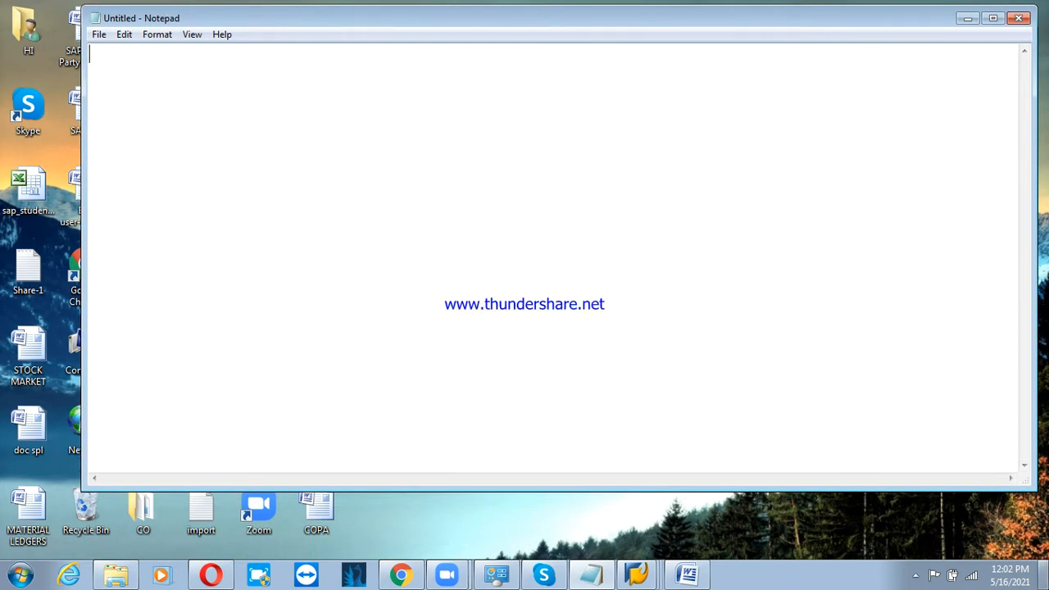
{"action": "left_click", "coordinate": [928, 540]}
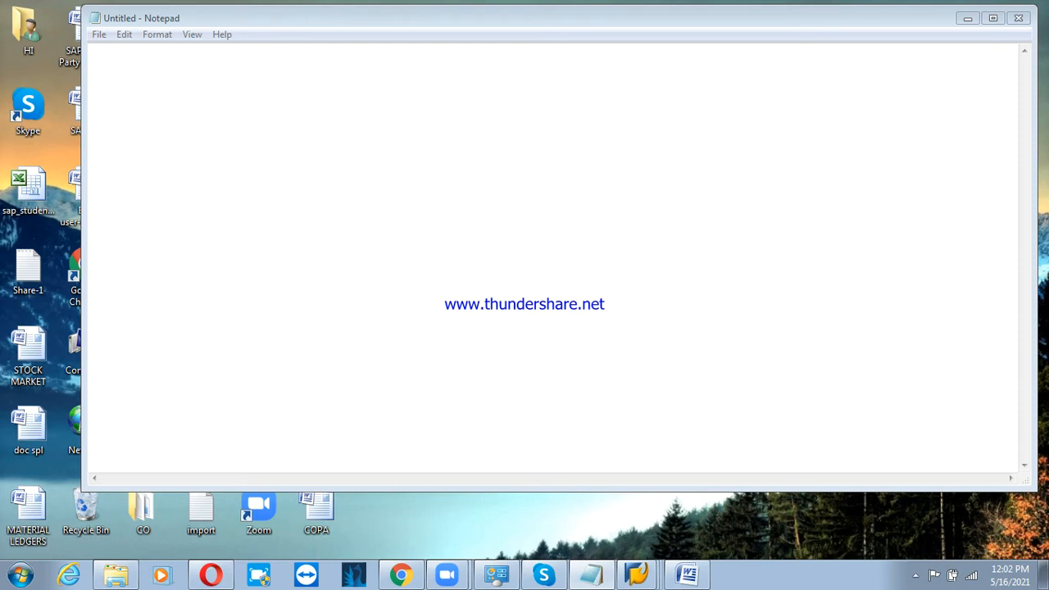
Step: Enter the heading "postings in Cash journal" on the first line of the note
{"action": "left_click", "coordinate": [321, 95]}
{"action": "type", "text": "post"}
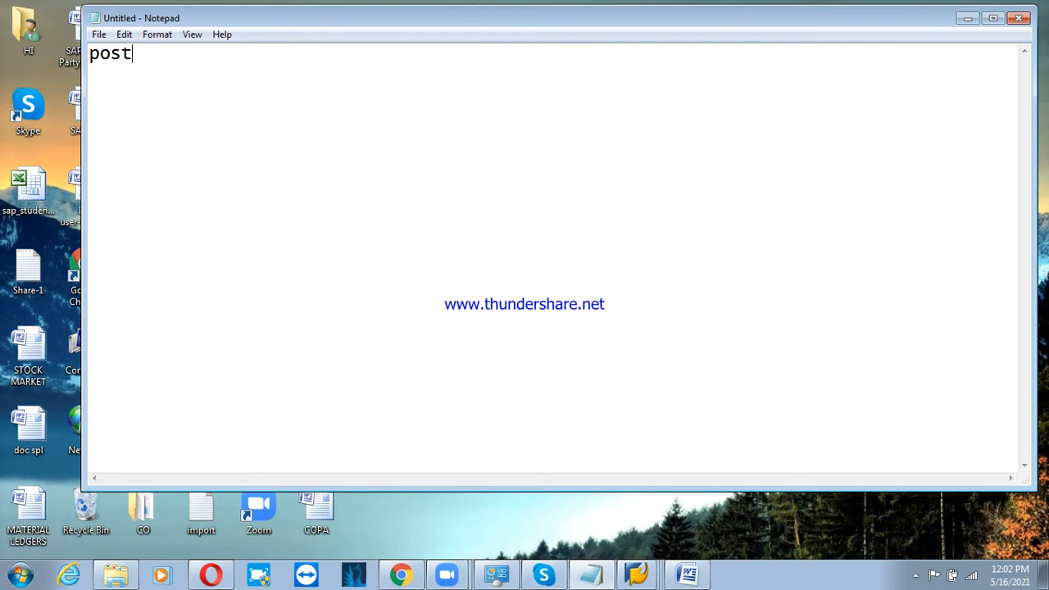
{"action": "type", "text": "ings in Cash"}
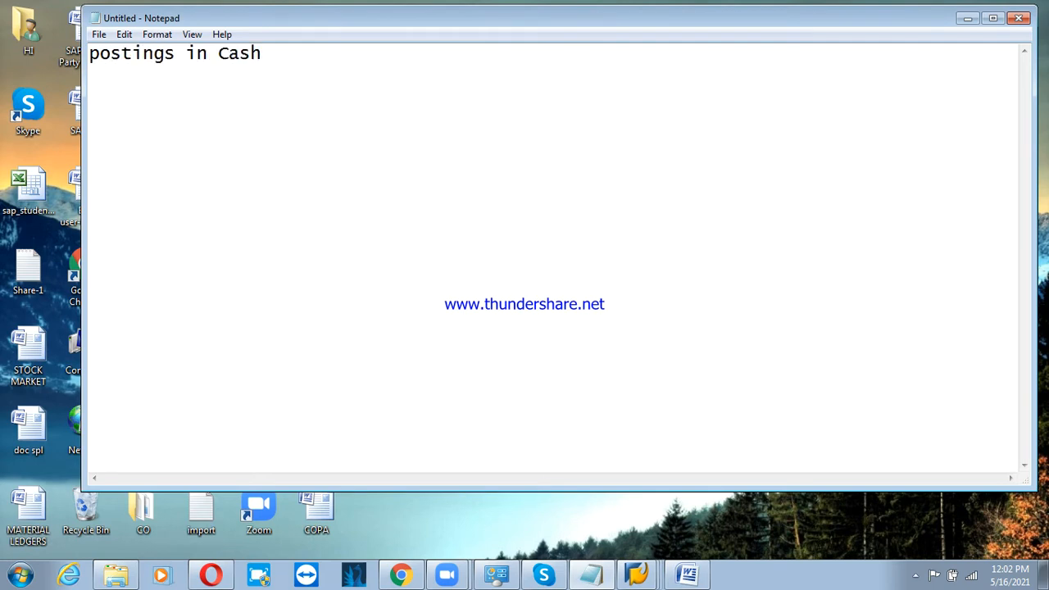
{"action": "type", "text": " hou"}
{"action": "key", "text": "BackSpace"}
{"action": "key", "text": "BackSpace"}
{"action": "key", "text": "BackSpace"}
{"action": "type", "text": "joun"}
{"action": "type", "text": "nal"}
{"action": "key", "text": "Return"}
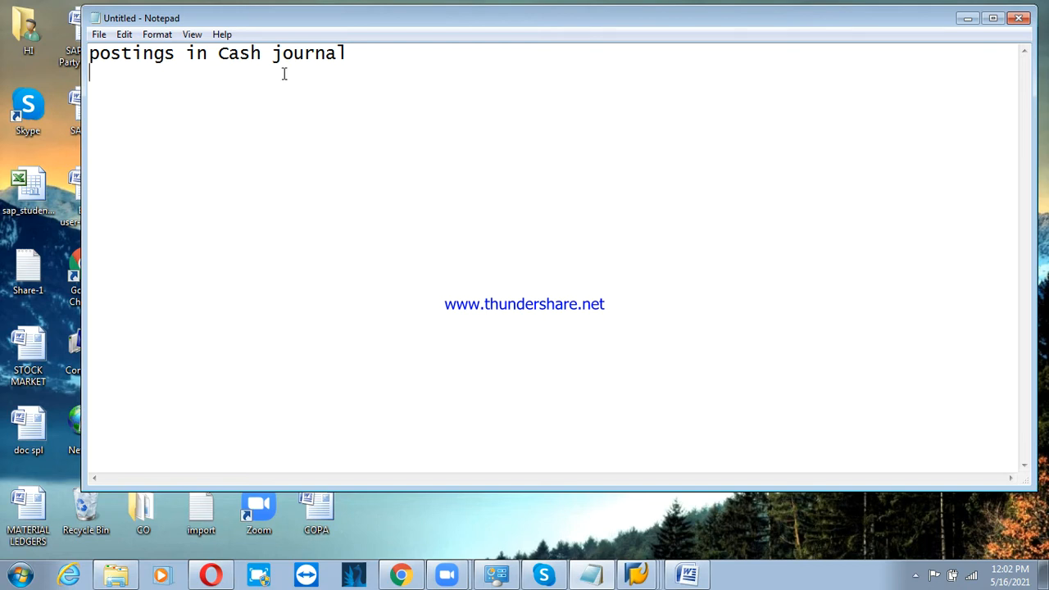
Step: Minimize the note, switch to the SAP Easy Access window and narrow its navigation tree
{"action": "left_click", "coordinate": [969, 17]}
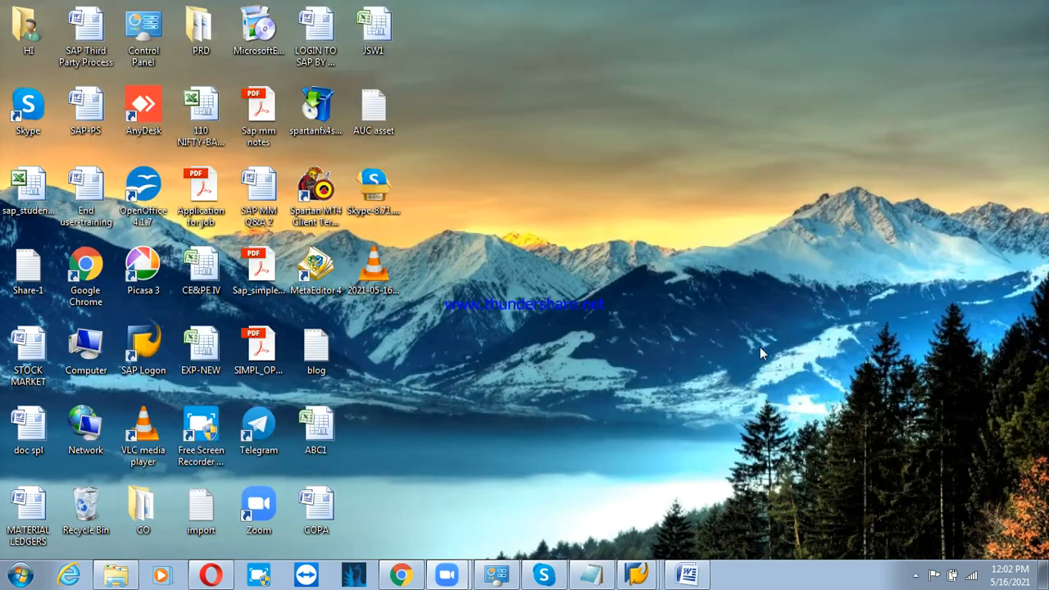
{"action": "left_click", "coordinate": [582, 487]}
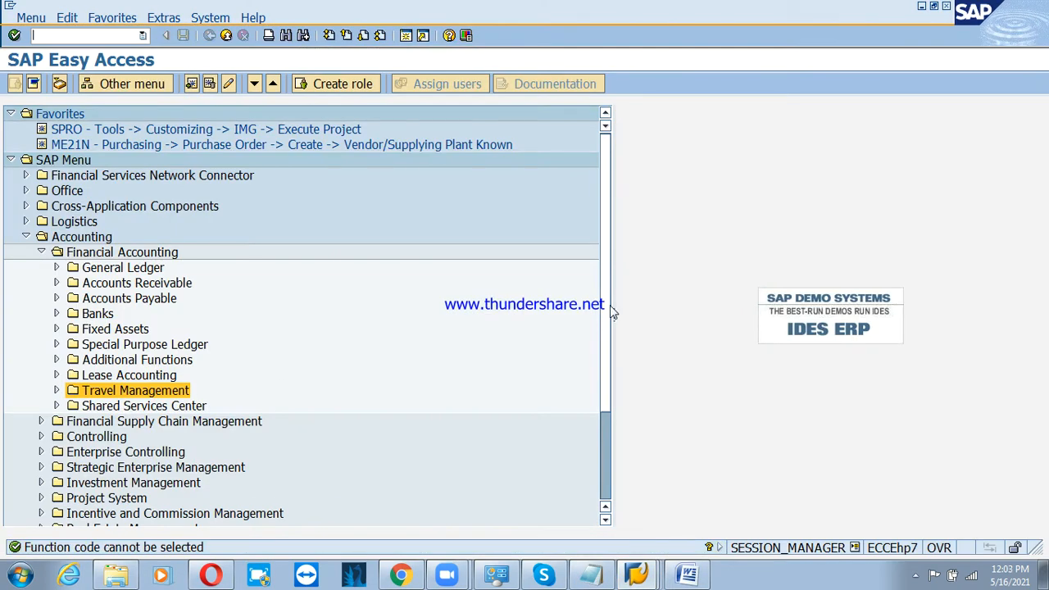
{"action": "left_click_drag", "start_coordinate": [614, 306], "coordinate": [478, 307]}
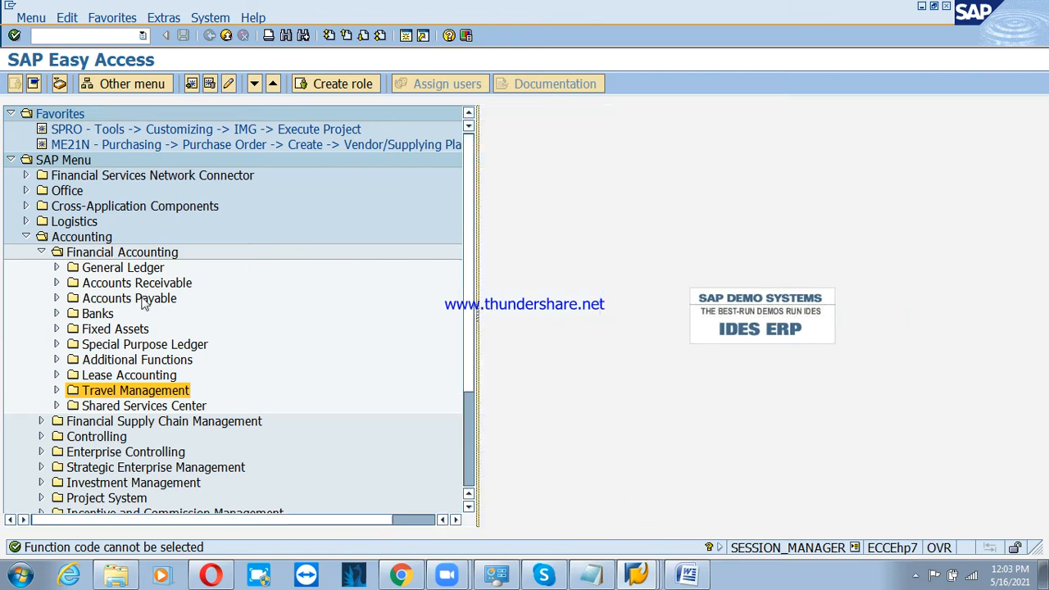
Step: Examine the Document Entry transactions and their Reference Documents under Financial Accounting's General Ledger folder
{"action": "left_click", "coordinate": [99, 269]}
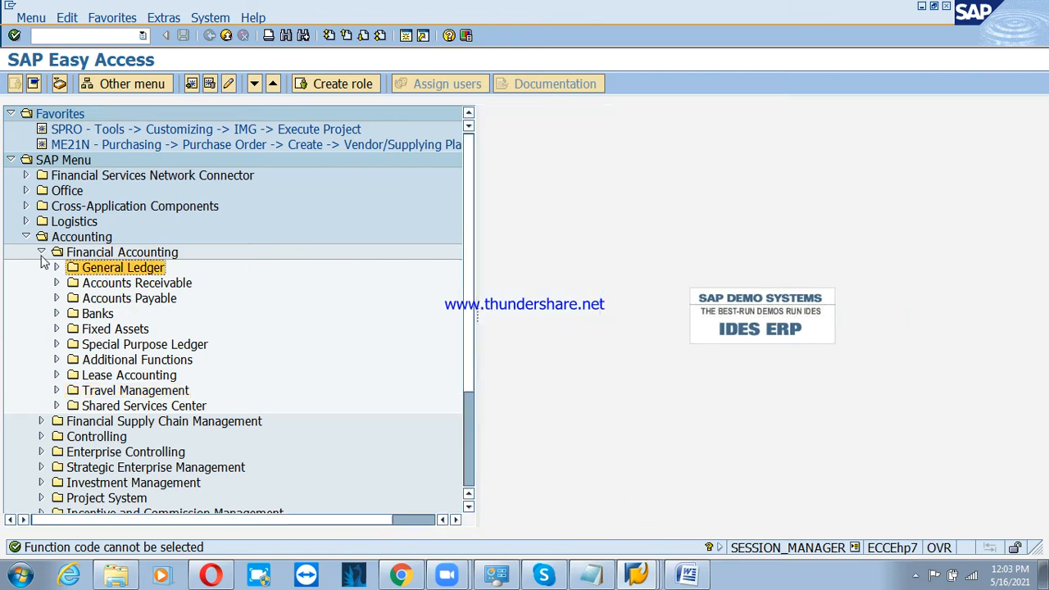
{"action": "left_click", "coordinate": [91, 254]}
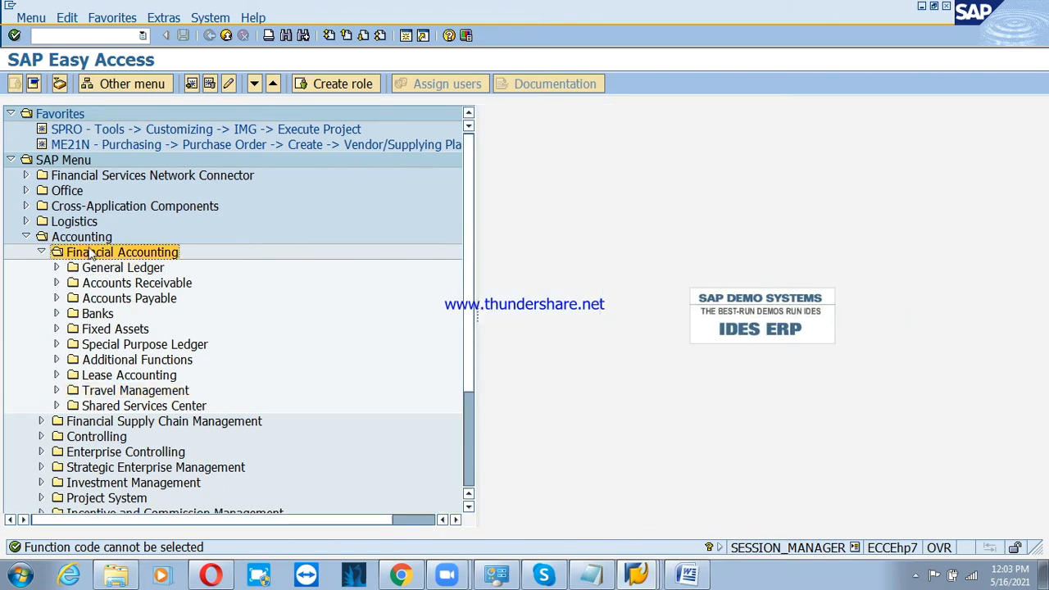
{"action": "left_click", "coordinate": [82, 240]}
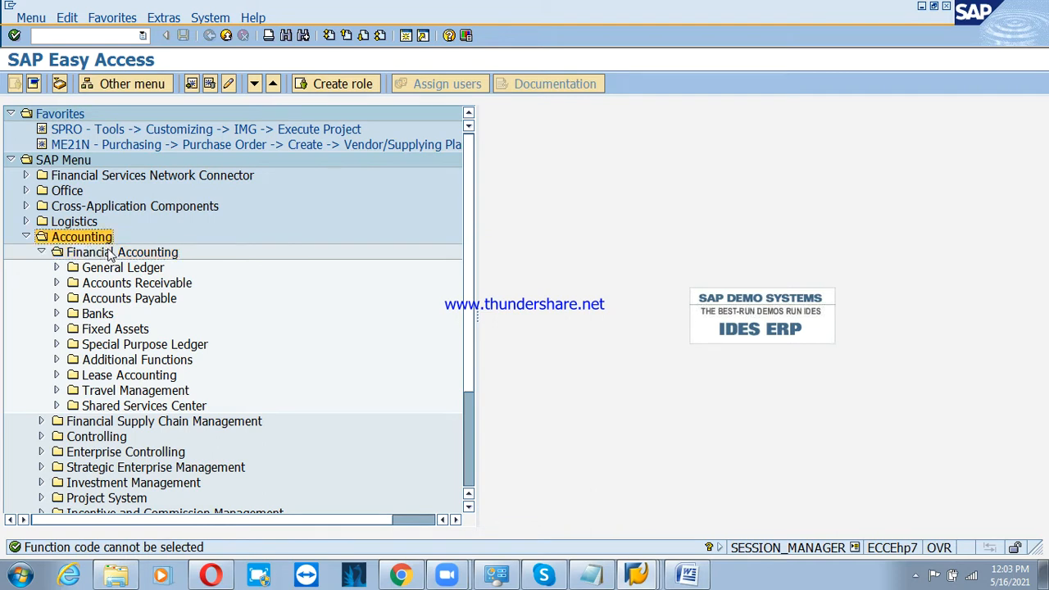
{"action": "left_click", "coordinate": [110, 253]}
{"action": "left_click", "coordinate": [123, 271]}
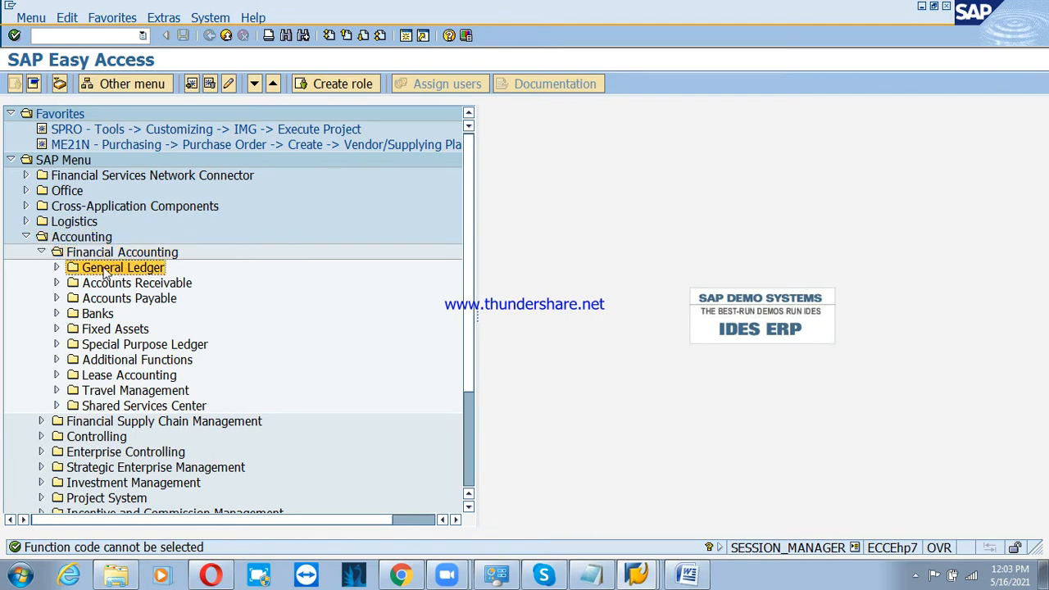
{"action": "left_click", "coordinate": [57, 269]}
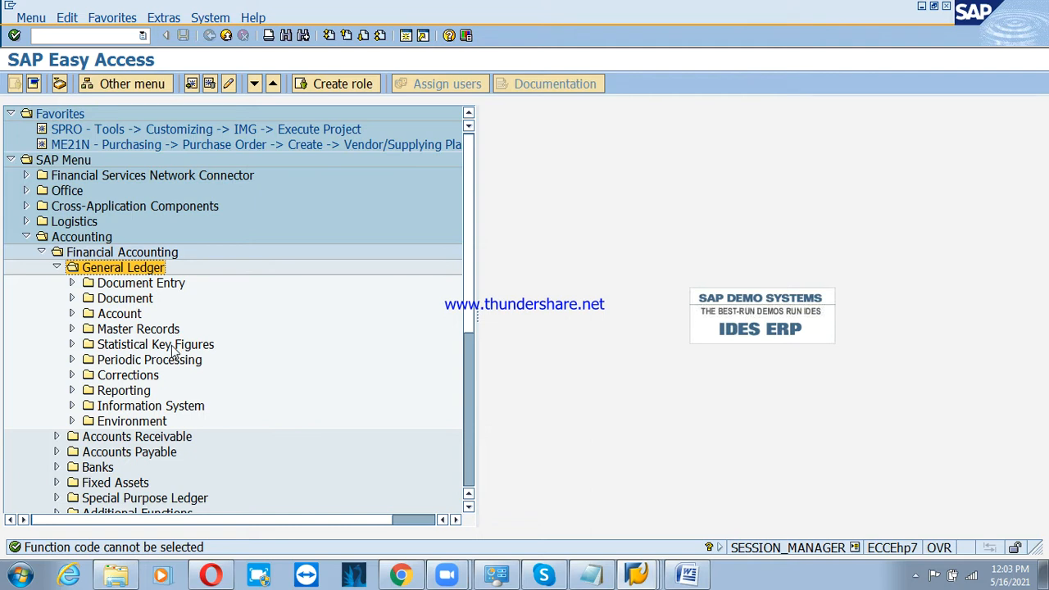
{"action": "left_click", "coordinate": [71, 285]}
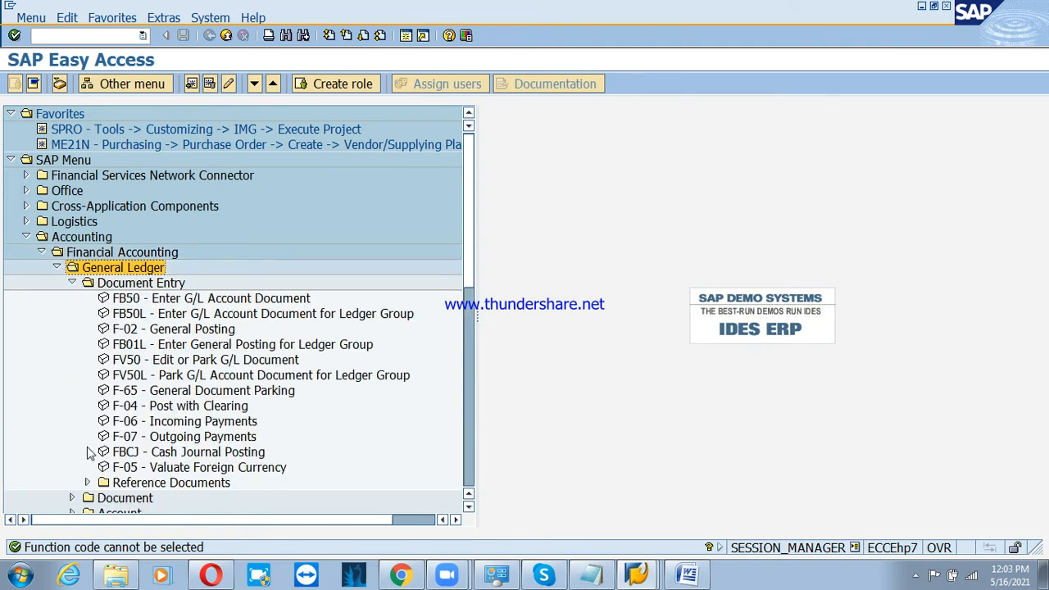
{"action": "left_click", "coordinate": [86, 483]}
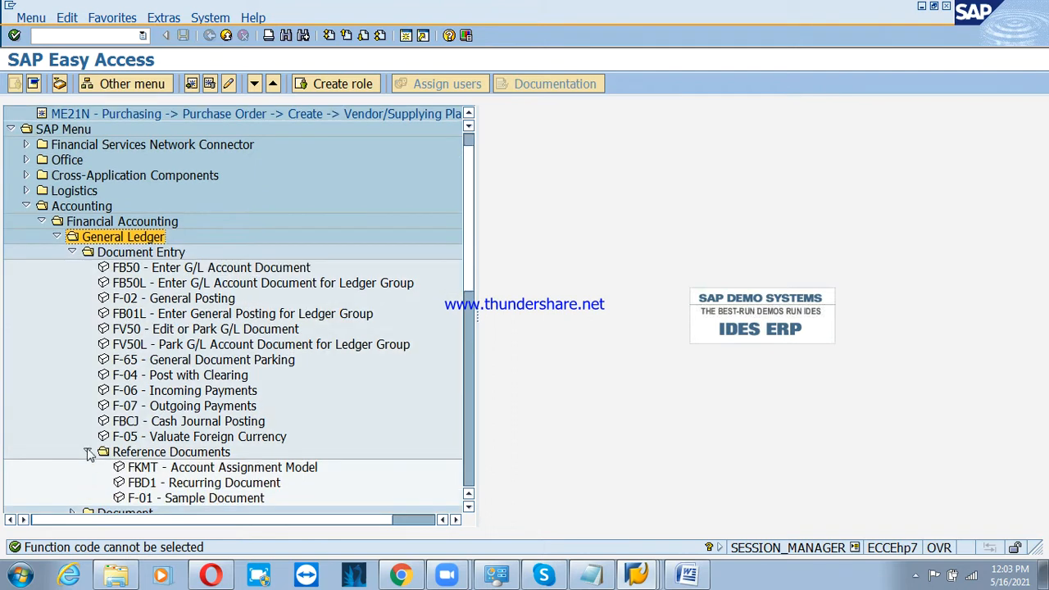
{"action": "left_click", "coordinate": [87, 453]}
{"action": "left_click", "coordinate": [73, 256]}
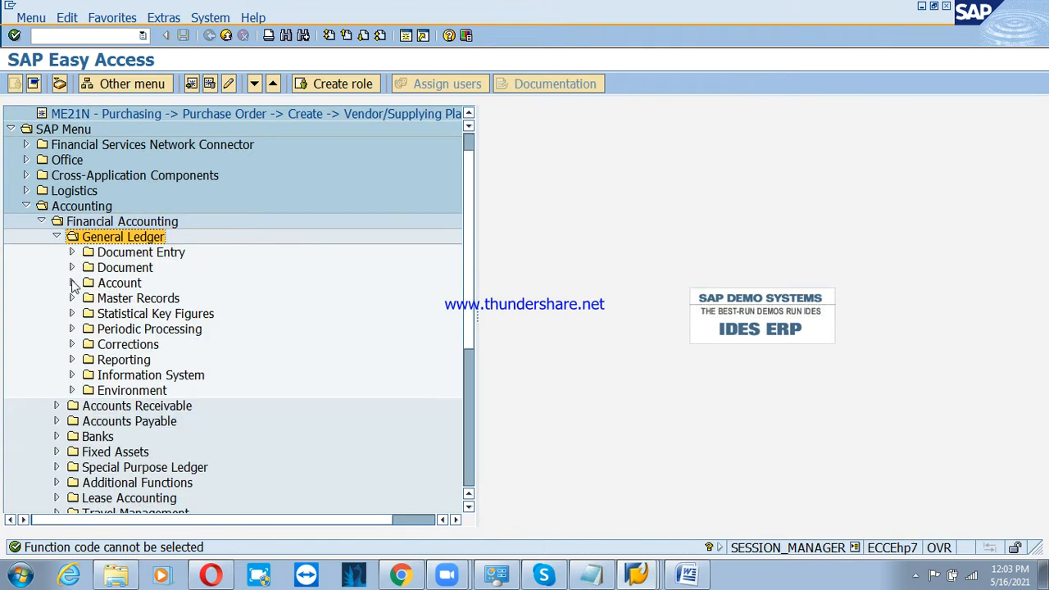
Step: Examine the General Ledger's Document folder, including its Reference Documents and Parked Documents, and collapse the General Ledger
{"action": "left_click", "coordinate": [71, 268]}
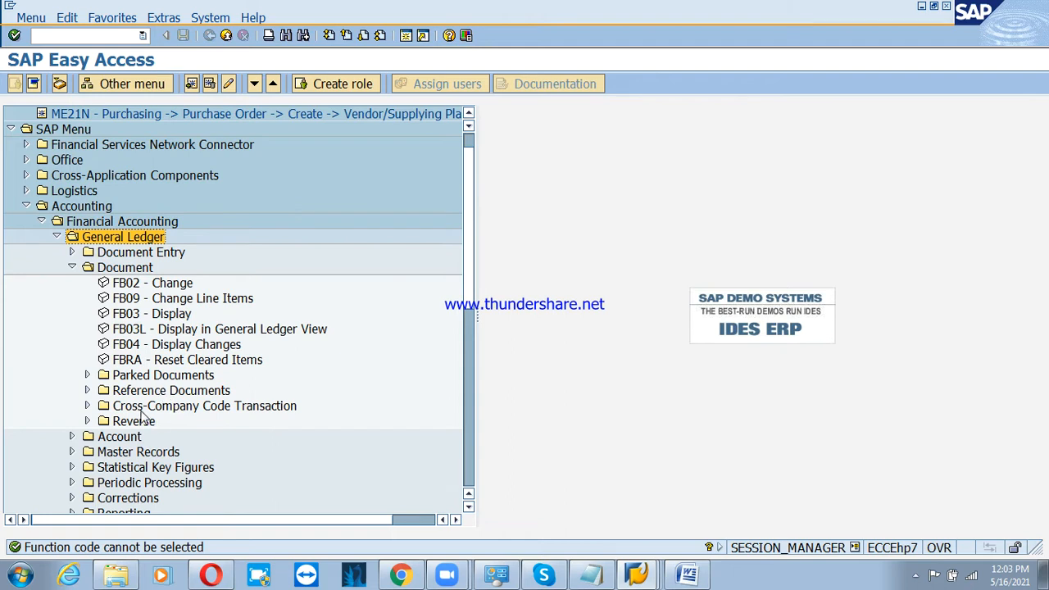
{"action": "left_click", "coordinate": [87, 391]}
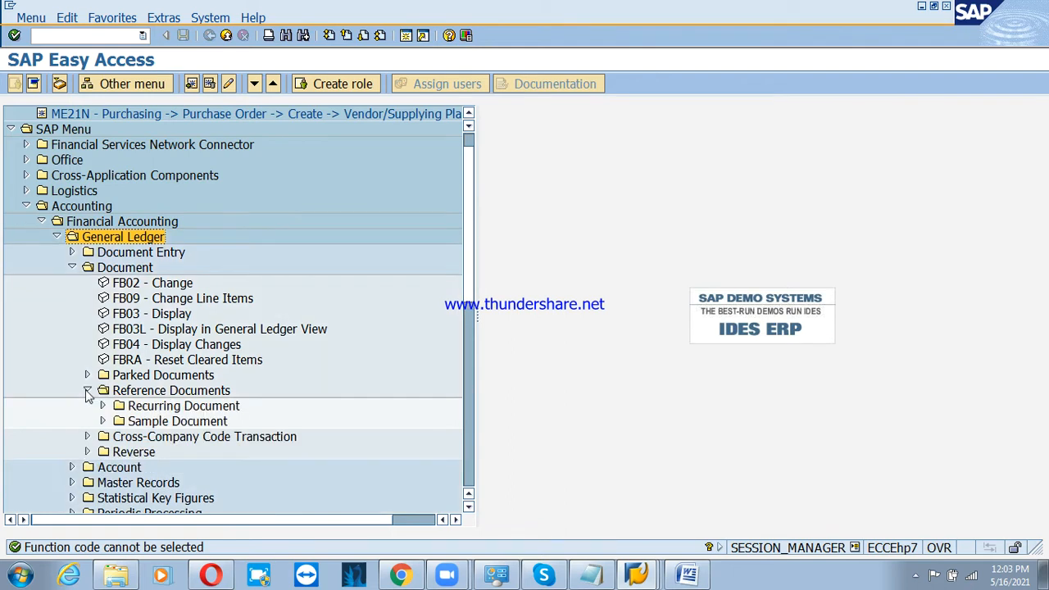
{"action": "left_click", "coordinate": [87, 391]}
{"action": "left_click", "coordinate": [88, 376]}
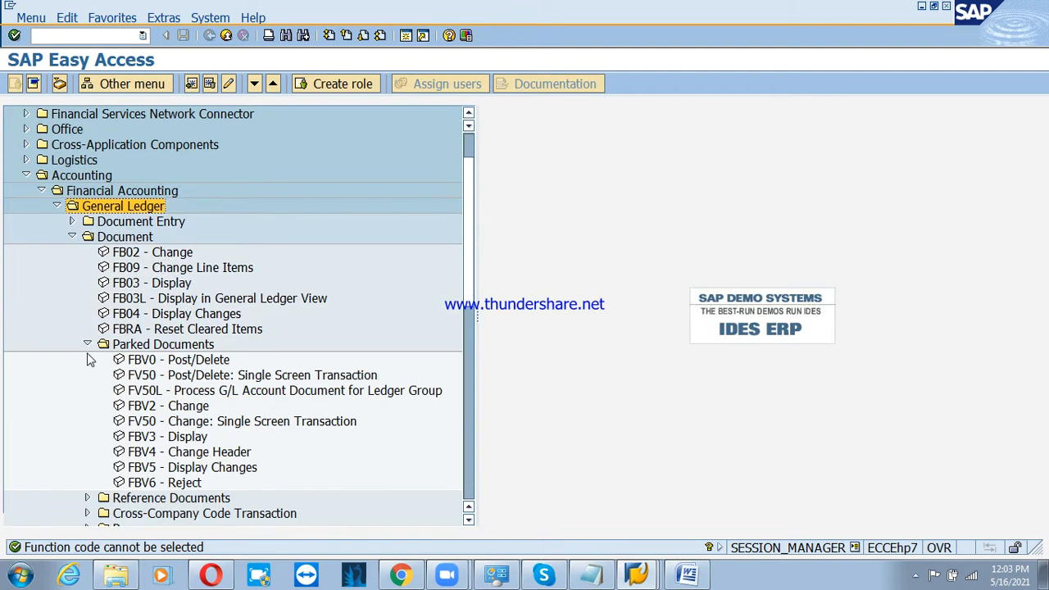
{"action": "left_click", "coordinate": [87, 344]}
{"action": "left_click", "coordinate": [72, 237]}
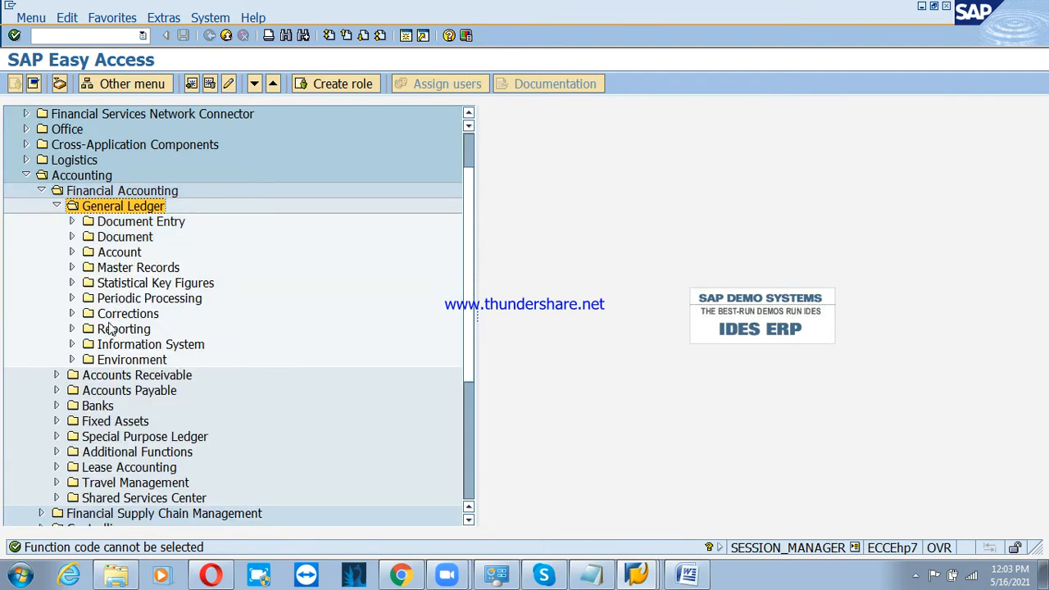
{"action": "left_click", "coordinate": [56, 207]}
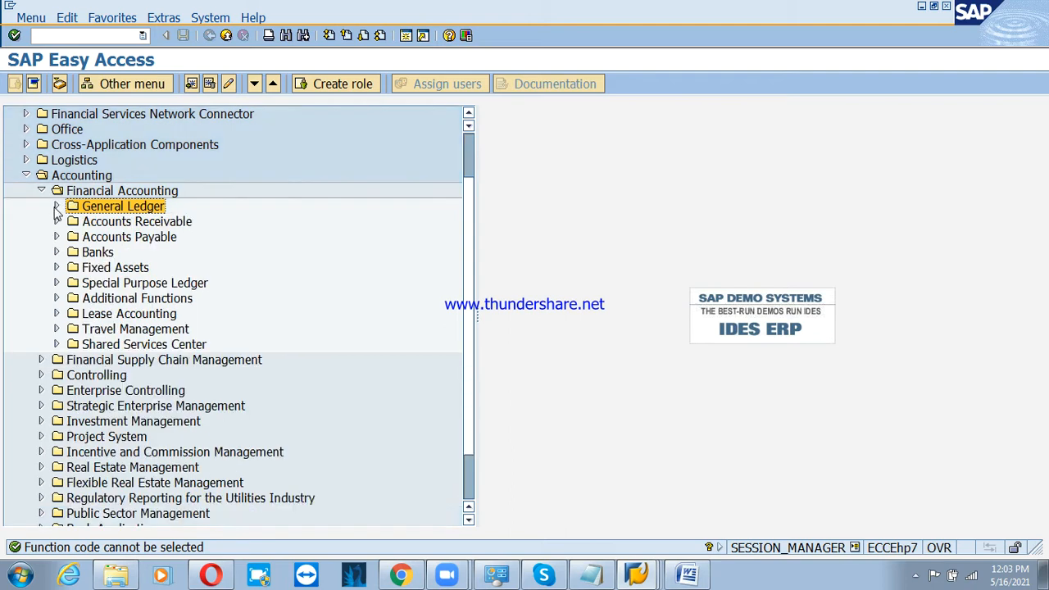
Step: Open the FBCJ - Cash Journal transaction from the Incomings folder under Banks in Financial Accounting
{"action": "left_click", "coordinate": [56, 252]}
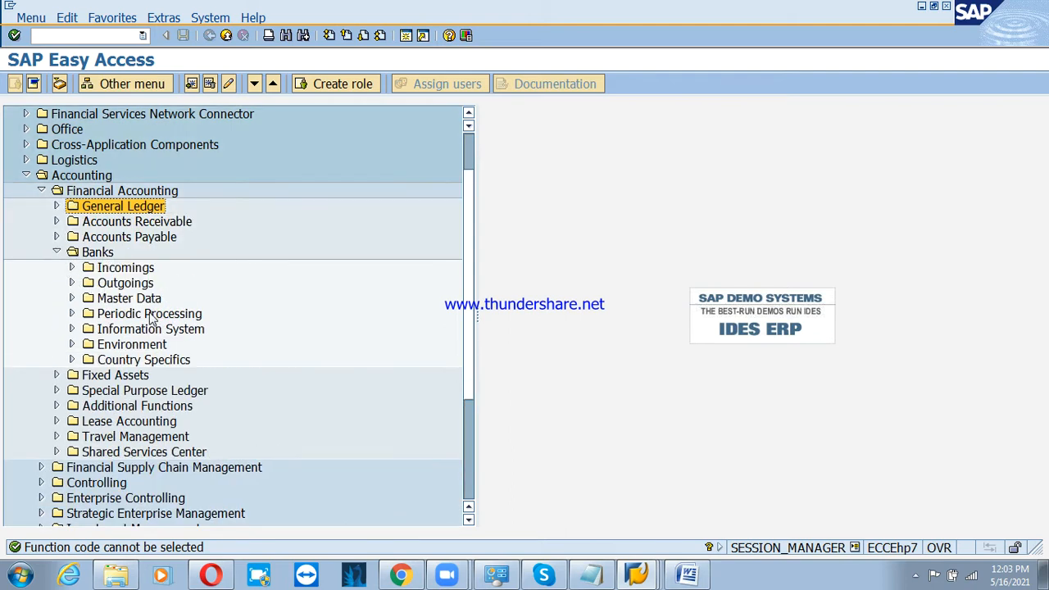
{"action": "left_click", "coordinate": [106, 269]}
{"action": "left_click", "coordinate": [72, 268]}
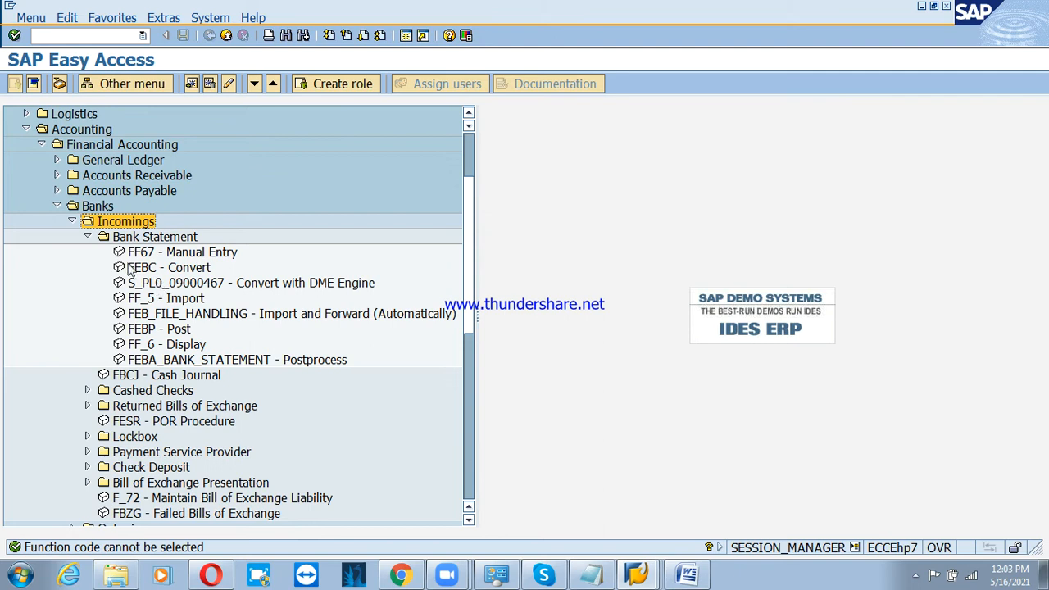
{"action": "left_click", "coordinate": [88, 237]}
{"action": "left_click", "coordinate": [134, 252]}
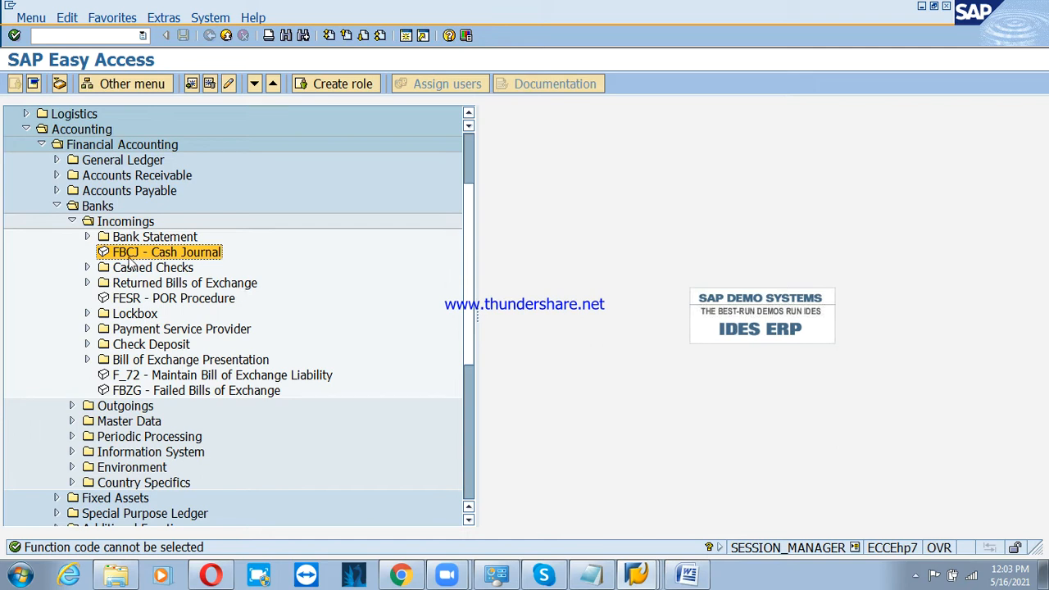
{"action": "left_click", "coordinate": [83, 146]}
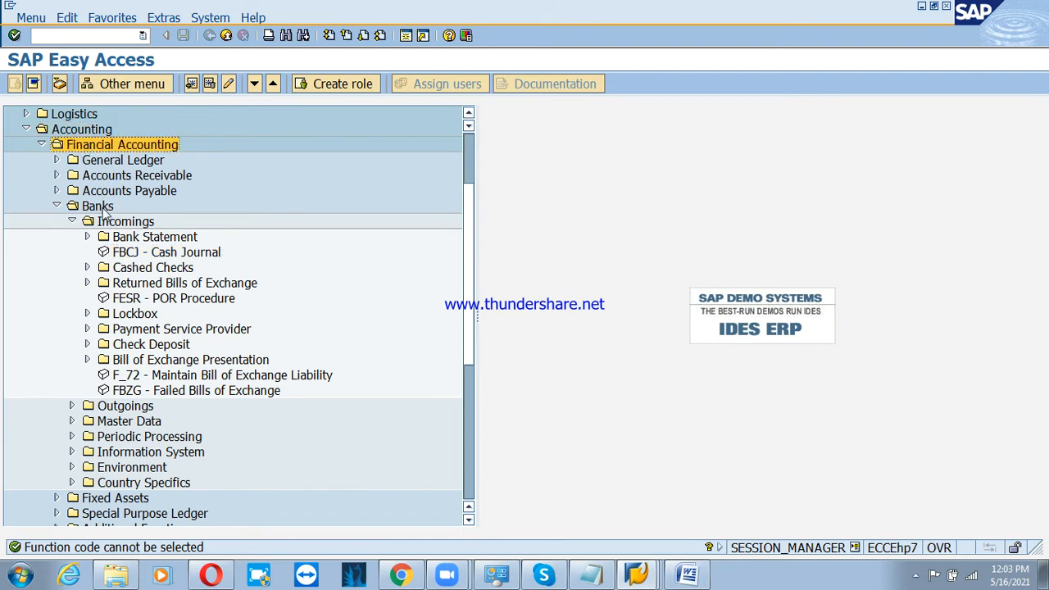
{"action": "double_click", "coordinate": [135, 252]}
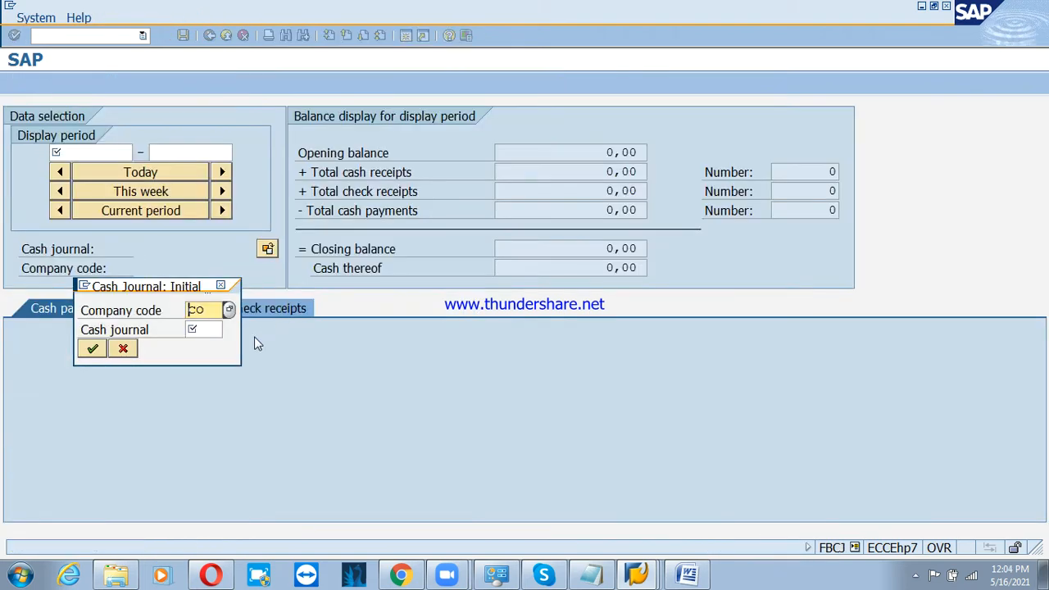
Step: Open cash journal 0002 for company code PSD, picking the journal from the list of possible entries
{"action": "type", "text": "PSD"}
{"action": "key", "text": "Tab"}
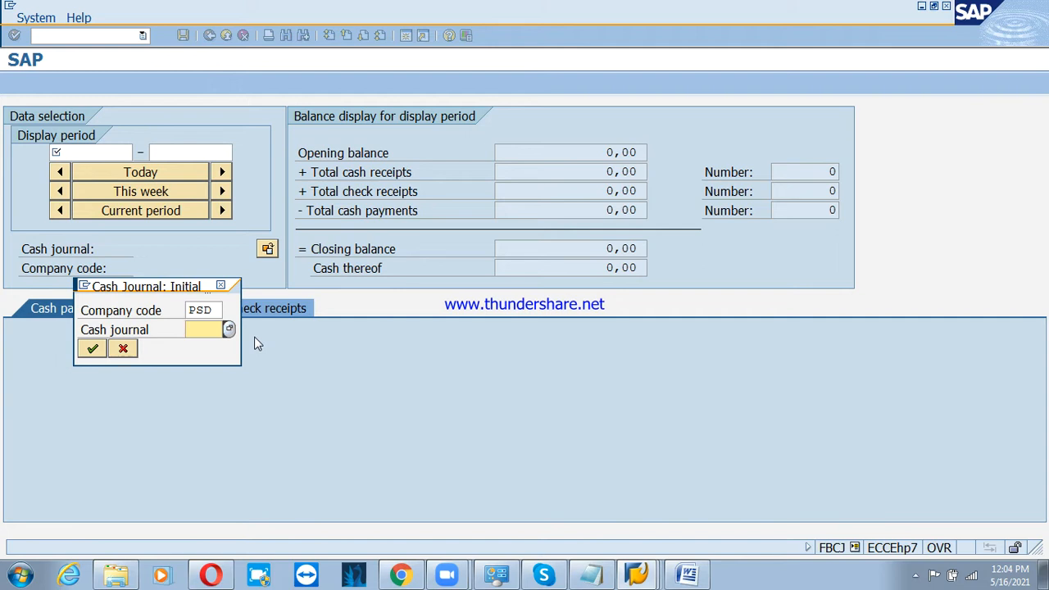
{"action": "key", "text": "F4"}
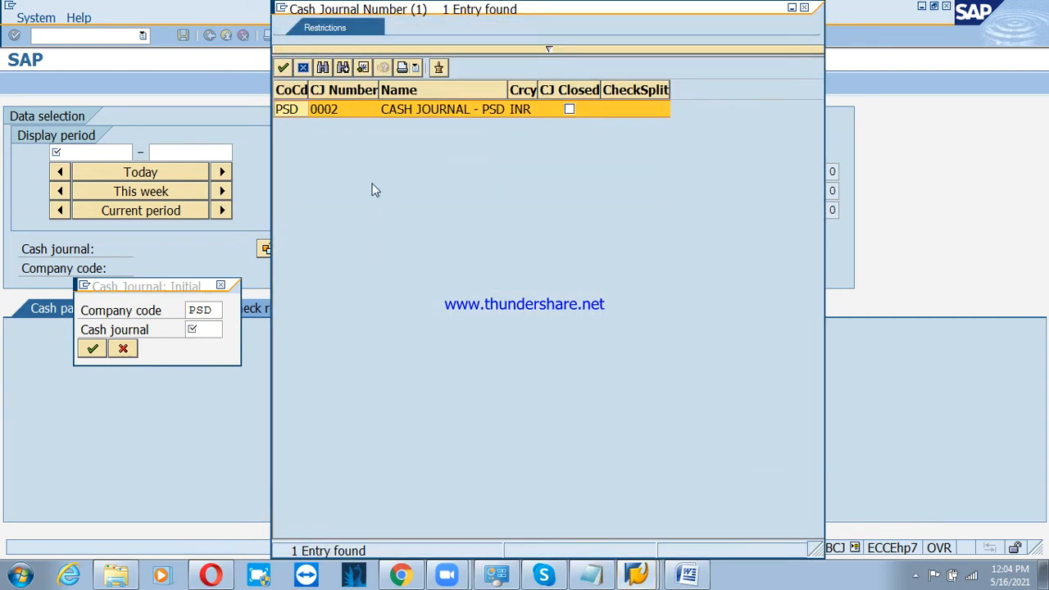
{"action": "left_click", "coordinate": [325, 116]}
{"action": "double_click", "coordinate": [325, 117]}
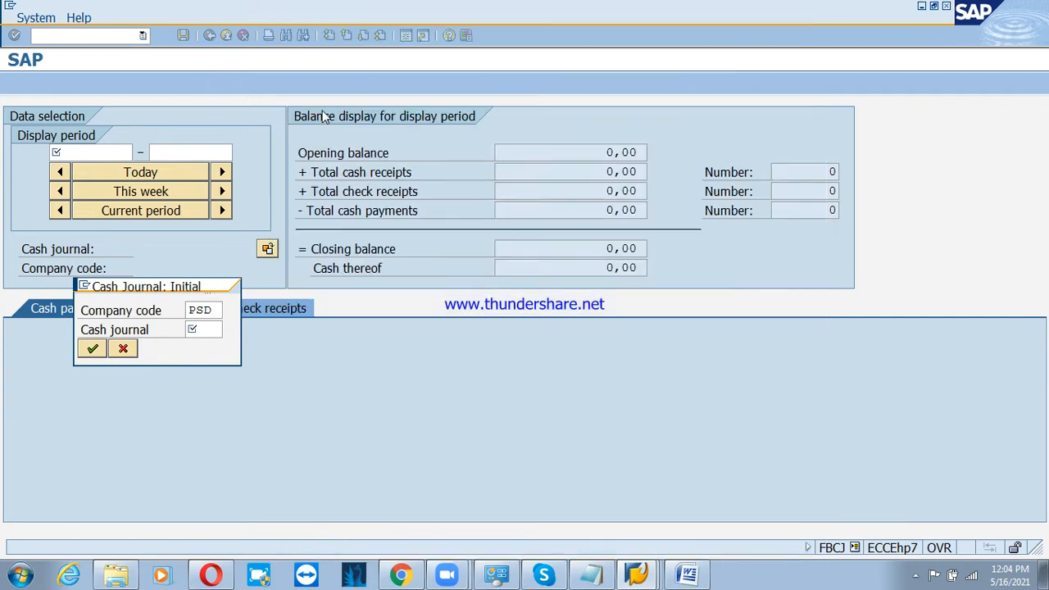
{"action": "left_click", "coordinate": [92, 349]}
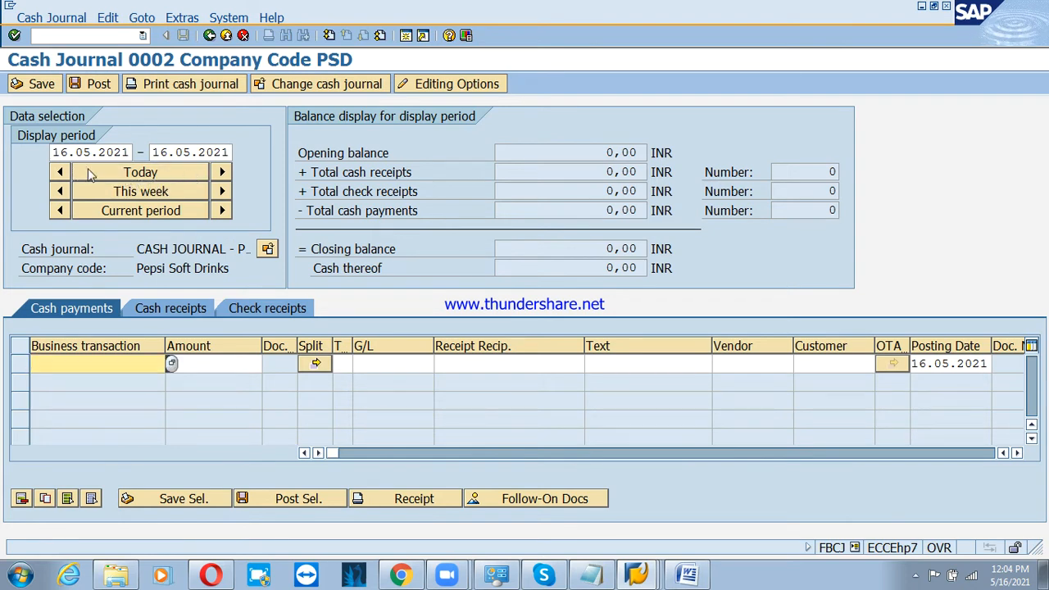
Step: Set the cash journal's display period to the current period, 01.05.2021 to 31.05.2021
{"action": "left_click", "coordinate": [131, 192]}
{"action": "left_click", "coordinate": [62, 156]}
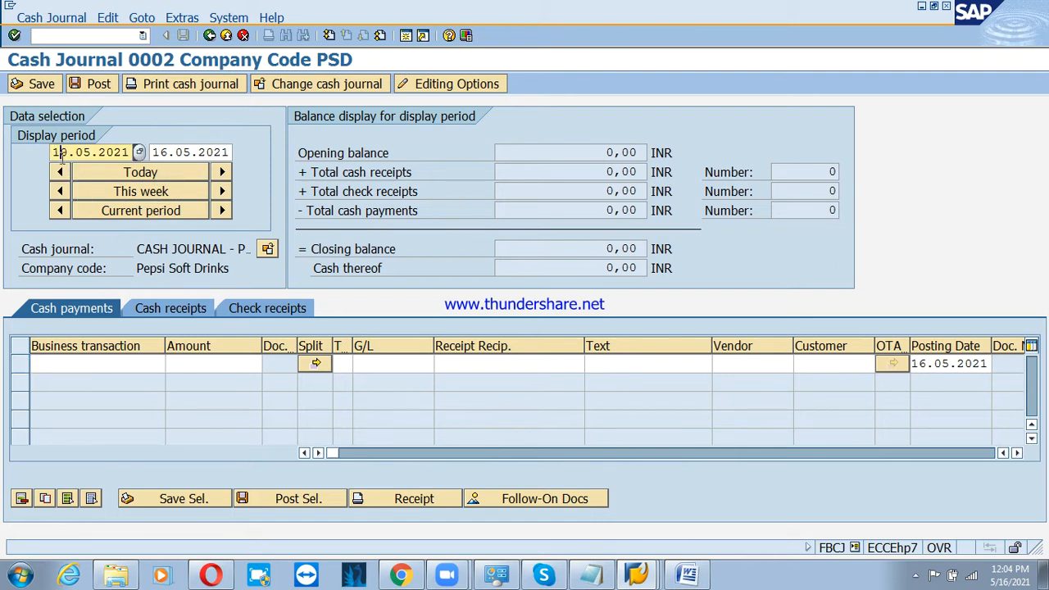
{"action": "left_click", "coordinate": [147, 215]}
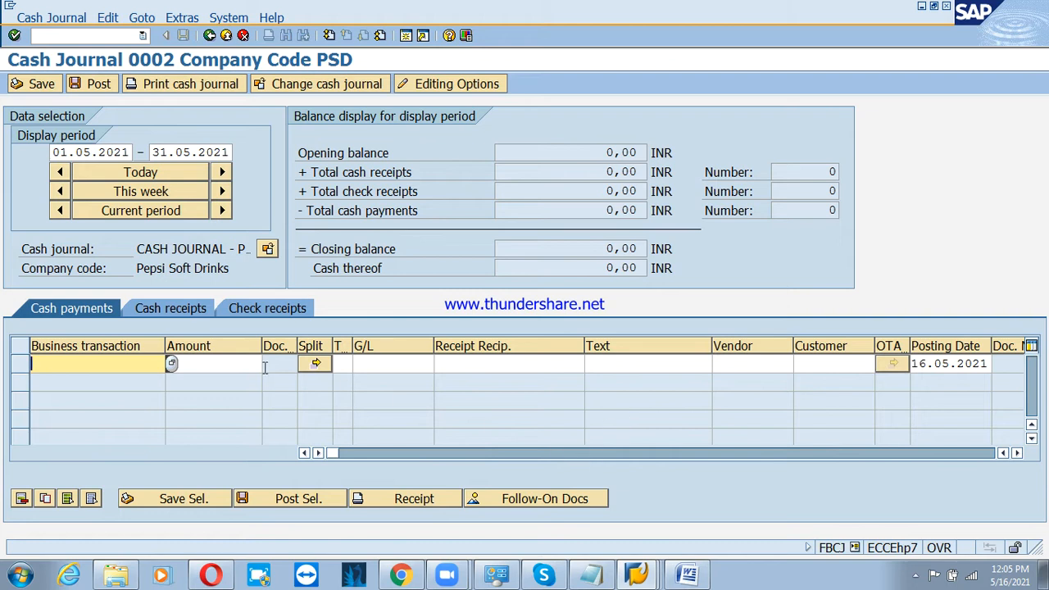
Step: Start a cash receipt entry with the business transaction CASH FROM BANK and an amount of 100000
{"action": "left_click", "coordinate": [188, 312]}
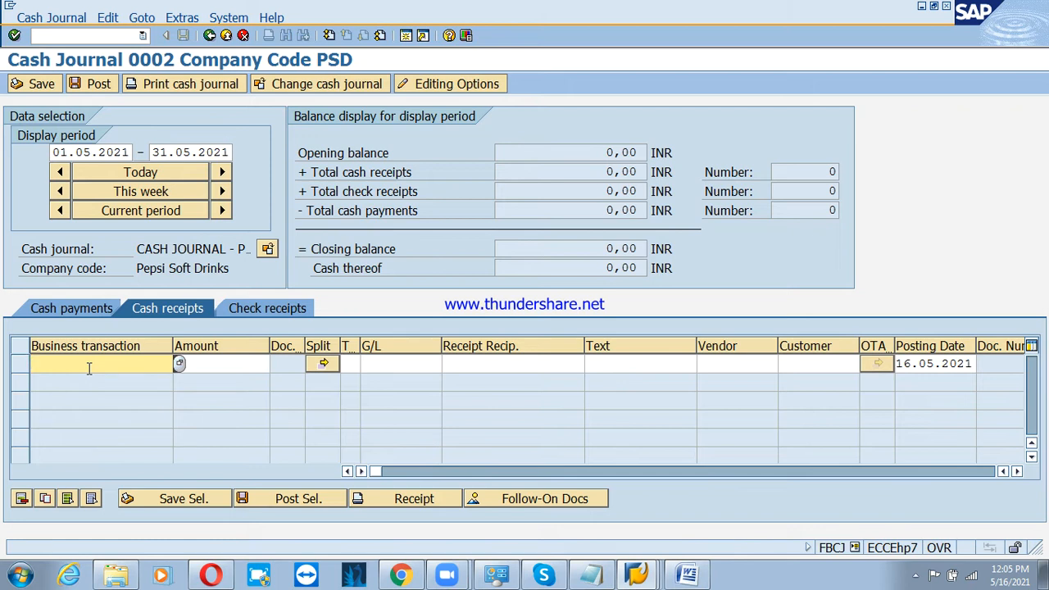
{"action": "left_click", "coordinate": [180, 363]}
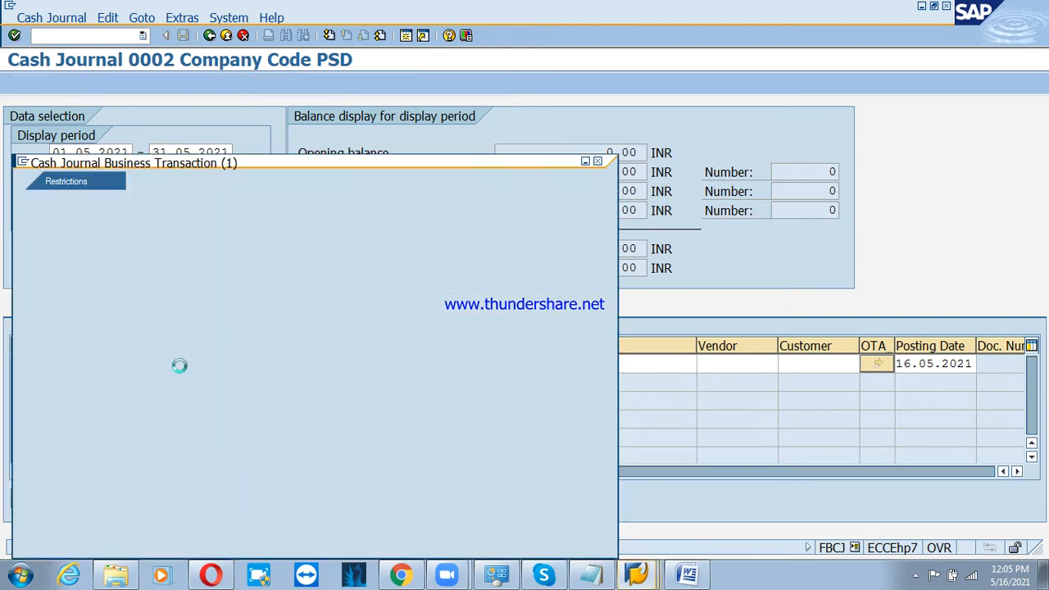
{"action": "left_click", "coordinate": [24, 540]}
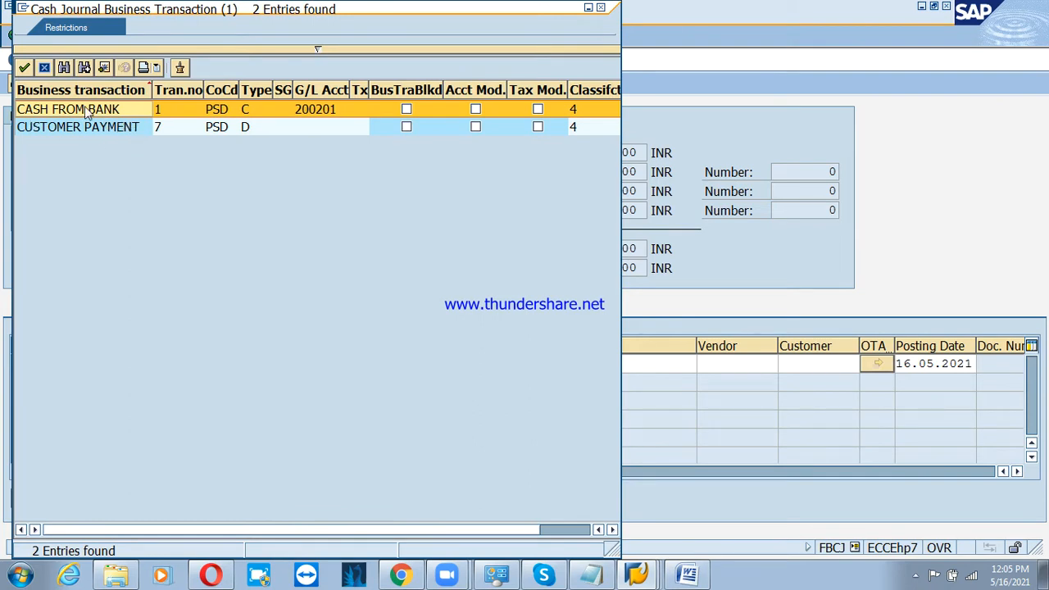
{"action": "double_click", "coordinate": [82, 112]}
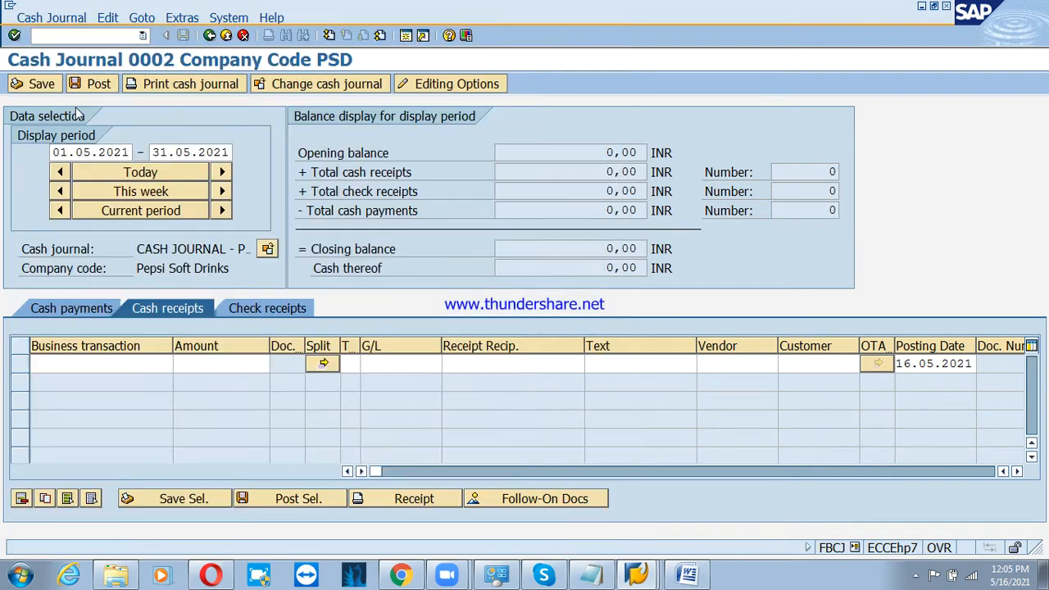
{"action": "left_click", "coordinate": [210, 364]}
{"action": "type", "text": "1"}
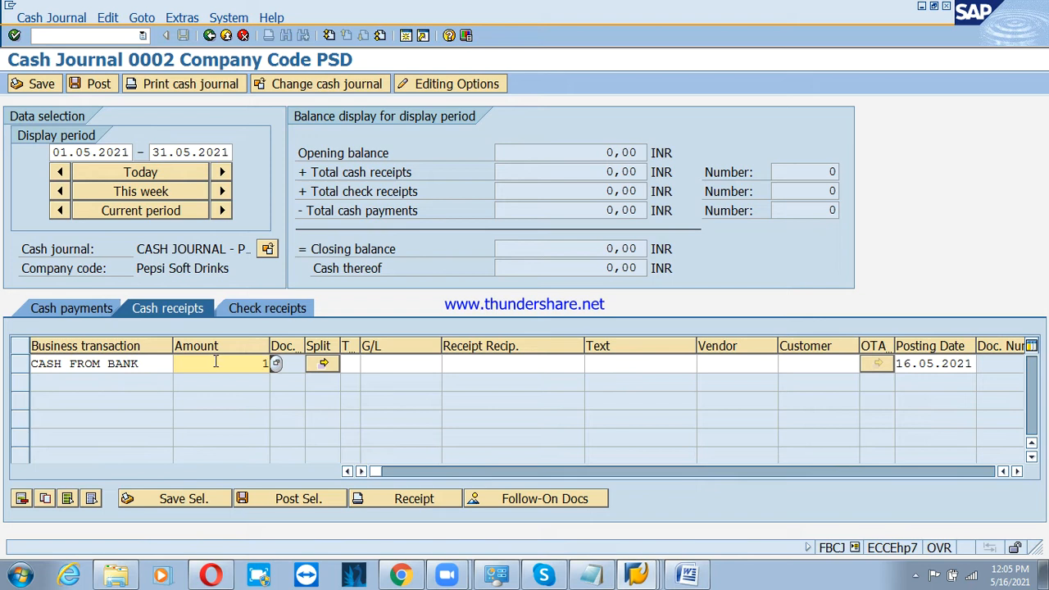
{"action": "type", "text": "00000"}
Step: Complete the cash receipt with G/L account 200201, text "Cash from bank" and posting date 01.05.2021
{"action": "left_click", "coordinate": [383, 366]}
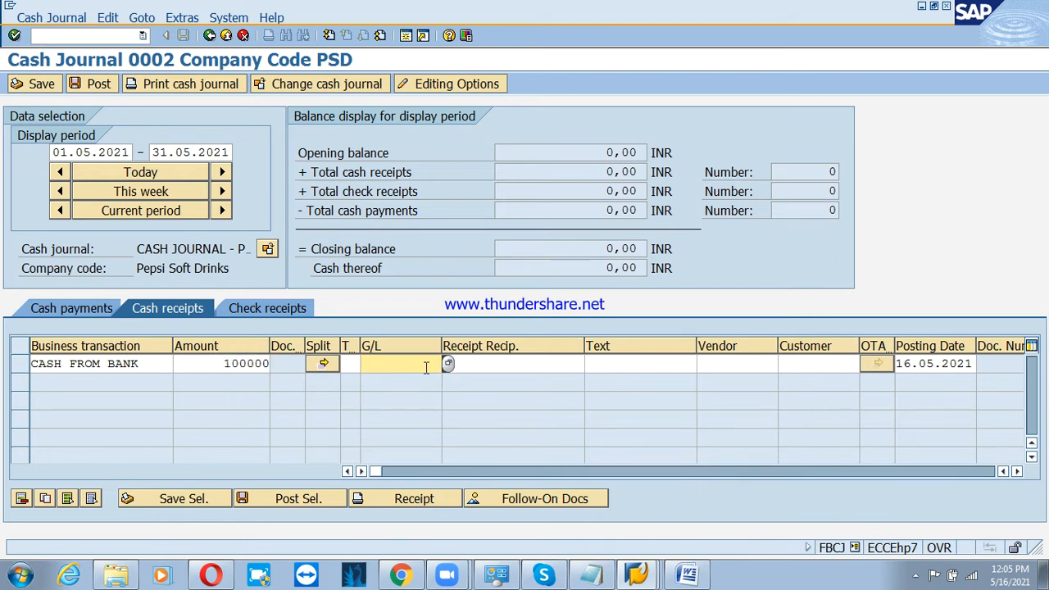
{"action": "type", "text": "200201"}
{"action": "key", "text": "Tab"}
{"action": "key", "text": "Tab"}
{"action": "type", "text": "Cas"}
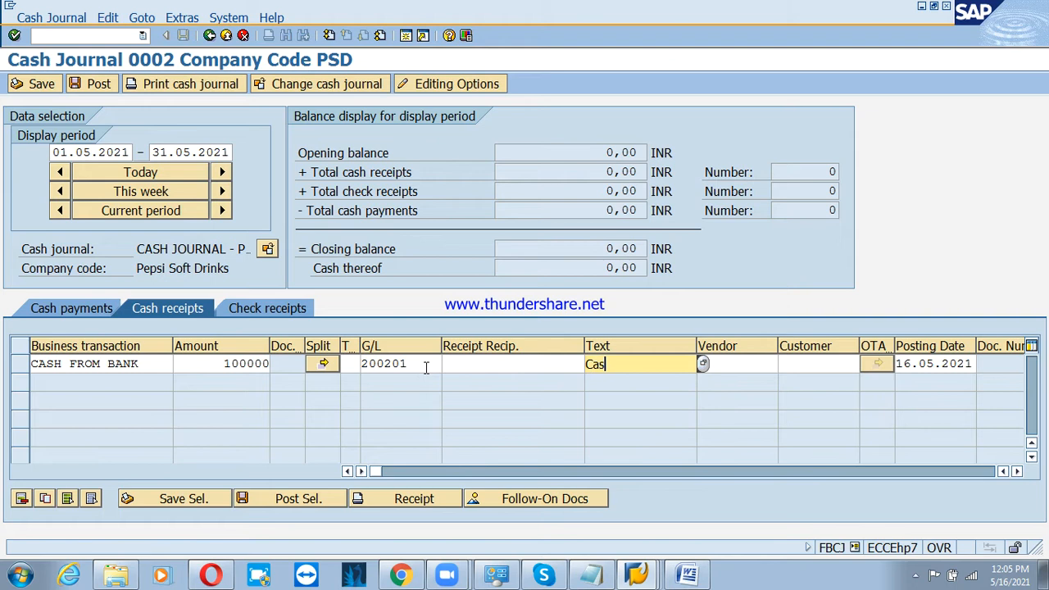
{"action": "type", "text": "h from bank"}
{"action": "key", "text": "Tab"}
{"action": "key", "text": "Tab"}
{"action": "key", "text": "Tab"}
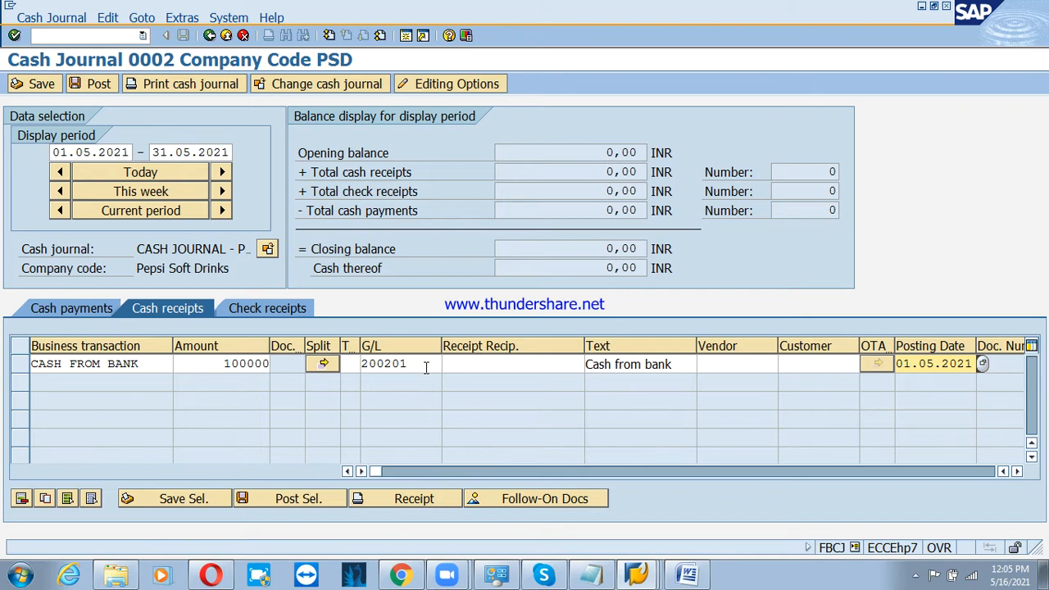
{"action": "key", "text": "Return"}
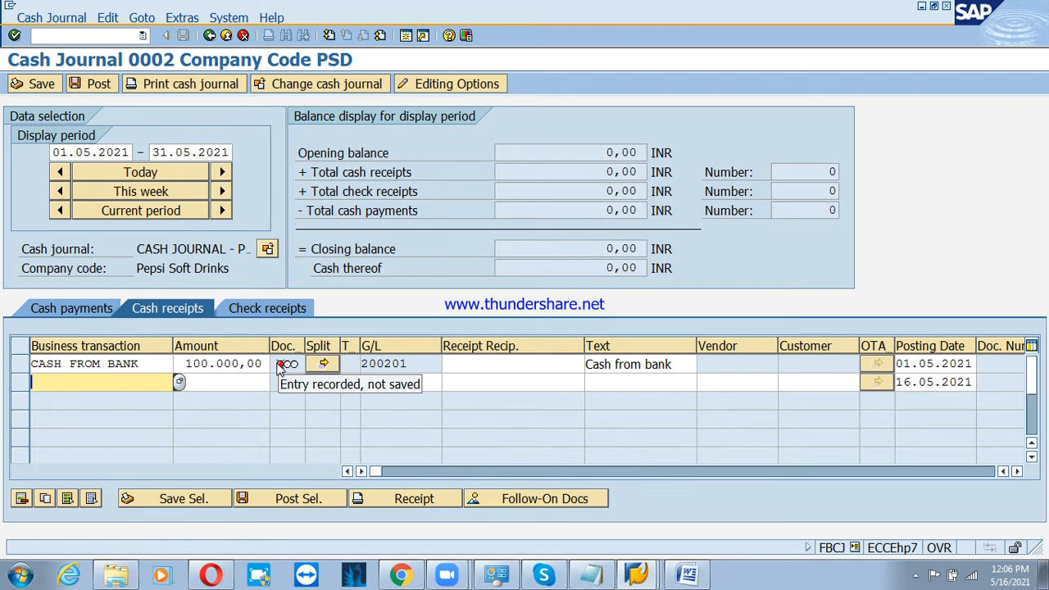
Step: Save the selected CASH FROM BANK receipt entry, acknowledging the payer data notice
{"action": "left_click", "coordinate": [24, 363]}
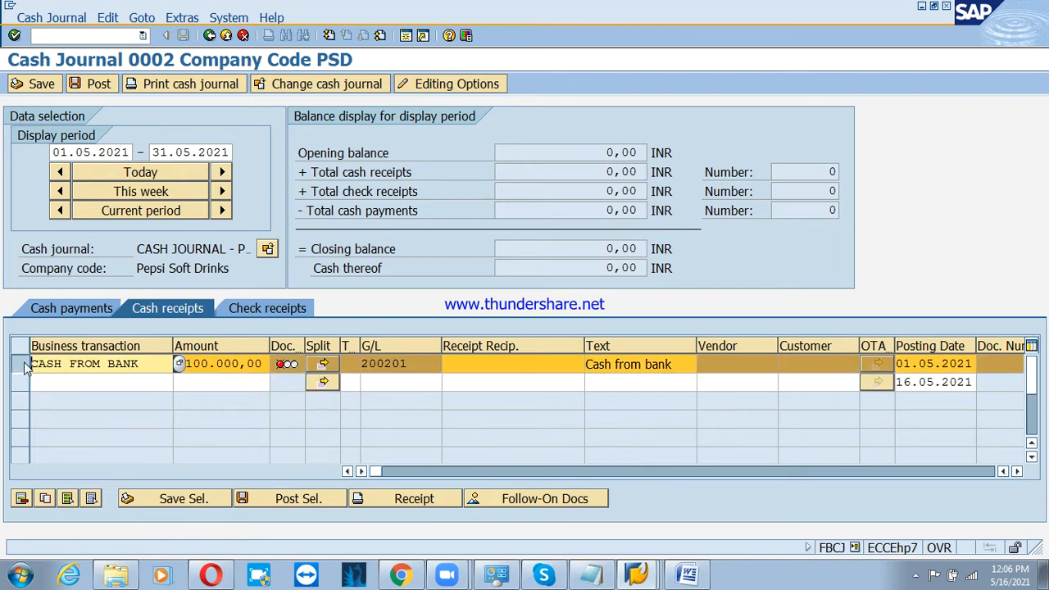
{"action": "left_click", "coordinate": [186, 500]}
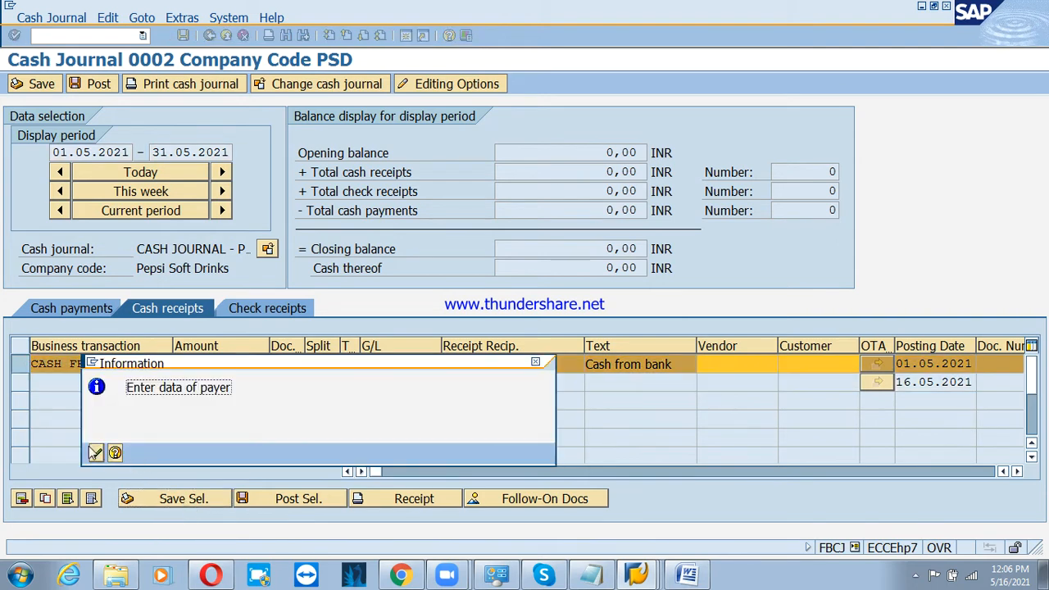
{"action": "left_click", "coordinate": [95, 453]}
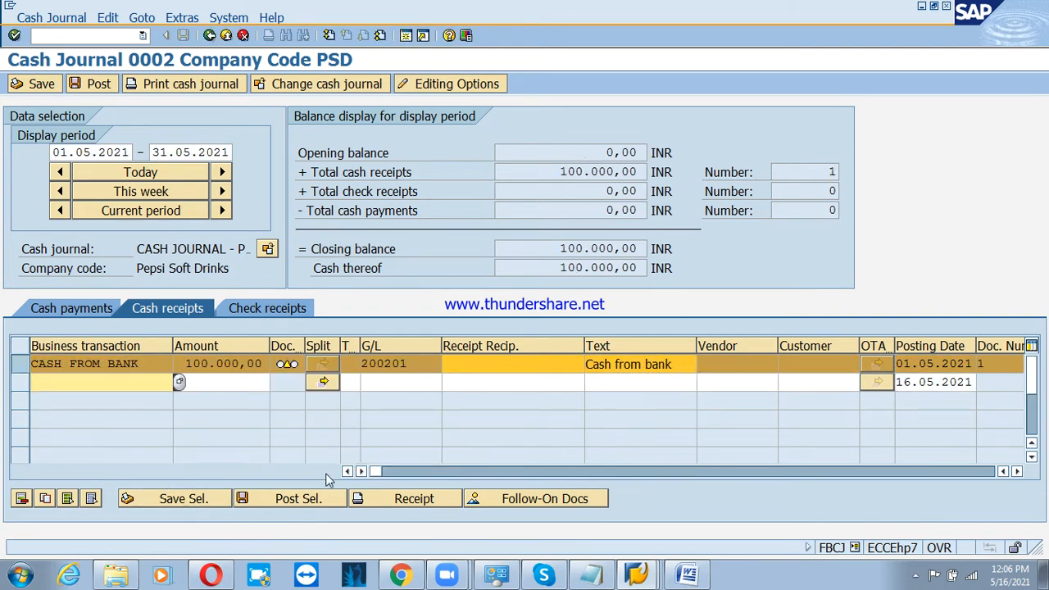
Step: Try to post the saved CASH FROM BANK receipt
{"action": "left_click", "coordinate": [310, 504]}
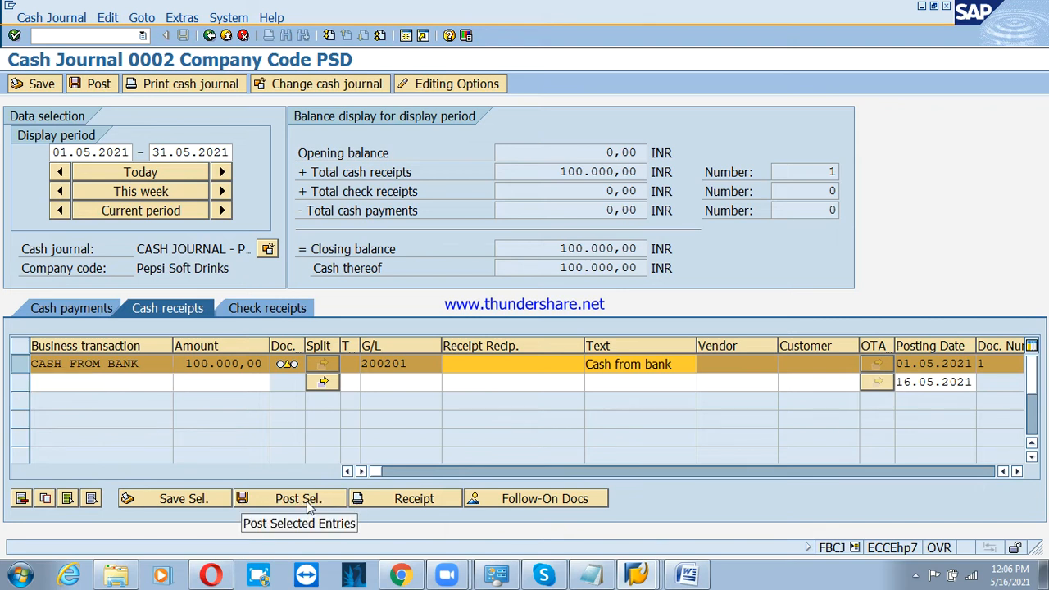
{"action": "left_click", "coordinate": [306, 501]}
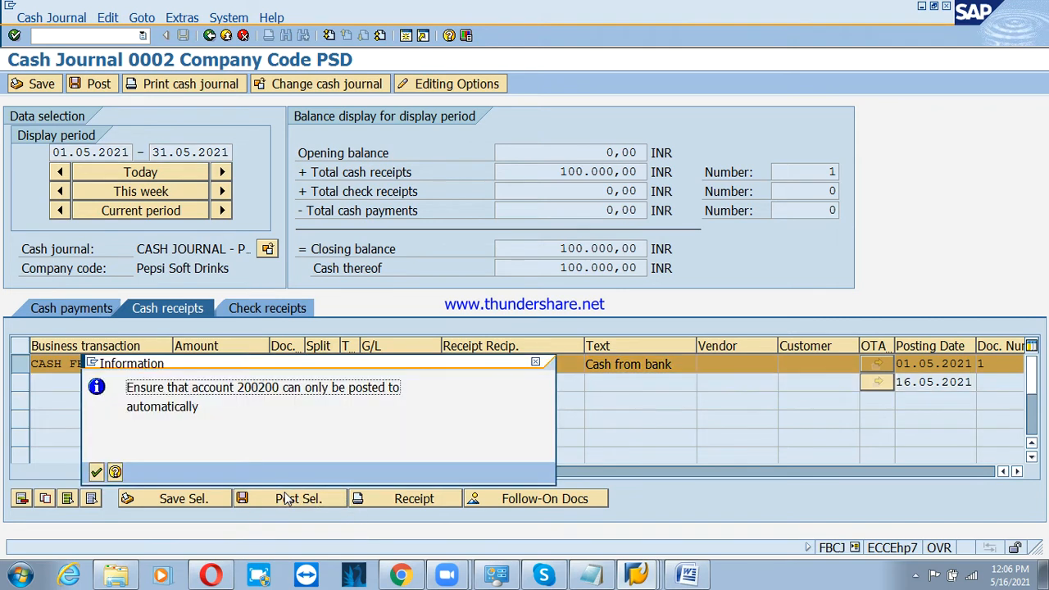
{"action": "left_click", "coordinate": [97, 474]}
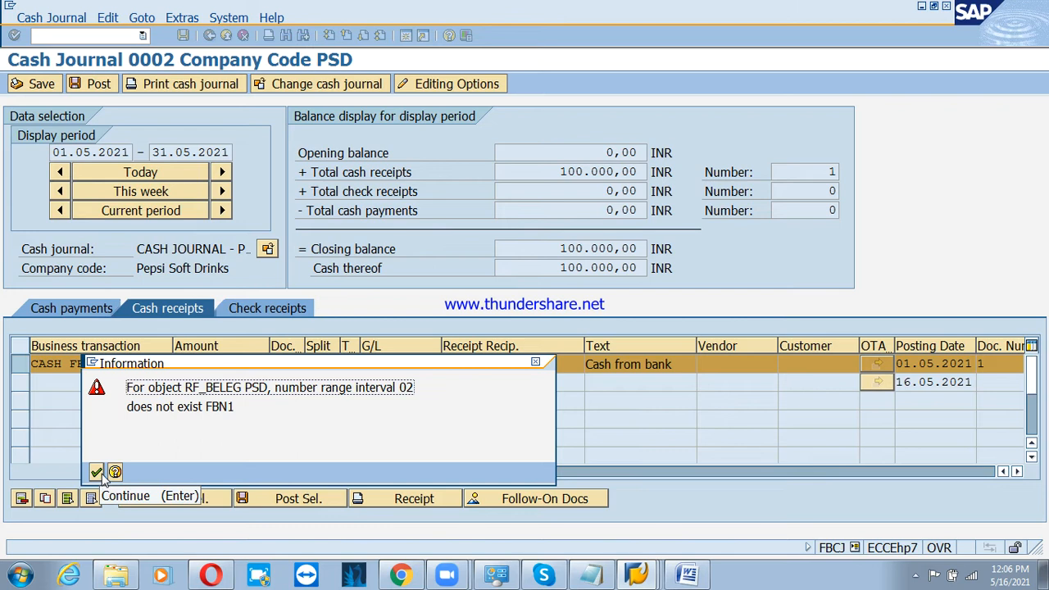
Step: Read the detailed explanation of the number range error, including the suggested transaction code, and dismiss the message
{"action": "left_click", "coordinate": [115, 472]}
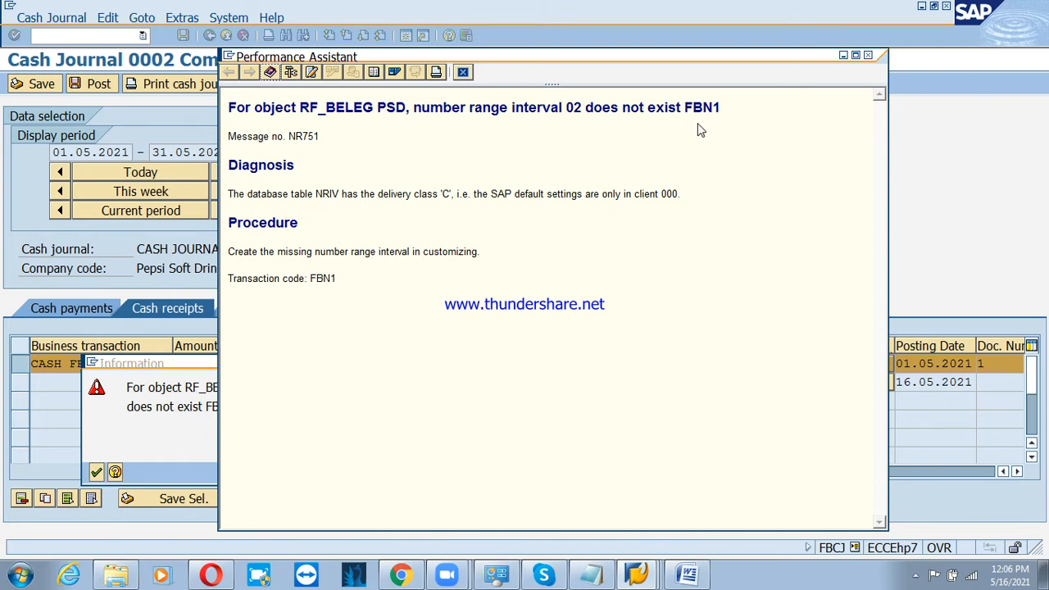
{"action": "left_click_drag", "start_coordinate": [312, 280], "coordinate": [344, 281]}
{"action": "left_click", "coordinate": [463, 72]}
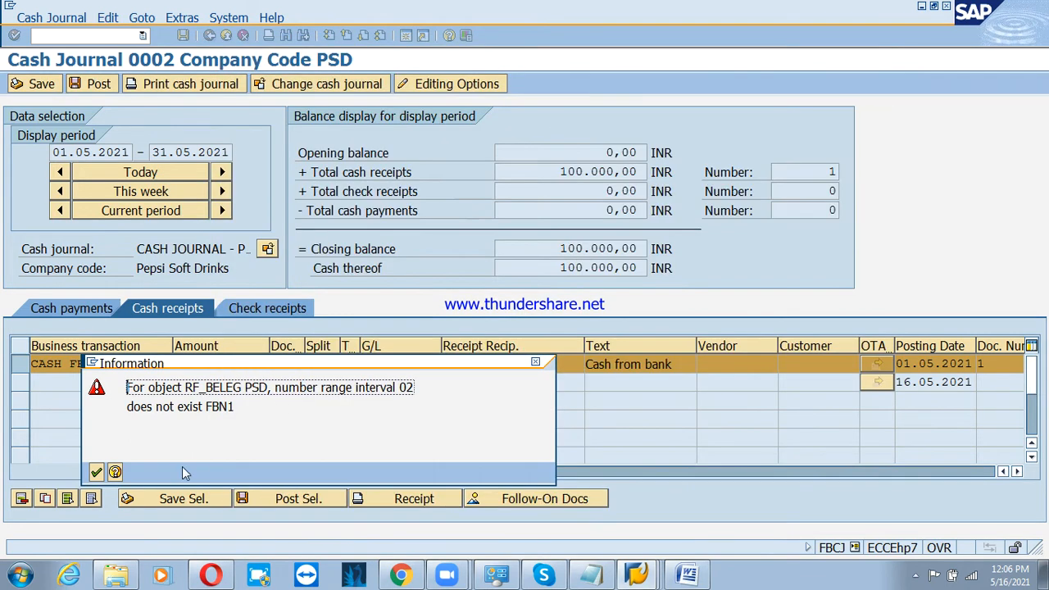
{"action": "left_click", "coordinate": [96, 473]}
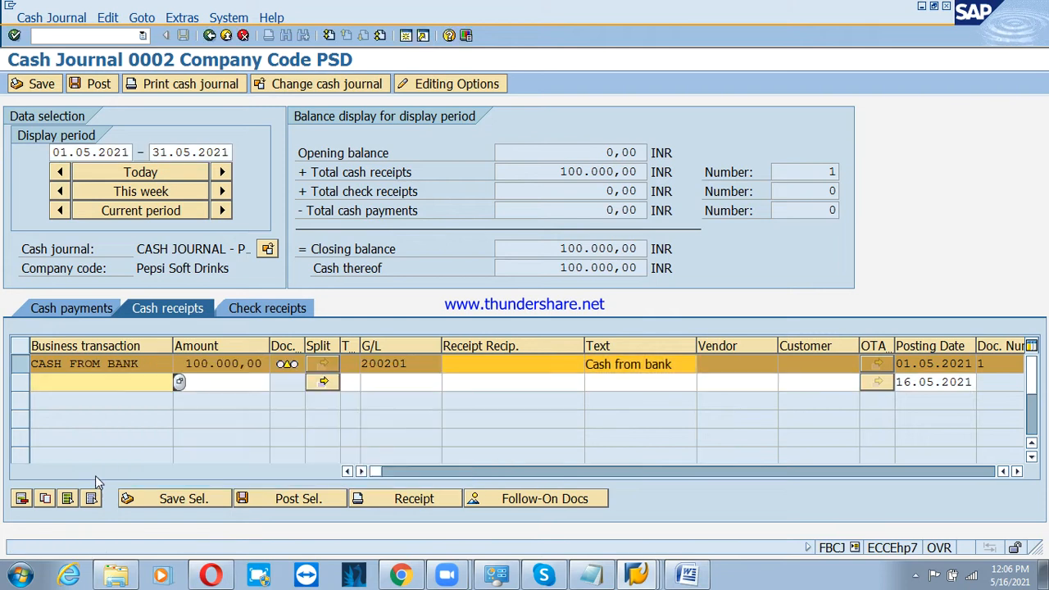
Step: Switch to the SAP Easy Access session and open the number range intervals of company code PSD for editing in transaction FBN1
{"action": "left_click", "coordinate": [636, 577]}
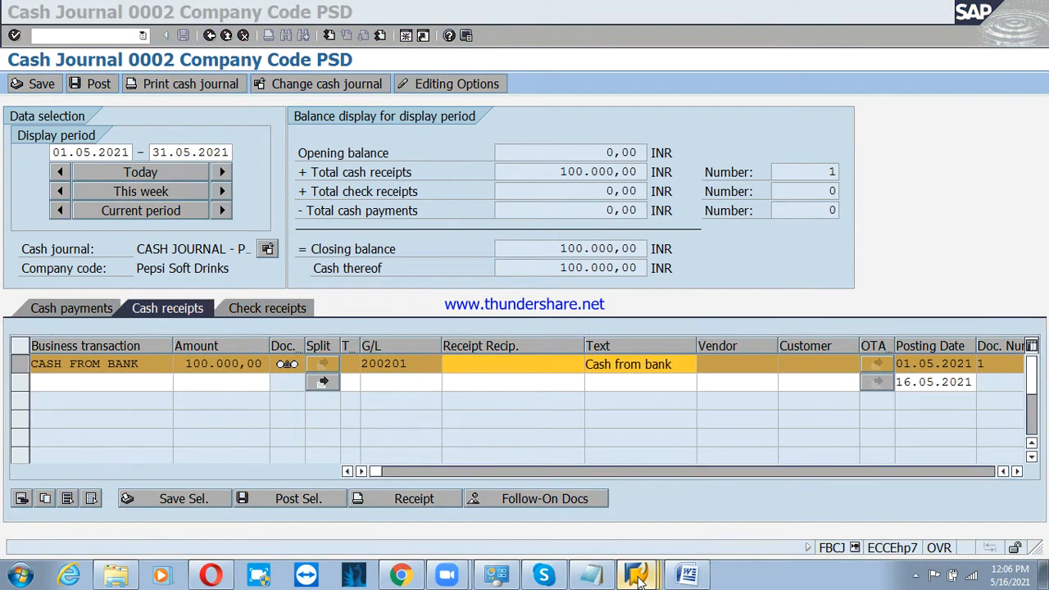
{"action": "left_click", "coordinate": [612, 543]}
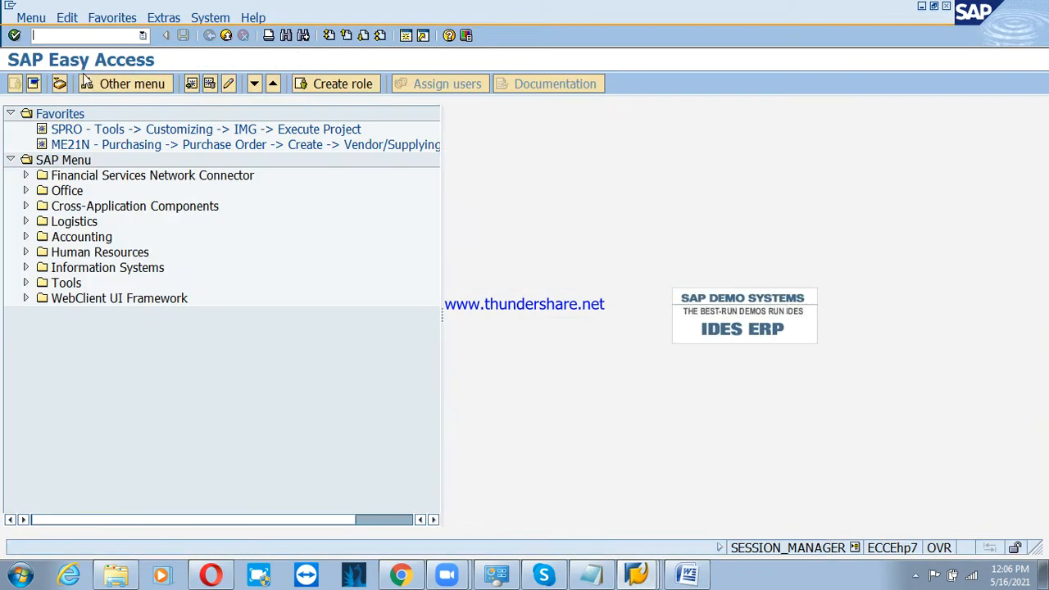
{"action": "type", "text": "FBN1"}
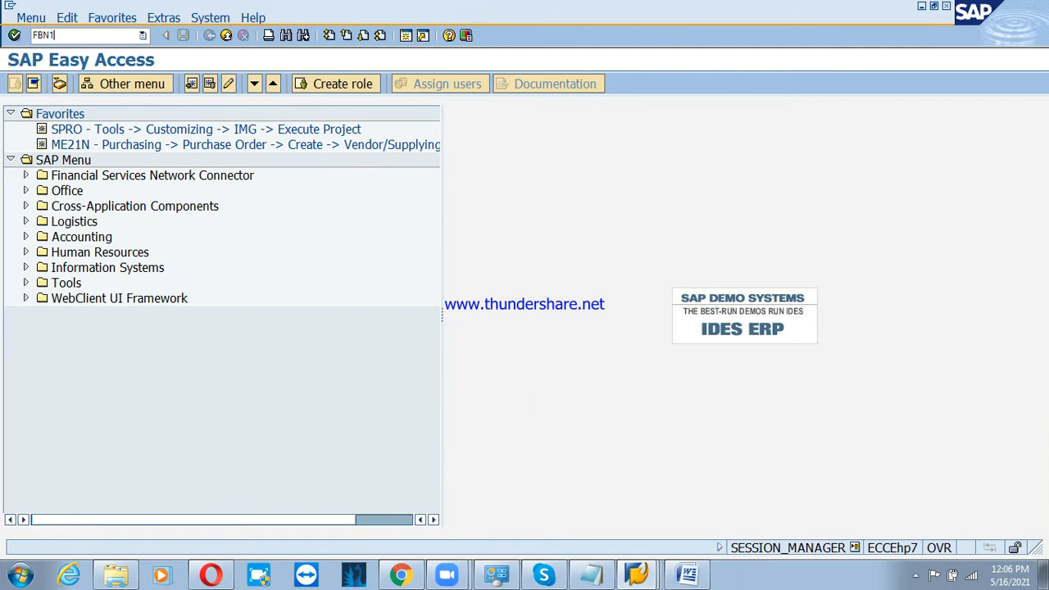
{"action": "key", "text": "Return"}
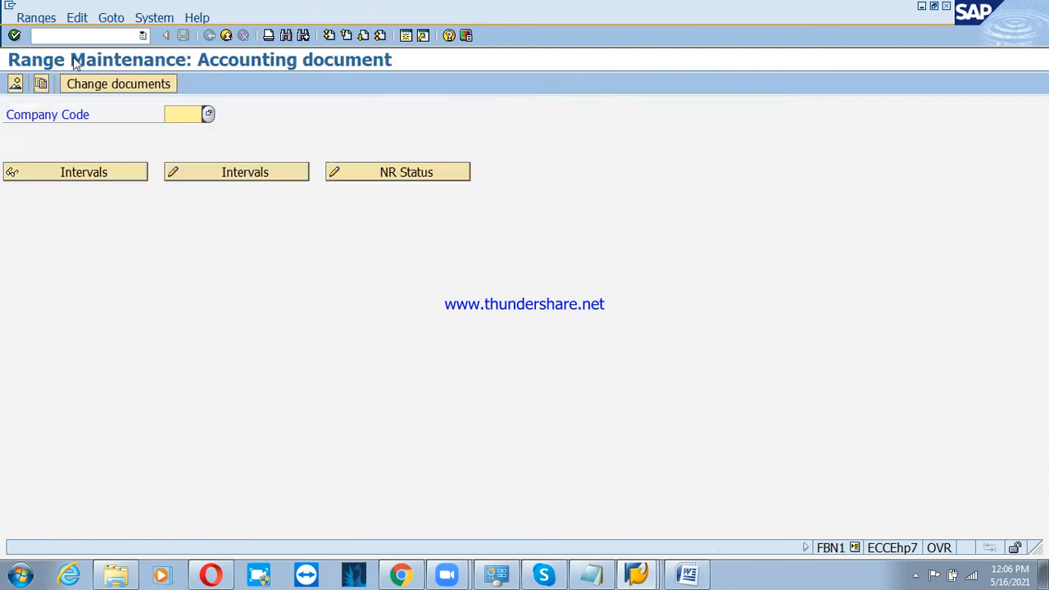
{"action": "type", "text": "psd"}
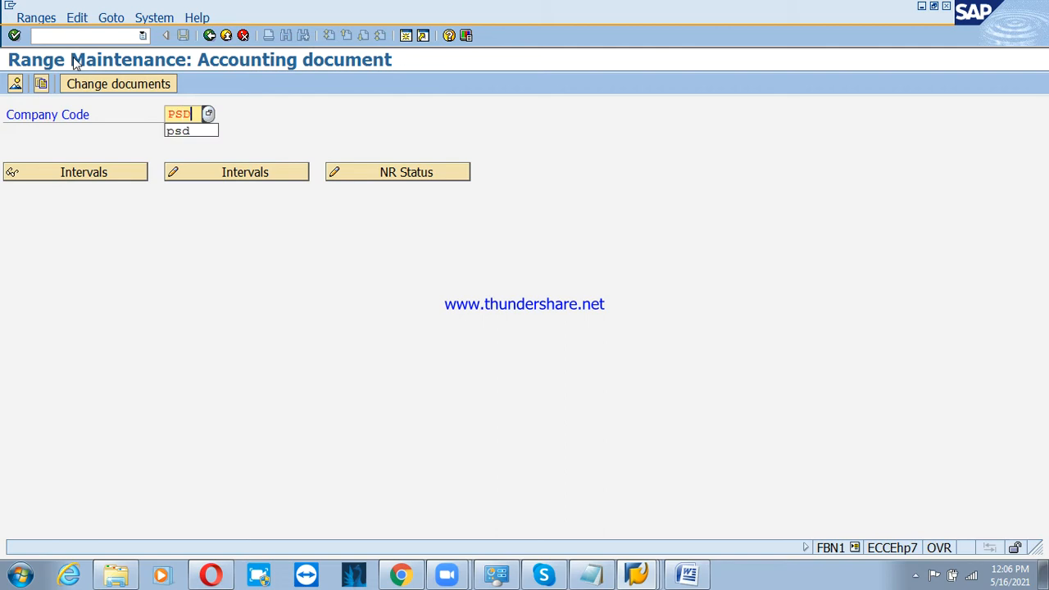
{"action": "key", "text": "Return"}
{"action": "left_click", "coordinate": [254, 174]}
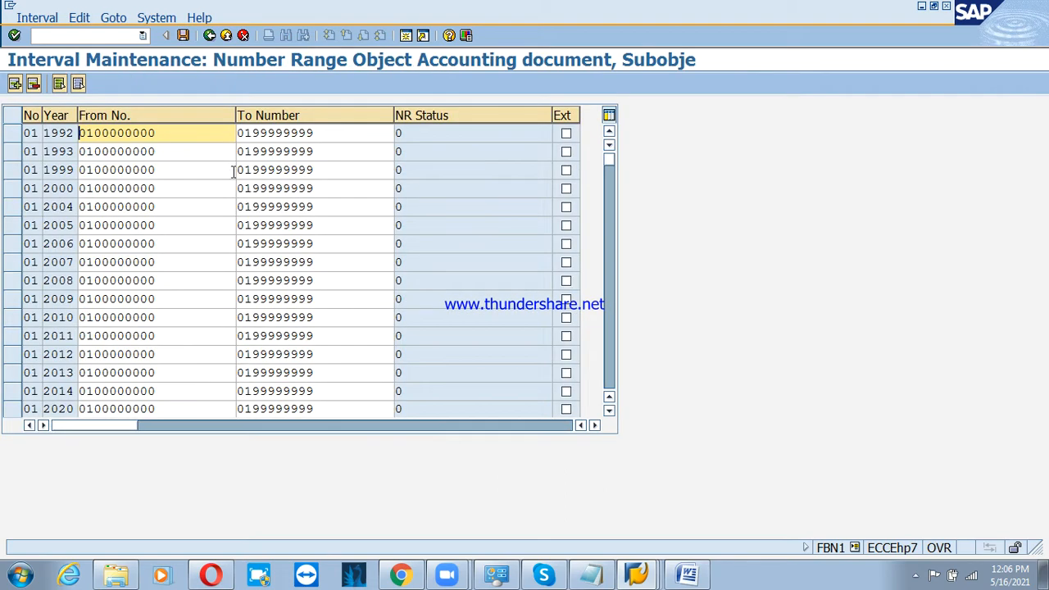
Step: Insert accounting document number range interval 02 for year 2021, from 510000 to 510999
{"action": "scroll", "coordinate": [87, 281], "scroll_direction": "down", "scroll_amount": 4}
{"action": "scroll", "coordinate": [49, 398], "scroll_direction": "down", "scroll_amount": 1}
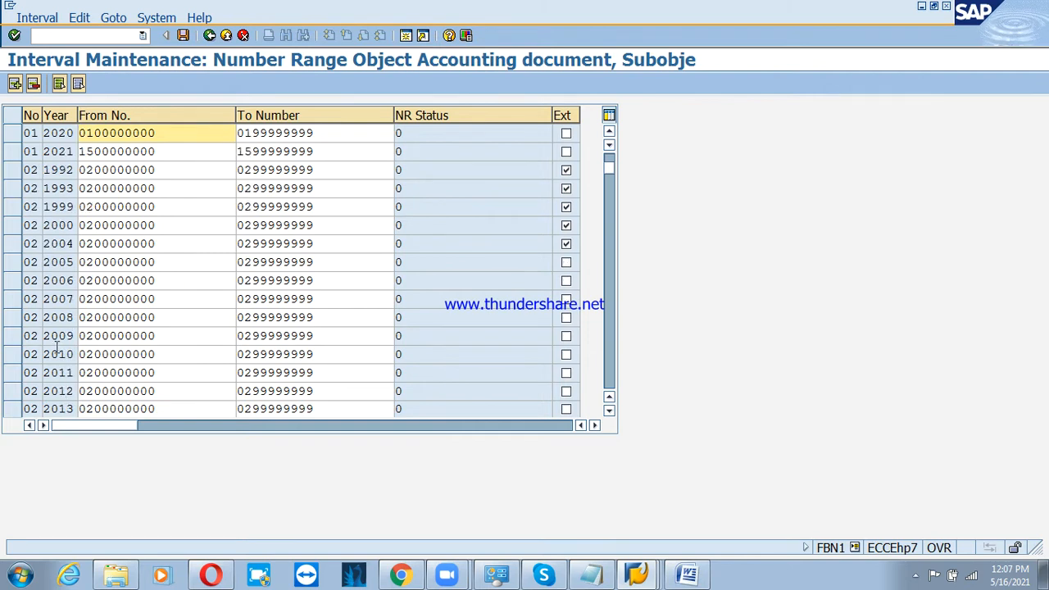
{"action": "scroll", "coordinate": [37, 408], "scroll_direction": "down", "scroll_amount": 1}
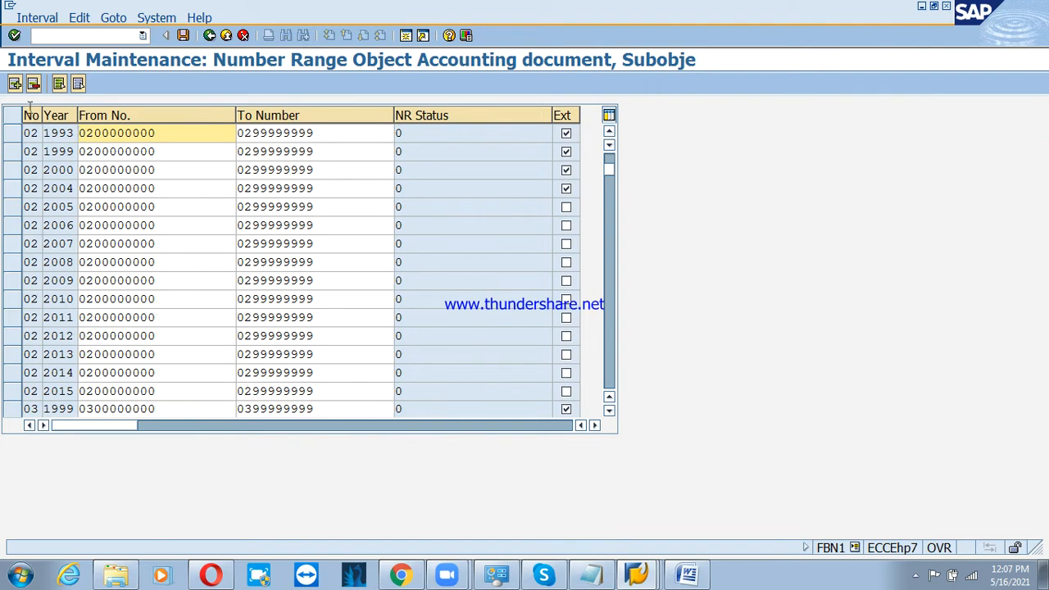
{"action": "scroll", "coordinate": [66, 114], "scroll_direction": "up", "scroll_amount": 1}
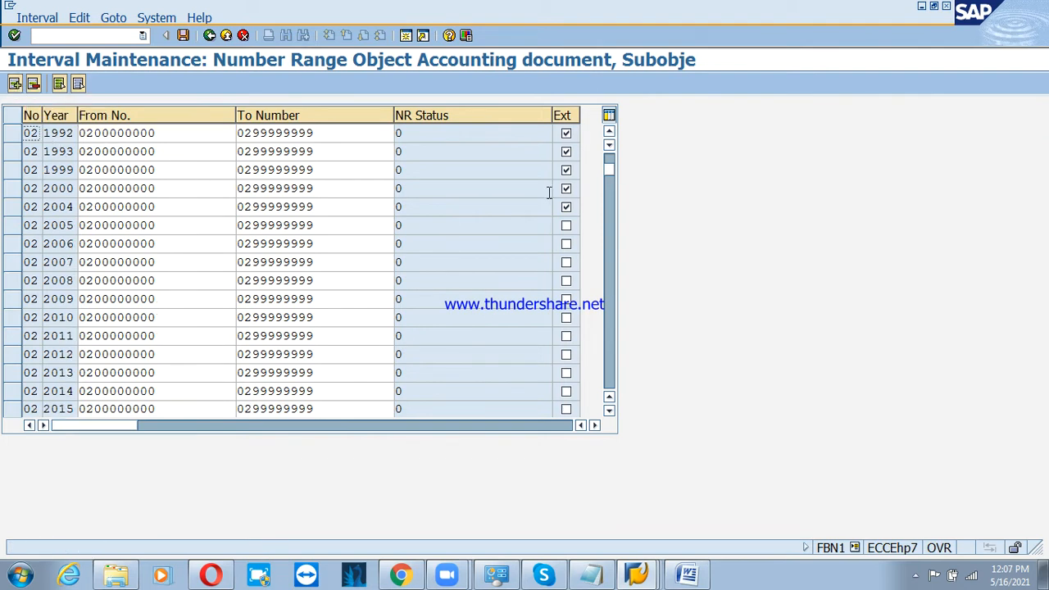
{"action": "left_click_drag", "start_coordinate": [609, 167], "coordinate": [602, 137]}
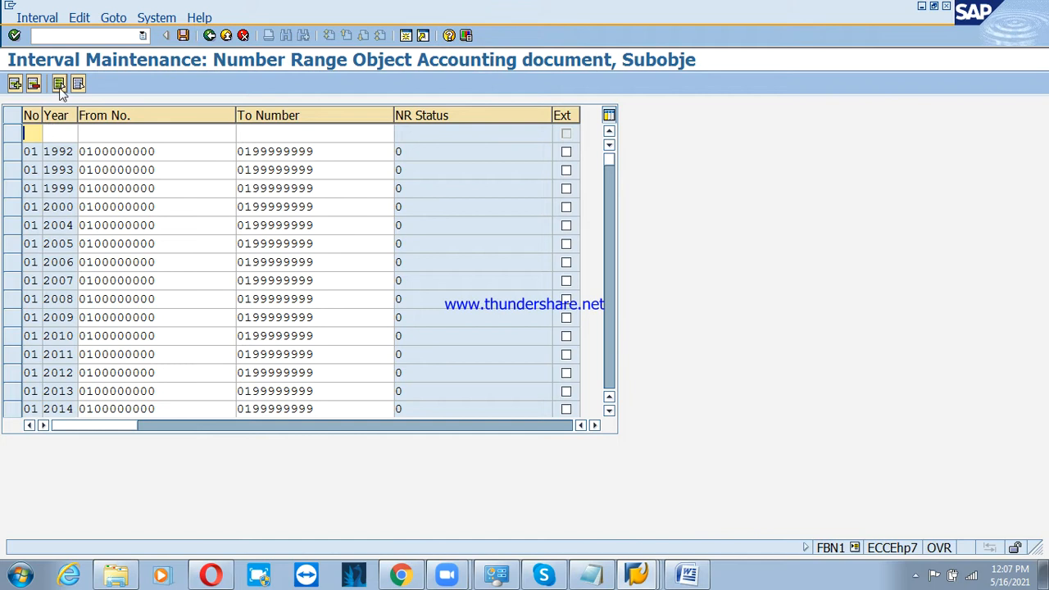
{"action": "type", "text": "02 202"}
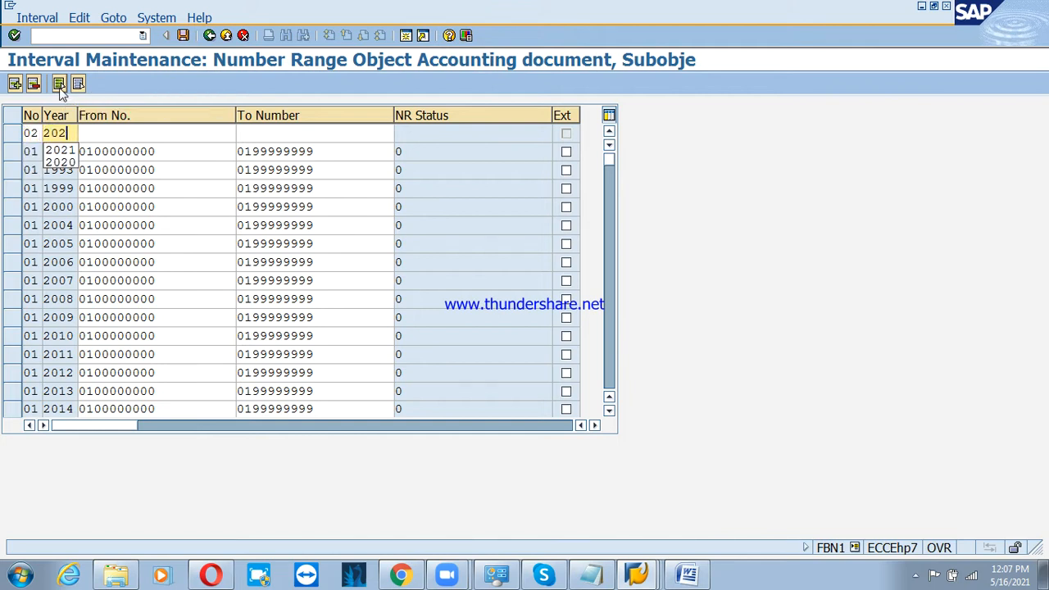
{"action": "type", "text": "1 "}
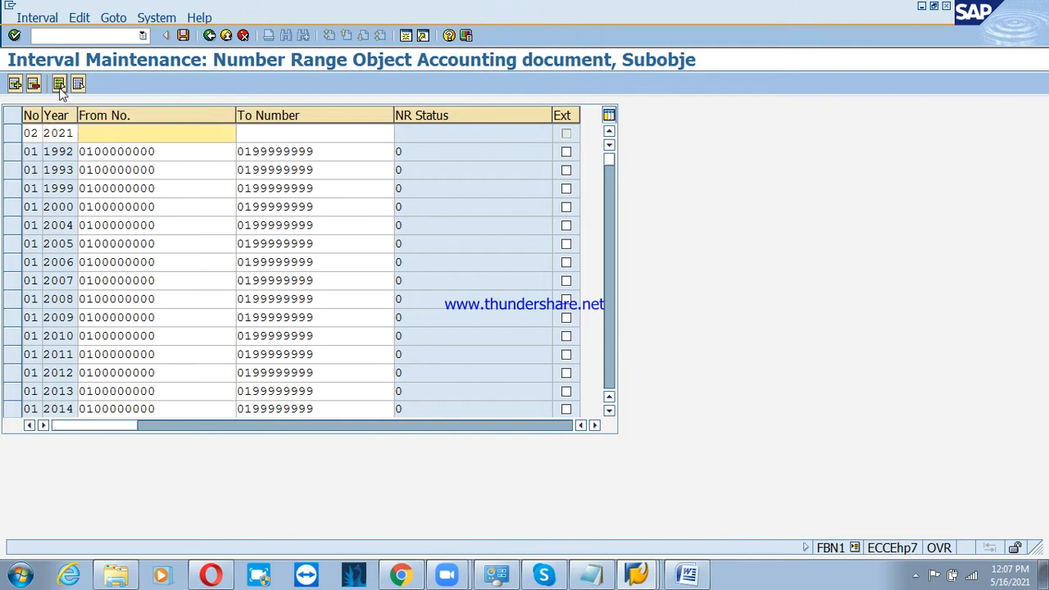
{"action": "type", "text": "5"}
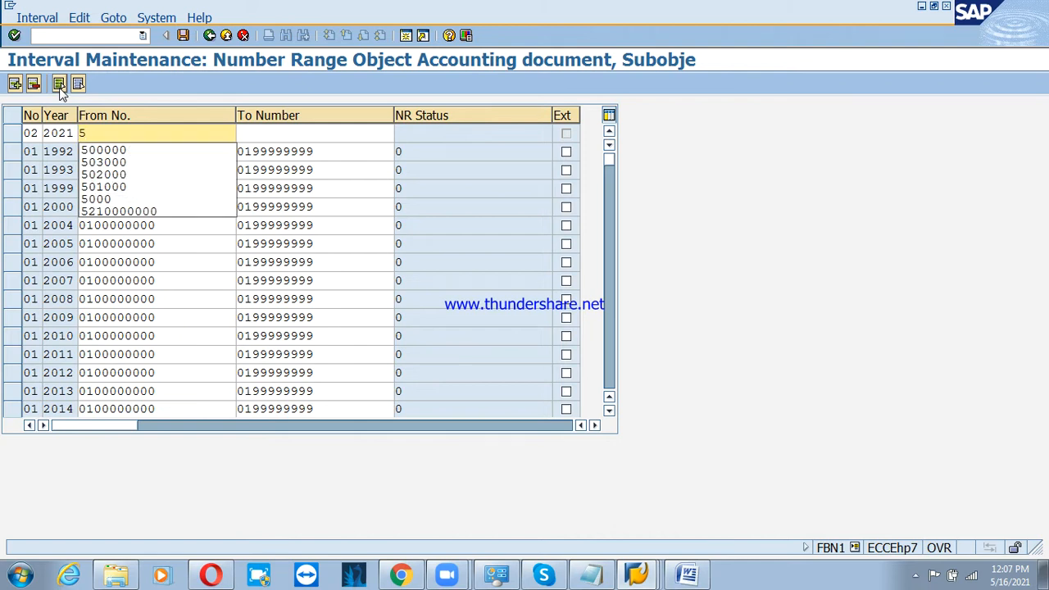
{"action": "type", "text": "10000"}
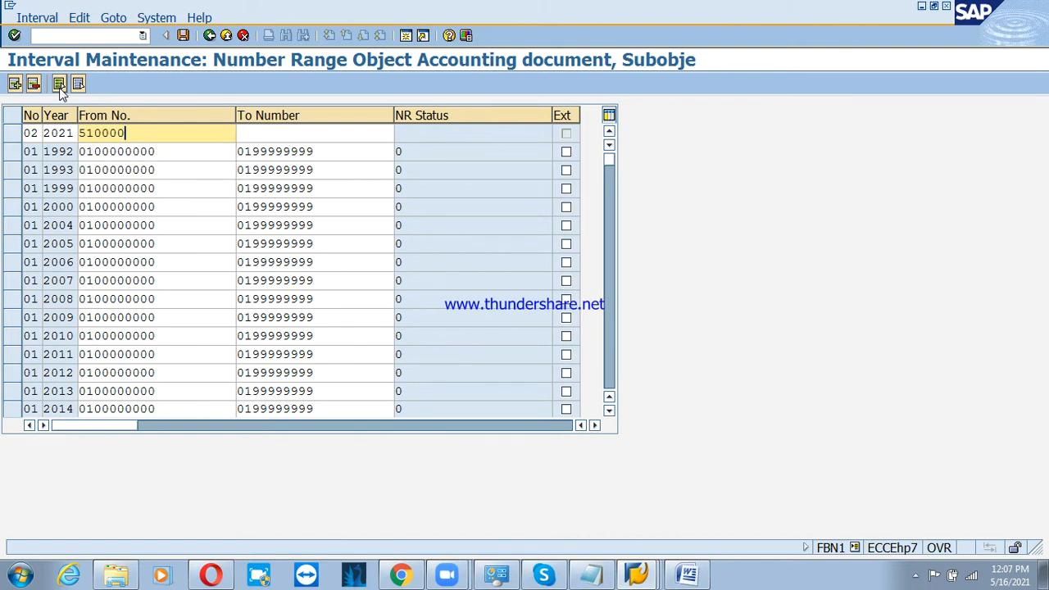
{"action": "key", "text": "Tab"}
{"action": "type", "text": "51"}
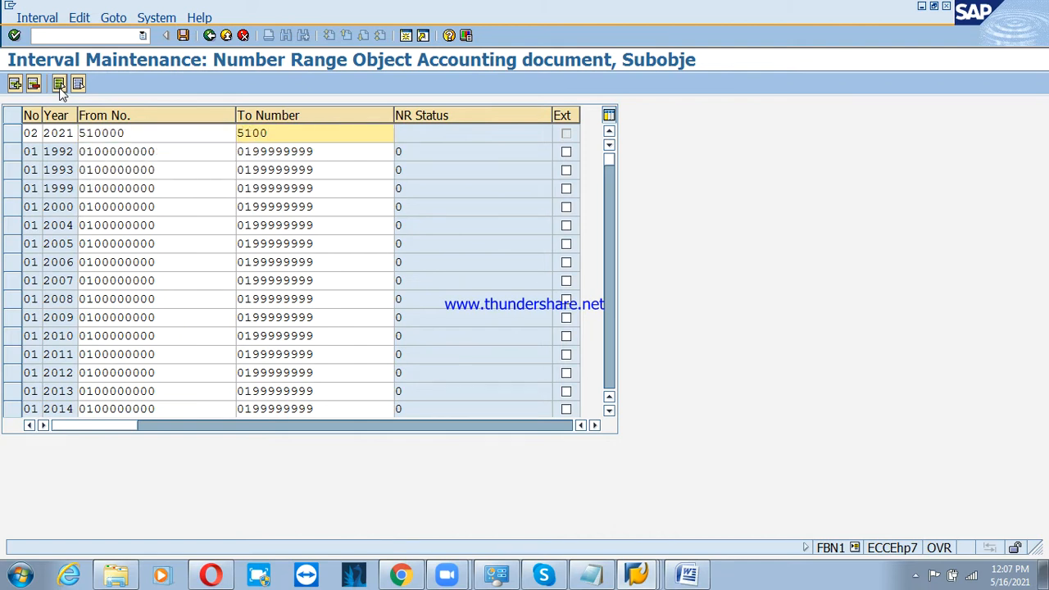
{"action": "type", "text": "0999"}
{"action": "key", "text": "Return"}
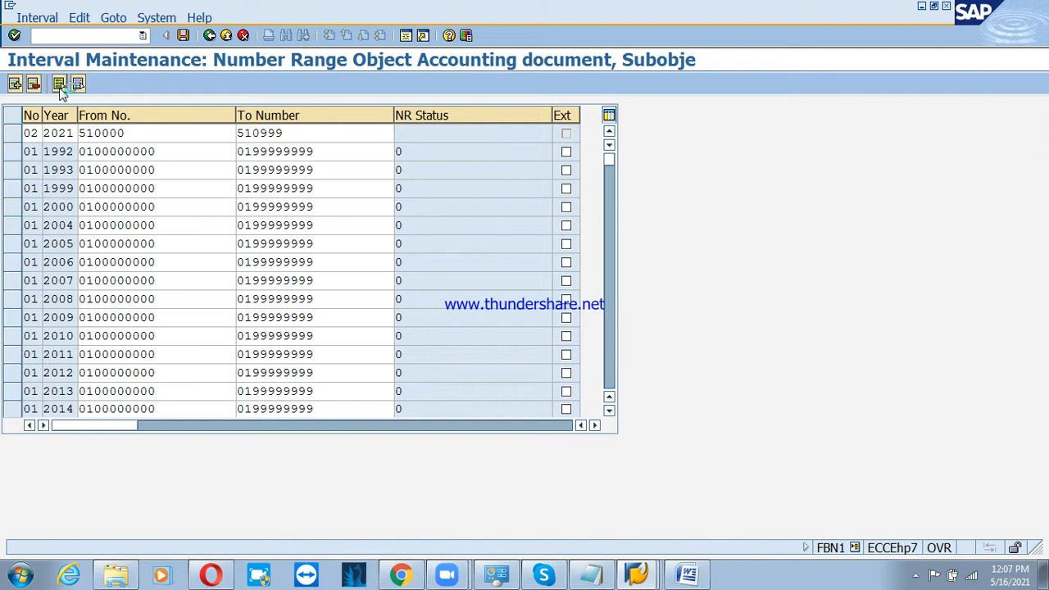
{"action": "scroll", "coordinate": [117, 330], "scroll_direction": "down", "scroll_amount": 4}
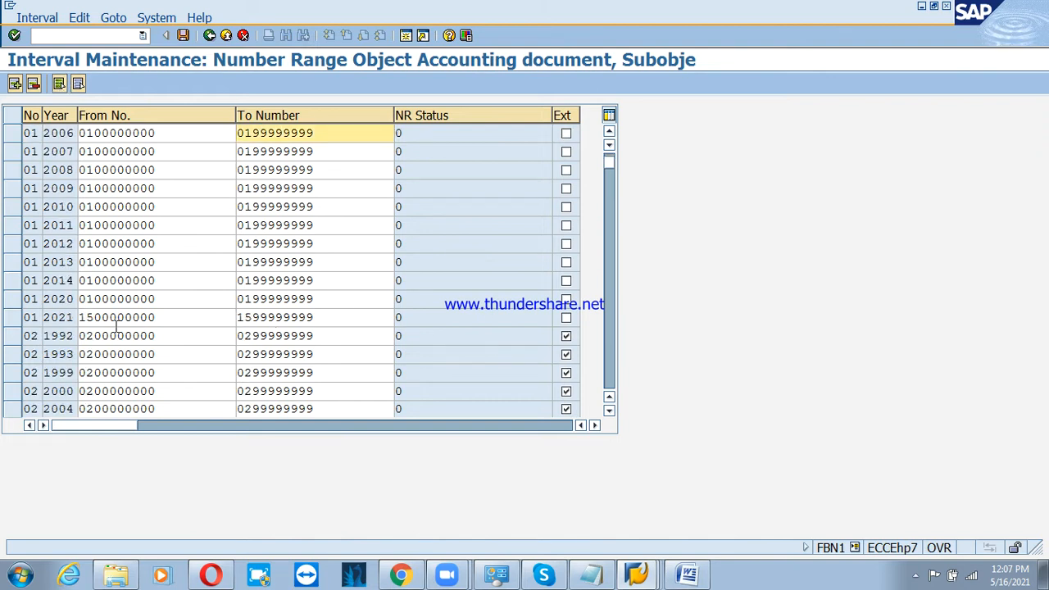
Step: Save the 02 interval for 2021, acknowledge the number range transport notice, and exit to SAP Easy Access
{"action": "scroll", "coordinate": [61, 386], "scroll_direction": "down", "scroll_amount": 3}
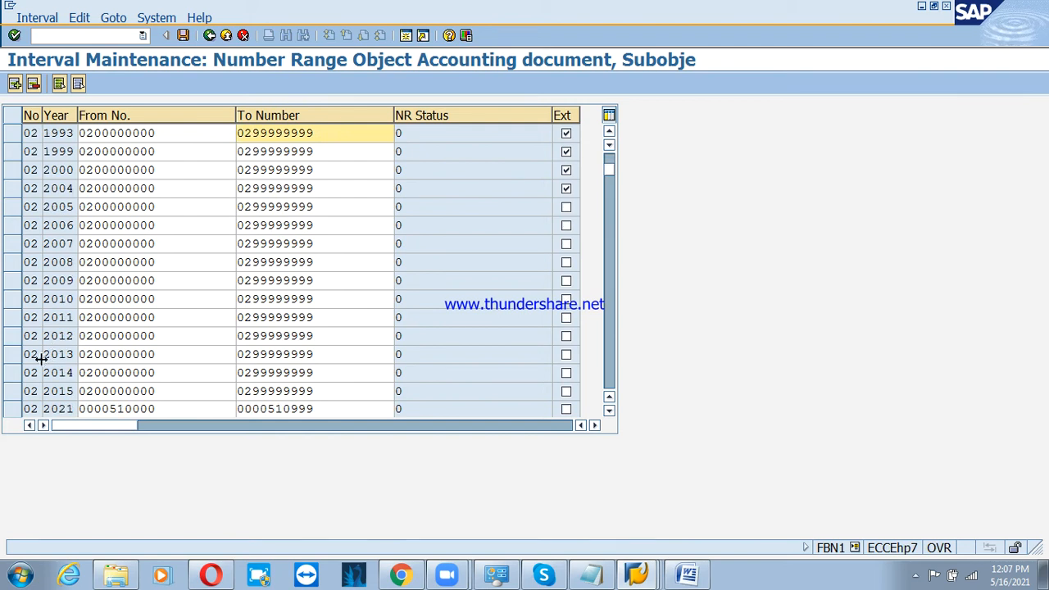
{"action": "left_click", "coordinate": [11, 408]}
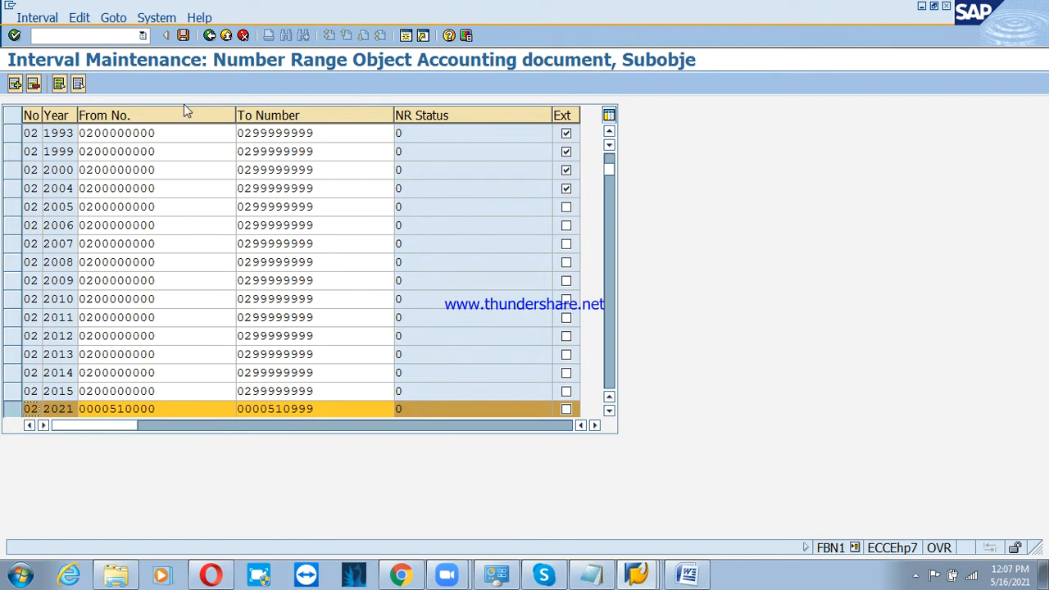
{"action": "left_click", "coordinate": [183, 35]}
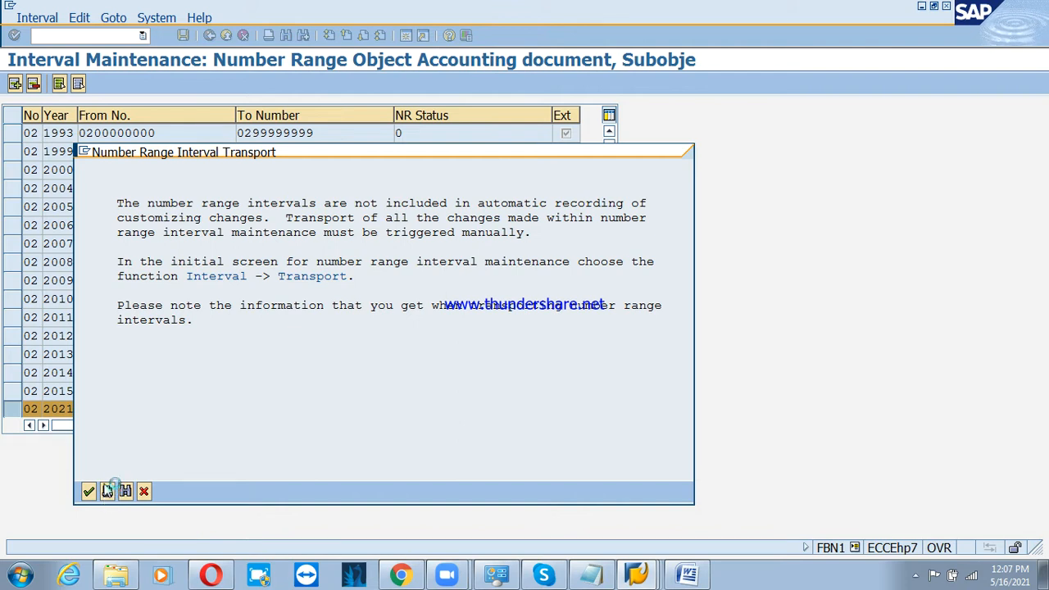
{"action": "left_click", "coordinate": [106, 490]}
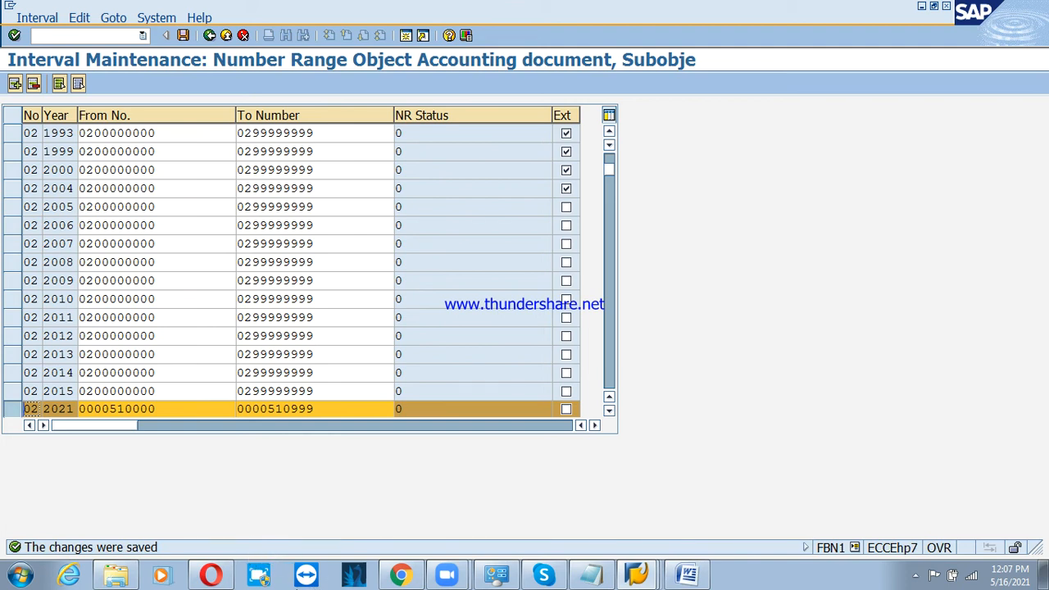
{"action": "left_click", "coordinate": [227, 37]}
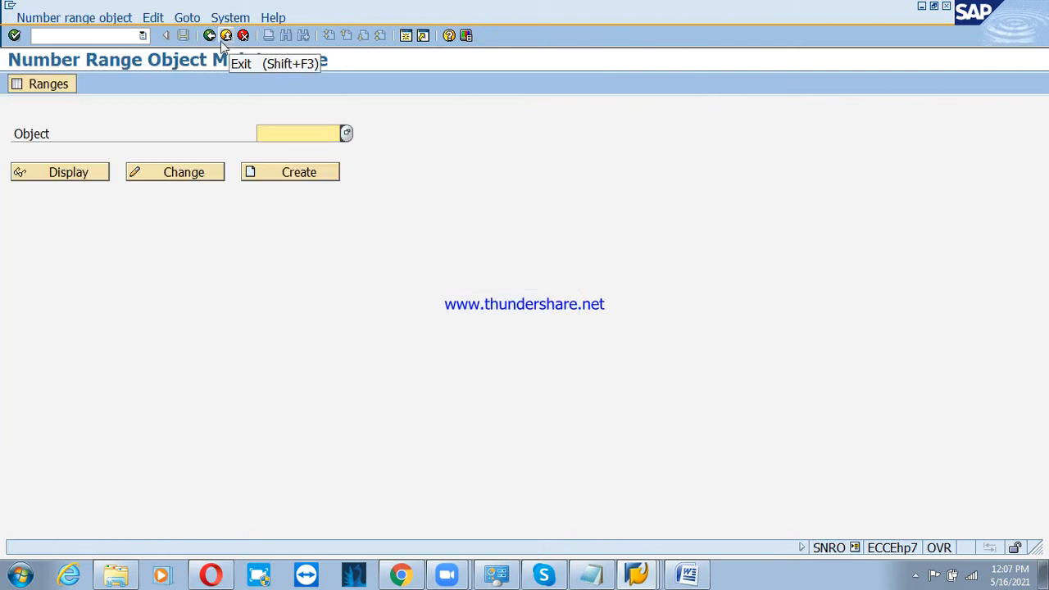
{"action": "left_click", "coordinate": [227, 36]}
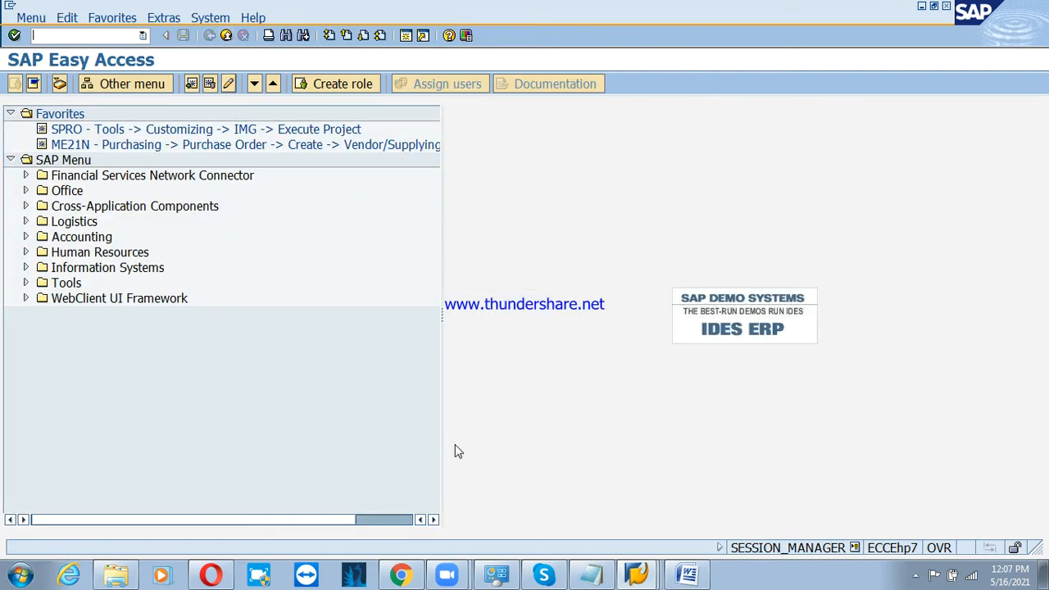
Step: Switch back to the company code PSD cash journal session and post the saved CASH FROM BANK receipt, acknowledging the account information message
{"action": "left_click", "coordinate": [636, 574]}
{"action": "left_click", "coordinate": [592, 489]}
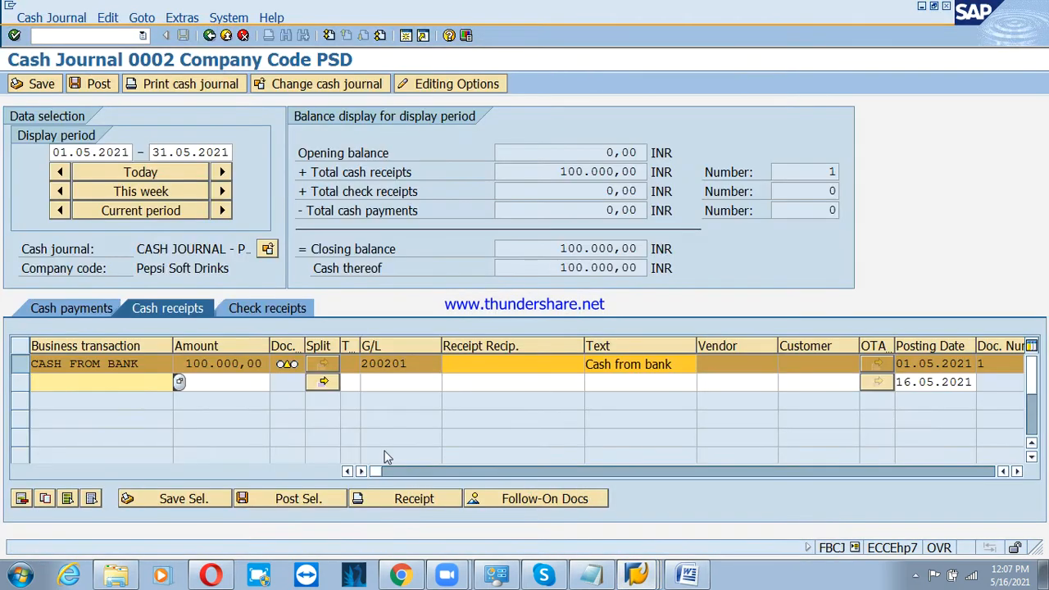
{"action": "left_click", "coordinate": [291, 500]}
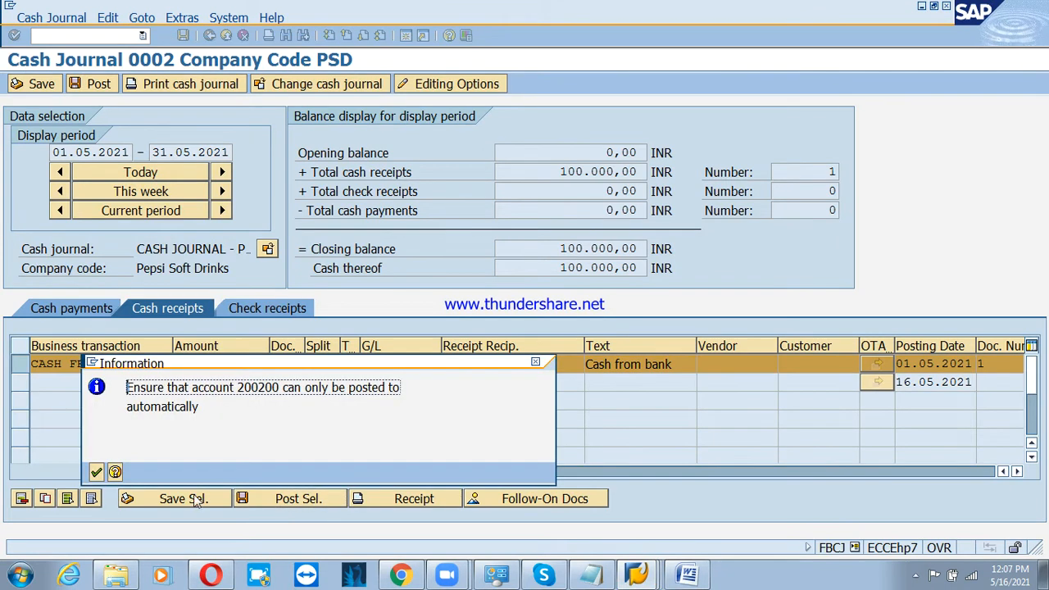
{"action": "left_click", "coordinate": [95, 472]}
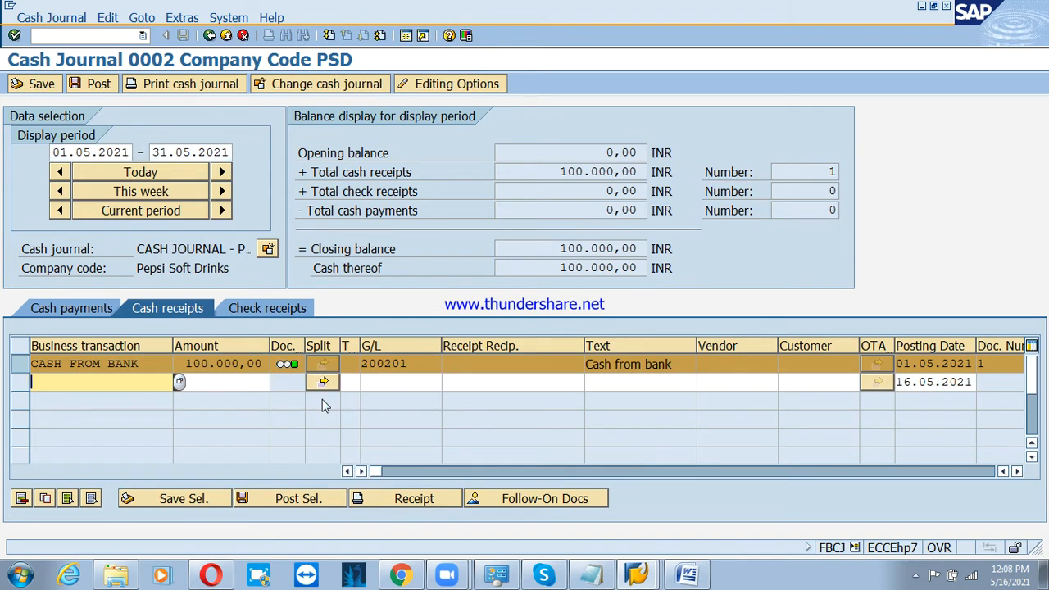
Step: Check the total cash receipts in the balance display and the document status of the CASH FROM BANK receipt
{"action": "left_click_drag", "start_coordinate": [559, 166], "coordinate": [681, 152]}
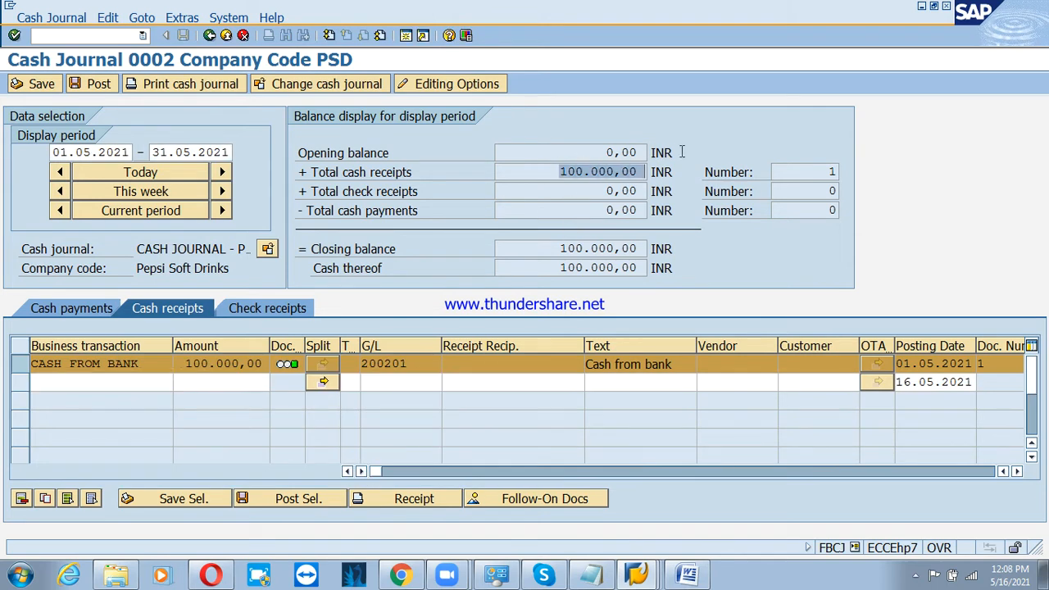
{"action": "left_click", "coordinate": [681, 153]}
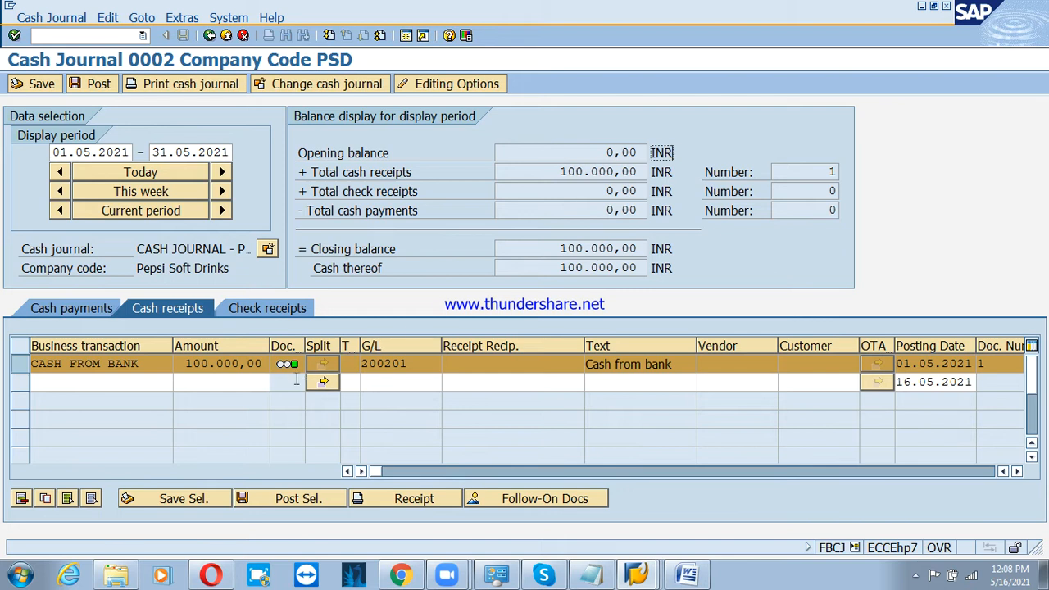
{"action": "mouse_move", "coordinate": [295, 365]}
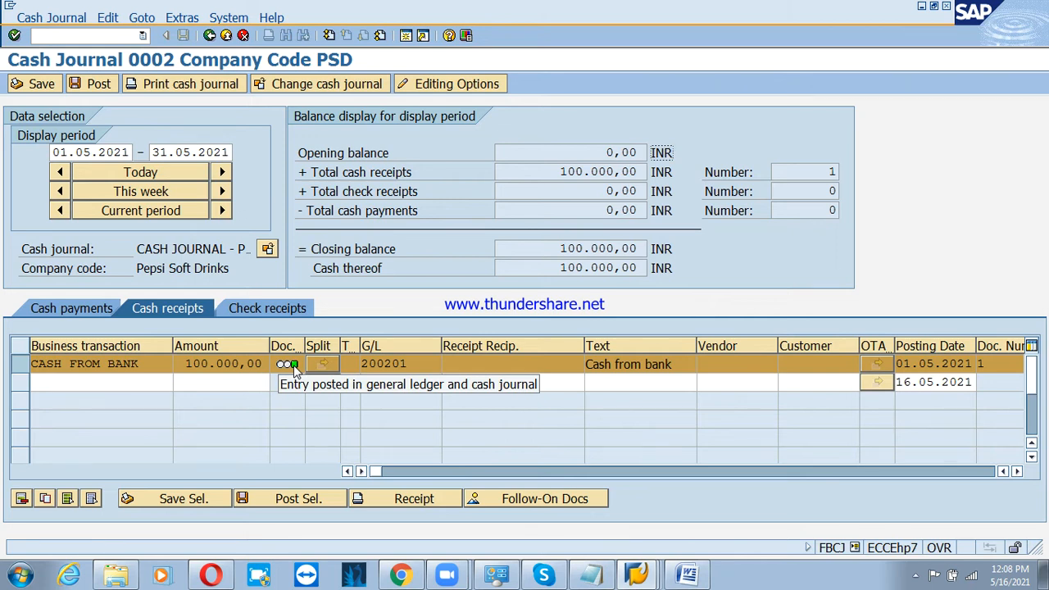
{"action": "left_click", "coordinate": [14, 365]}
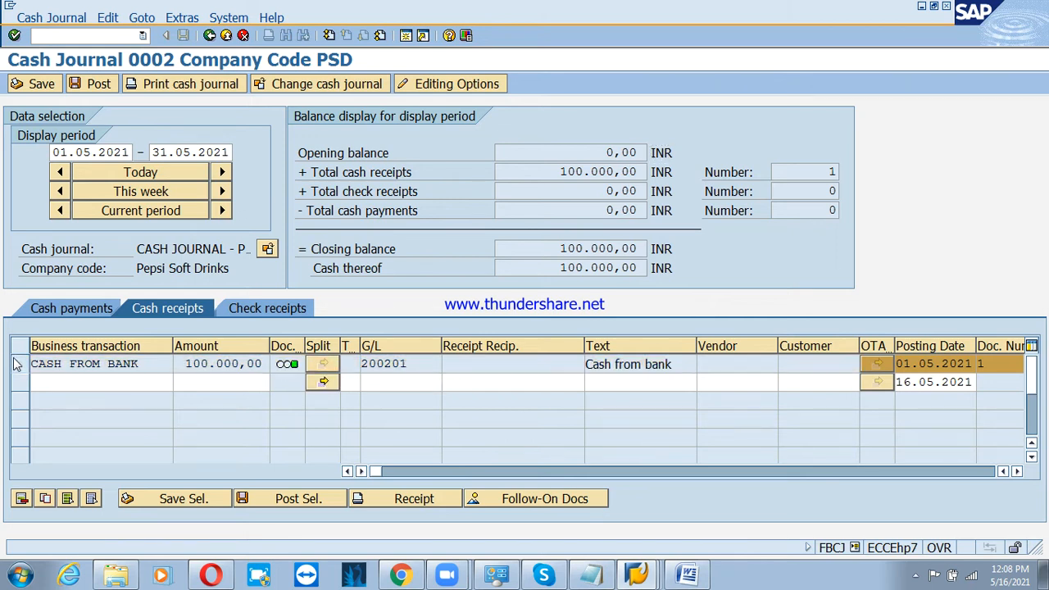
{"action": "key", "text": "Tab"}
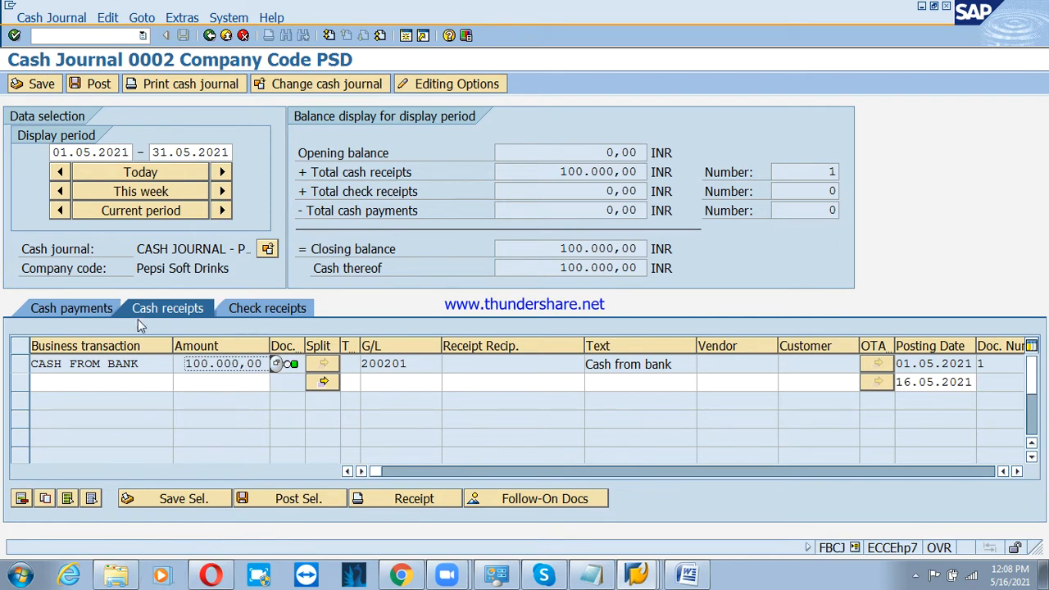
Step: Start a cash payment entry using the business transaction MATERIAL PRUCHASED of company code PSD
{"action": "left_click", "coordinate": [60, 309]}
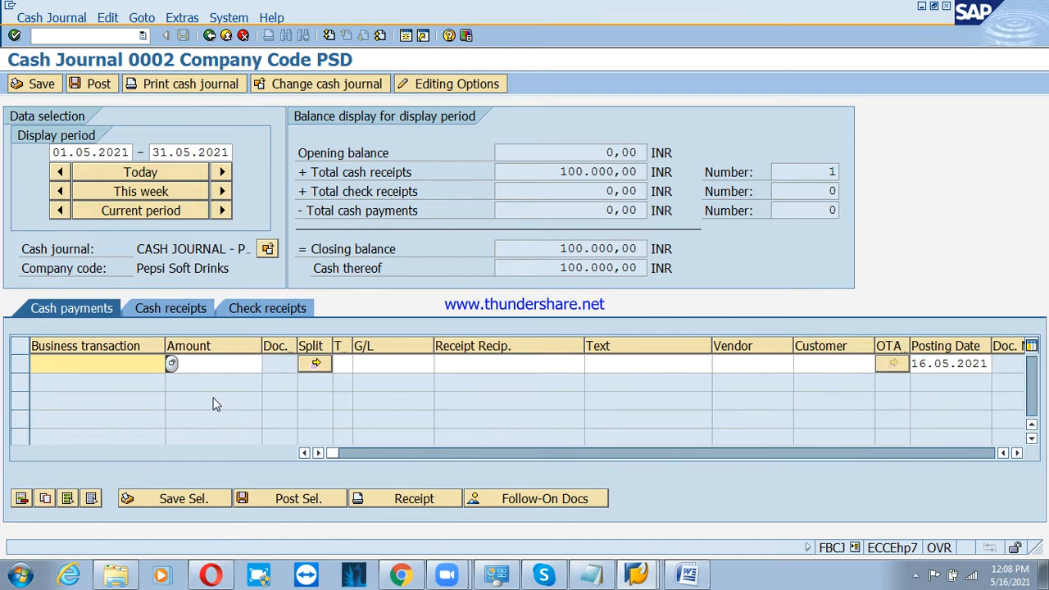
{"action": "left_click", "coordinate": [171, 363]}
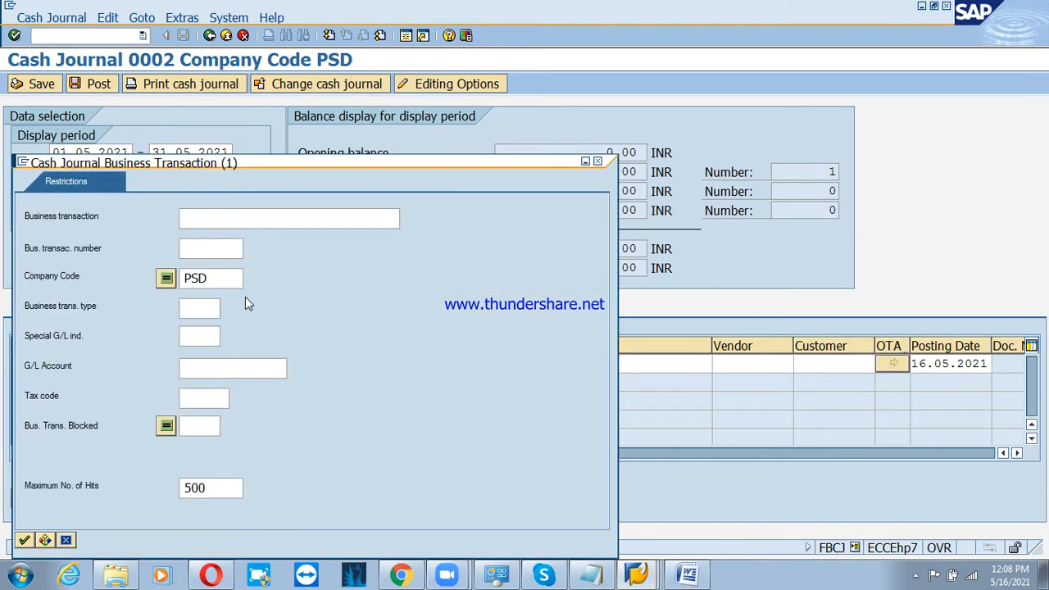
{"action": "key", "text": "Return"}
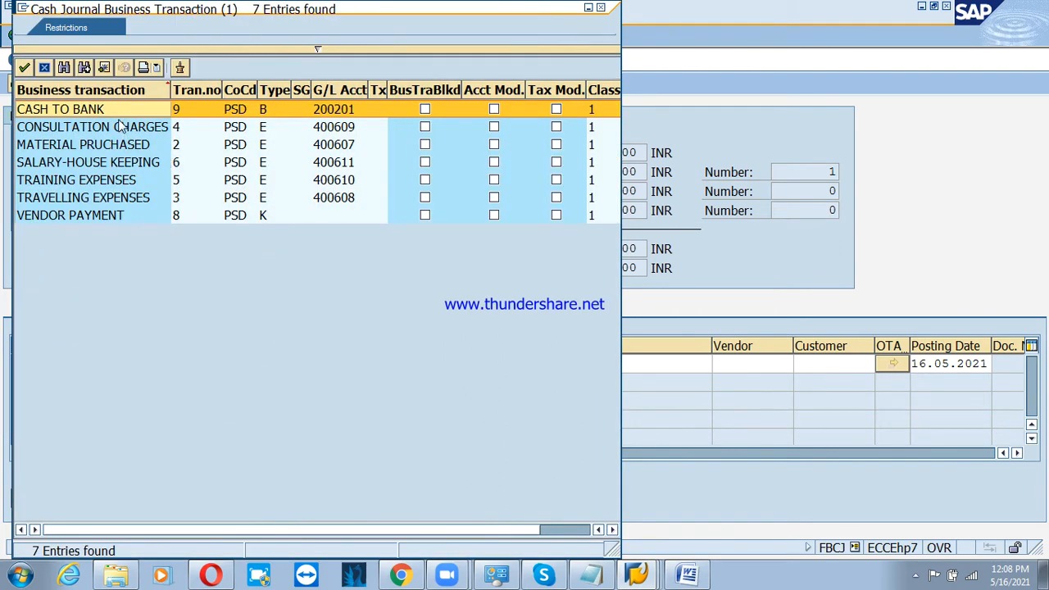
{"action": "left_click", "coordinate": [109, 145]}
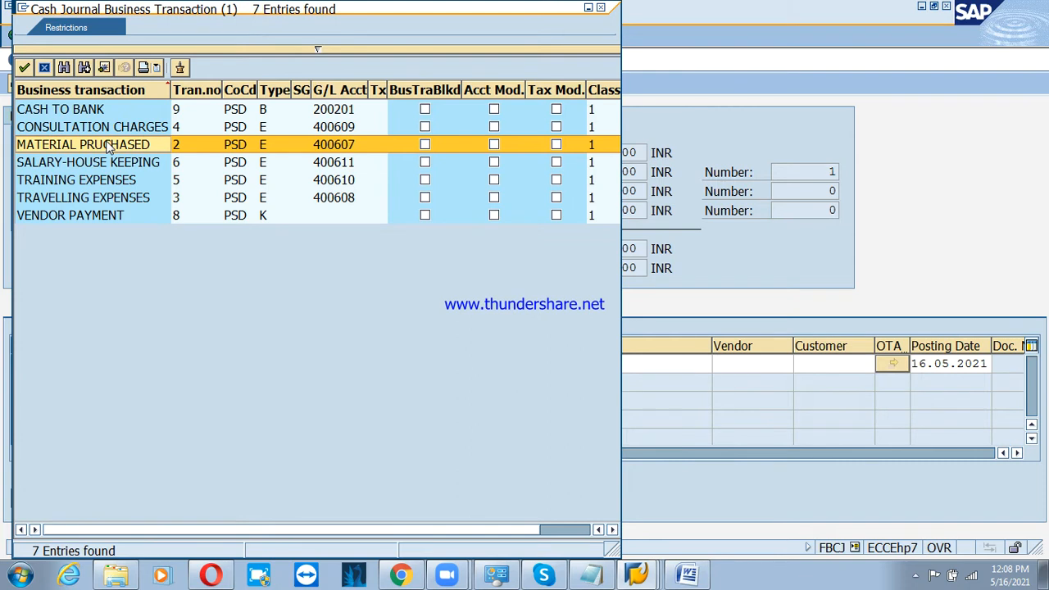
{"action": "double_click", "coordinate": [108, 144]}
Step: Enter amount 10000, G/L account 400607 and the text "Material purchased" for the material payment line
{"action": "left_click", "coordinate": [248, 350]}
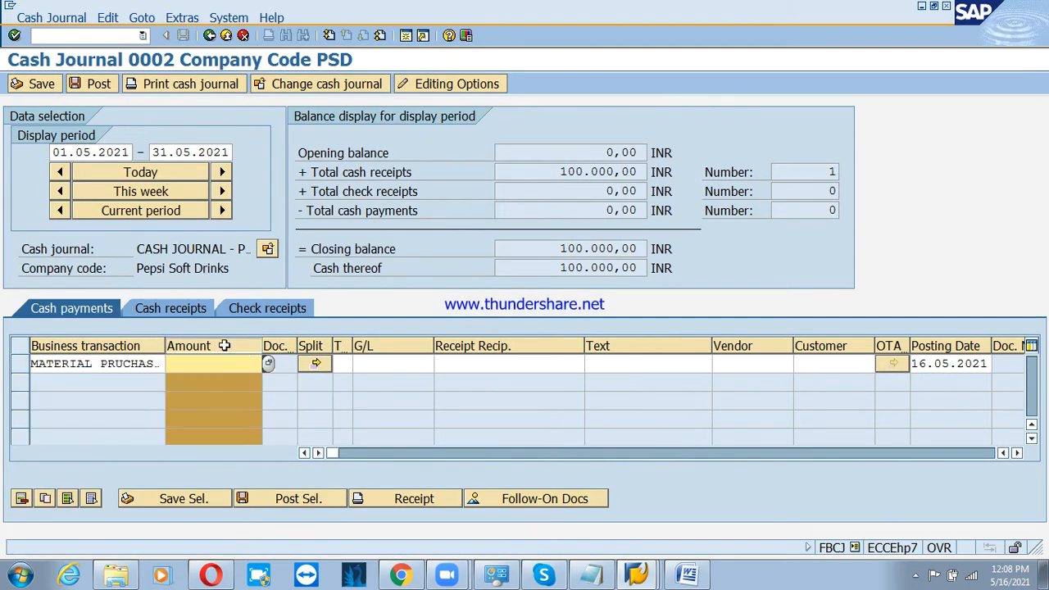
{"action": "left_click", "coordinate": [225, 345]}
{"action": "left_click", "coordinate": [227, 350]}
{"action": "left_click", "coordinate": [232, 342]}
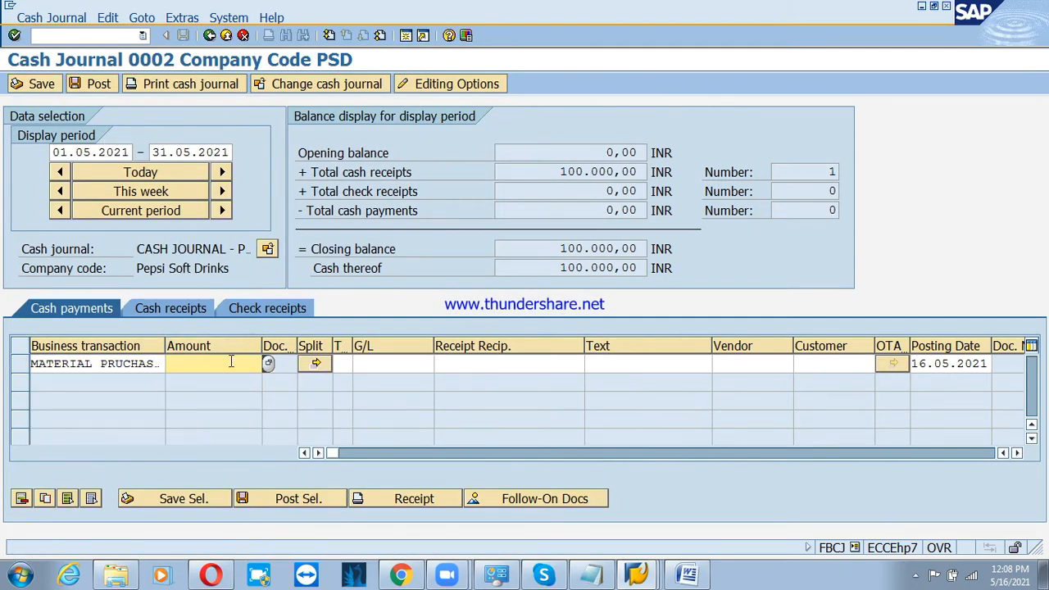
{"action": "type", "text": "0000"}
{"action": "key", "text": "Tab"}
{"action": "key", "text": "Tab"}
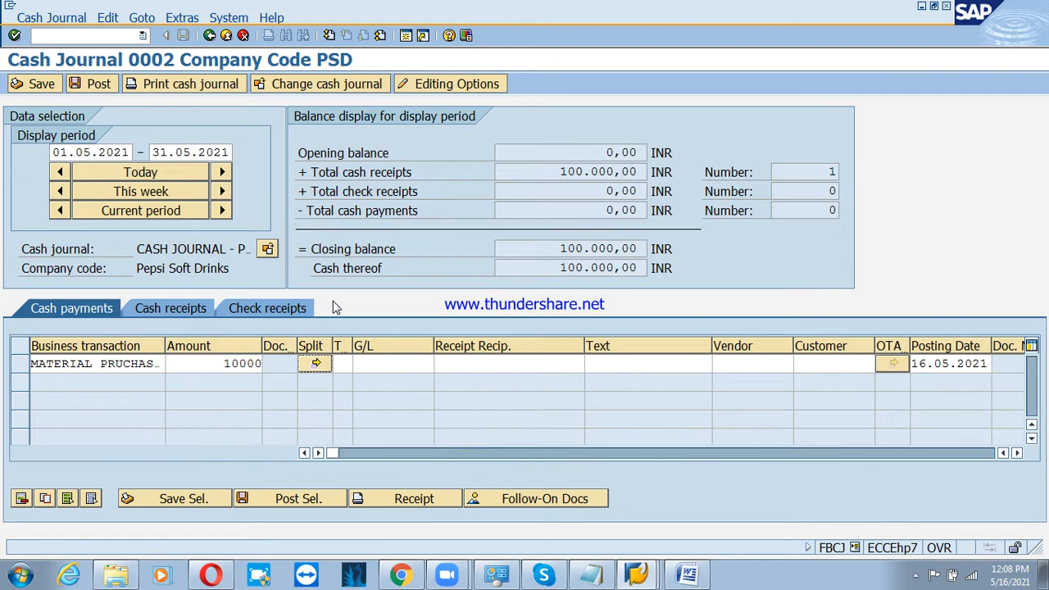
{"action": "type", "text": "400607"}
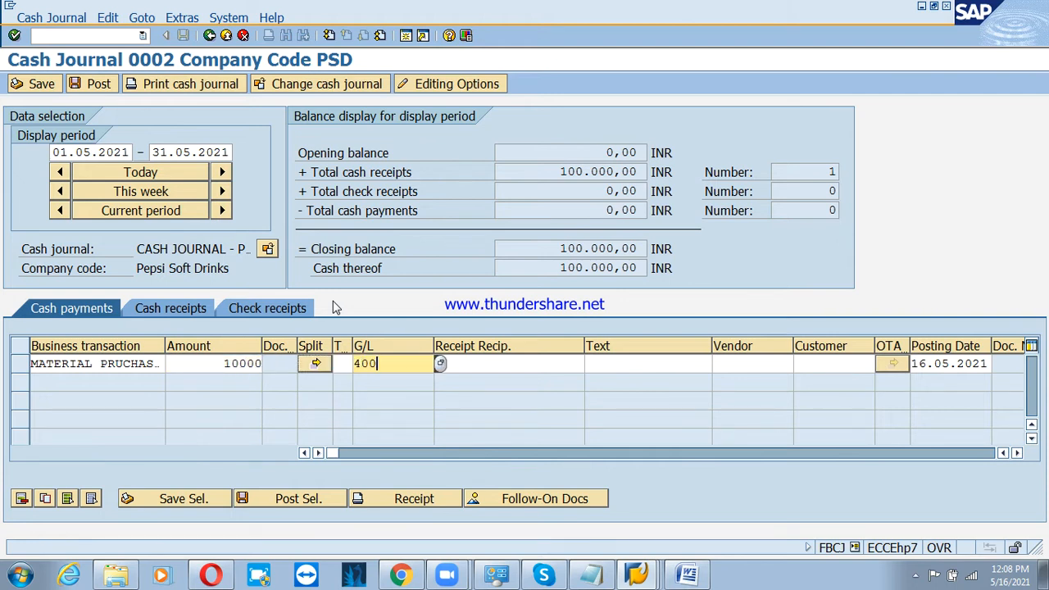
{"action": "key", "text": "Tab"}
{"action": "key", "text": "Tab"}
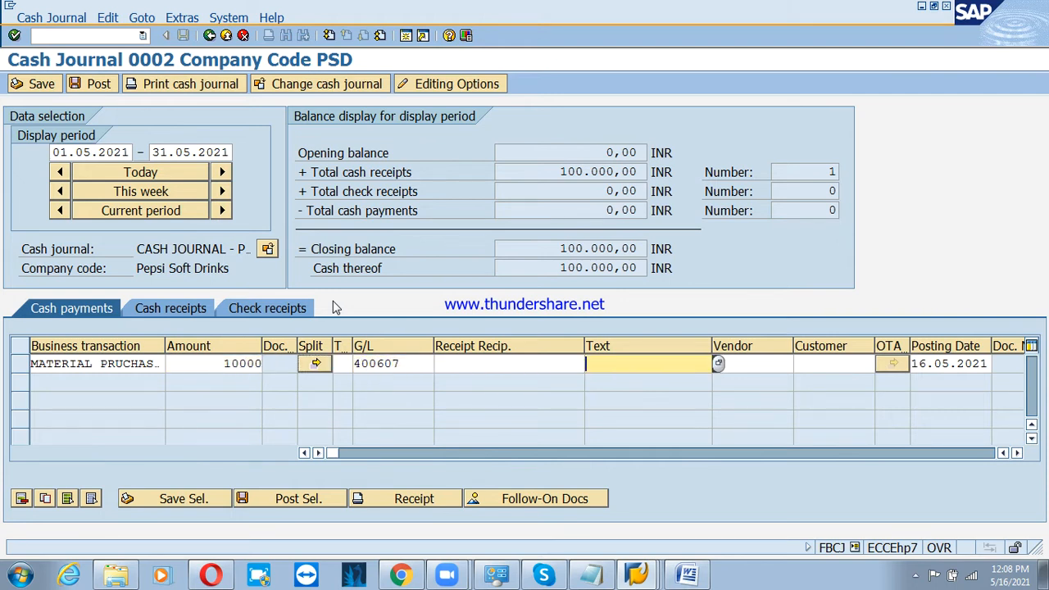
{"action": "type", "text": "Material purchased"}
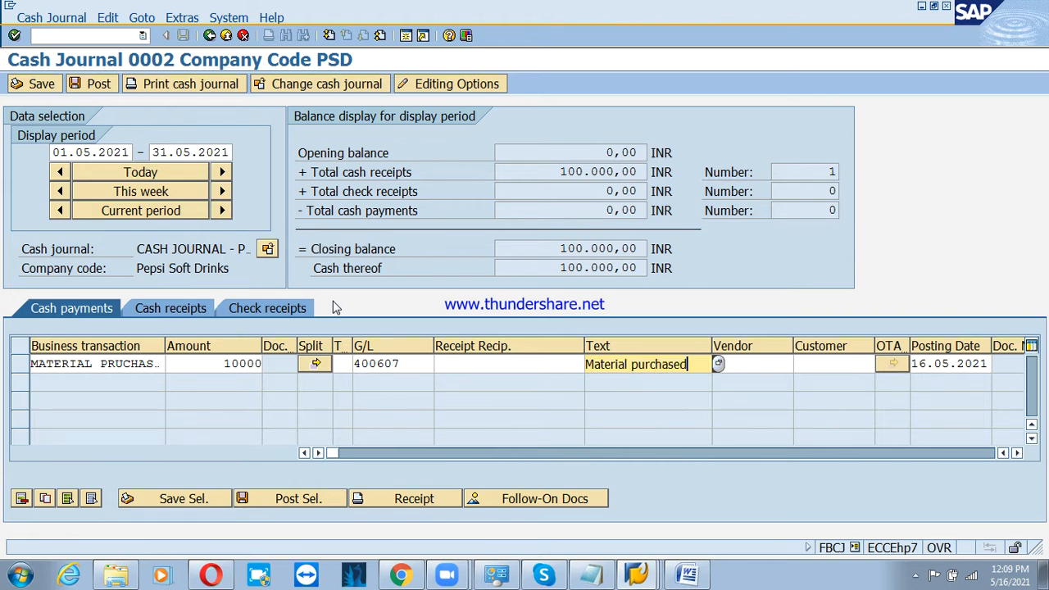
Step: Look up the G/L accounts matching 4006* in company code PSD and pick 400607, Office maintainance A/c, for the payment line
{"action": "key", "text": "shift+Tab"}
{"action": "key", "text": "F4"}
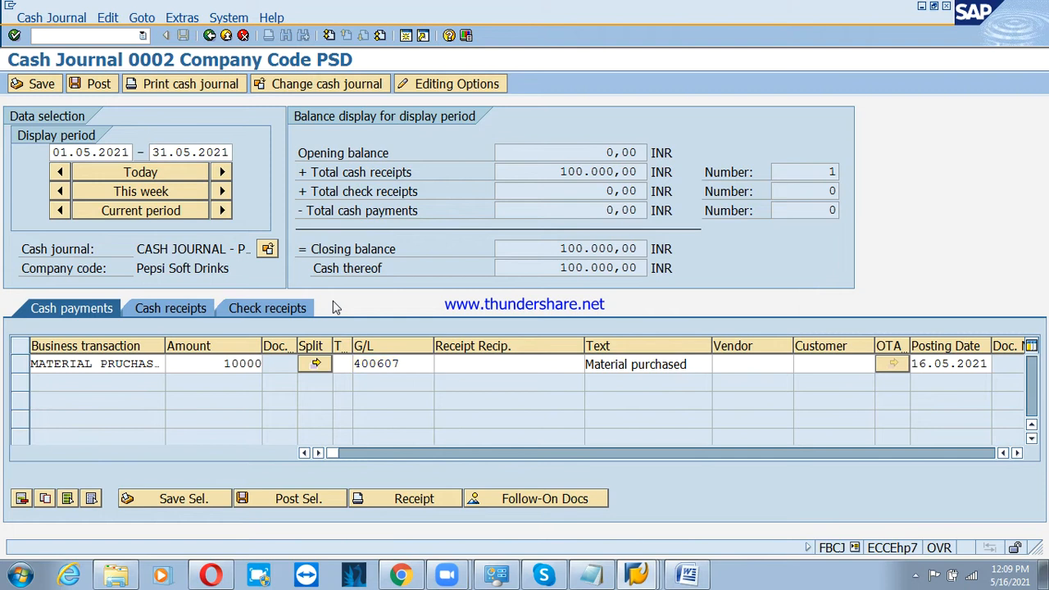
{"action": "type", "text": "06"}
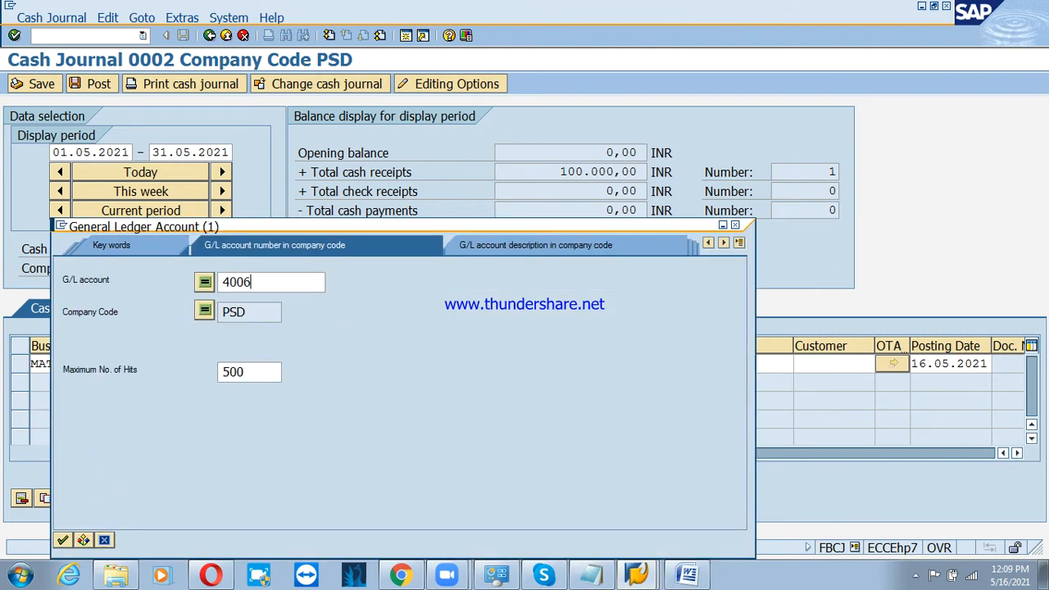
{"action": "type", "text": "*"}
{"action": "key", "text": "Return"}
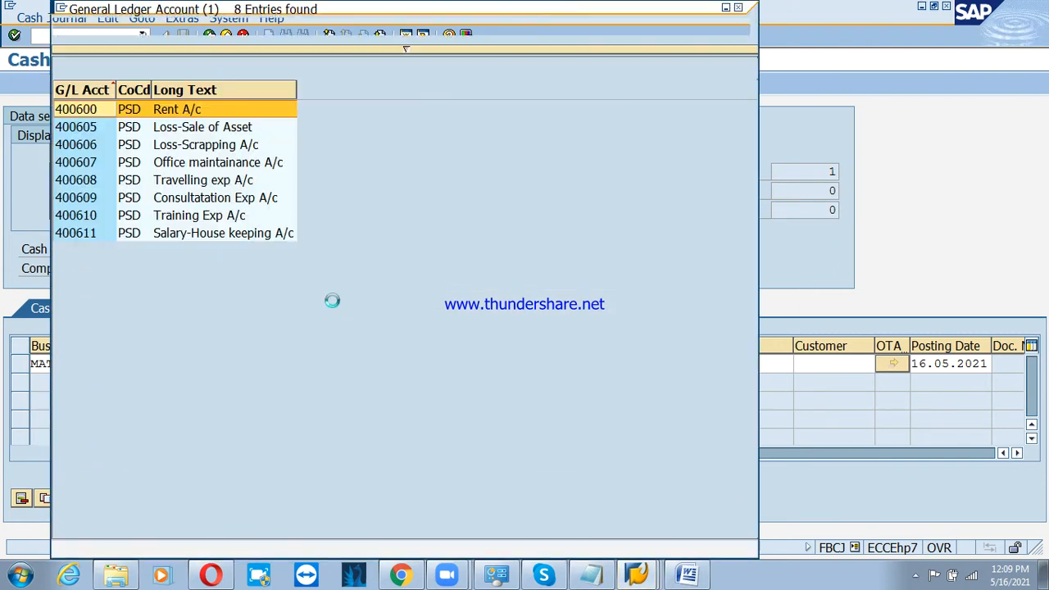
{"action": "key", "text": "Down"}
{"action": "key", "text": "Down"}
{"action": "key", "text": "Down"}
{"action": "key", "text": "Return"}
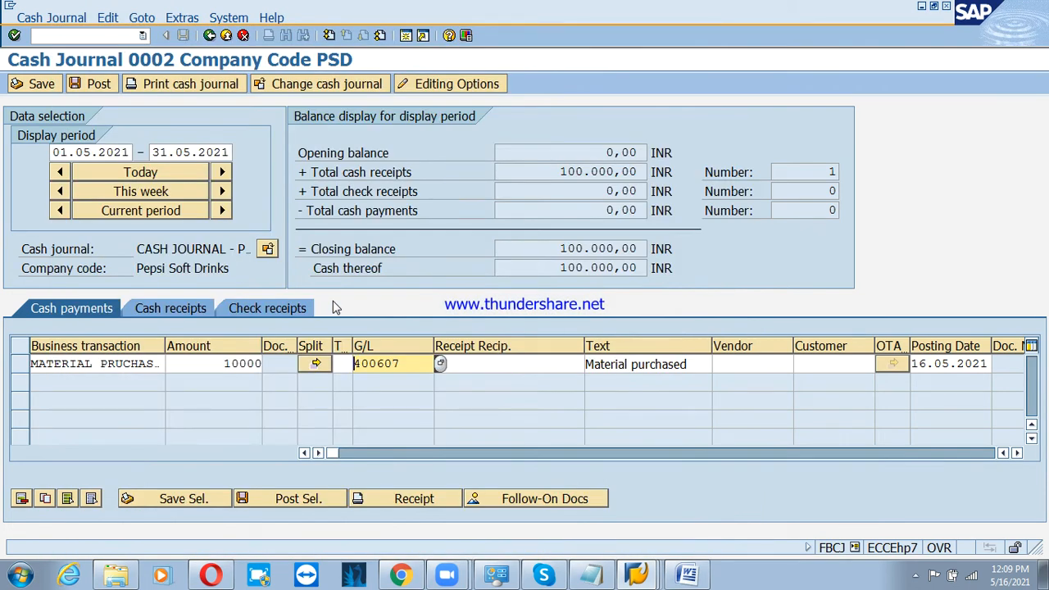
Step: Set the material payment's posting date to 02.05.2021 and validate the line
{"action": "key", "text": "Tab"}
{"action": "key", "text": "Tab"}
{"action": "key", "text": "Tab"}
{"action": "key", "text": "Tab"}
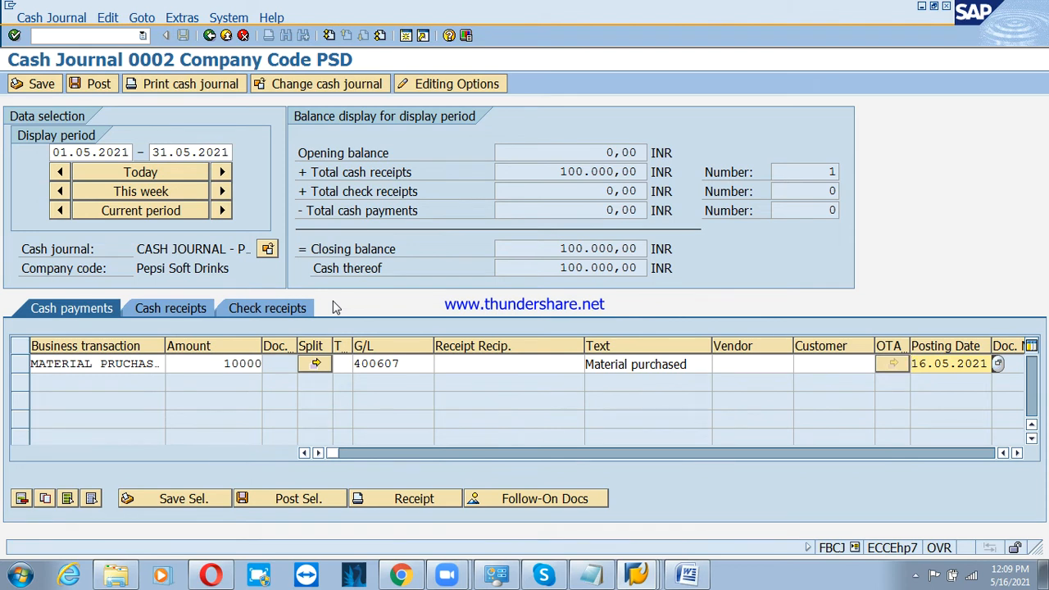
{"action": "type", "text": "02"}
{"action": "key", "text": "Return"}
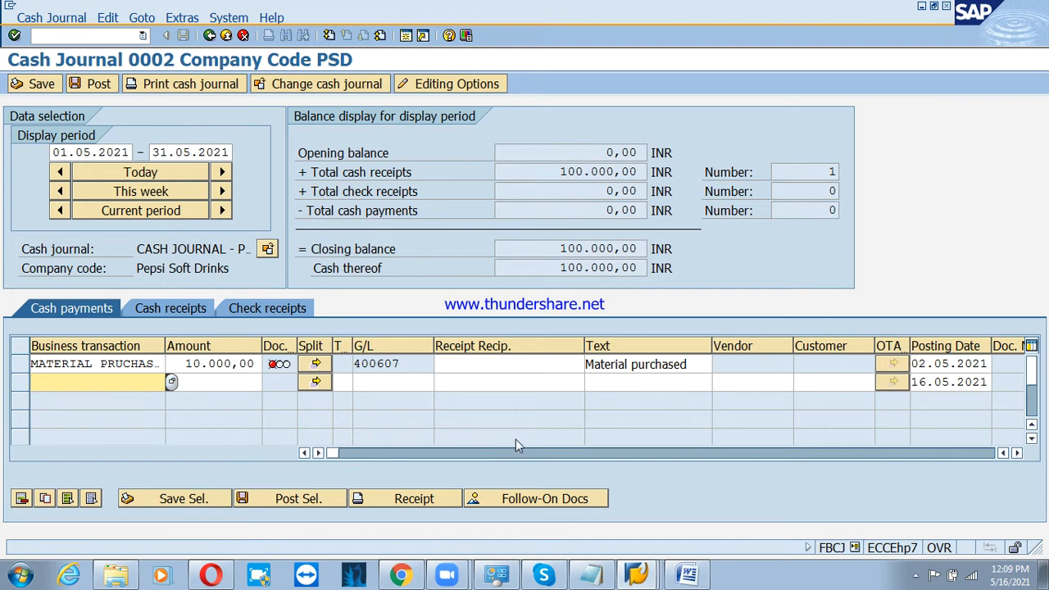
Step: Save and post the material purchase payment line, acknowledging the account information message
{"action": "left_click", "coordinate": [20, 365]}
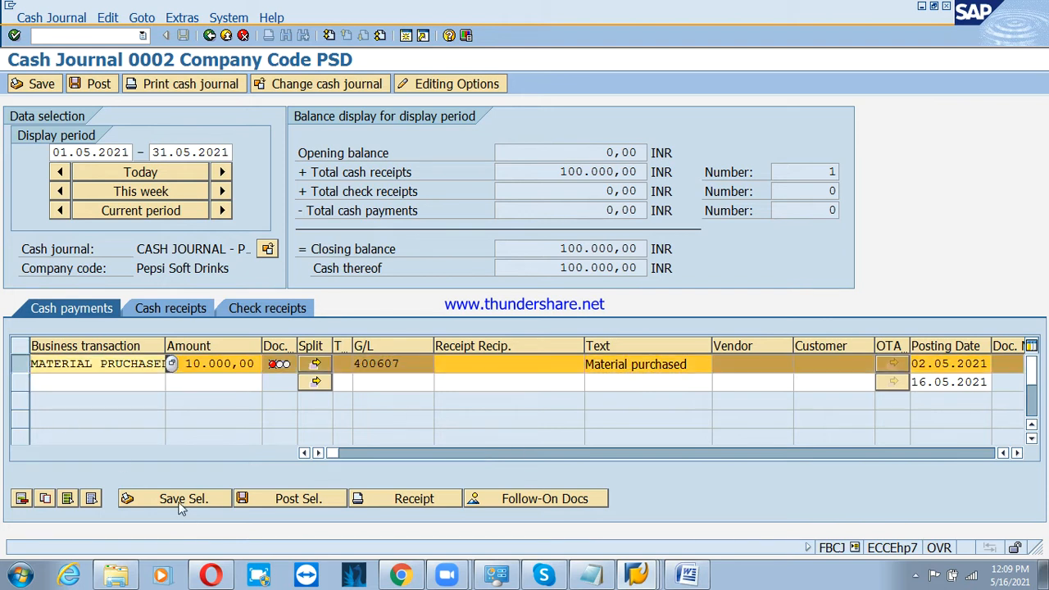
{"action": "left_click", "coordinate": [180, 501]}
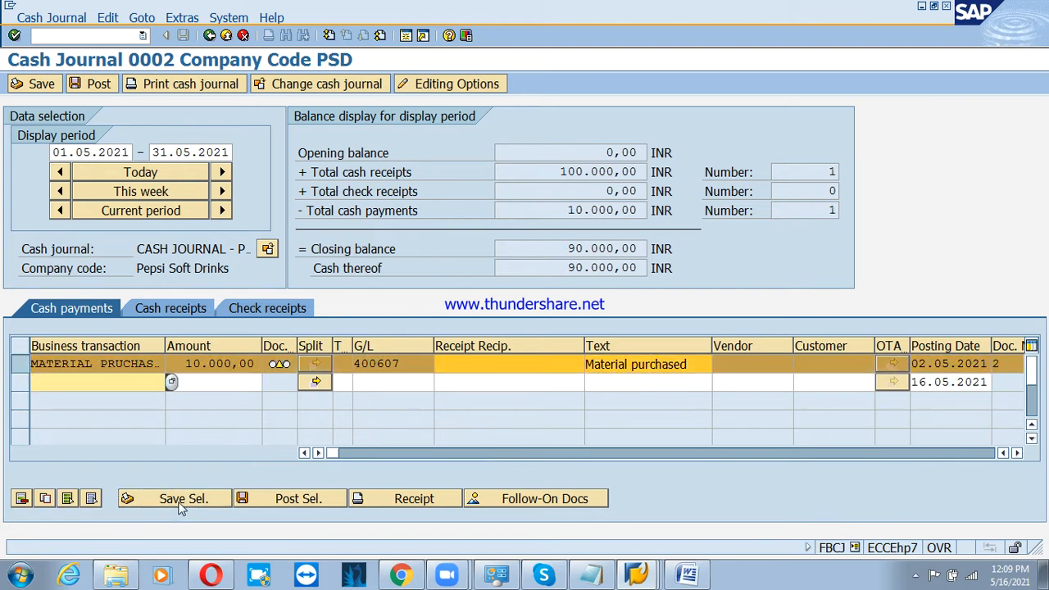
{"action": "left_click", "coordinate": [299, 500]}
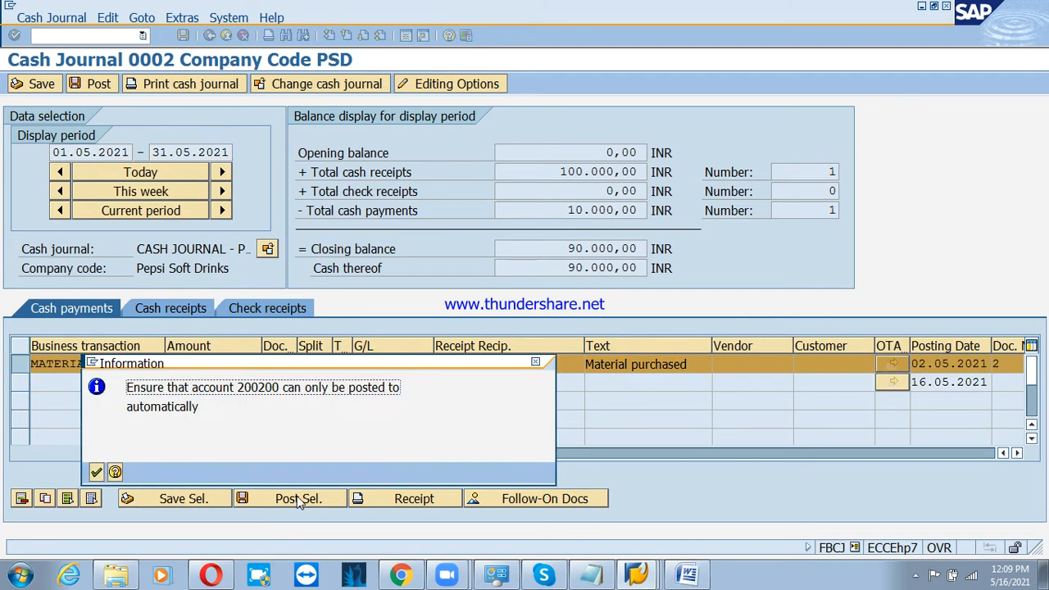
{"action": "left_click", "coordinate": [95, 472]}
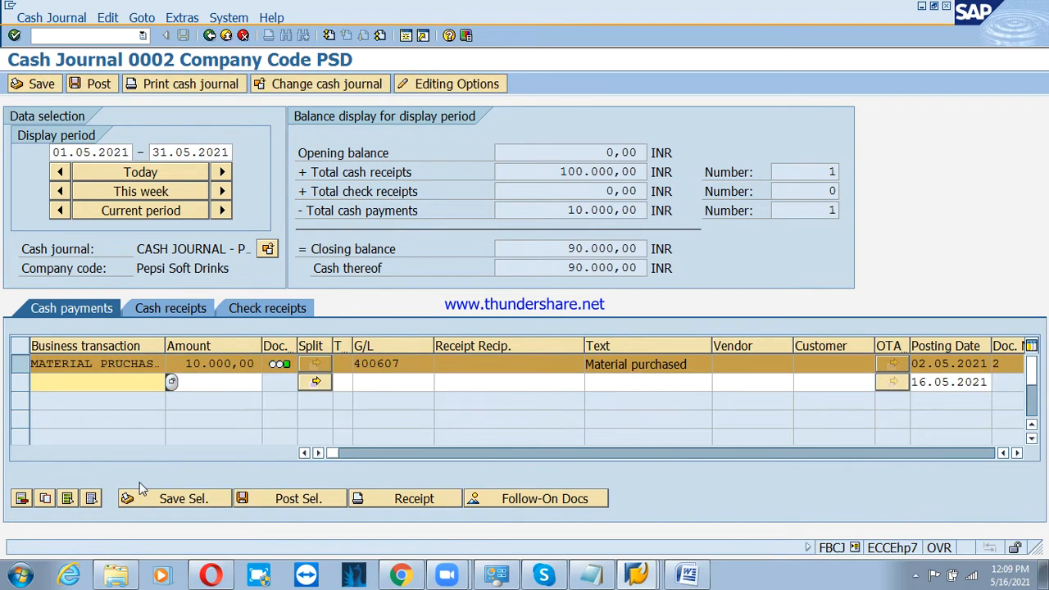
Step: Review the total cash receipts and total cash payments in the balance display for the period
{"action": "left_click", "coordinate": [23, 365]}
{"action": "left_click_drag", "start_coordinate": [560, 172], "coordinate": [662, 172]}
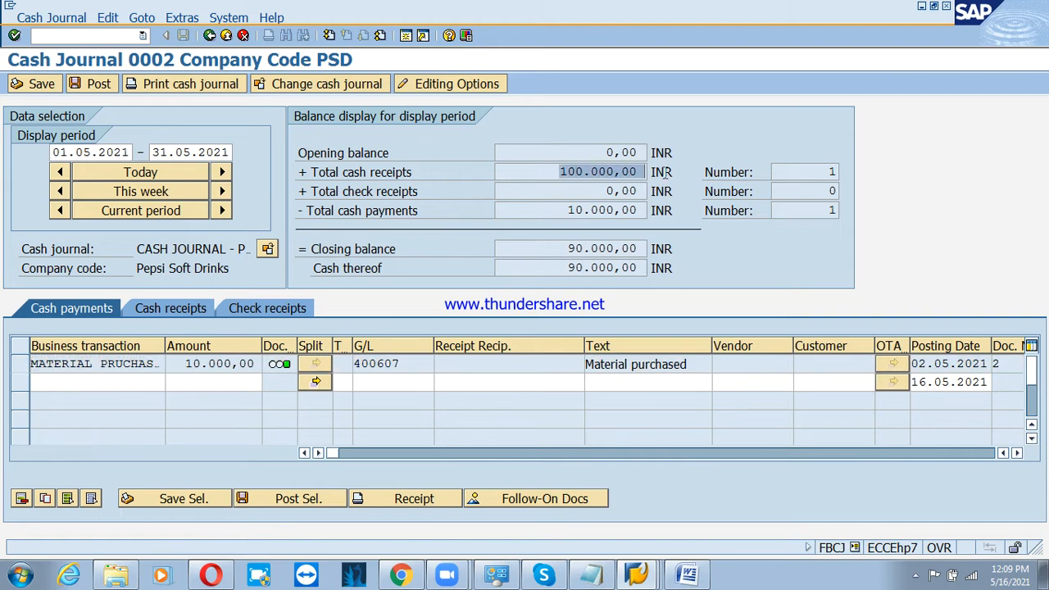
{"action": "left_click", "coordinate": [654, 174]}
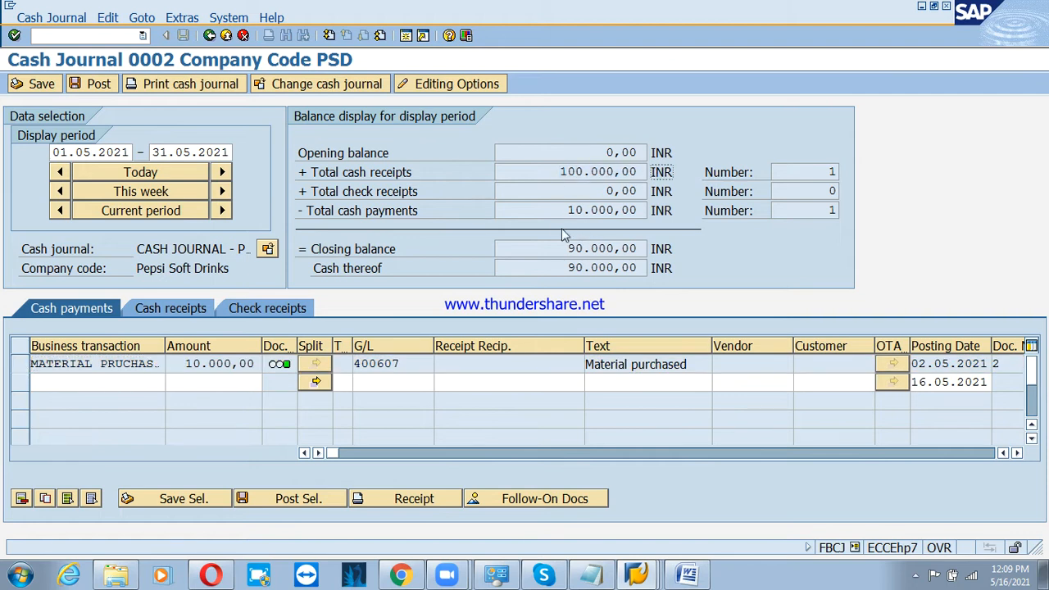
{"action": "left_click_drag", "start_coordinate": [564, 210], "coordinate": [656, 215]}
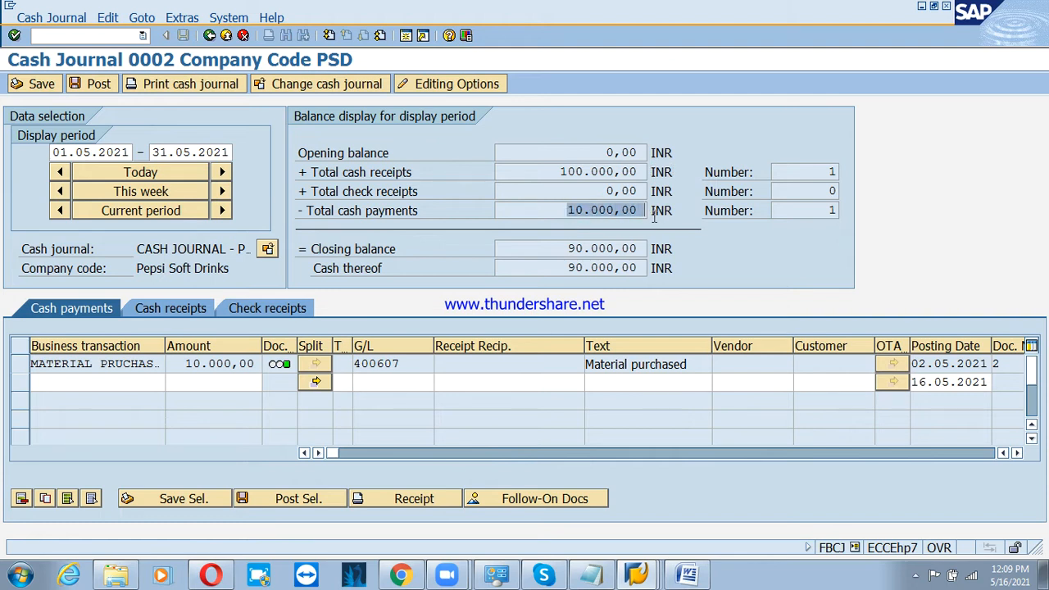
{"action": "left_click_drag", "start_coordinate": [568, 210], "coordinate": [589, 269]}
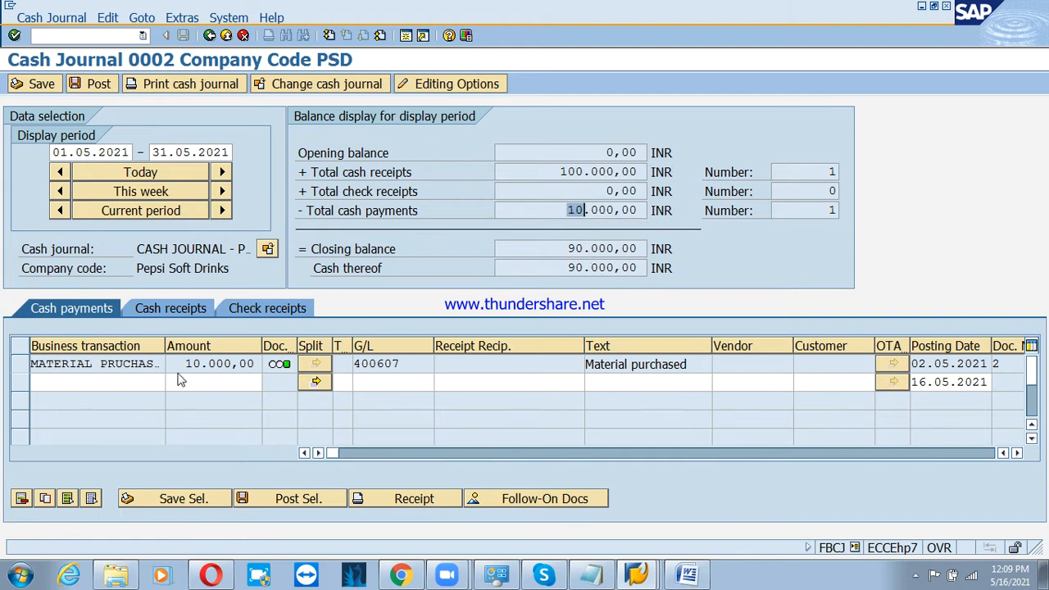
Step: Add a cash payment line for the business transaction CONSULTATION CHARGES with amount 15000
{"action": "left_click", "coordinate": [136, 381]}
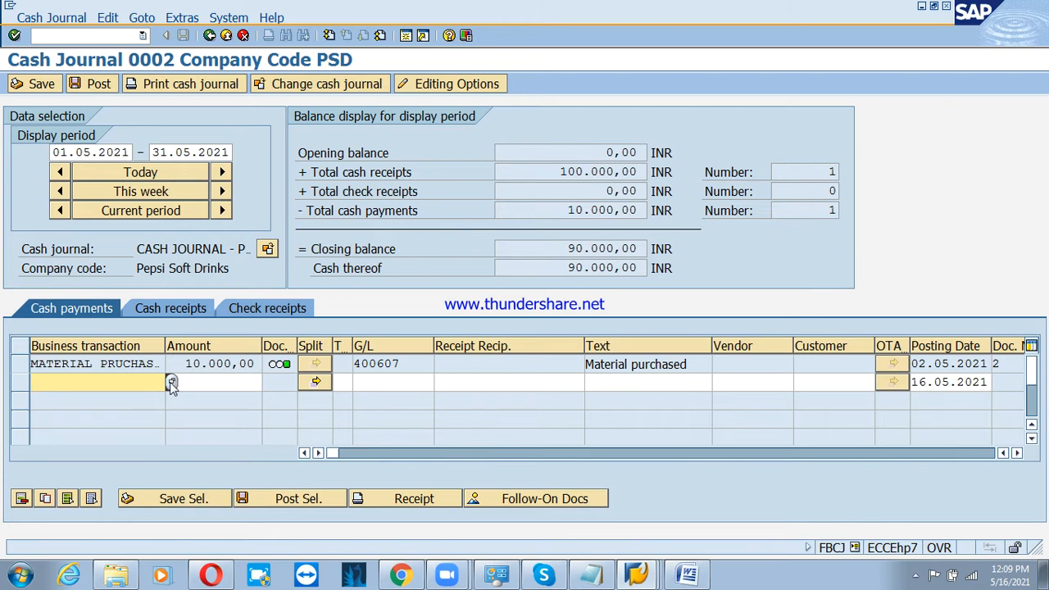
{"action": "left_click", "coordinate": [171, 382]}
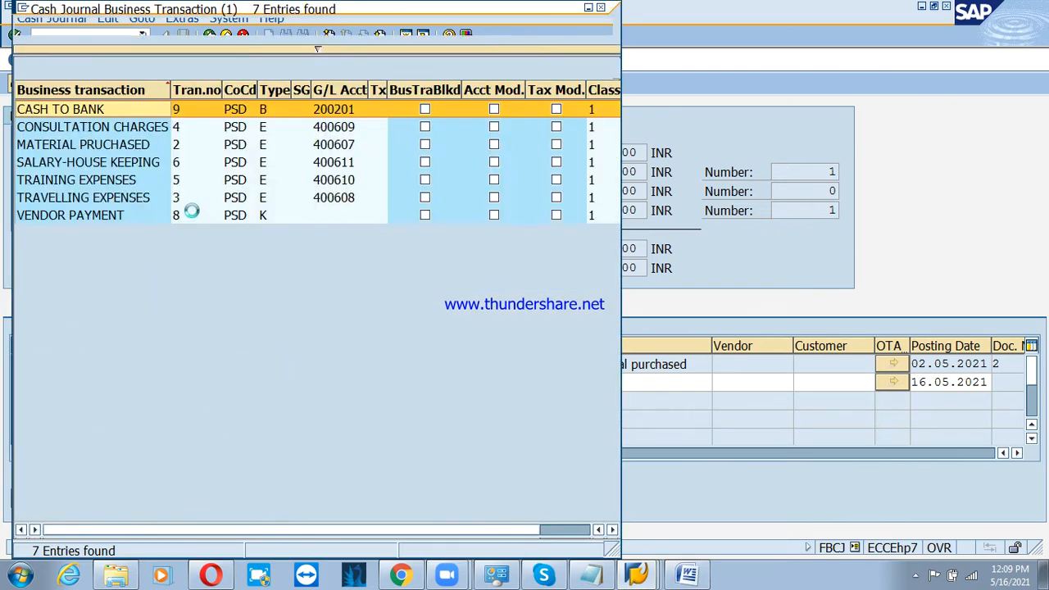
{"action": "double_click", "coordinate": [141, 134]}
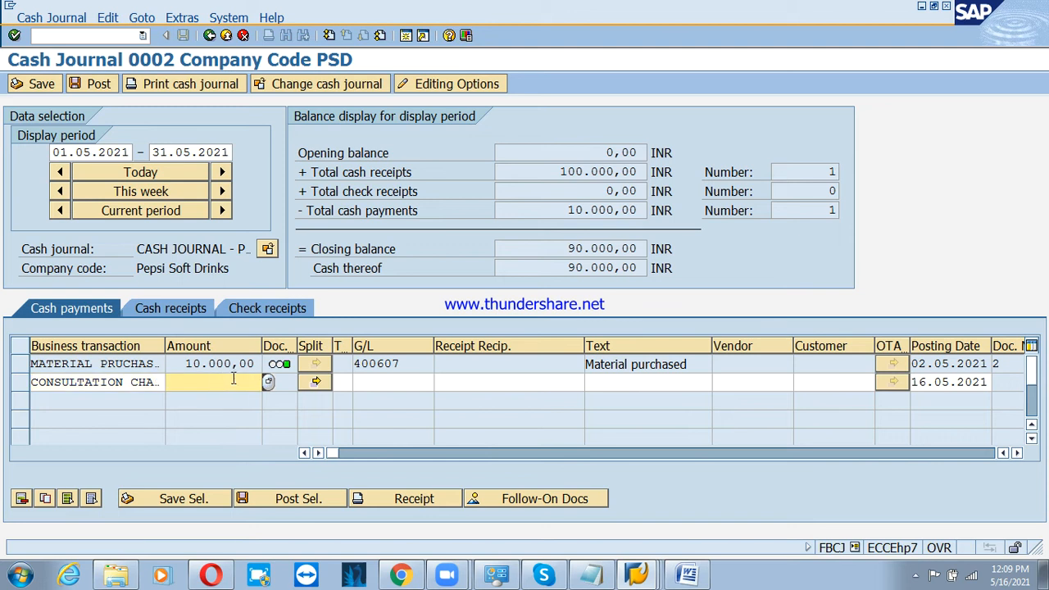
{"action": "type", "text": "15000"}
{"action": "key", "text": "Tab"}
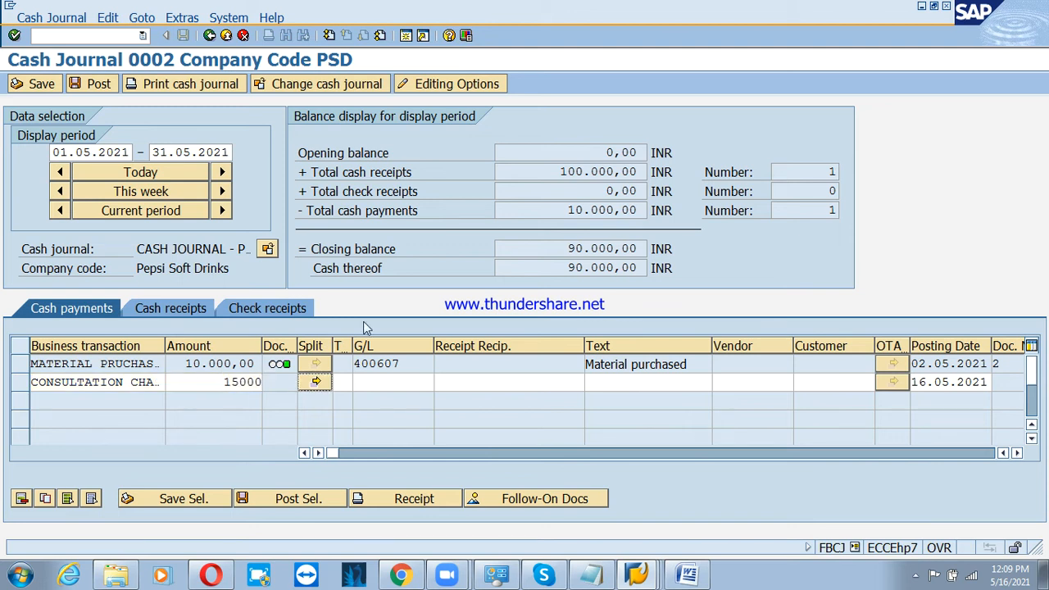
Step: Look up the G/L accounts matching 4006* in company code PSD and pick 400609, Consultatation Exp A/c, for the consultation line
{"action": "key", "text": "F4"}
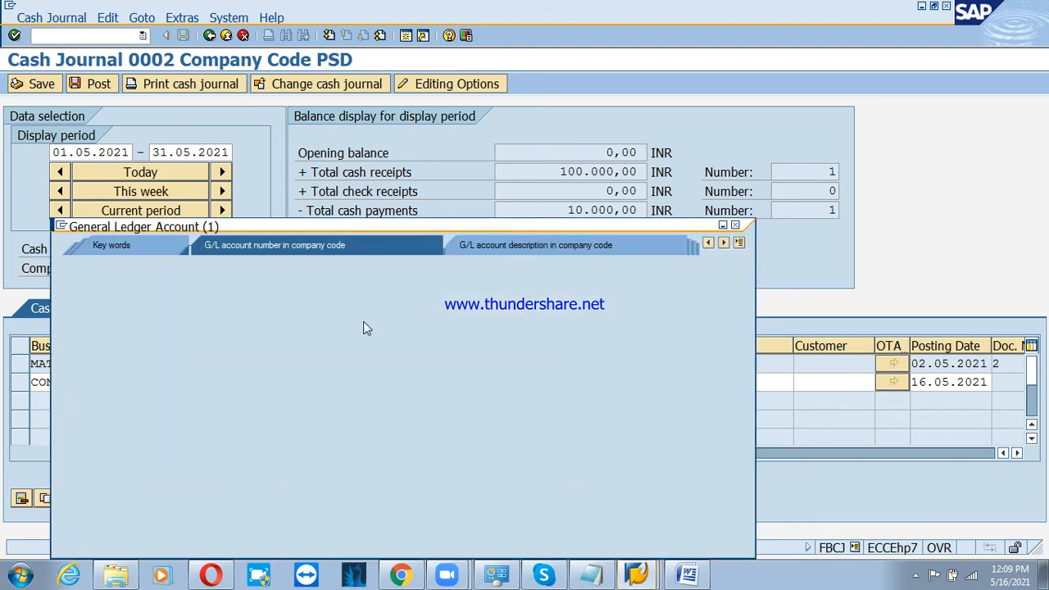
{"action": "type", "text": "41"}
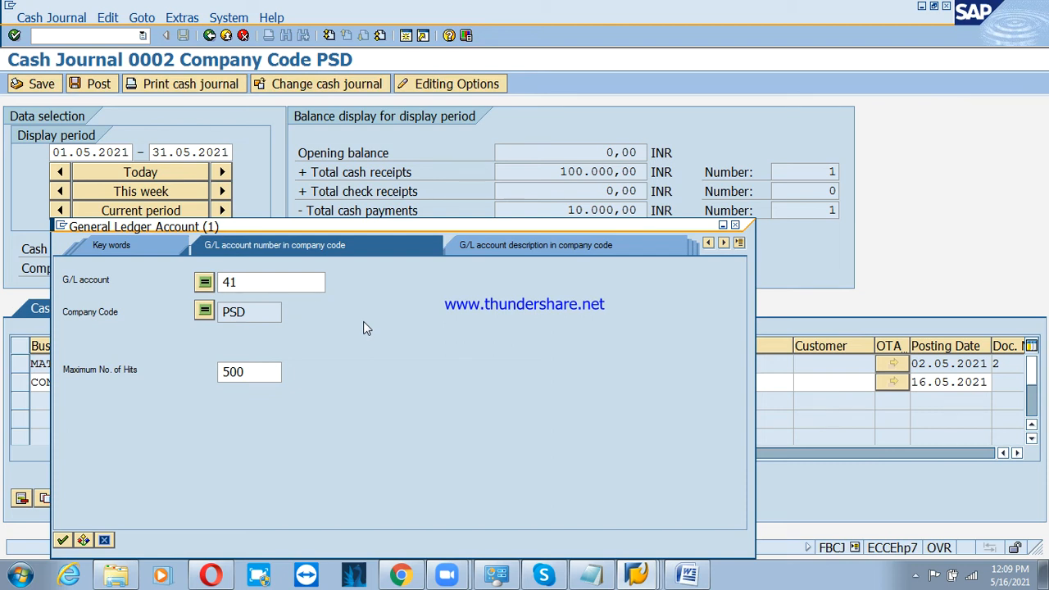
{"action": "key", "text": "BackSpace"}
{"action": "type", "text": "006*"}
{"action": "key", "text": "Return"}
{"action": "key", "text": "Down"}
{"action": "key", "text": "Down"}
{"action": "key", "text": "Down"}
{"action": "key", "text": "Down"}
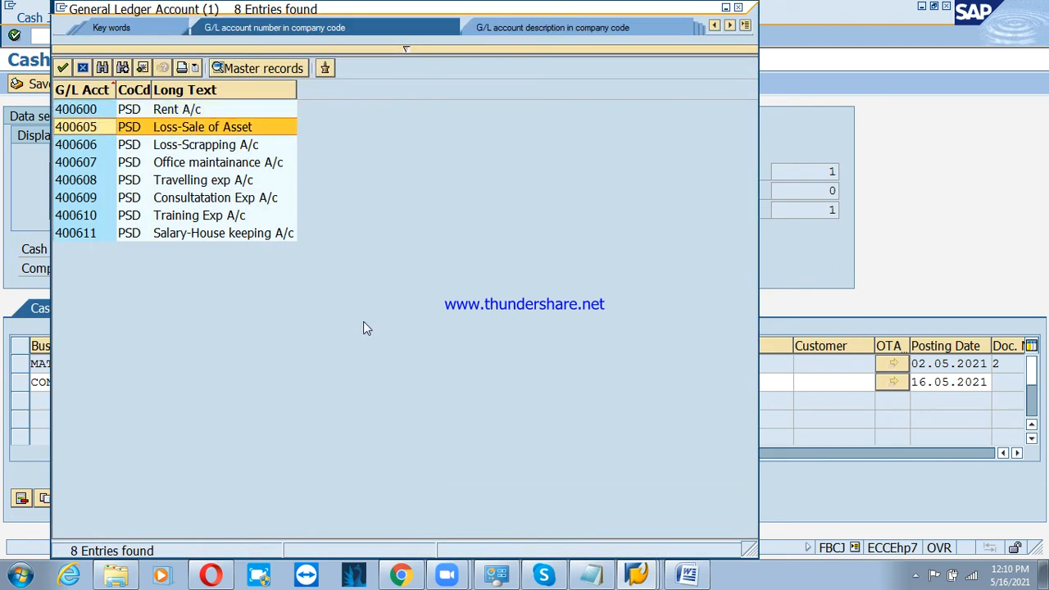
{"action": "key", "text": "Down"}
{"action": "key", "text": "Return"}
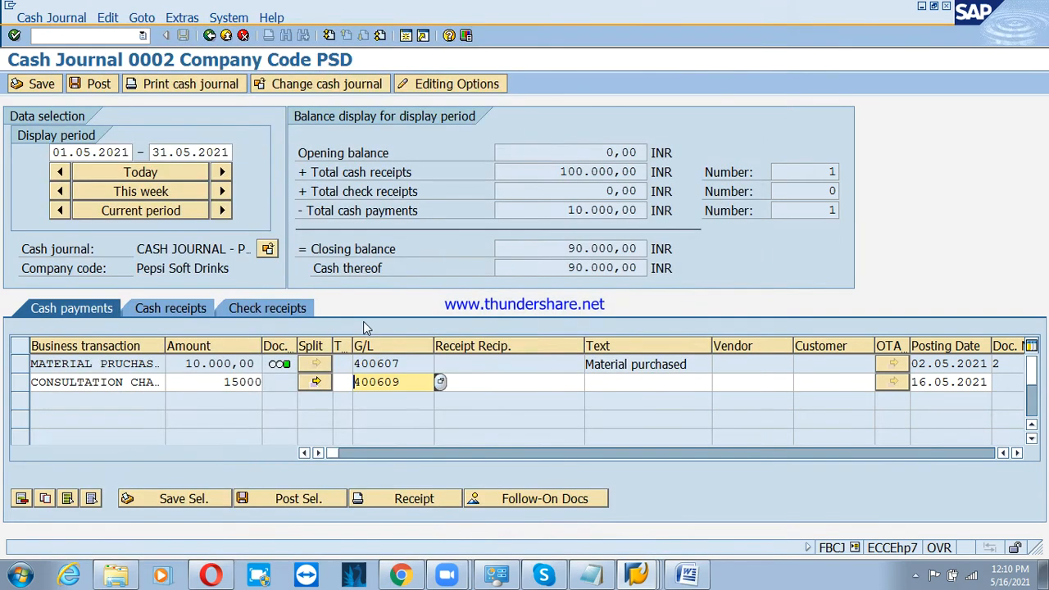
Step: Enter the text "Consultation Charges" and posting date 03.05.2021 for the consultation line, and validate it
{"action": "key", "text": "Tab"}
{"action": "key", "text": "Tab"}
{"action": "type", "text": "Comn"}
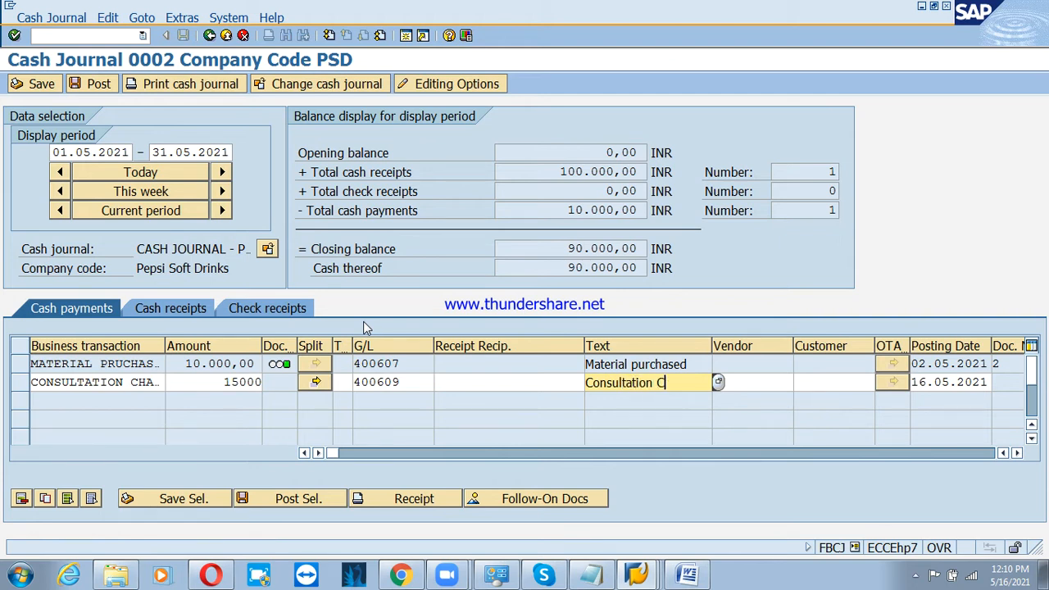
{"action": "key", "text": "Tab"}
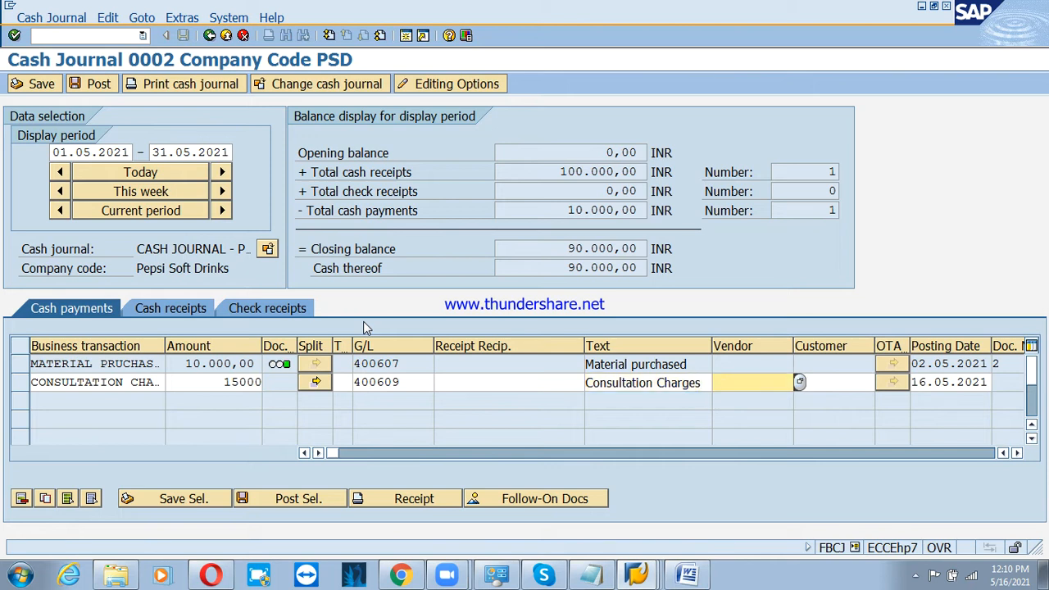
{"action": "key", "text": "Tab"}
{"action": "key", "text": "Tab"}
{"action": "type", "text": "0"}
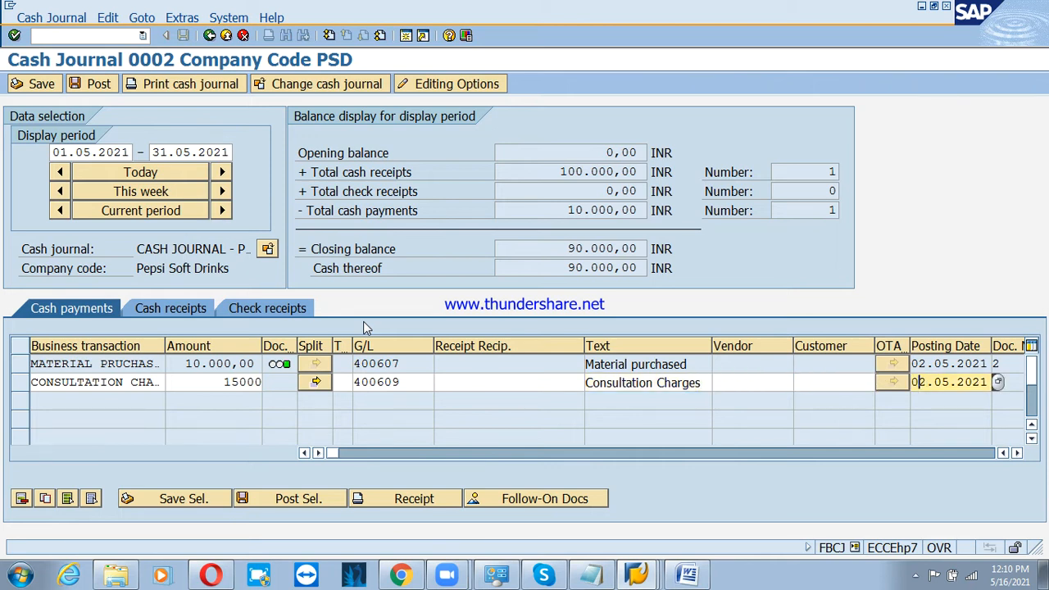
{"action": "type", "text": "3"}
{"action": "key", "text": "Return"}
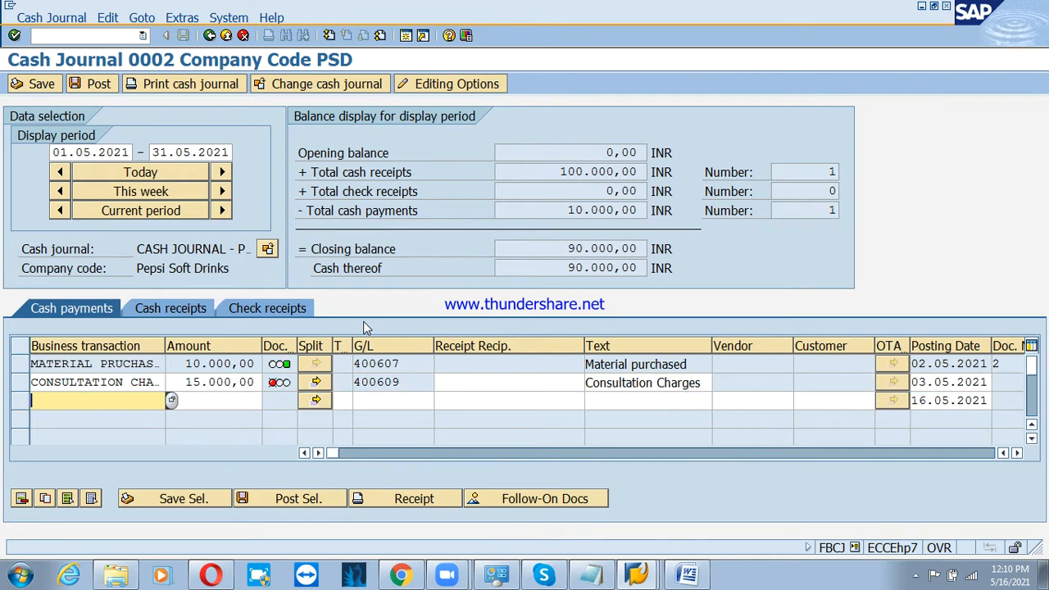
Step: Save and post the consultation charges payment line, acknowledging the account information message
{"action": "left_click", "coordinate": [14, 388]}
{"action": "left_click", "coordinate": [210, 506]}
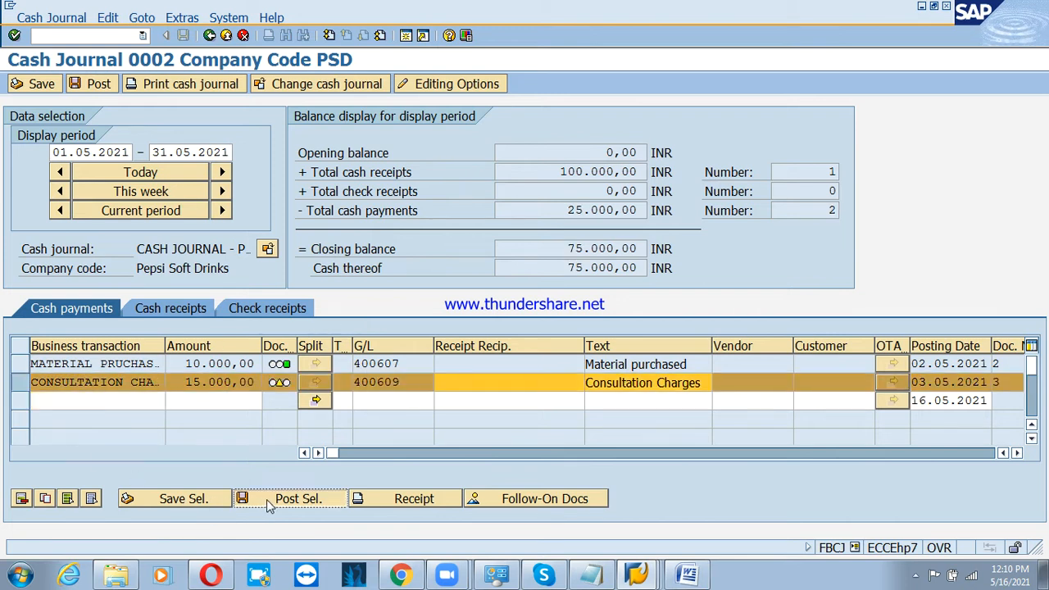
{"action": "left_click", "coordinate": [266, 499]}
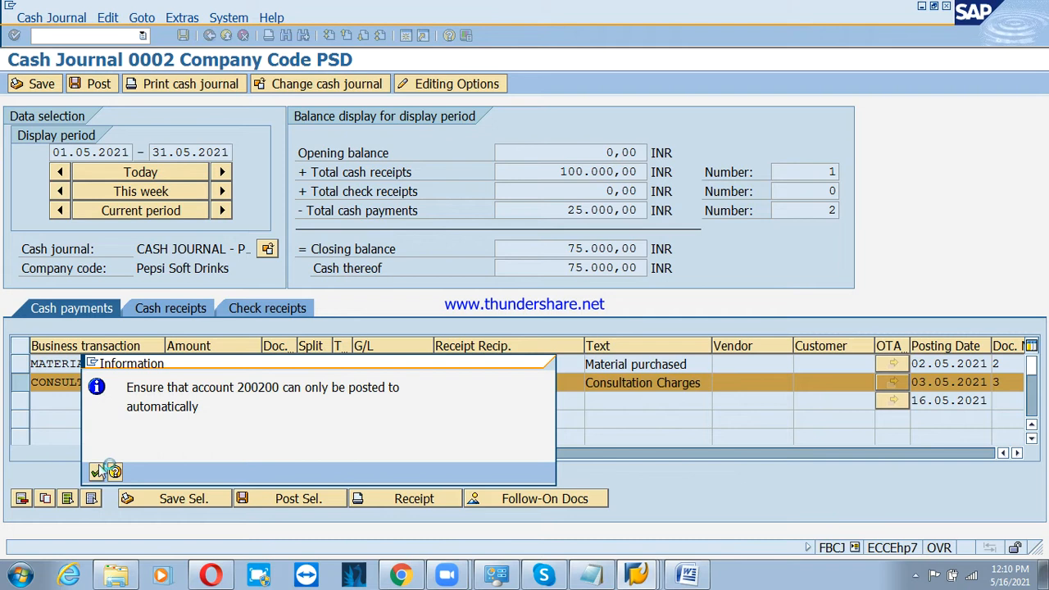
{"action": "left_click", "coordinate": [99, 465]}
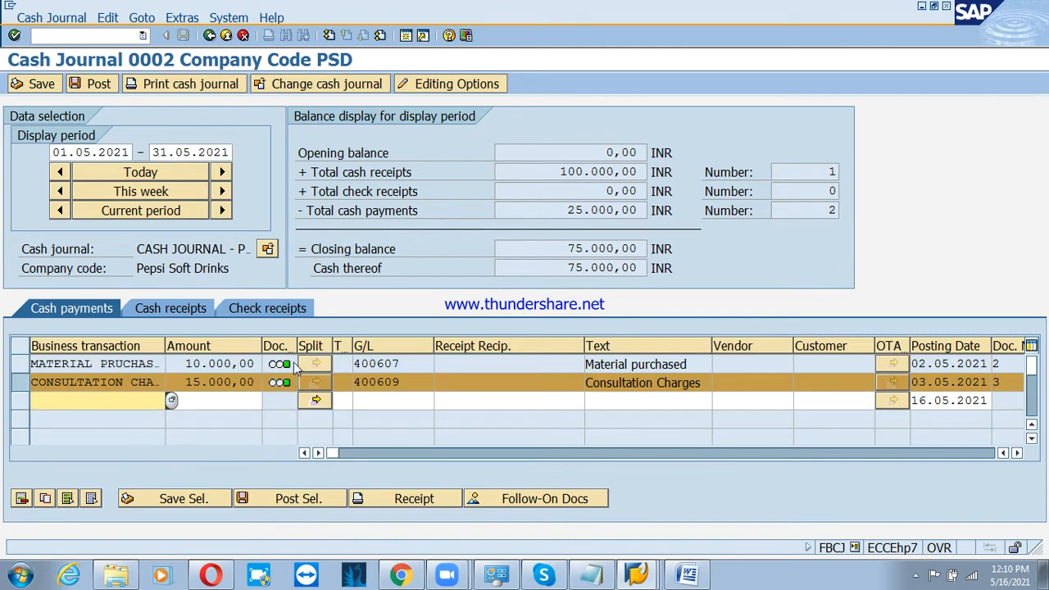
{"action": "left_click", "coordinate": [26, 387]}
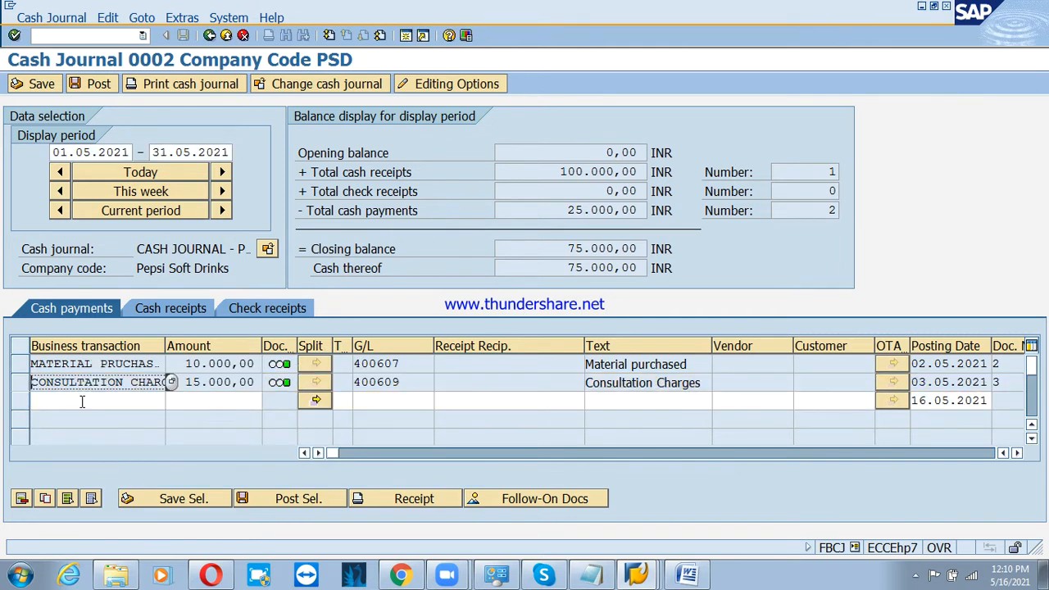
Step: Add a cash payment line for the business transaction TRAVELLING EXPENSES with amount 20000
{"action": "left_click", "coordinate": [171, 400]}
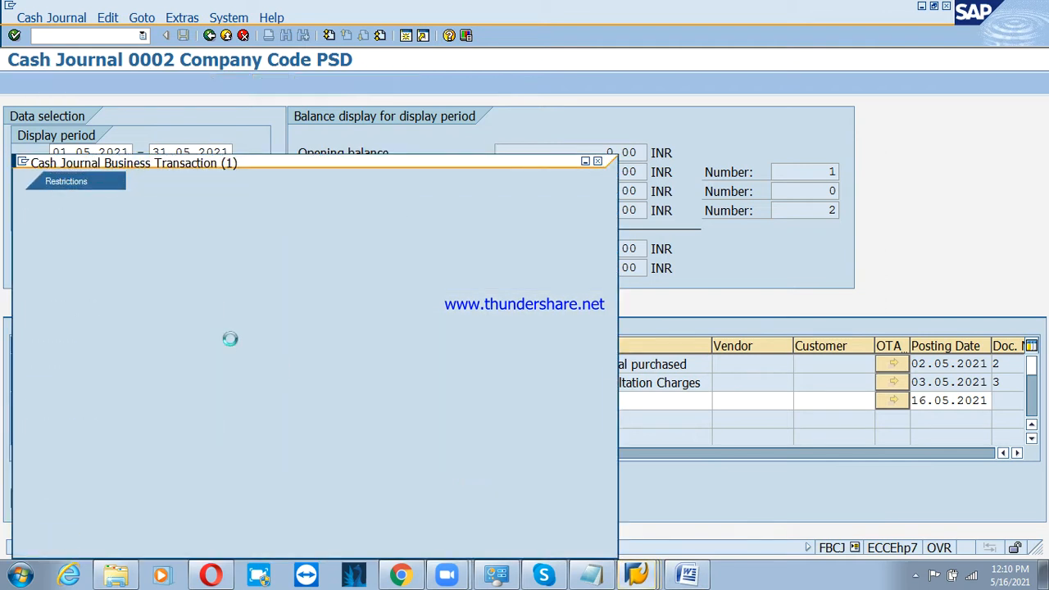
{"action": "key", "text": "Return"}
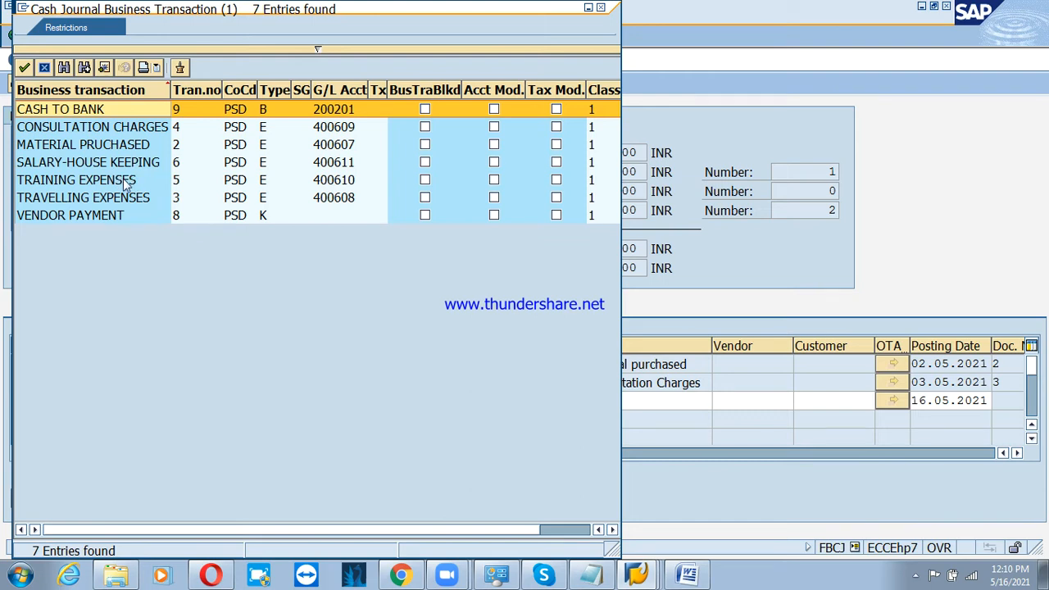
{"action": "double_click", "coordinate": [119, 204]}
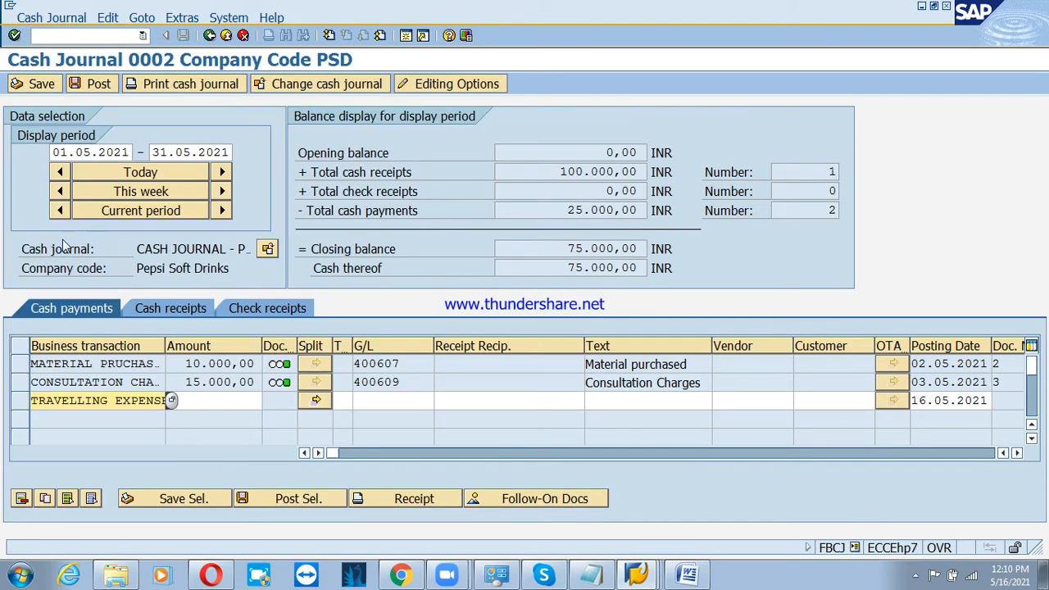
{"action": "type", "text": "20000"}
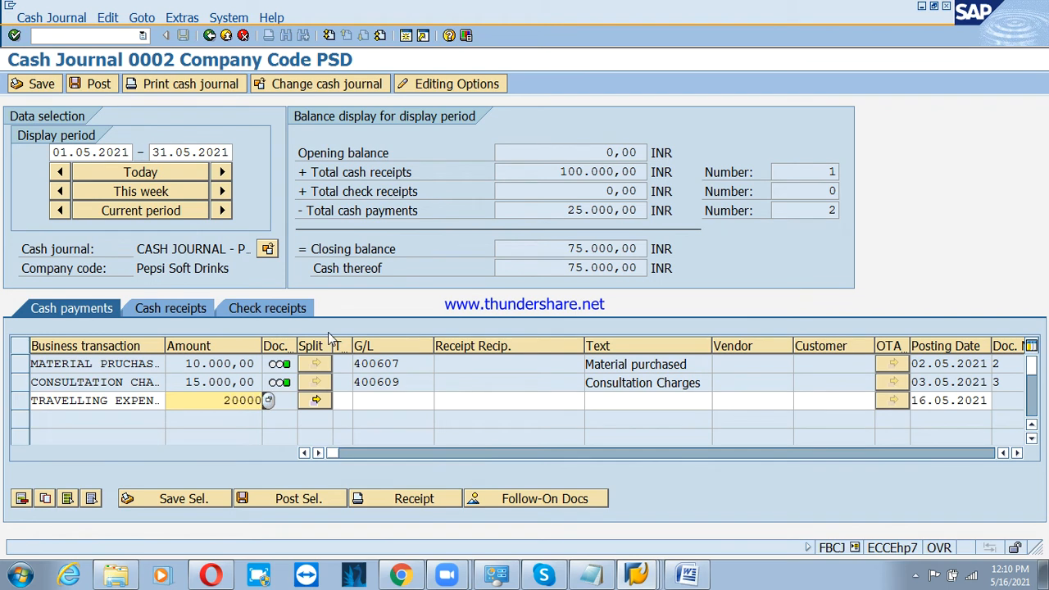
Step: Look up the G/L accounts matching 4006* and assign 400608, Travelling exp A/c, to the travelling expenses line
{"action": "key", "text": "Tab"}
{"action": "key", "text": "Tab"}
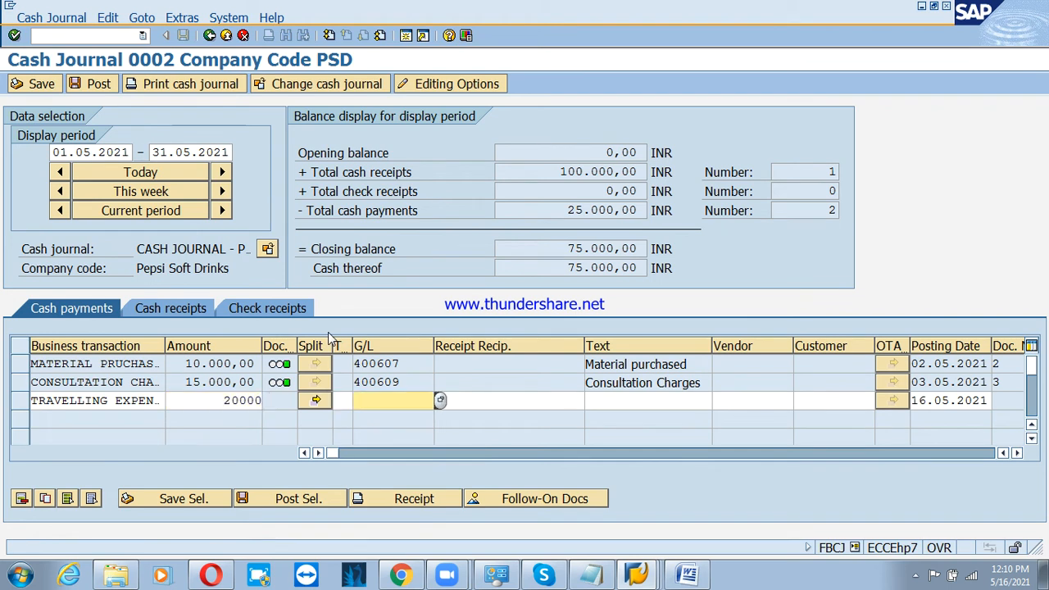
{"action": "key", "text": "F4"}
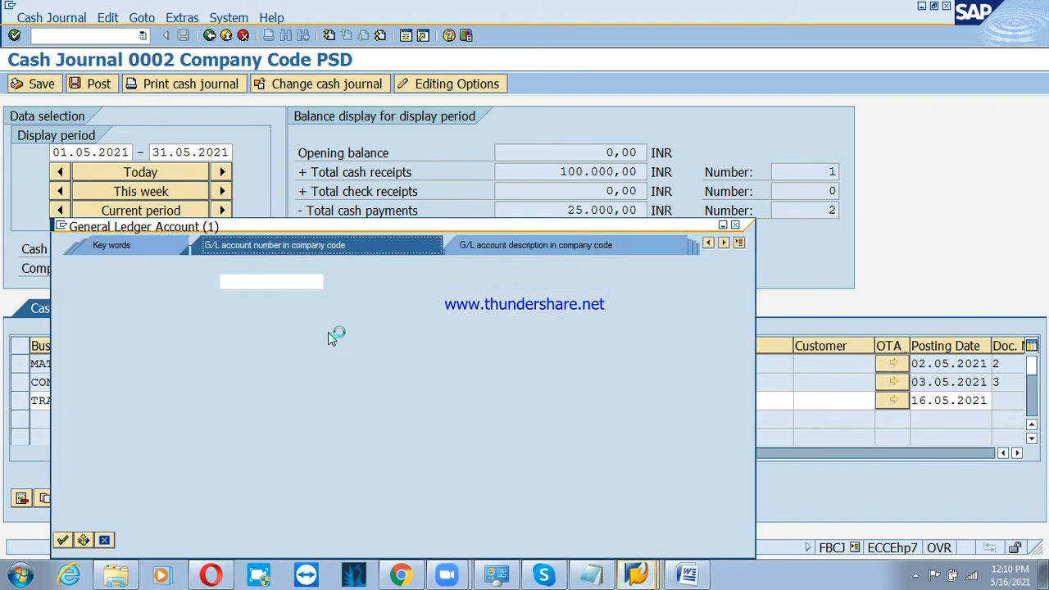
{"action": "type", "text": "4006"}
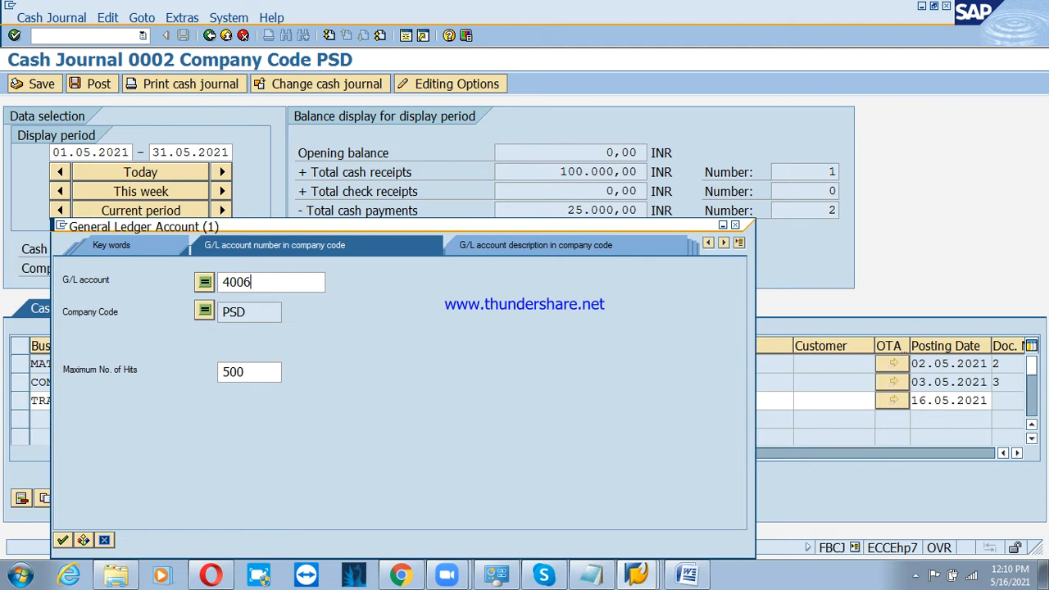
{"action": "type", "text": "*"}
{"action": "key", "text": "Return"}
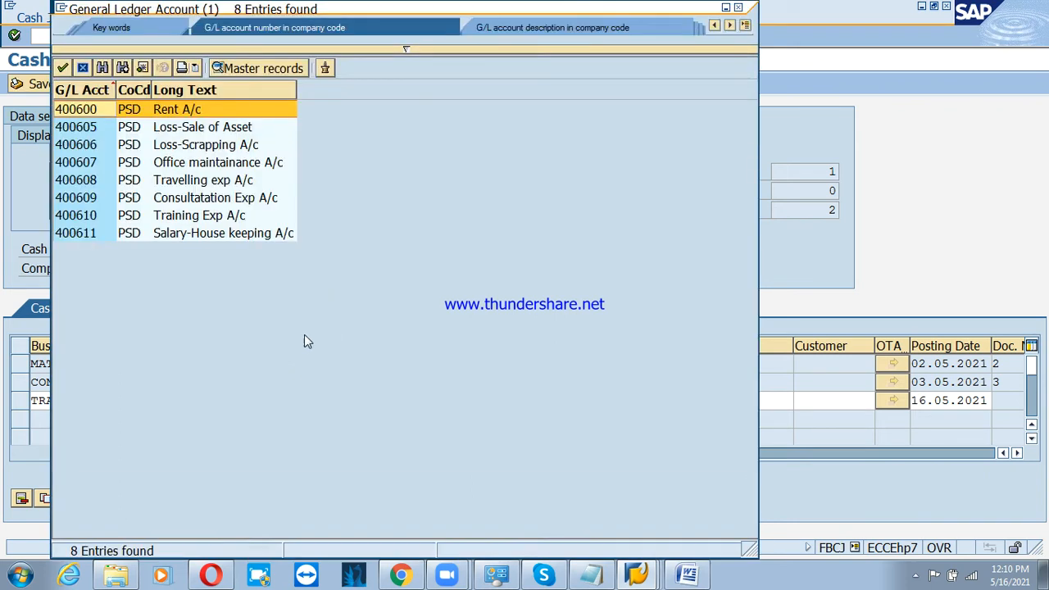
{"action": "double_click", "coordinate": [205, 180]}
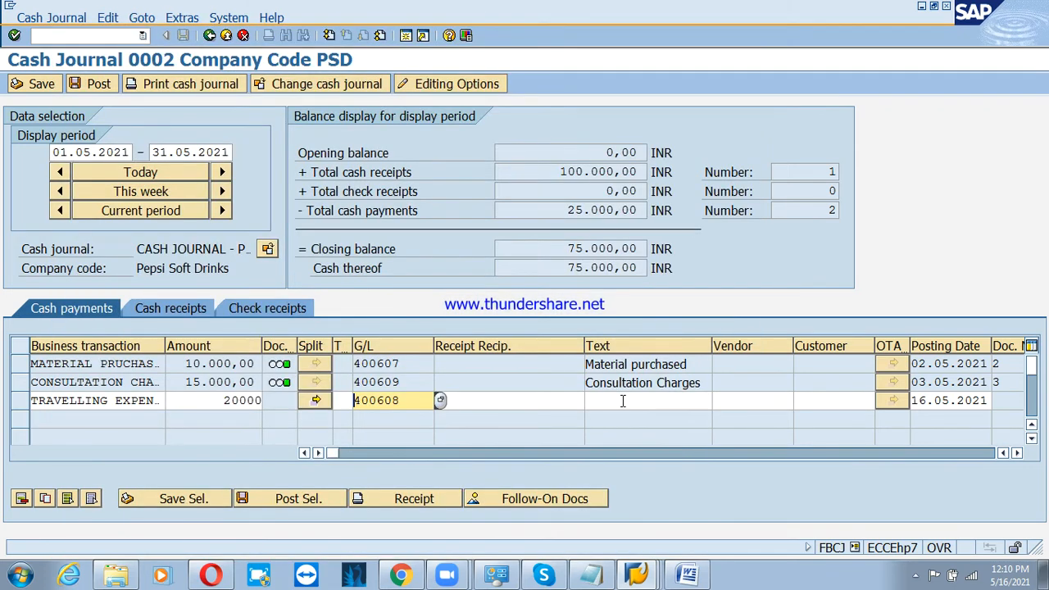
Step: Enter the text "Travelling Exp" and posting date 05.05.2021 for the travelling expenses line, and validate it
{"action": "left_click", "coordinate": [623, 401]}
{"action": "type", "text": "Trave"}
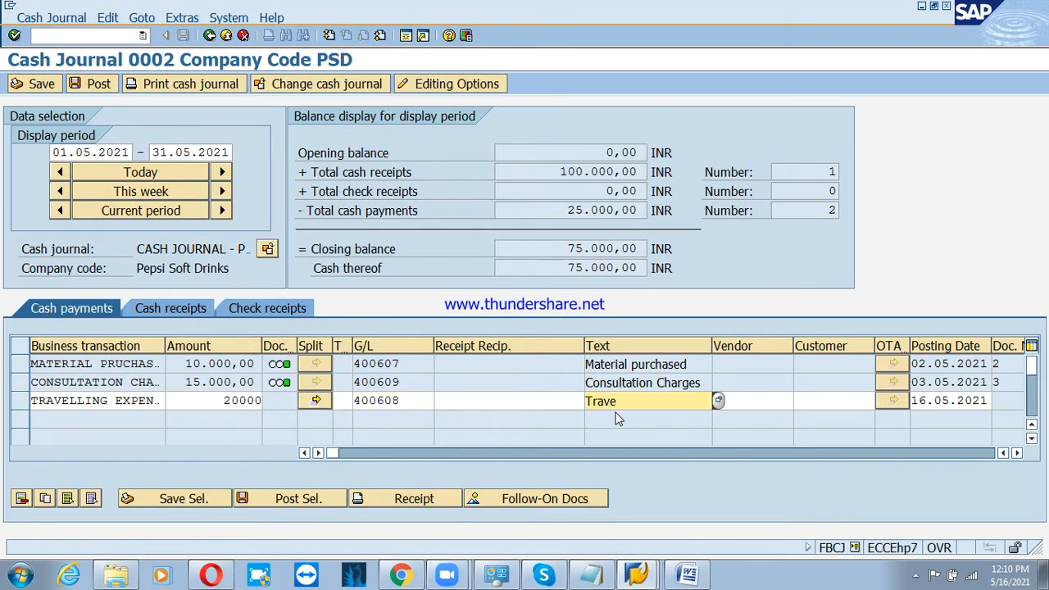
{"action": "type", "text": "lling Exp"}
{"action": "key", "text": "Tab"}
{"action": "key", "text": "Tab"}
{"action": "key", "text": "Tab"}
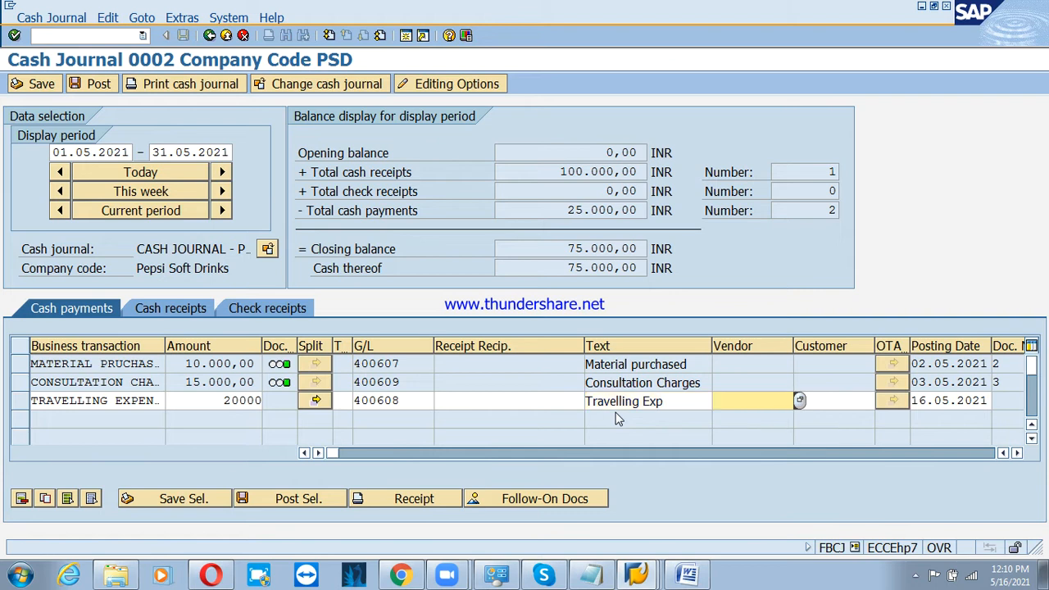
{"action": "type", "text": "05"}
{"action": "key", "text": "Return"}
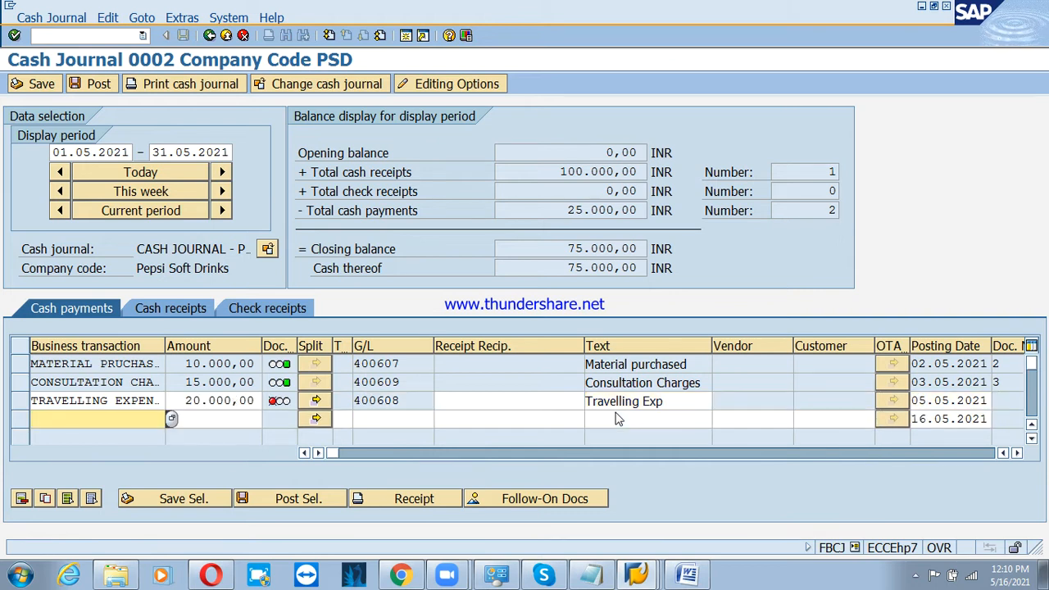
Step: Add a cash payment line for the business transaction TRAINING EXPENSES with amount 12000
{"action": "left_click", "coordinate": [171, 419]}
{"action": "key", "text": "Return"}
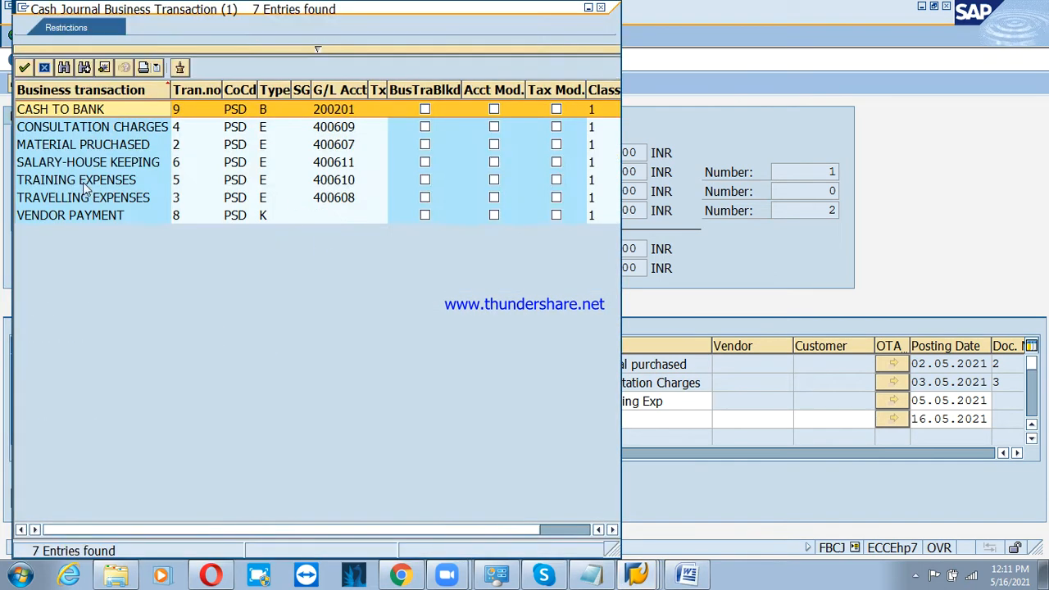
{"action": "double_click", "coordinate": [85, 180]}
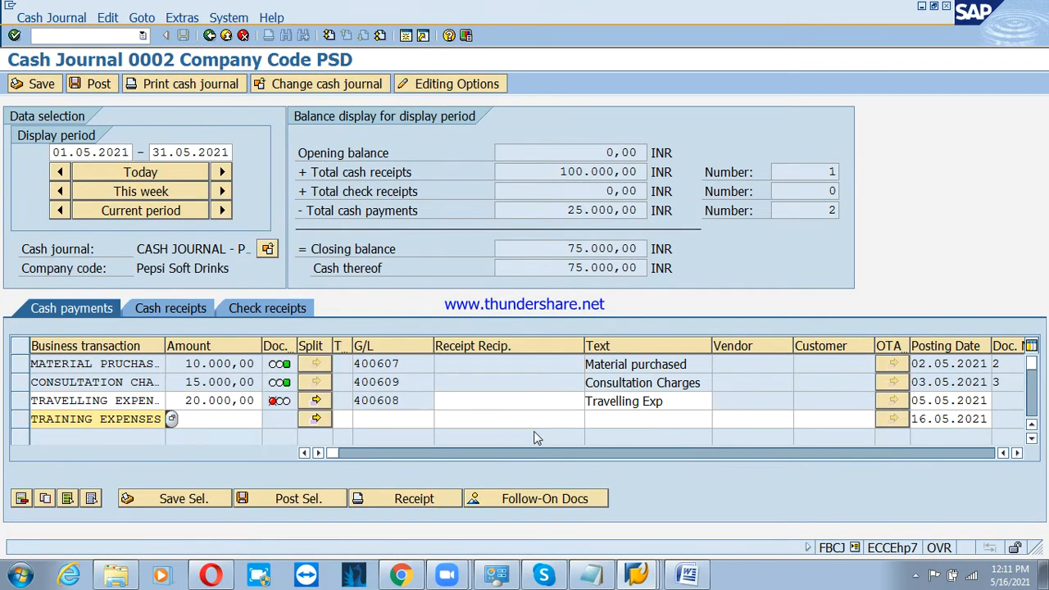
{"action": "key", "text": "Tab"}
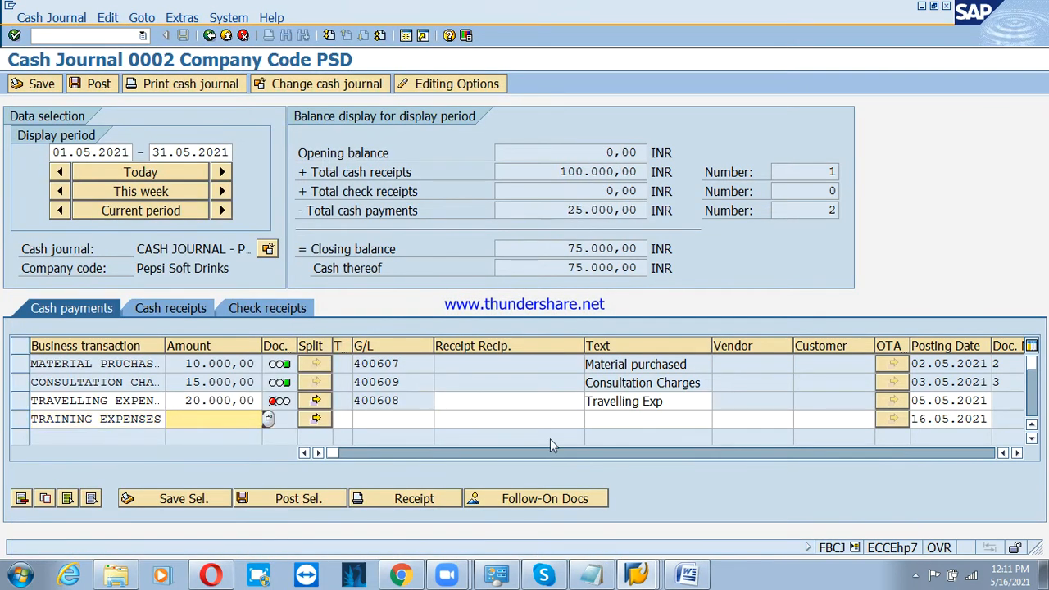
{"action": "key", "text": "Tab"}
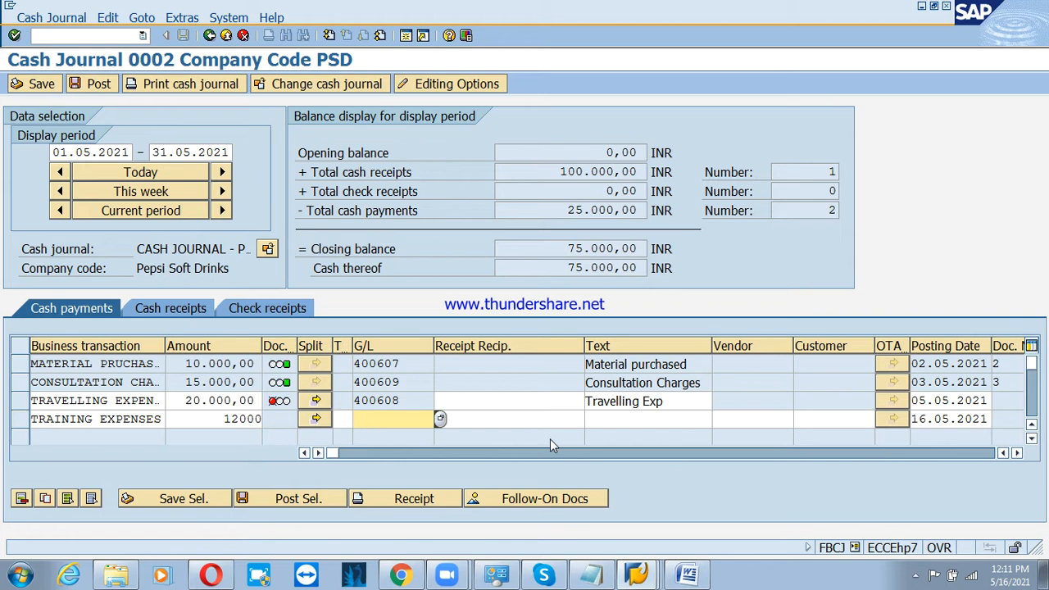
Step: Look up the G/L accounts matching 4006* and assign 400610, Training Exp A/c, to the training expenses line
{"action": "key", "text": "F4"}
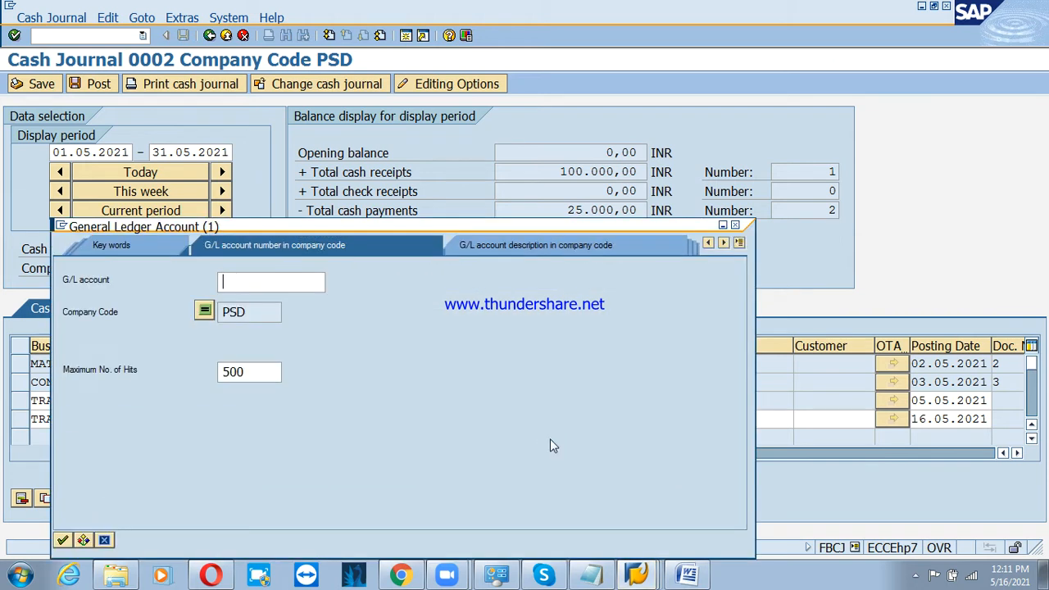
{"action": "type", "text": "4006*"}
{"action": "key", "text": "Return"}
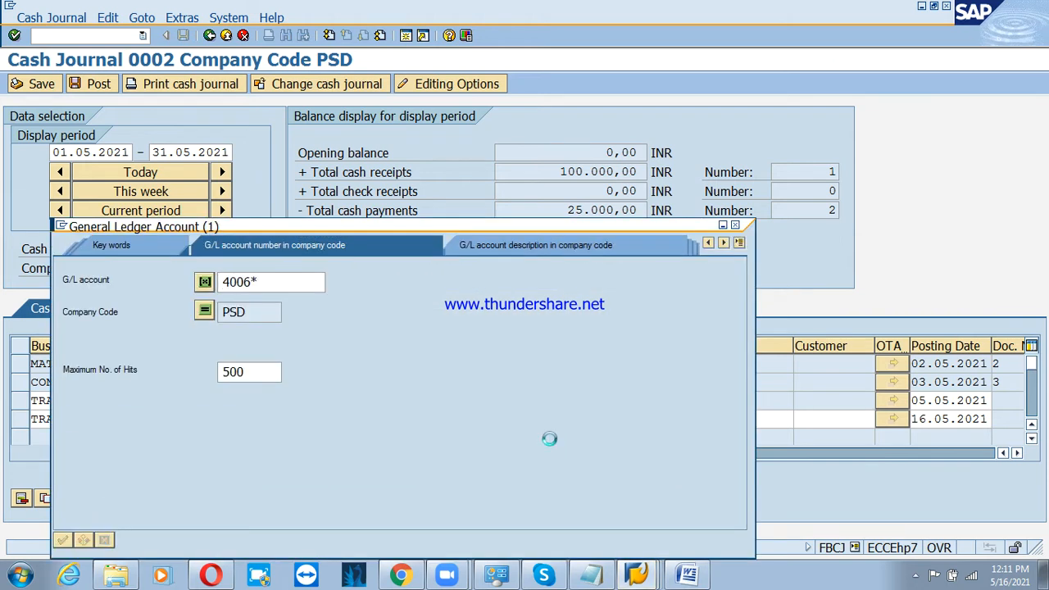
{"action": "key", "text": "Down"}
{"action": "key", "text": "Down"}
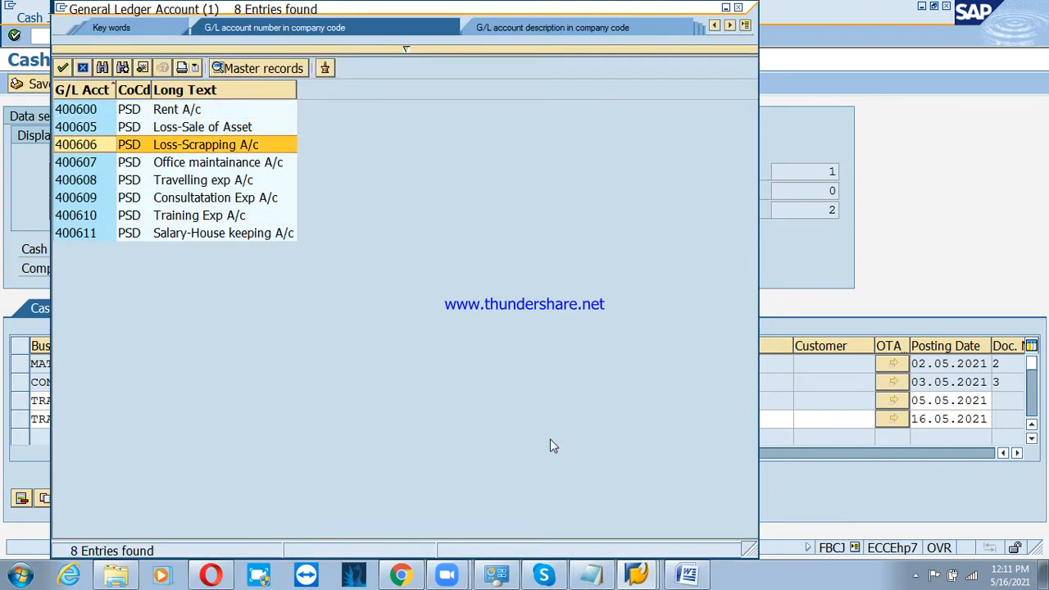
{"action": "key", "text": "Down"}
{"action": "key", "text": "Down"}
{"action": "key", "text": "Down"}
{"action": "key", "text": "Down"}
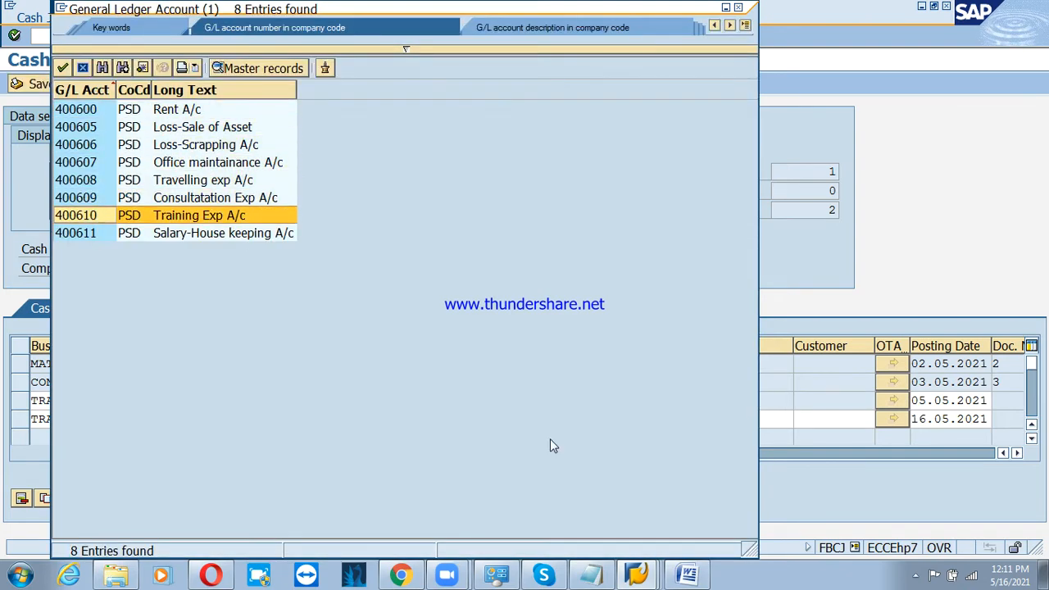
{"action": "key", "text": "Return"}
Step: Enter the text "Training Exp" and posting date 06.05.2021 for the training expenses line, and validate it
{"action": "key", "text": "Tab"}
{"action": "key", "text": "Tab"}
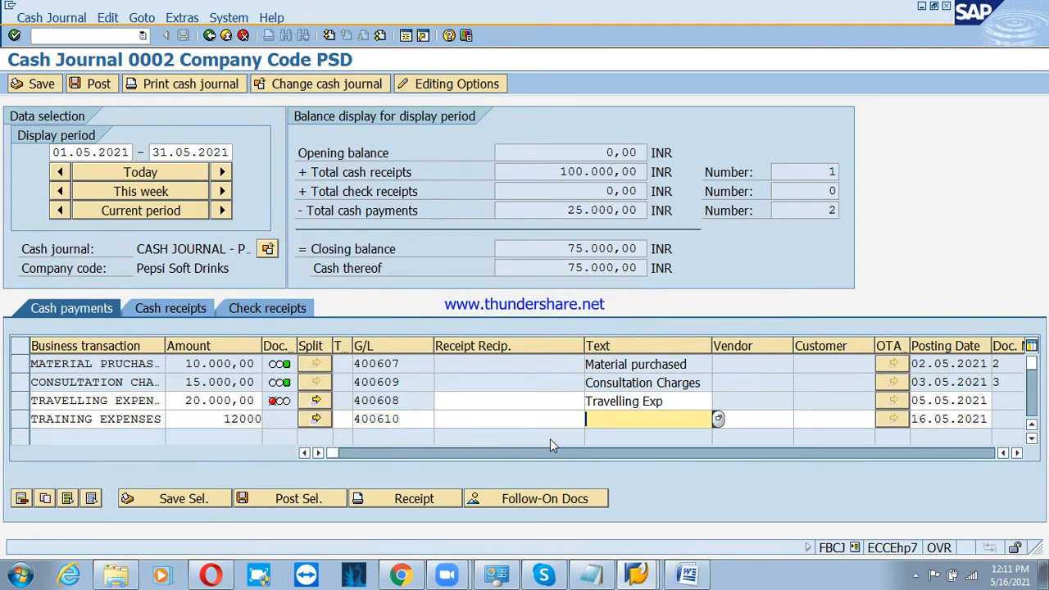
{"action": "type", "text": "Training Exp"}
{"action": "key", "text": "Tab"}
{"action": "key", "text": "Tab"}
{"action": "key", "text": "Tab"}
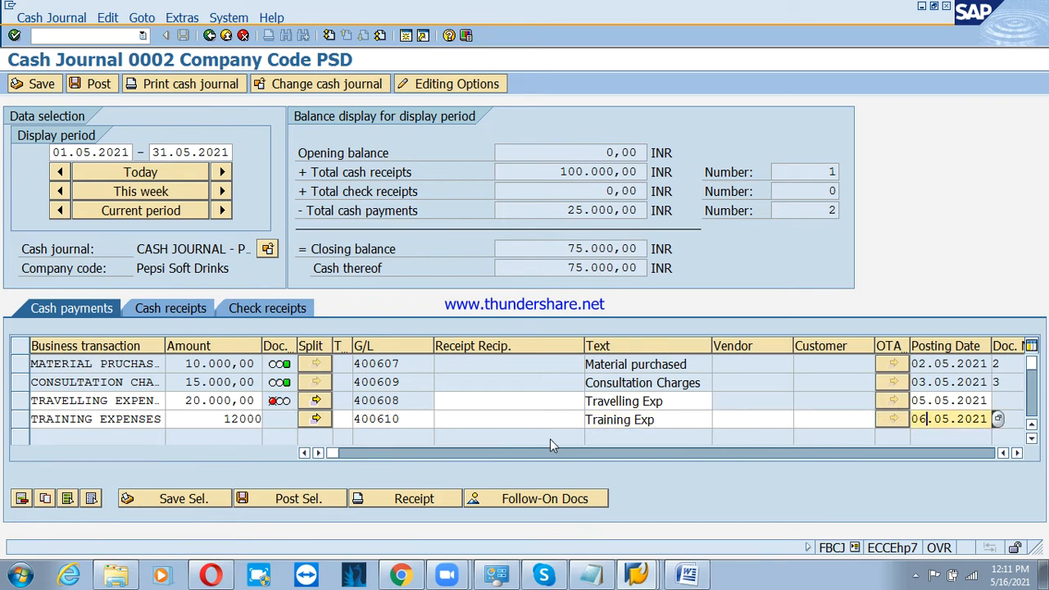
{"action": "type", "text": "06"}
{"action": "key", "text": "Return"}
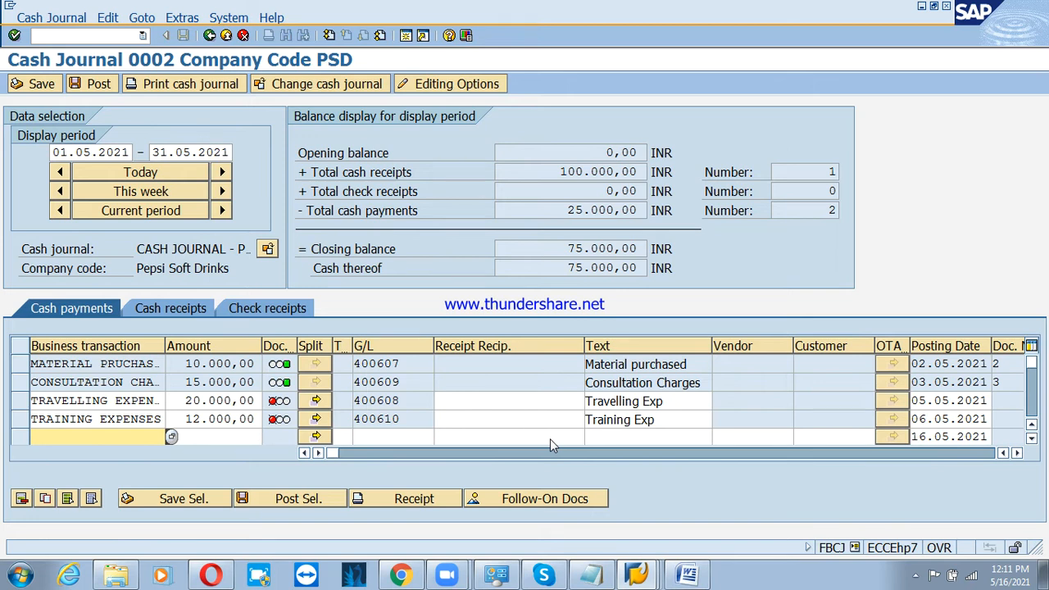
Step: Add a cash payment line for the business transaction SALARY-HOUSE KEEPING with amount 5000
{"action": "key", "text": "F4"}
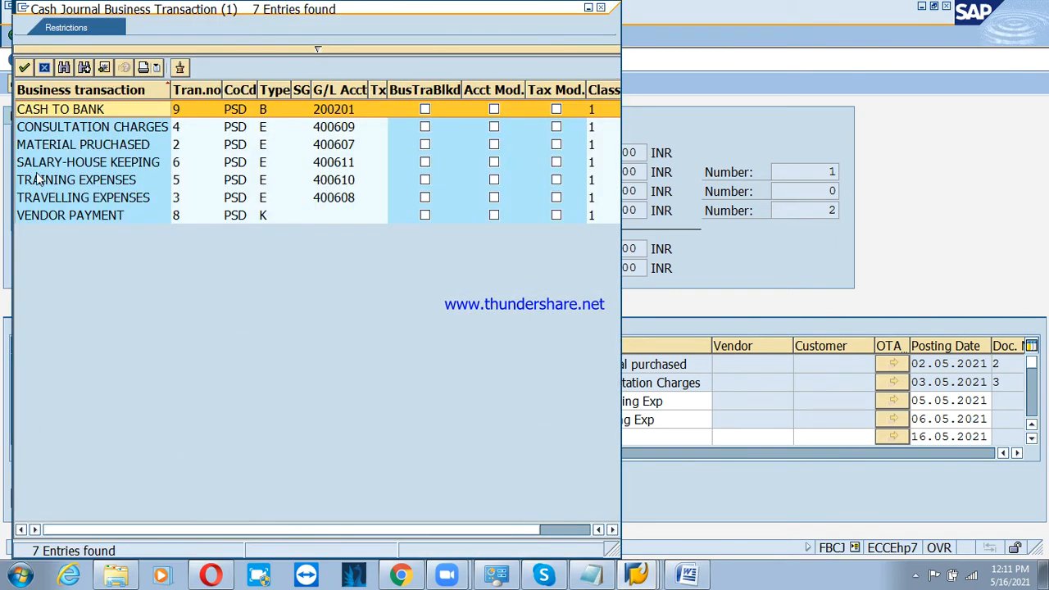
{"action": "double_click", "coordinate": [41, 163]}
{"action": "left_click", "coordinate": [209, 436]}
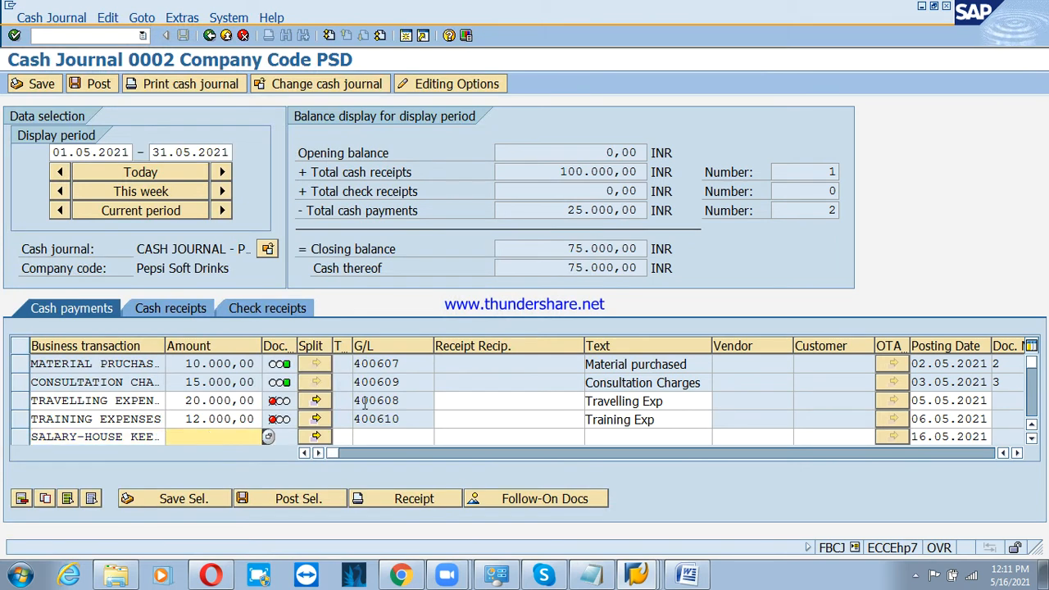
{"action": "type", "text": "5000"}
{"action": "key", "text": "Tab"}
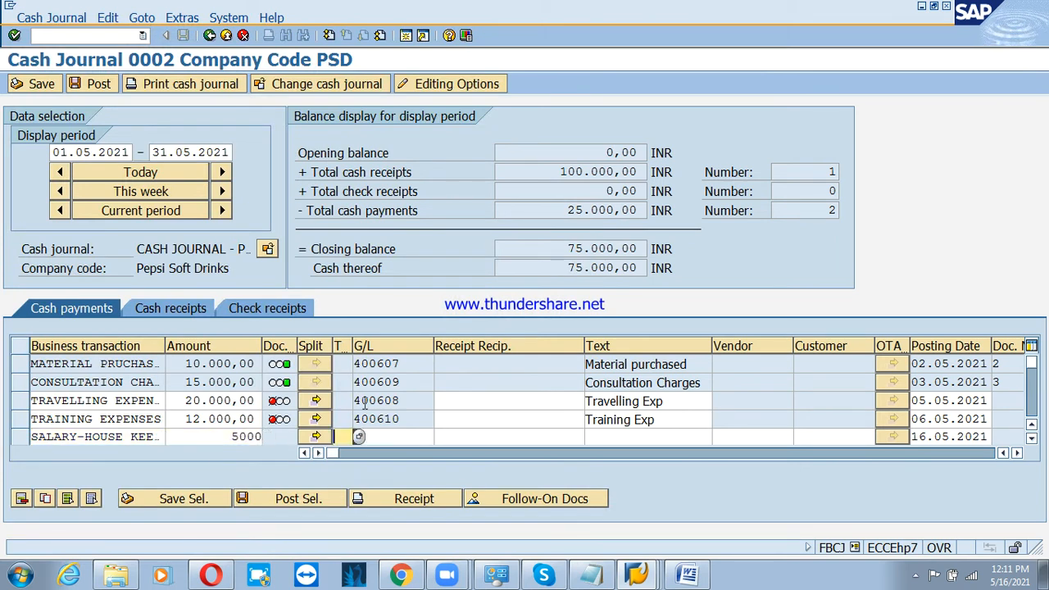
Step: Look up the G/L accounts matching 4006* and assign 400611, Salary-House keeping A/c, to the salary line
{"action": "key", "text": "Tab"}
{"action": "key", "text": "F4"}
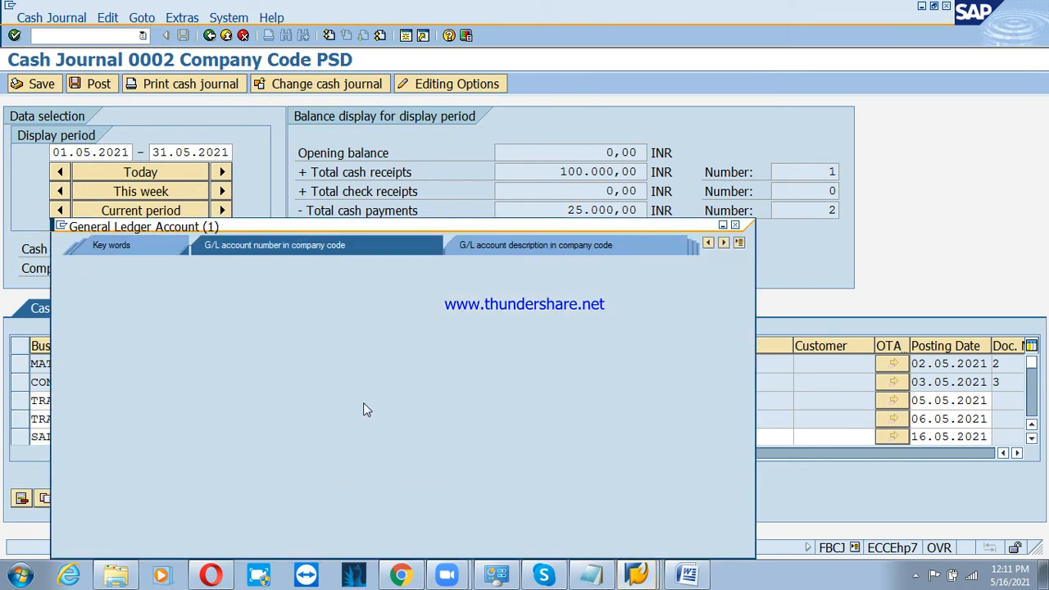
{"action": "type", "text": "406"}
{"action": "key", "text": "BackSpace"}
{"action": "type", "text": "0"}
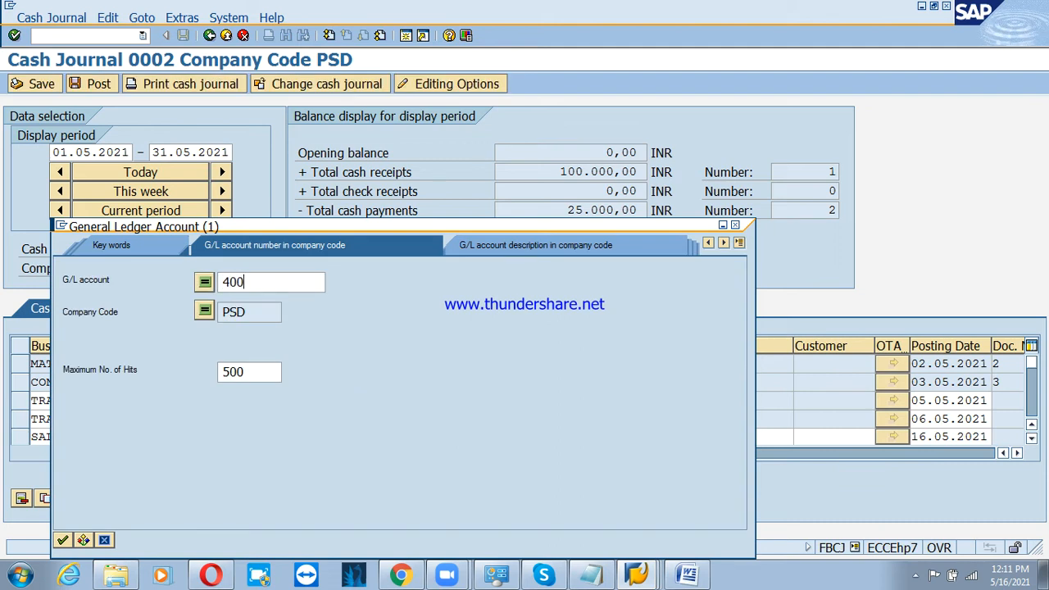
{"action": "type", "text": "6*"}
{"action": "key", "text": "Return"}
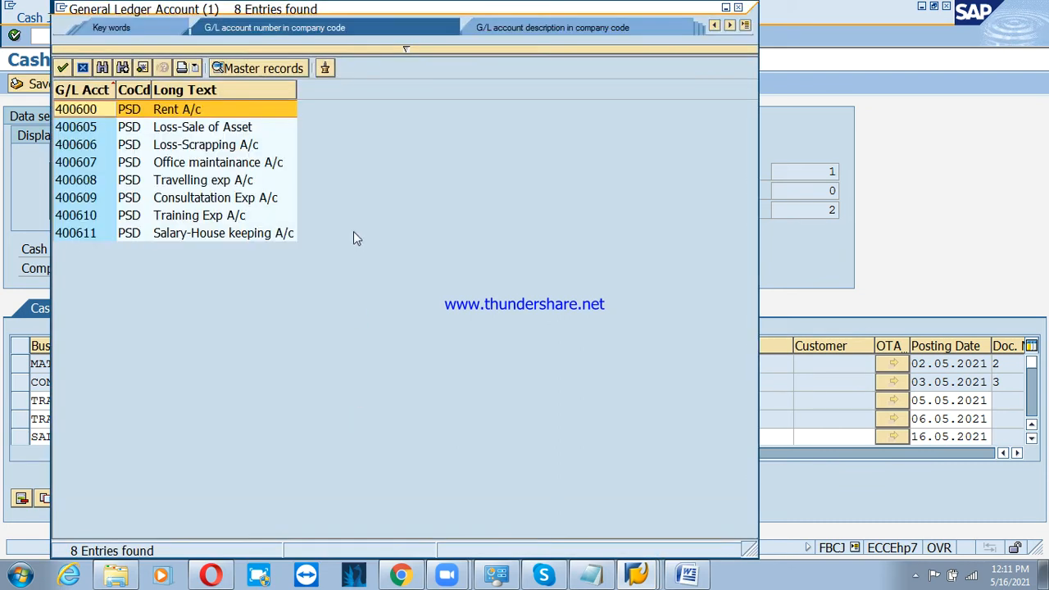
{"action": "double_click", "coordinate": [208, 235]}
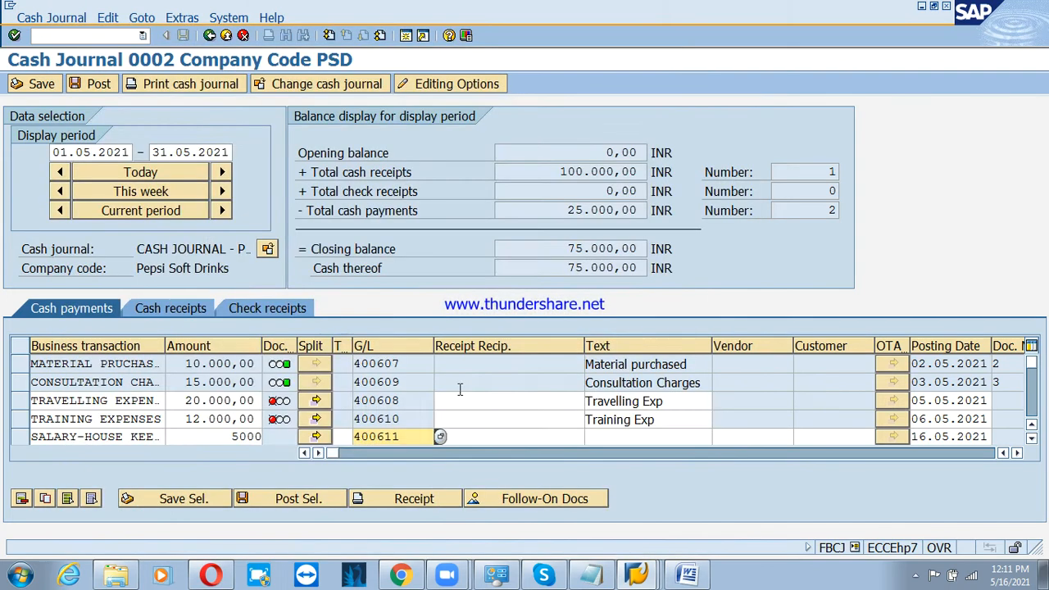
Step: Enter the text "Salary paid-house keep" and posting date 08.05.2021 for the salary line, and validate it
{"action": "left_click", "coordinate": [605, 438]}
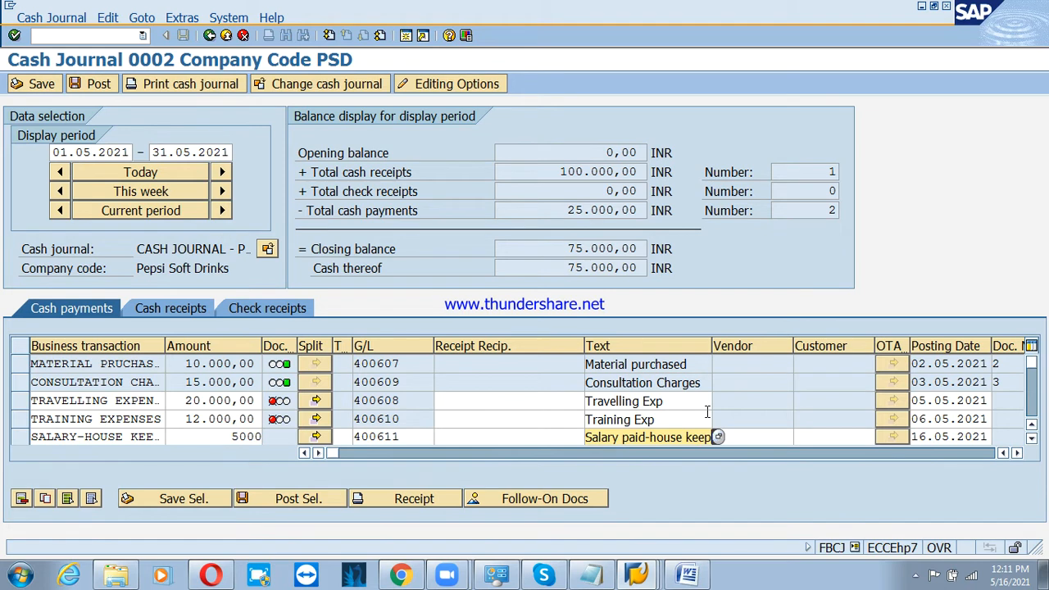
{"action": "key", "text": "Tab"}
{"action": "key", "text": "Tab"}
{"action": "key", "text": "Tab"}
{"action": "key", "text": "Tab"}
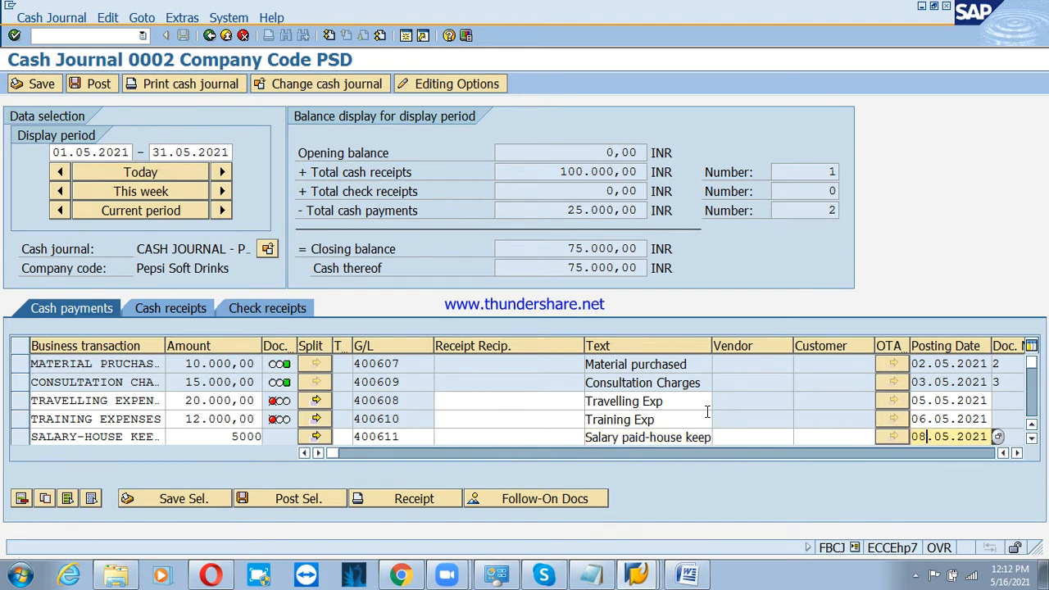
{"action": "key", "text": "Return"}
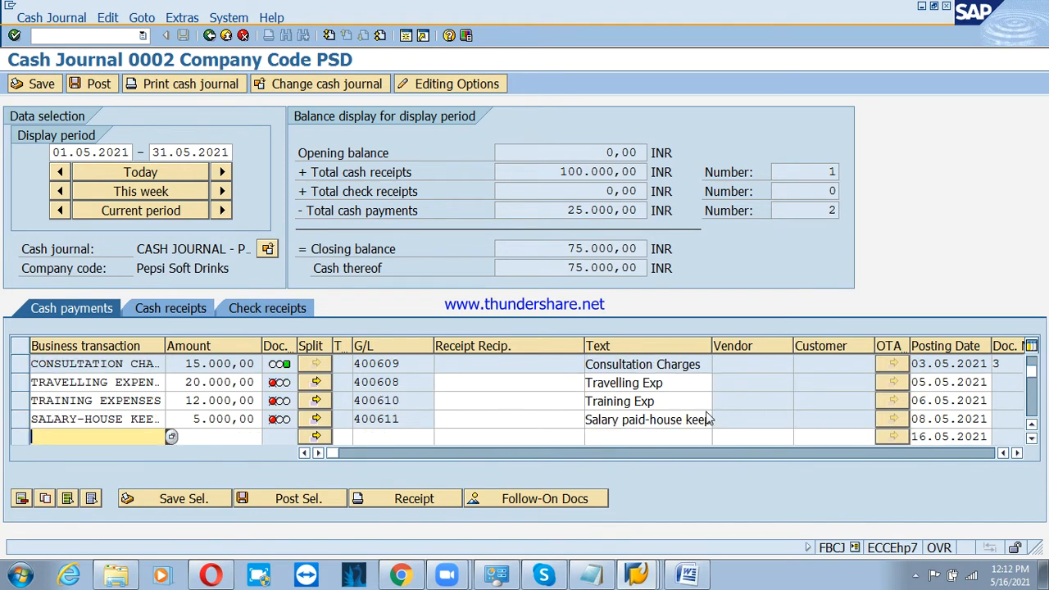
Step: Add a cash payment line for the business transaction VENDOR PAYMENT with amount 25000
{"action": "key", "text": "F4"}
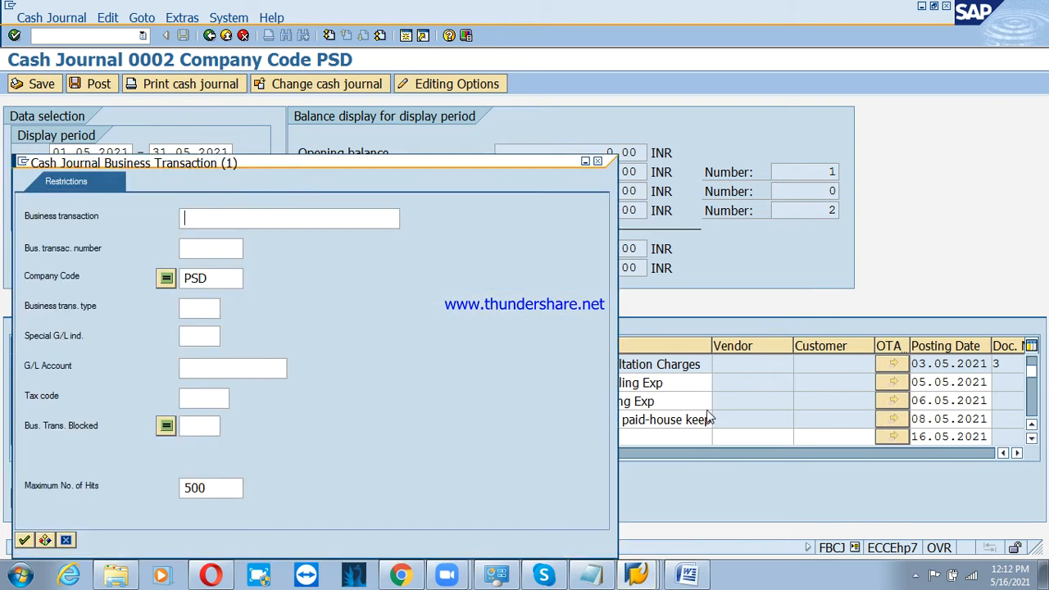
{"action": "left_click", "coordinate": [24, 540]}
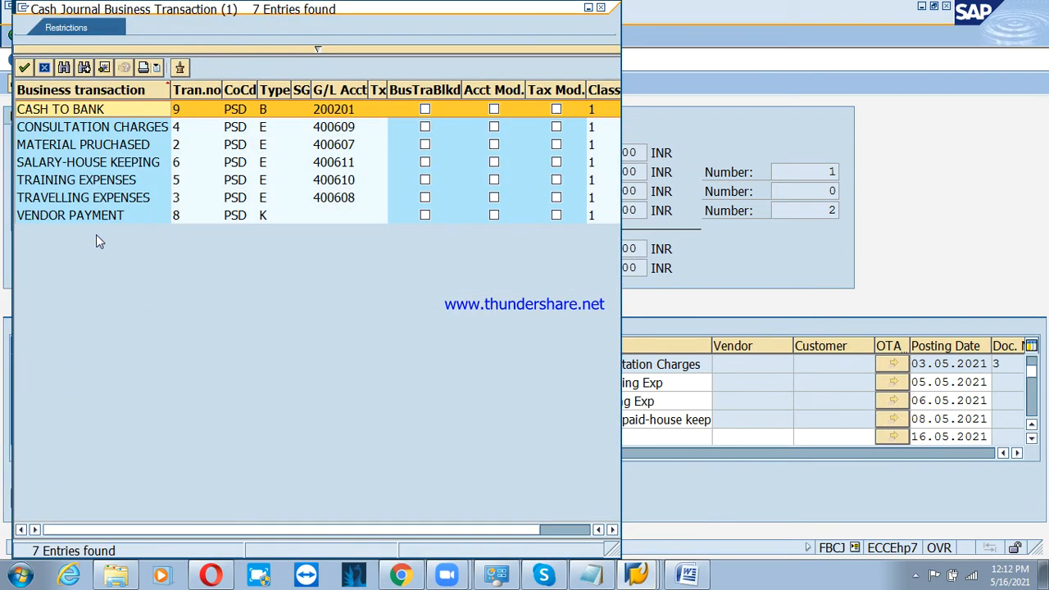
{"action": "left_click", "coordinate": [77, 212]}
{"action": "double_click", "coordinate": [77, 213]}
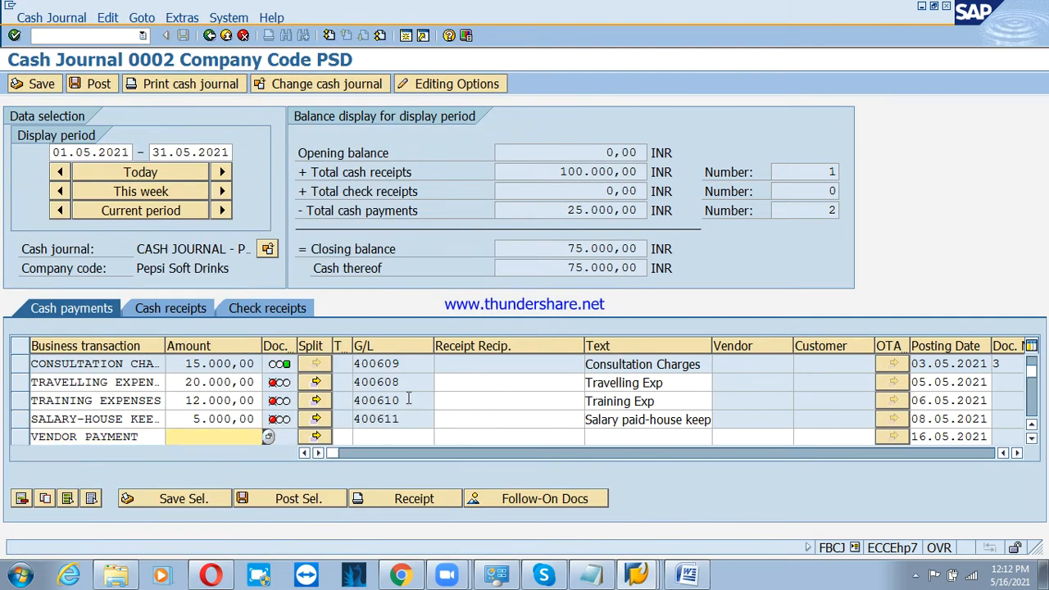
{"action": "type", "text": "25000"}
{"action": "key", "text": "Tab"}
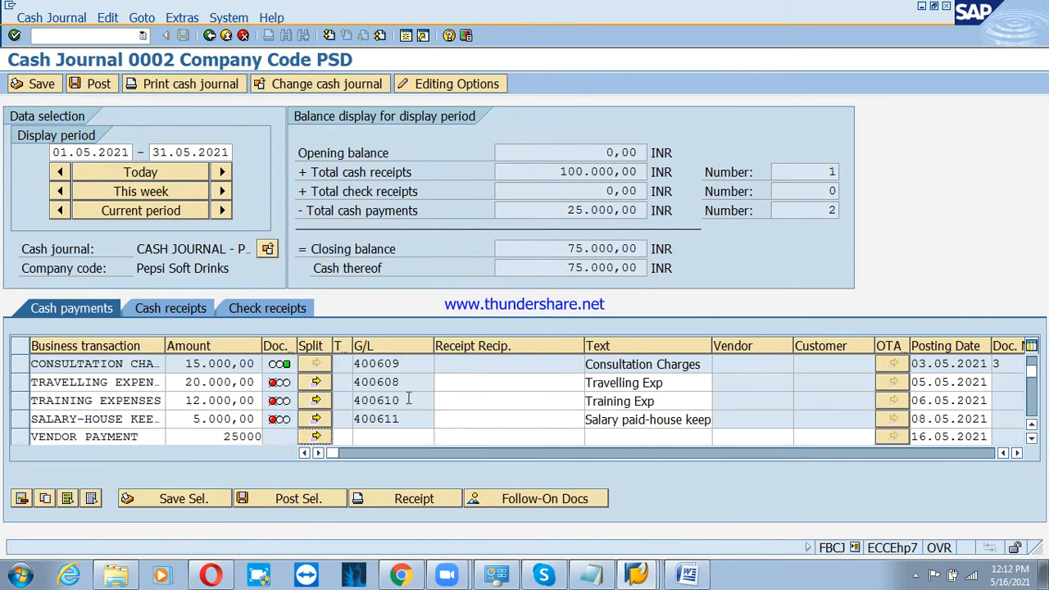
Step: Enter the text "Vendor Payment" and posting date 10.05.2021 for the vendor payment line, leaving its G/L account empty, and validate it
{"action": "key", "text": "Tab"}
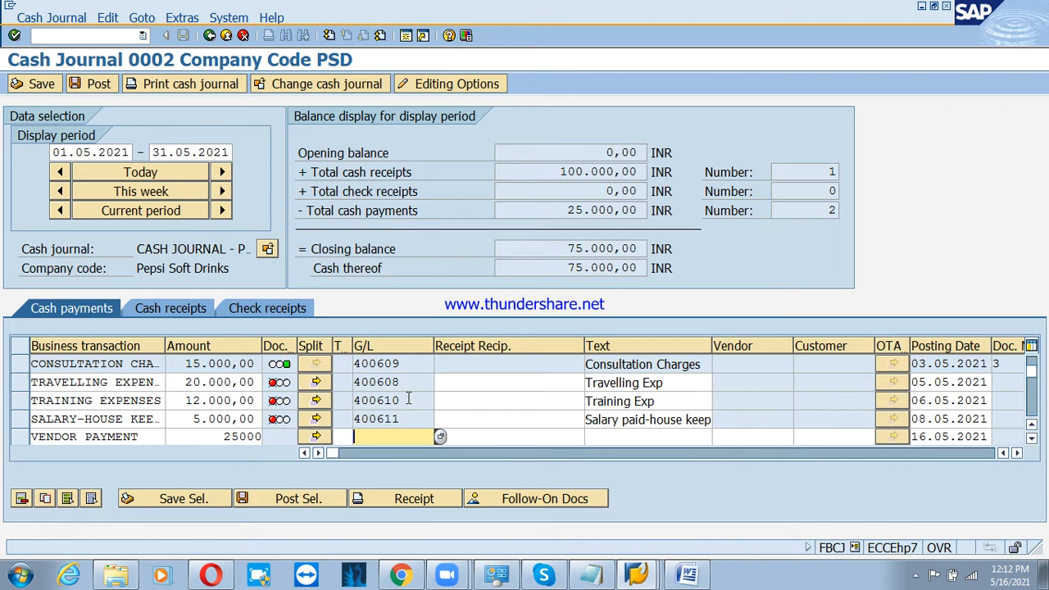
{"action": "key", "text": "Tab"}
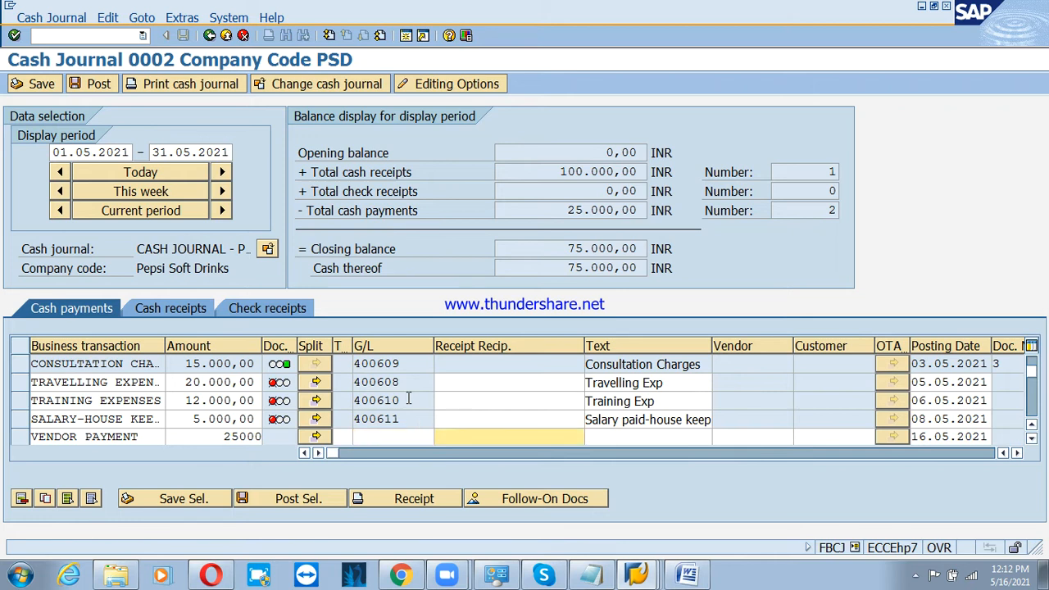
{"action": "key", "text": "Tab"}
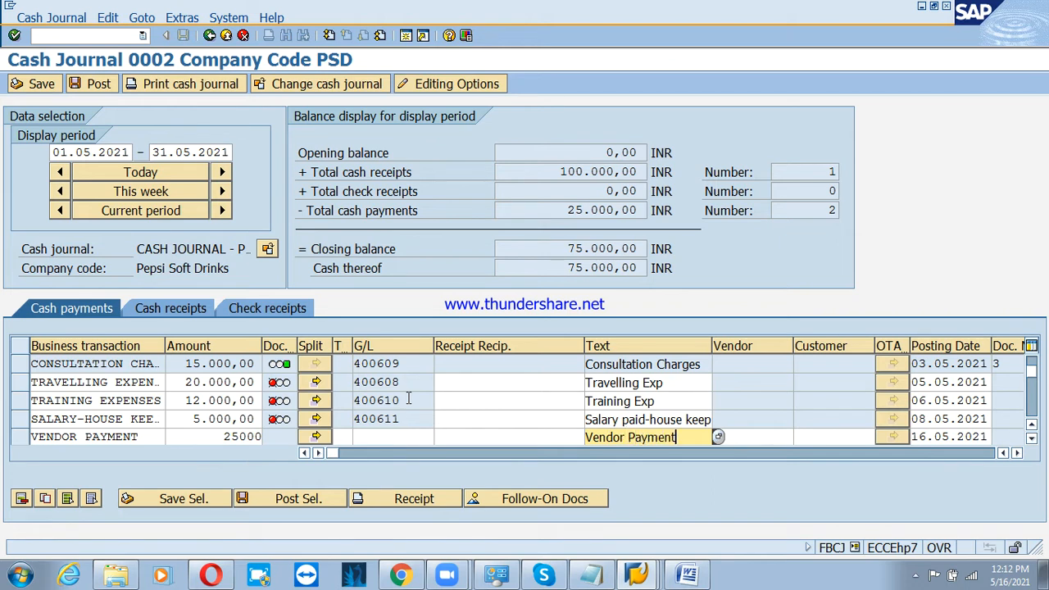
{"action": "key", "text": "Tab"}
{"action": "key", "text": "Tab"}
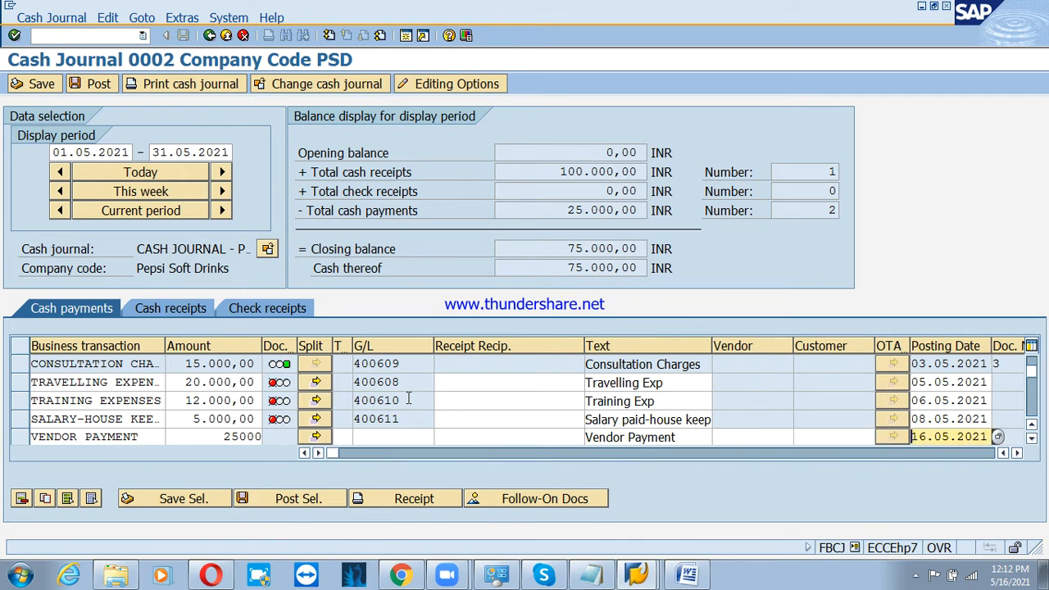
{"action": "type", "text": "0"}
{"action": "key", "text": "Return"}
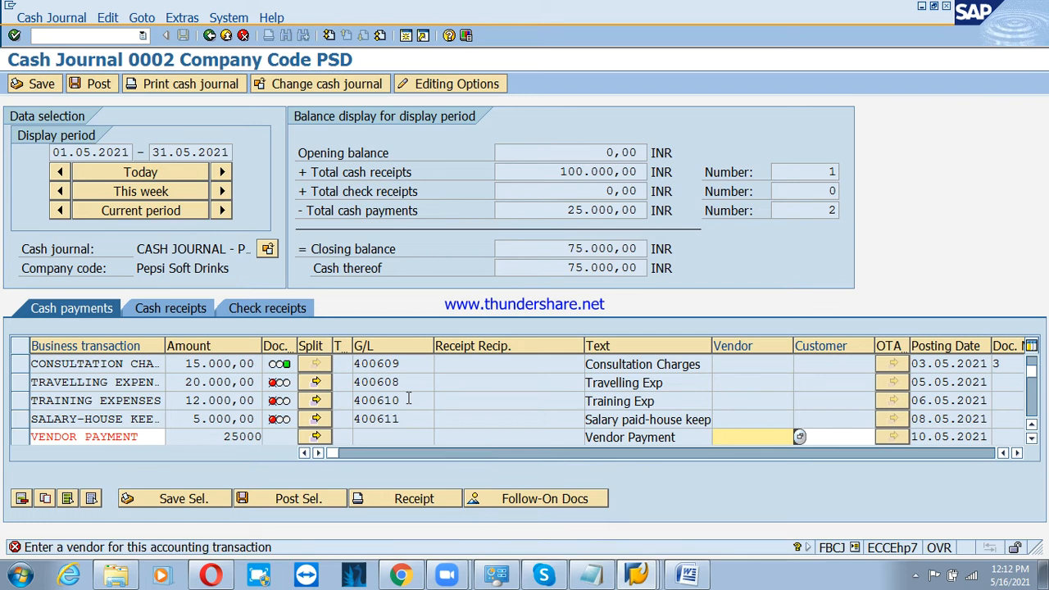
Step: Look up the vendors of company code PSD, assign MMK LTD to the vendor payment line, and validate the line
{"action": "key", "text": "F4"}
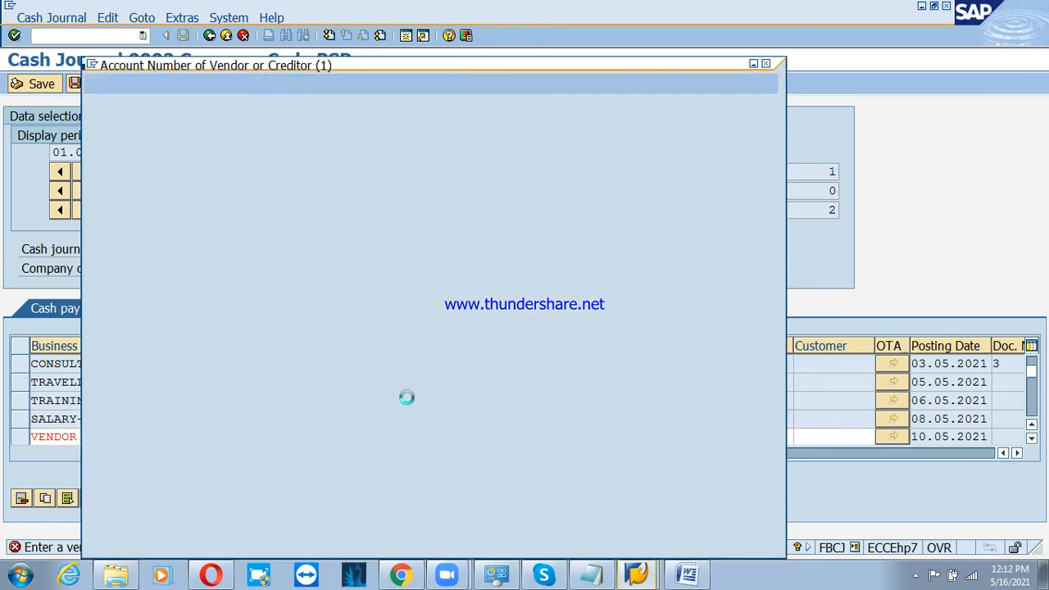
{"action": "key", "text": "Return"}
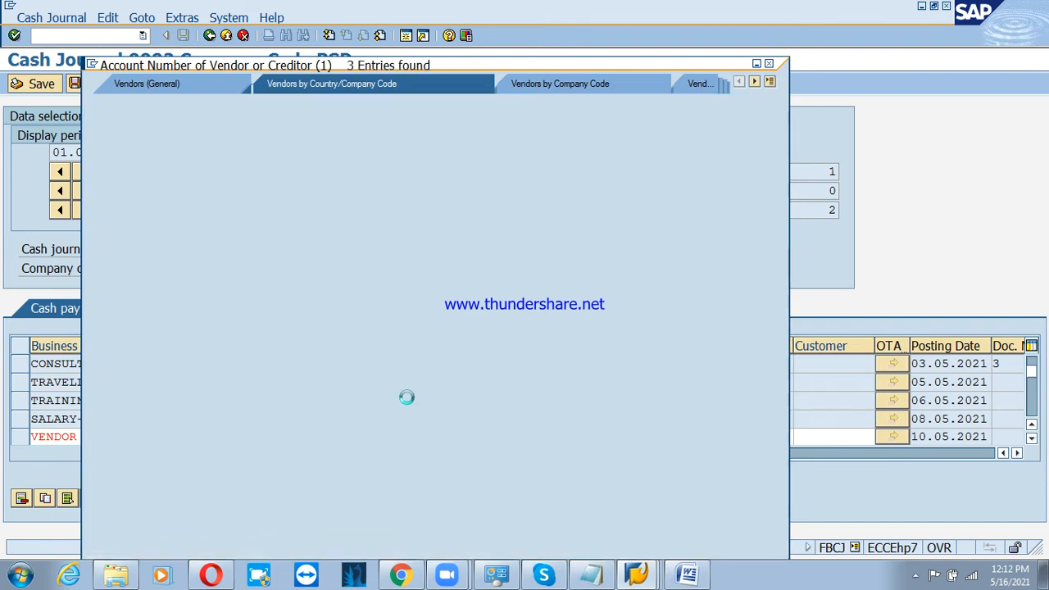
{"action": "key", "text": "Down"}
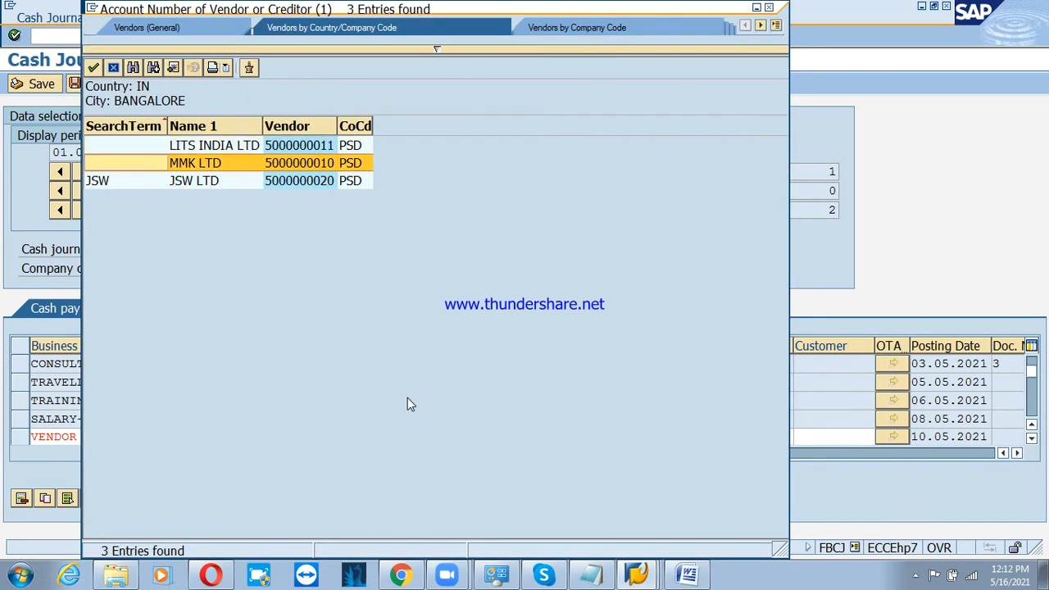
{"action": "key", "text": "Return"}
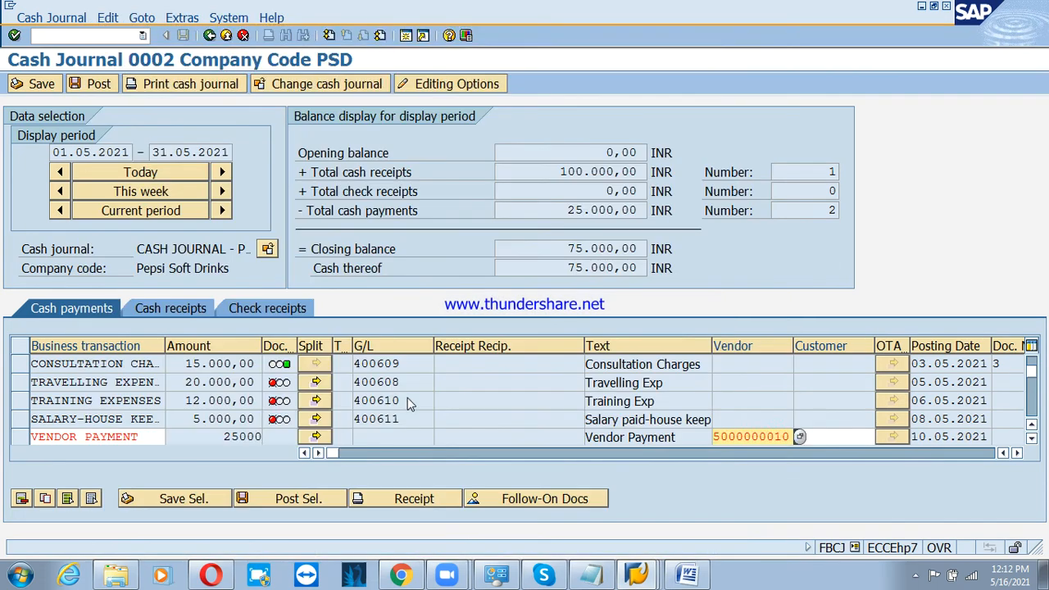
{"action": "key", "text": "Return"}
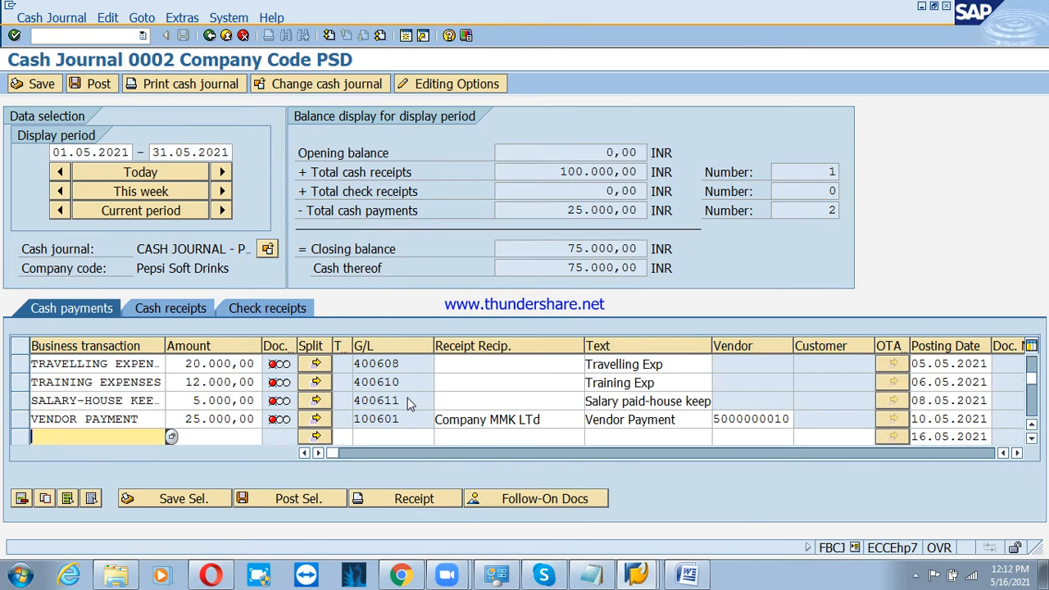
{"action": "key", "text": "F4"}
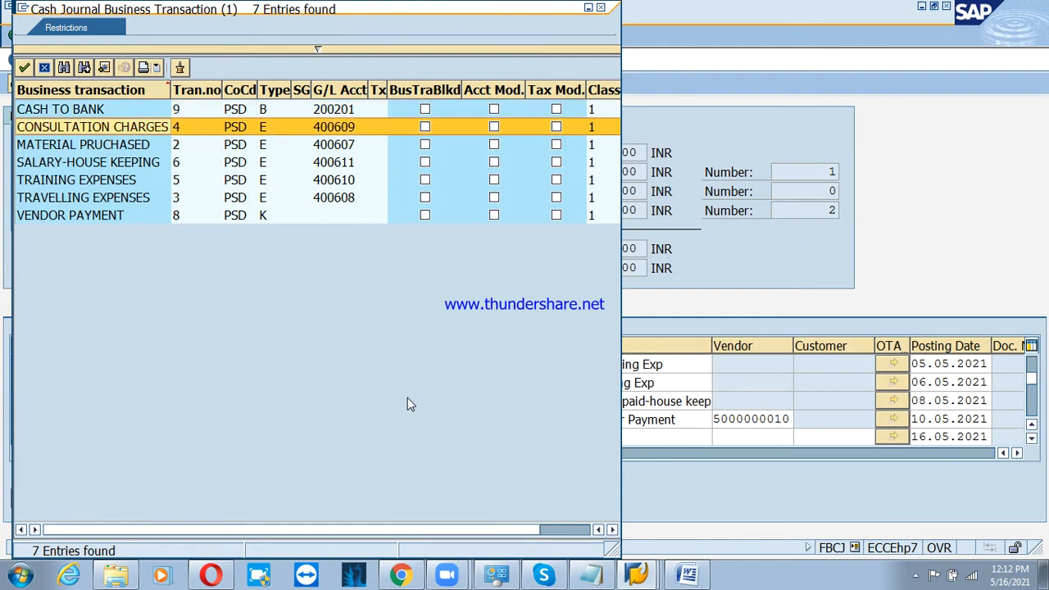
{"action": "key", "text": "Down"}
{"action": "key", "text": "Down"}
{"action": "key", "text": "Down"}
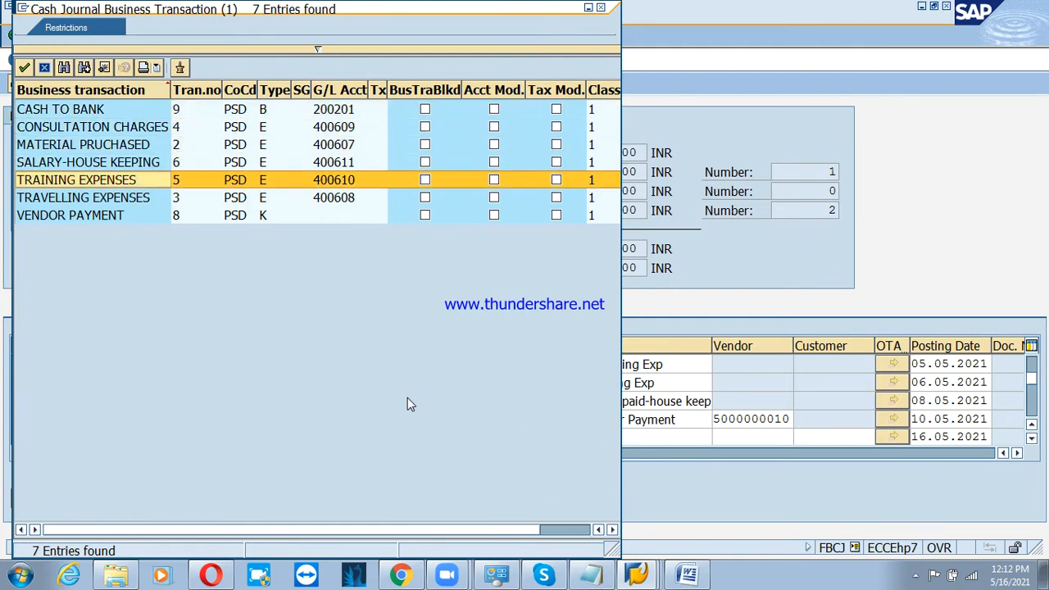
{"action": "key", "text": "Escape"}
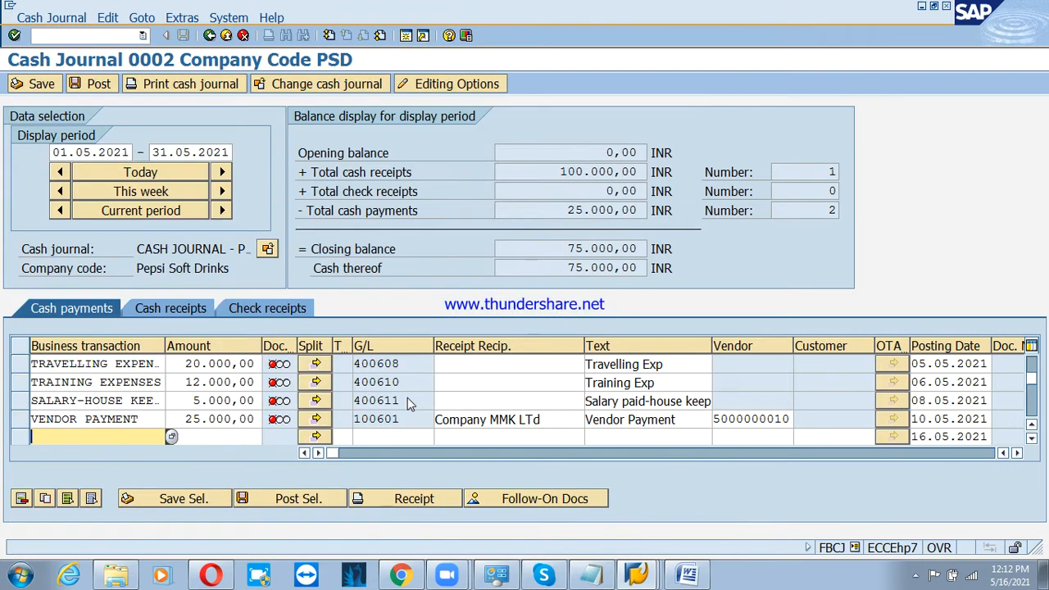
Step: Select the travelling, training, house-keeping salary and vendor payment lines and save them in the cash journal
{"action": "scroll", "coordinate": [45, 419], "scroll_direction": "up", "scroll_amount": 2}
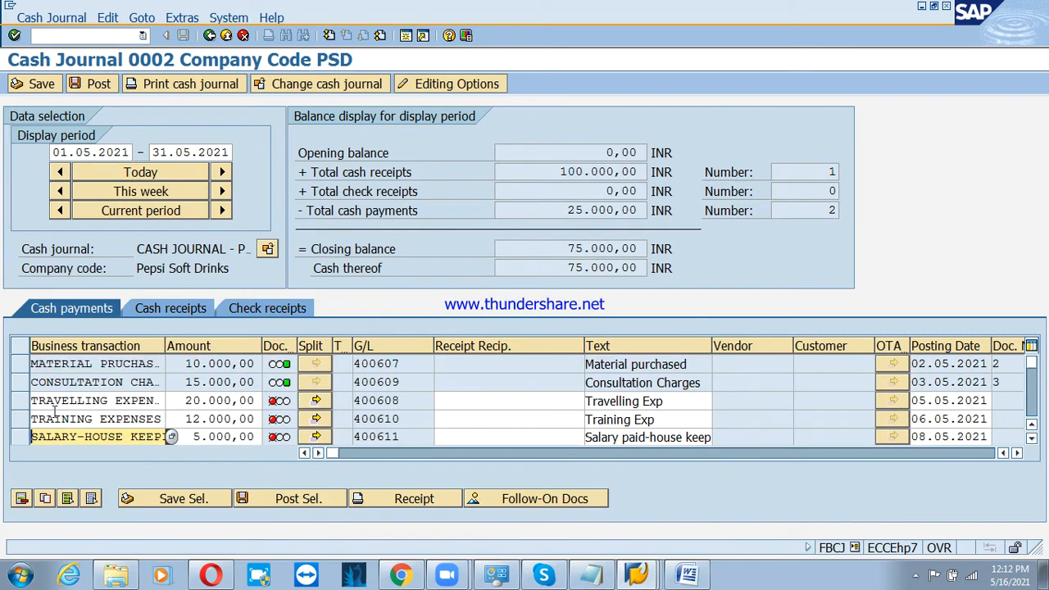
{"action": "left_click_drag", "start_coordinate": [20, 400], "coordinate": [22, 436]}
{"action": "scroll", "coordinate": [35, 436], "scroll_direction": "down", "scroll_amount": 2}
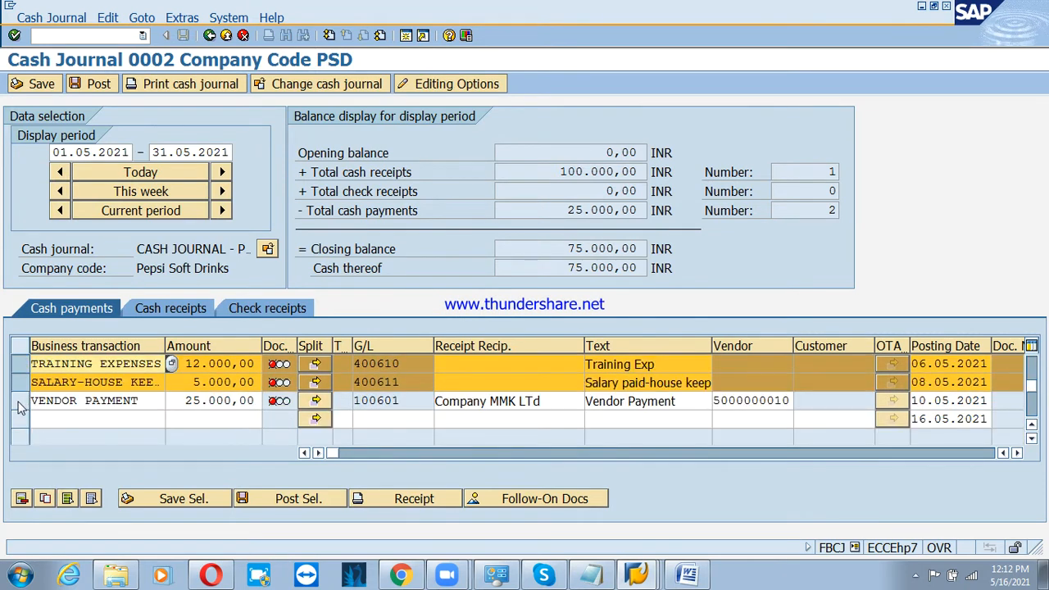
{"action": "left_click", "coordinate": [19, 400]}
{"action": "left_click", "coordinate": [154, 499]}
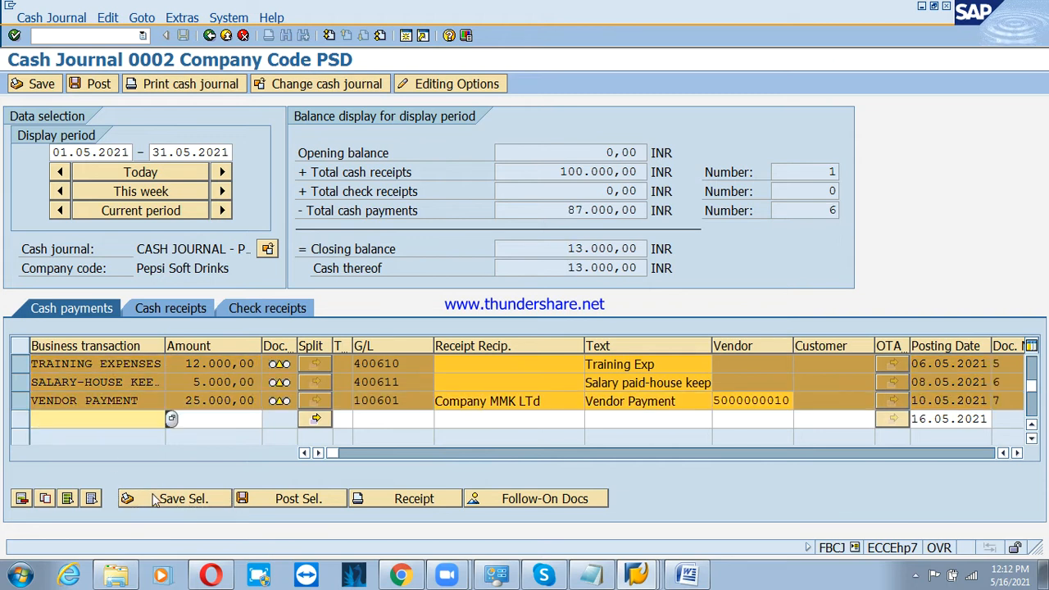
Step: Post the four selected cash payment lines and acknowledge the information messages
{"action": "left_click", "coordinate": [308, 501]}
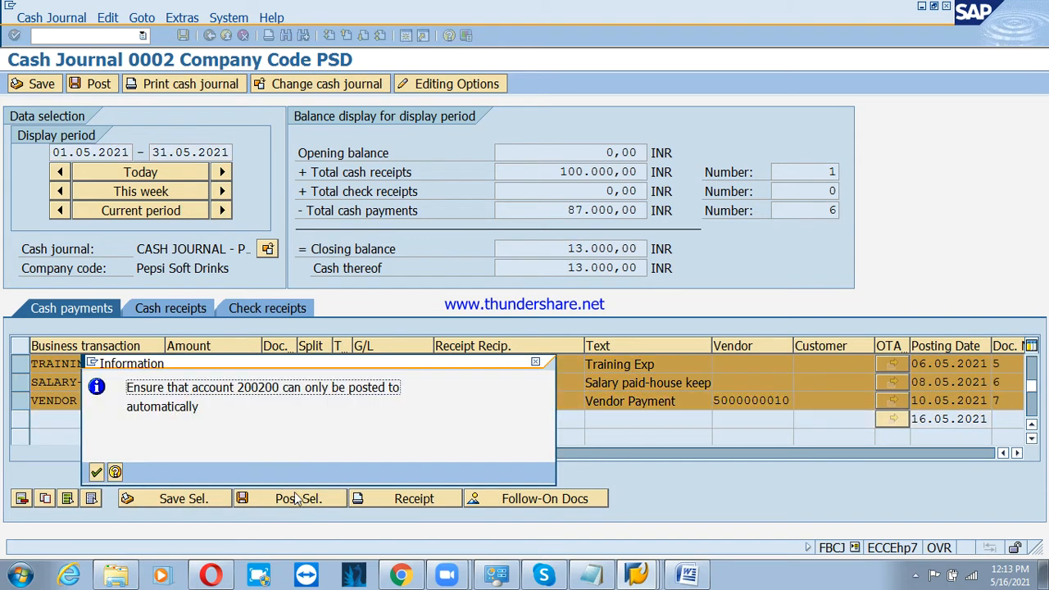
{"action": "left_click", "coordinate": [97, 473]}
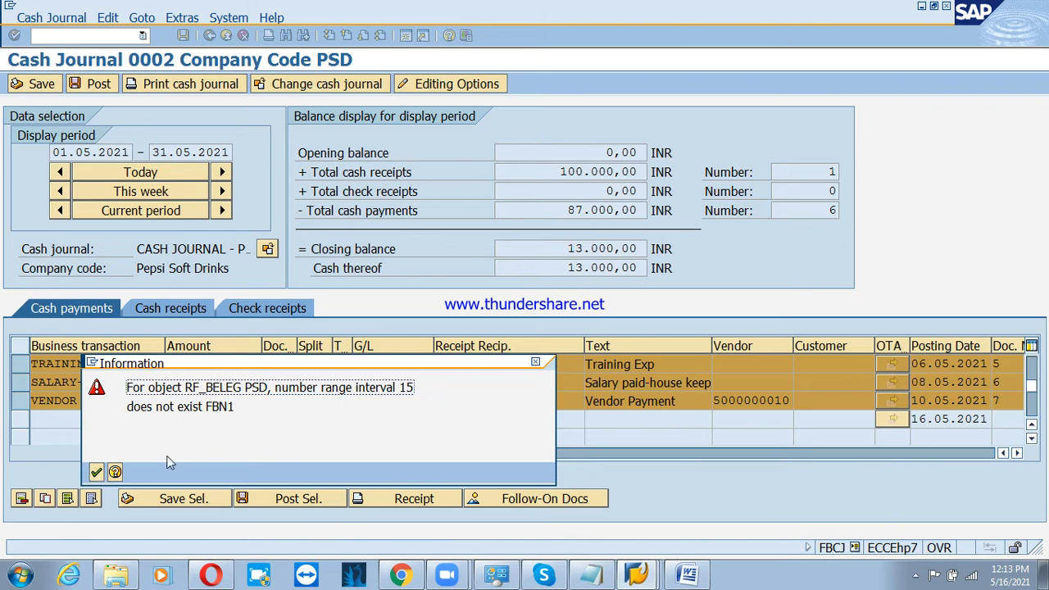
{"action": "left_click_drag", "start_coordinate": [212, 408], "coordinate": [239, 407]}
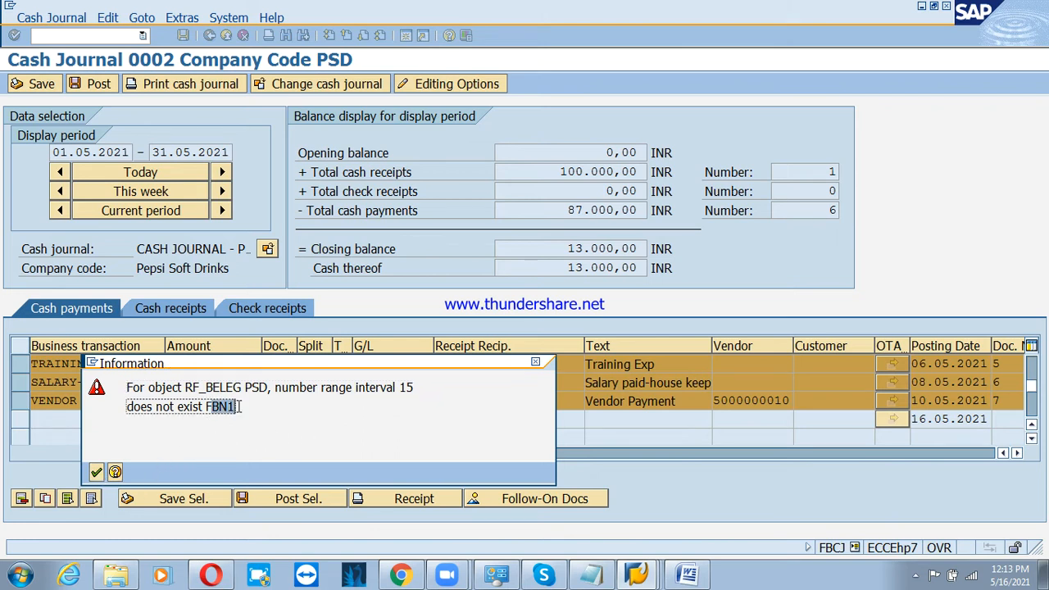
{"action": "left_click", "coordinate": [99, 475]}
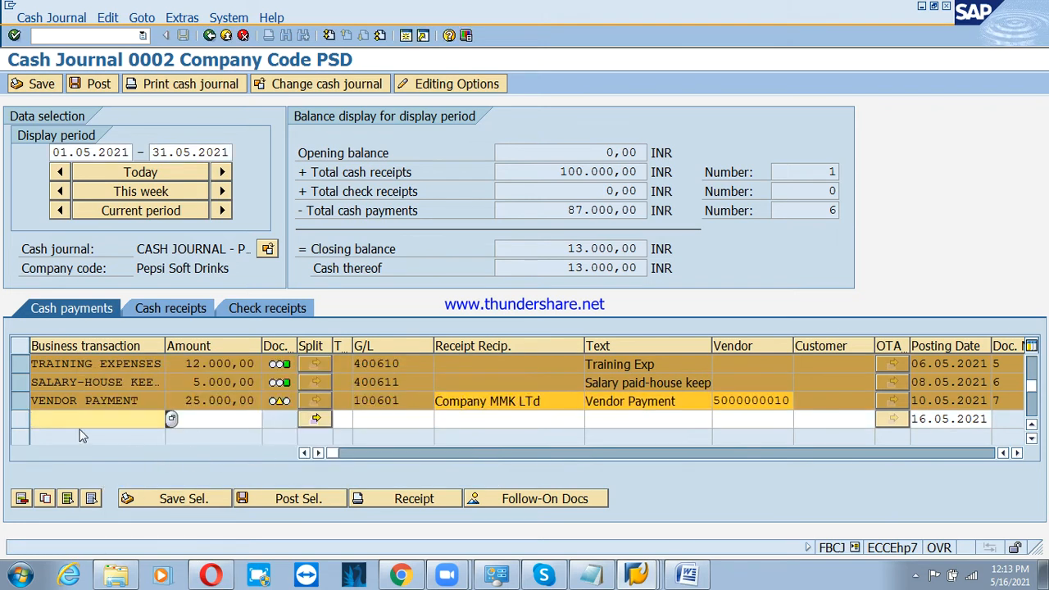
Step: Try to post the vendor payment line on its own and examine the number range message
{"action": "scroll", "coordinate": [30, 392], "scroll_direction": "up", "scroll_amount": 1}
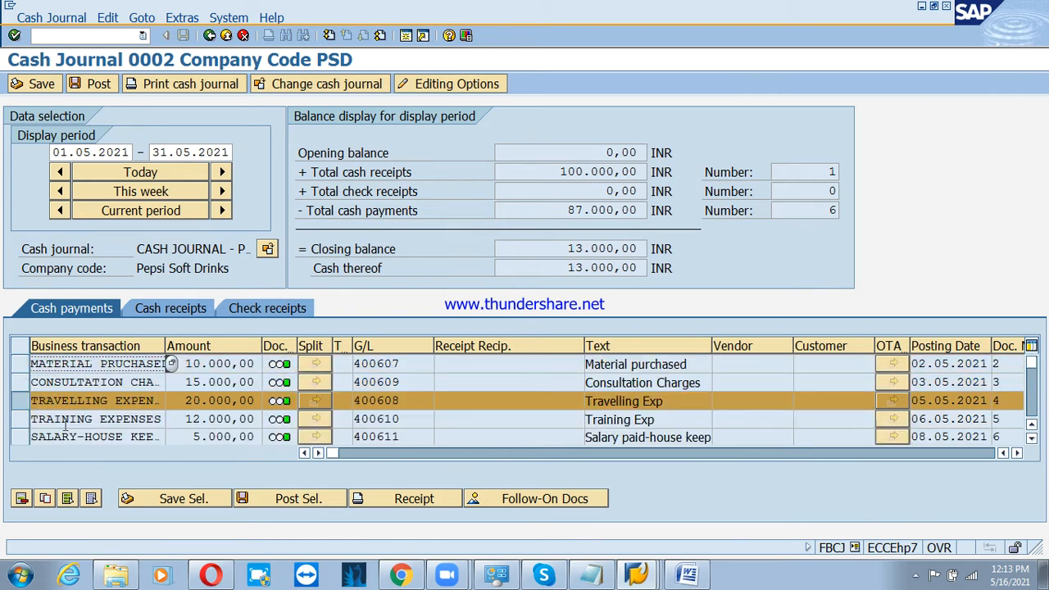
{"action": "left_click", "coordinate": [22, 384]}
{"action": "left_click", "coordinate": [22, 384]}
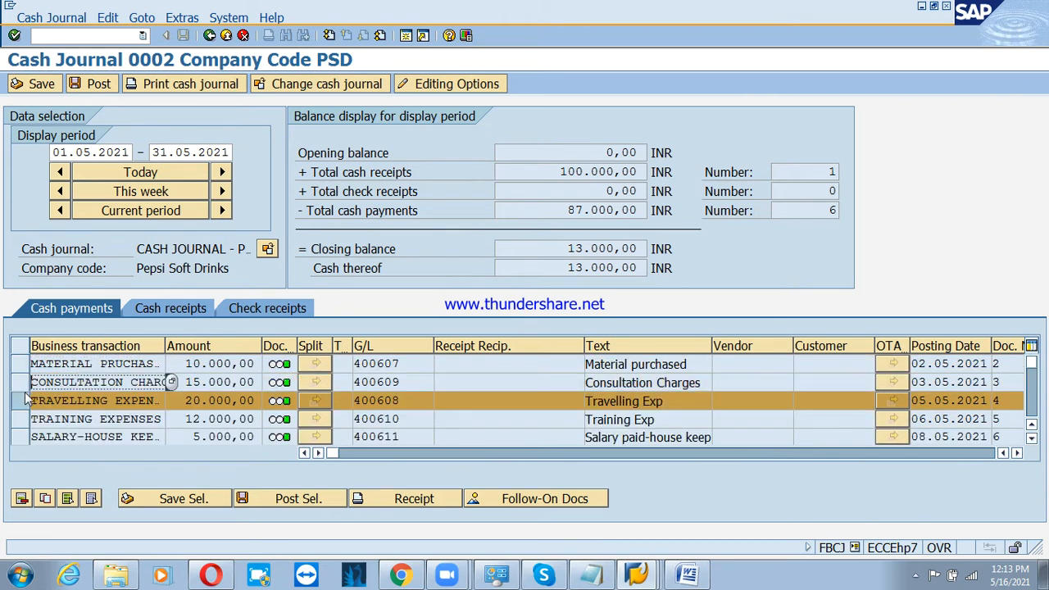
{"action": "left_click", "coordinate": [23, 398]}
{"action": "scroll", "coordinate": [136, 407], "scroll_direction": "down", "scroll_amount": 1}
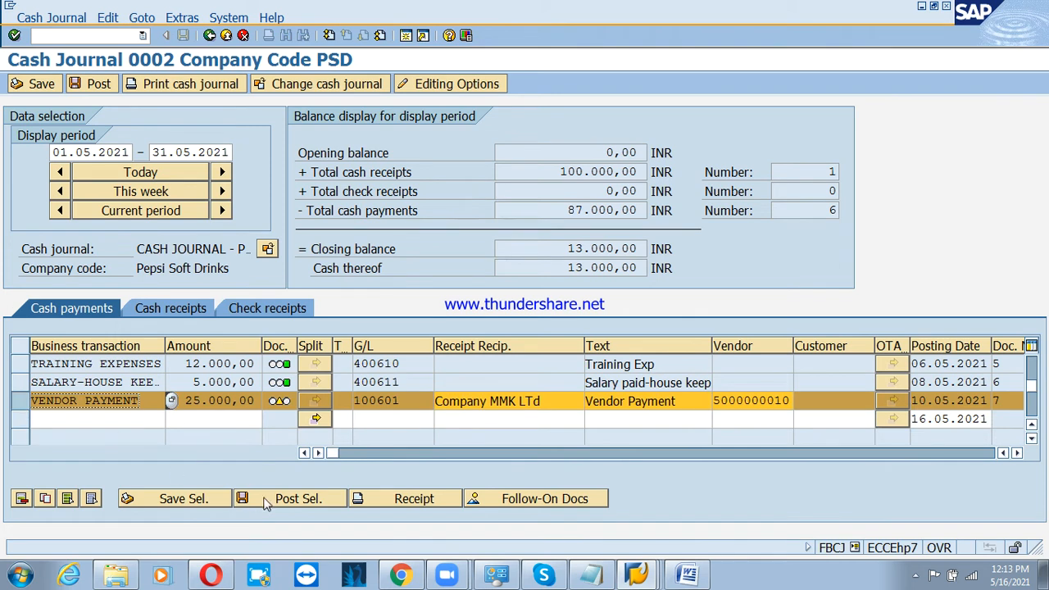
{"action": "left_click", "coordinate": [288, 502]}
{"action": "left_click", "coordinate": [96, 472]}
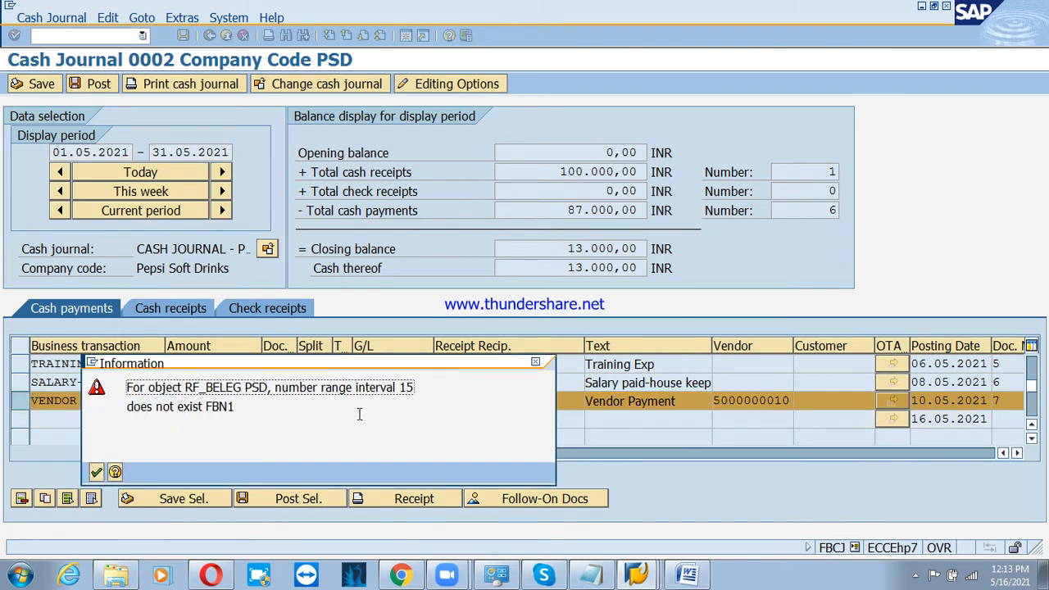
{"action": "left_click_drag", "start_coordinate": [205, 407], "coordinate": [244, 407]}
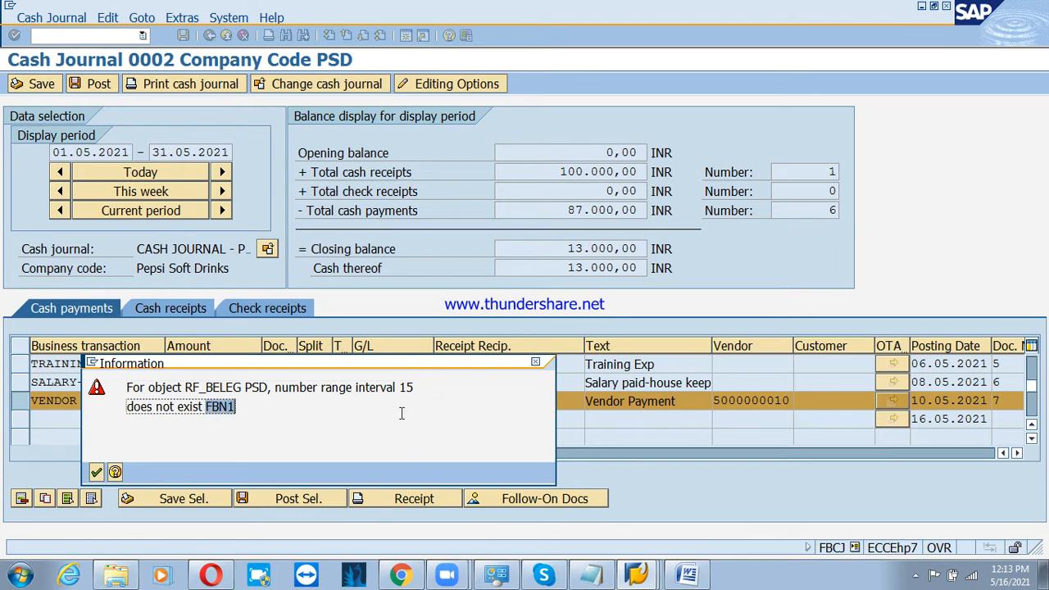
{"action": "left_click_drag", "start_coordinate": [401, 395], "coordinate": [418, 390]}
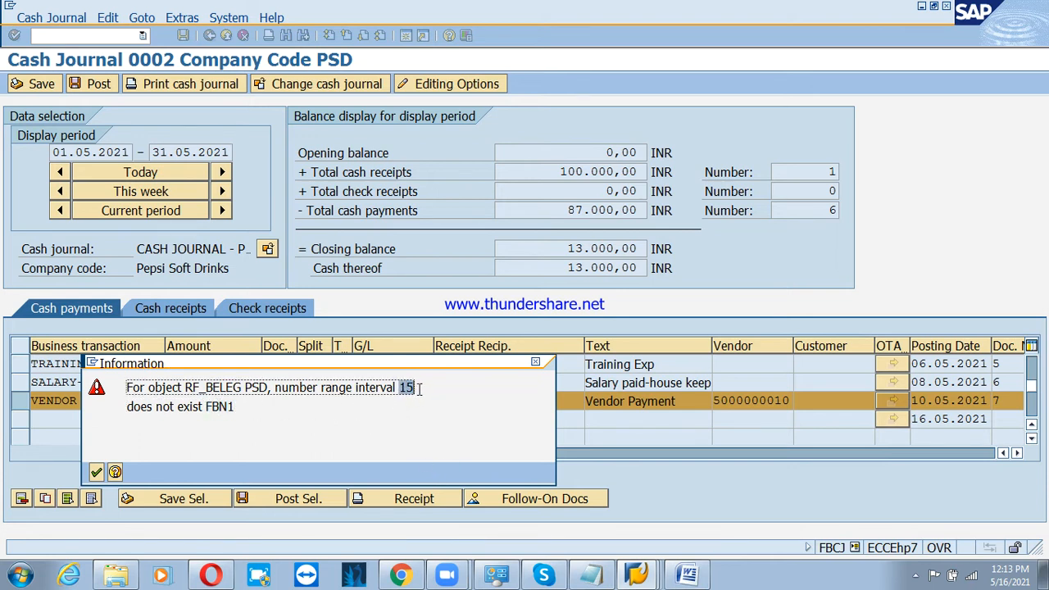
Step: Switch to the SAP Easy Access session, run FBN1 and open the number range intervals of company code PSD for changing
{"action": "left_click", "coordinate": [643, 567]}
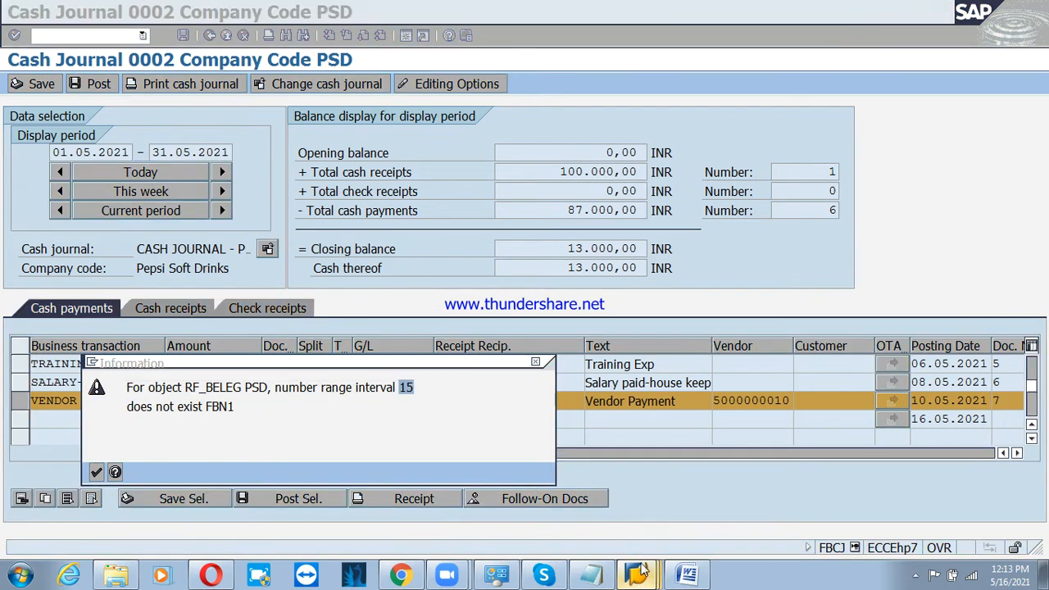
{"action": "left_click", "coordinate": [618, 546]}
{"action": "type", "text": "F"}
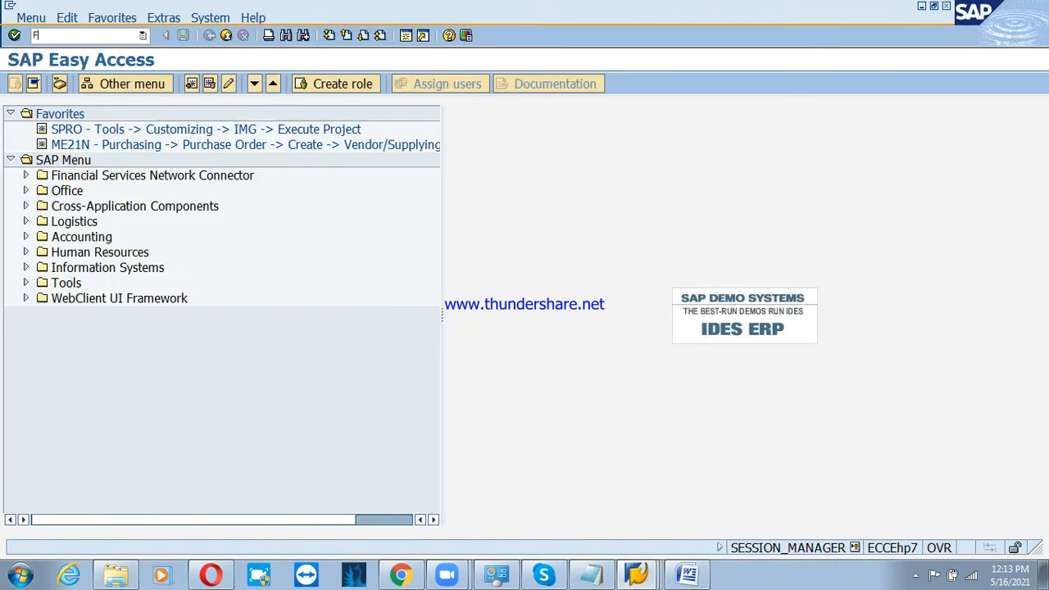
{"action": "type", "text": "BN1"}
{"action": "key", "text": "Return"}
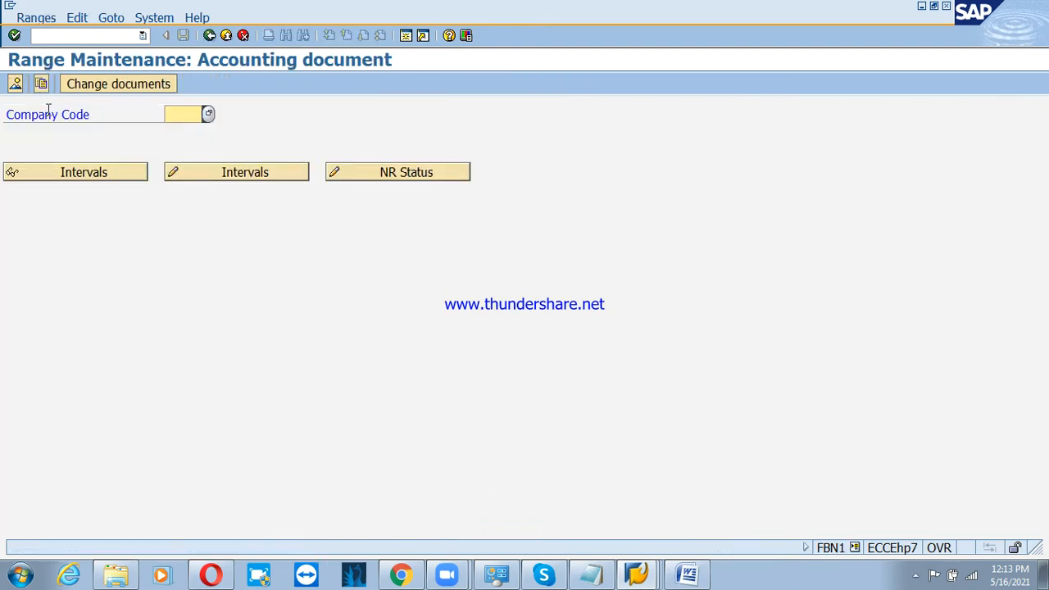
{"action": "type", "text": "PSD"}
{"action": "left_click", "coordinate": [205, 166]}
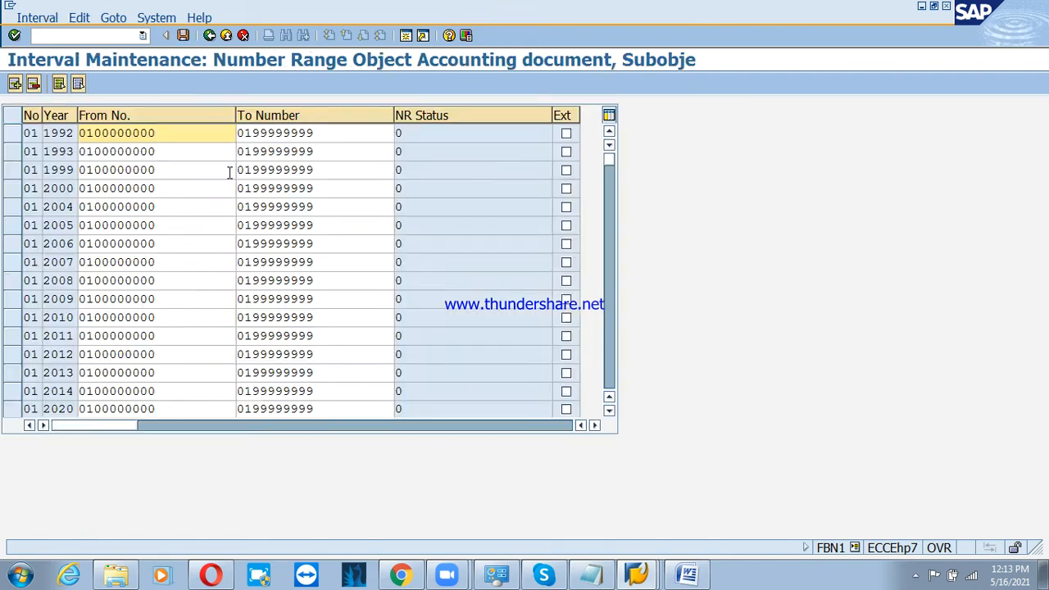
Step: Add number range interval 15 for year 2021, from 511000 to 511999
{"action": "left_click", "coordinate": [15, 83]}
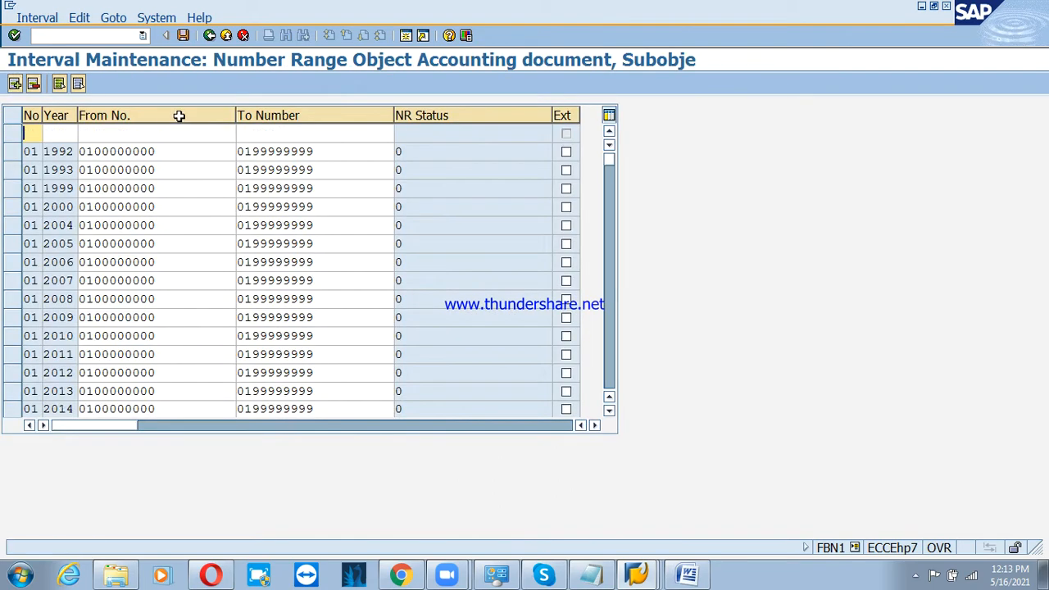
{"action": "type", "text": "152"}
{"action": "type", "text": "021"}
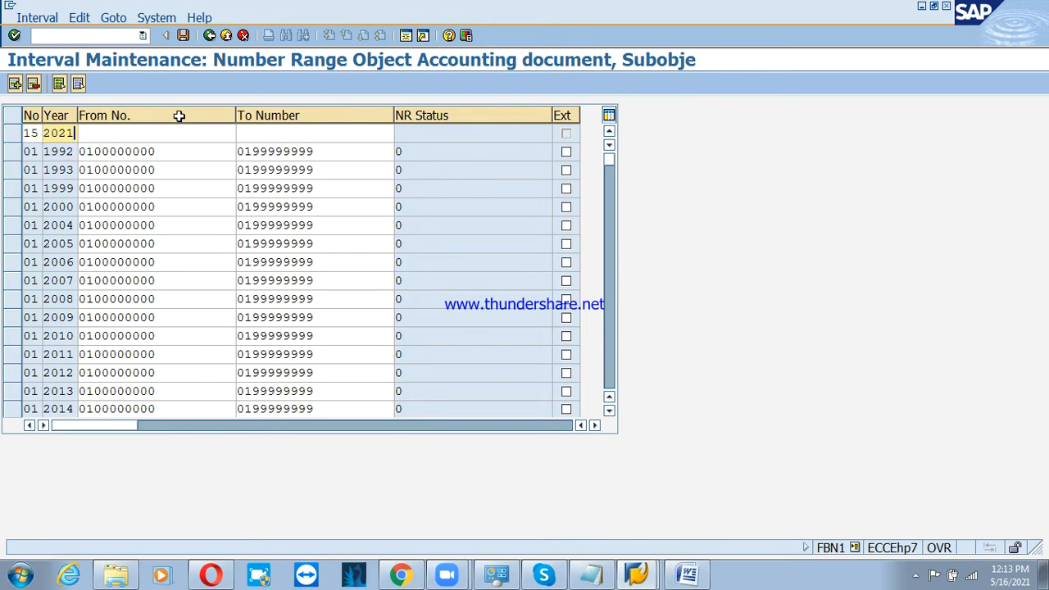
{"action": "type", "text": "51"}
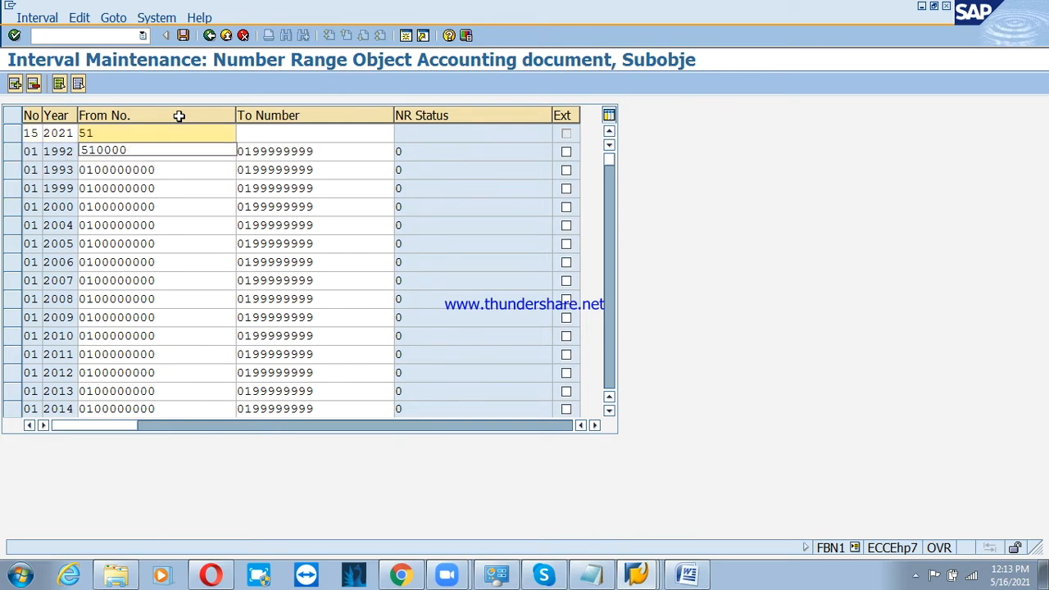
{"action": "key", "text": "Down"}
{"action": "type", "text": "1000"}
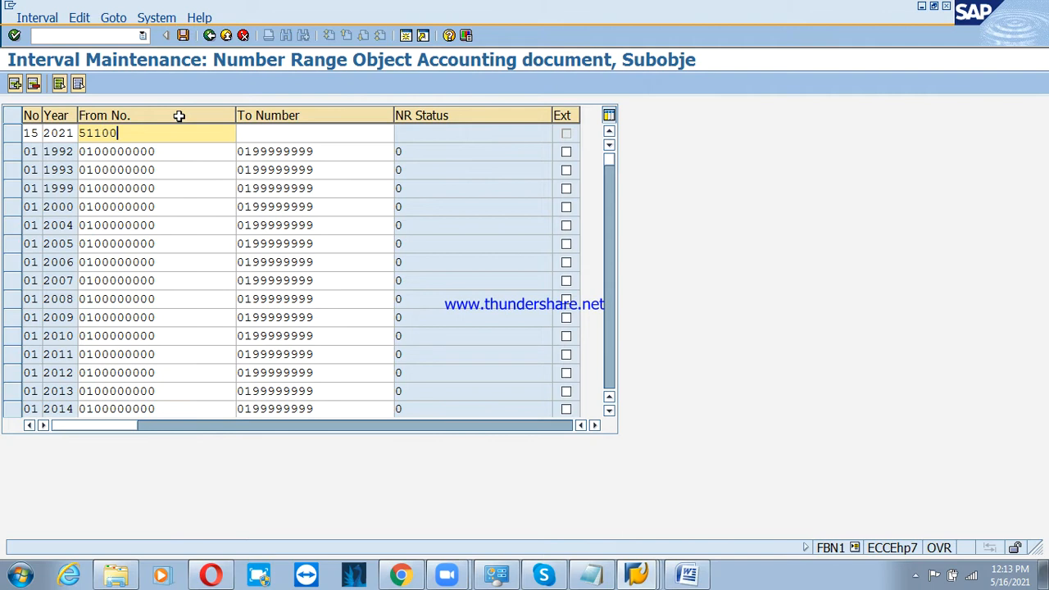
{"action": "key", "text": "Tab"}
{"action": "type", "text": "511"}
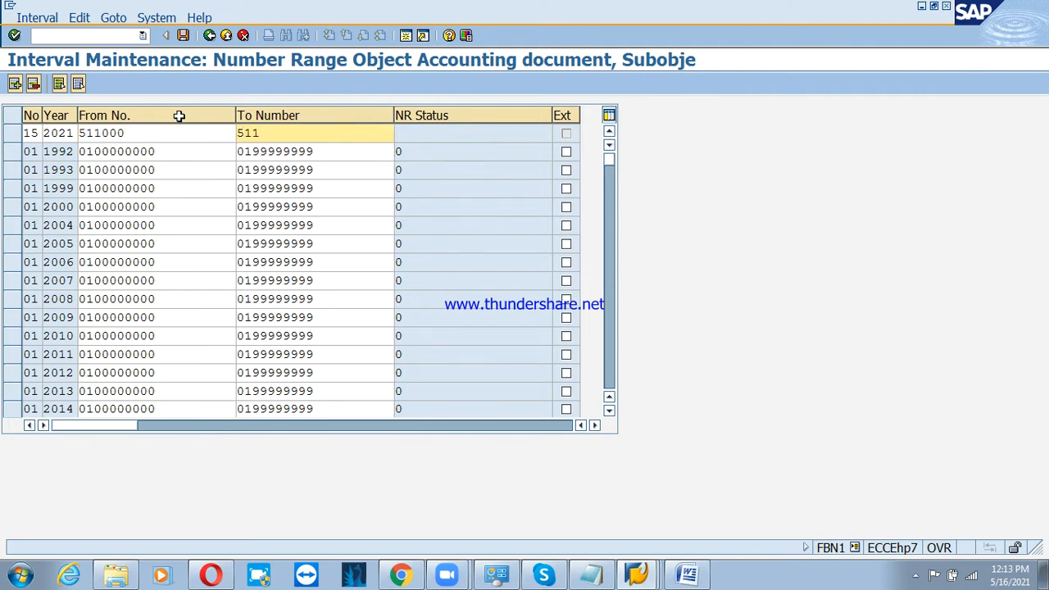
{"action": "type", "text": "999"}
{"action": "key", "text": "Return"}
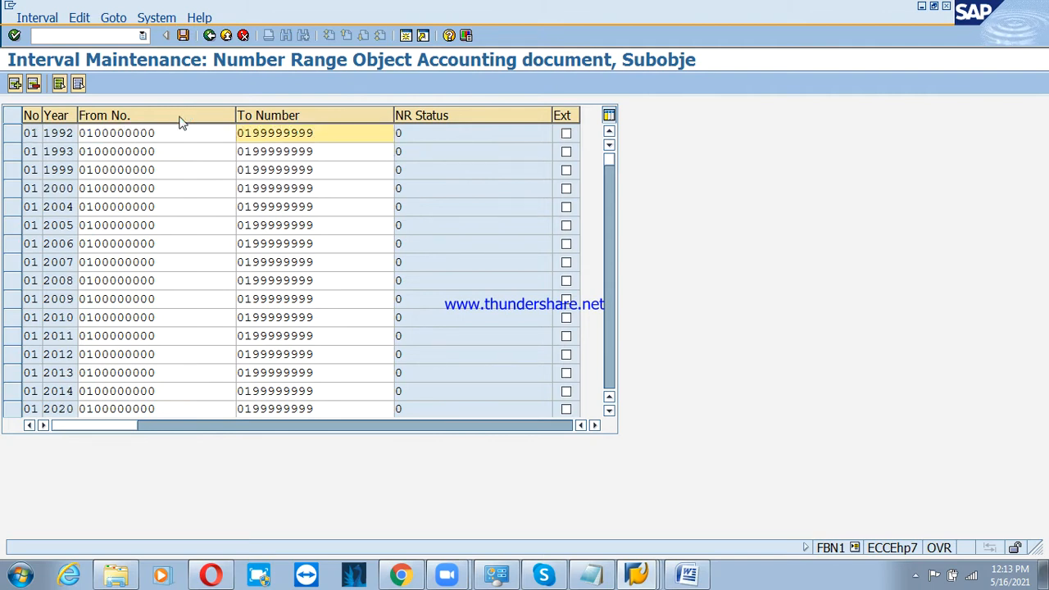
Step: Locate and select the 2021 entry of interval 15, save the number range changes, accept the transport notice and leave interval maintenance
{"action": "scroll", "coordinate": [229, 210], "scroll_direction": "down", "scroll_amount": 15}
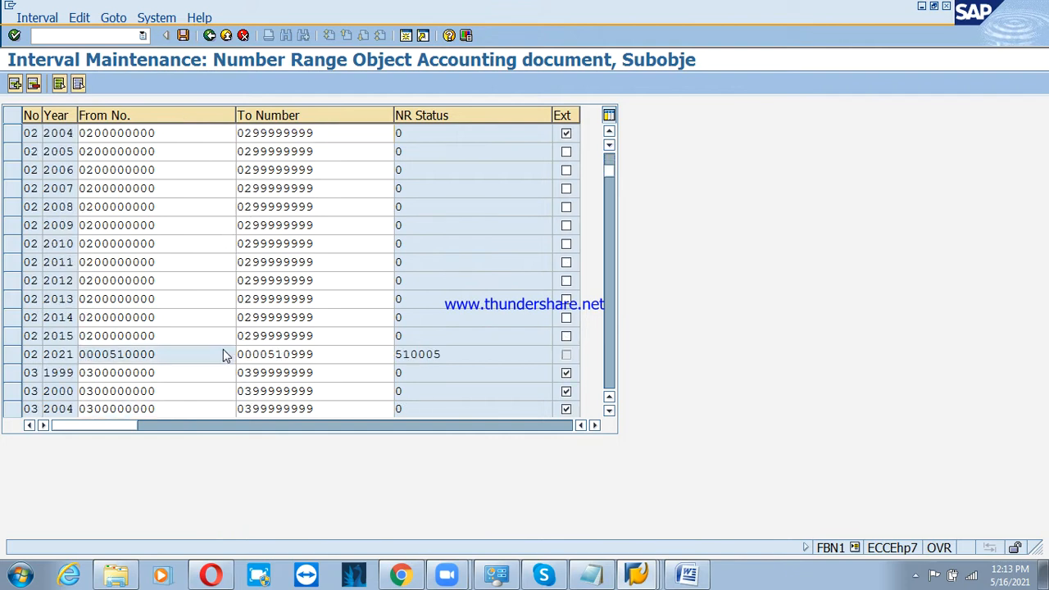
{"action": "scroll", "coordinate": [142, 370], "scroll_direction": "down", "scroll_amount": 11}
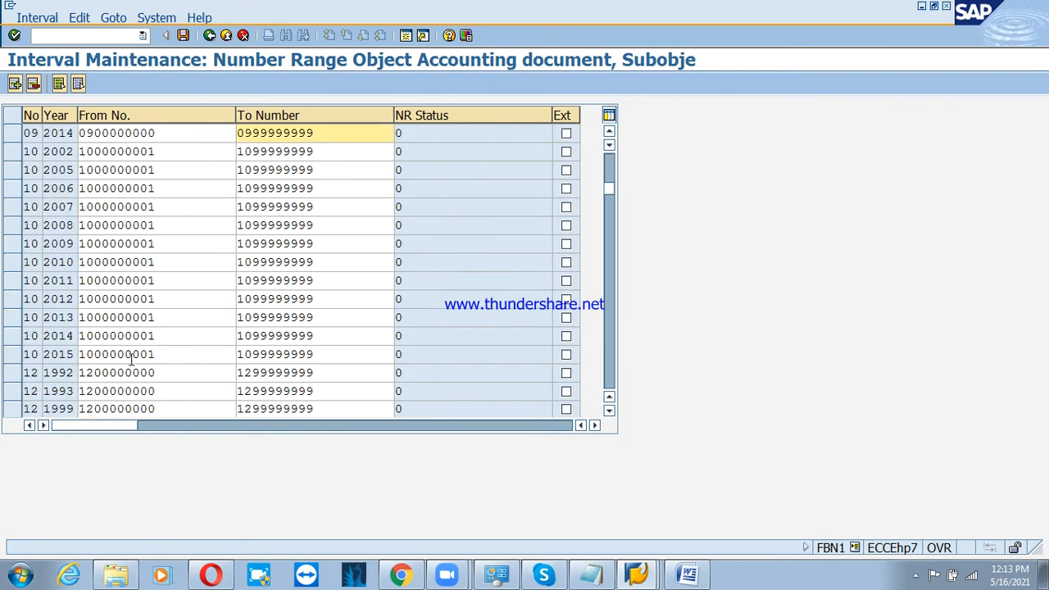
{"action": "scroll", "coordinate": [135, 364], "scroll_direction": "down", "scroll_amount": 3}
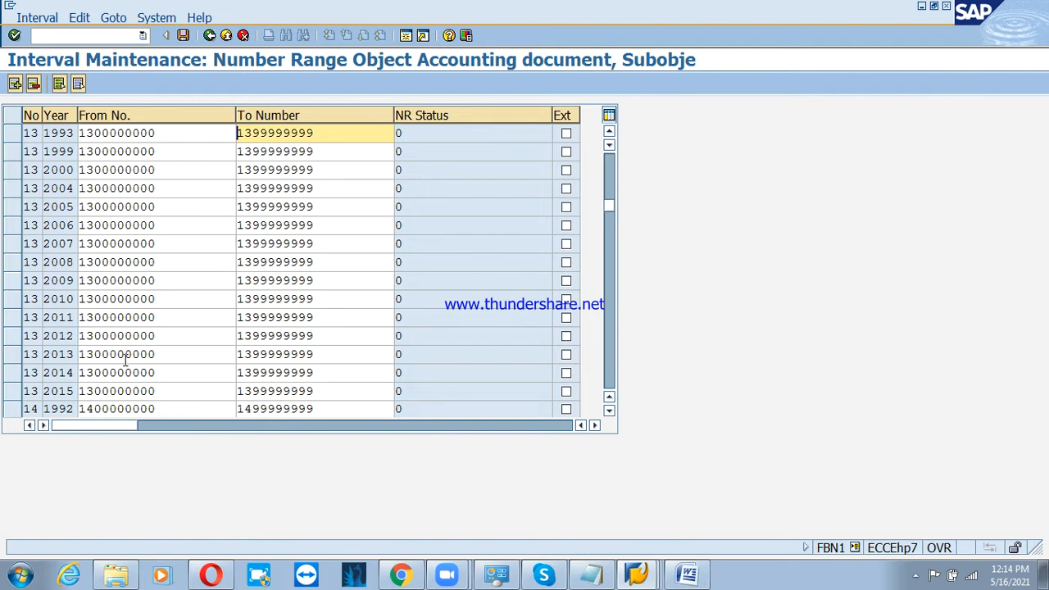
{"action": "scroll", "coordinate": [126, 361], "scroll_direction": "down", "scroll_amount": 8}
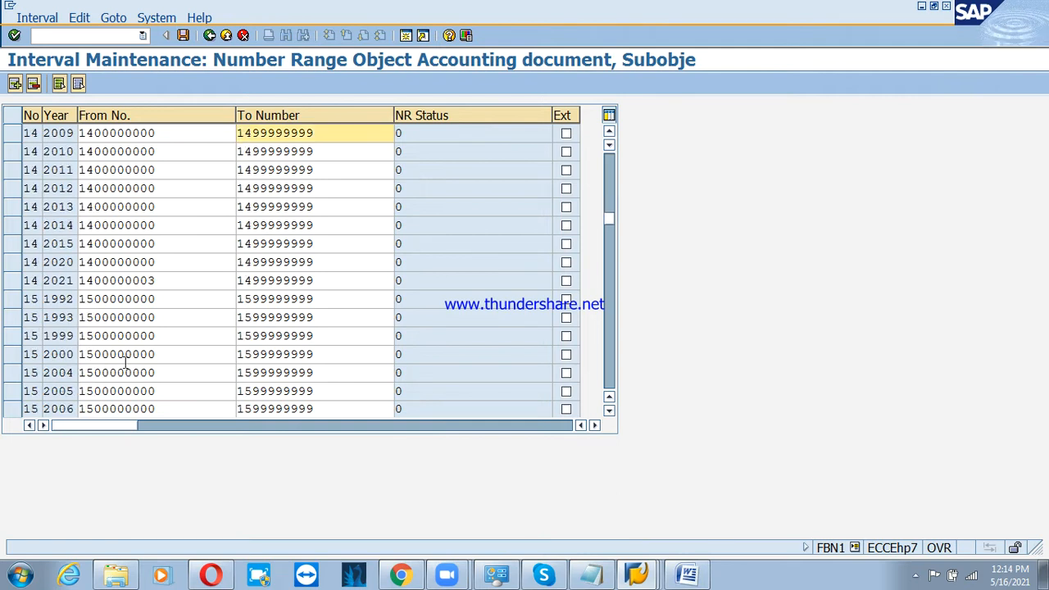
{"action": "scroll", "coordinate": [125, 363], "scroll_direction": "down", "scroll_amount": 4}
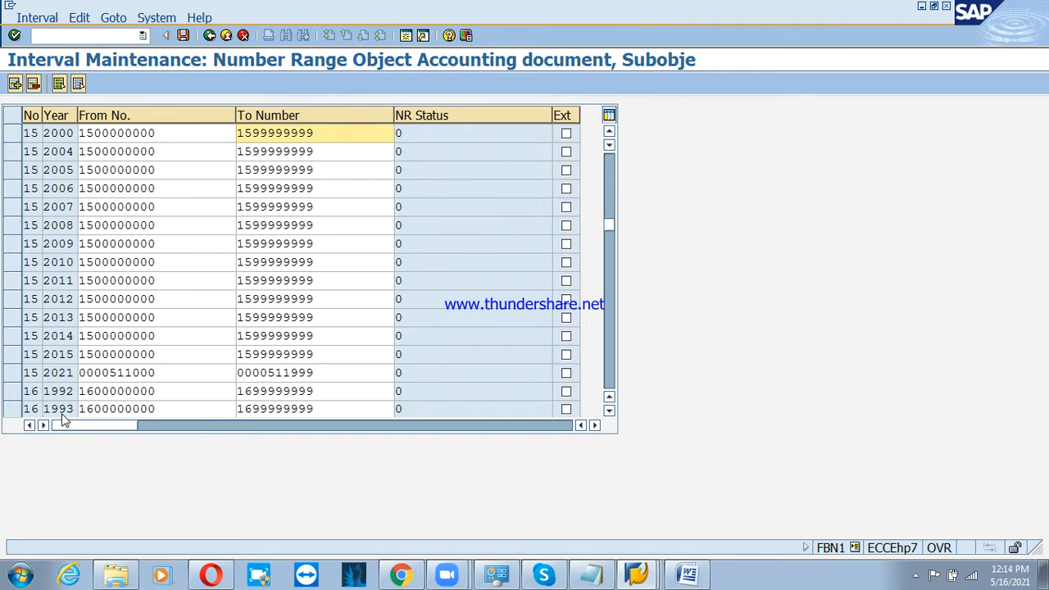
{"action": "left_click", "coordinate": [17, 375]}
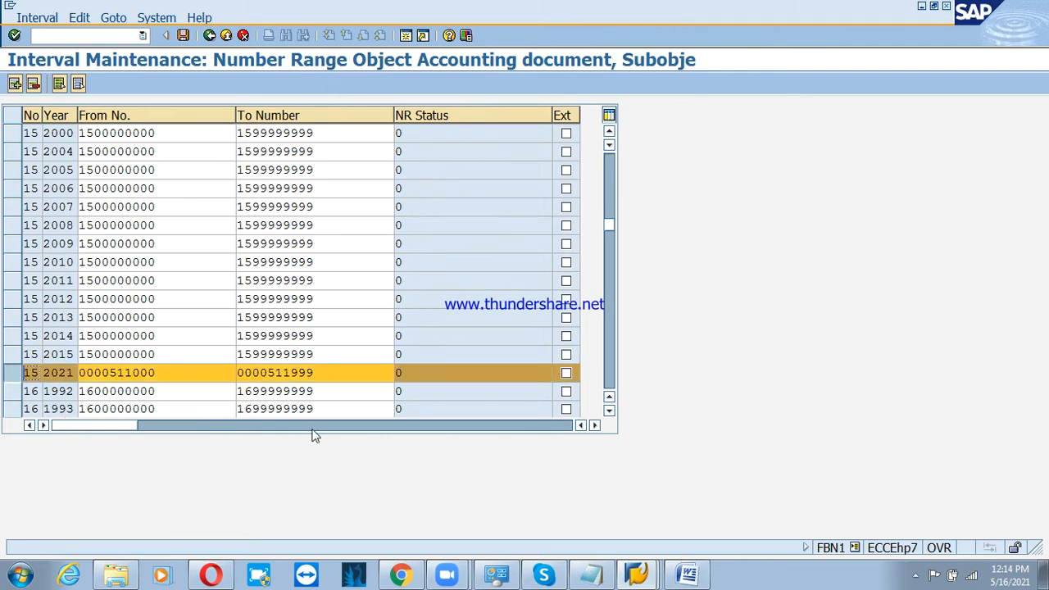
{"action": "left_click", "coordinate": [183, 35]}
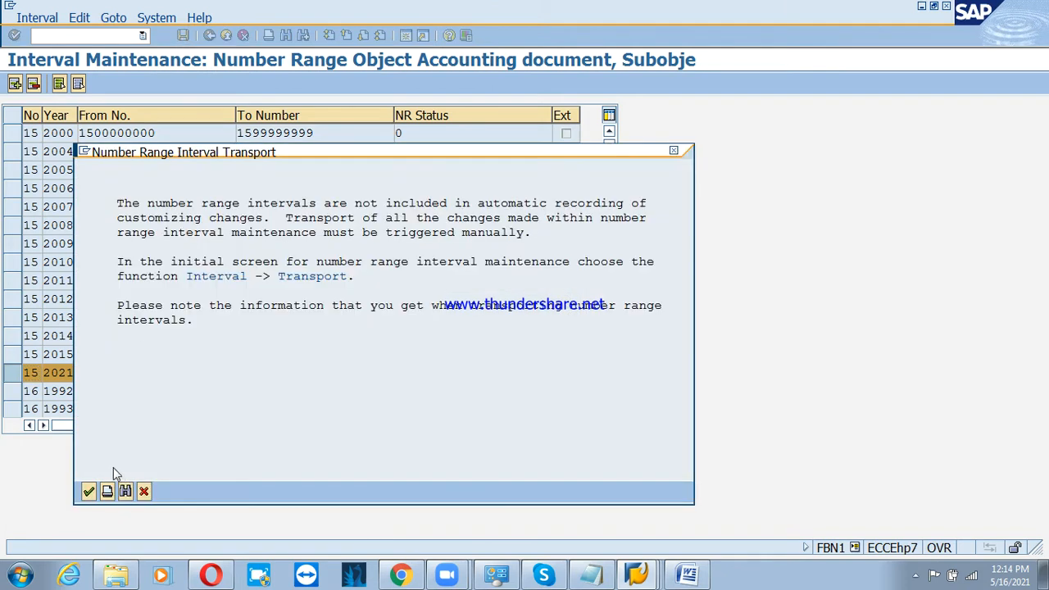
{"action": "left_click", "coordinate": [89, 491]}
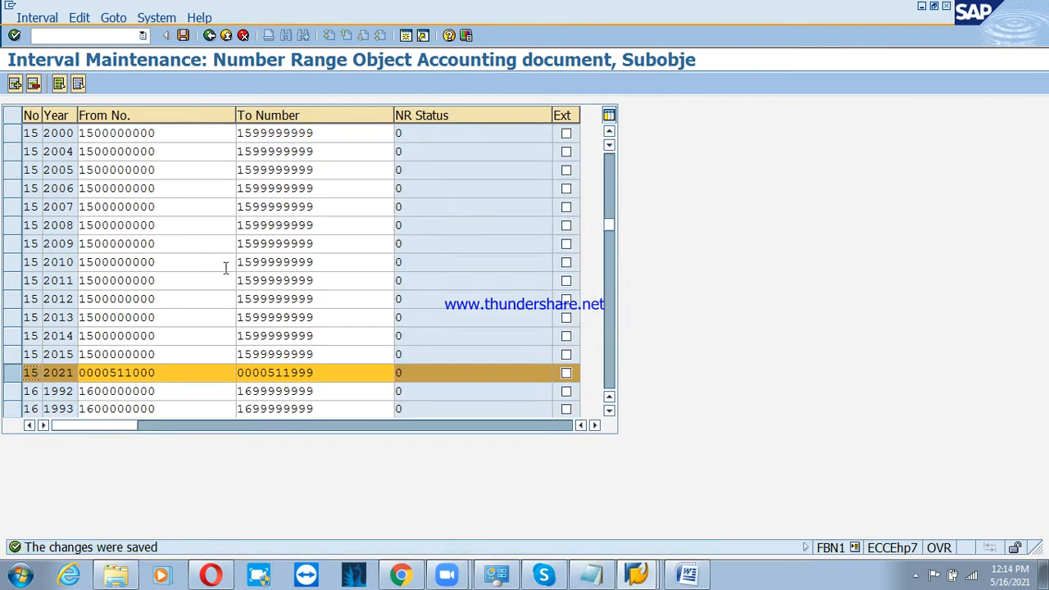
{"action": "left_click", "coordinate": [227, 36]}
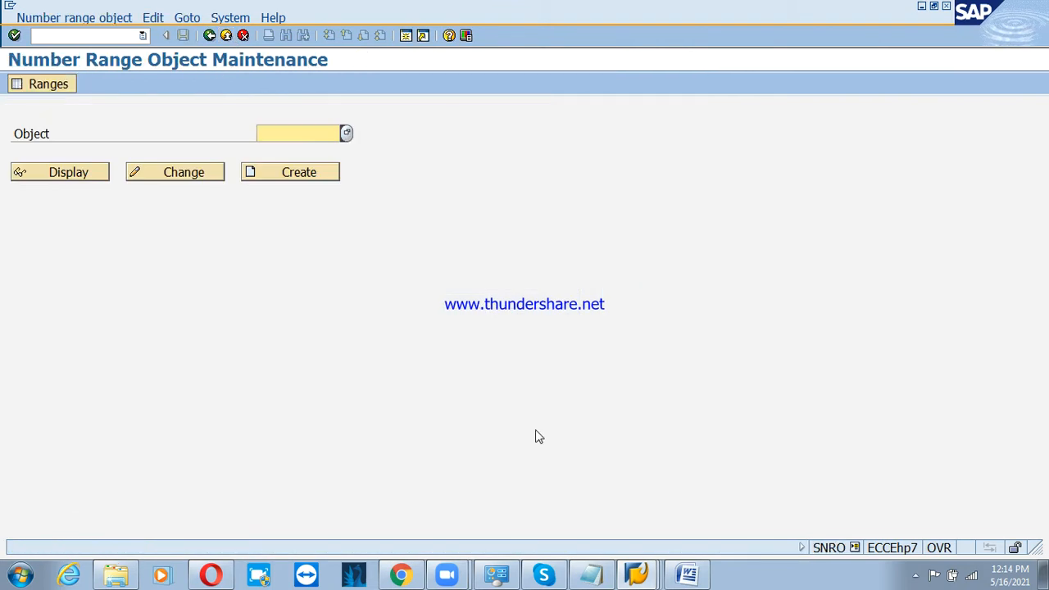
Step: Return to the cash journal session, close the number range message and post the selected vendor payment line, accepting the account notice
{"action": "left_click", "coordinate": [227, 36]}
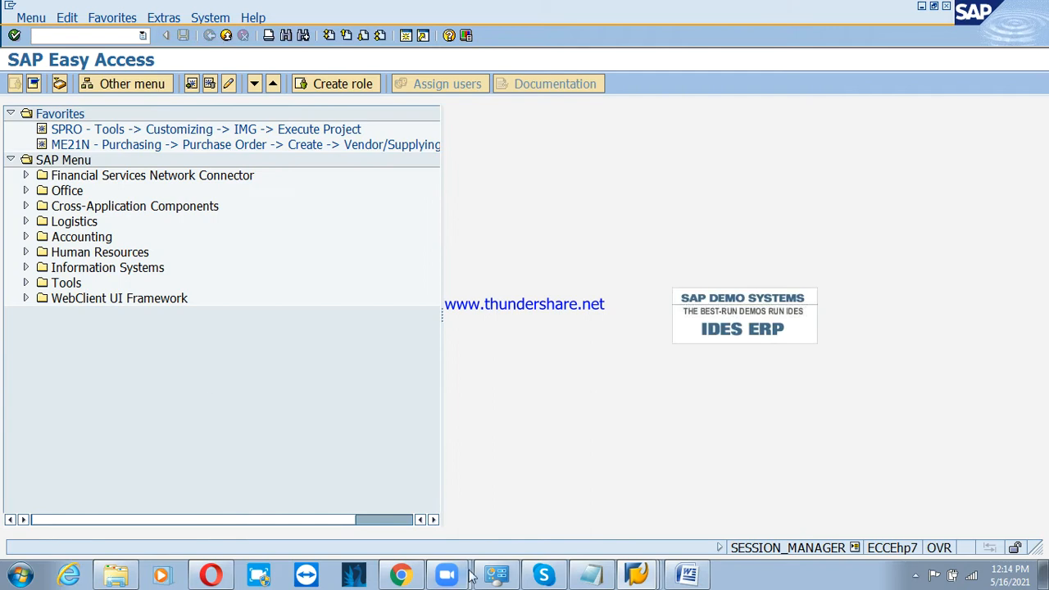
{"action": "left_click", "coordinate": [635, 577]}
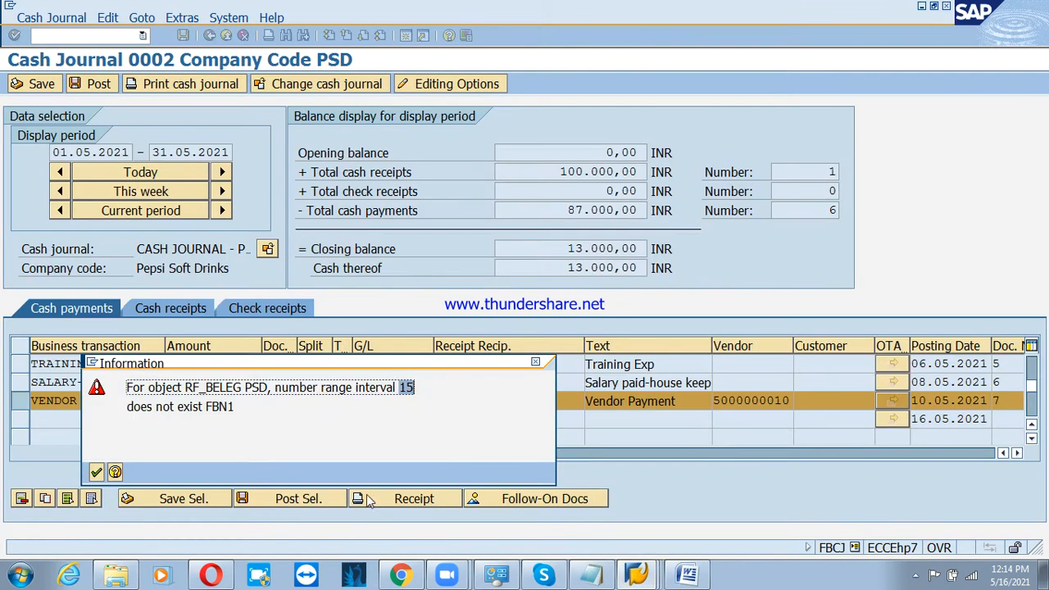
{"action": "left_click", "coordinate": [96, 471]}
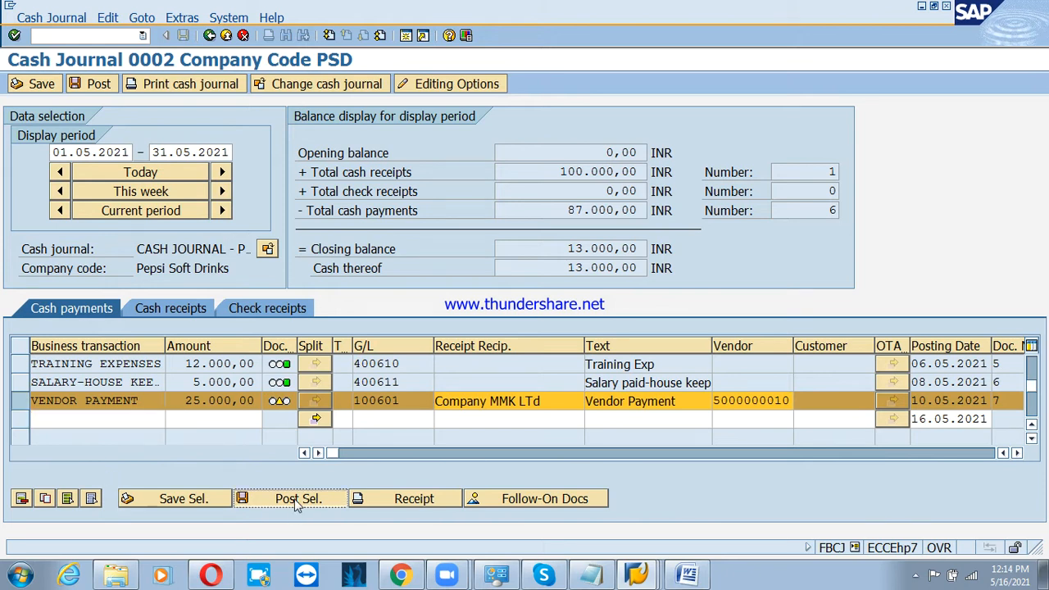
{"action": "left_click", "coordinate": [296, 499]}
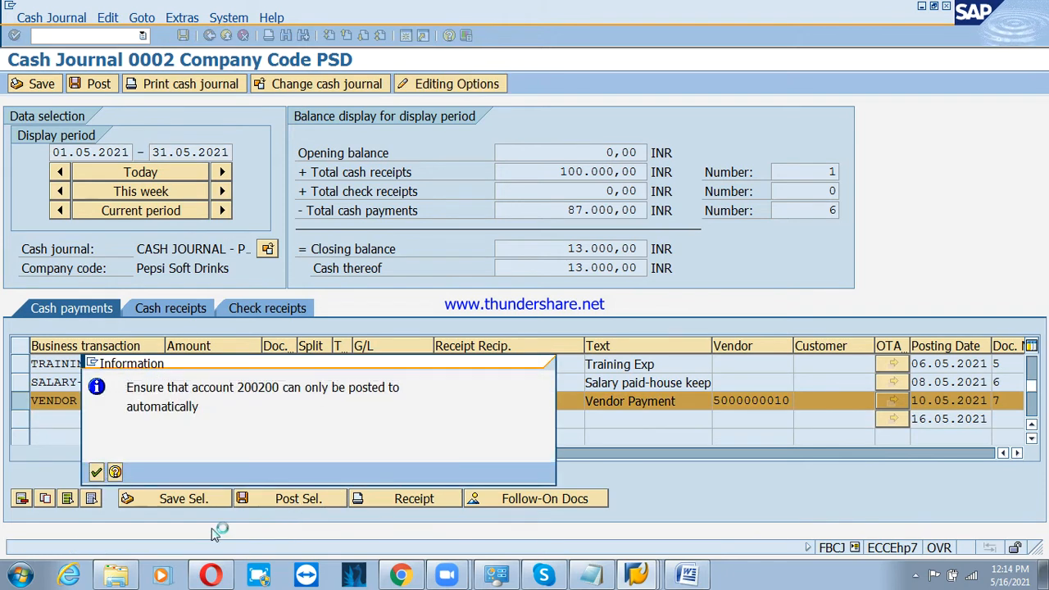
{"action": "left_click", "coordinate": [97, 472]}
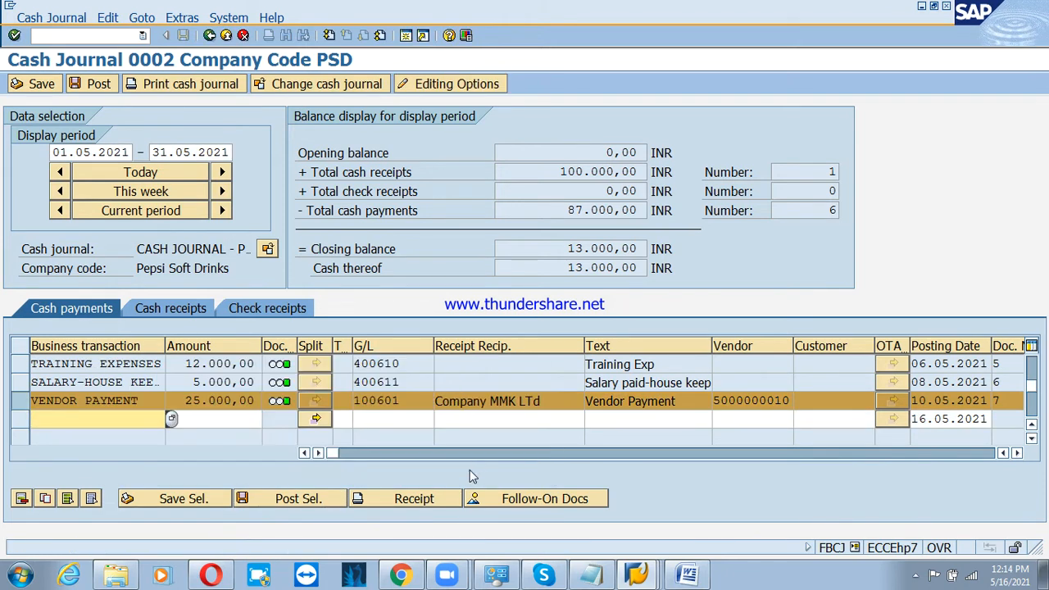
Step: Deselect the vendor payment line and examine the closing balance of the display period
{"action": "left_click_drag", "start_coordinate": [556, 253], "coordinate": [640, 248]}
{"action": "left_click", "coordinate": [564, 249]}
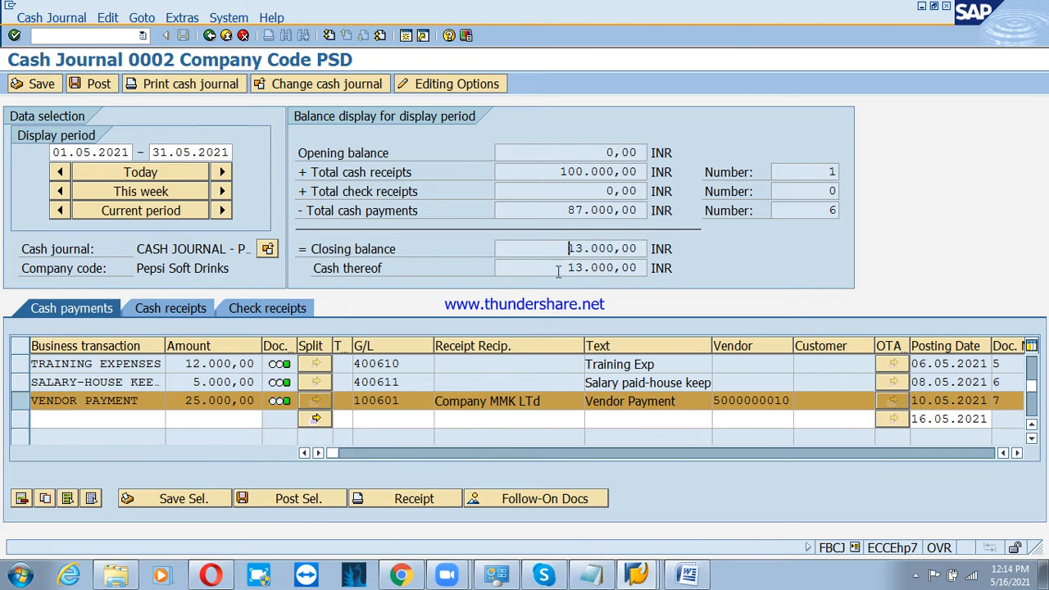
{"action": "left_click", "coordinate": [16, 403]}
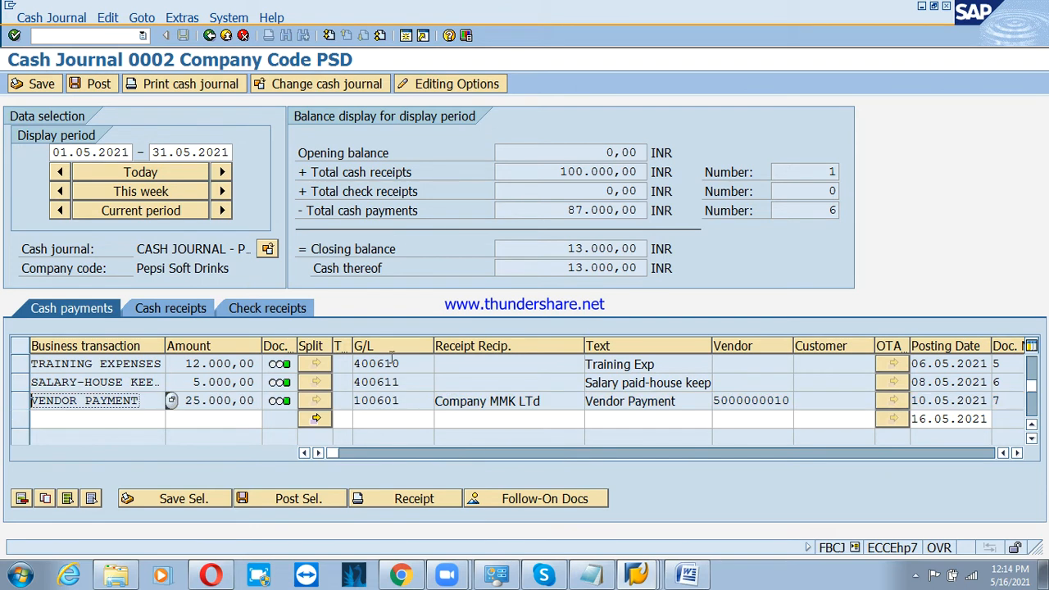
{"action": "left_click_drag", "start_coordinate": [566, 249], "coordinate": [679, 260]}
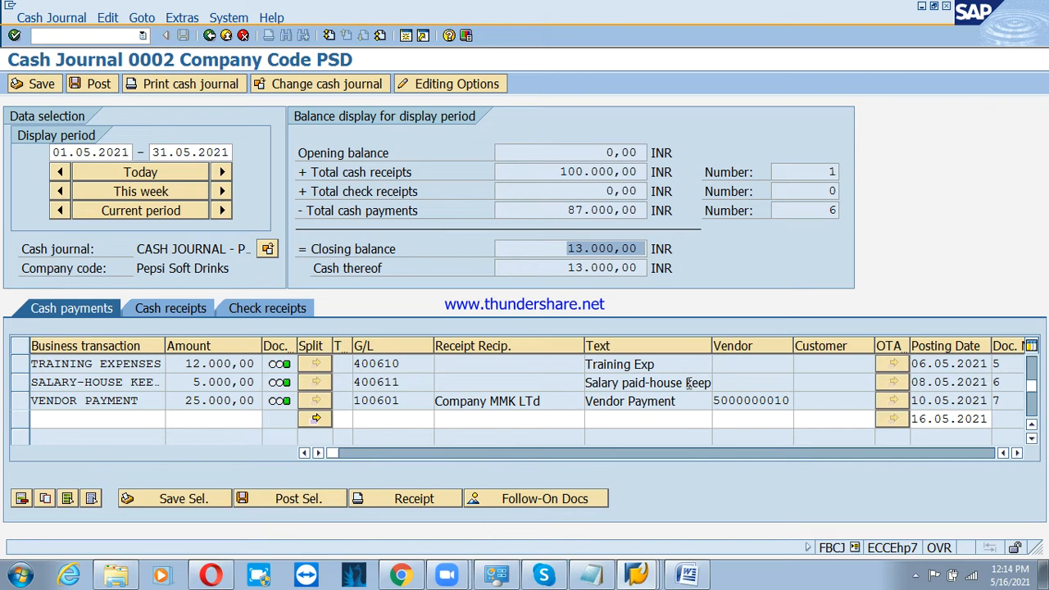
Step: Start a check receipt line with business transaction CUSTOMER PAYMENT and amount 50000
{"action": "left_click", "coordinate": [254, 315]}
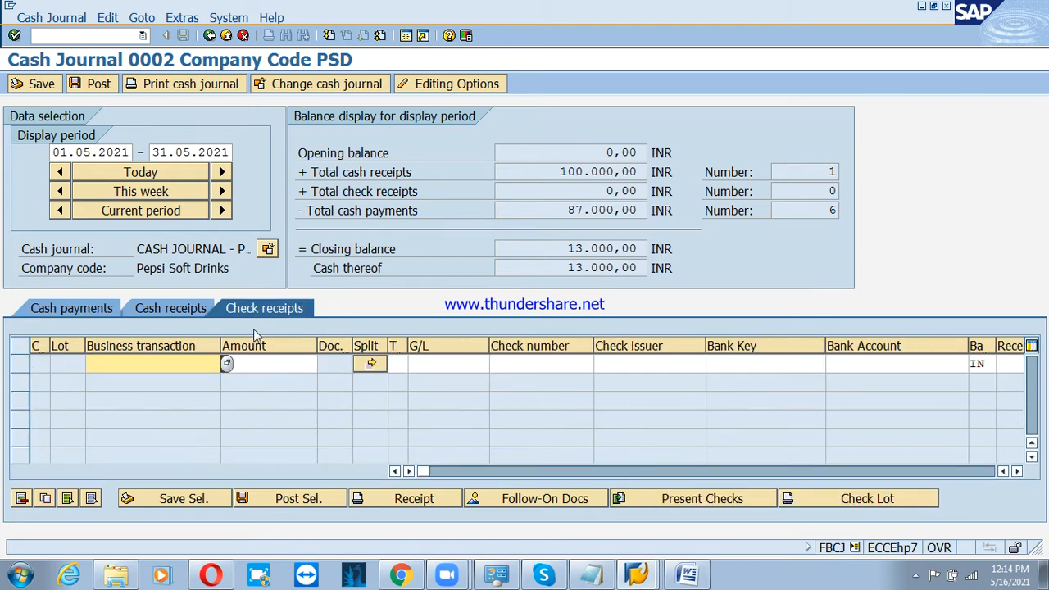
{"action": "left_click", "coordinate": [228, 363]}
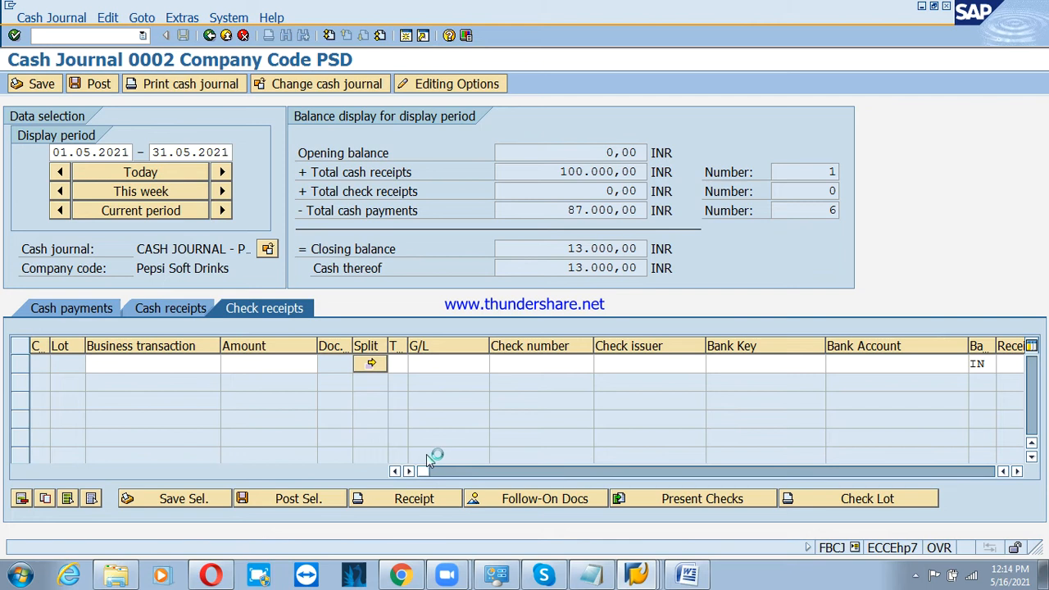
{"action": "left_click", "coordinate": [39, 540]}
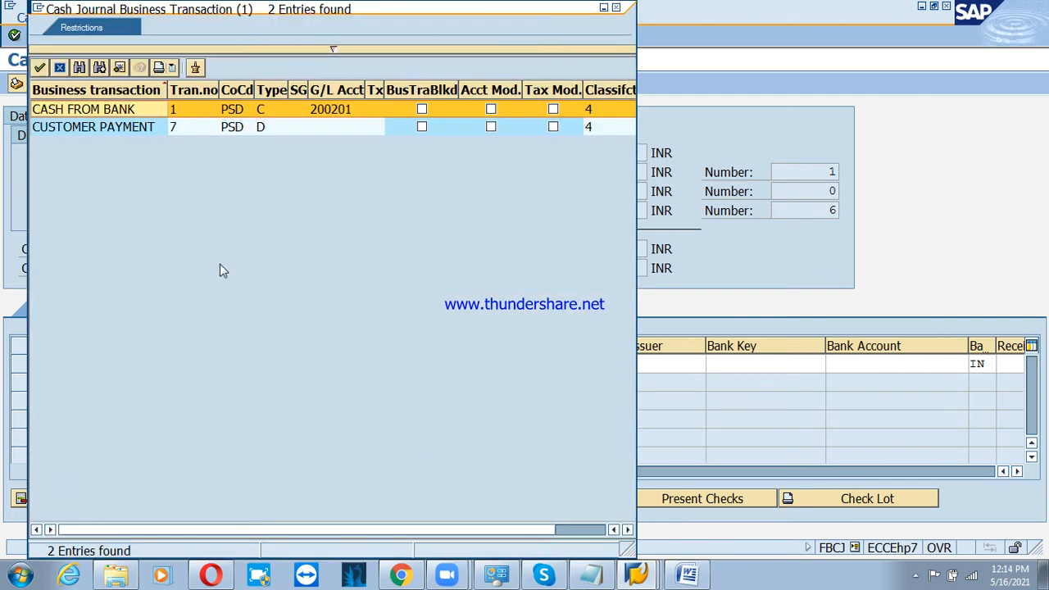
{"action": "double_click", "coordinate": [124, 129]}
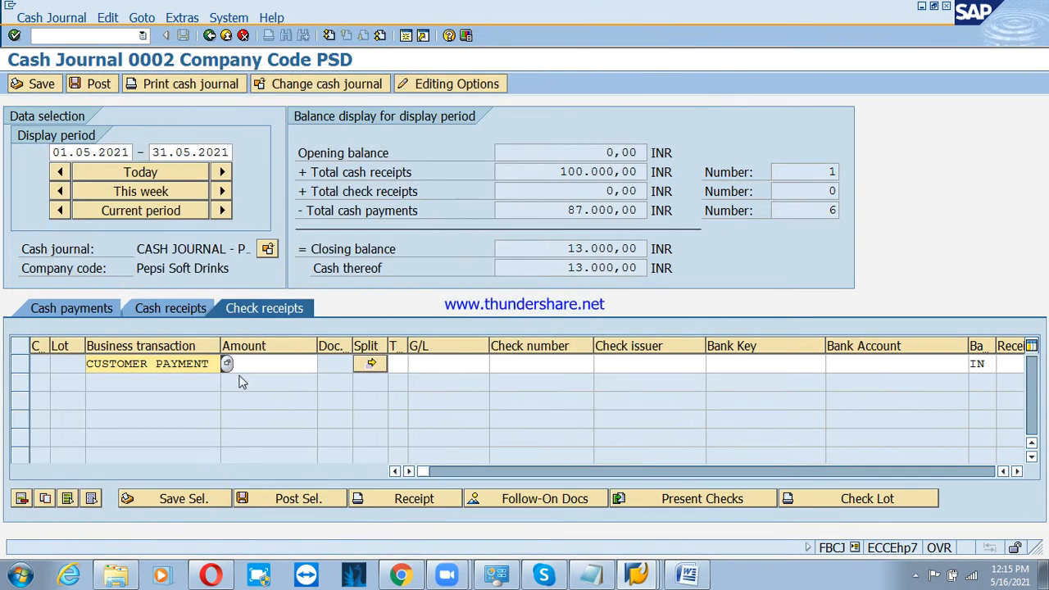
{"action": "left_click", "coordinate": [270, 363]}
{"action": "type", "text": "5"}
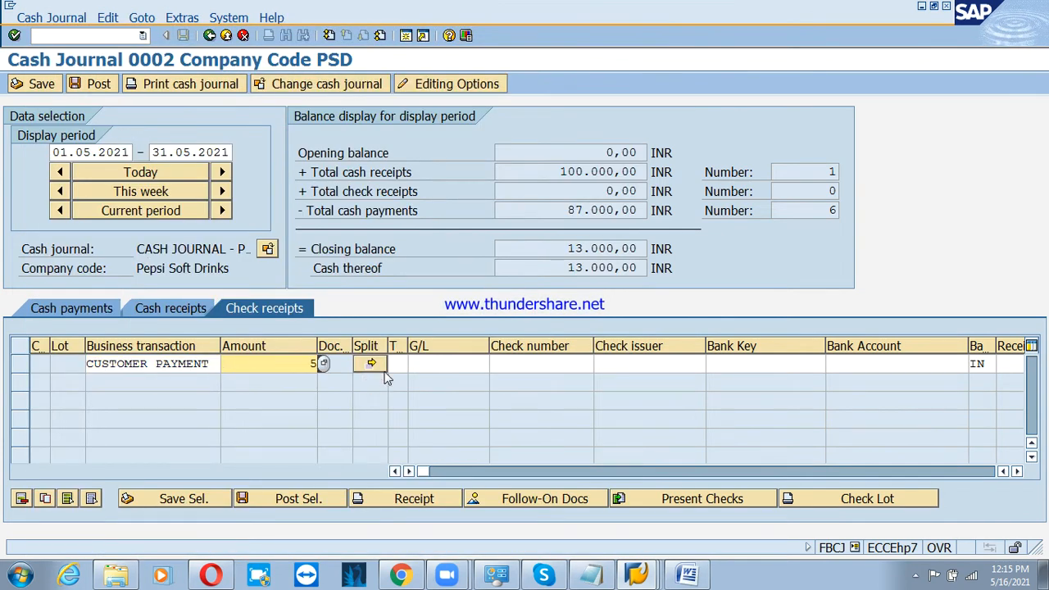
Step: Enter check number 552551 and check issuer Customer in the check receipt line
{"action": "key", "text": "Tab"}
{"action": "key", "text": "Tab"}
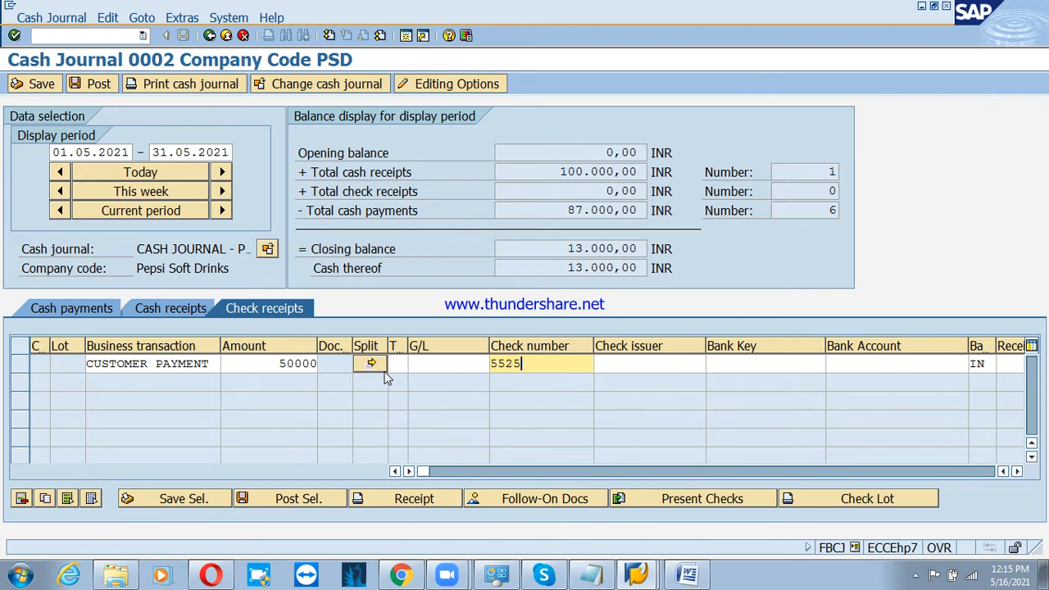
{"action": "key", "text": "Tab"}
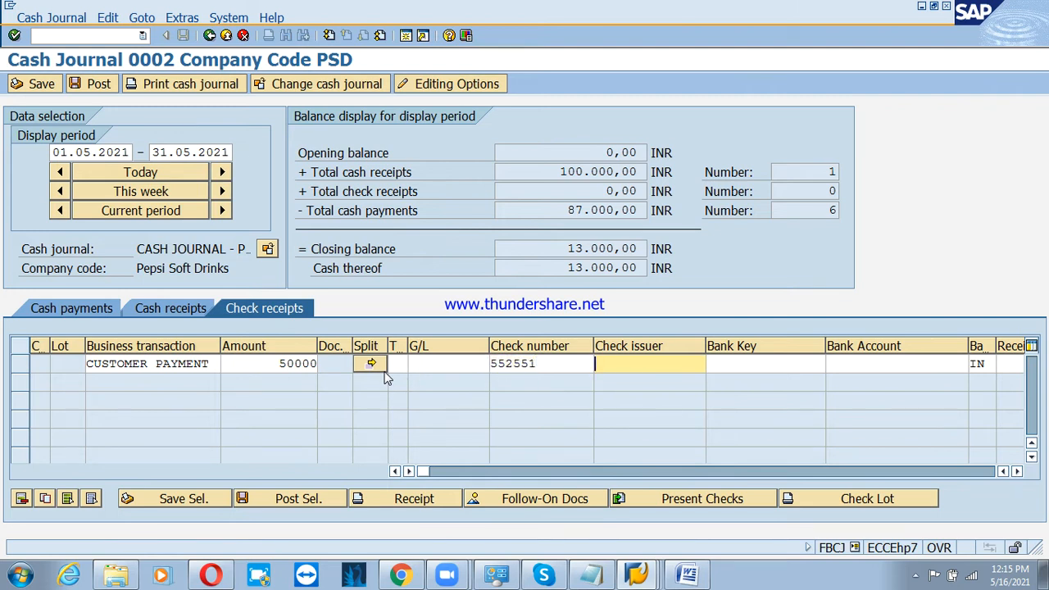
{"action": "type", "text": "Customer"}
{"action": "key", "text": "Tab"}
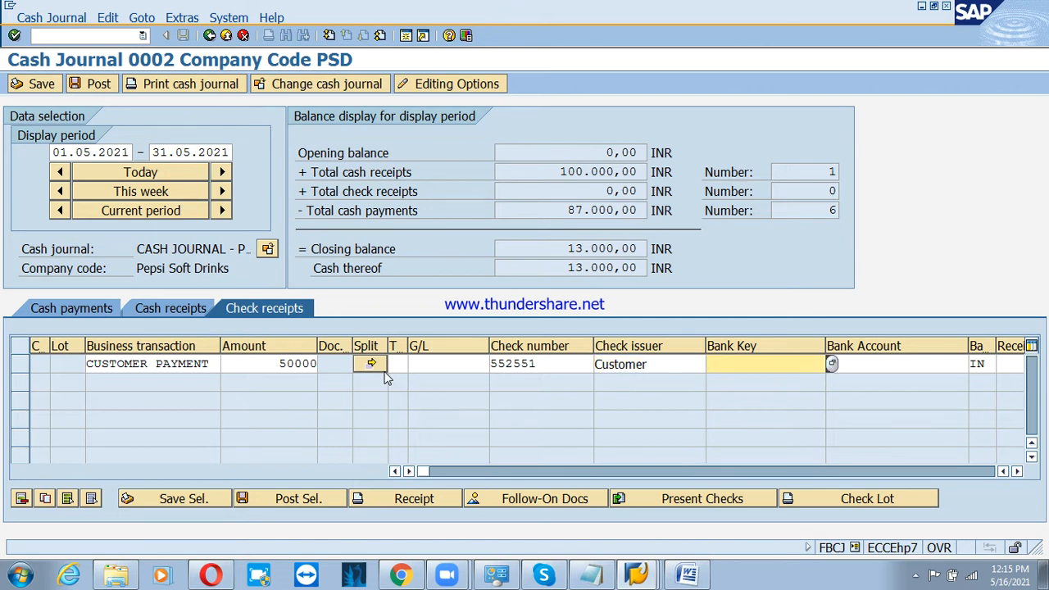
Step: Enter the text Customer payment in the check receipt line, leaving bank account and receipt recipient empty
{"action": "key", "text": "Tab"}
{"action": "key", "text": "Tab"}
{"action": "key", "text": "Tab"}
{"action": "key", "text": "Tab"}
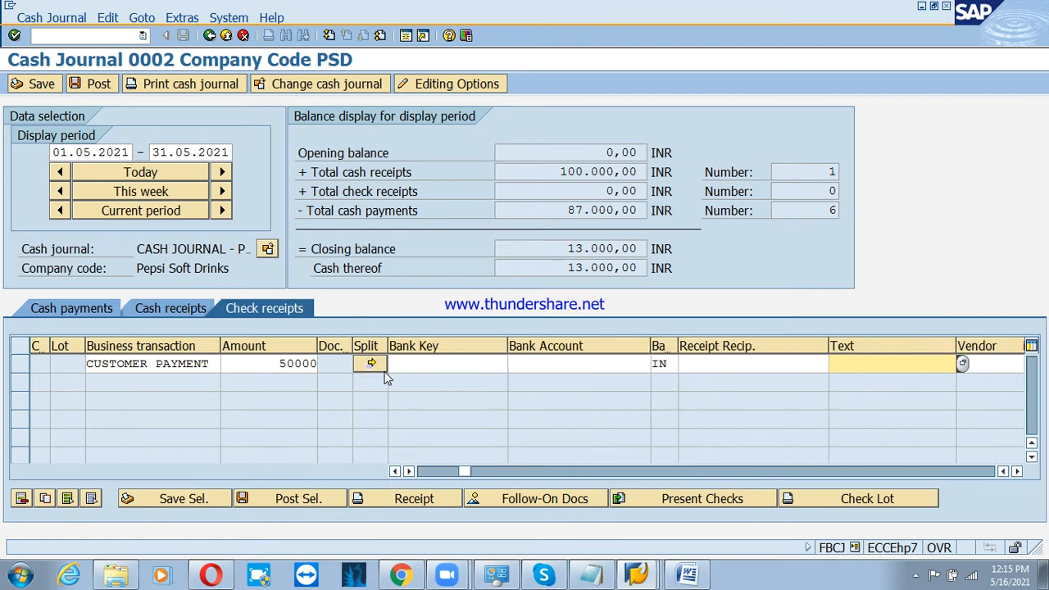
{"action": "key", "text": "Tab"}
{"action": "key", "text": "shift+Tab"}
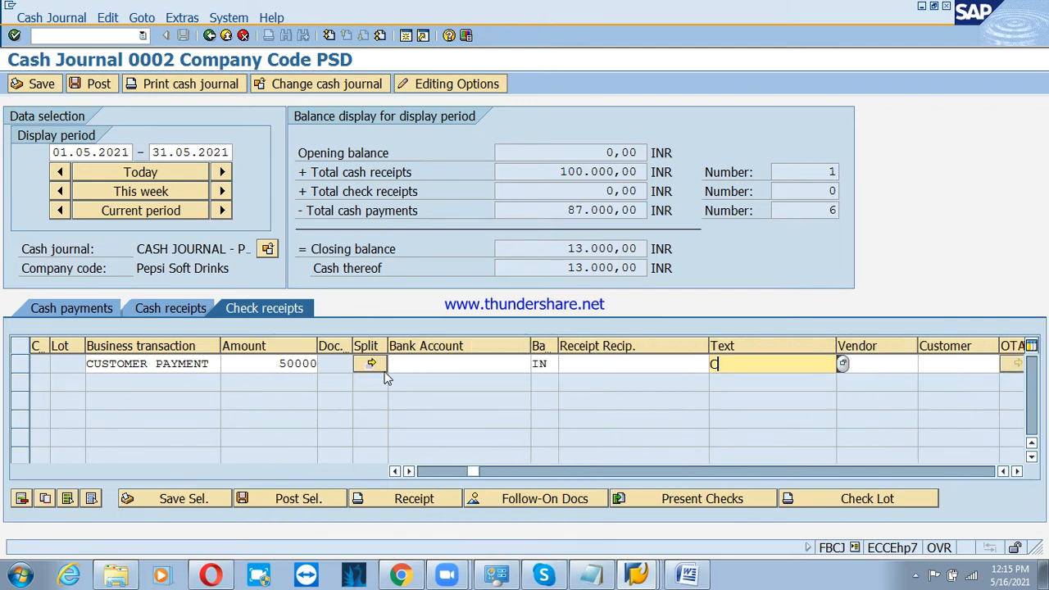
{"action": "type", "text": "Customer paym"}
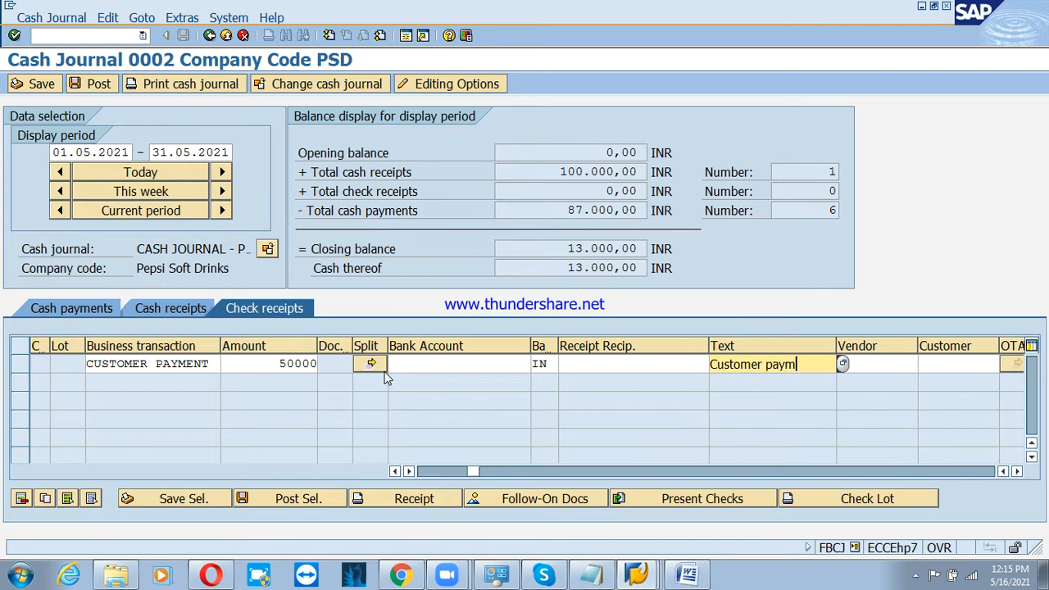
{"action": "type", "text": "ent"}
Step: Look up the customers of company code PSD, assign JUEW INDIA to the check receipt and validate the line
{"action": "key", "text": "Tab"}
{"action": "key", "text": "Tab"}
{"action": "key", "text": "Return"}
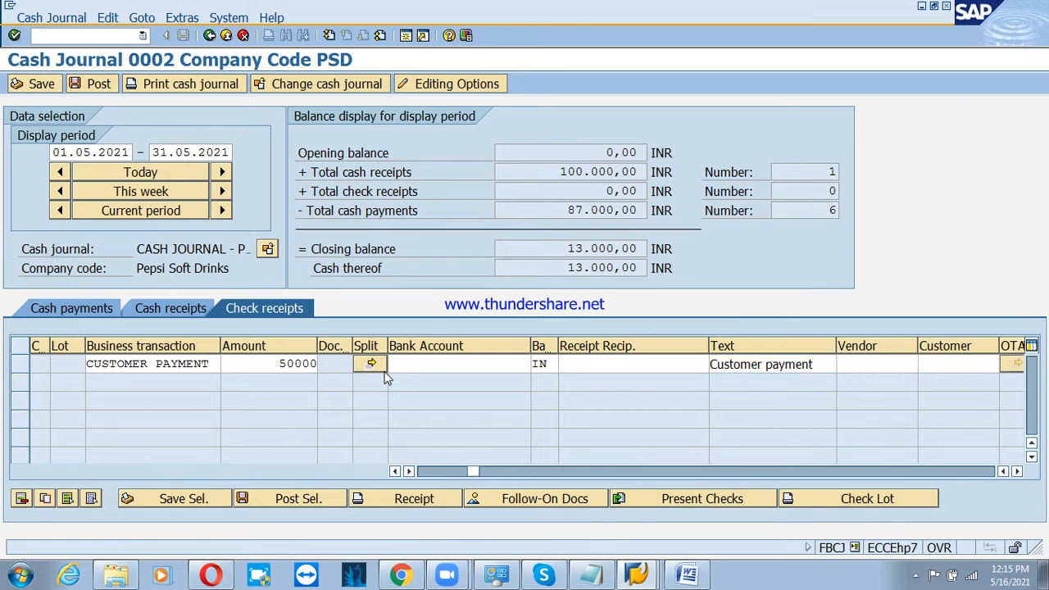
{"action": "key", "text": "F4"}
{"action": "key", "text": "Return"}
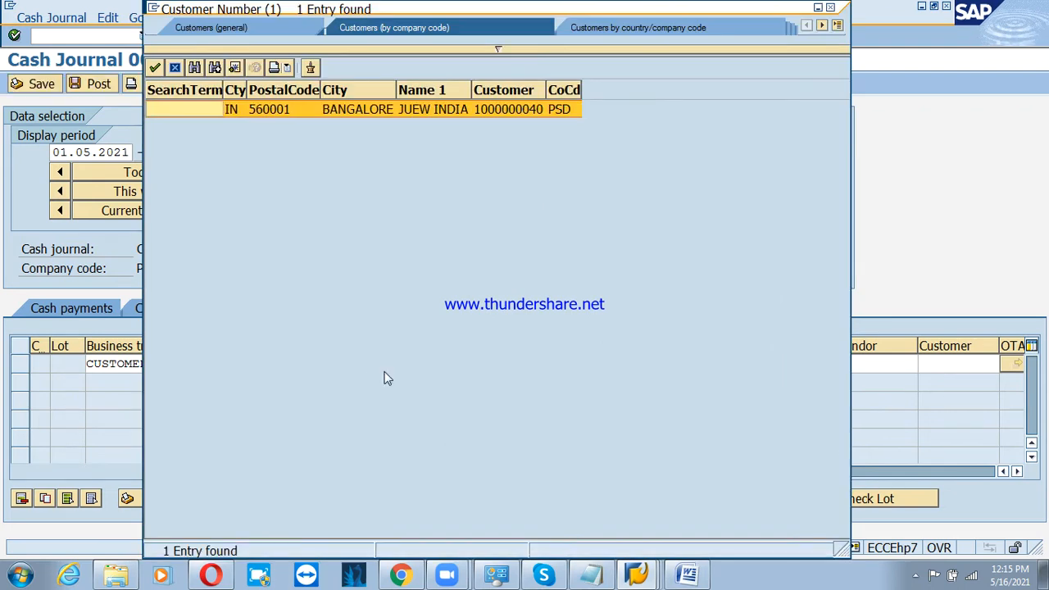
{"action": "key", "text": "Return"}
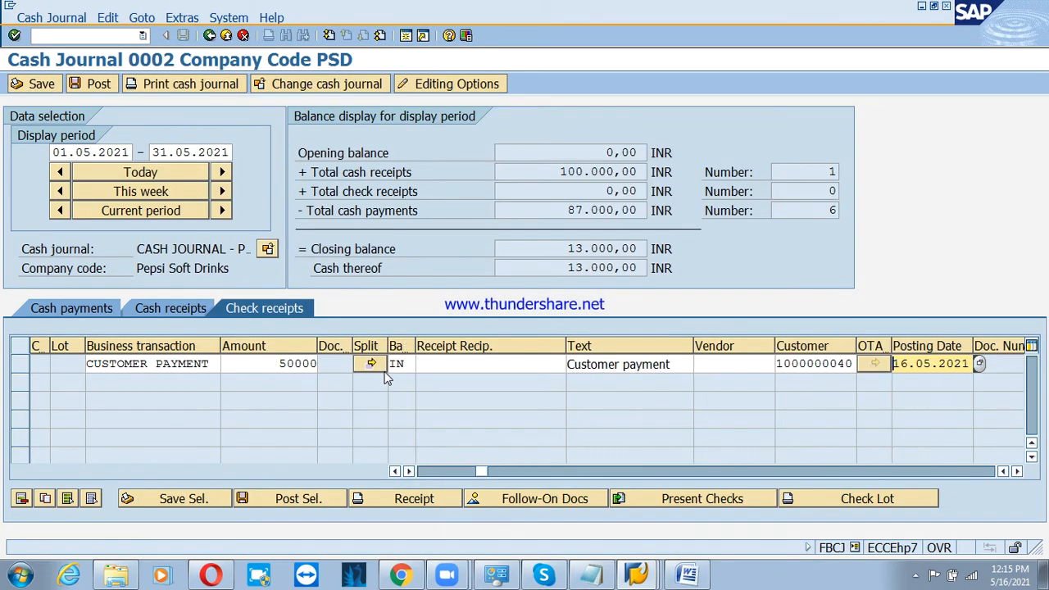
{"action": "key", "text": "Return"}
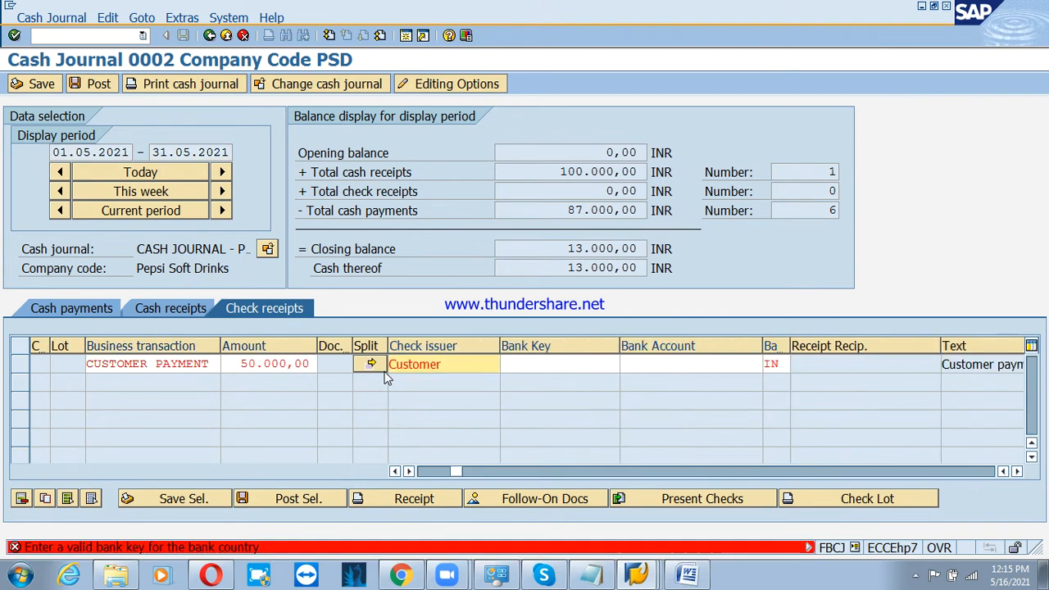
Step: Look up the banks of country IN, assign bank key 1234 to the check receipt and validate the line
{"action": "key", "text": "Tab"}
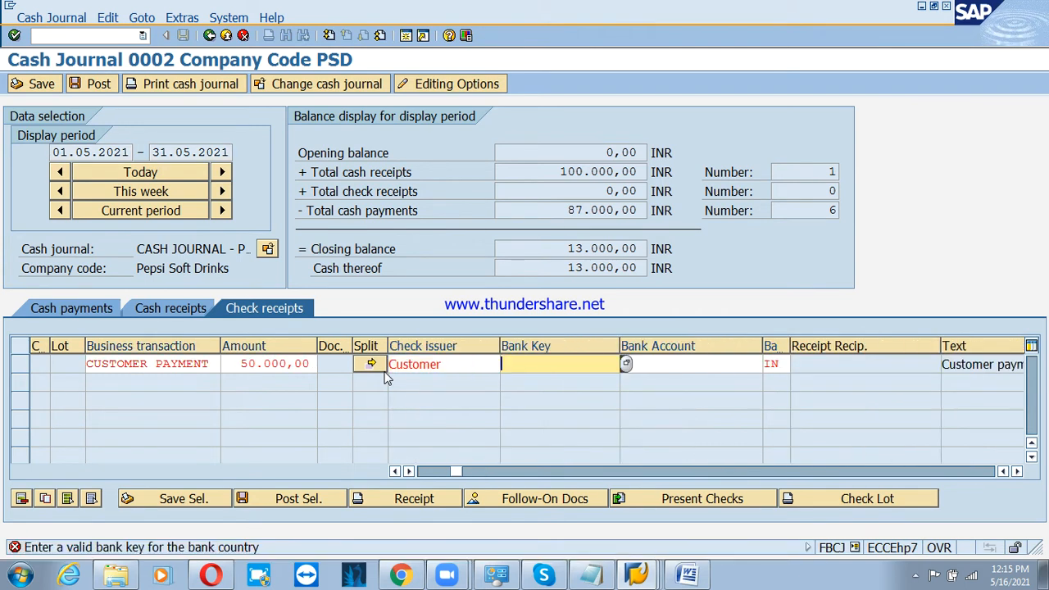
{"action": "key", "text": "F4"}
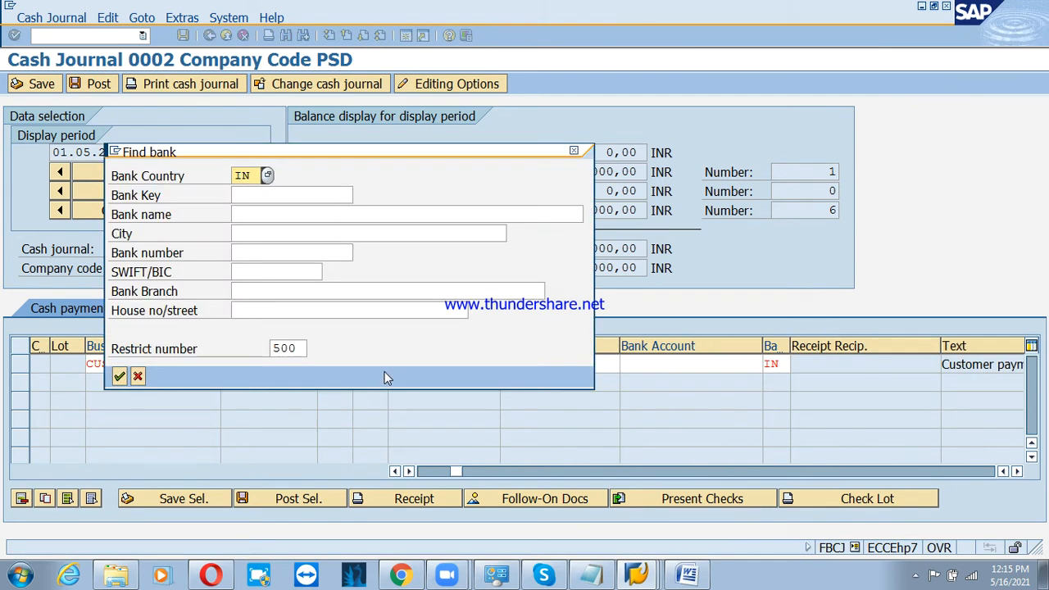
{"action": "key", "text": "Return"}
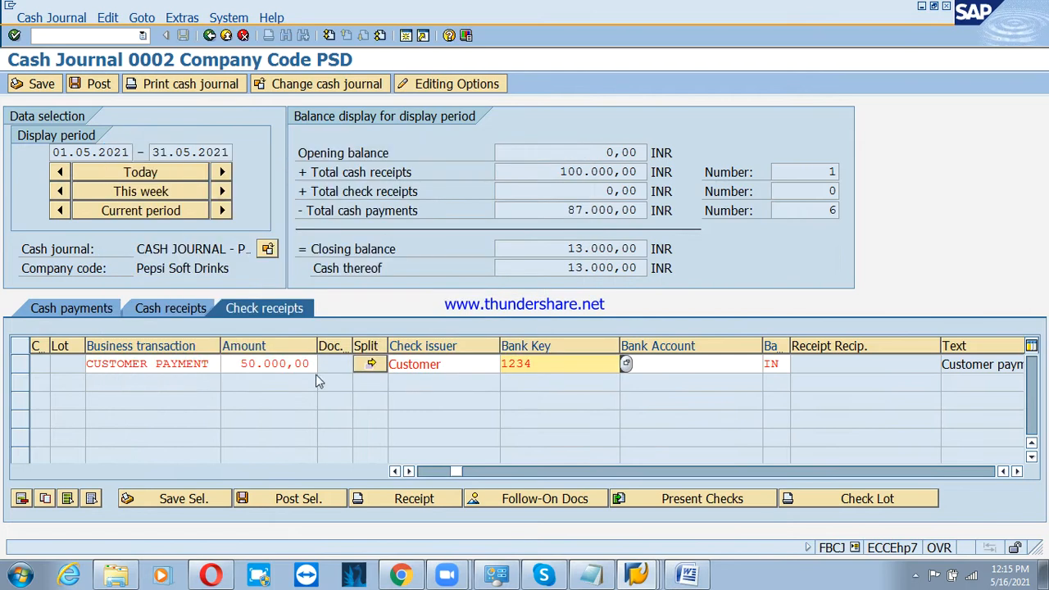
{"action": "key", "text": "Return"}
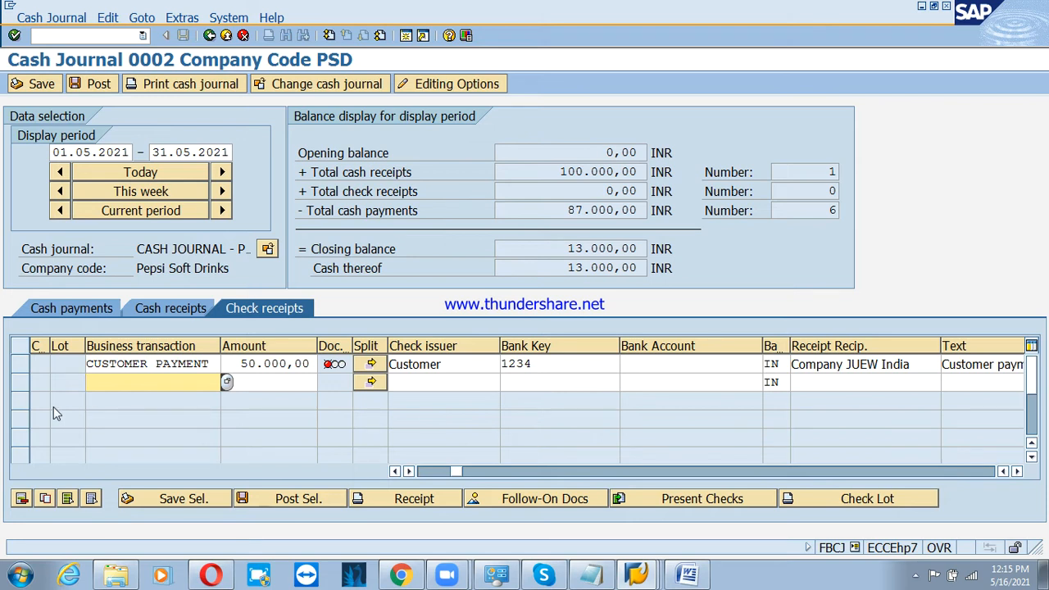
Step: Select the customer payment check receipt line, save and post it, and accept the resulting notice
{"action": "left_click", "coordinate": [435, 474]}
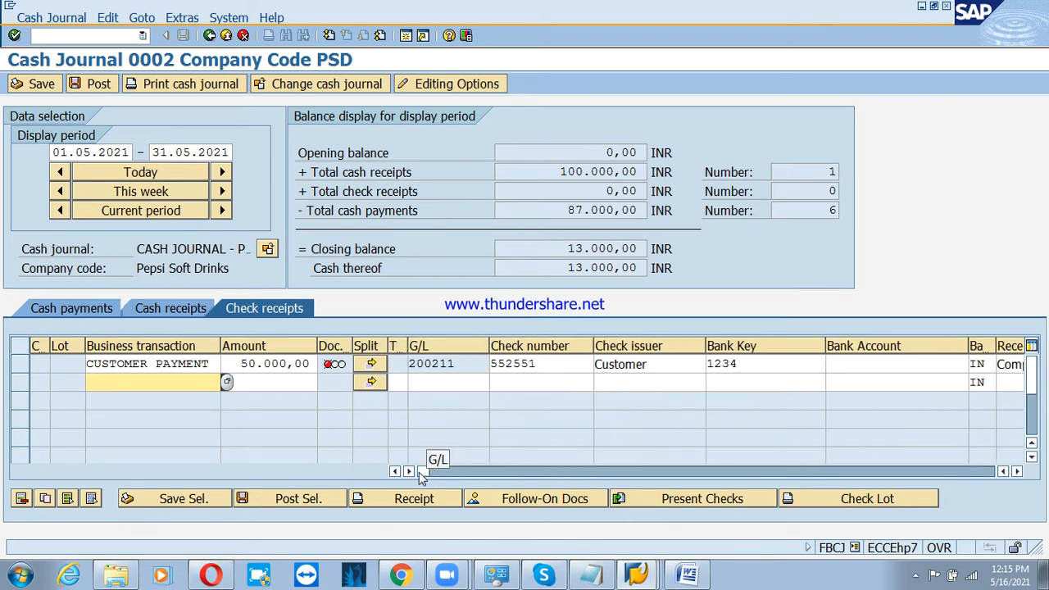
{"action": "left_click", "coordinate": [26, 369]}
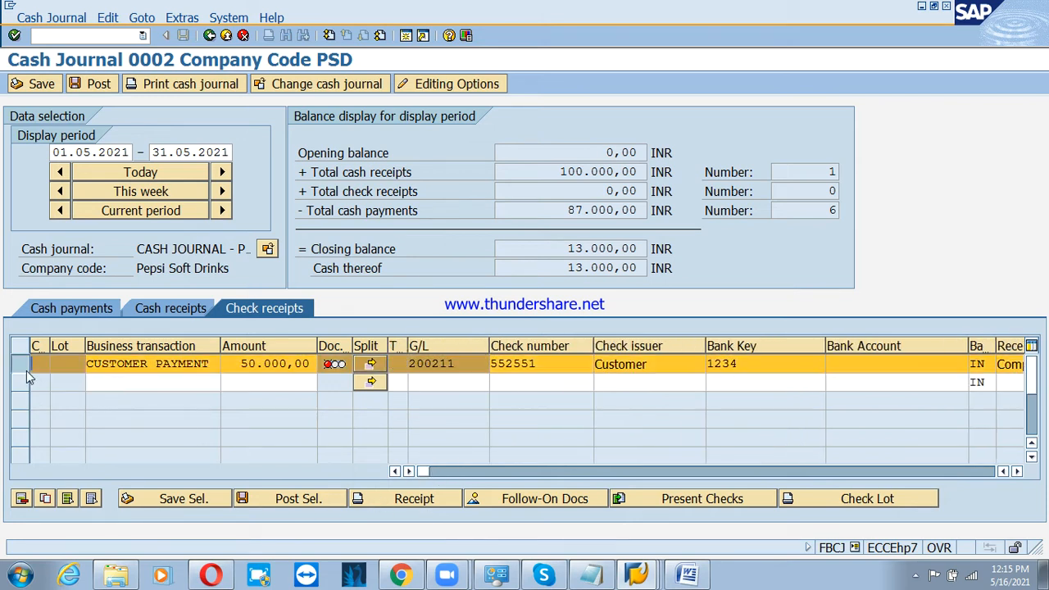
{"action": "left_click", "coordinate": [171, 501]}
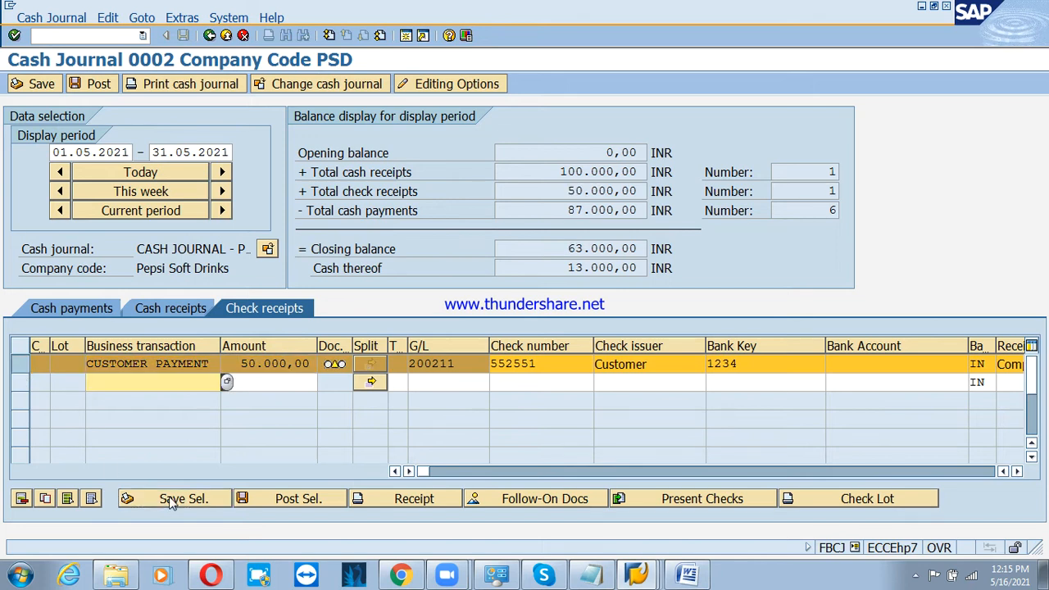
{"action": "left_click", "coordinate": [273, 498]}
{"action": "left_click", "coordinate": [97, 472]}
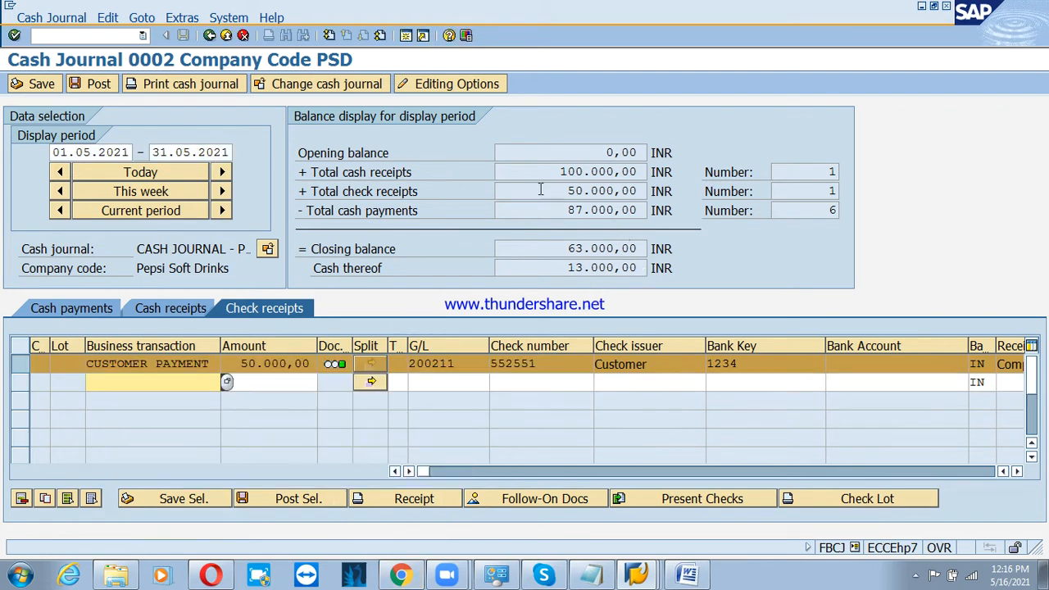
Step: Examine the check receipt total, cash payment total and closing balance, and return to the cash payments list
{"action": "left_click_drag", "start_coordinate": [549, 191], "coordinate": [656, 190]}
{"action": "left_click", "coordinate": [653, 191]}
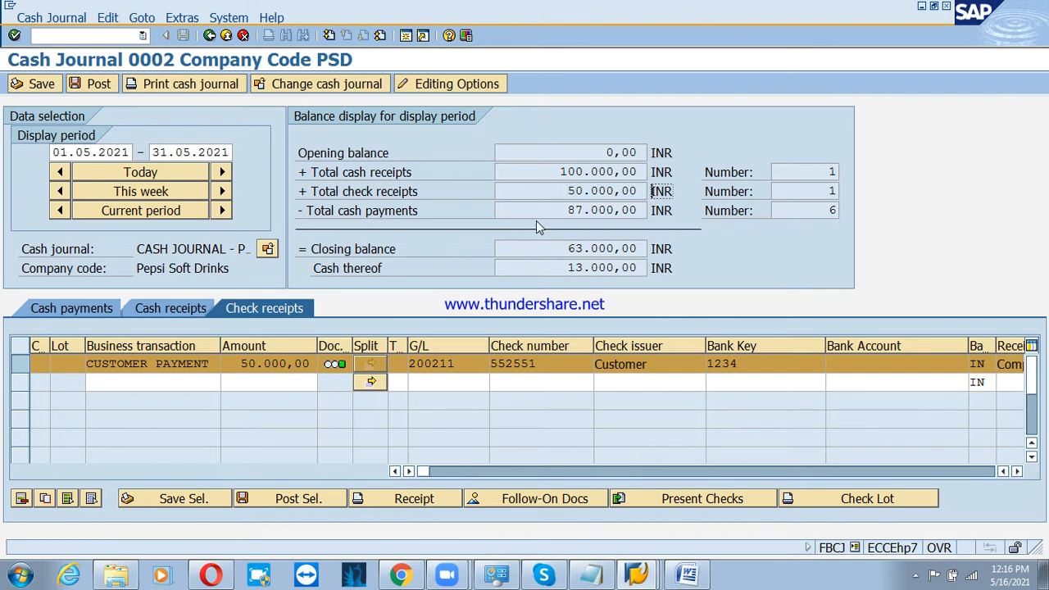
{"action": "left_click_drag", "start_coordinate": [549, 218], "coordinate": [649, 222]}
{"action": "left_click", "coordinate": [649, 222]}
{"action": "double_click", "coordinate": [649, 222]}
{"action": "left_click", "coordinate": [95, 453]}
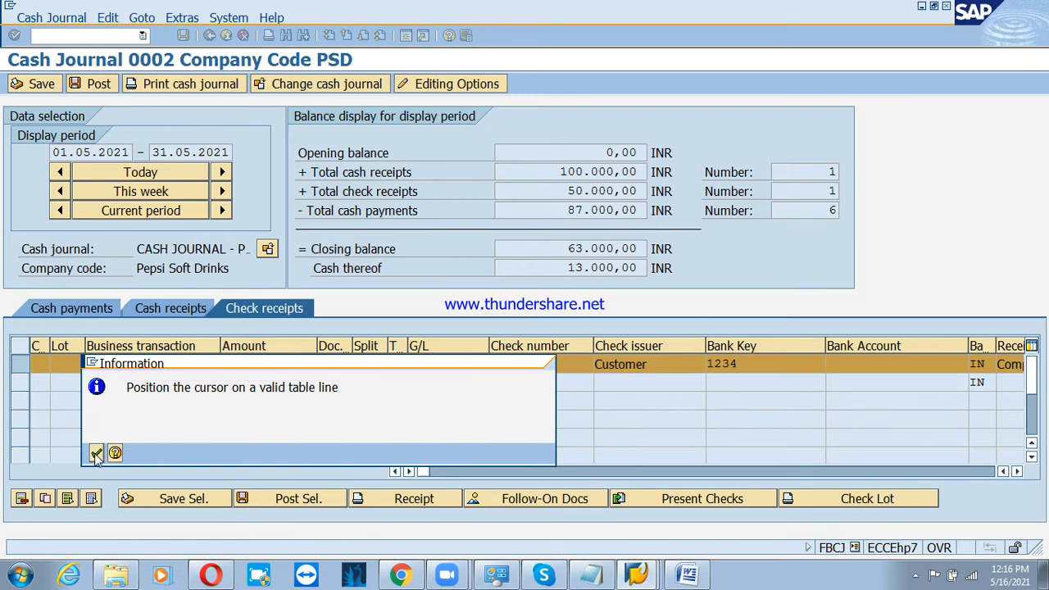
{"action": "left_click_drag", "start_coordinate": [559, 249], "coordinate": [643, 248]}
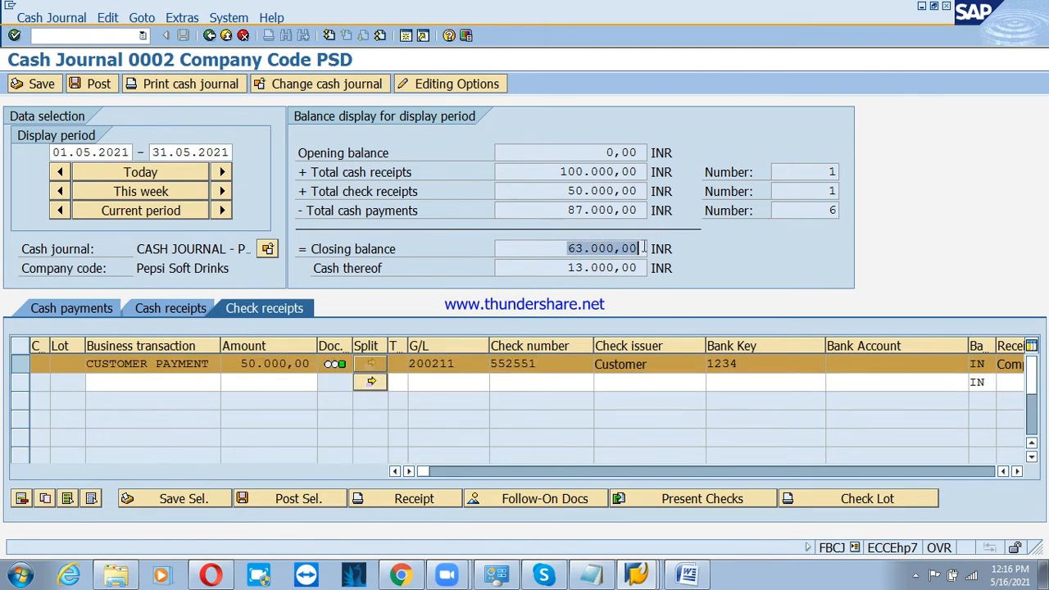
{"action": "left_click", "coordinate": [645, 248]}
{"action": "left_click", "coordinate": [47, 307]}
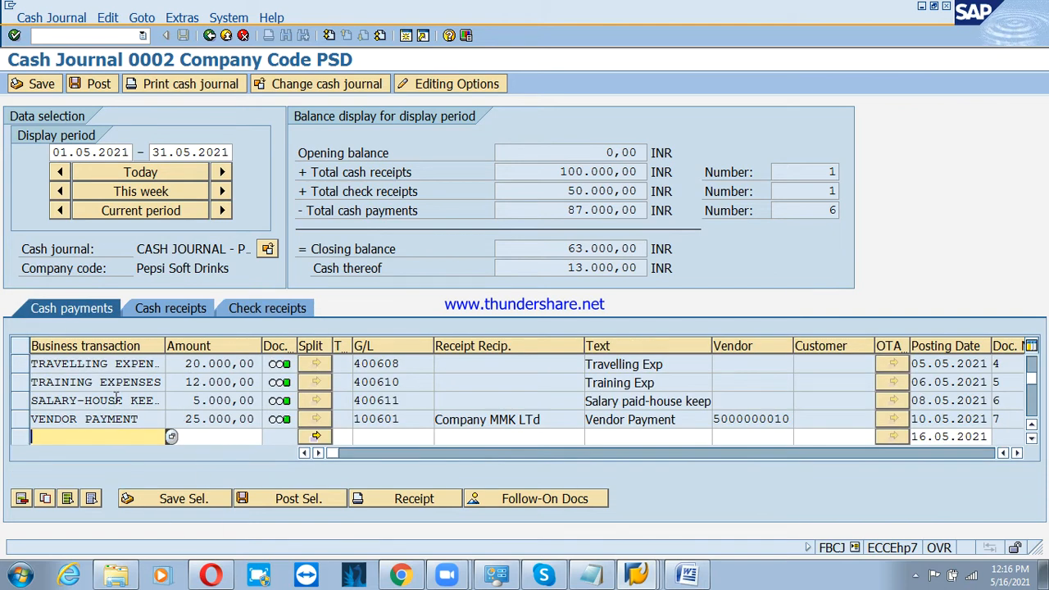
Step: Widen the Business transaction column to show full names and narrow the Receipt Recip. column in the cash payments list
{"action": "scroll", "coordinate": [83, 392], "scroll_direction": "up", "scroll_amount": 2}
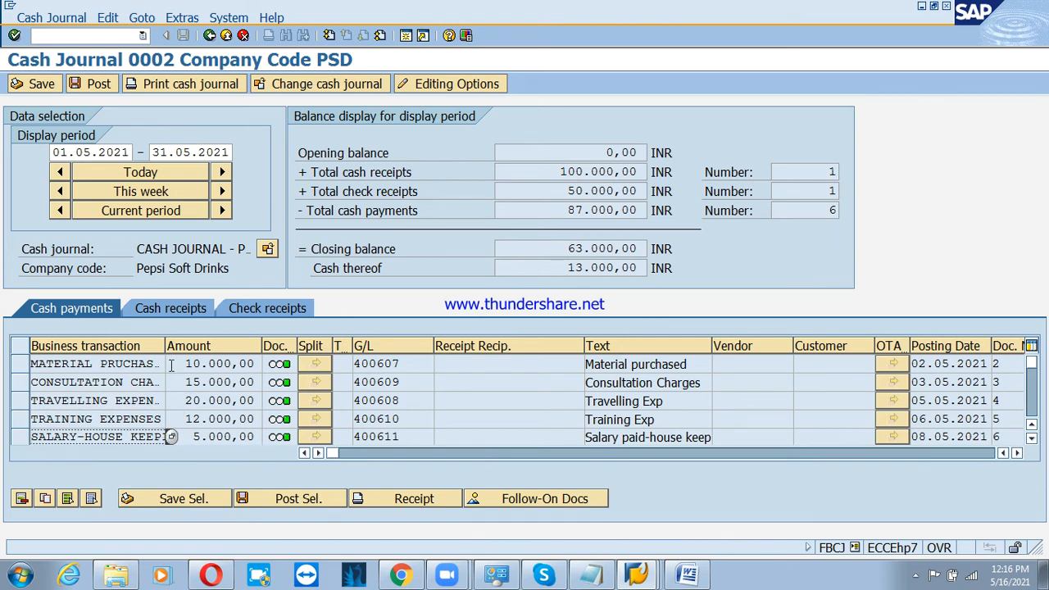
{"action": "left_click_drag", "start_coordinate": [170, 345], "coordinate": [189, 345]}
{"action": "left_click", "coordinate": [210, 401]}
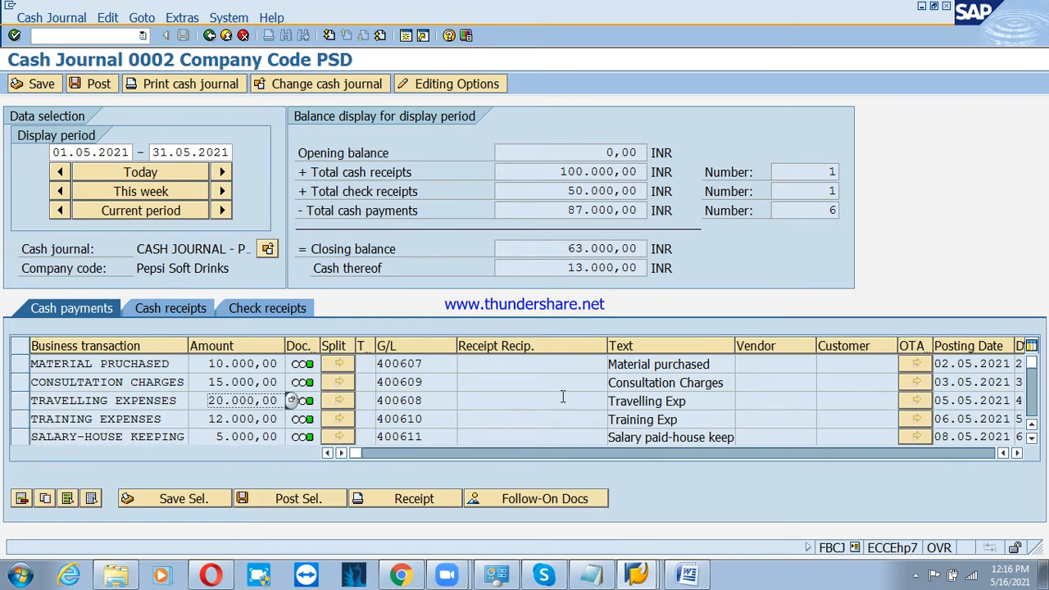
{"action": "left_click_drag", "start_coordinate": [607, 345], "coordinate": [577, 346]}
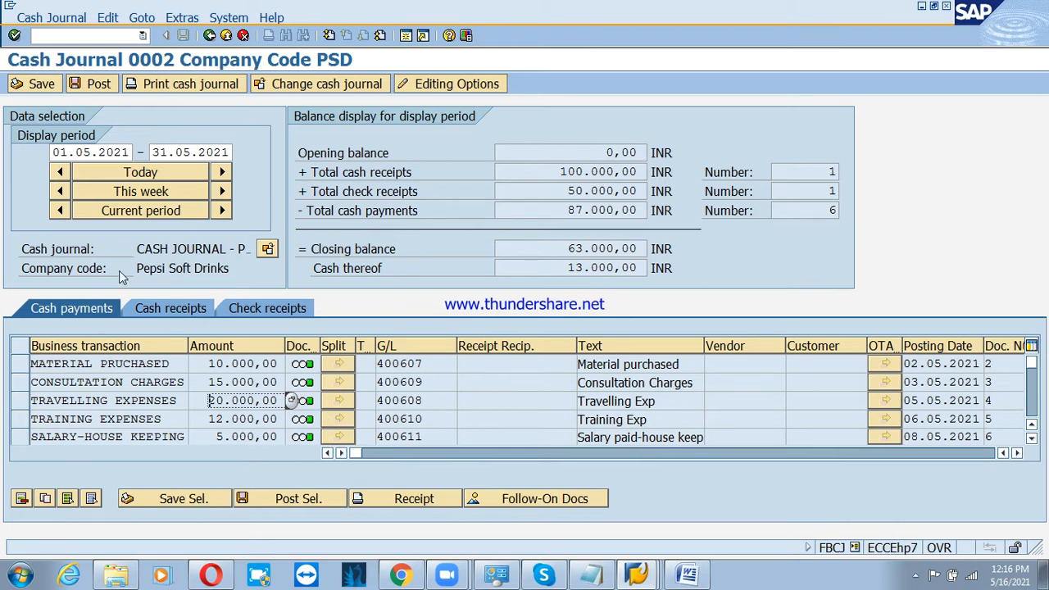
Step: Reverse the posted training expenses payment of 12.000,00, using reversal reason 01 (Reversal in current period) and posting date 06.05.2021
{"action": "left_click", "coordinate": [23, 426]}
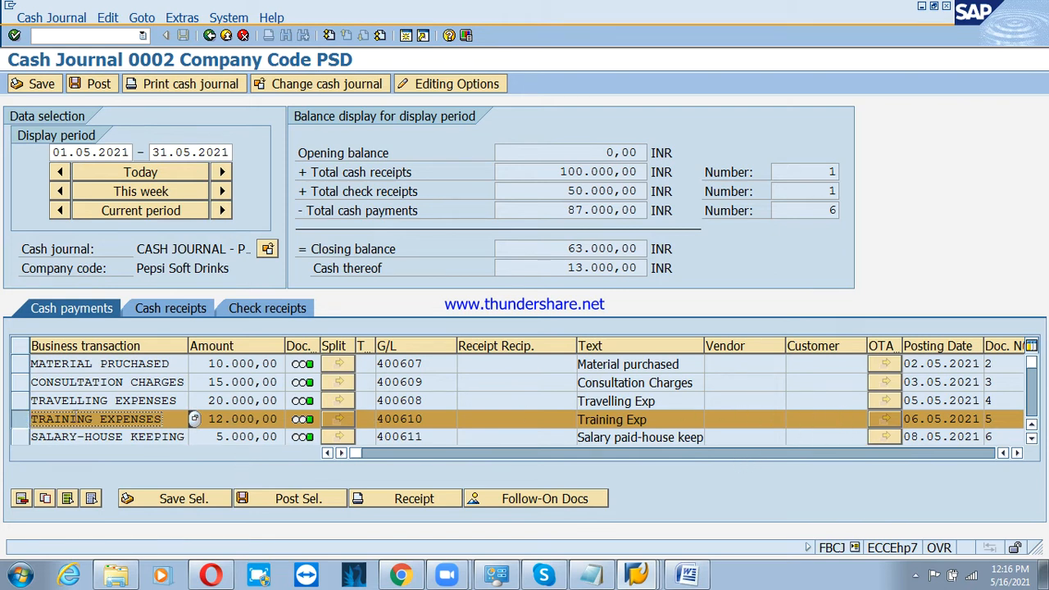
{"action": "left_click", "coordinate": [108, 20]}
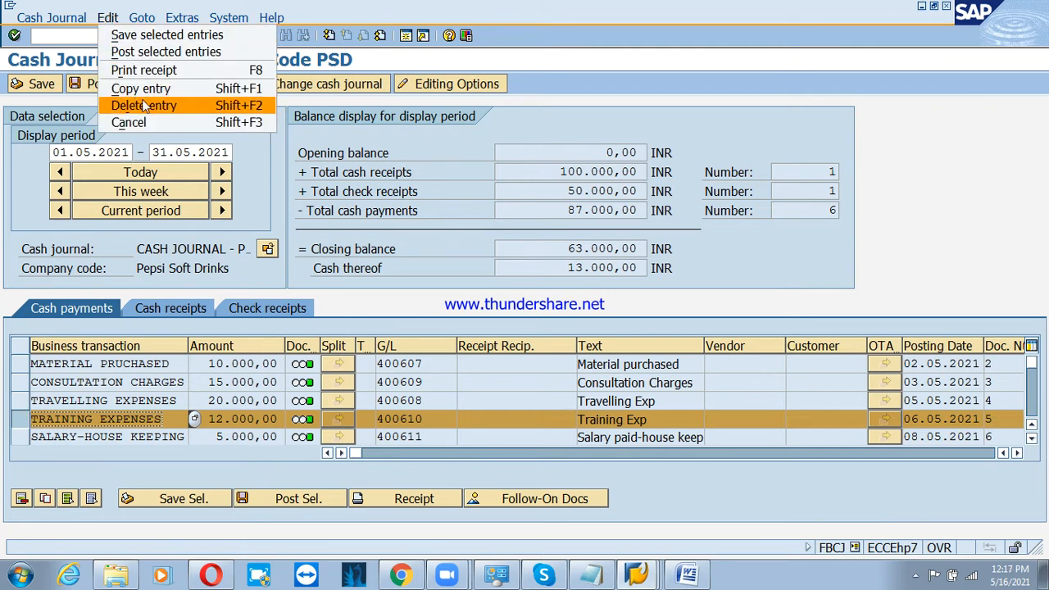
{"action": "left_click", "coordinate": [166, 107]}
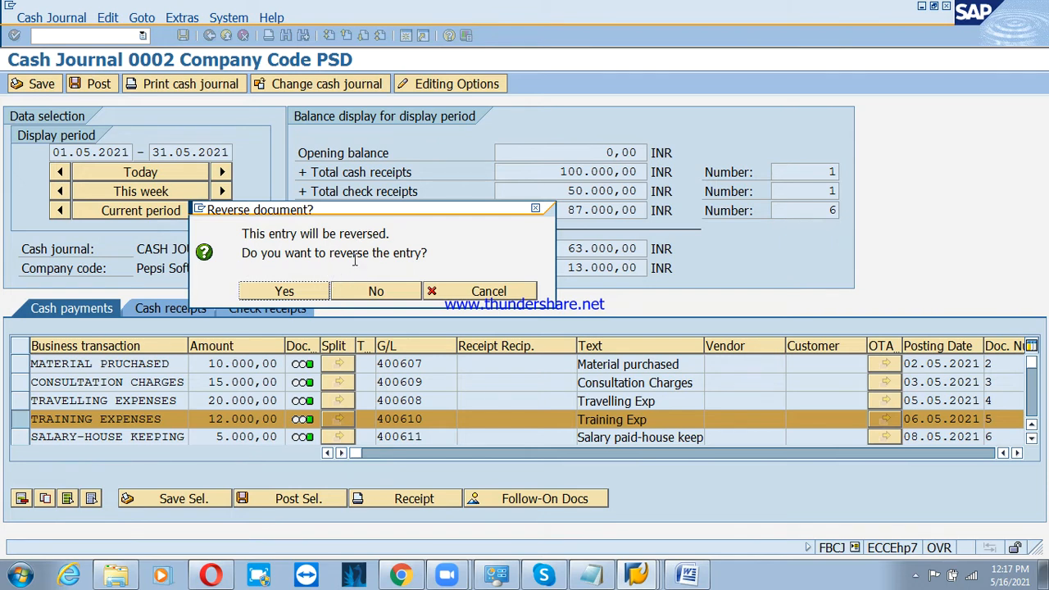
{"action": "left_click", "coordinate": [307, 288]}
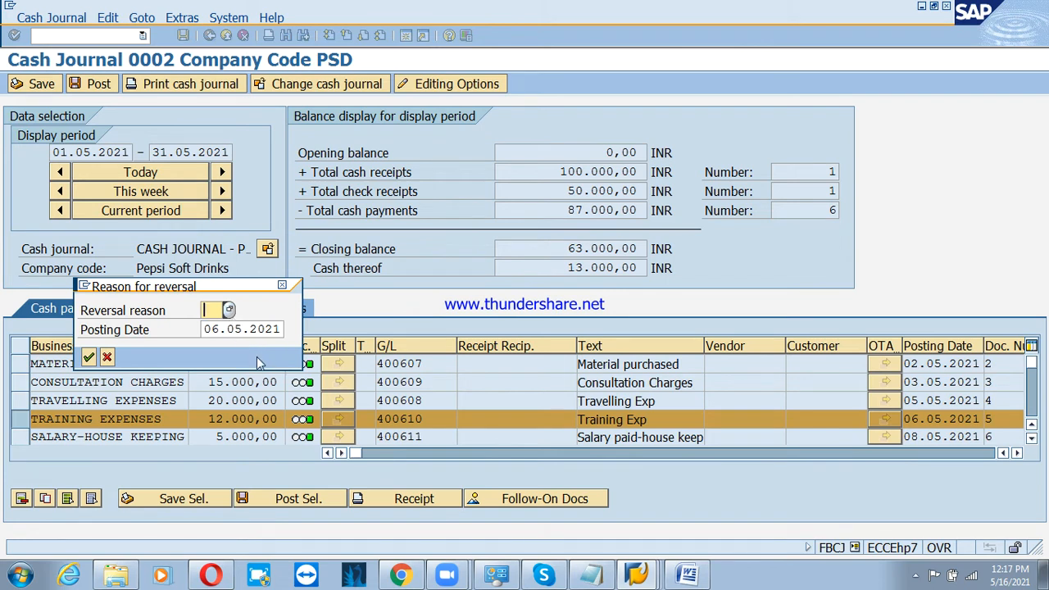
{"action": "left_click", "coordinate": [230, 310]}
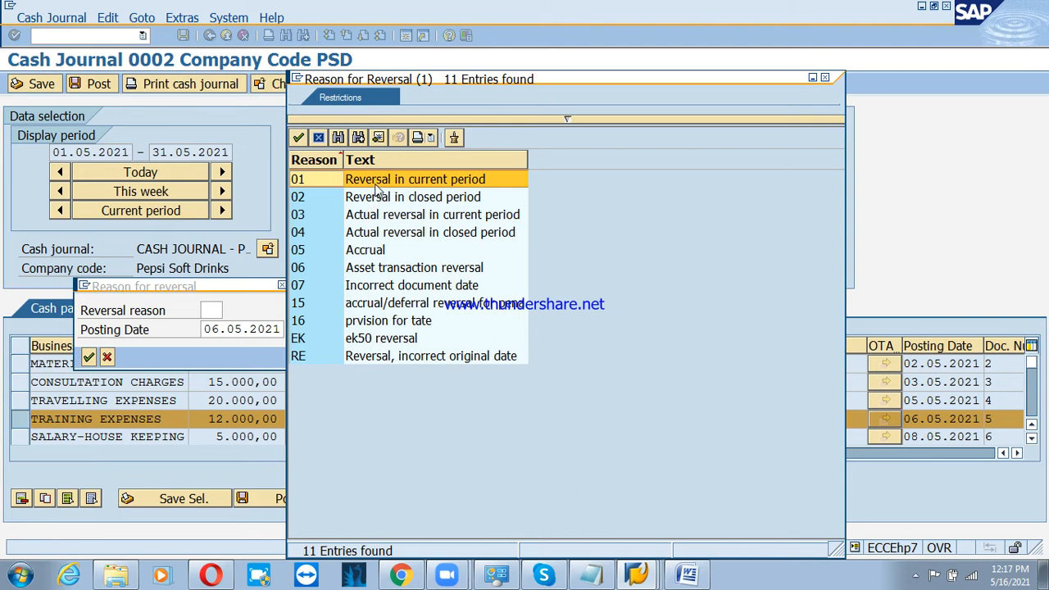
{"action": "double_click", "coordinate": [375, 181]}
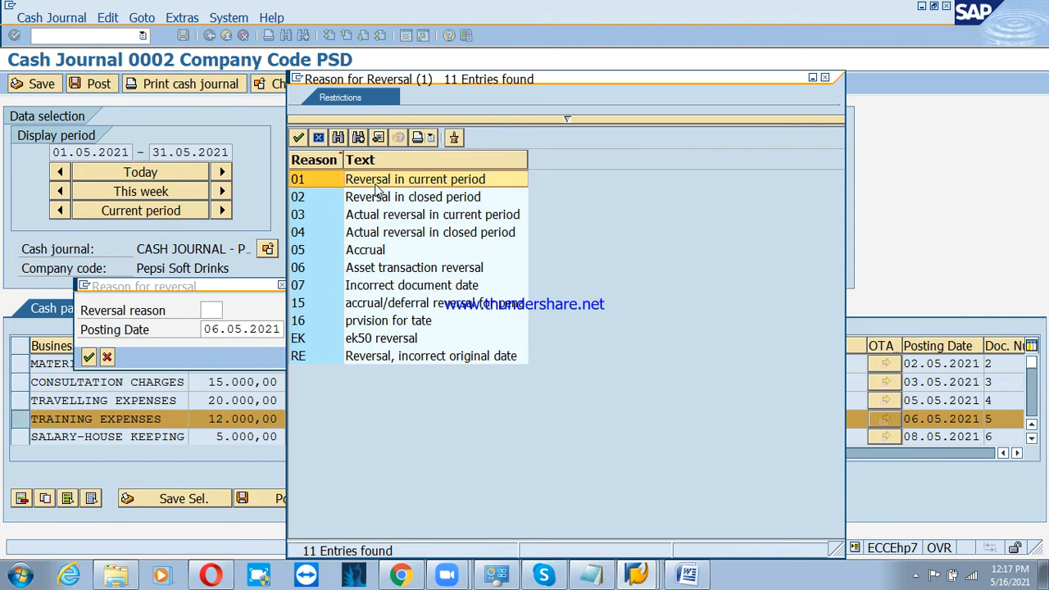
{"action": "left_click", "coordinate": [89, 357]}
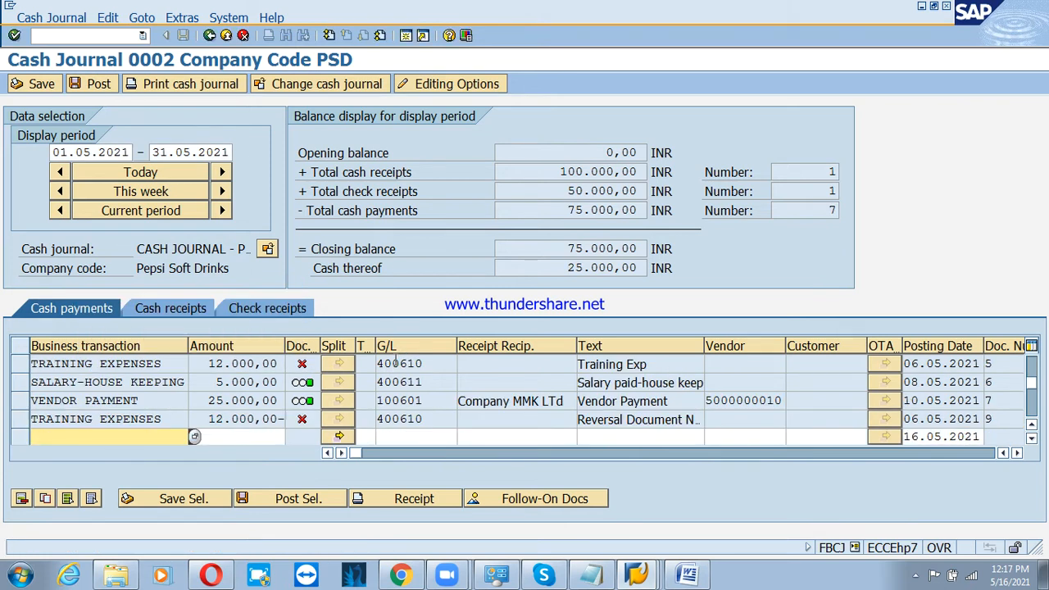
Step: Examine the original and reversal lines of the training expenses and the other entries in the cash payments list
{"action": "left_click", "coordinate": [18, 368]}
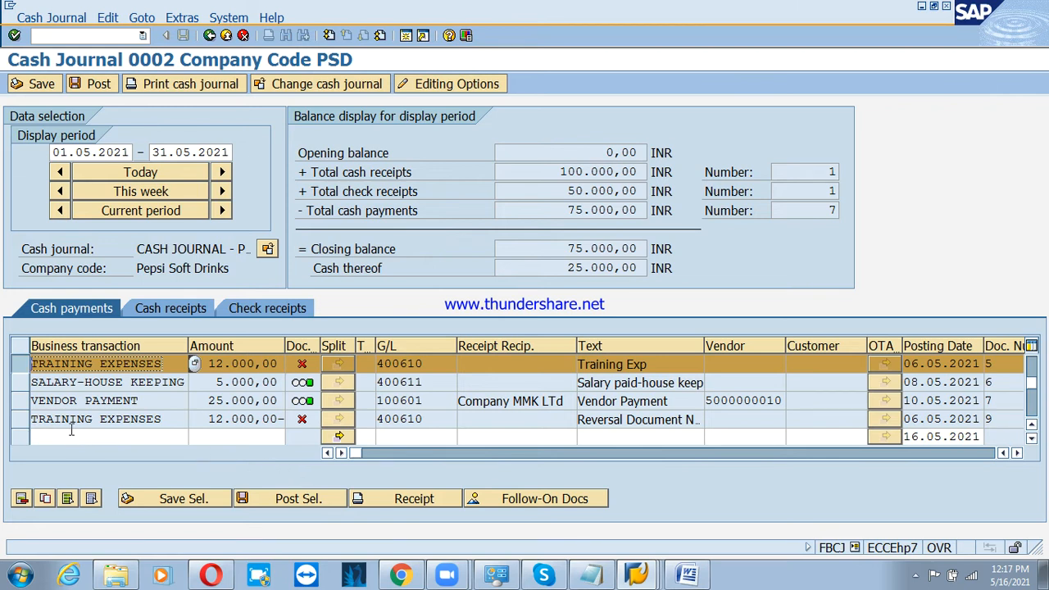
{"action": "left_click", "coordinate": [31, 420]}
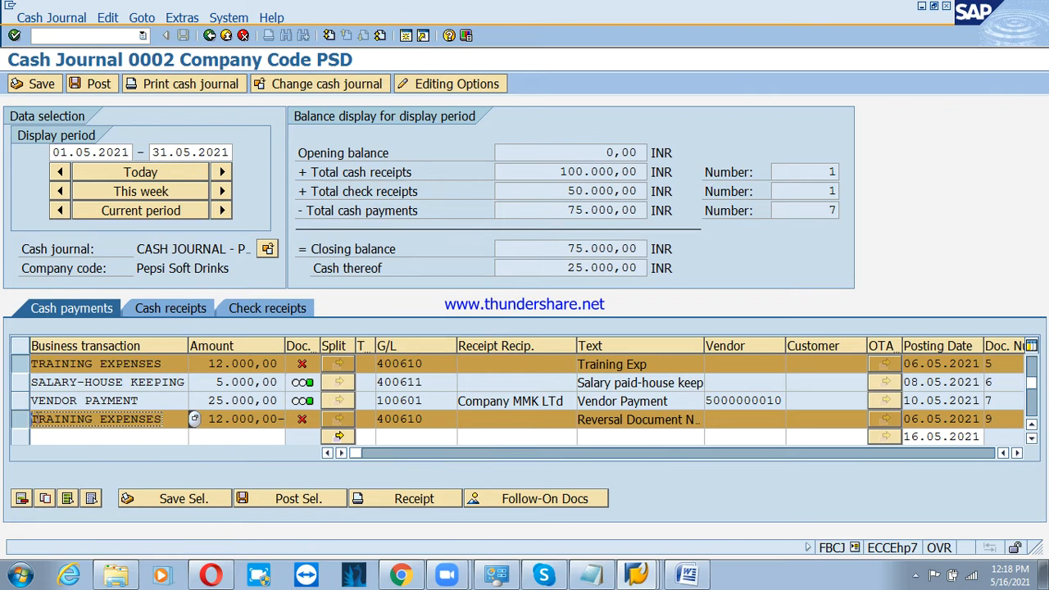
{"action": "left_click", "coordinate": [28, 419]}
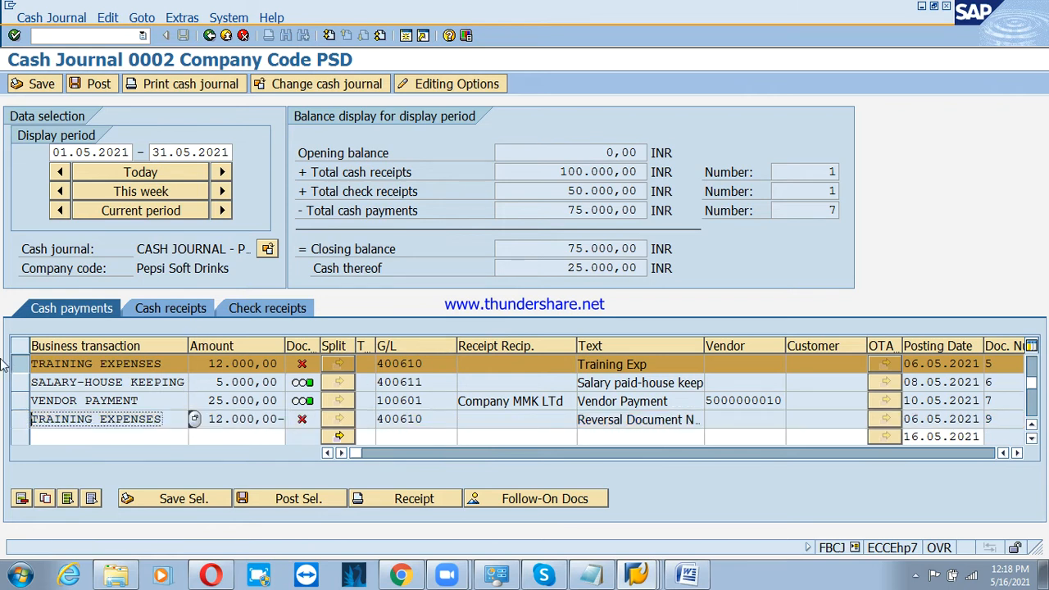
{"action": "left_click", "coordinate": [21, 364]}
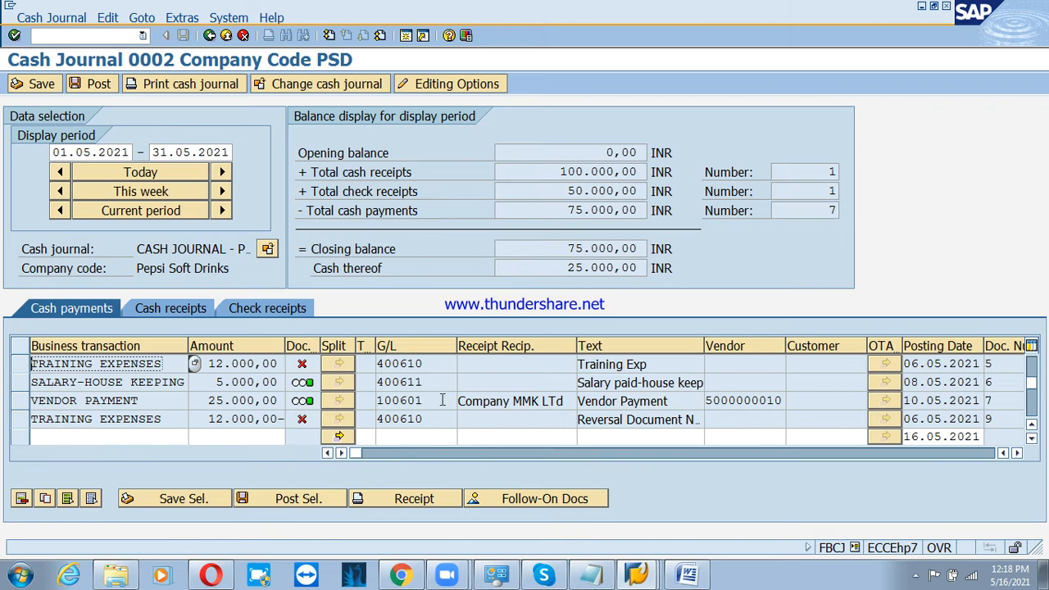
{"action": "scroll", "coordinate": [442, 399], "scroll_direction": "up", "scroll_amount": 1}
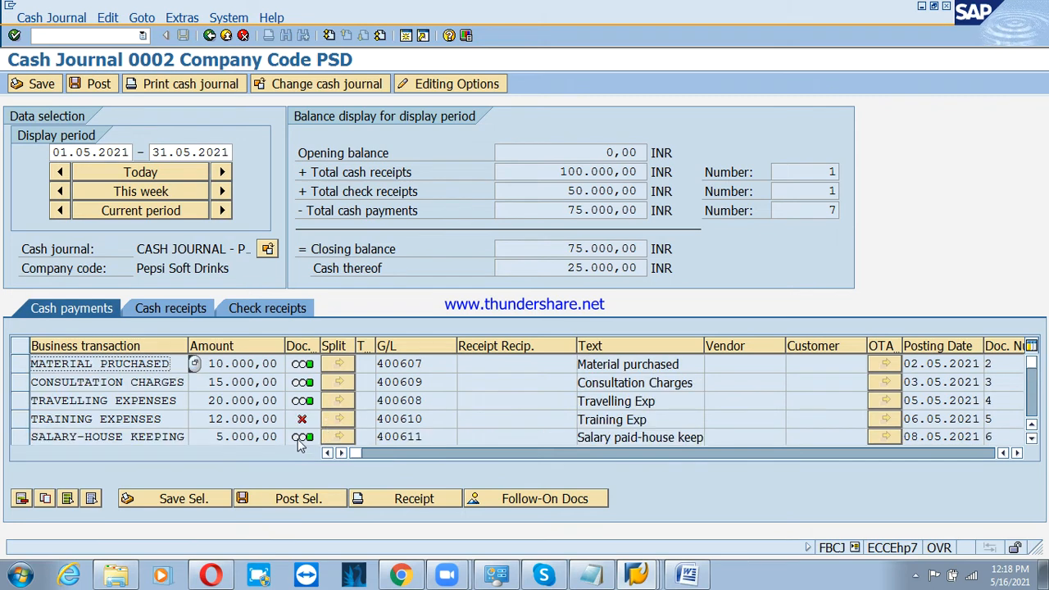
{"action": "scroll", "coordinate": [210, 388], "scroll_direction": "down", "scroll_amount": 2}
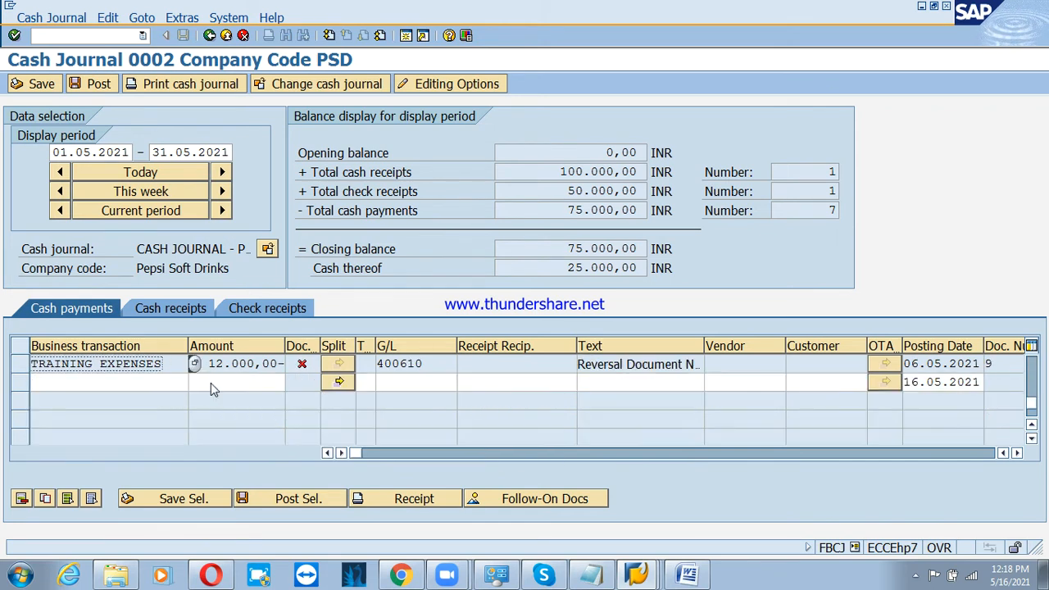
{"action": "scroll", "coordinate": [229, 413], "scroll_direction": "up", "scroll_amount": 1}
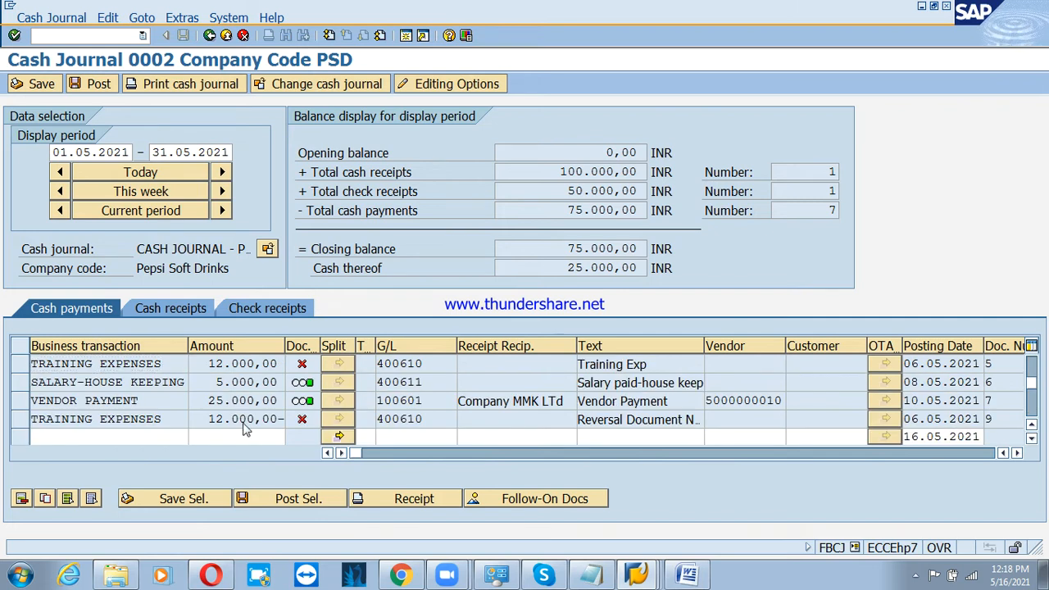
{"action": "scroll", "coordinate": [243, 430], "scroll_direction": "up", "scroll_amount": 1}
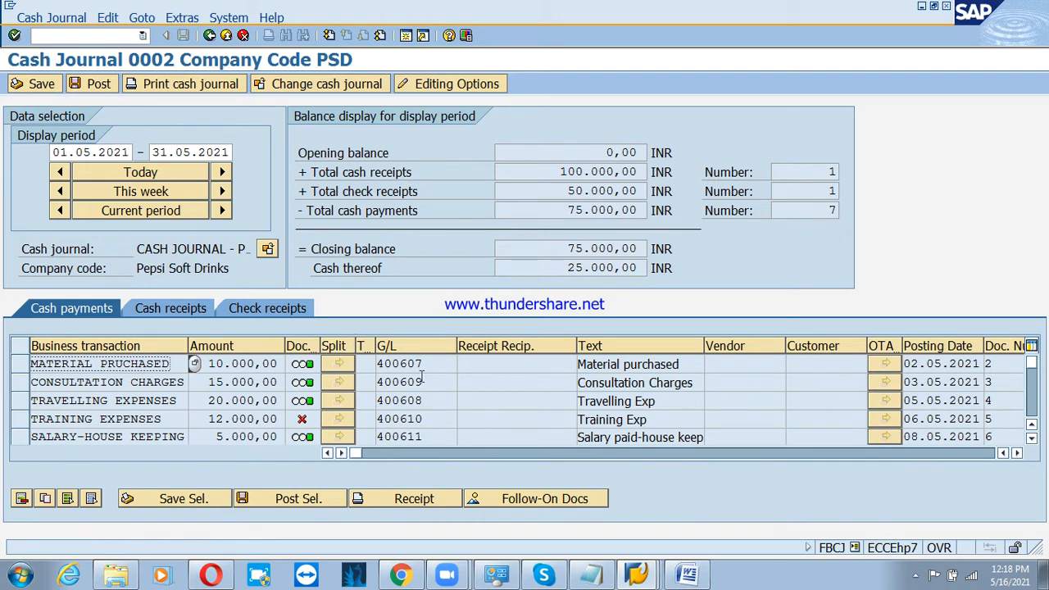
Step: Display the cash journal printout and expand the line items of documents 1000 to 1006
{"action": "left_click", "coordinate": [181, 85]}
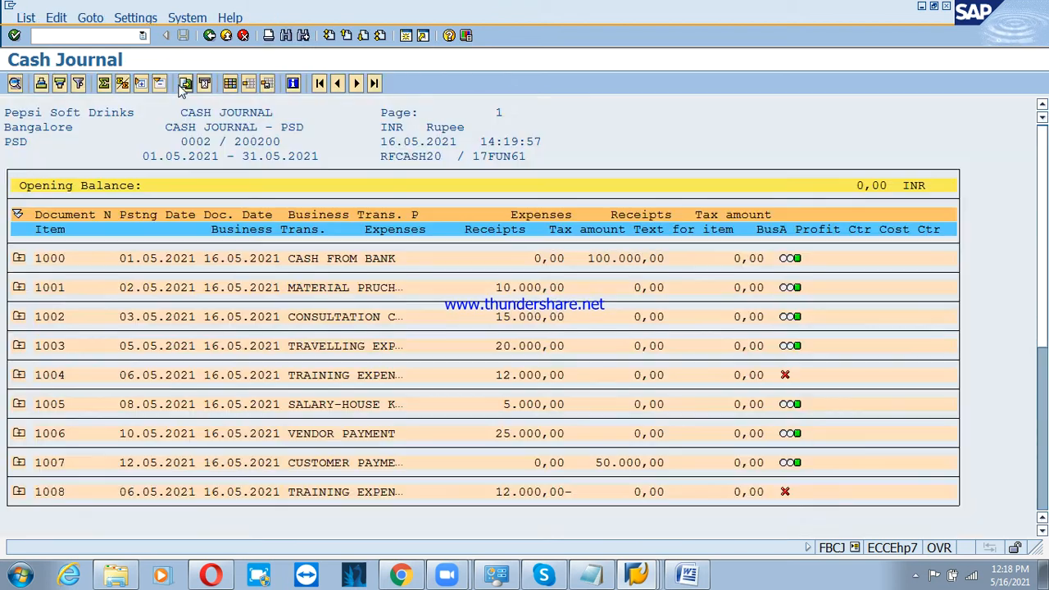
{"action": "left_click", "coordinate": [19, 258]}
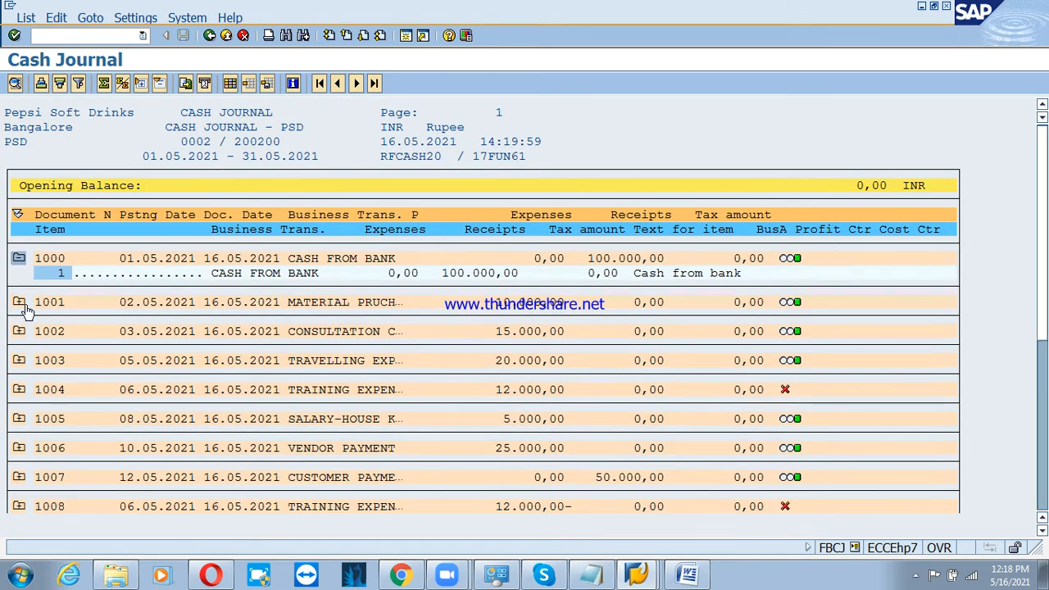
{"action": "left_click", "coordinate": [19, 301]}
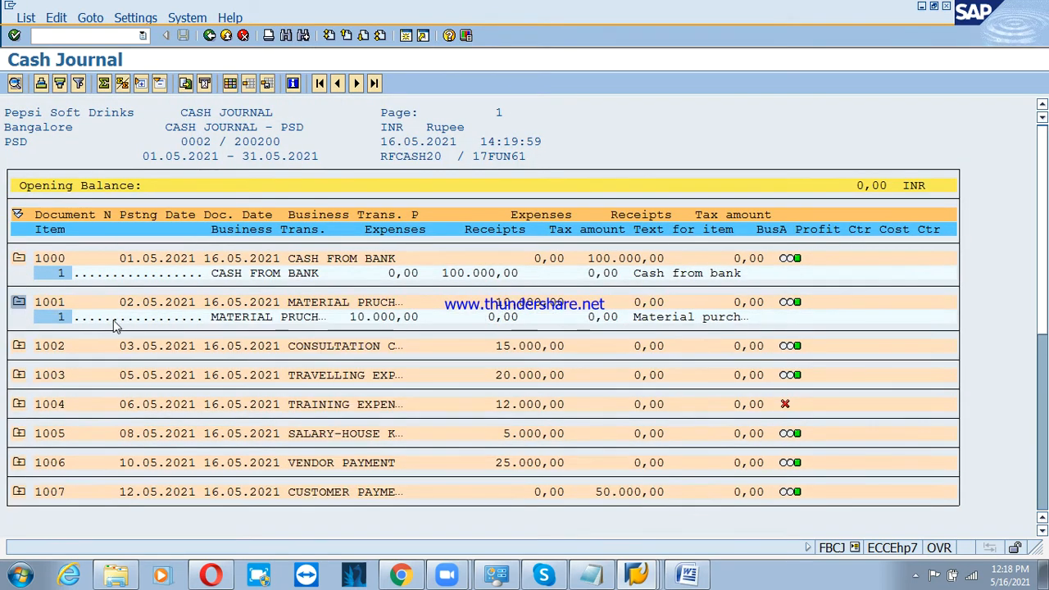
{"action": "left_click", "coordinate": [19, 346]}
{"action": "scroll", "coordinate": [47, 394], "scroll_direction": "down", "scroll_amount": 1}
{"action": "left_click", "coordinate": [19, 374]}
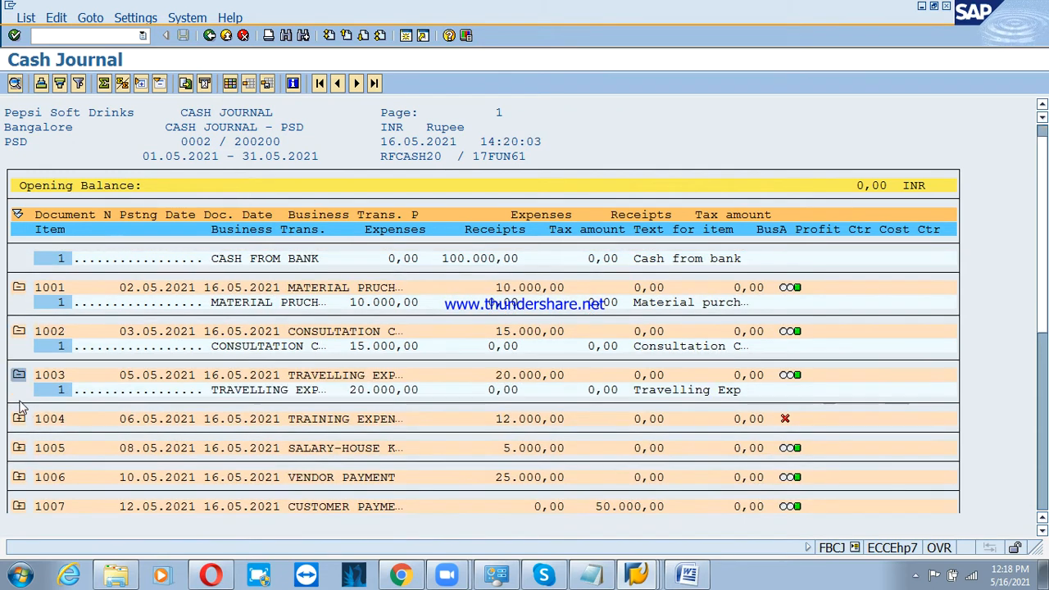
{"action": "left_click", "coordinate": [19, 419]}
{"action": "left_click", "coordinate": [19, 462]}
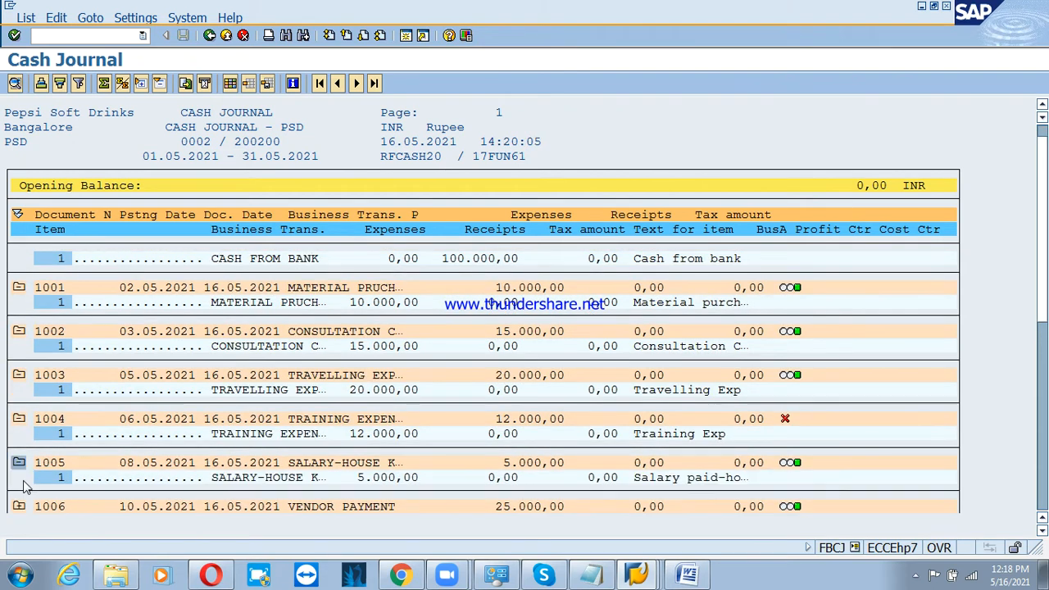
{"action": "left_click", "coordinate": [19, 506]}
{"action": "scroll", "coordinate": [152, 436], "scroll_direction": "down", "scroll_amount": 1}
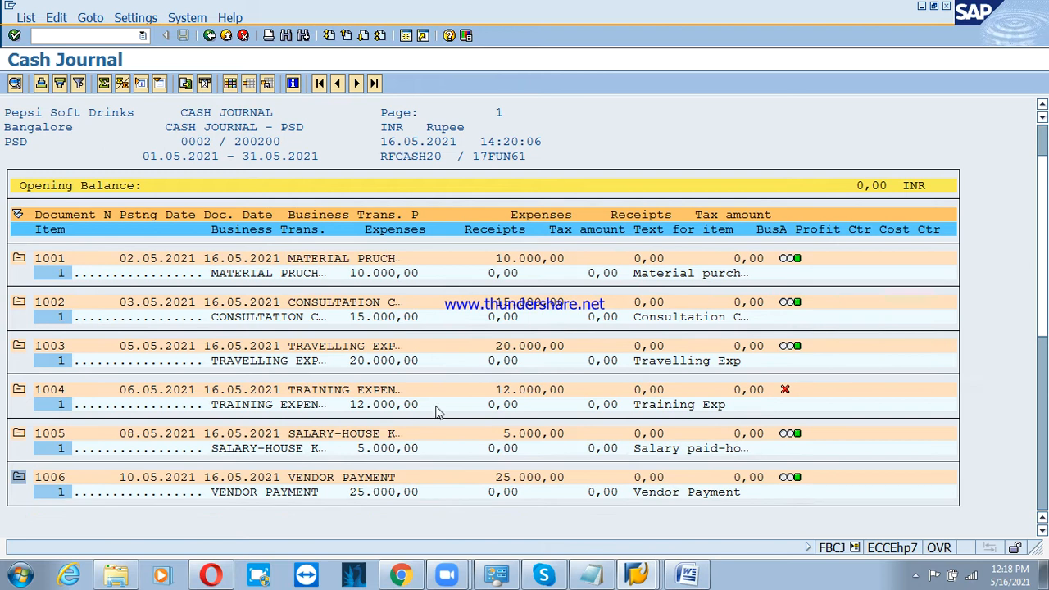
Step: Review the expanded journal documents, including reversed document 1004, and exit to the SAP Easy Access menu
{"action": "scroll", "coordinate": [445, 389], "scroll_direction": "up", "scroll_amount": 2}
{"action": "scroll", "coordinate": [670, 352], "scroll_direction": "up", "scroll_amount": 1}
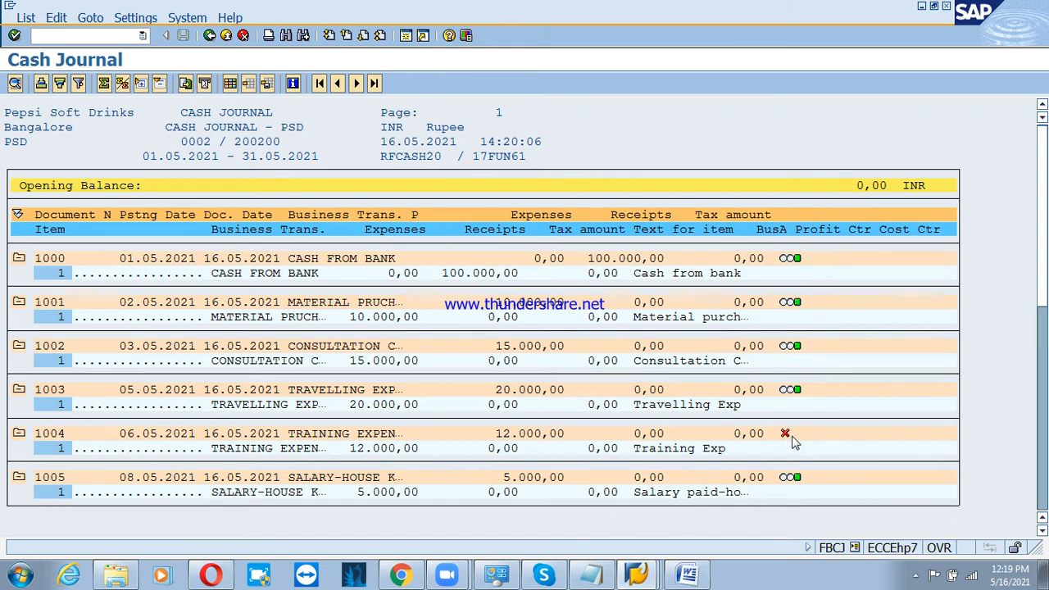
{"action": "left_click", "coordinate": [246, 434]}
{"action": "left_click", "coordinate": [240, 255]}
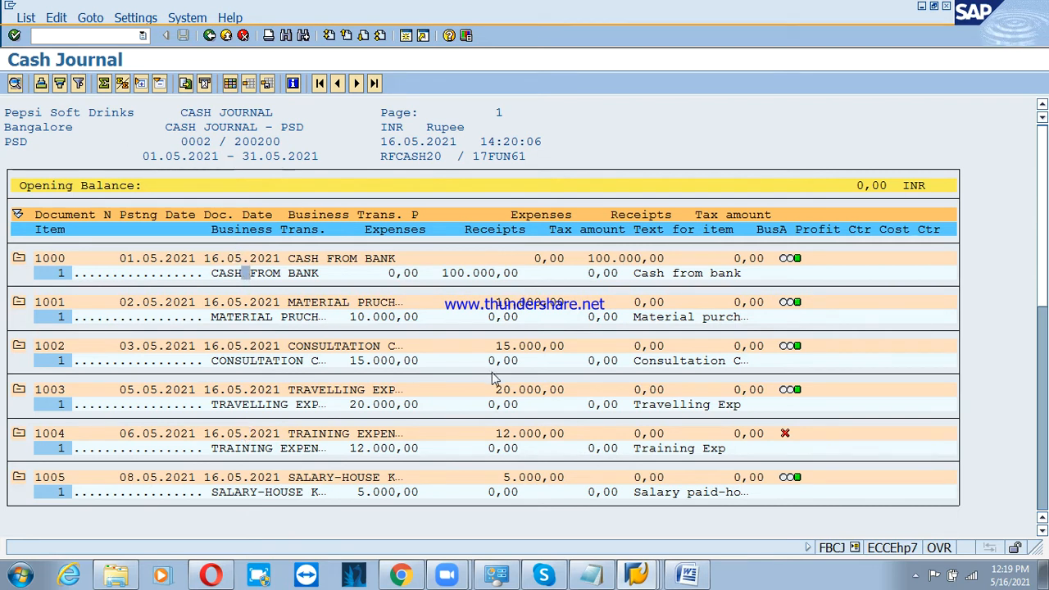
{"action": "scroll", "coordinate": [408, 385], "scroll_direction": "down", "scroll_amount": 1}
{"action": "scroll", "coordinate": [353, 392], "scroll_direction": "up", "scroll_amount": 1}
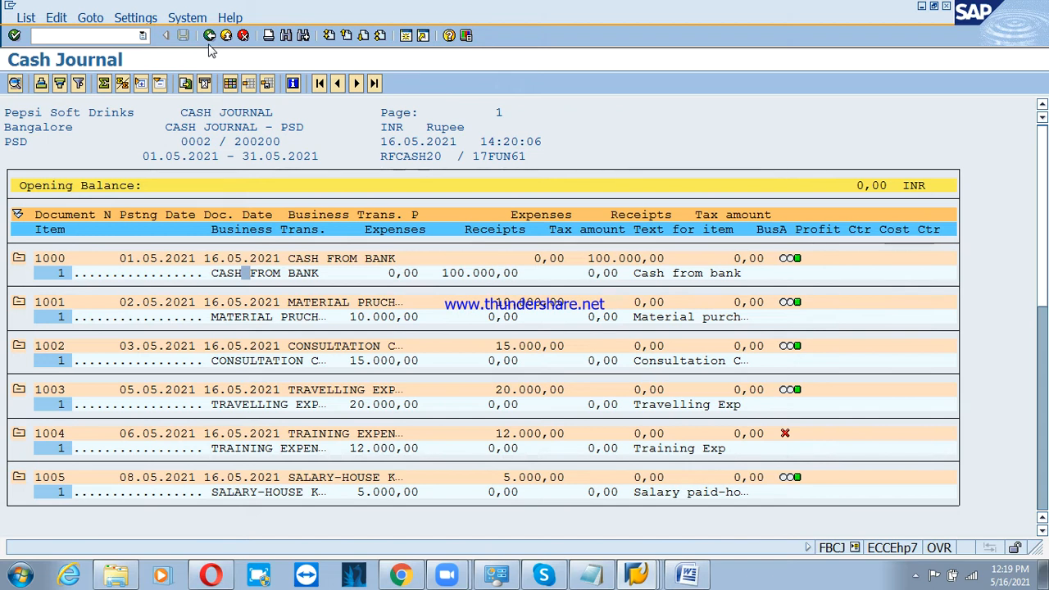
{"action": "left_click", "coordinate": [209, 36]}
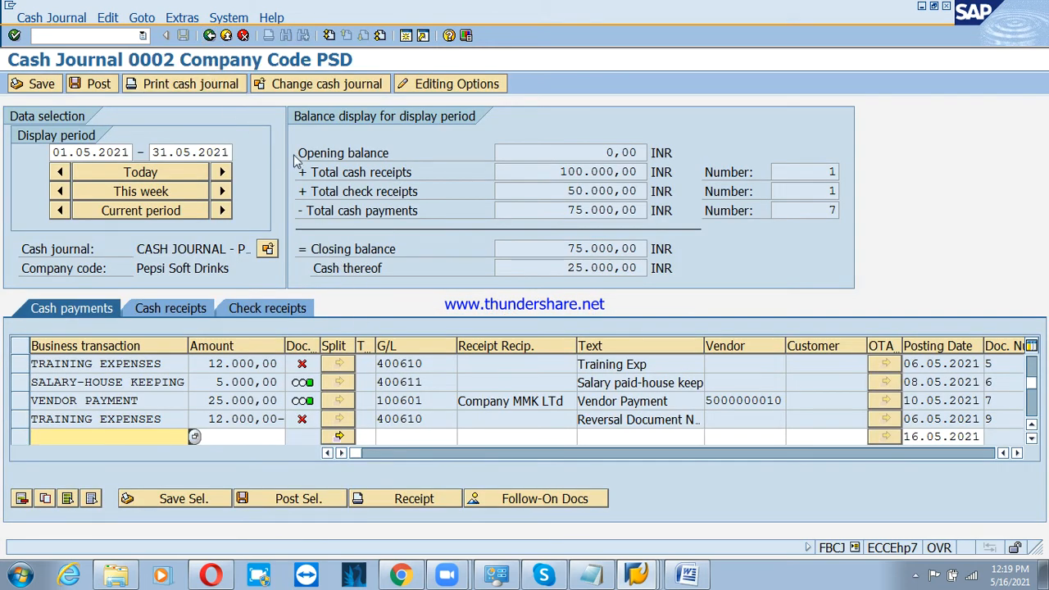
{"action": "left_click", "coordinate": [210, 38]}
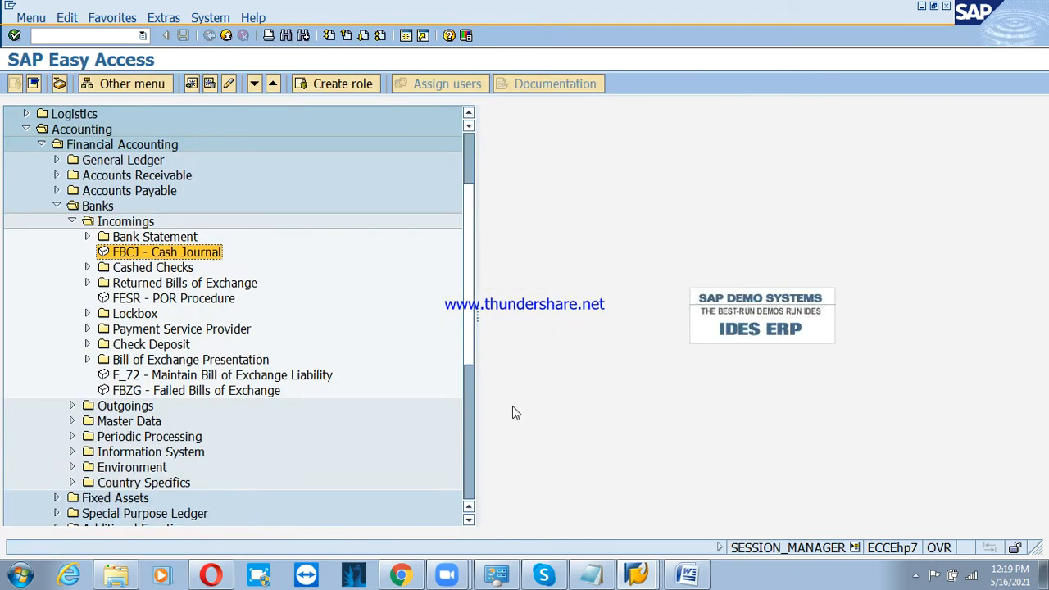
Step: Switch to Notepad and replace all the text with the heading "Cross comp code transactions"
{"action": "left_click", "coordinate": [590, 575]}
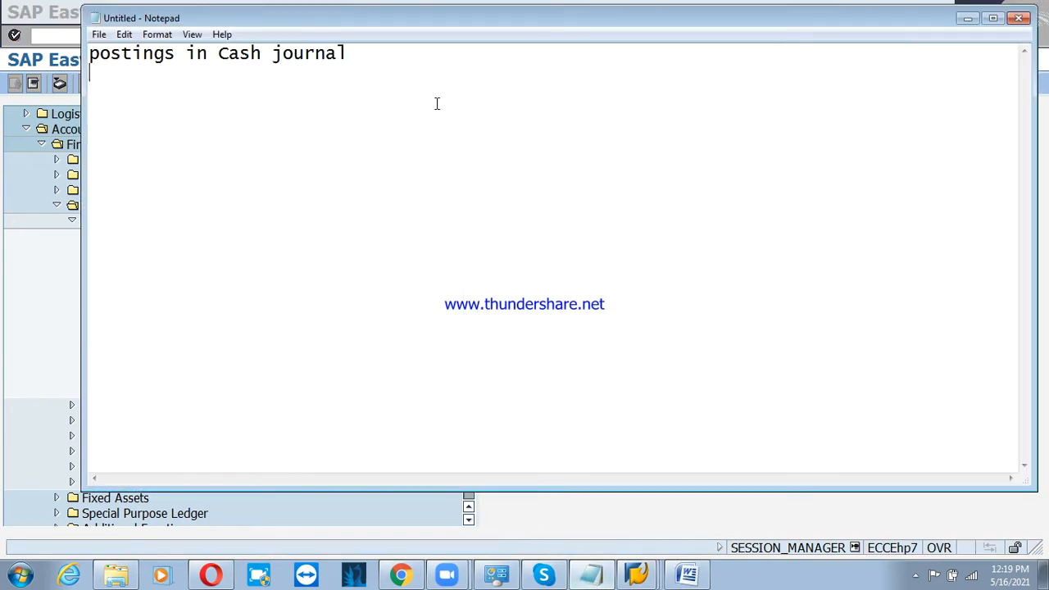
{"action": "key", "text": "ctrl+a"}
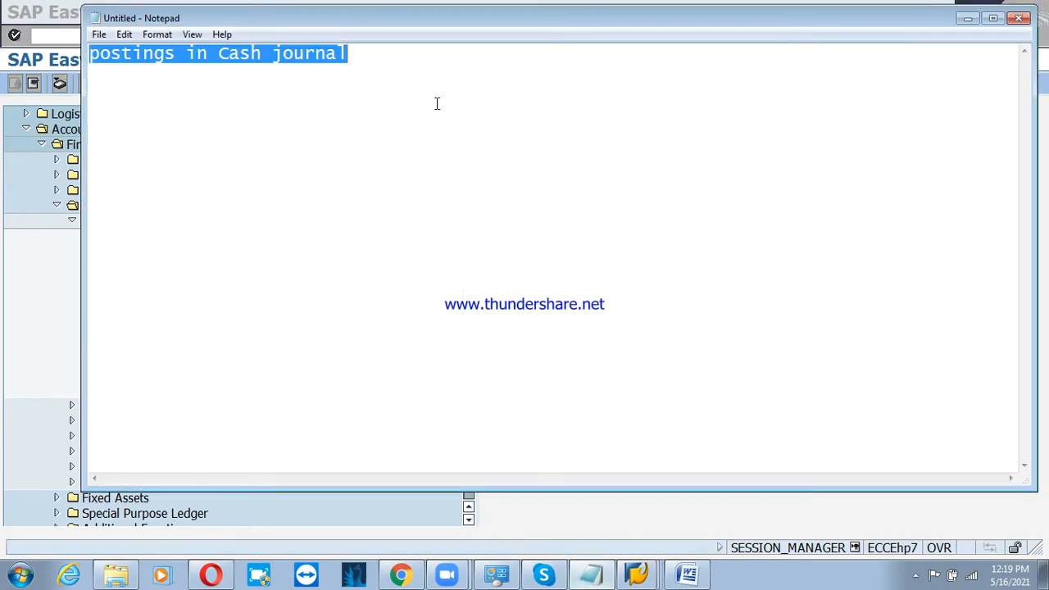
{"action": "key", "text": "BackSpace"}
{"action": "type", "text": "Cro"}
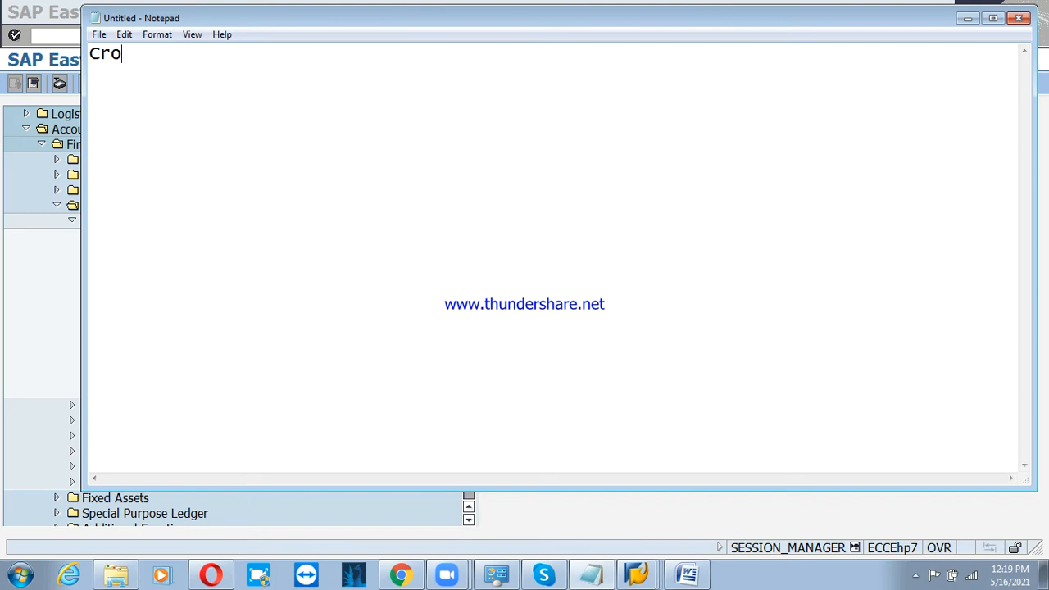
{"action": "type", "text": "ss comp code c"}
{"action": "type", "text": "ra"}
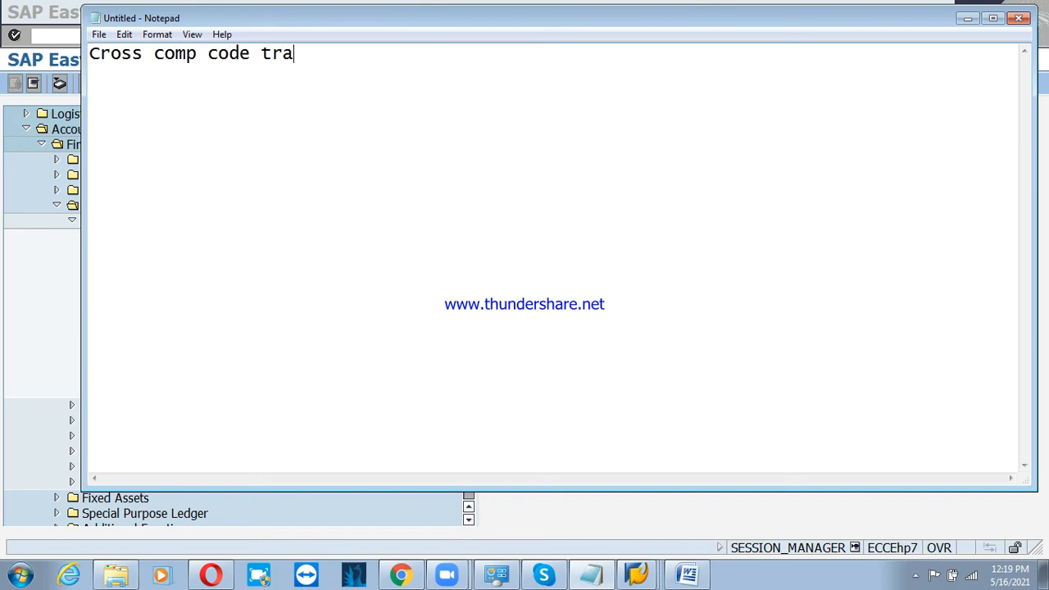
{"action": "type", "text": "nsactions"}
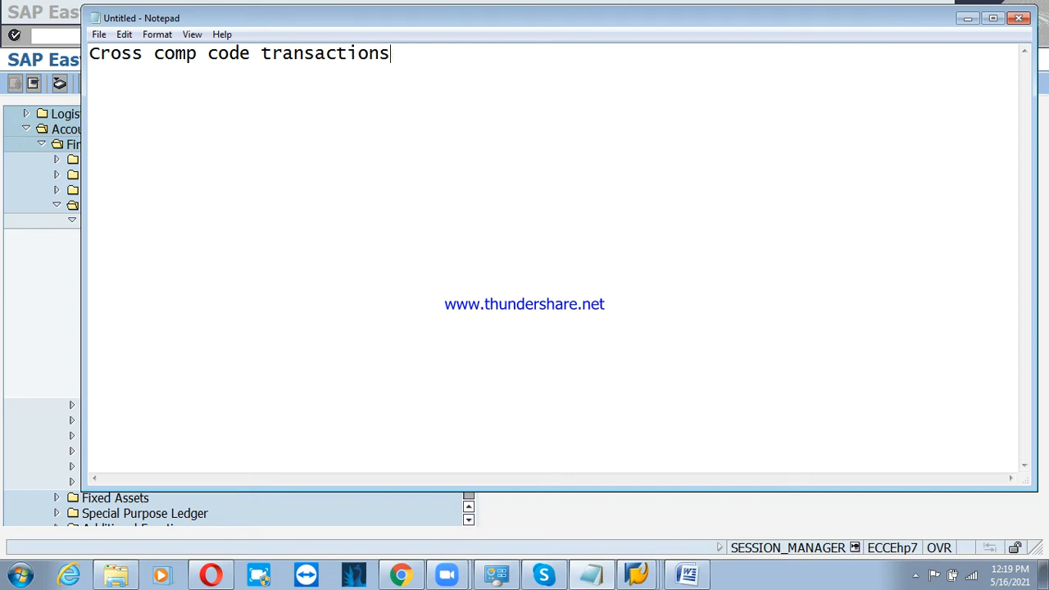
Step: Add an indented "PESPI" line below the cross company code transactions heading
{"action": "key", "text": "Return"}
{"action": "key", "text": "Return"}
{"action": "key", "text": "Return"}
{"action": "key", "text": "Tab"}
{"action": "key", "text": "Tab"}
{"action": "key", "text": "Tab"}
{"action": "type", "text": "PESPI"}
{"action": "key", "text": "Return"}
Step: Enter the two company codes on one line as "comp code 1 : PSD" and "Comp code-2 : PSD1"
{"action": "type", "text": "co"}
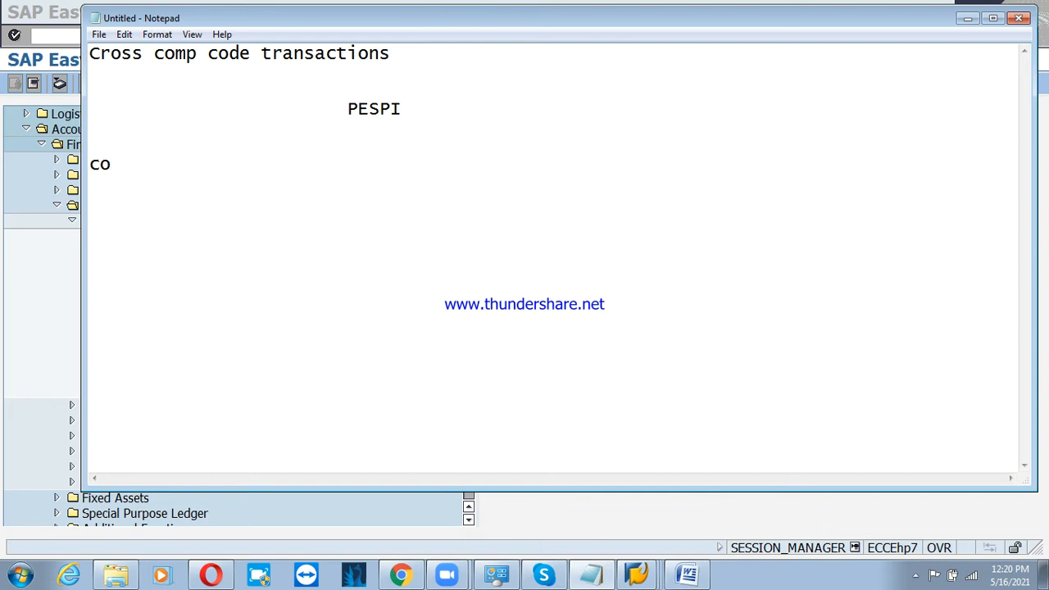
{"action": "type", "text": "mp code "}
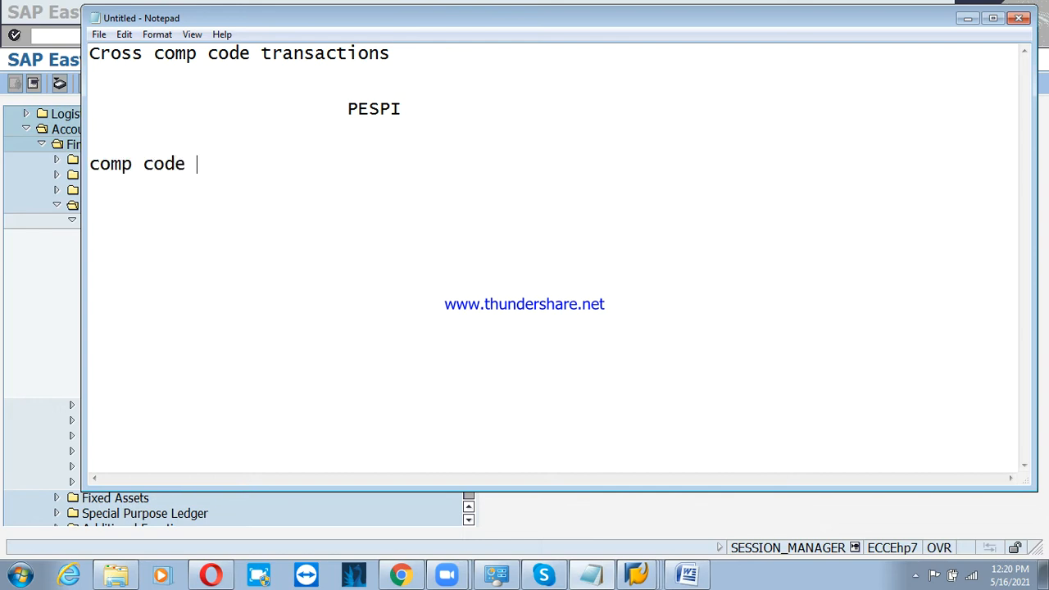
{"action": "type", "text": "1 : PSD"}
{"action": "key", "text": "Tab"}
{"action": "key", "text": "Tab"}
{"action": "type", "text": "Comp"}
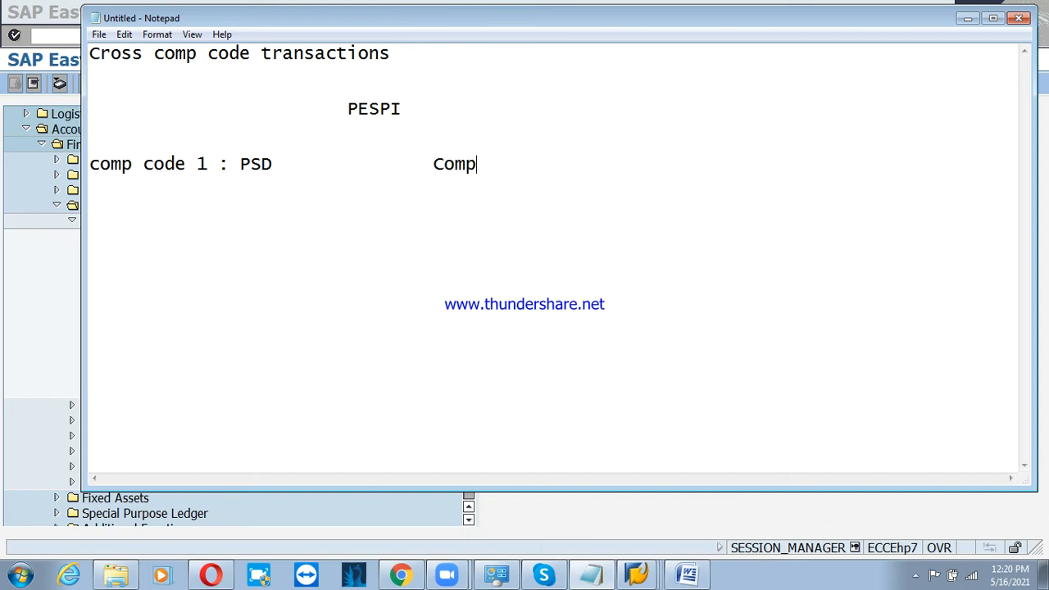
{"action": "type", "text": " code -"}
{"action": "key", "text": "BackSpace"}
{"action": "key", "text": "BackSpace"}
{"action": "type", "text": "-2"}
{"action": "type", "text": ": PSD1"}
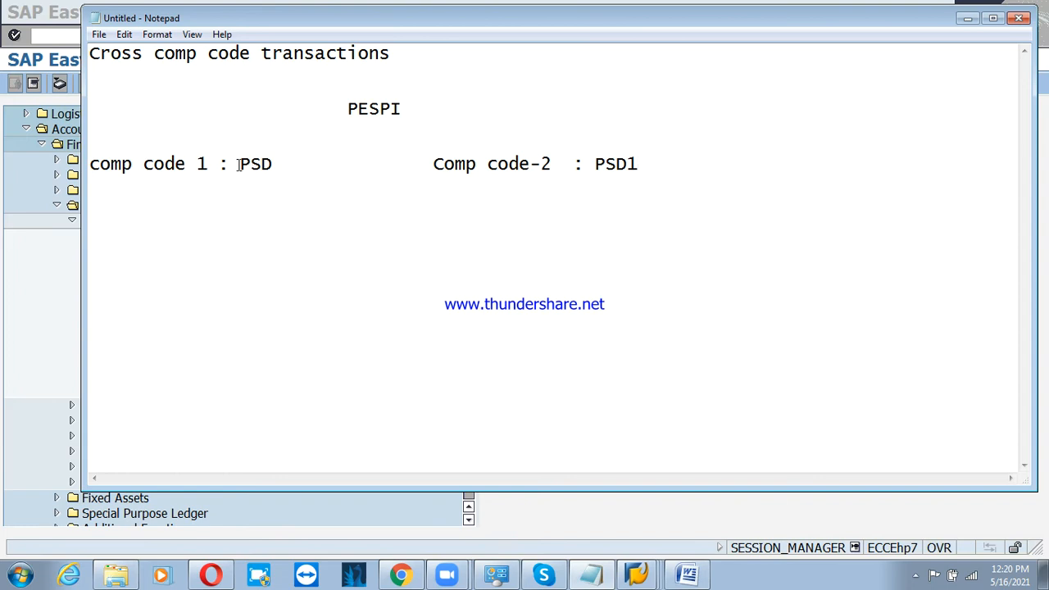
Step: Below the company codes, write "1.Rent, salary or vendor payment paid by comp code -1(PSD)"
{"action": "left_click_drag", "start_coordinate": [239, 164], "coordinate": [600, 177]}
{"action": "left_click", "coordinate": [600, 177]}
{"action": "key", "text": "Return"}
{"action": "type", "text": "1.Rent"}
{"action": "key", "text": "Return"}
{"action": "key", "text": "Up"}
{"action": "key", "text": "End"}
{"action": "type", "text": ", saa"}
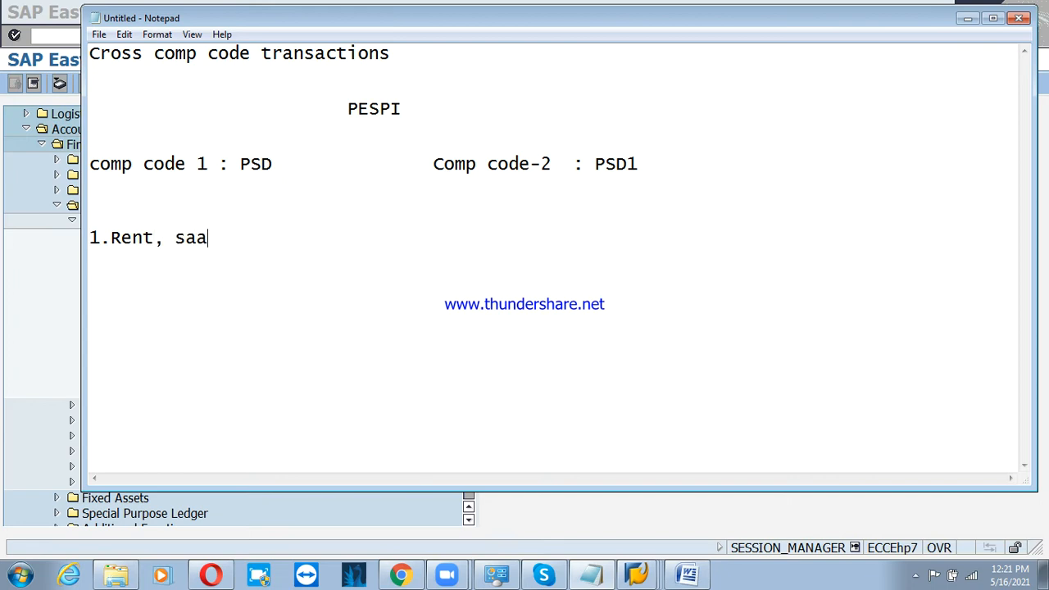
{"action": "key", "text": "BackSpace"}
{"action": "type", "text": "k"}
{"action": "key", "text": "BackSpace"}
{"action": "type", "text": "lary or venod"}
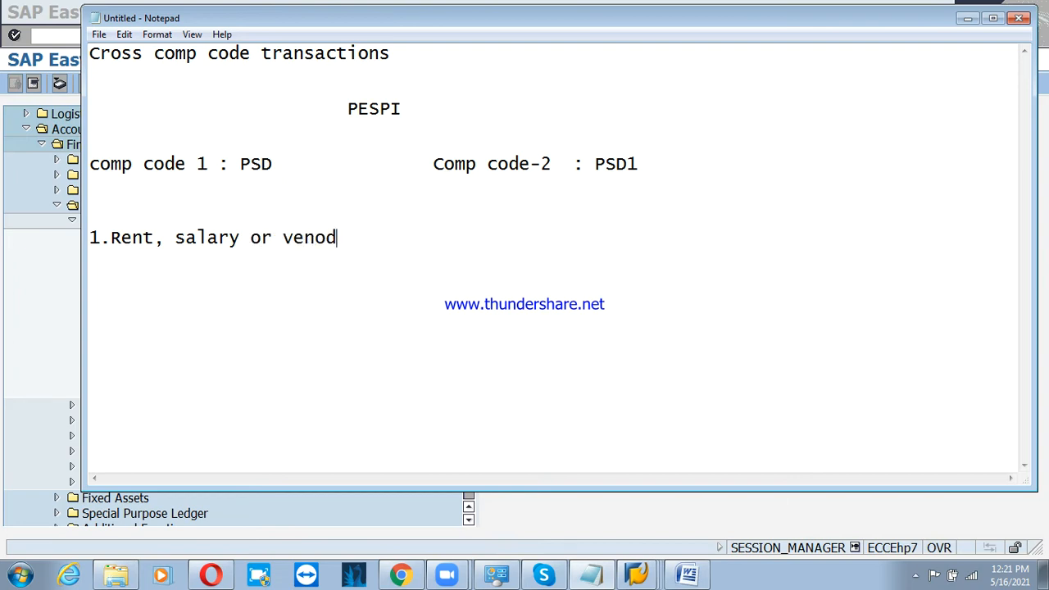
{"action": "key", "text": "BackSpace"}
{"action": "key", "text": "BackSpace"}
{"action": "type", "text": "dor payme"}
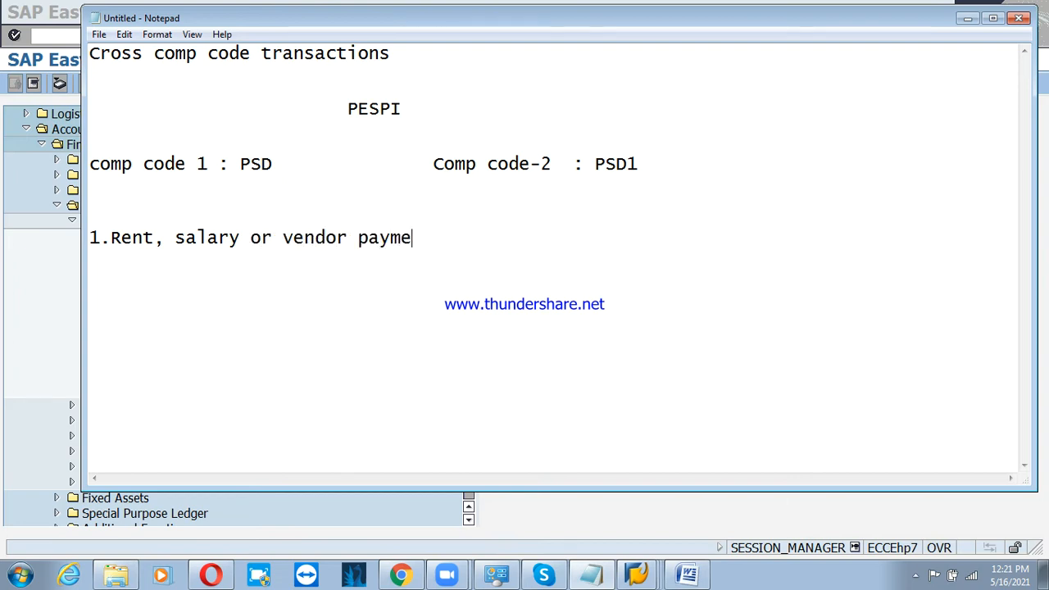
{"action": "type", "text": "nt paid by compe"}
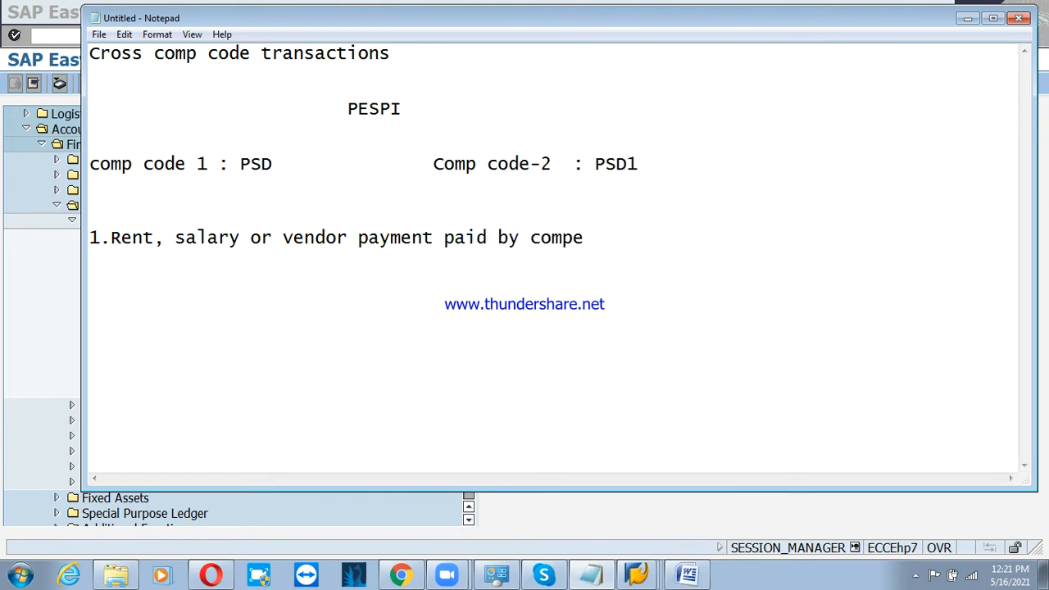
{"action": "key", "text": "BackSpace"}
{"action": "type", "text": "code -"}
{"action": "type", "text": "1(PSD)"}
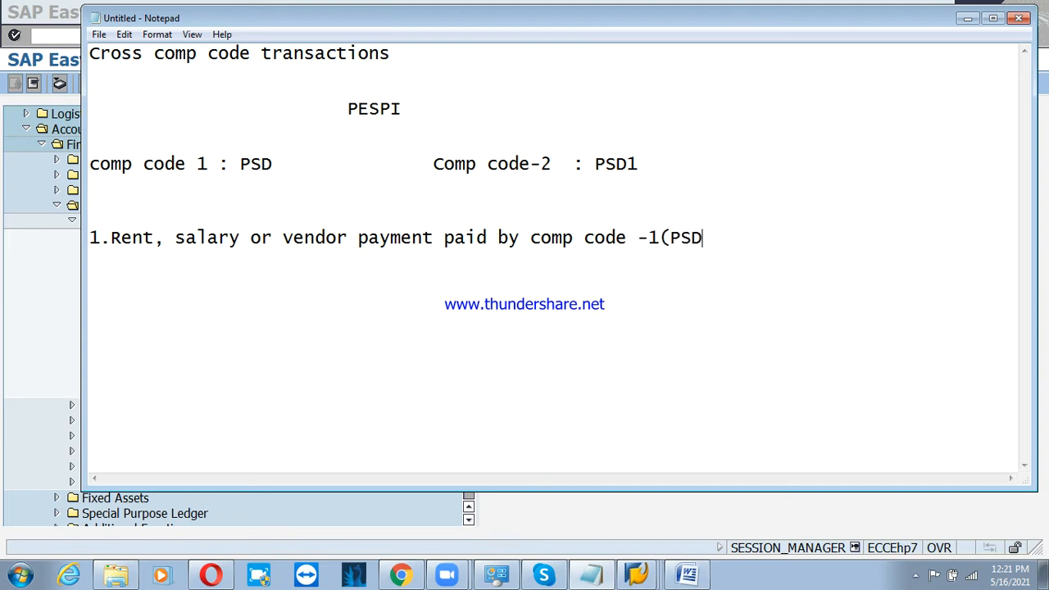
Step: Complete the rent, salary or vendor payment line with "on behalf of comp cd -2(psd1)"
{"action": "type", "text": " on"}
{"action": "type", "text": " behalf of "}
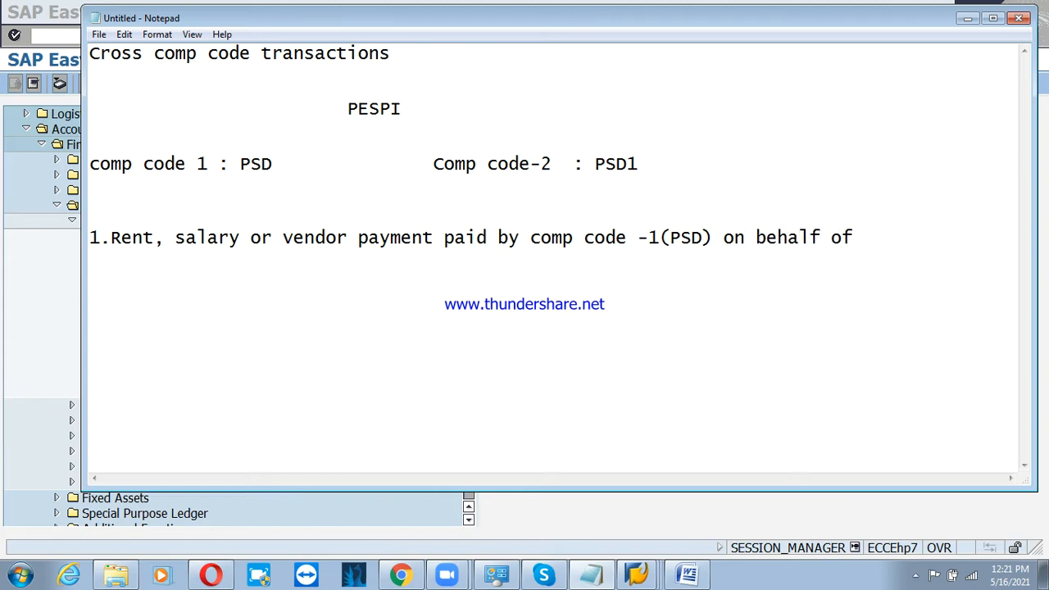
{"action": "type", "text": "comp doe"}
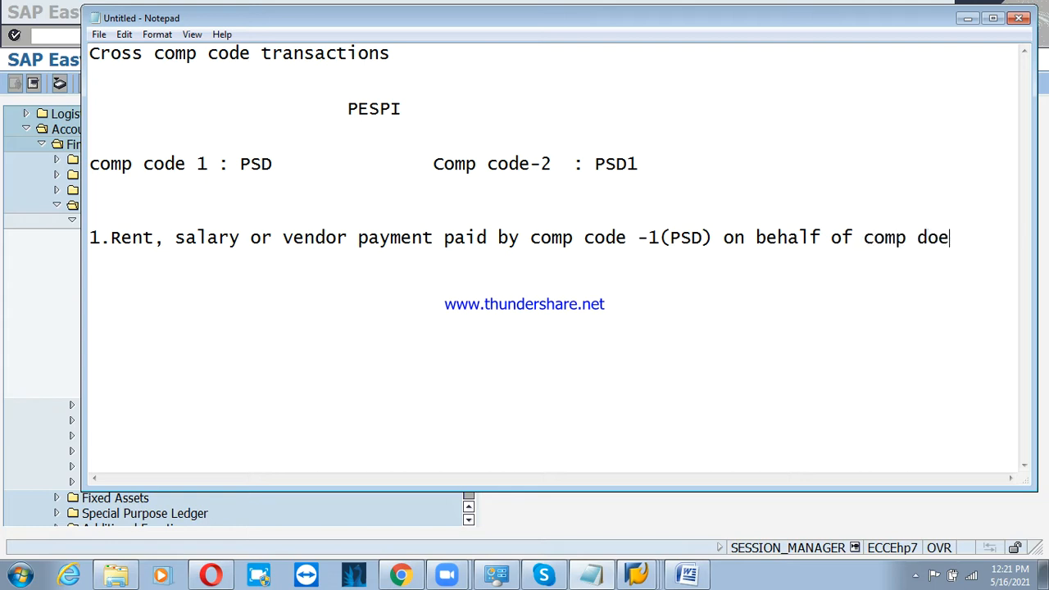
{"action": "key", "text": "BackSpace"}
{"action": "key", "text": "BackSpace"}
{"action": "key", "text": "BackSpace"}
{"action": "type", "text": "cd -2(psd1"}
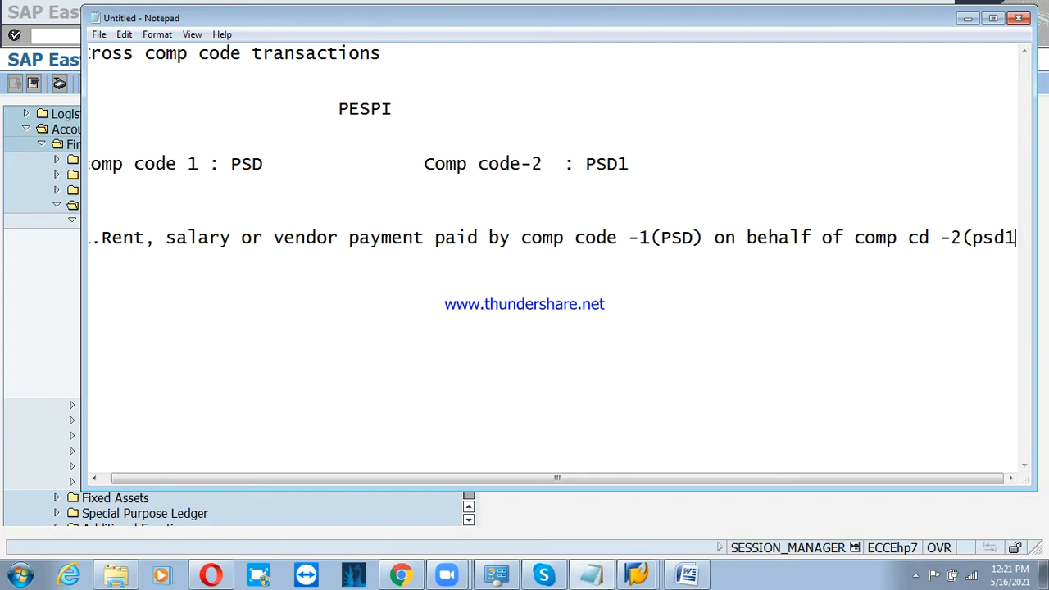
{"action": "type", "text": ")"}
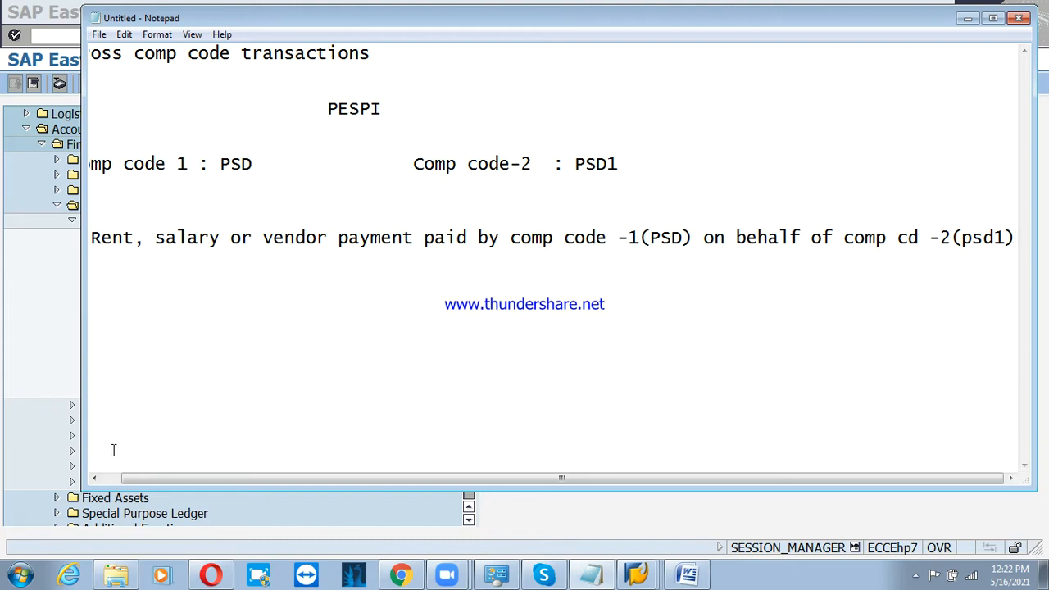
{"action": "left_click", "coordinate": [112, 484]}
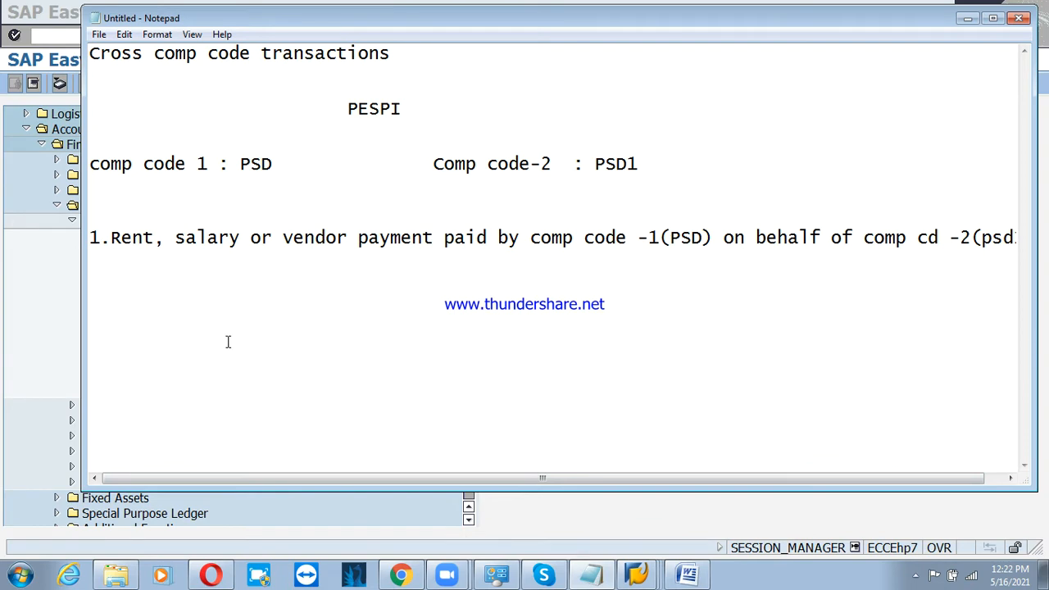
Step: Add a "Configs :" heading below the payment scenario line
{"action": "key", "text": "Return"}
{"action": "type", "text": "Congi"}
{"action": "key", "text": "BackSpace"}
{"action": "key", "text": "BackSpace"}
{"action": "type", "text": "figs"}
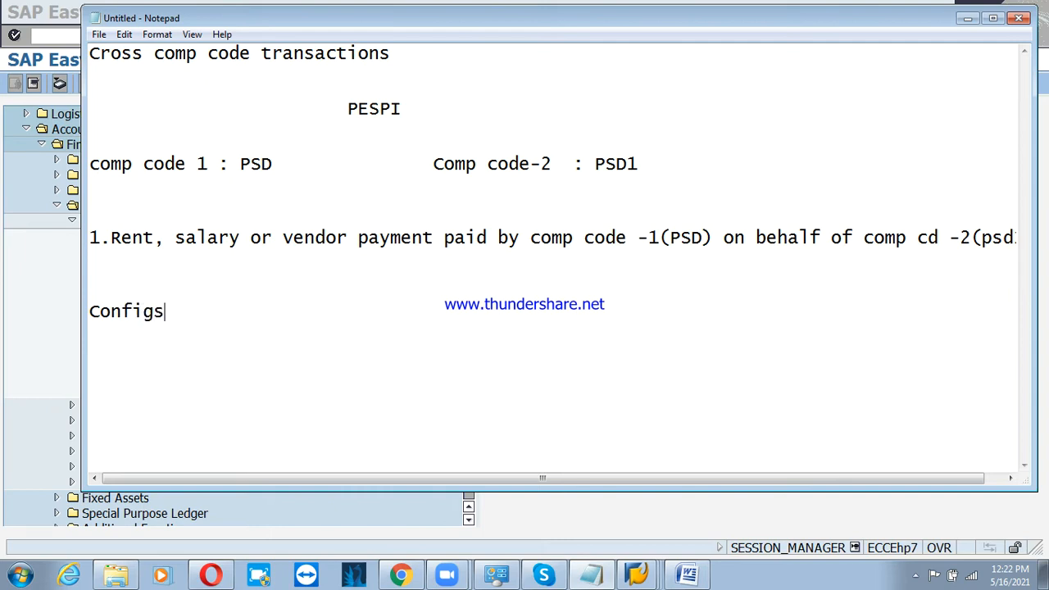
{"action": "type", "text": " :"}
{"action": "type", "text": "1"}
{"action": "key", "text": "BackSpace"}
Step: Insert "GL A/c :clearing-PSD1" beneath company code 1
{"action": "key", "text": "Up"}
{"action": "key", "text": "Up"}
{"action": "key", "text": "Up"}
{"action": "type", "text": "GL A/c :clera"}
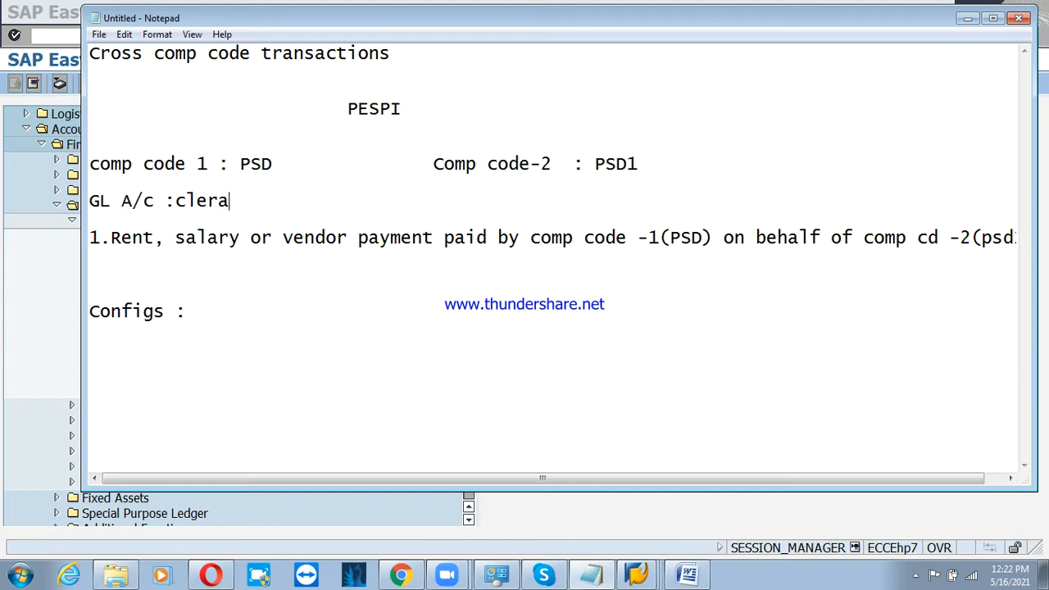
{"action": "key", "text": "BackSpace"}
{"action": "key", "text": "BackSpace"}
{"action": "type", "text": "aring-PSD1"}
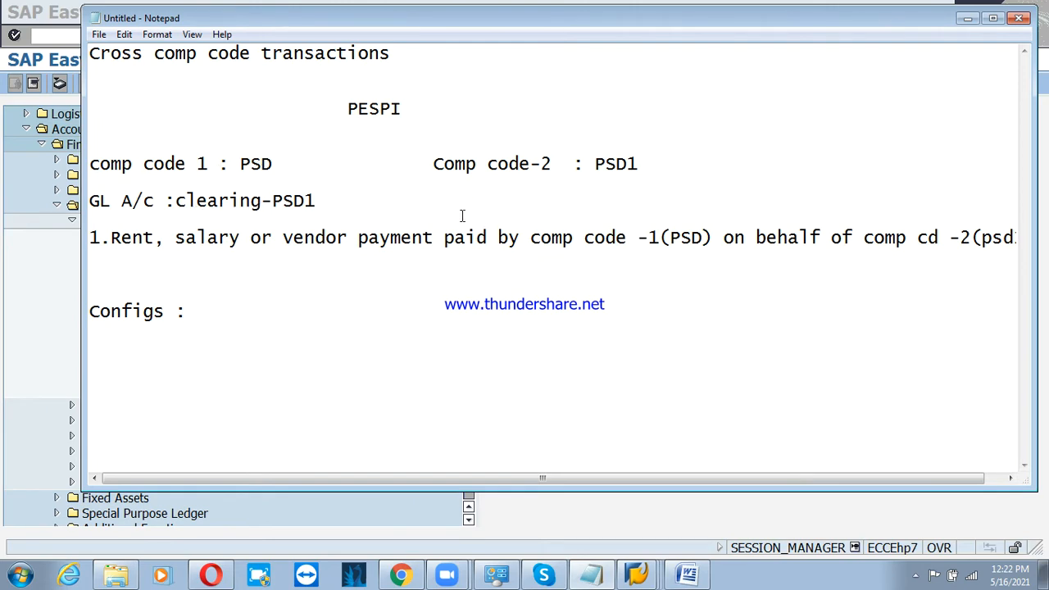
Step: Add "clearing a/c-PSD" beneath company code 2, on the same line as the GL account entry
{"action": "left_click", "coordinate": [380, 210]}
{"action": "key", "text": "Tab"}
{"action": "type", "text": "clearing"}
{"action": "key", "text": "BackSpace"}
{"action": "type", "text": "ng a/c-PSD"}
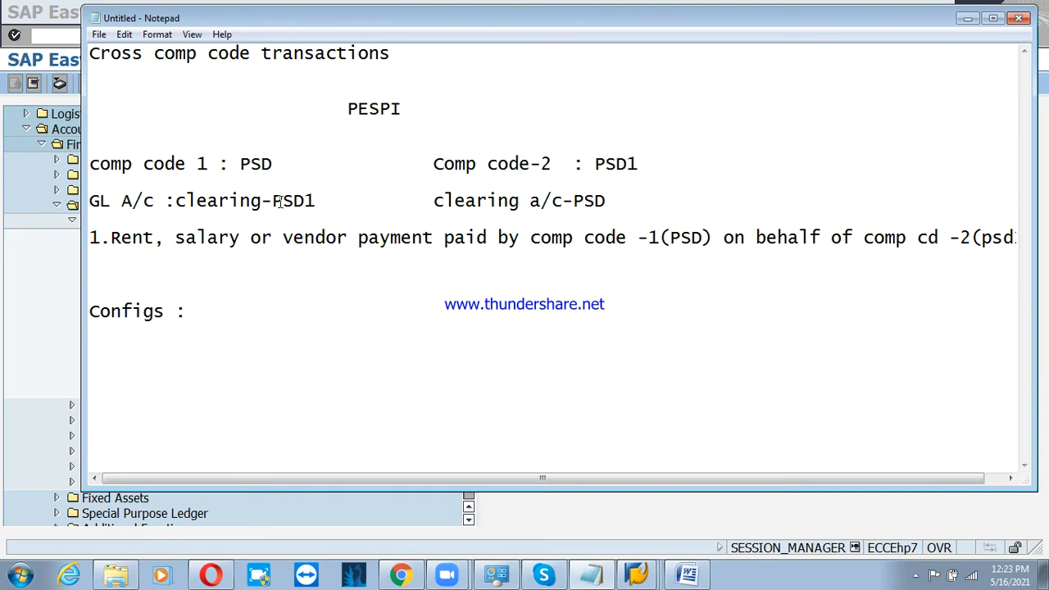
{"action": "left_click_drag", "start_coordinate": [272, 202], "coordinate": [317, 199]}
{"action": "left_click_drag", "start_coordinate": [239, 165], "coordinate": [278, 164]}
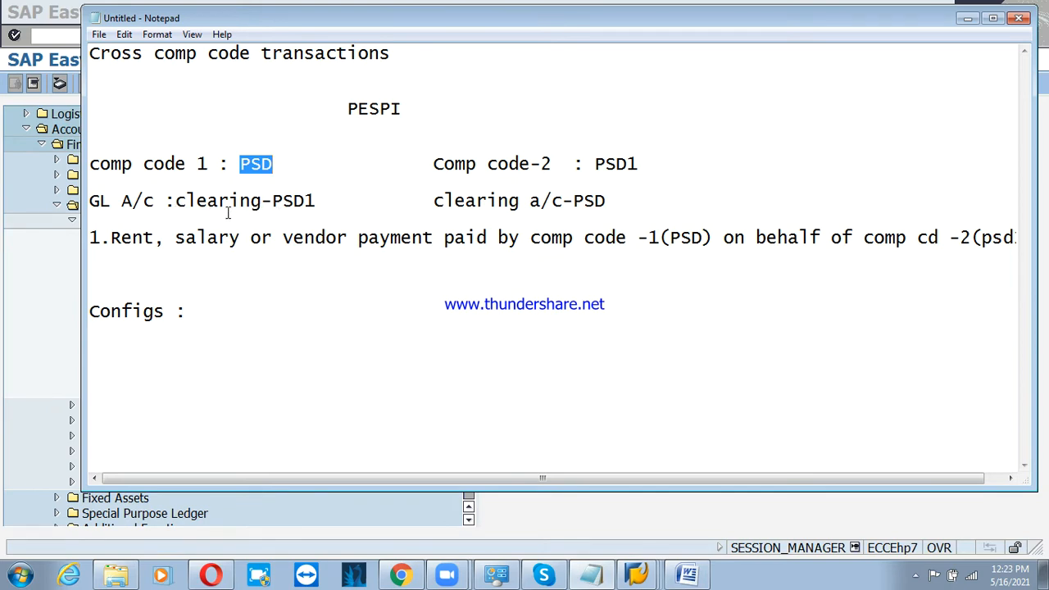
{"action": "left_click", "coordinate": [541, 168]}
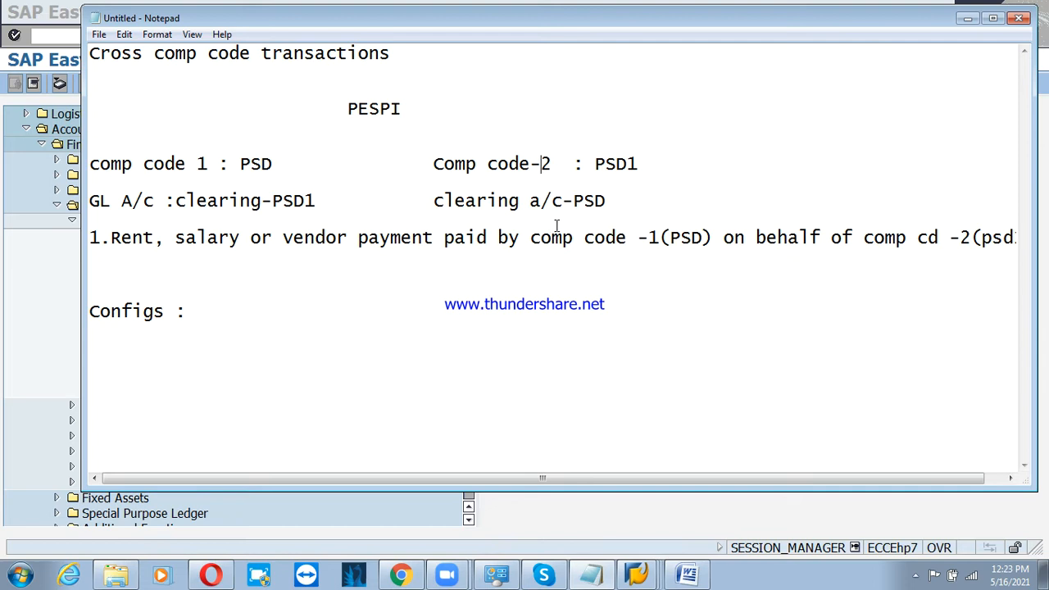
{"action": "left_click", "coordinate": [611, 201]}
Step: List "1. GL" and "2. We need to assign this ledger together" under Configs
{"action": "left_click", "coordinate": [383, 336]}
{"action": "type", "text": "1.GL"}
{"action": "key", "text": "Return"}
{"action": "type", "text": "2. We nee"}
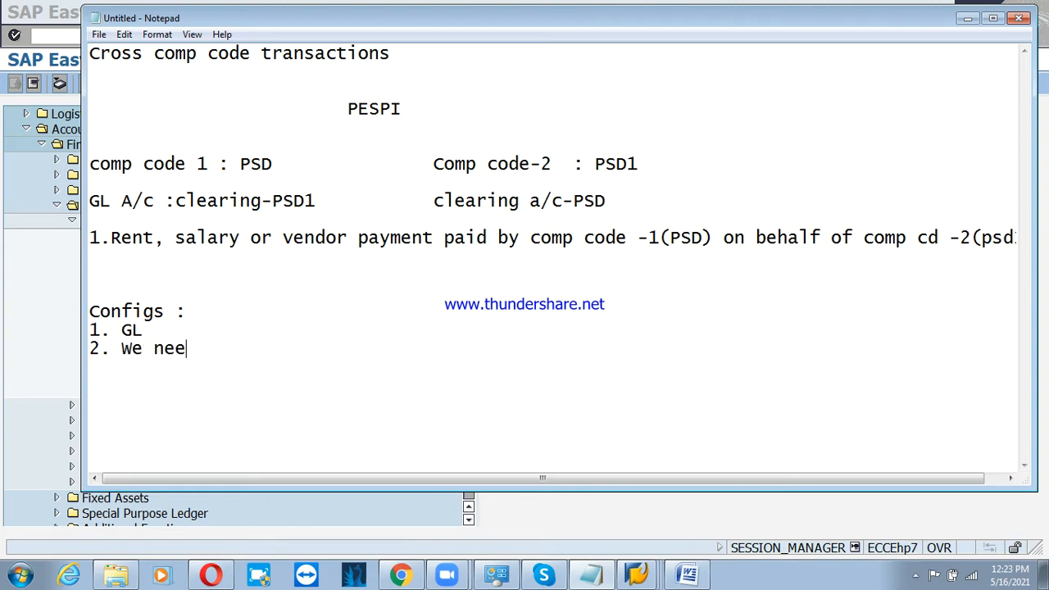
{"action": "type", "text": "d to assing"}
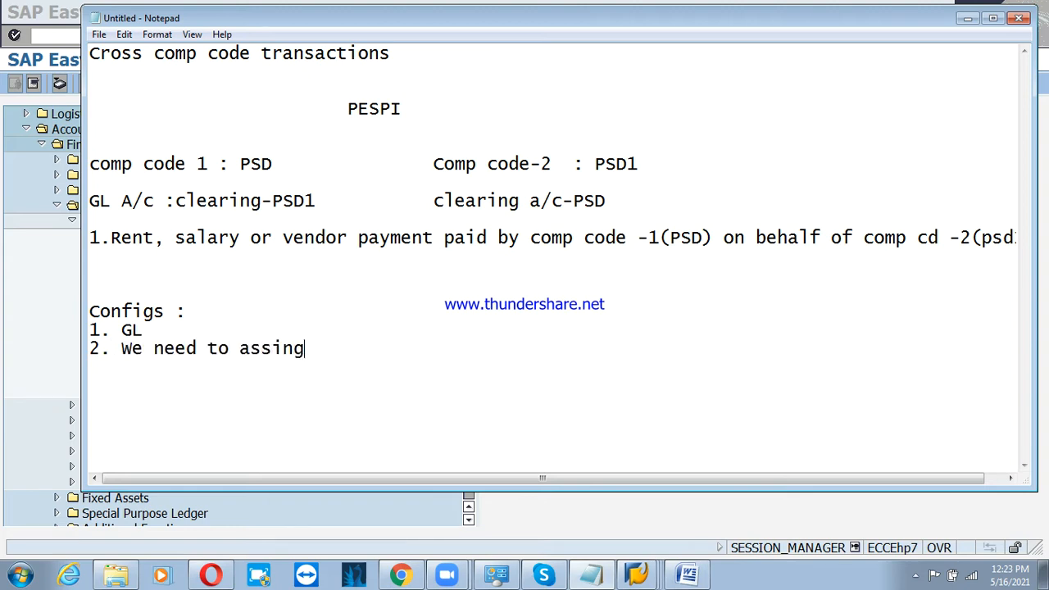
{"action": "key", "text": "BackSpace"}
{"action": "key", "text": "BackSpace"}
{"action": "type", "text": "gn this "}
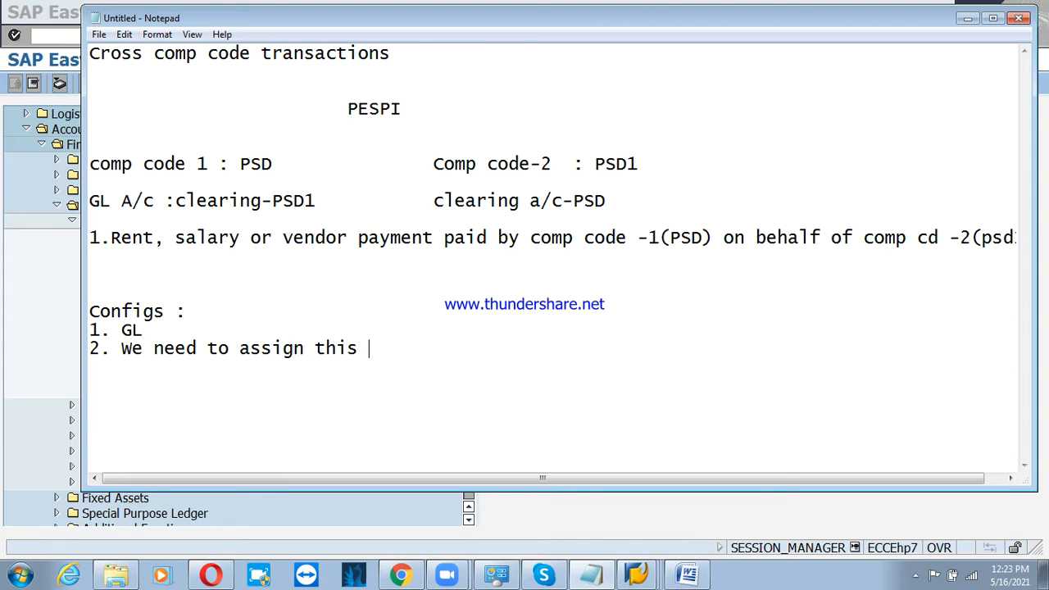
{"action": "type", "text": "ledger t"}
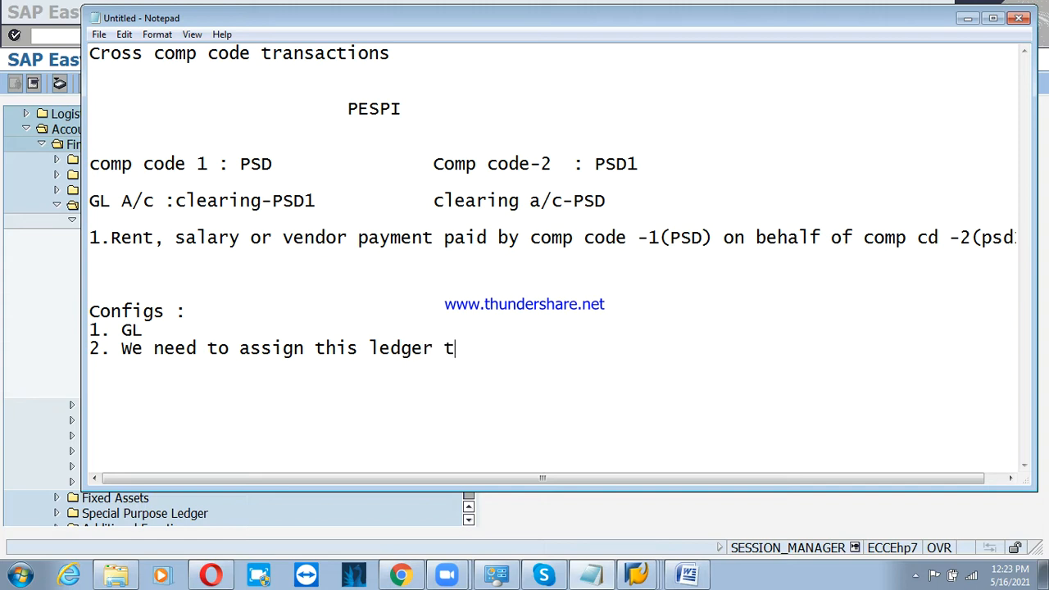
{"action": "type", "text": "ogether"}
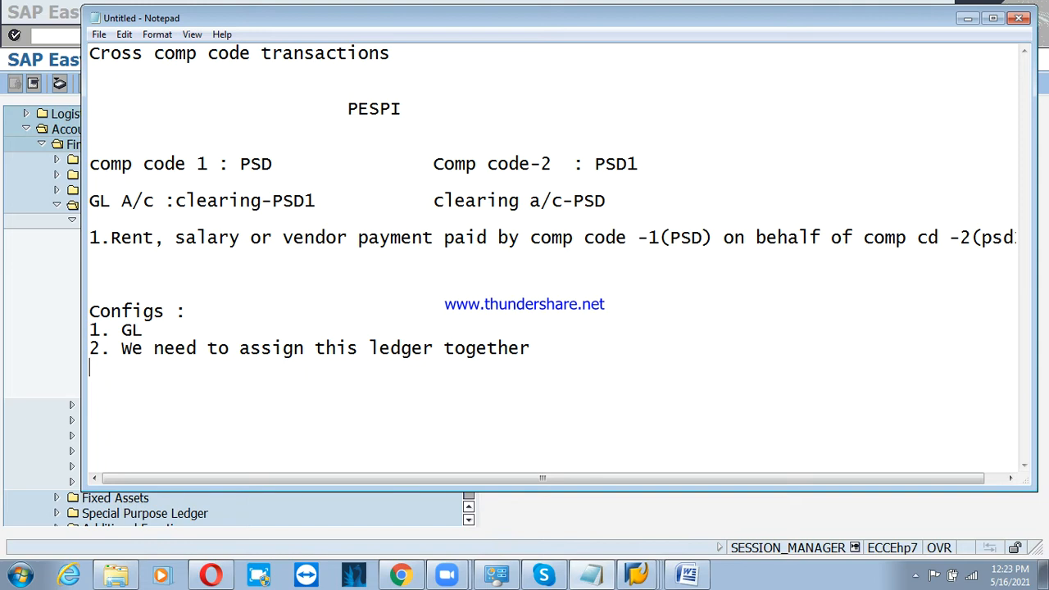
Step: Add a third Configs item reading "3. need to do config"
{"action": "key", "text": "Return"}
{"action": "type", "text": "3. need to do"}
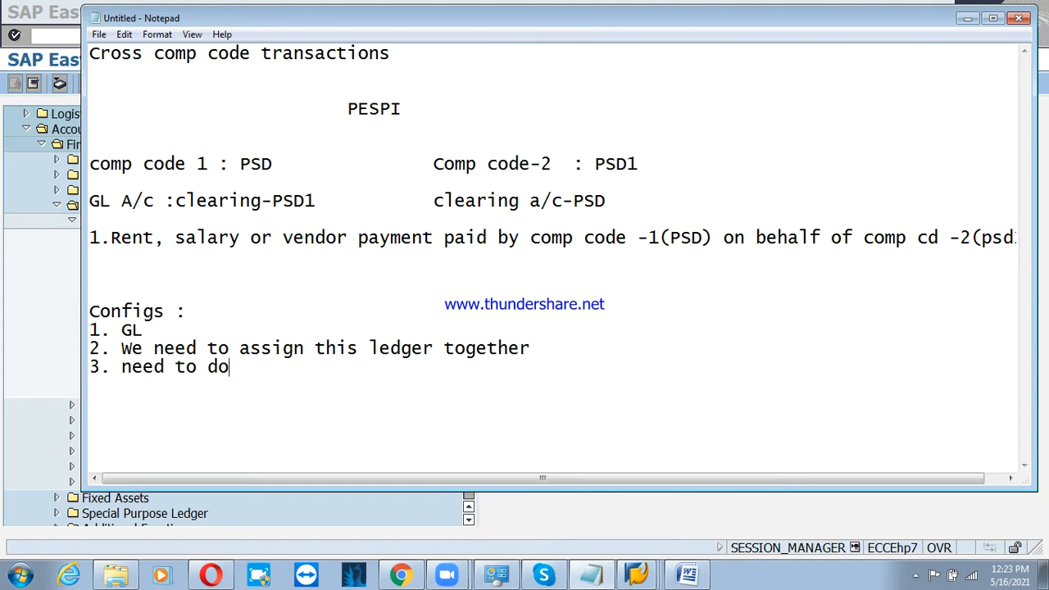
{"action": "type", "text": " confi"}
{"action": "key", "text": "BackSpace"}
{"action": "type", "text": "fig"}
Step: Add an "End user" heading below the Configs list and start its first item with "1. posting"
{"action": "type", "text": "End user"}
{"action": "key", "text": "Return"}
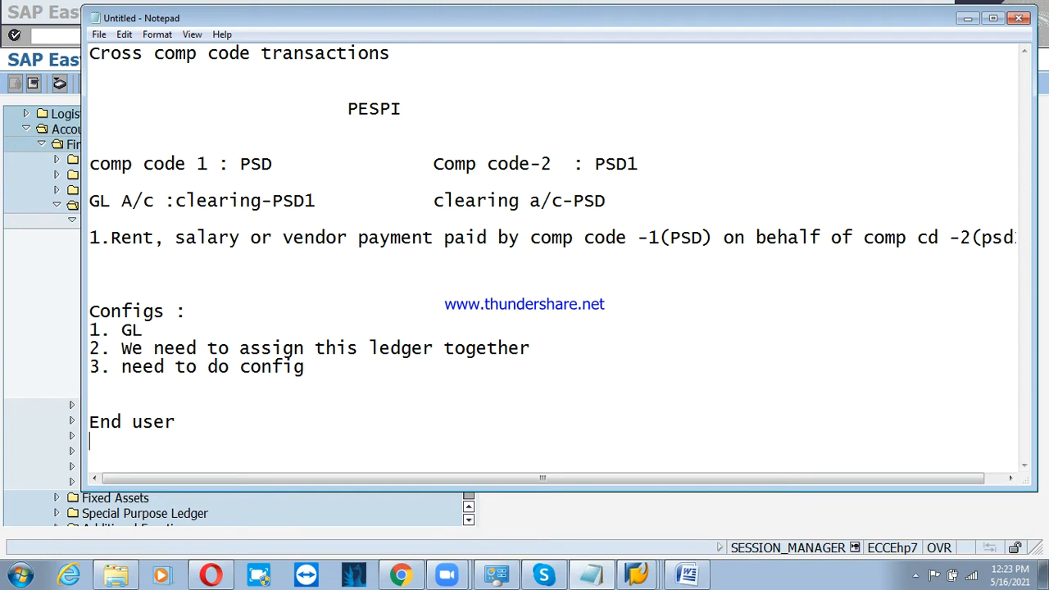
{"action": "key", "text": "Return"}
{"action": "type", "text": "1"}
{"action": "type", "text": ". posting"}
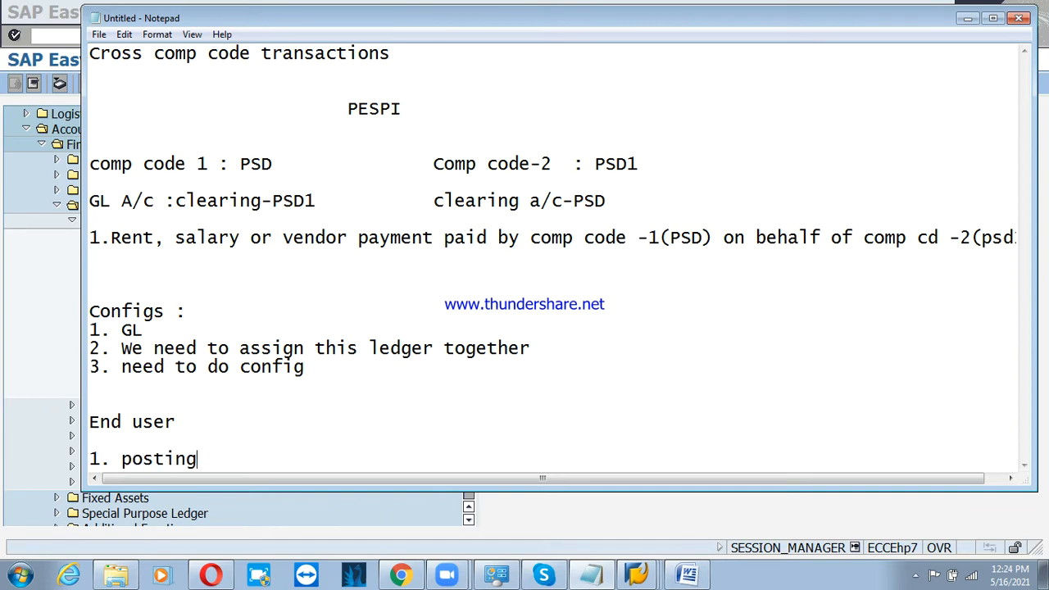
Step: Extend the End user posting item with ", rent paid on behalf of comp code -2(psd1) from comp code-1(PSD)"
{"action": "type", "text": ", rent paid "}
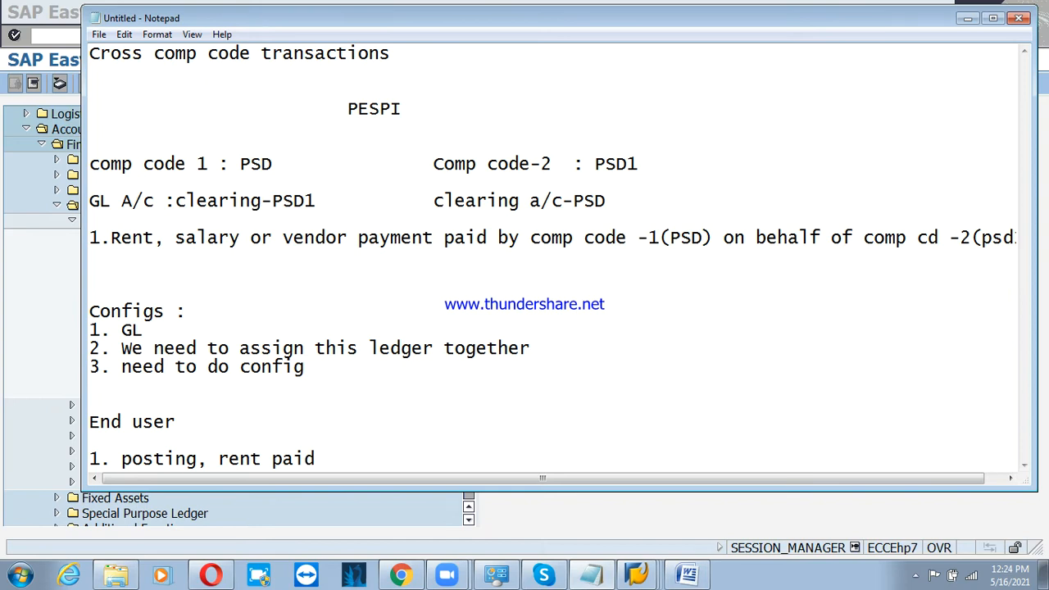
{"action": "type", "text": "onbeh"}
{"action": "key", "text": "BackSpace"}
{"action": "key", "text": "BackSpace"}
{"action": "key", "text": "BackSpace"}
{"action": "type", "text": "behalf"}
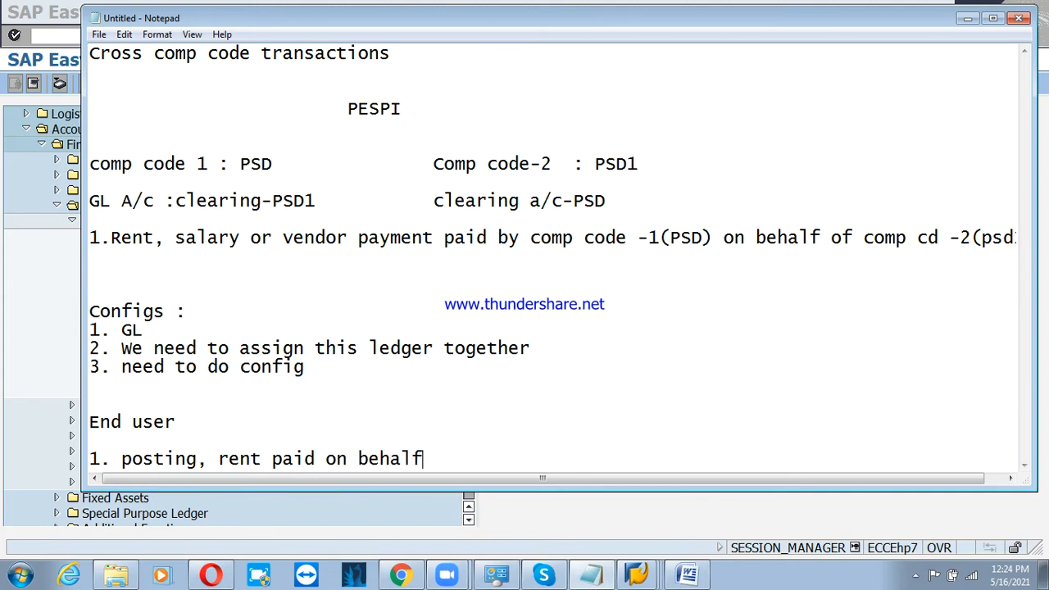
{"action": "type", "text": " of comp"}
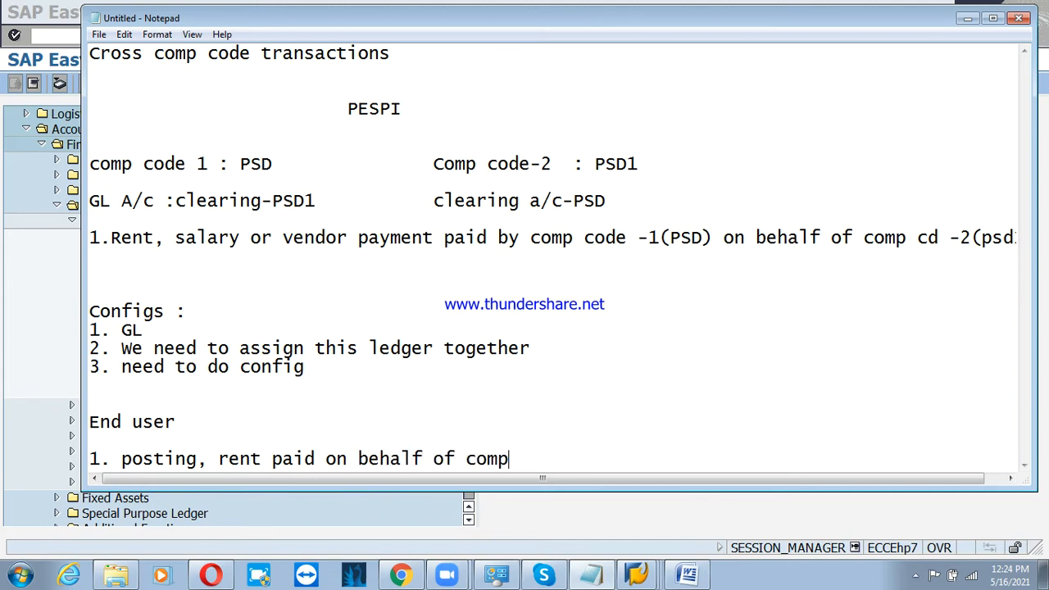
{"action": "type", "text": " code -2(psd1) from com"}
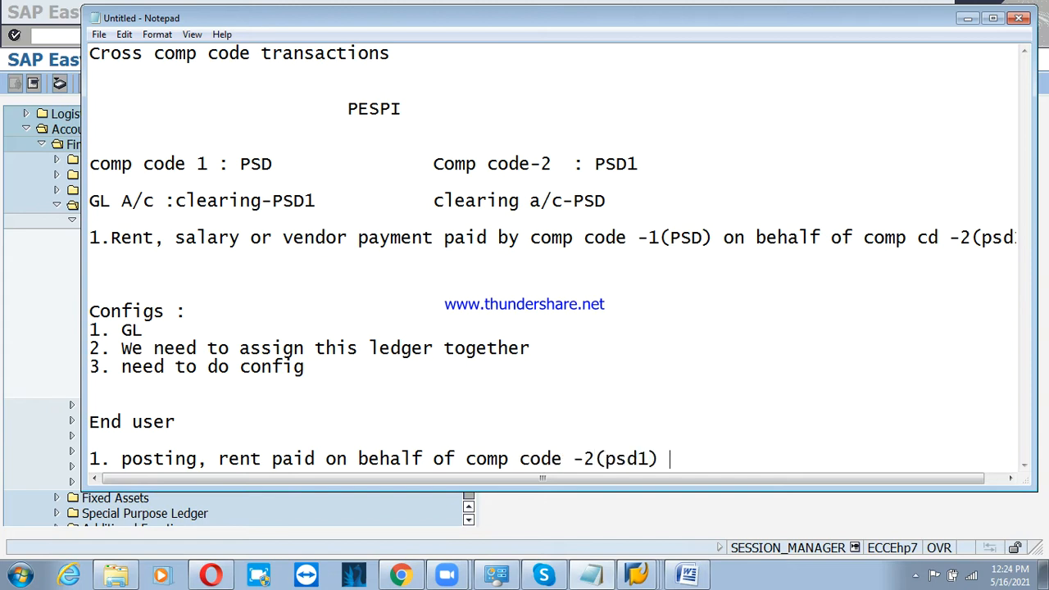
{"action": "type", "text": "p code-"}
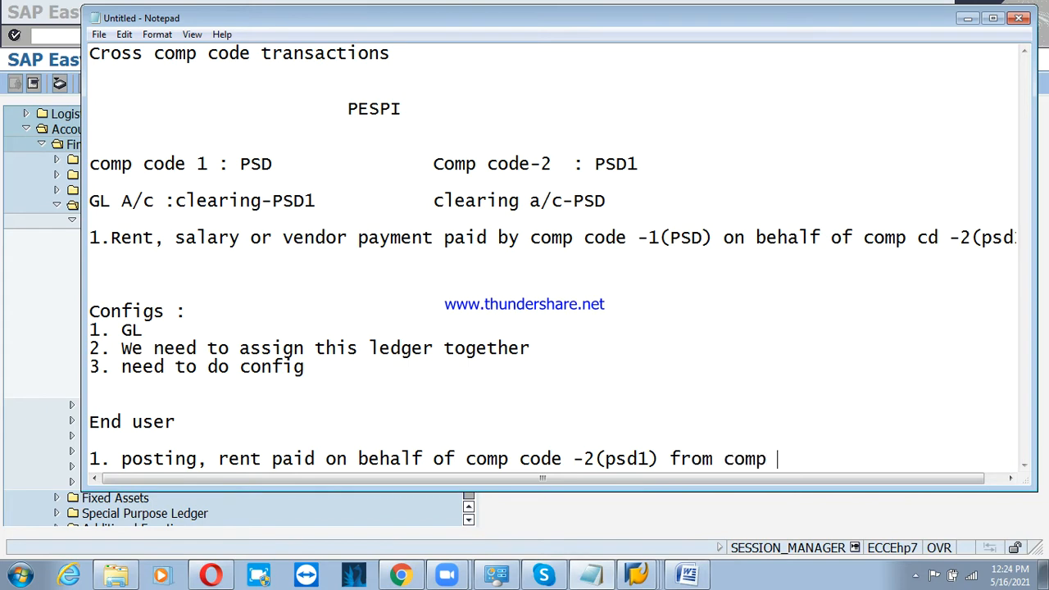
{"action": "type", "text": "1(PSD)"}
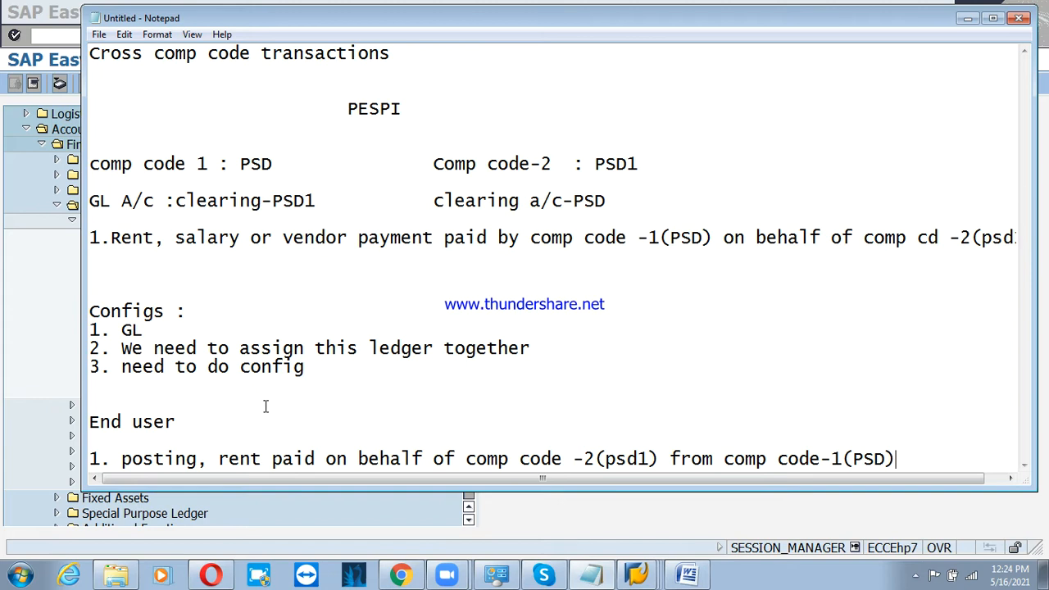
{"action": "left_click", "coordinate": [637, 574]}
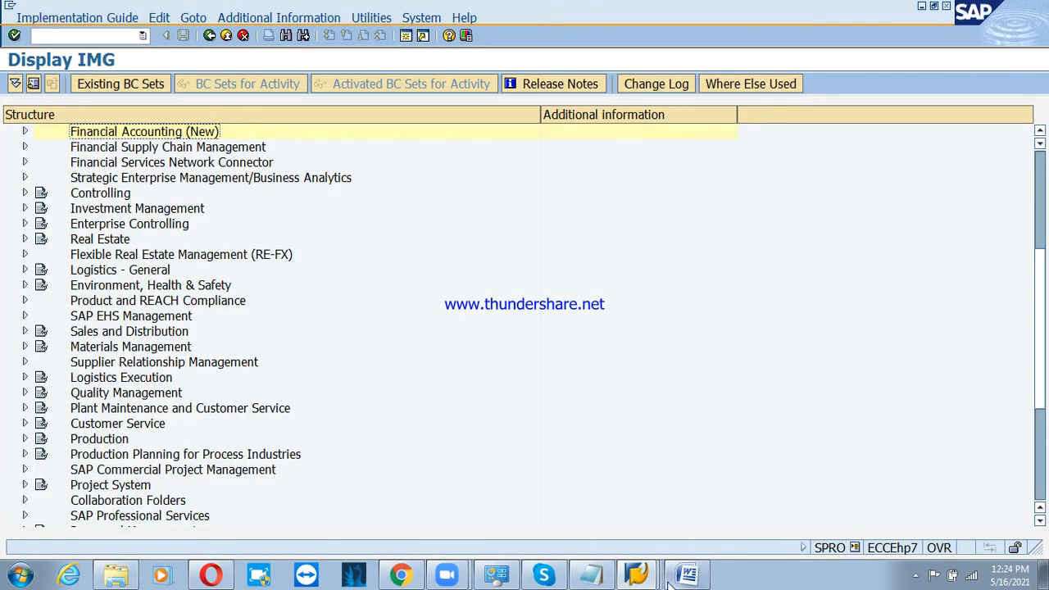
{"action": "left_click", "coordinate": [639, 575]}
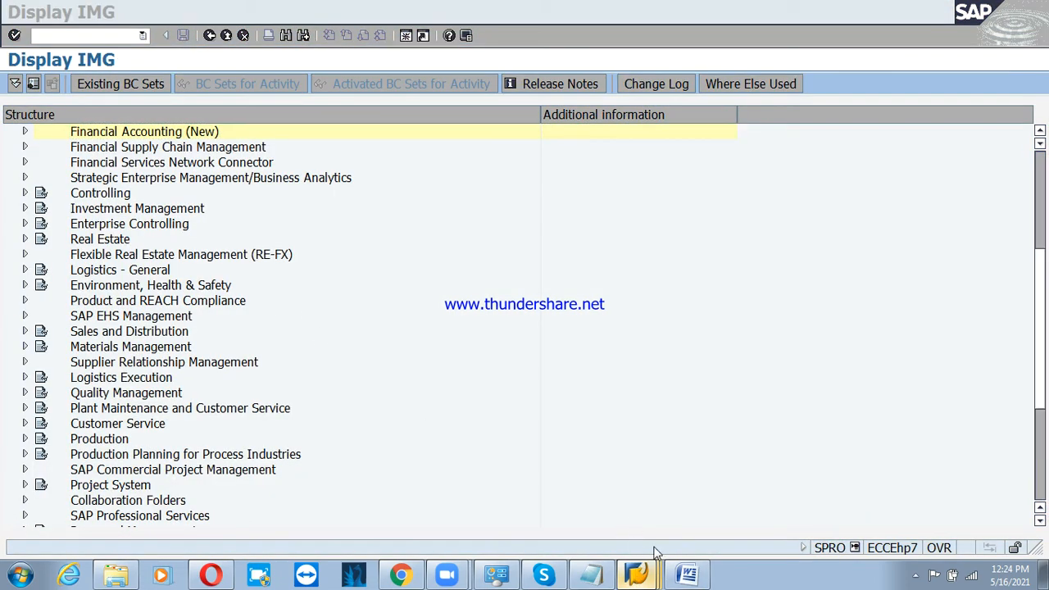
{"action": "left_click", "coordinate": [590, 573]}
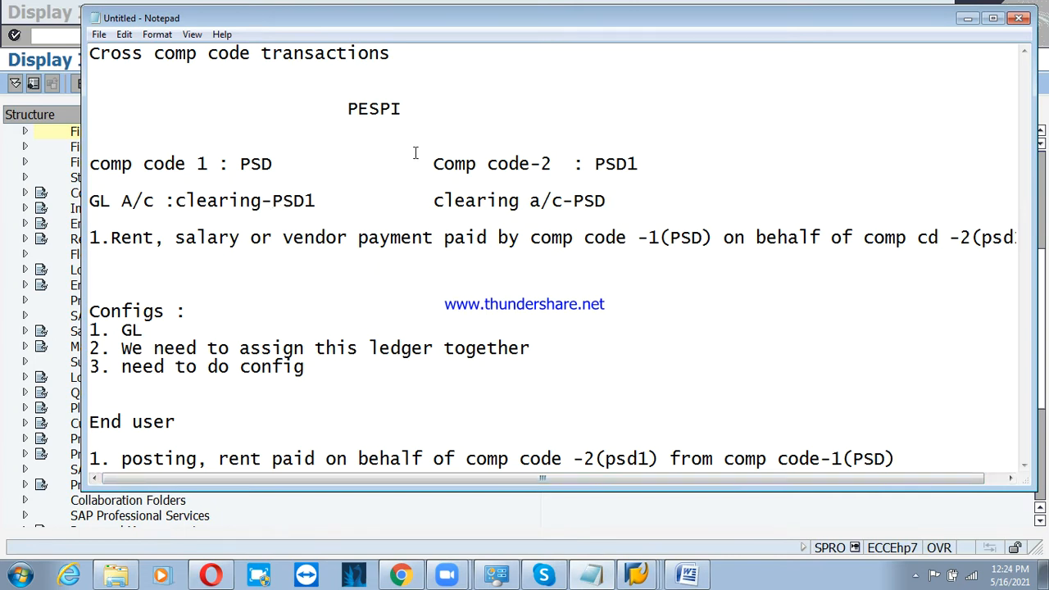
Step: Add two blank lines below the GL A/c clearing line and one above the comp code line
{"action": "left_click", "coordinate": [628, 208]}
{"action": "key", "text": "Return"}
{"action": "key", "text": "Up"}
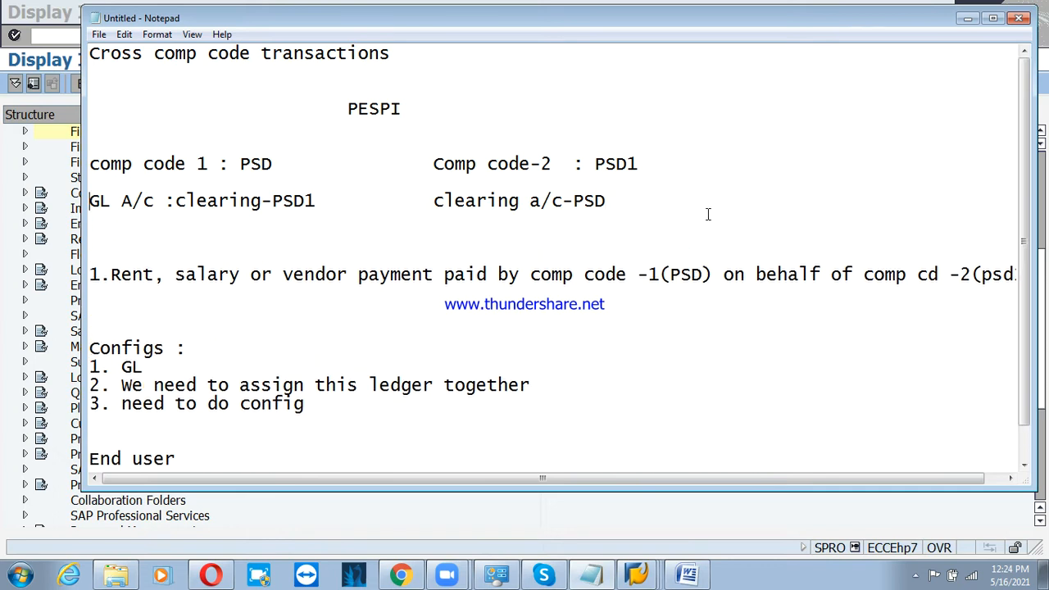
{"action": "key", "text": "Return"}
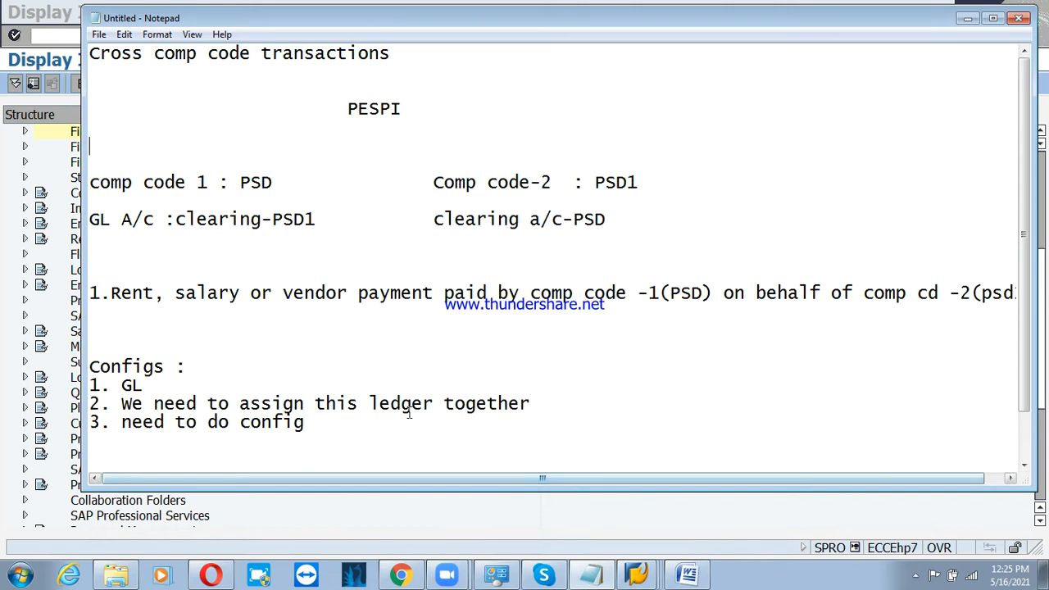
Step: Insert "1. Creation of comp code2 (PSD1)" as the first item under Configs, above the GL item
{"action": "left_click", "coordinate": [320, 379]}
{"action": "left_click", "coordinate": [201, 365]}
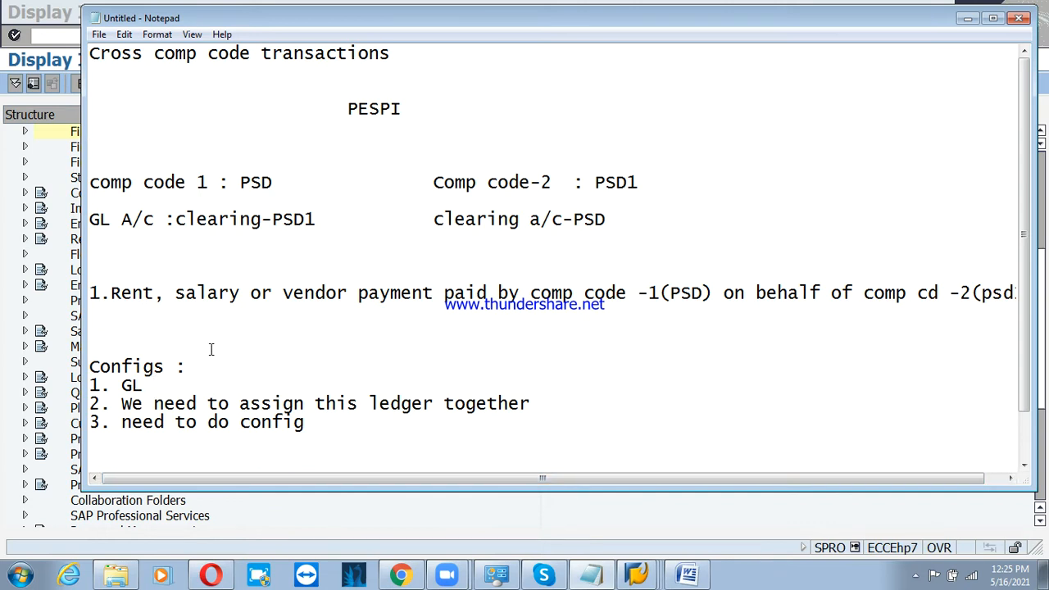
{"action": "key", "text": "Return"}
{"action": "type", "text": "1. Crea"}
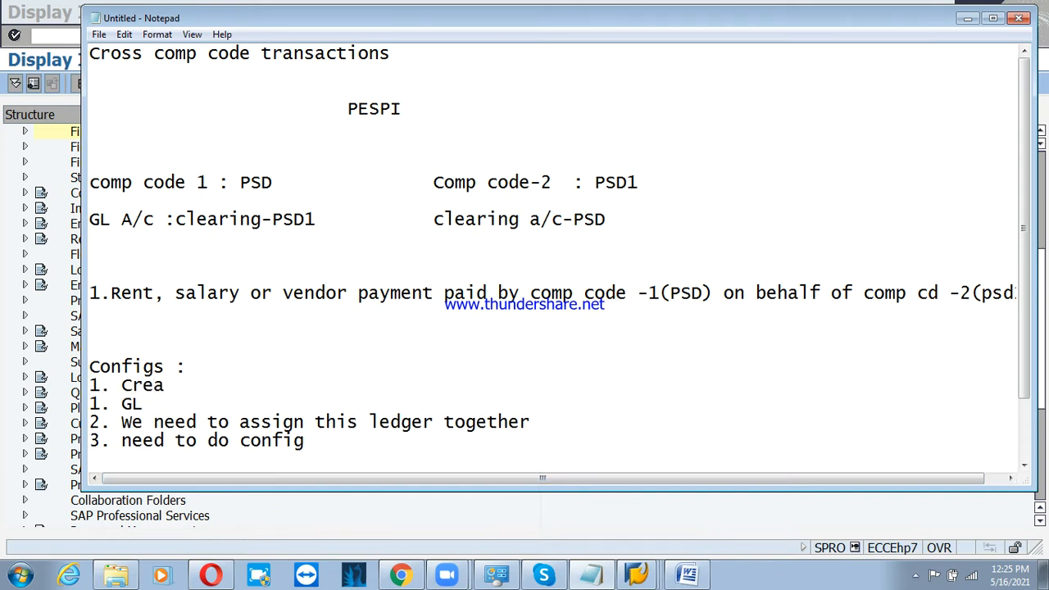
{"action": "type", "text": "tion of com"}
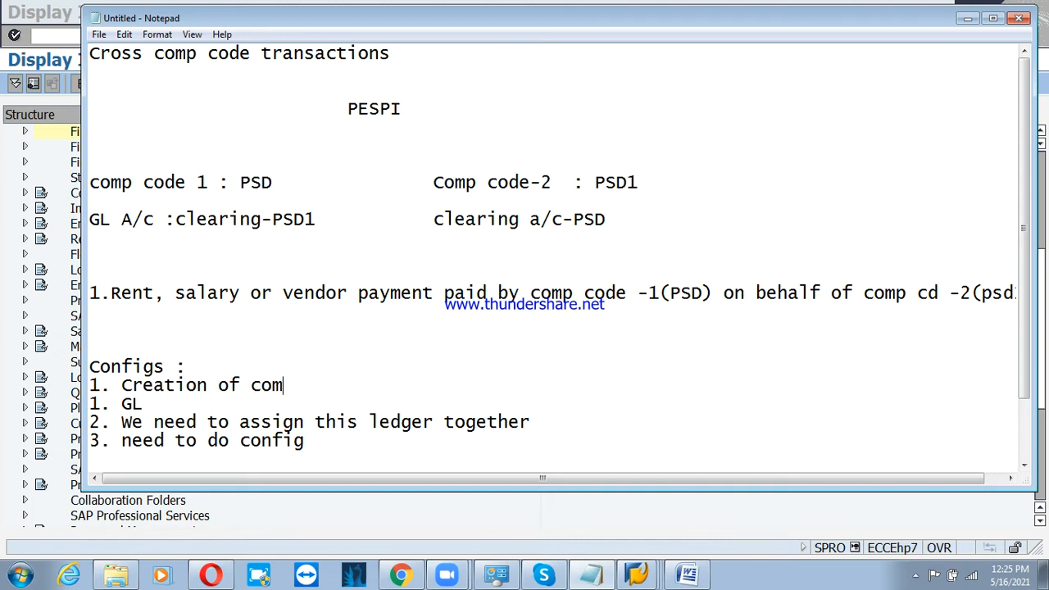
{"action": "type", "text": "p code ("}
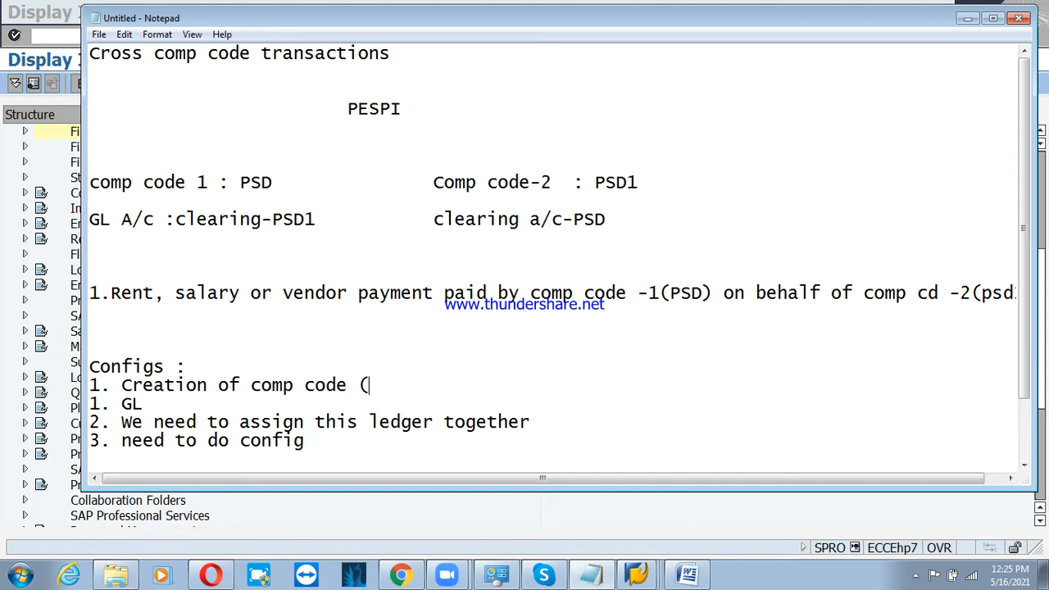
{"action": "key", "text": "Left"}
{"action": "key", "text": "Right"}
{"action": "type", "text": "2"}
{"action": "key", "text": "Right"}
{"action": "key", "text": "Right"}
{"action": "type", "text": "PSD1)"}
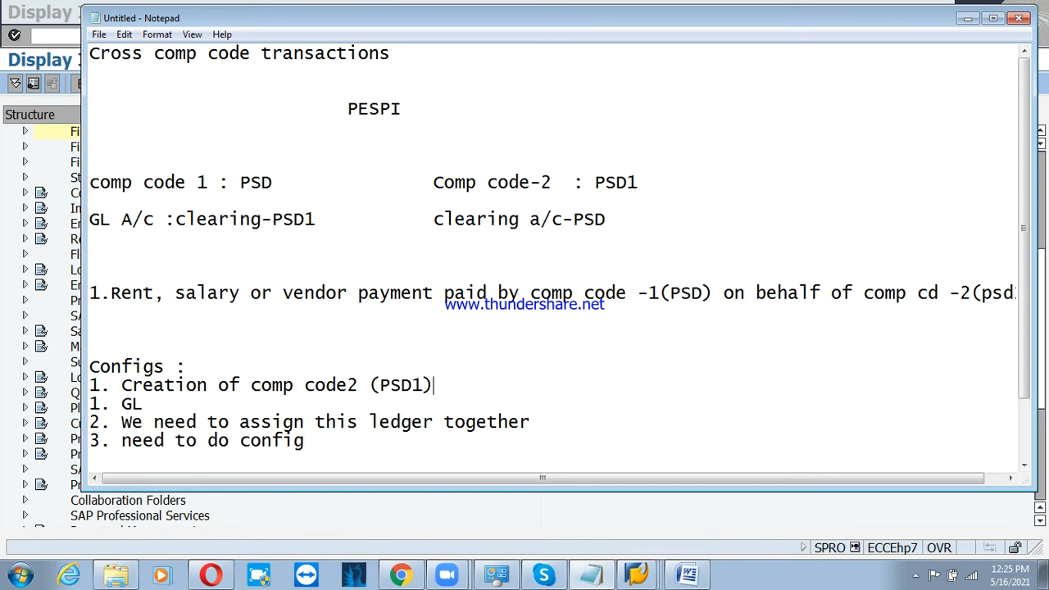
Step: Start a second Configs item with "2. Copy" below the company code creation item and renumber the GL item as 3
{"action": "key", "text": "Return"}
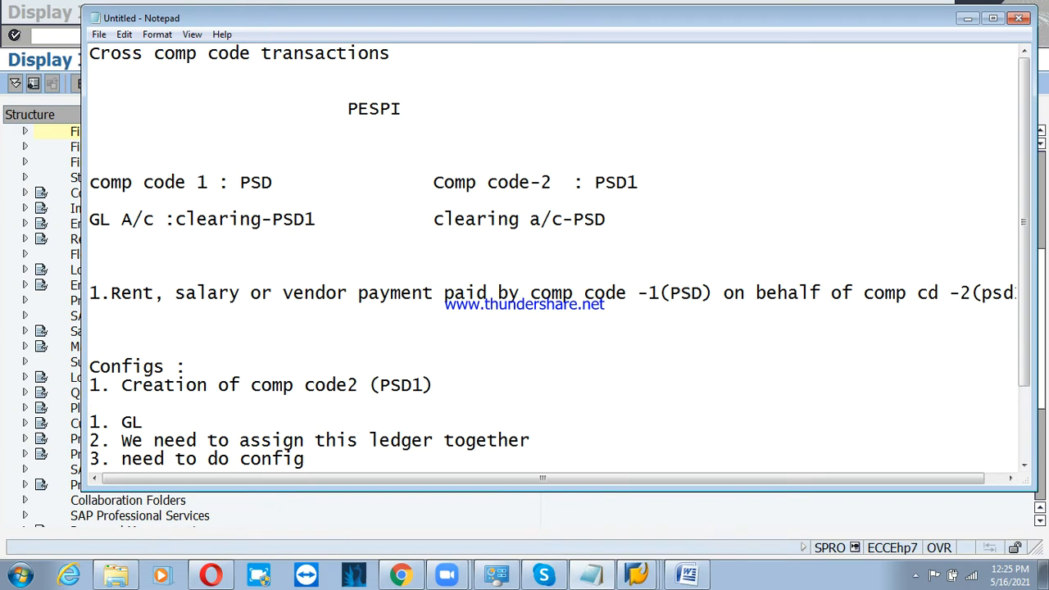
{"action": "type", "text": "2."}
{"action": "key", "text": "Delete"}
{"action": "type", "text": "3"}
{"action": "key", "text": "Up"}
{"action": "key", "text": "End"}
{"action": "key", "text": "Right"}
{"action": "key", "text": "Right"}
{"action": "type", "text": "Cop"}
{"action": "type", "text": "y the"}
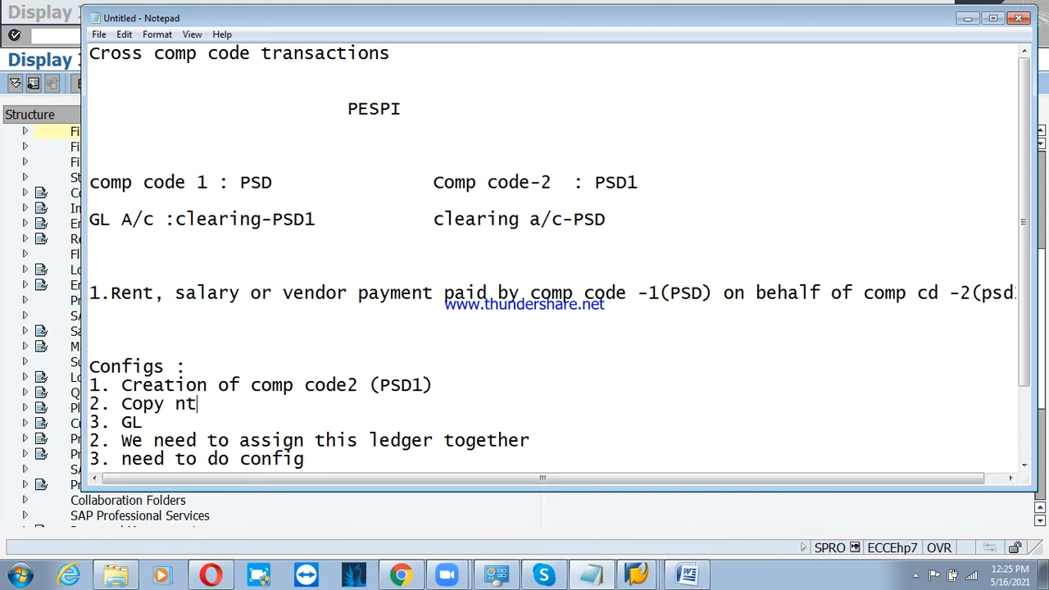
Step: Complete item 2 of the Configs list as "Copy the global parameter(Fiscal year, posting period, coa, ledgers)"
{"action": "type", "text": " c"}
{"action": "key", "text": "BackSpace"}
{"action": "type", "text": "global parameter"}
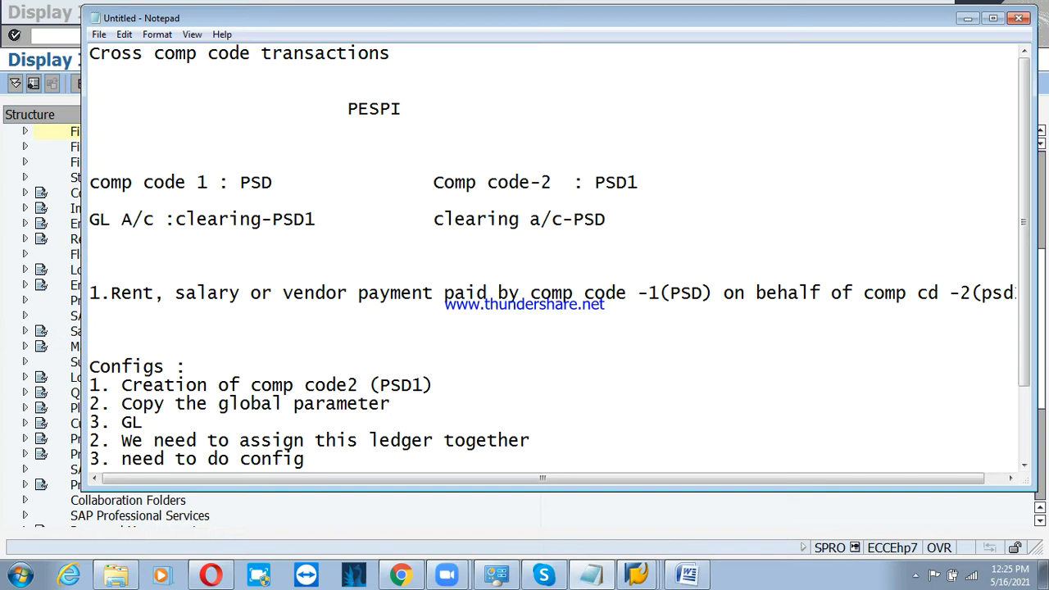
{"action": "type", "text": "(Fiys"}
{"action": "key", "text": "BackSpace"}
{"action": "key", "text": "BackSpace"}
{"action": "type", "text": "scal year, posti"}
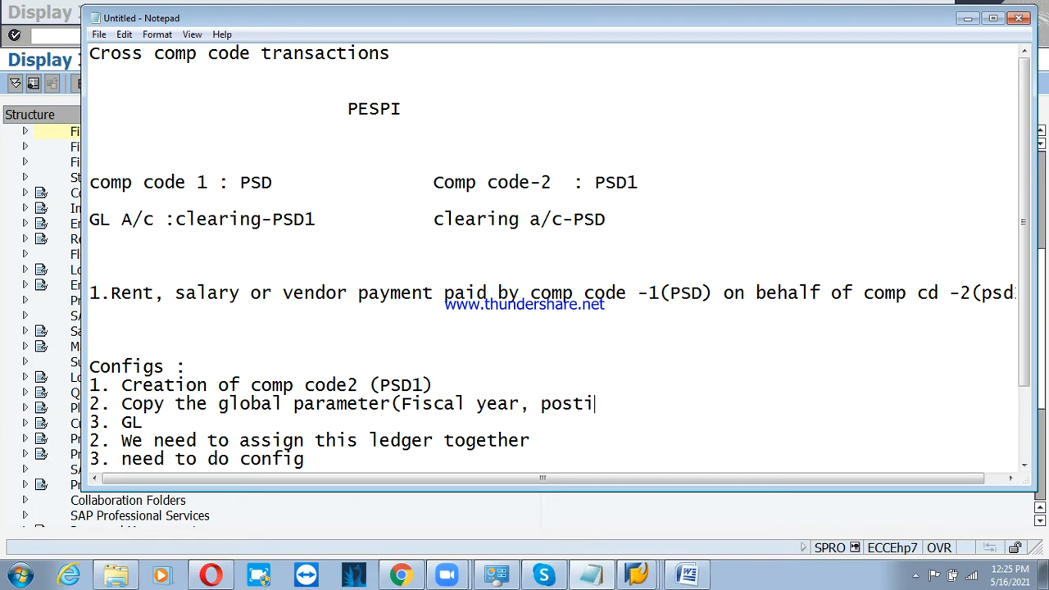
{"action": "type", "text": "ng periond"}
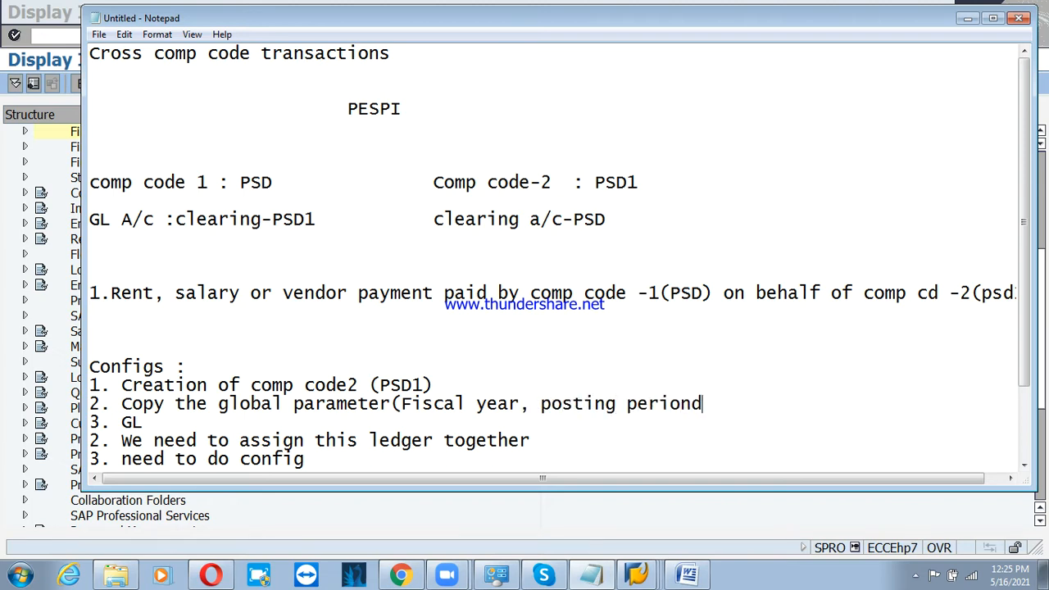
{"action": "key", "text": "BackSpace"}
{"action": "key", "text": "BackSpace"}
{"action": "type", "text": "d, coa, ledg"}
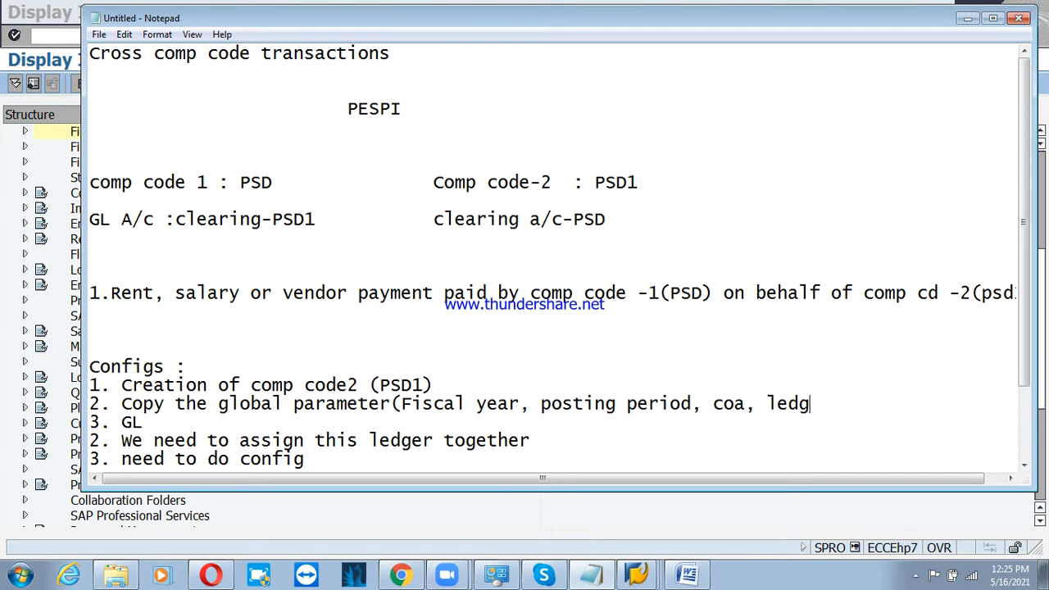
{"action": "type", "text": "ers)"}
{"action": "left_click_drag", "start_coordinate": [401, 404], "coordinate": [552, 408]}
{"action": "left_click", "coordinate": [703, 410]}
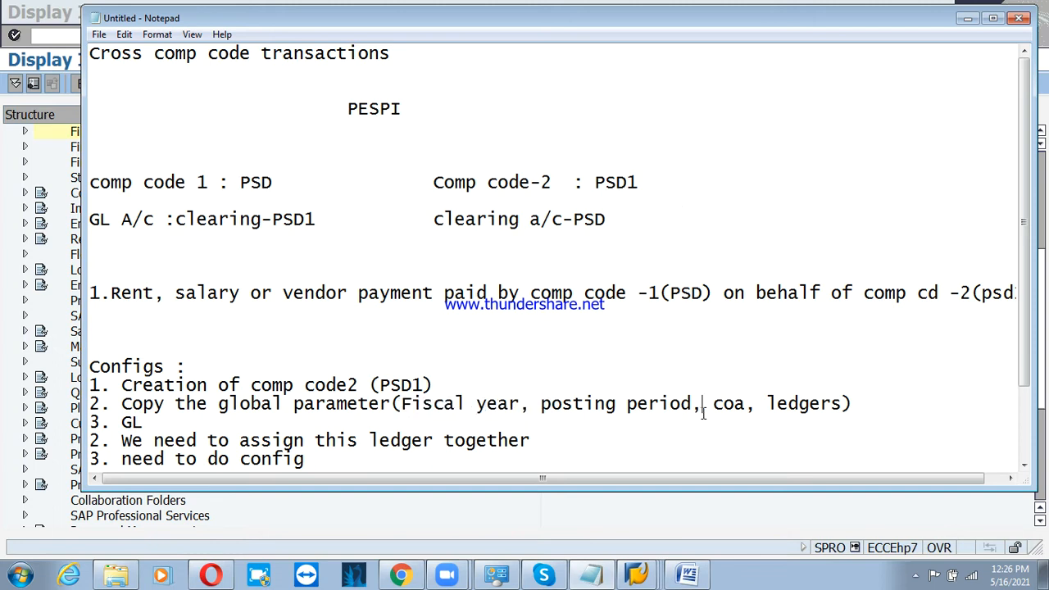
{"action": "left_click", "coordinate": [399, 404]}
{"action": "left_click", "coordinate": [159, 422]}
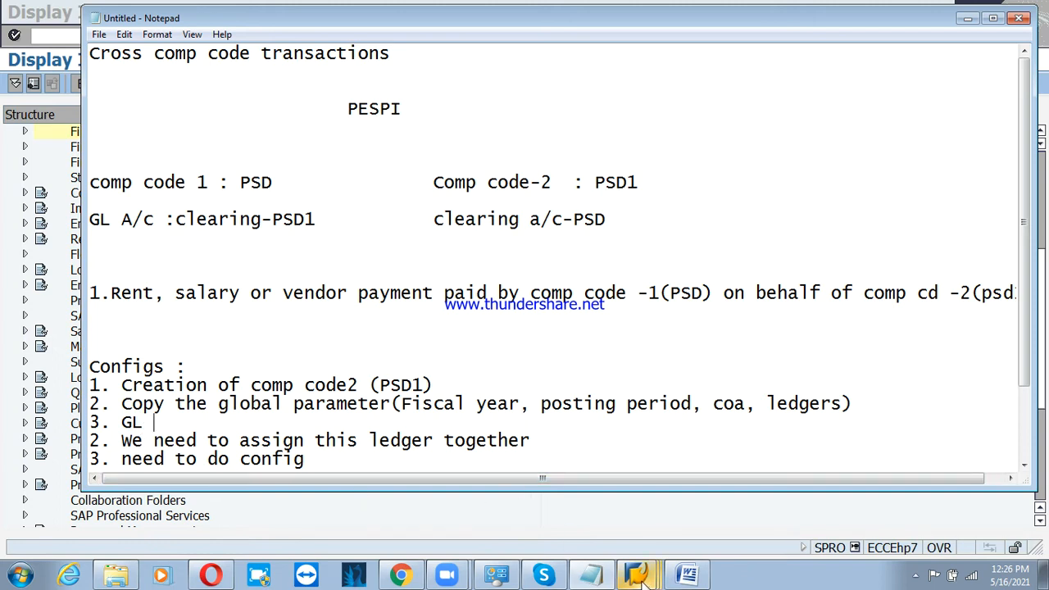
Step: Insert the line "3. Assign comp cd 2 (PSD1)to company" below the global parameter item in the Configs list
{"action": "left_click", "coordinate": [857, 404]}
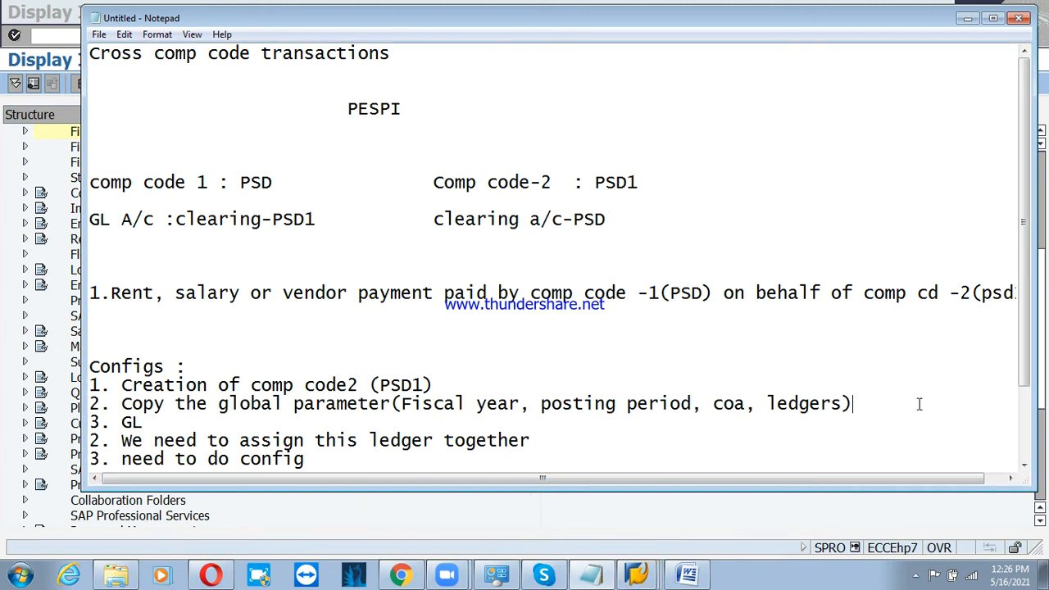
{"action": "key", "text": "Return"}
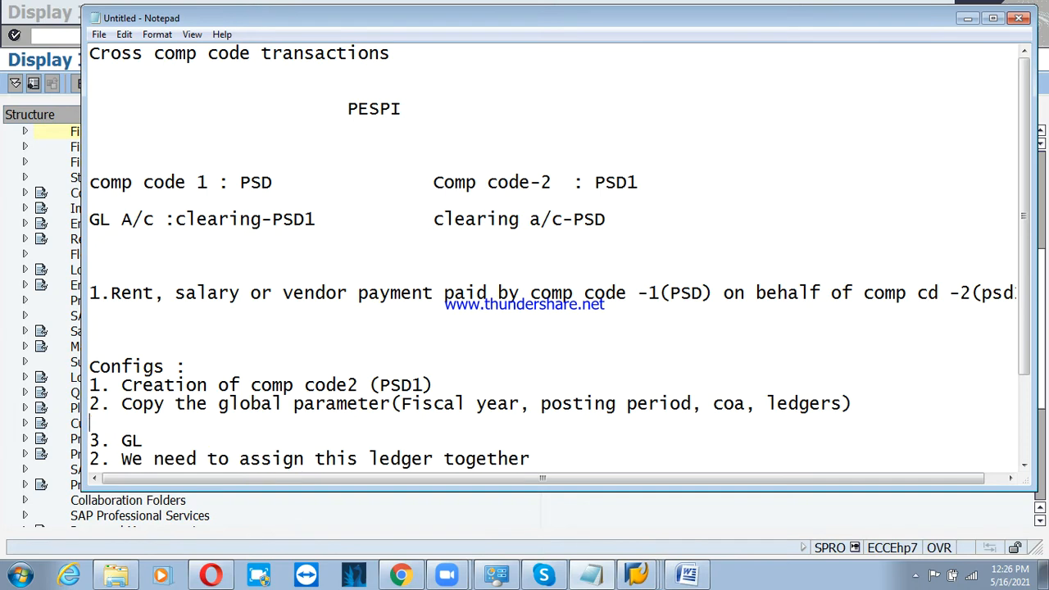
{"action": "type", "text": "3. Assign compd"}
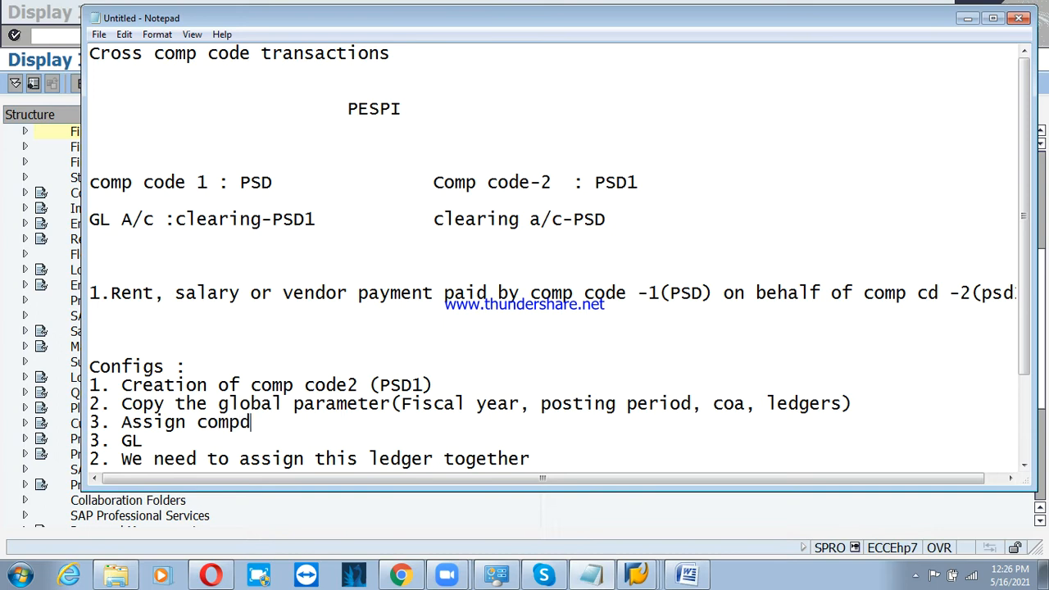
{"action": "key", "text": "BackSpace"}
{"action": "type", "text": "cd 2 to company"}
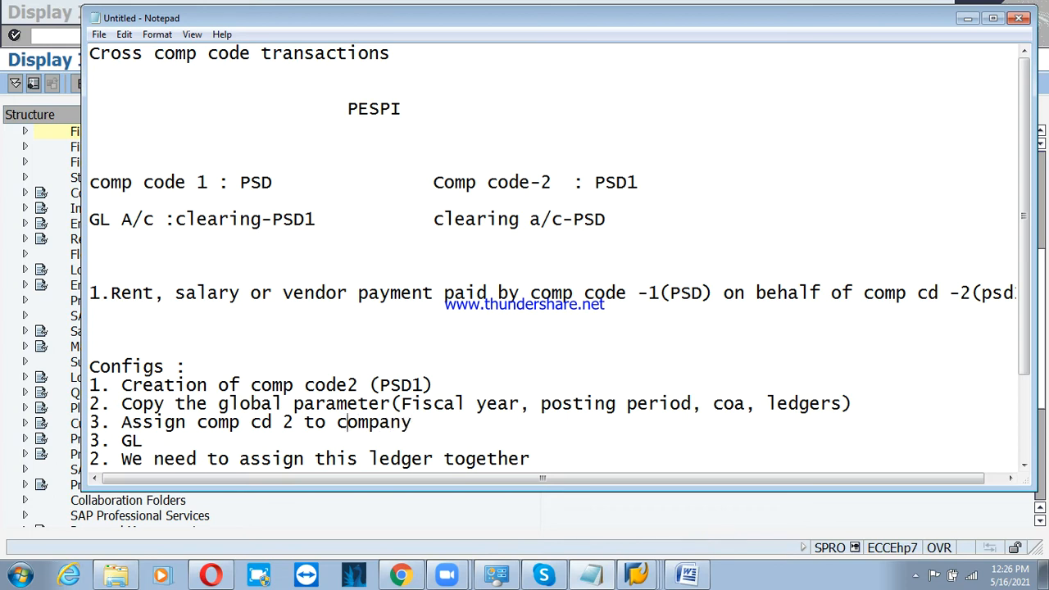
{"action": "type", "text": "("}
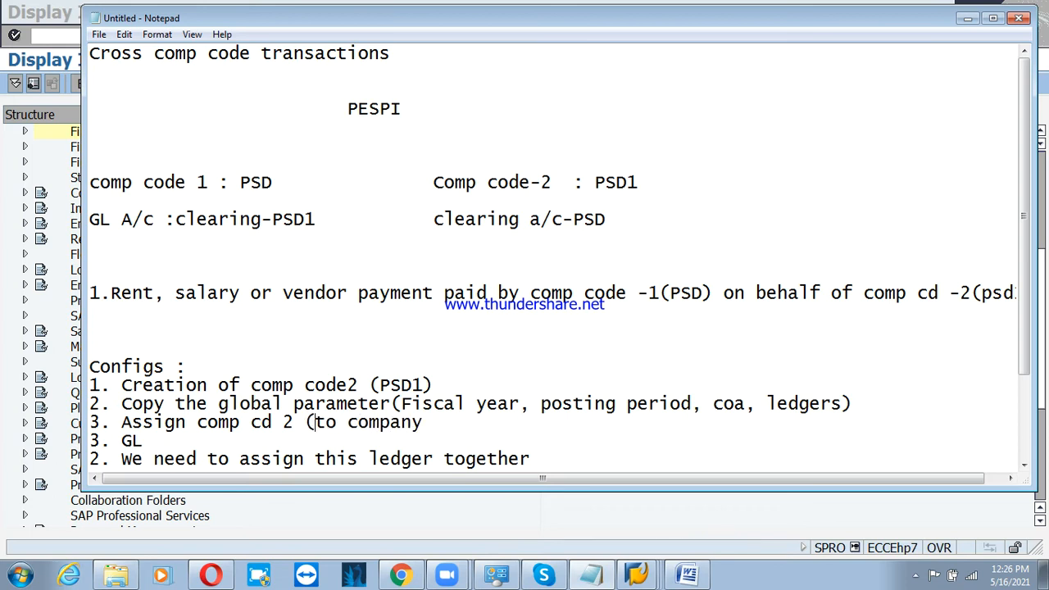
{"action": "type", "text": "PSD1"}
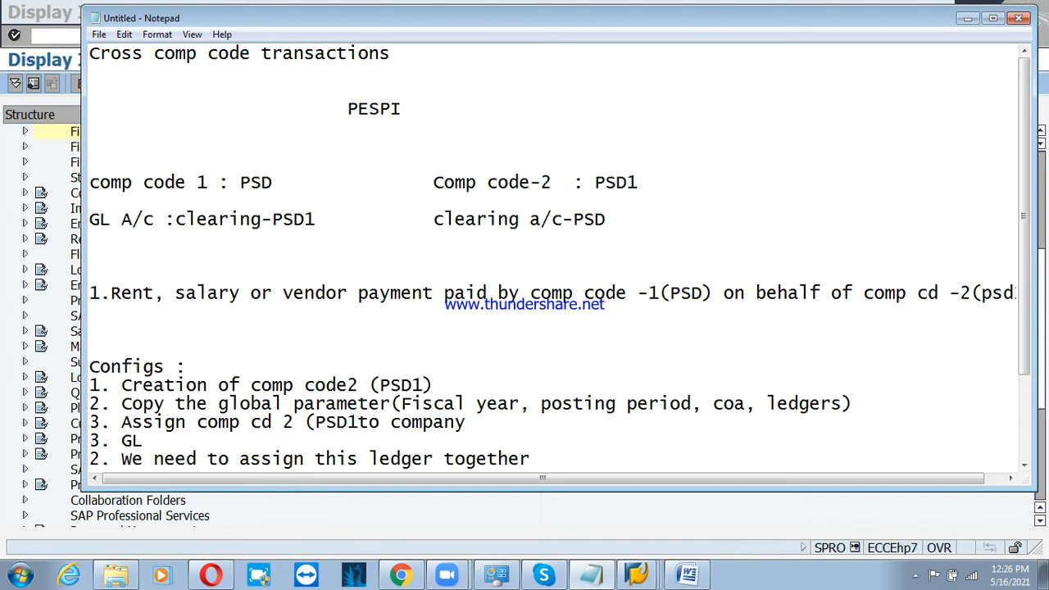
{"action": "type", "text": ")"}
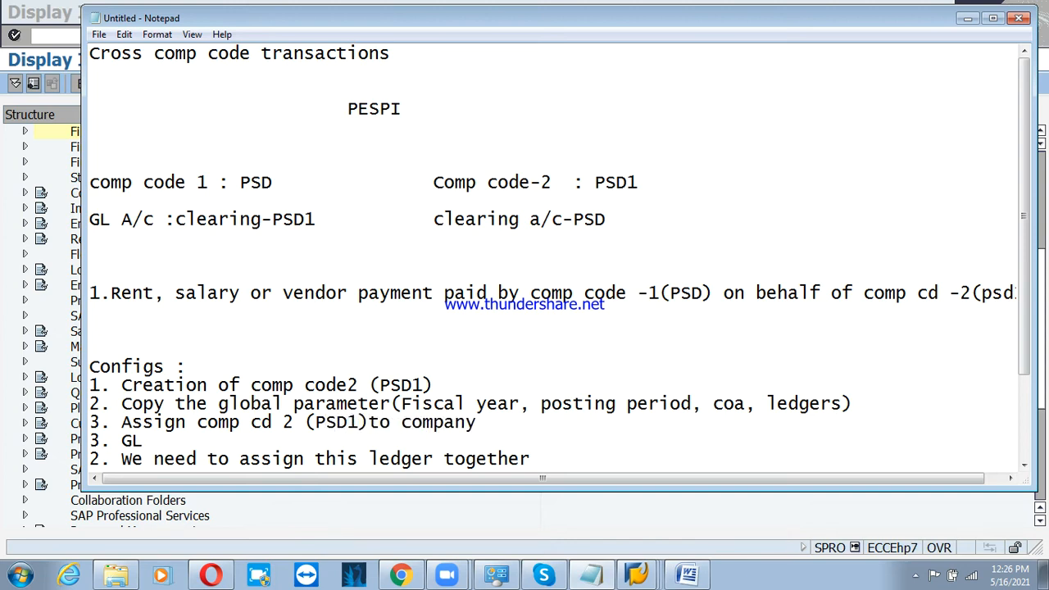
Step: Switch to SAP, expand Enterprise Structure > Definition > Financial Accounting, and open "Edit, Copy, Delete, Check Company Code"
{"action": "left_click", "coordinate": [71, 184]}
{"action": "scroll", "coordinate": [187, 231], "scroll_direction": "up", "scroll_amount": 5}
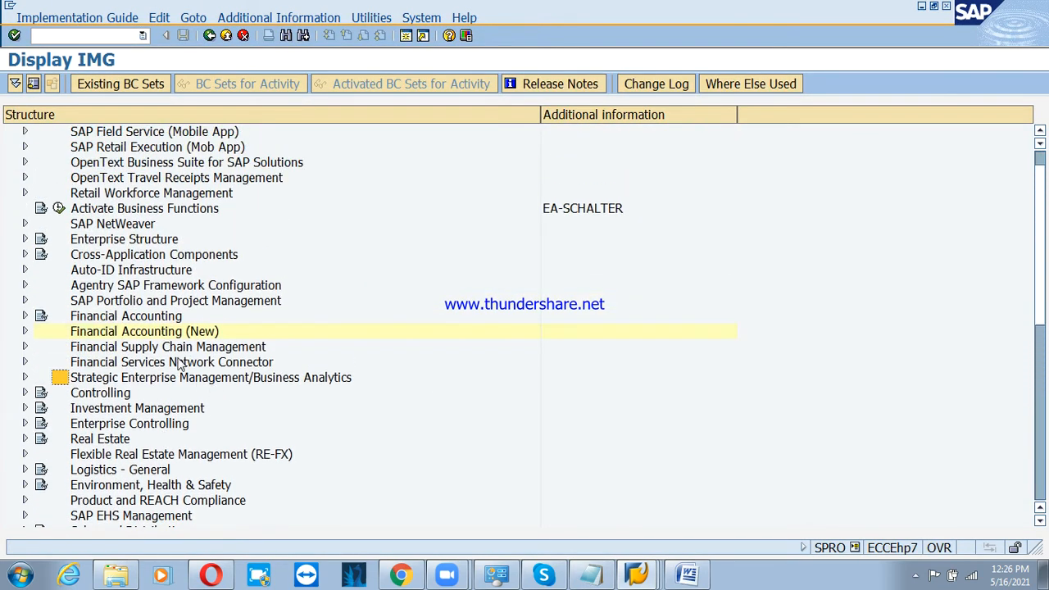
{"action": "left_click", "coordinate": [107, 239]}
{"action": "left_click", "coordinate": [24, 238]}
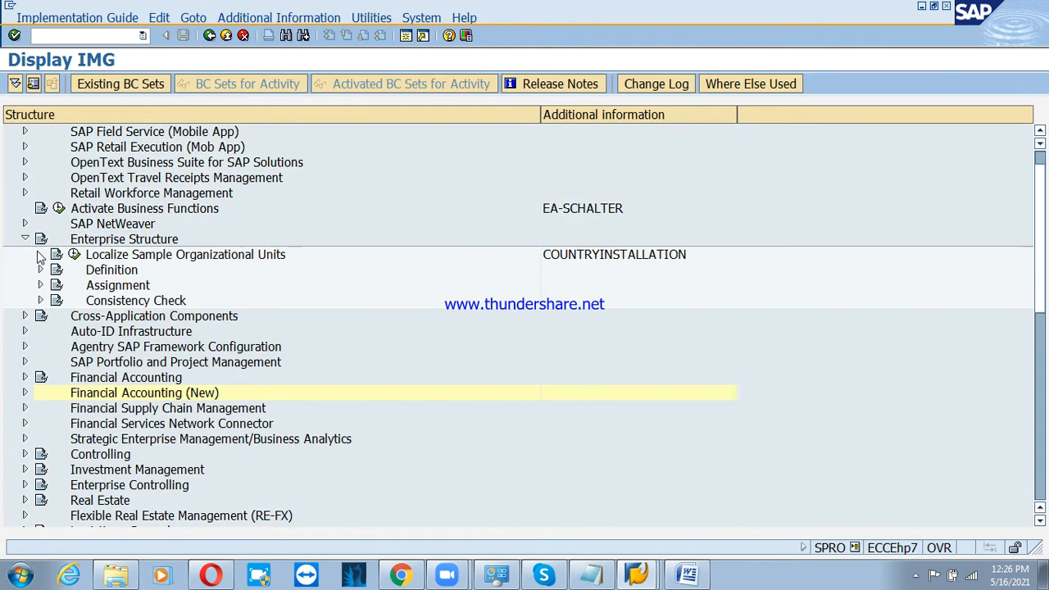
{"action": "left_click", "coordinate": [111, 270]}
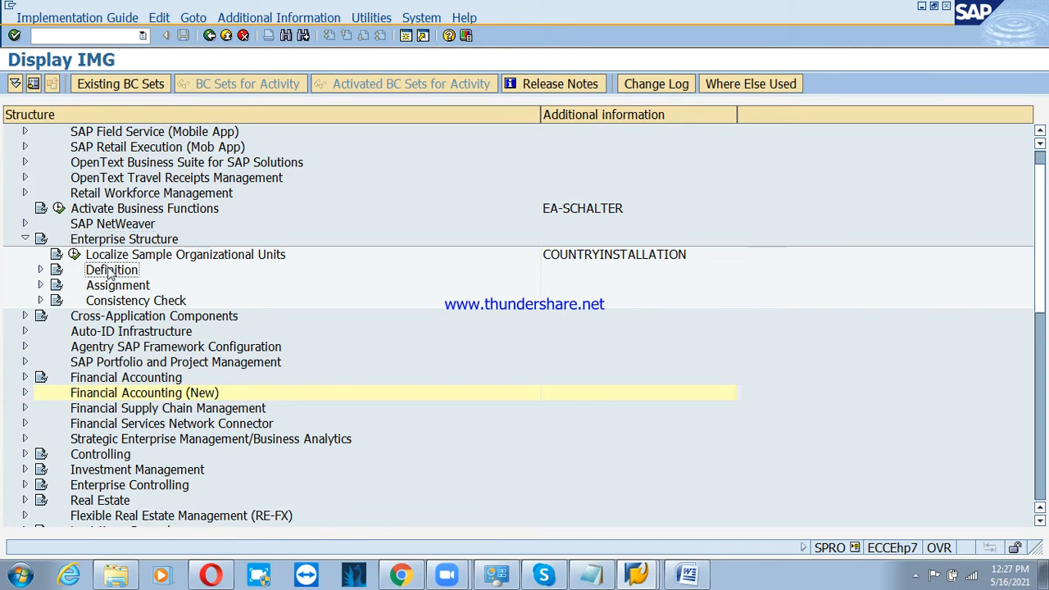
{"action": "left_click", "coordinate": [40, 269]}
{"action": "left_click", "coordinate": [131, 286]}
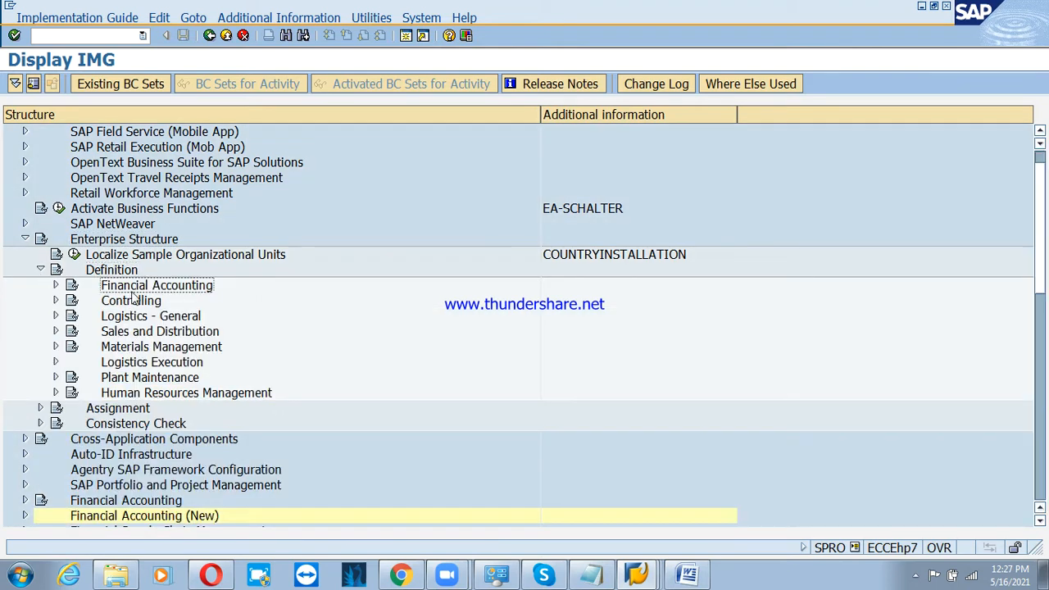
{"action": "left_click", "coordinate": [56, 286]}
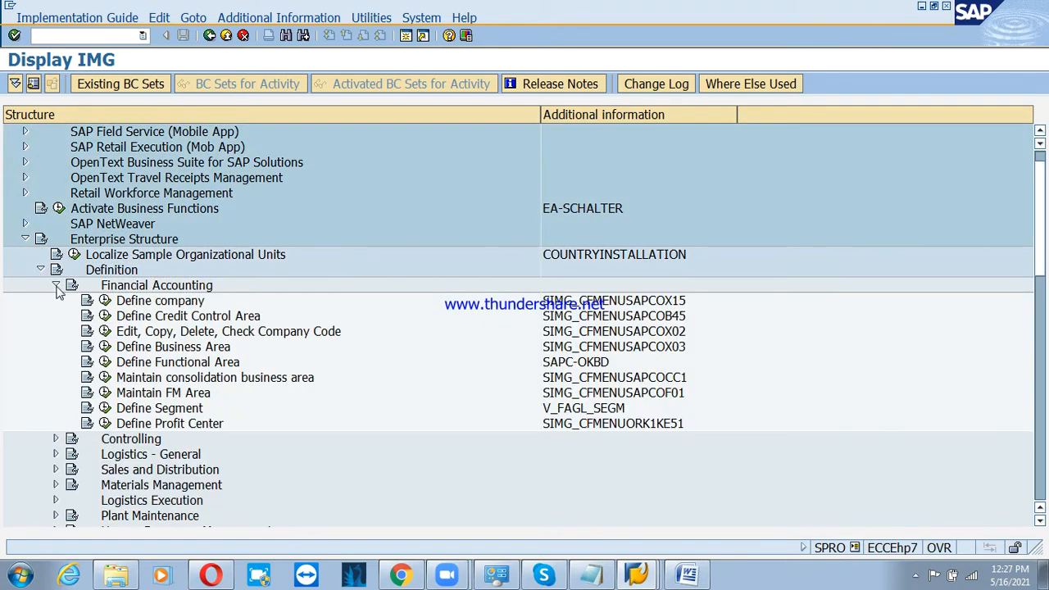
{"action": "left_click", "coordinate": [206, 338]}
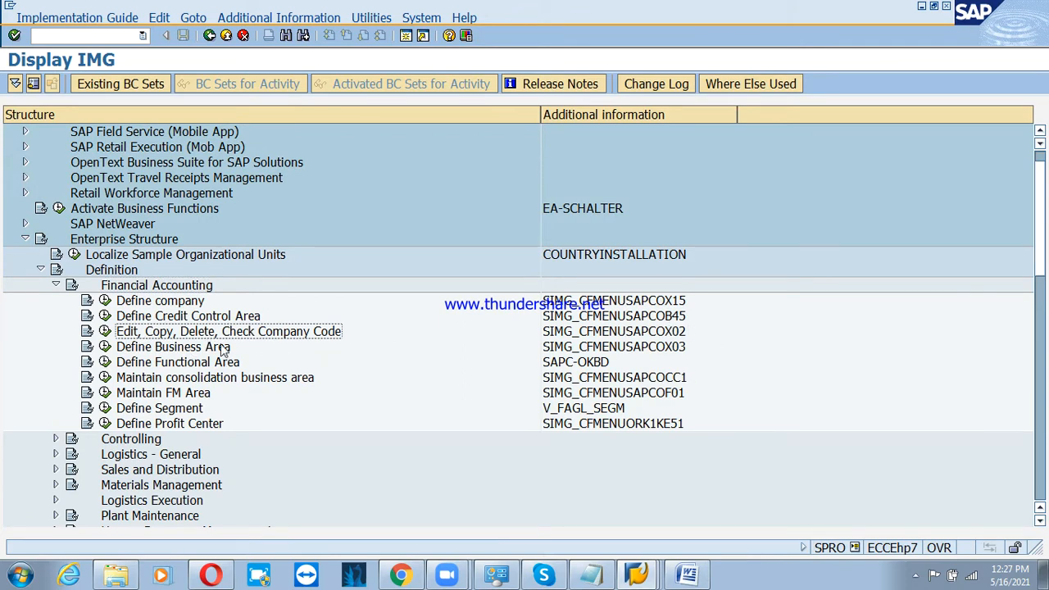
{"action": "left_click", "coordinate": [105, 331]}
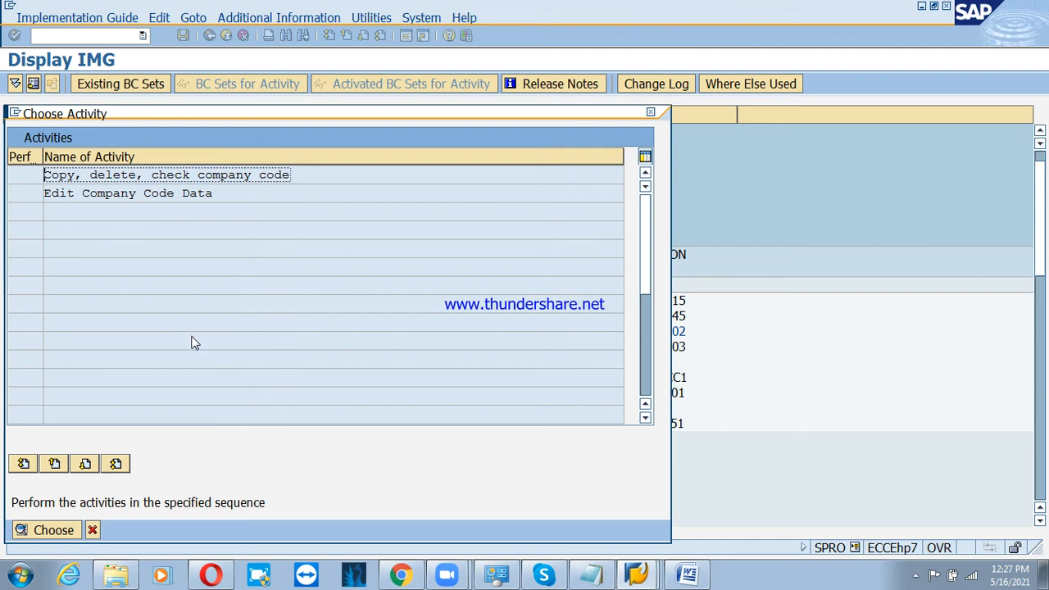
{"action": "left_click", "coordinate": [595, 575]}
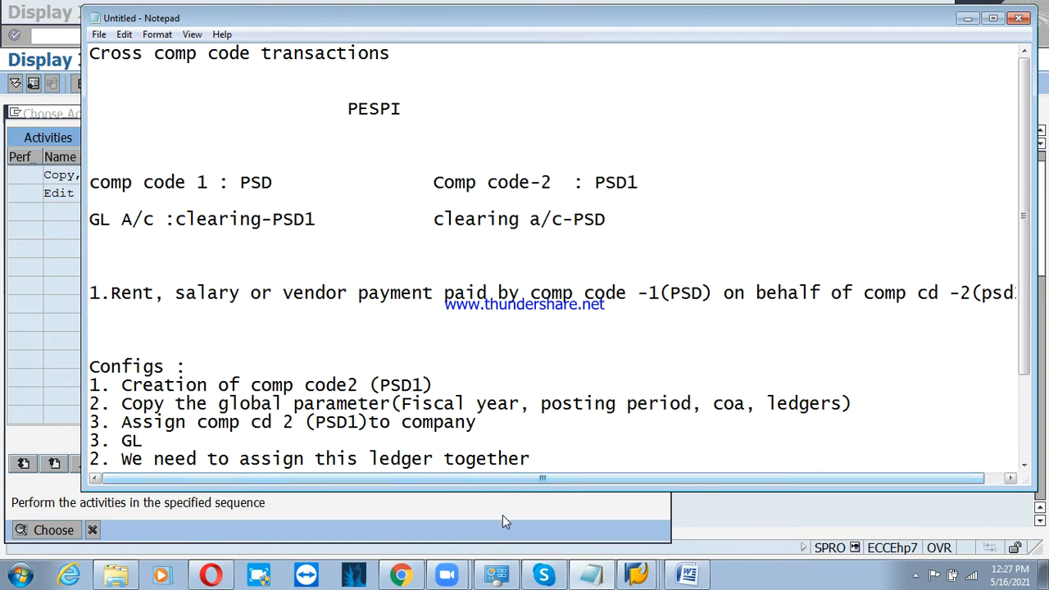
{"action": "left_click", "coordinate": [69, 259]}
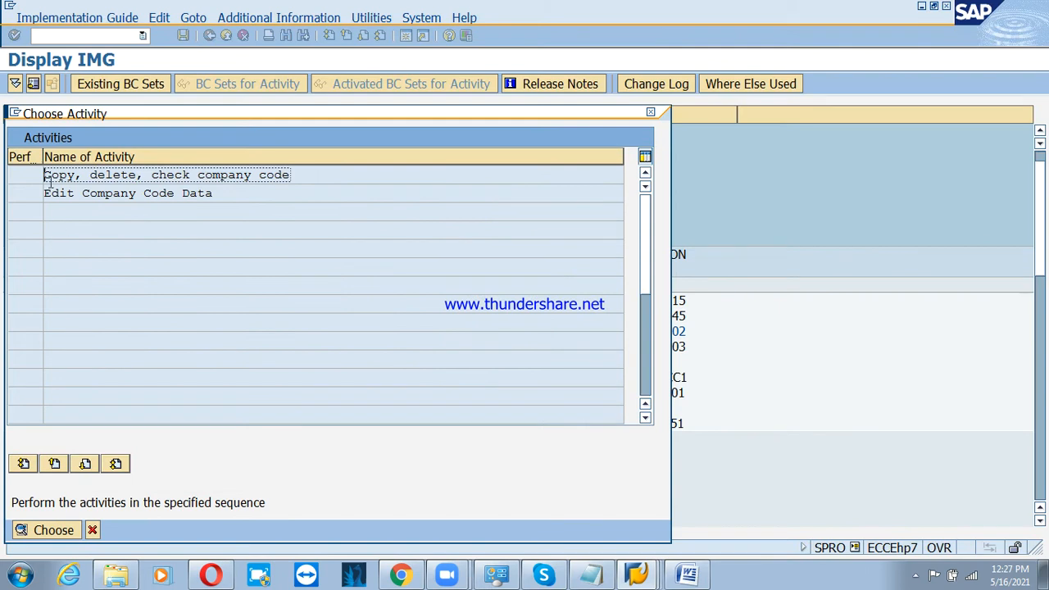
{"action": "left_click_drag", "start_coordinate": [298, 179], "coordinate": [62, 183]}
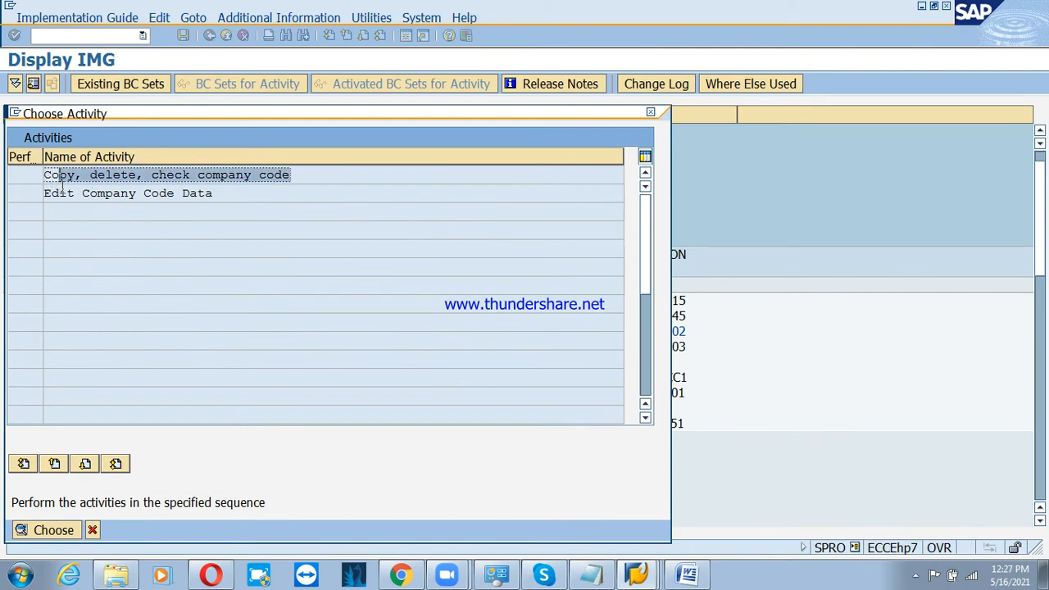
{"action": "left_click_drag", "start_coordinate": [61, 184], "coordinate": [51, 185]}
{"action": "left_click", "coordinate": [254, 176]}
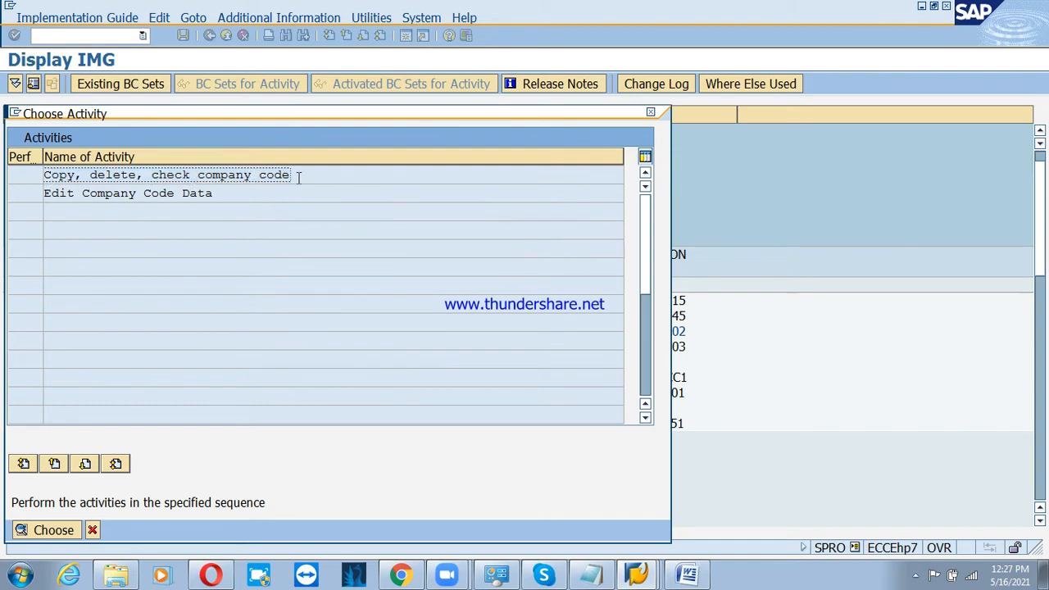
Step: Open the "Copy, delete, check company code" activity and fill in a company code copy with PSD as the source and its target code
{"action": "double_click", "coordinate": [182, 182]}
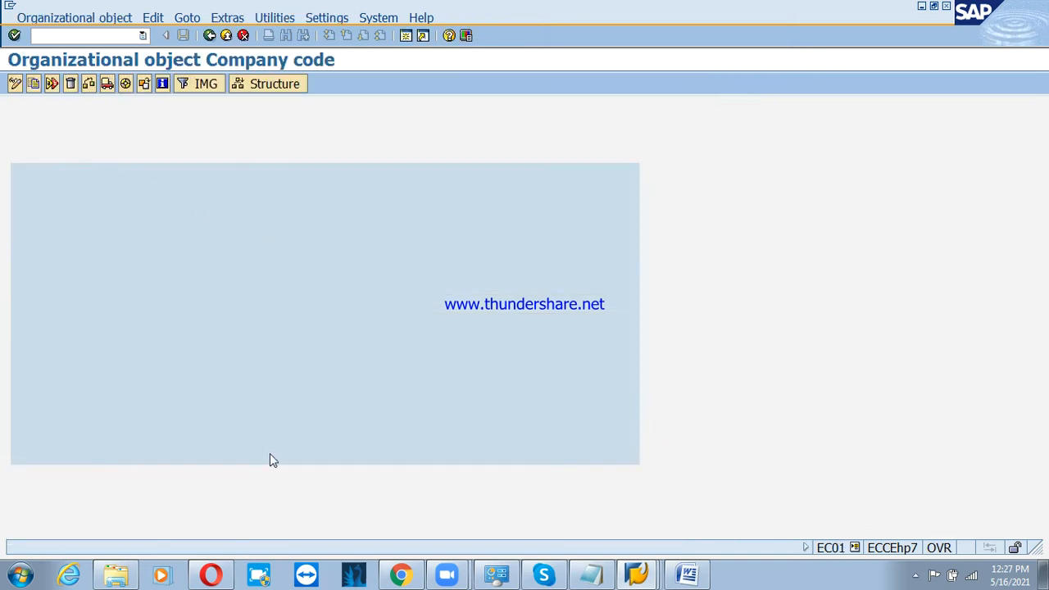
{"action": "left_click", "coordinate": [33, 85]}
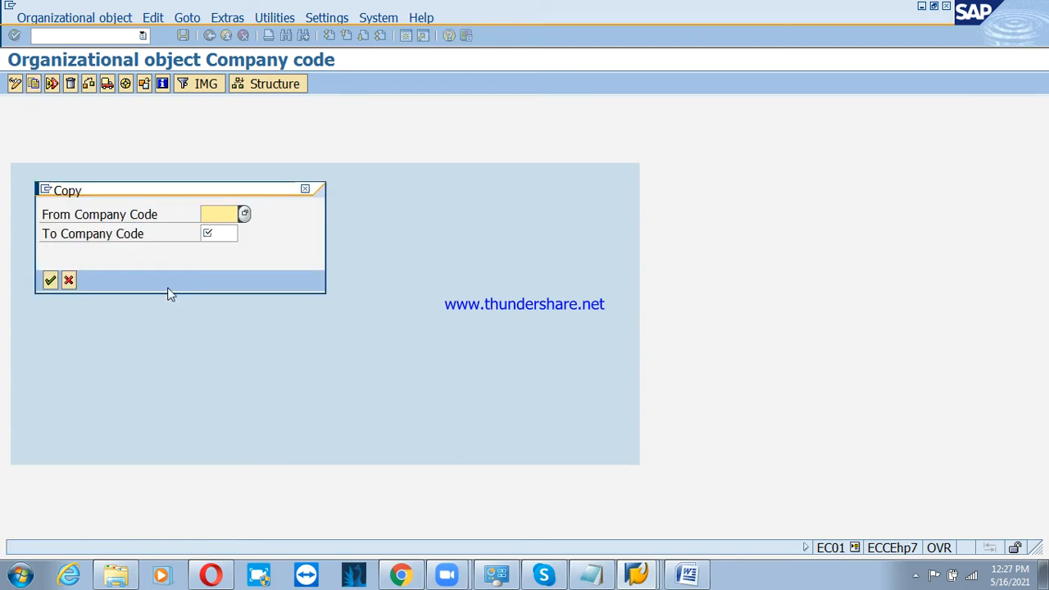
{"action": "left_click_drag", "start_coordinate": [170, 196], "coordinate": [284, 182]}
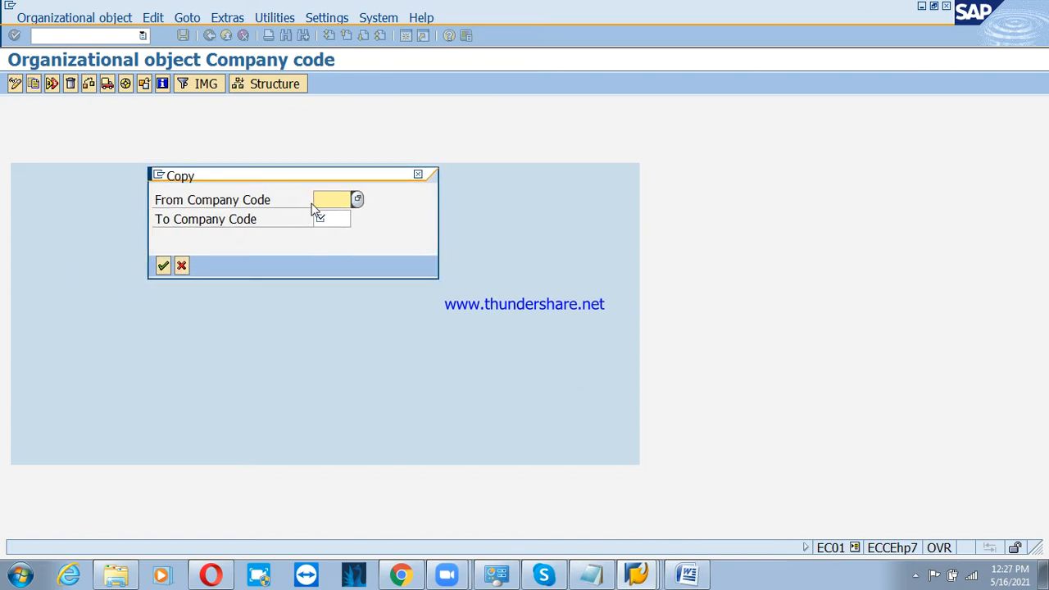
{"action": "type", "text": "PSD"}
{"action": "key", "text": "Tab"}
{"action": "type", "text": "PSD"}
{"action": "left_click_drag", "start_coordinate": [319, 222], "coordinate": [352, 219]}
Step: Switch to the Notepad notes, add blank lines below the ledger assignment item, and move the window off the Copy dialog
{"action": "left_click", "coordinate": [605, 575]}
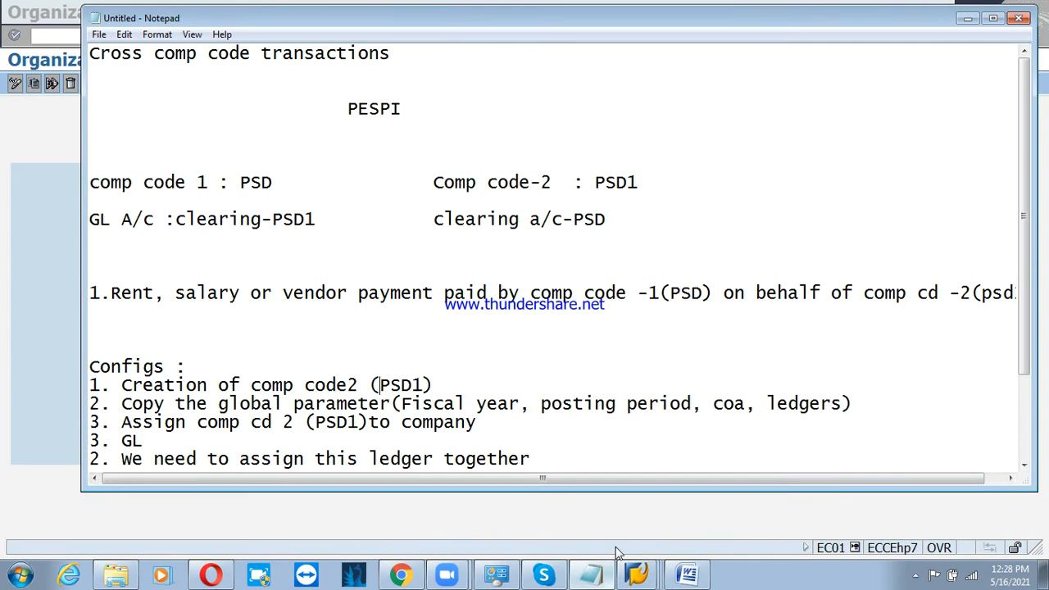
{"action": "left_click", "coordinate": [616, 464]}
{"action": "key", "text": "Return"}
{"action": "key", "text": "Return"}
{"action": "key", "text": "Return"}
{"action": "key", "text": "Return"}
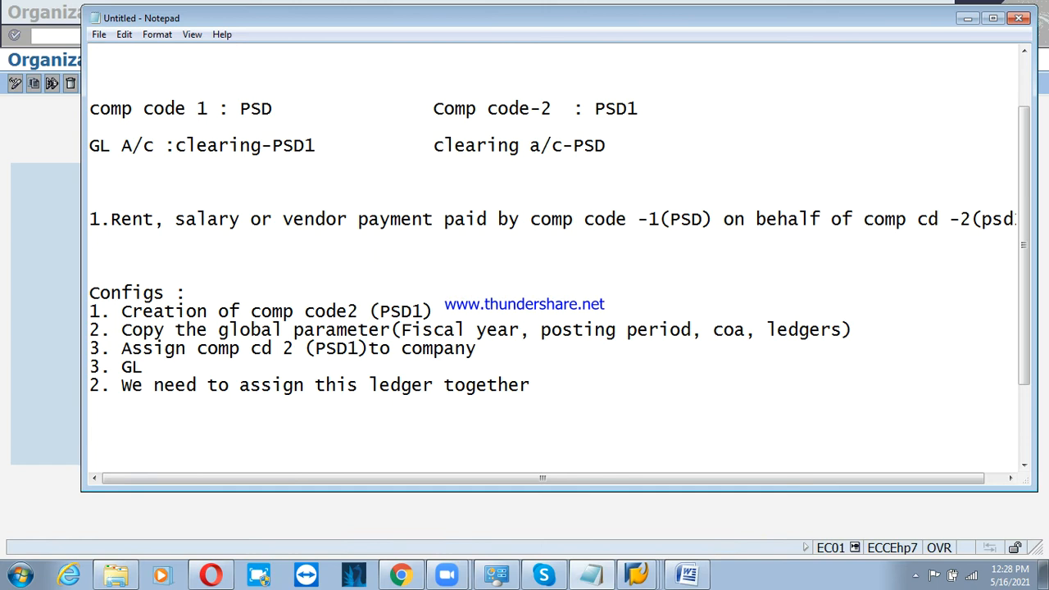
{"action": "left_click_drag", "start_coordinate": [430, 19], "coordinate": [658, 27]}
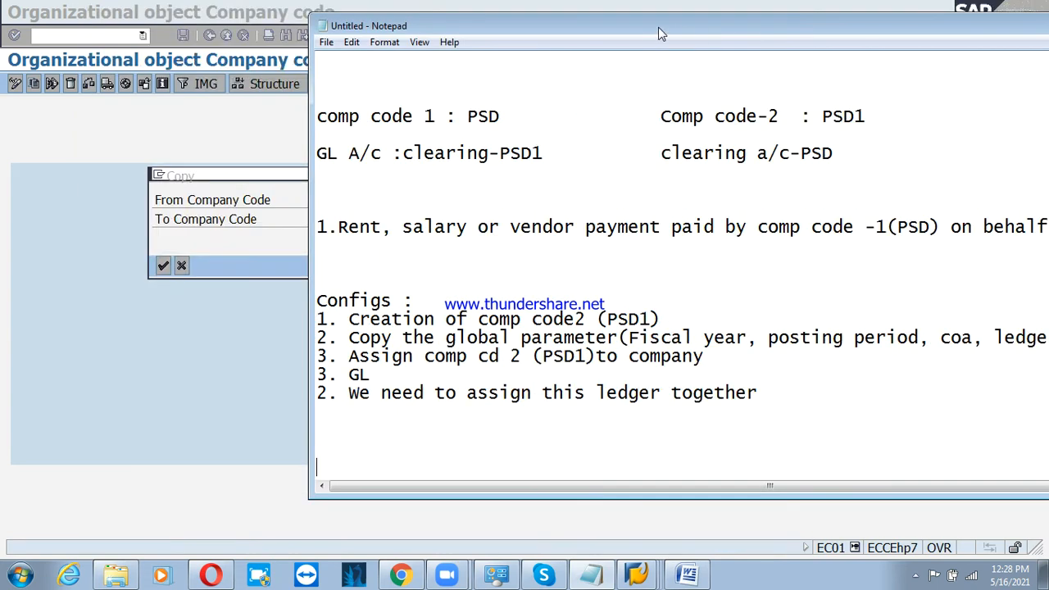
Step: Write the note "From comp code PSD (source comp code)" below the Configs list
{"action": "type", "text": "From comp oc"}
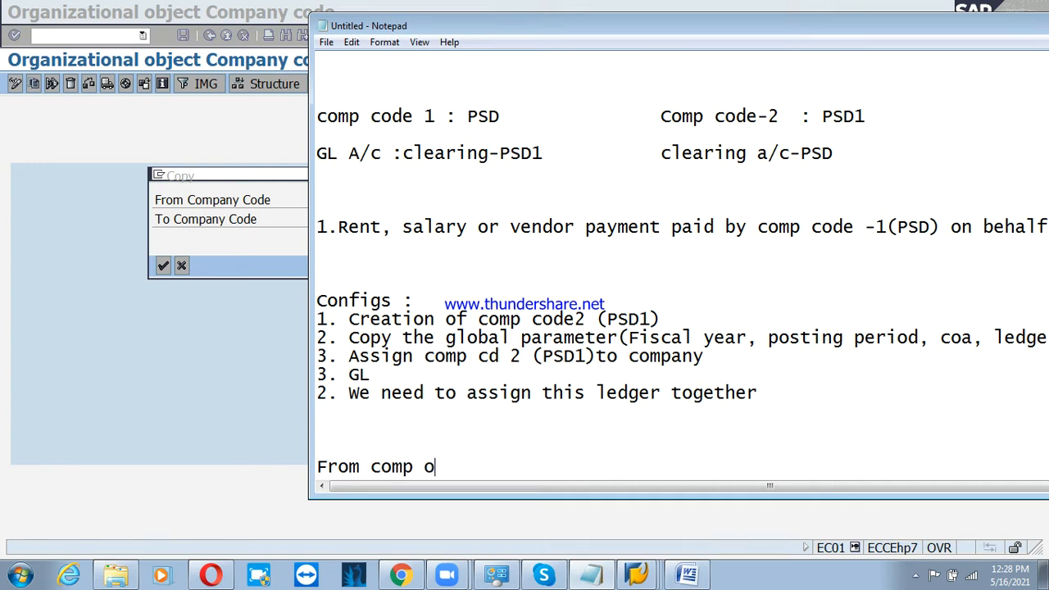
{"action": "key", "text": "BackSpace"}
{"action": "type", "text": "code PSD (soru"}
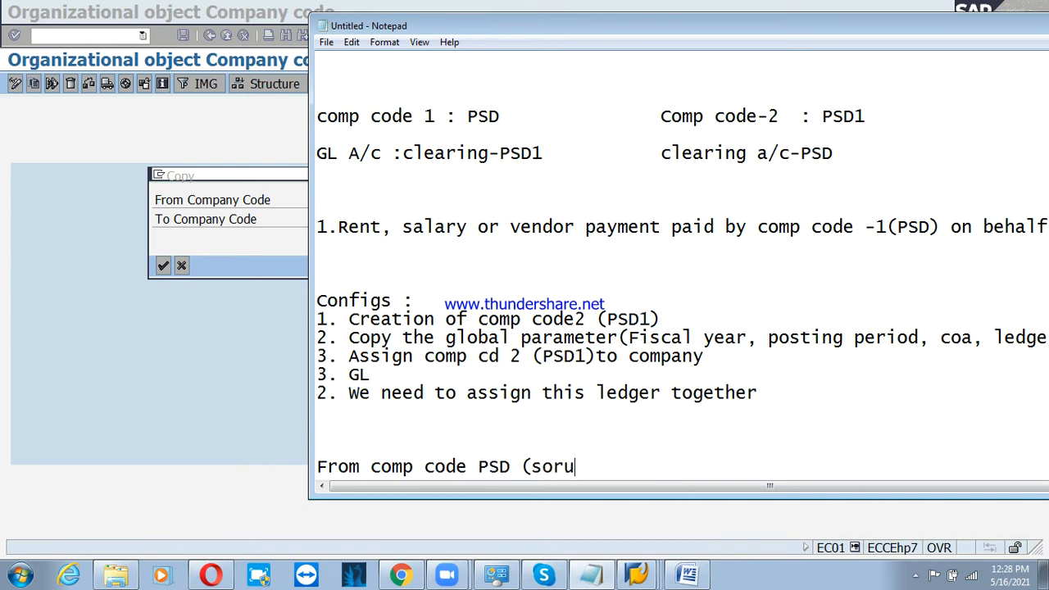
{"action": "key", "text": "BackSpace"}
{"action": "key", "text": "BackSpace"}
{"action": "type", "text": "urce "}
{"action": "type", "text": "comp code"}
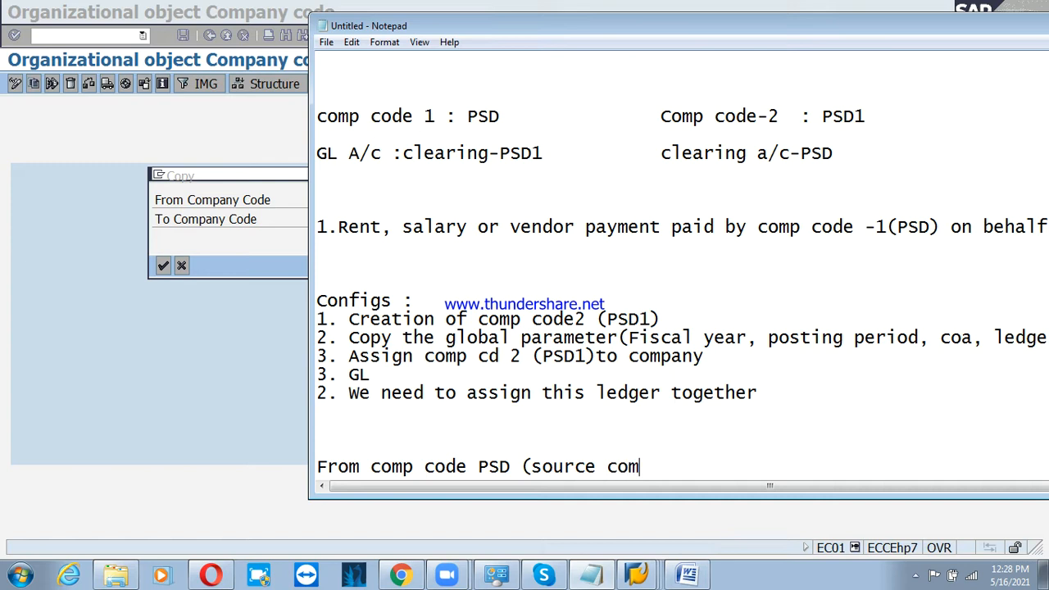
{"action": "type", "text": ")"}
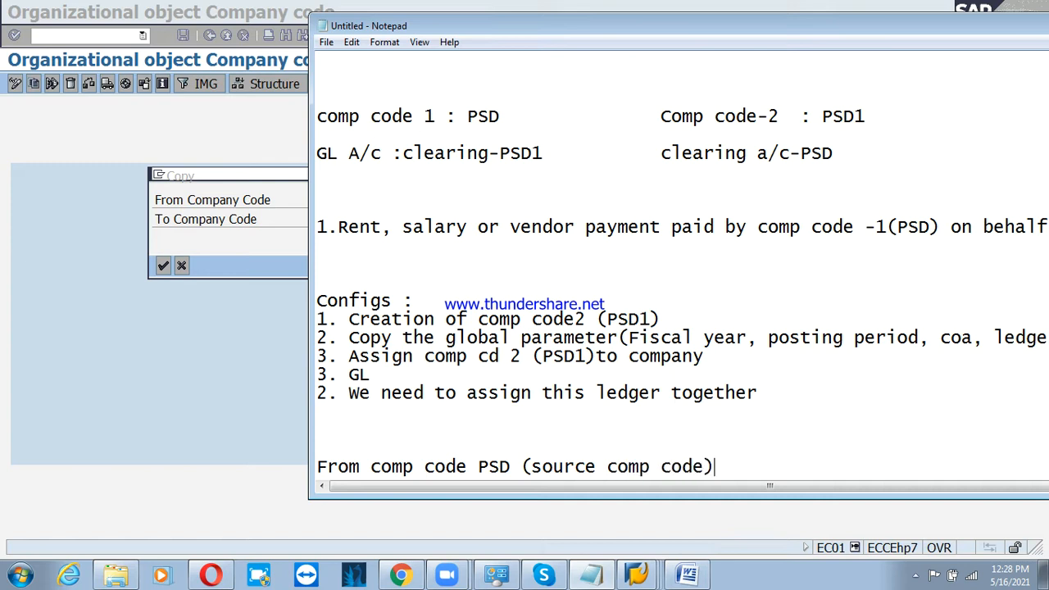
Step: Write the note "To comp code PSD1 (Target comp code)" directly below the source comp code line
{"action": "key", "text": "Return"}
{"action": "type", "text": "To como"}
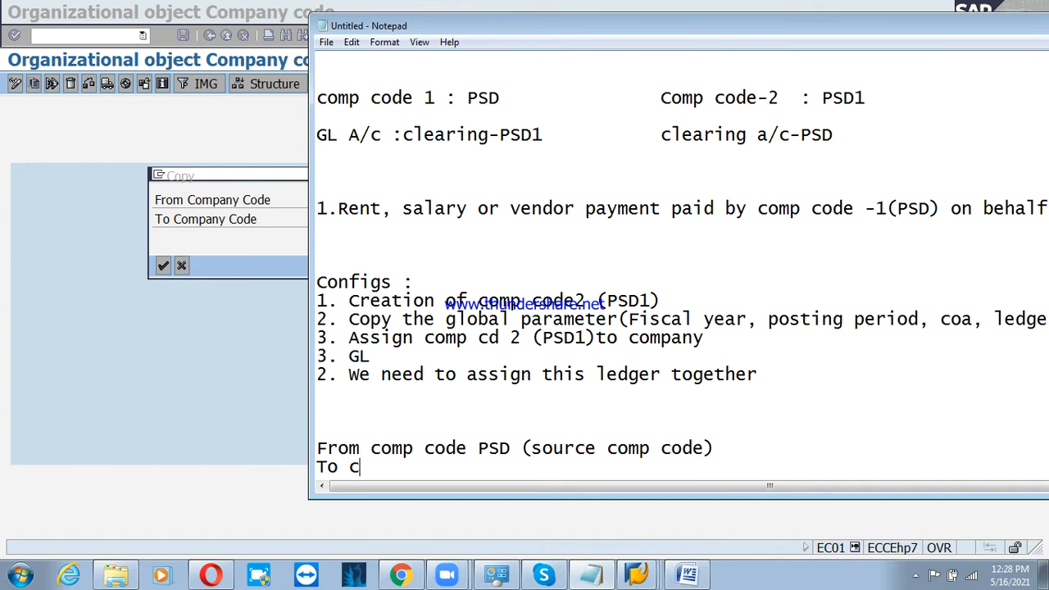
{"action": "key", "text": "BackSpace"}
{"action": "key", "text": "BackSpace"}
{"action": "type", "text": "p code"}
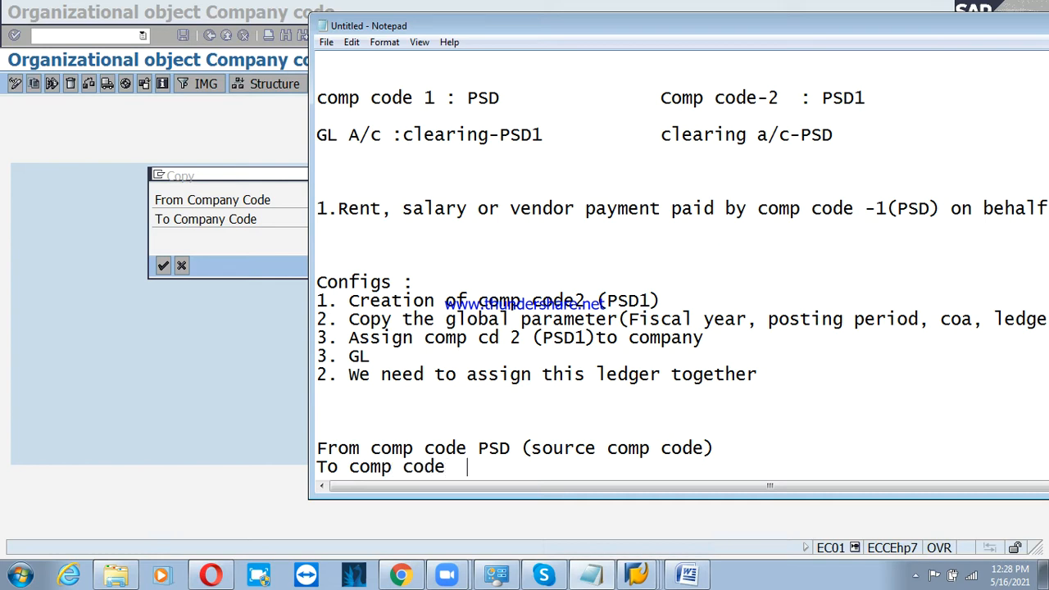
{"action": "type", "text": "   PSD1"}
{"action": "type", "text": " (Target"}
{"action": "type", "text": " comp cod"}
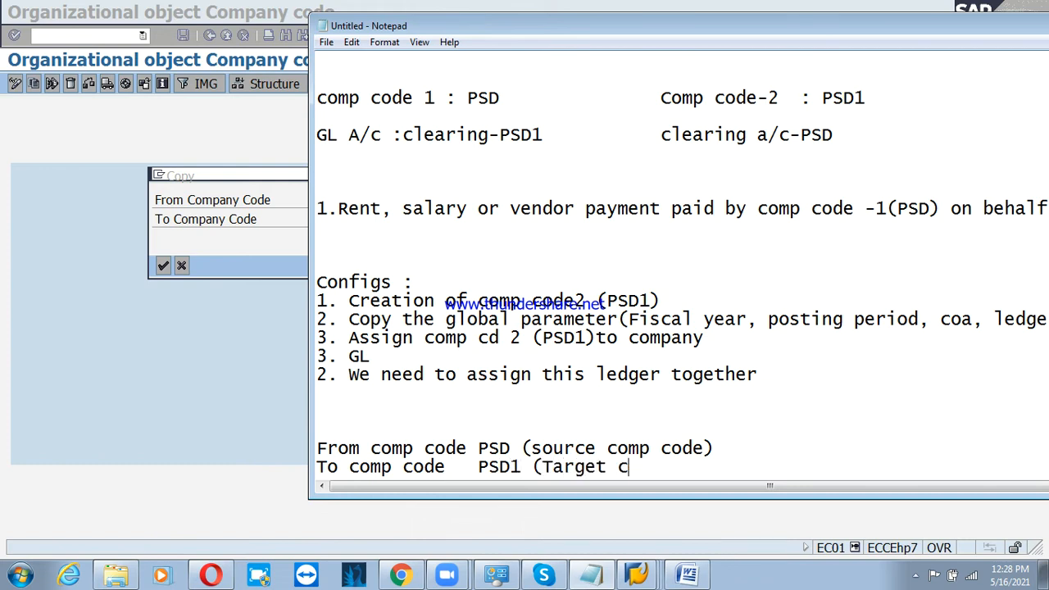
{"action": "type", "text": "e"}
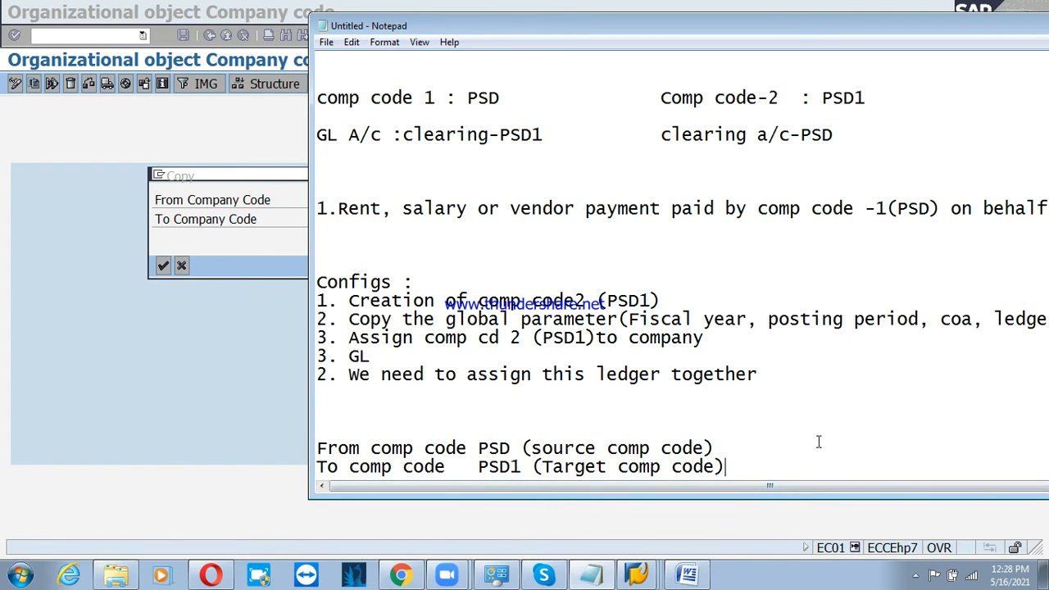
Step: Leave a blank line below the target comp code line and write "1. comp code -2 will be get created"
{"action": "key", "text": "Return"}
{"action": "key", "text": "Return"}
{"action": "key", "text": "Return"}
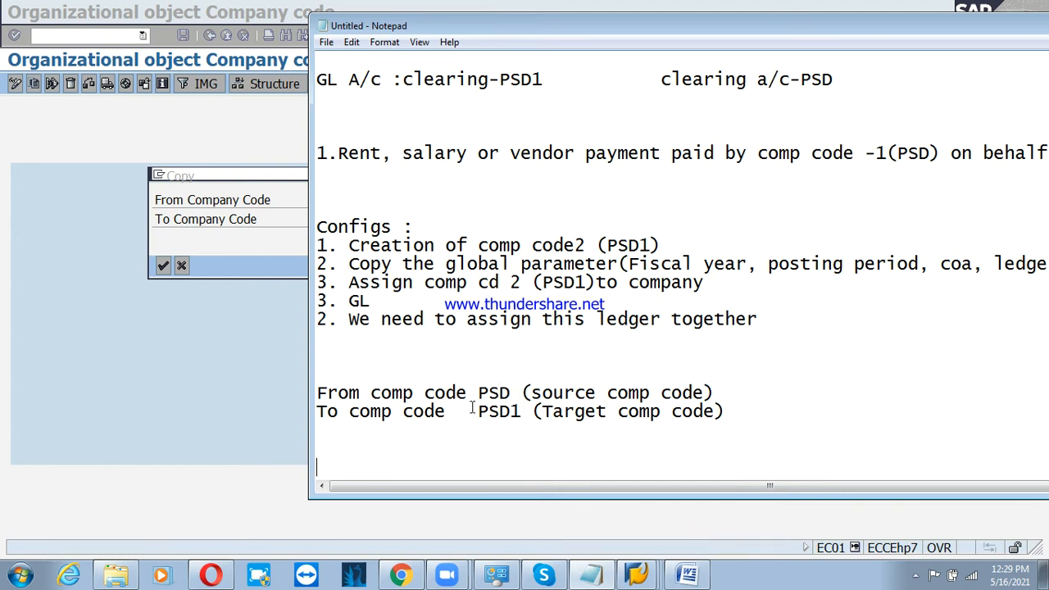
{"action": "left_click", "coordinate": [390, 454]}
{"action": "type", "text": "1. comp c"}
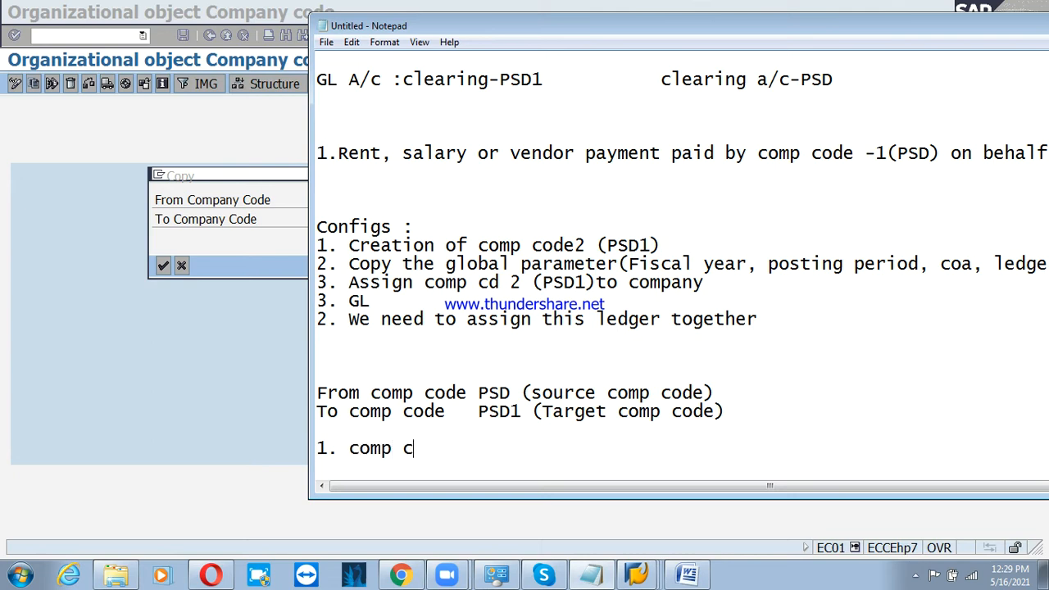
{"action": "type", "text": "ode -2 will be ge"}
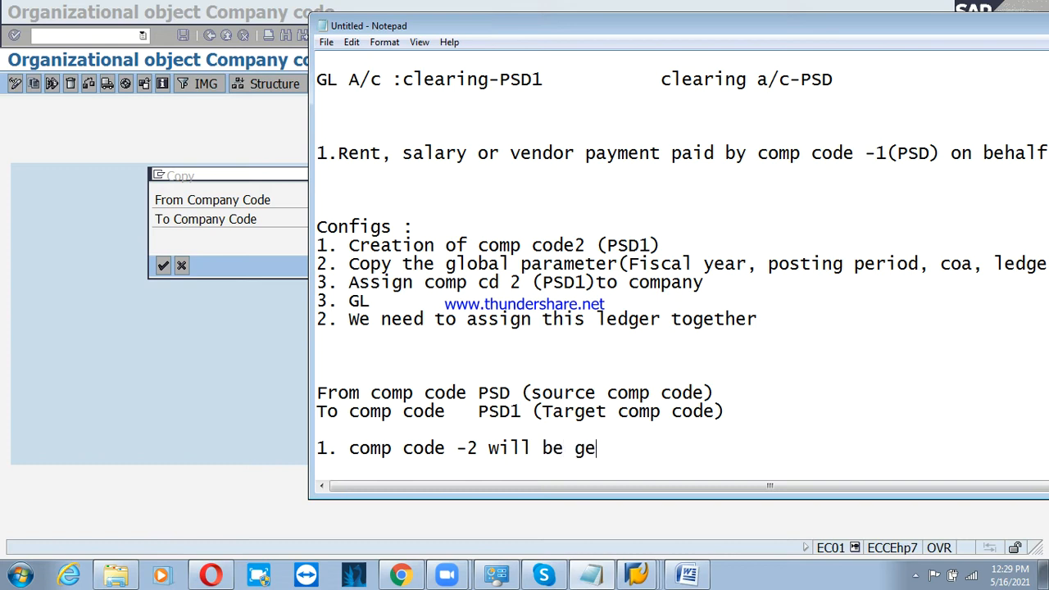
{"action": "type", "text": "t cre"}
{"action": "key", "text": "BackSpace"}
{"action": "type", "text": "reate"}
{"action": "key", "text": "BackSpace"}
{"action": "type", "text": "ed"}
Step: Add the second list item "2. all global parameters, which is there in PSD(cocd-1) will get" to the notes
{"action": "key", "text": "Return"}
{"action": "type", "text": "2. all global"}
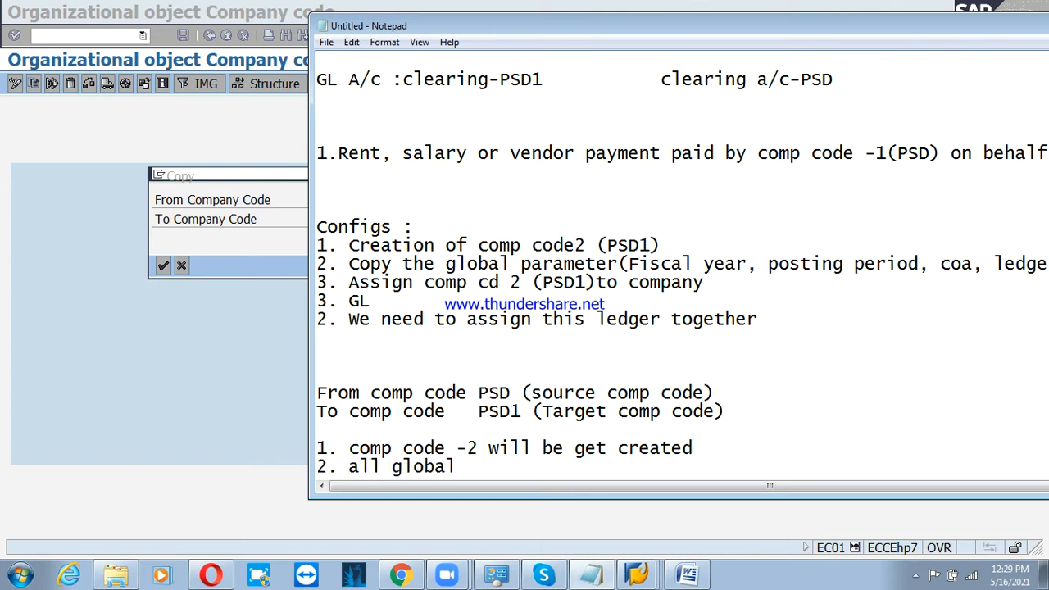
{"action": "type", "text": " paramee"}
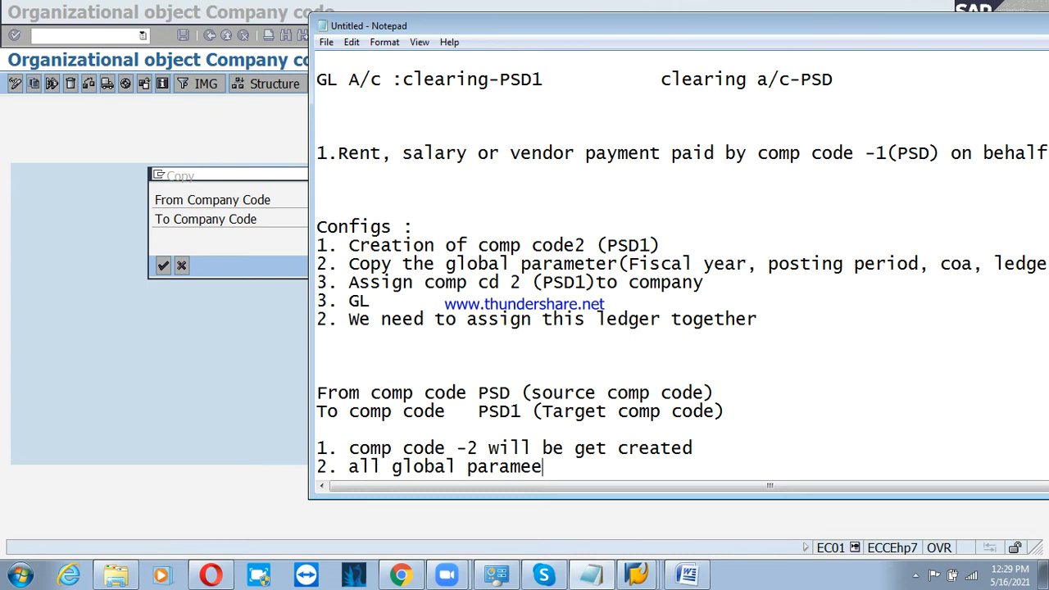
{"action": "key", "text": "BackSpace"}
{"action": "type", "text": "ters, wh"}
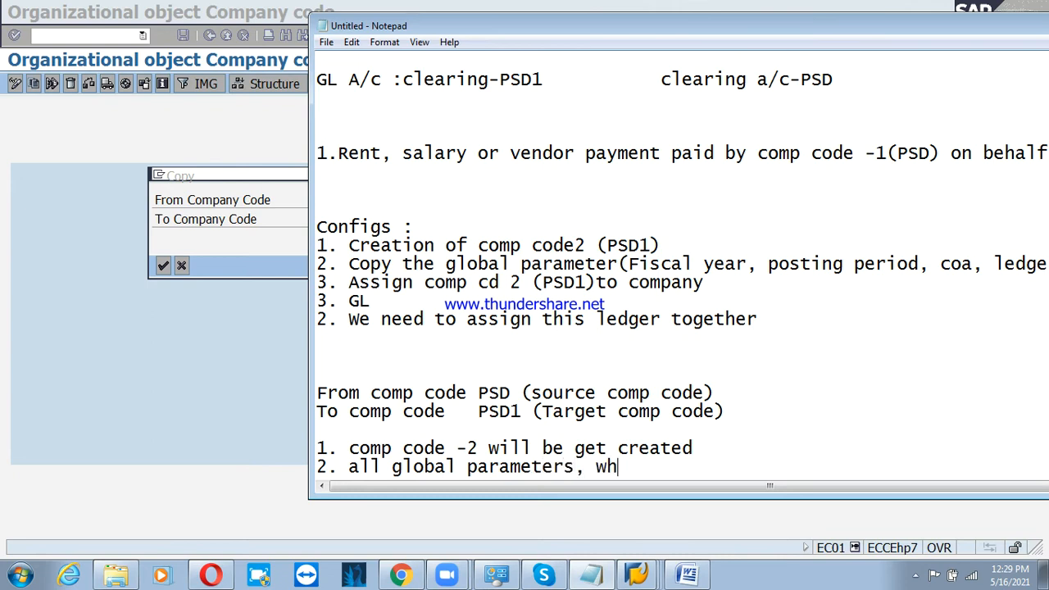
{"action": "type", "text": "ich is th"}
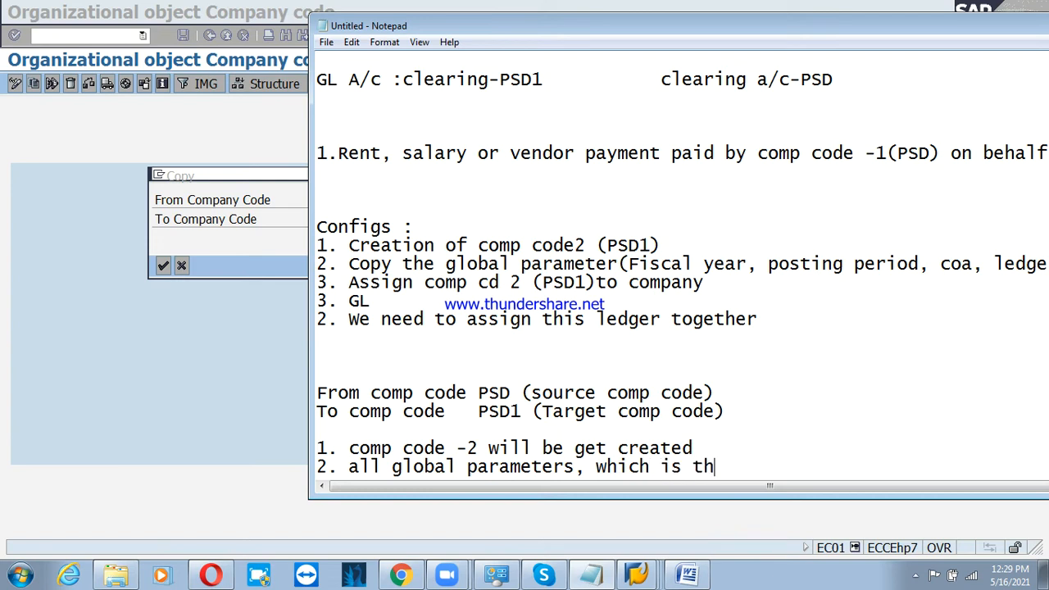
{"action": "type", "text": "ere in PSD("}
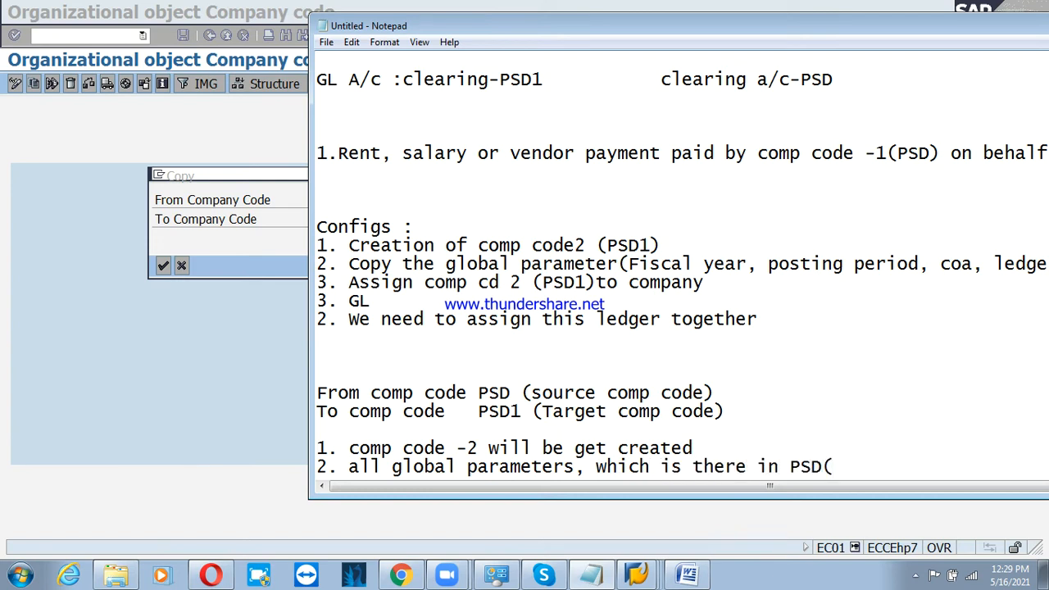
{"action": "type", "text": "cod"}
{"action": "key", "text": "BackSpace"}
{"action": "type", "text": "cd-1) will"}
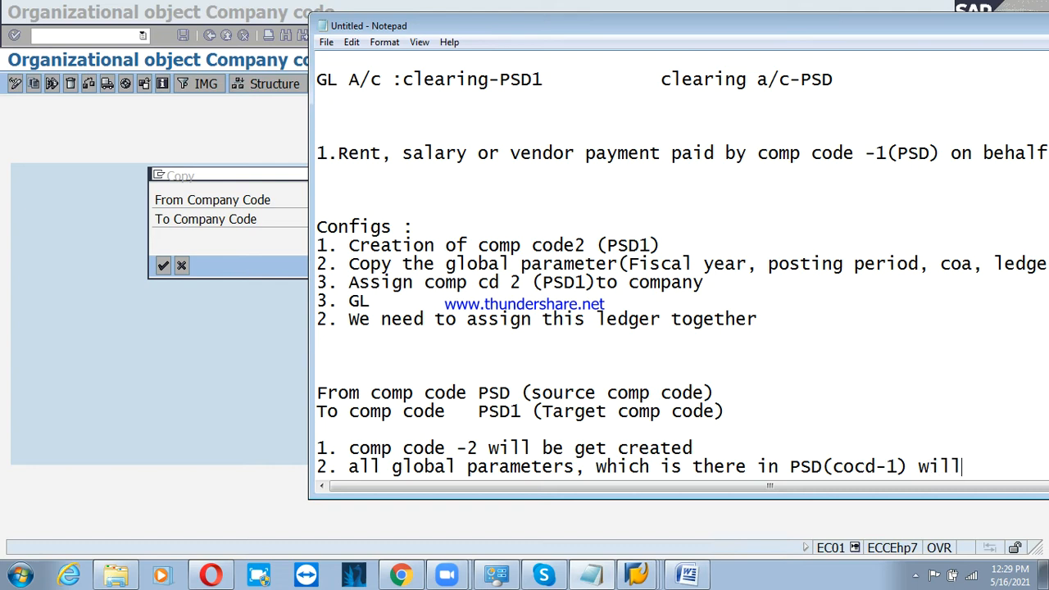
{"action": "type", "text": " get"}
Step: Continue the second list item on a new line with "copied to cocd-2(psd1)"
{"action": "key", "text": "Return"}
{"action": "type", "text": "c"}
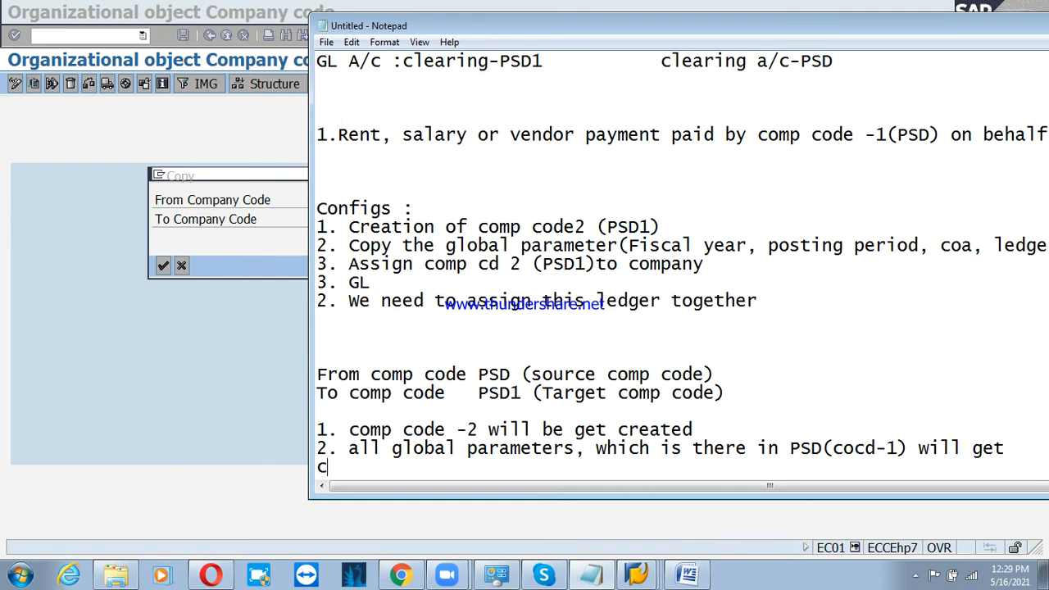
{"action": "type", "text": "opied to s"}
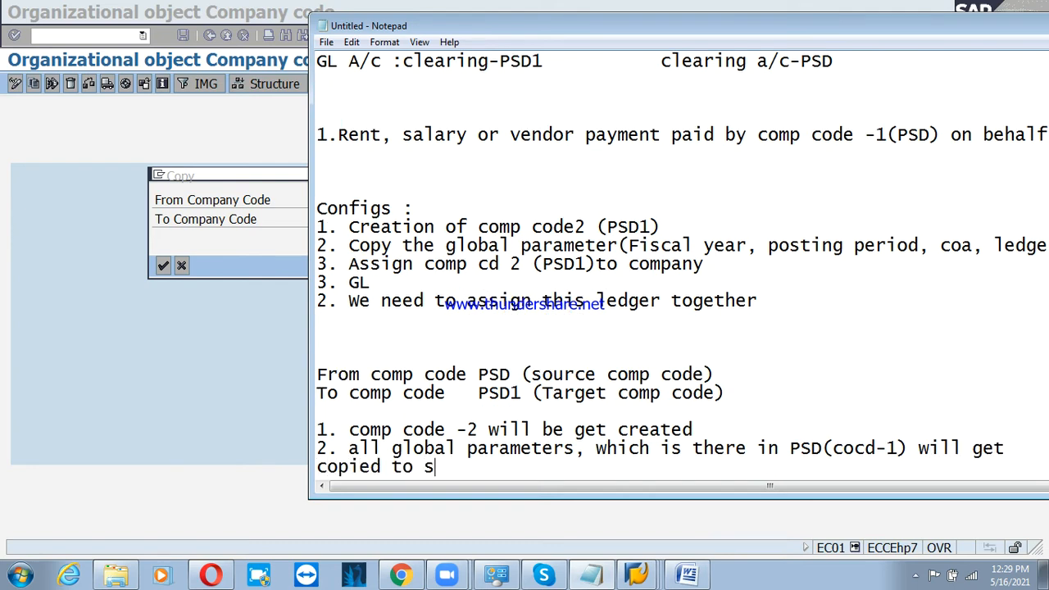
{"action": "type", "text": "en"}
{"action": "key", "text": "BackSpace"}
{"action": "key", "text": "BackSpace"}
{"action": "key", "text": "BackSpace"}
{"action": "type", "text": "code"}
{"action": "key", "text": "BackSpace"}
{"action": "key", "text": "BackSpace"}
{"action": "type", "text": "cd-2(psd"}
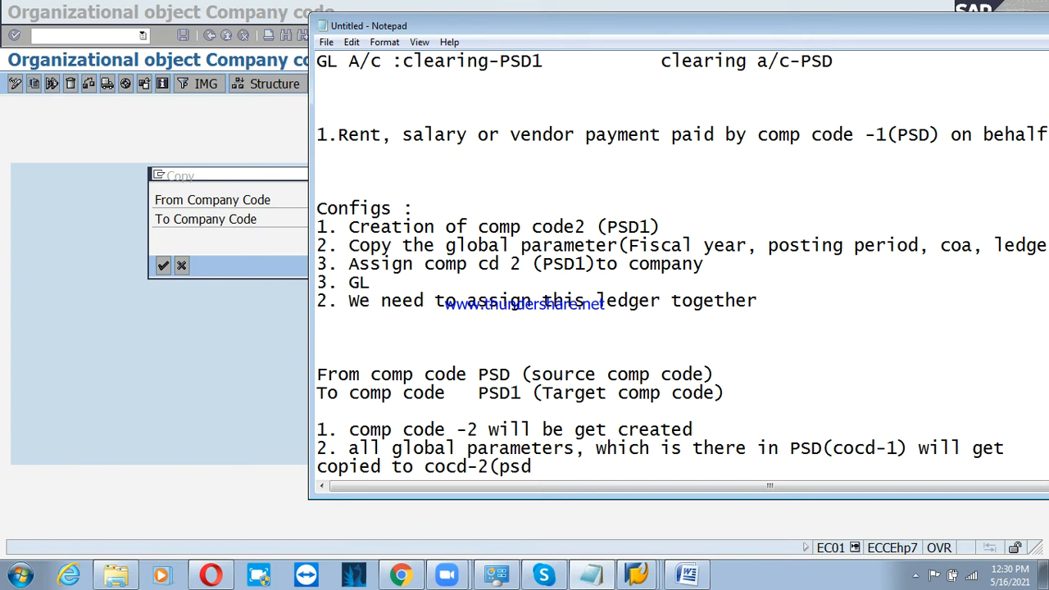
{"action": "type", "text": "1)"}
Step: Switch to SAP and run the copy from PSD to PSD1, including the G/L account data, with INR allocated as local currency
{"action": "left_click", "coordinate": [223, 256]}
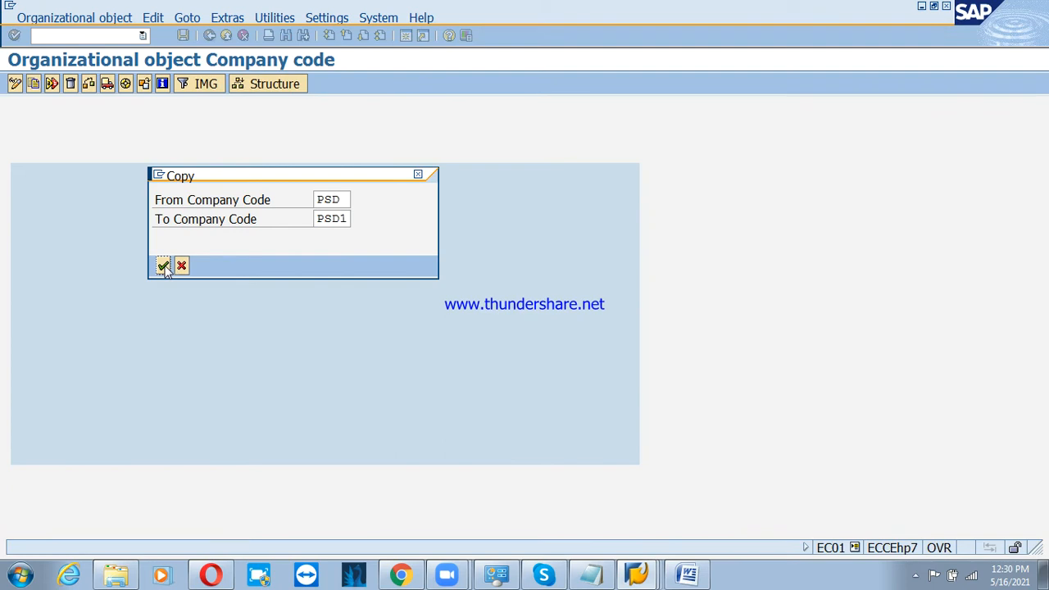
{"action": "left_click", "coordinate": [163, 265]}
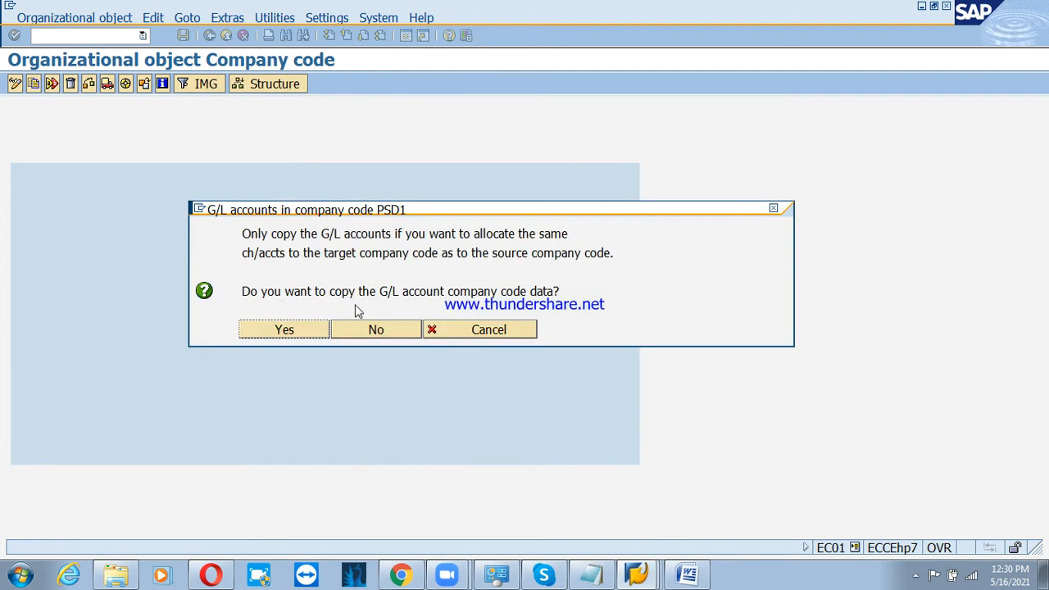
{"action": "left_click", "coordinate": [285, 331]}
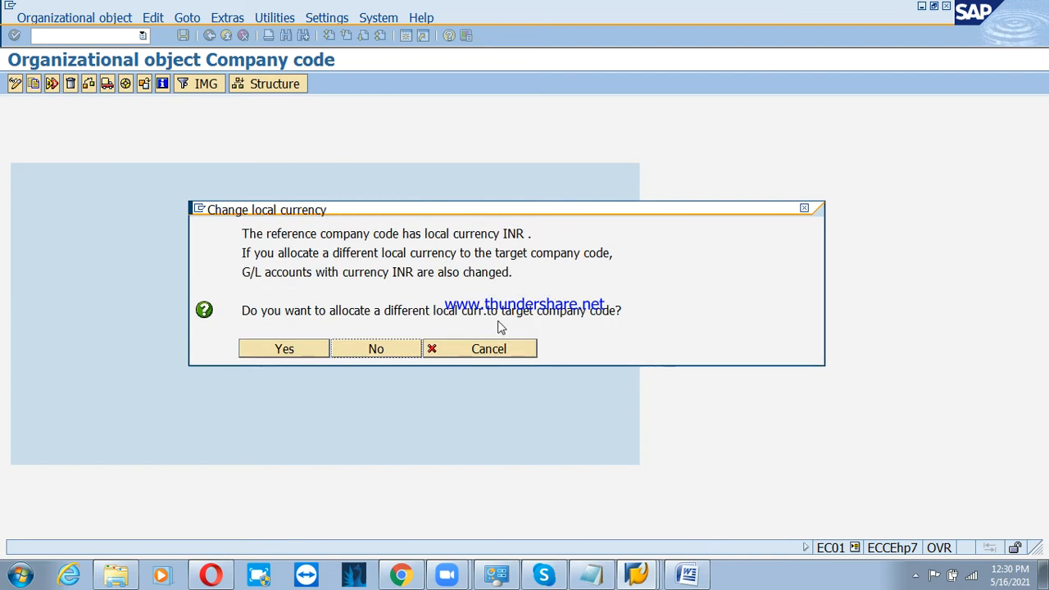
{"action": "left_click", "coordinate": [269, 350]}
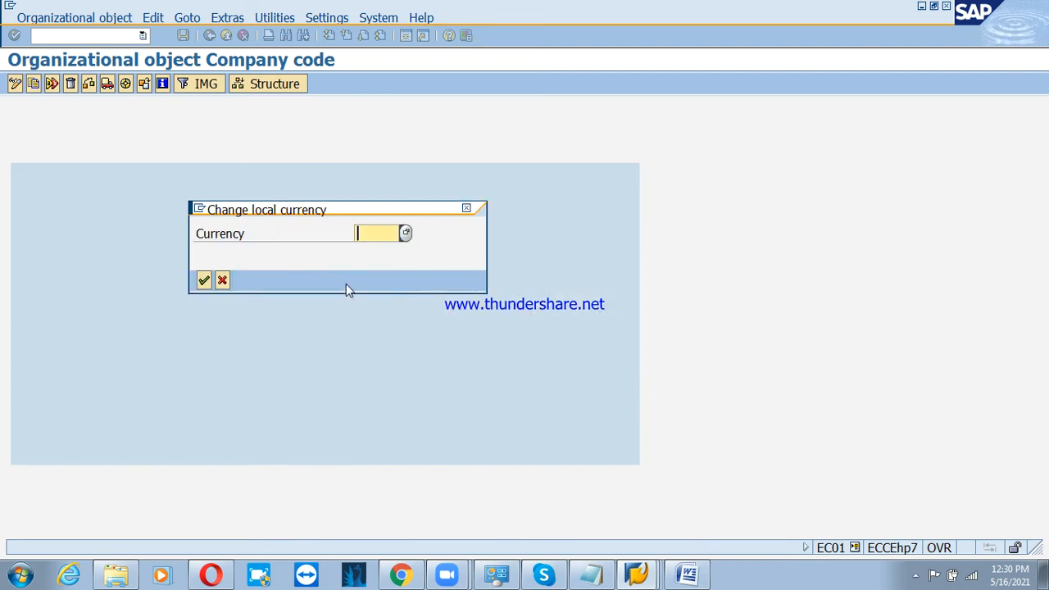
{"action": "type", "text": "INR"}
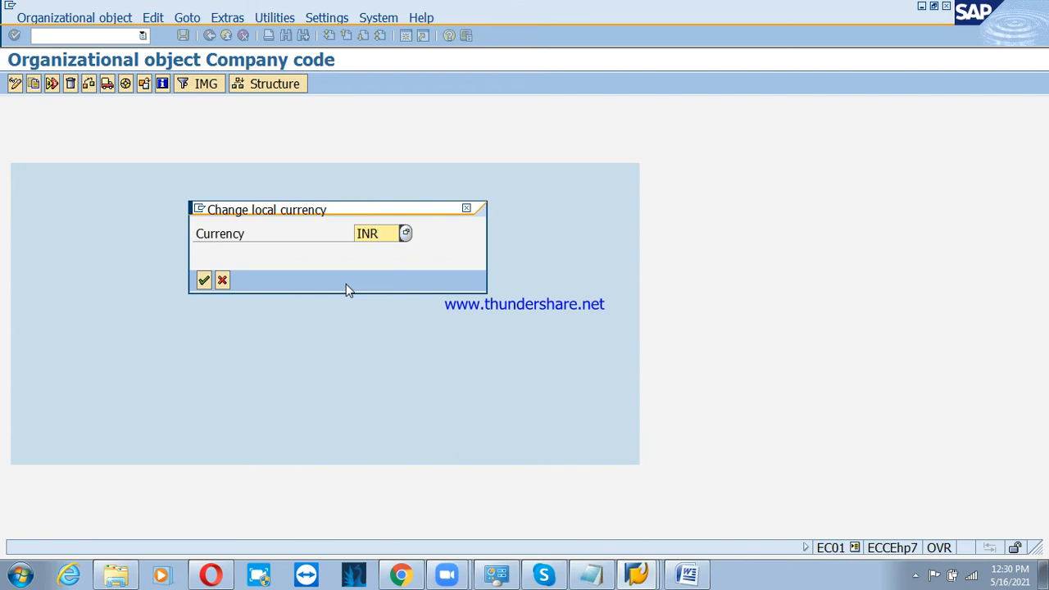
{"action": "left_click", "coordinate": [203, 280]}
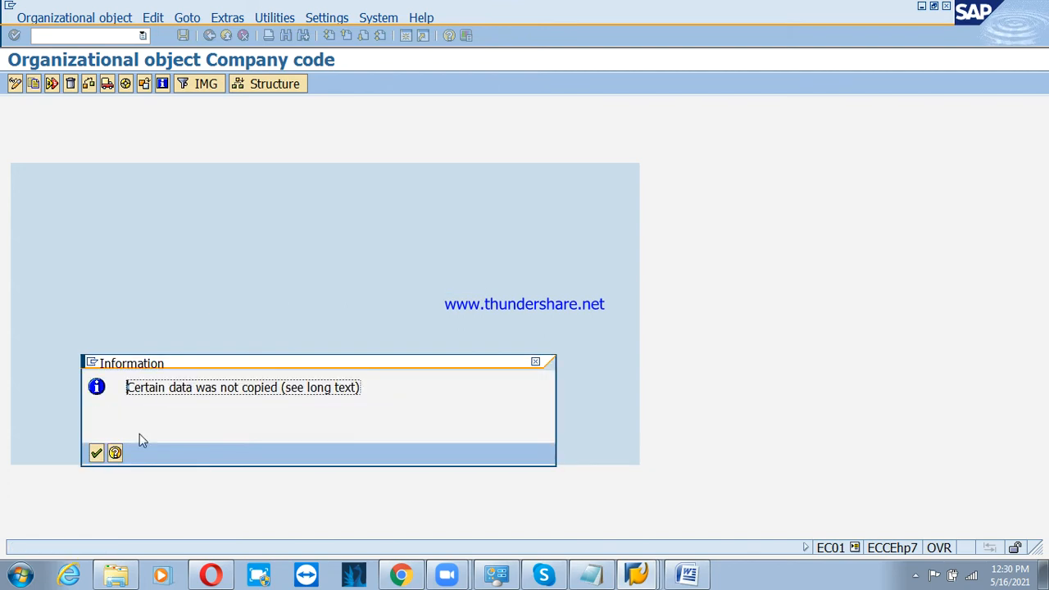
Step: Acknowledge the copy information, agree to transport number ranges, and accept the "SAP MM - COMPANY Creation" customizing request
{"action": "left_click", "coordinate": [97, 453]}
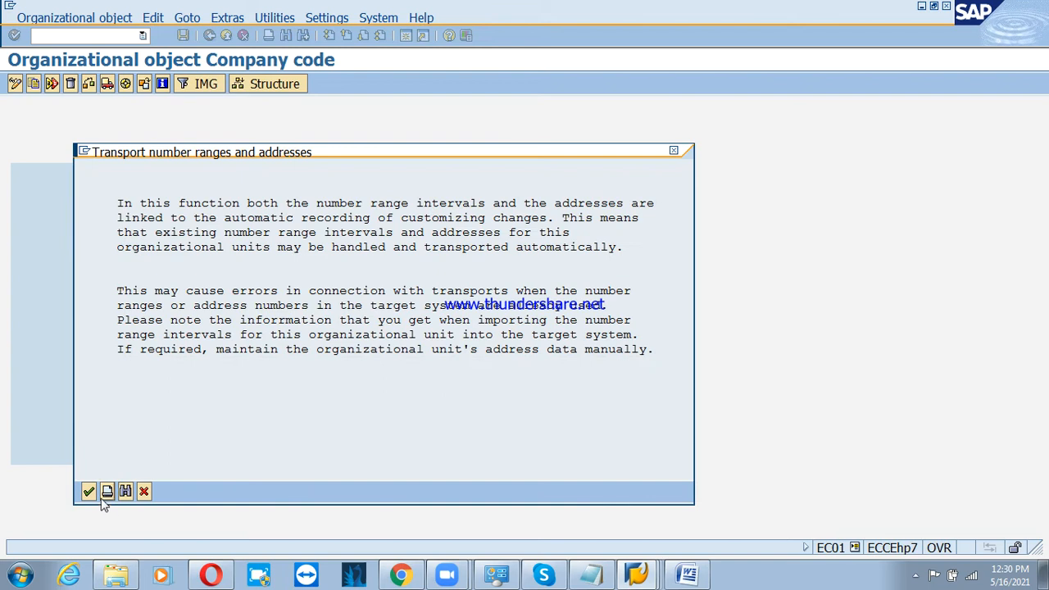
{"action": "left_click", "coordinate": [89, 490]}
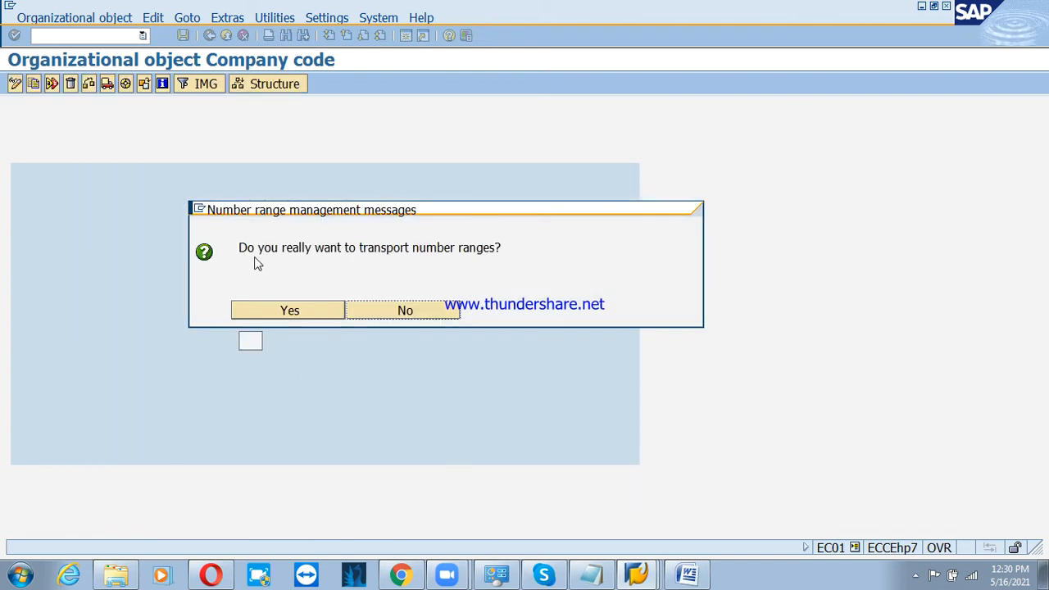
{"action": "left_click", "coordinate": [278, 314]}
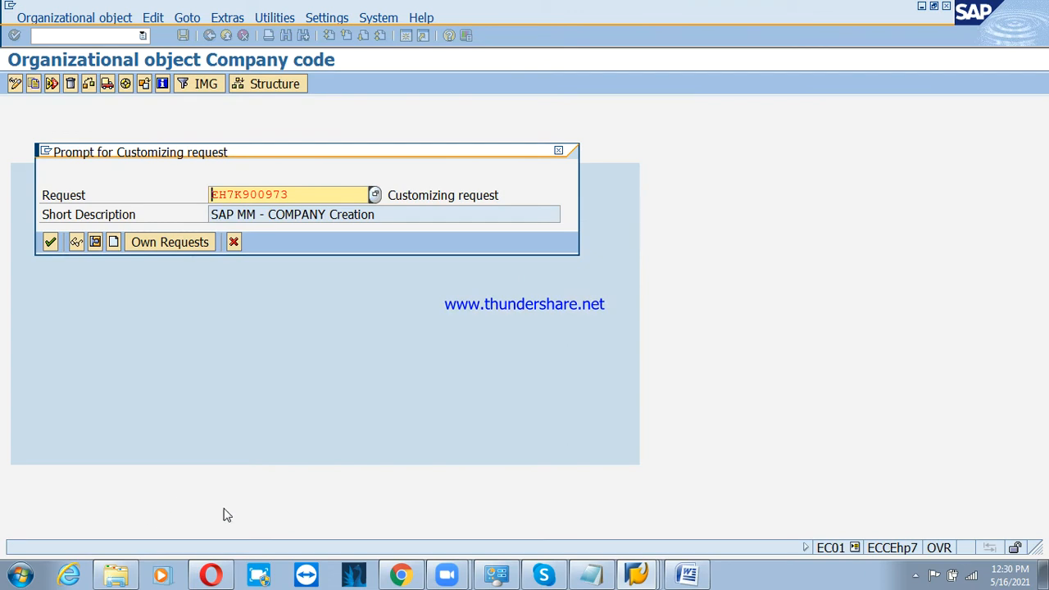
{"action": "left_click", "coordinate": [50, 242]}
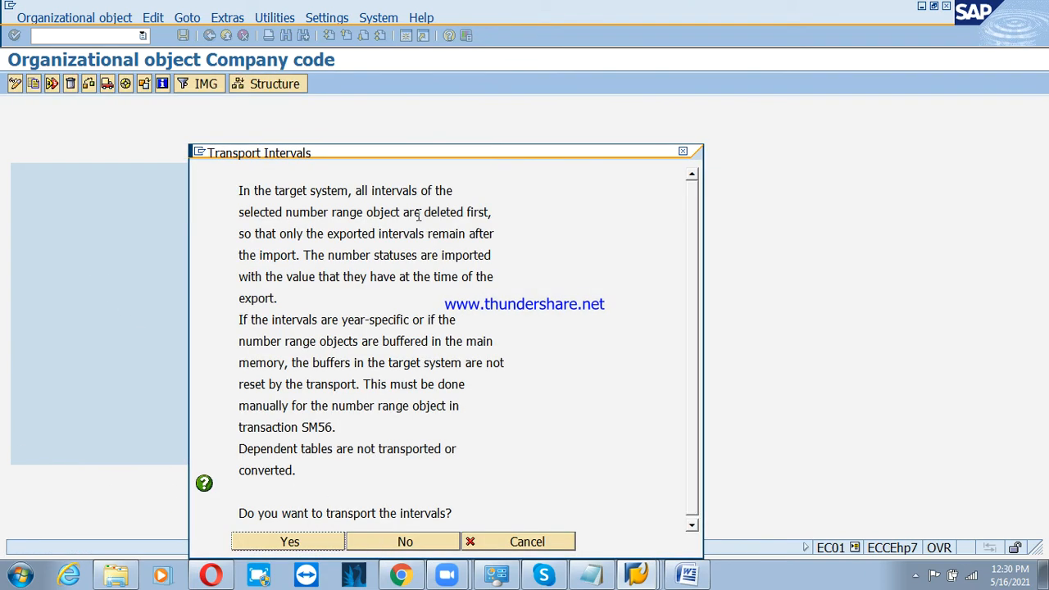
Step: Agree to transport the number range intervals and record the NRIV table contents in the "SAP MM - COMPANY Creation" request
{"action": "left_click_drag", "start_coordinate": [355, 157], "coordinate": [362, 126]}
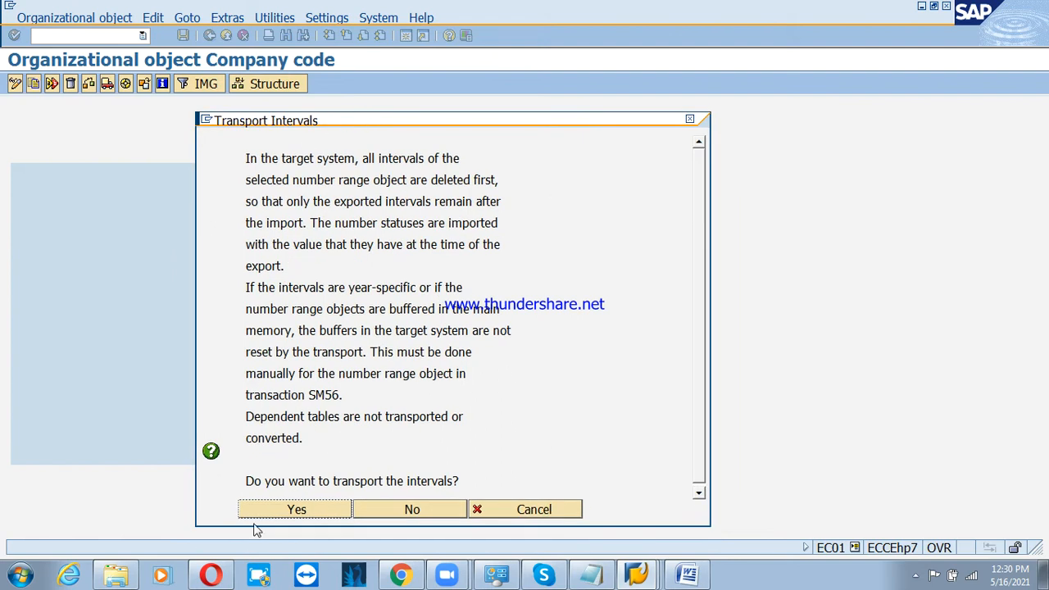
{"action": "left_click", "coordinate": [295, 511]}
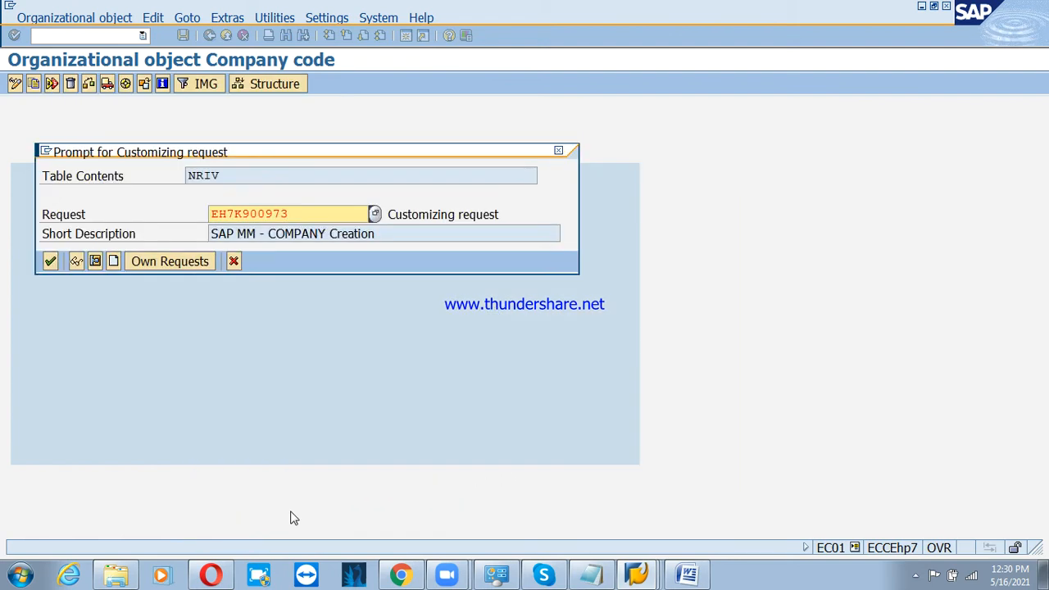
{"action": "left_click", "coordinate": [50, 260]}
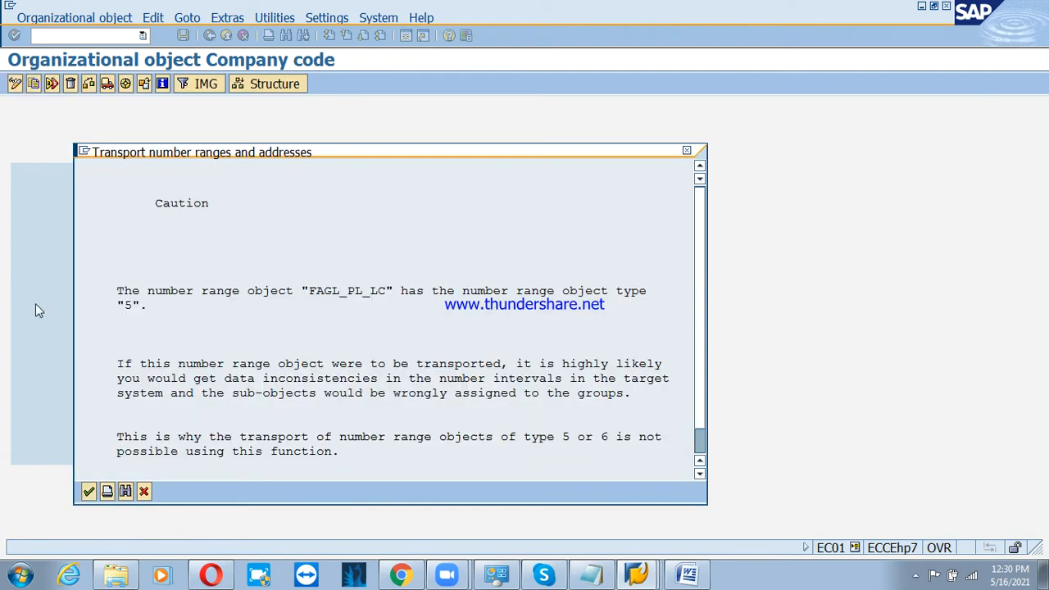
Step: Acknowledge the transport cautions for number range objects FAGL_PL_LC, GL_LOCAL, GL_ROL_LOC, J_1ICERT and J_1ICHLNNO
{"action": "left_click", "coordinate": [88, 491]}
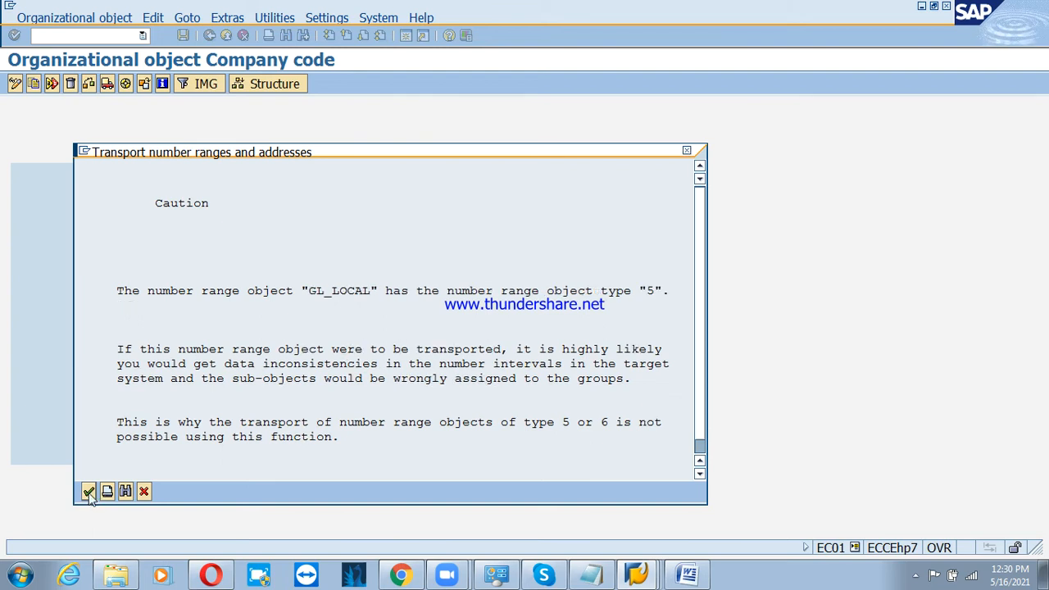
{"action": "left_click", "coordinate": [86, 495]}
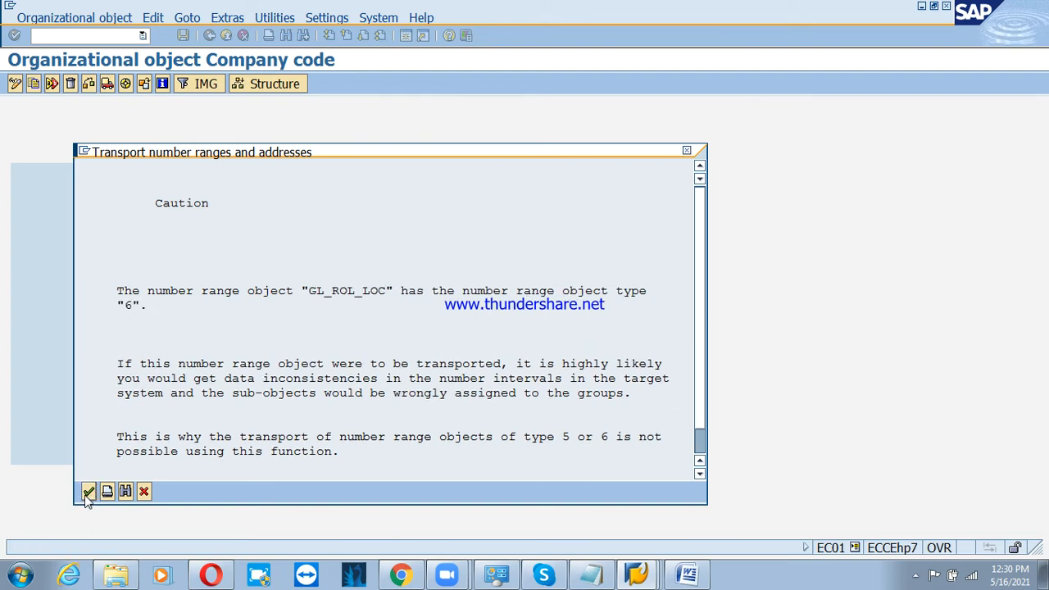
{"action": "left_click", "coordinate": [87, 494]}
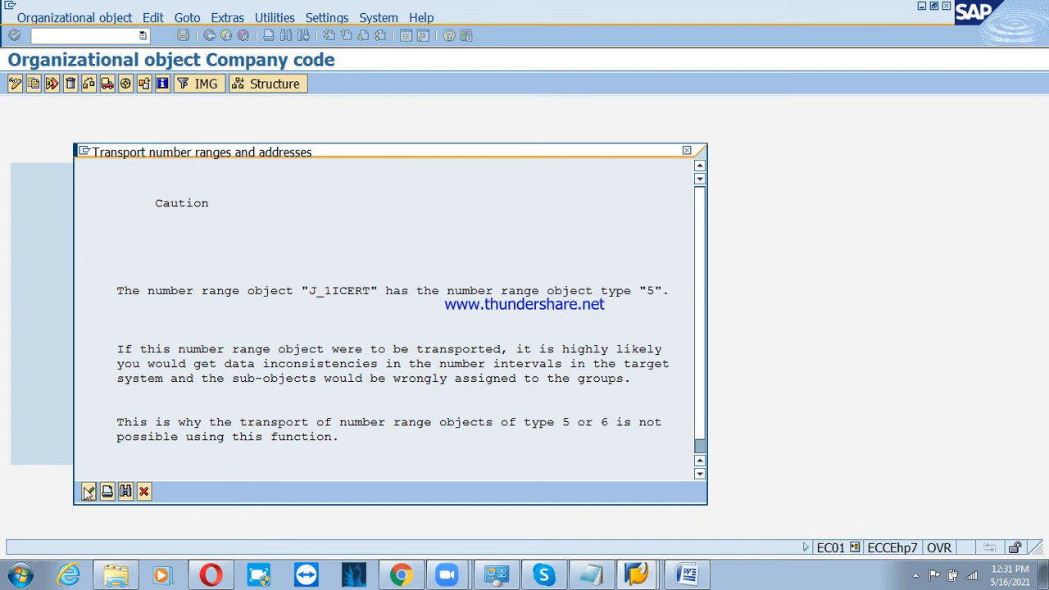
{"action": "left_click", "coordinate": [88, 494]}
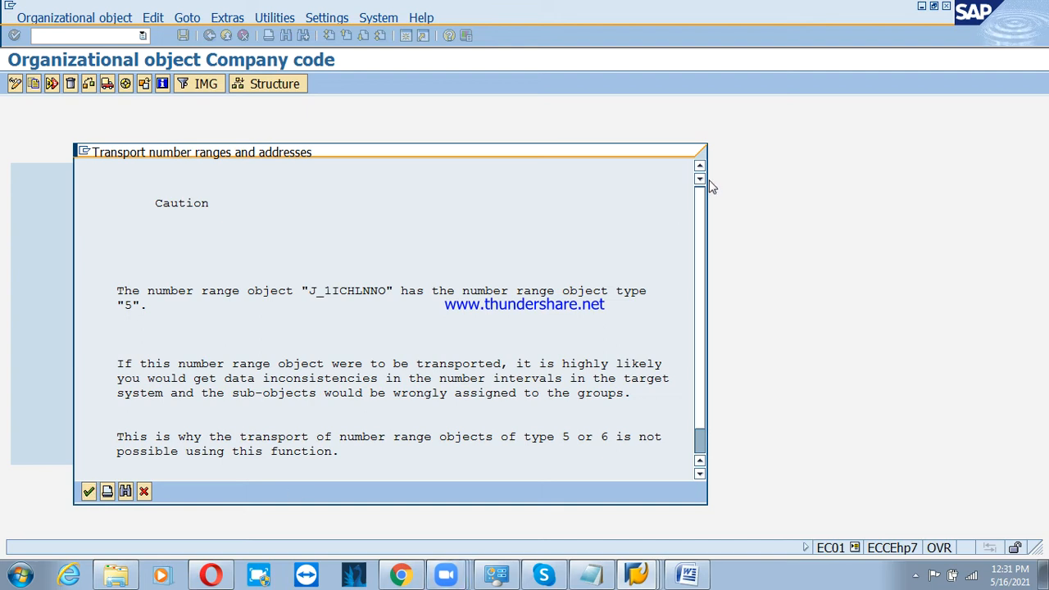
{"action": "left_click", "coordinate": [88, 491]}
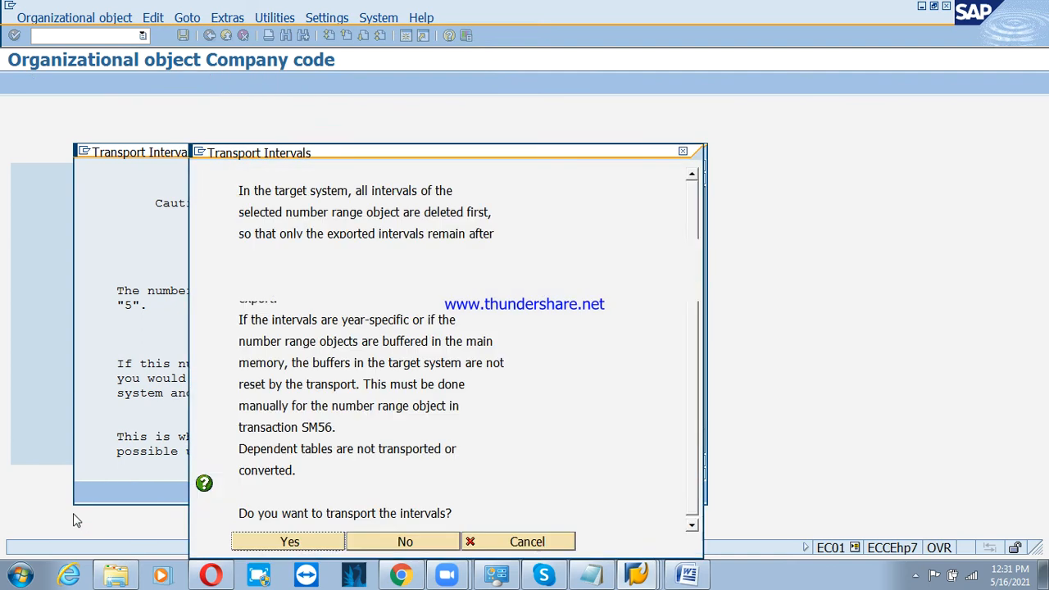
Step: Agree to transport the remaining intervals, record NRIV in the "SAP MM - COMPANY Creation" request, and acknowledge the company code copy message
{"action": "left_click", "coordinate": [293, 544]}
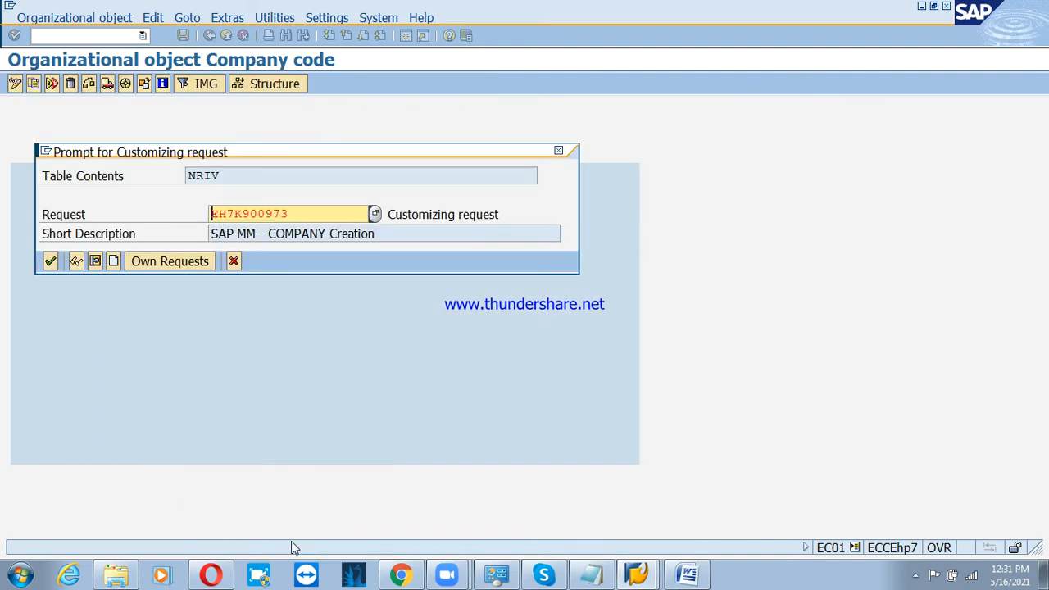
{"action": "left_click", "coordinate": [50, 261]}
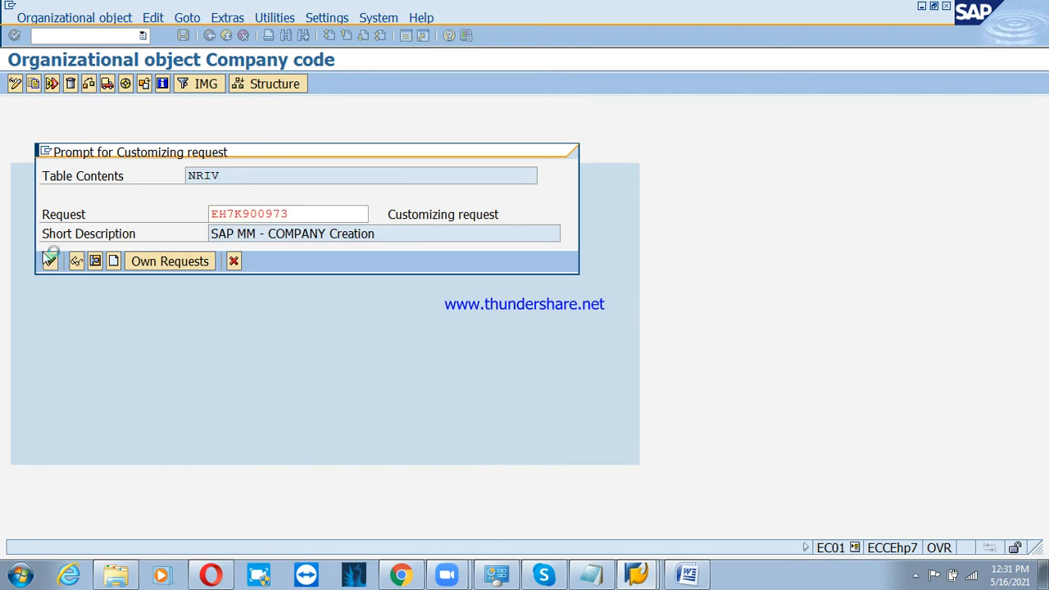
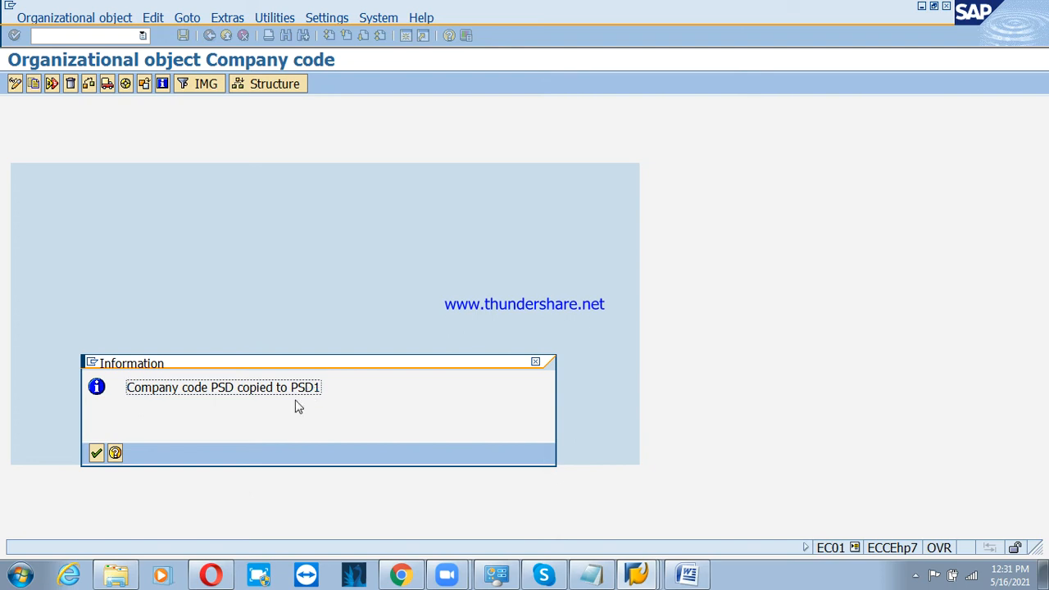
{"action": "left_click", "coordinate": [96, 453]}
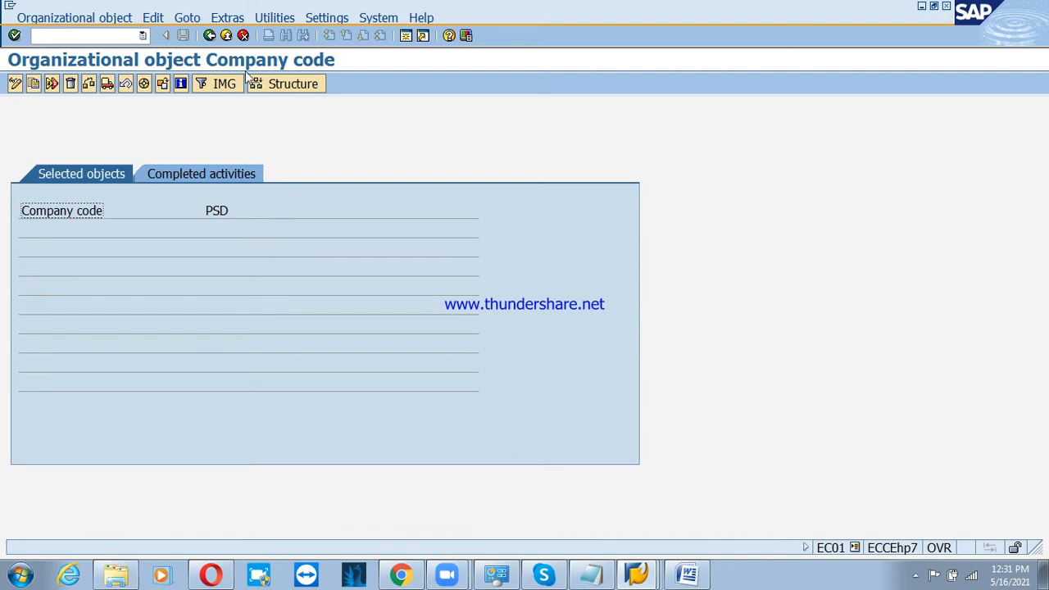
Step: Switch to the Edit Company Code Data activity, locate company code PSD1 and open its details
{"action": "left_click", "coordinate": [209, 35]}
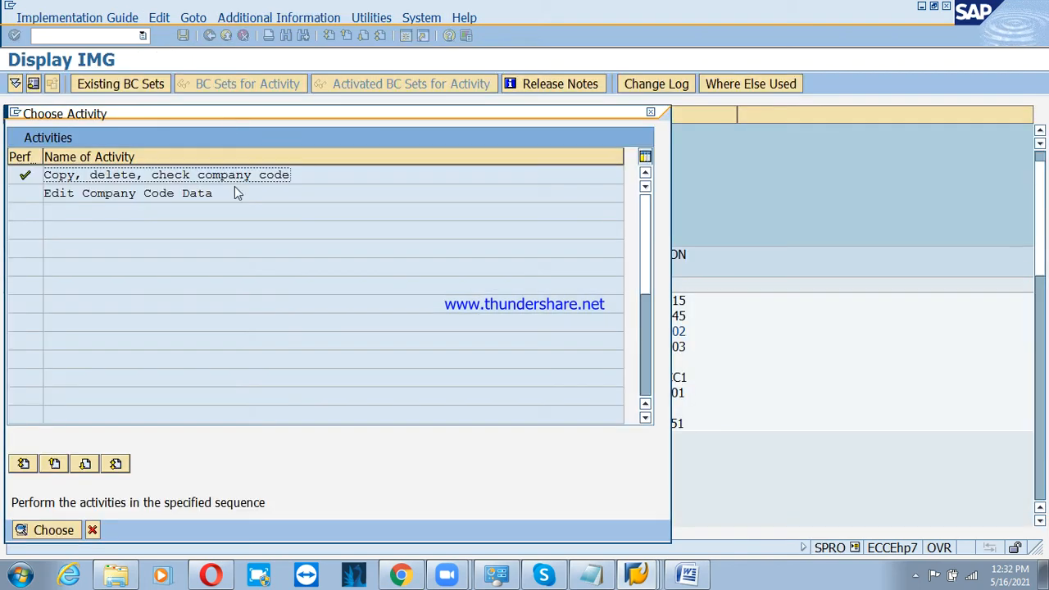
{"action": "left_click", "coordinate": [173, 193]}
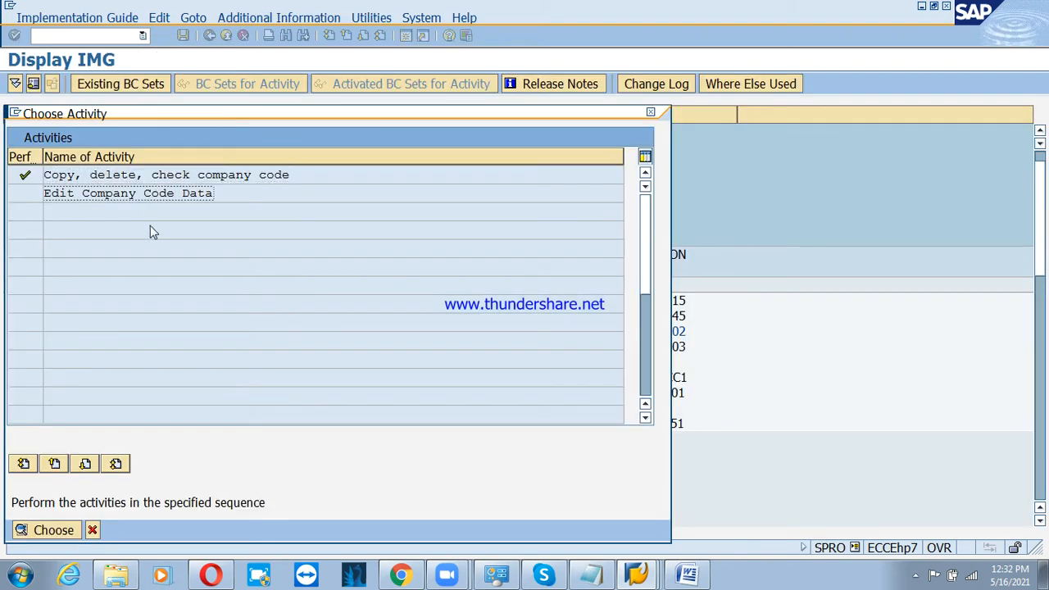
{"action": "double_click", "coordinate": [119, 194]}
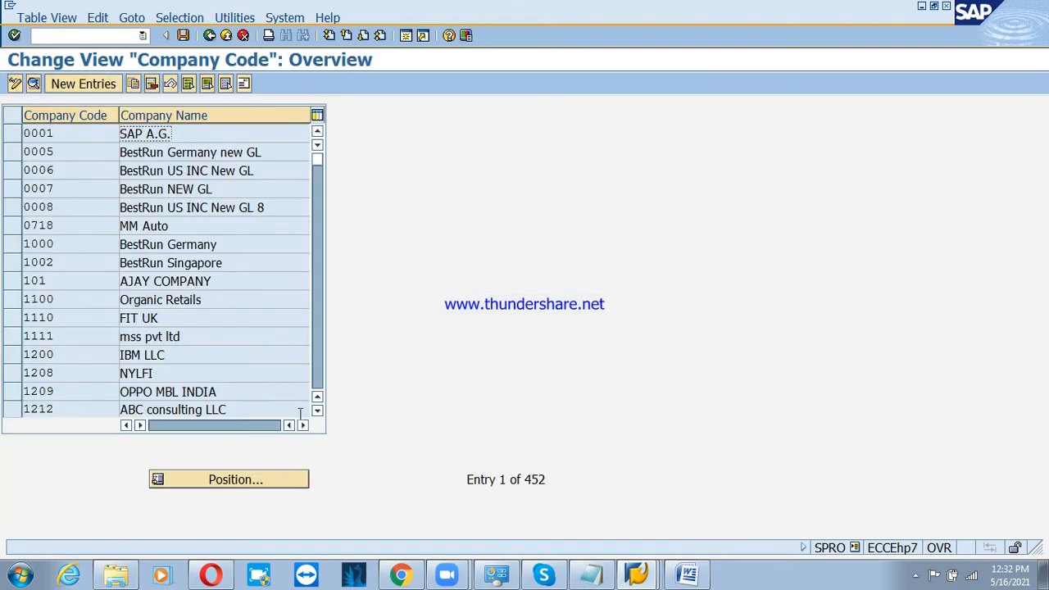
{"action": "left_click", "coordinate": [225, 479]}
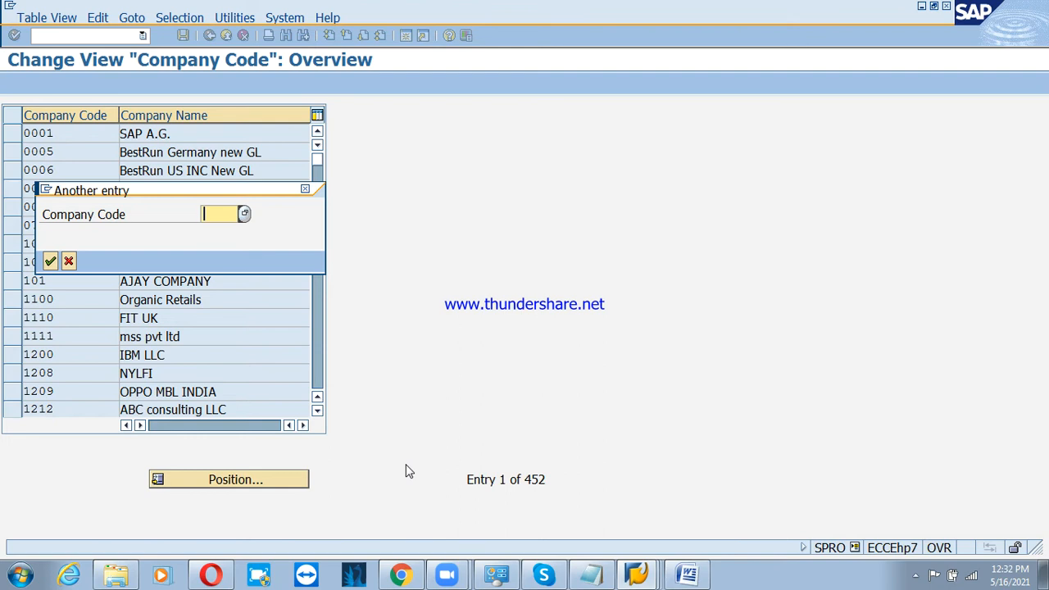
{"action": "type", "text": "PSD1"}
{"action": "key", "text": "Return"}
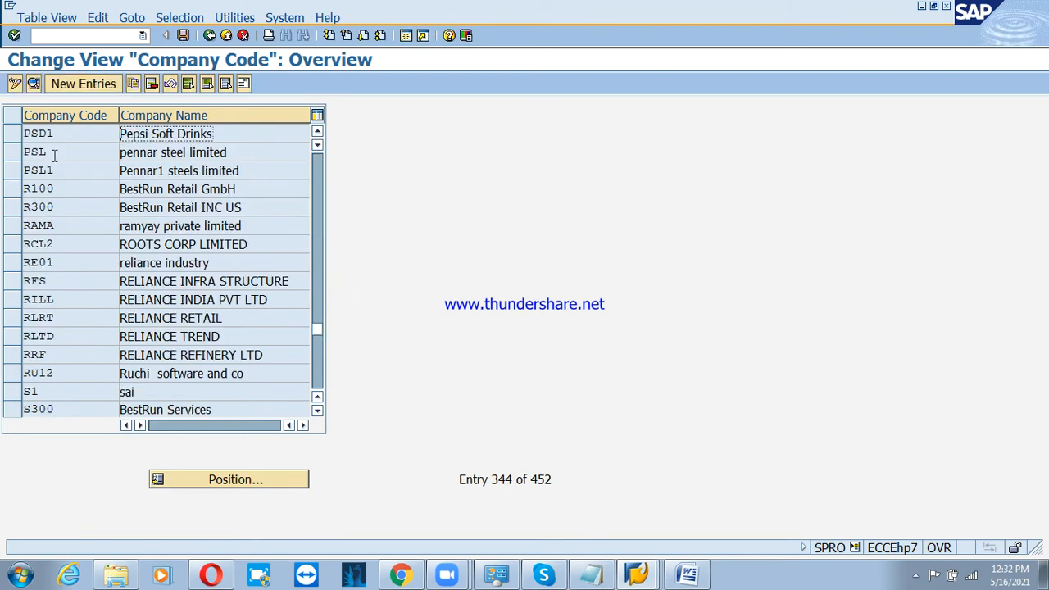
{"action": "left_click", "coordinate": [317, 134]}
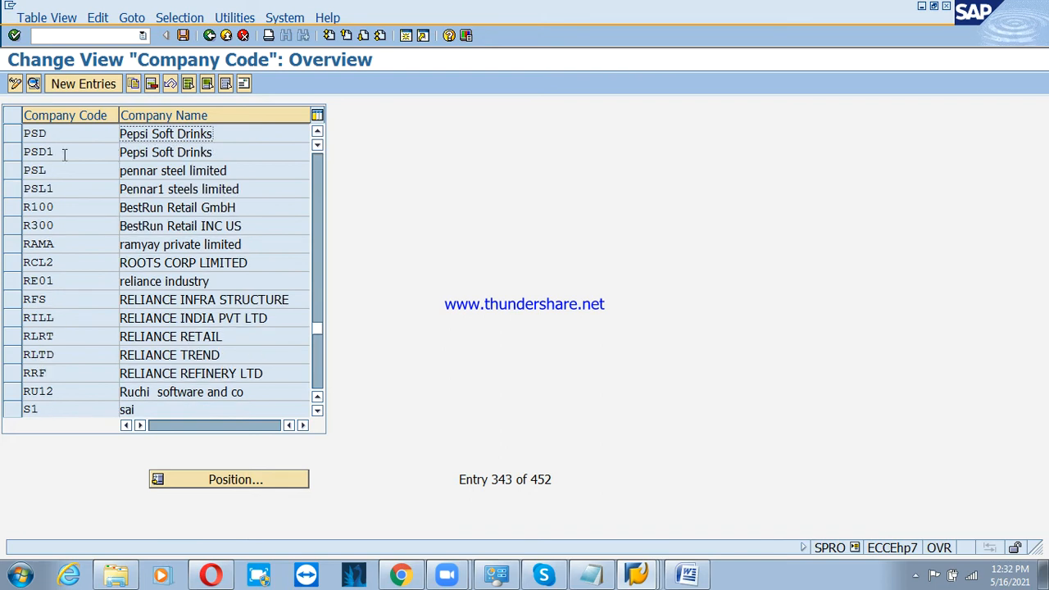
{"action": "left_click", "coordinate": [205, 153]}
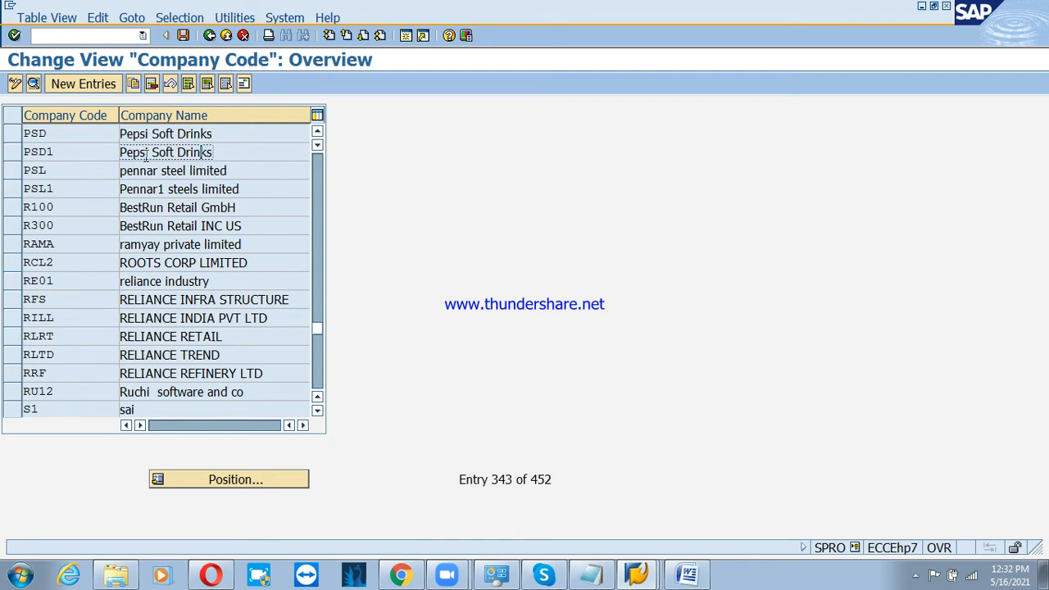
{"action": "double_click", "coordinate": [146, 153]}
Step: Rename company code PSD1 as "PSD1 LTD", both in its company name and in the name of its address
{"action": "left_click_drag", "start_coordinate": [260, 136], "coordinate": [84, 148]}
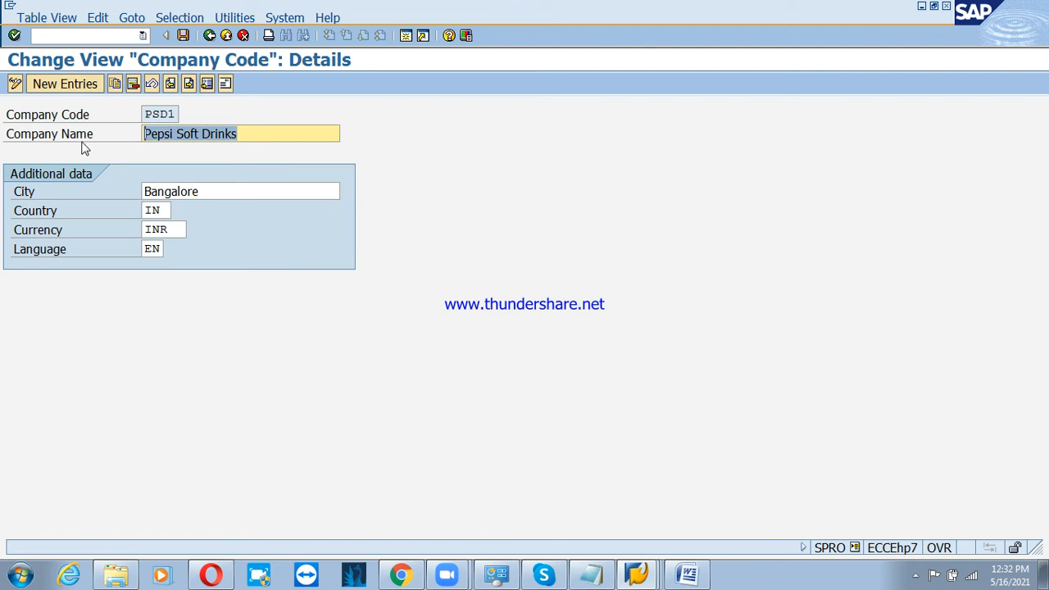
{"action": "type", "text": "PSD1 LTD"}
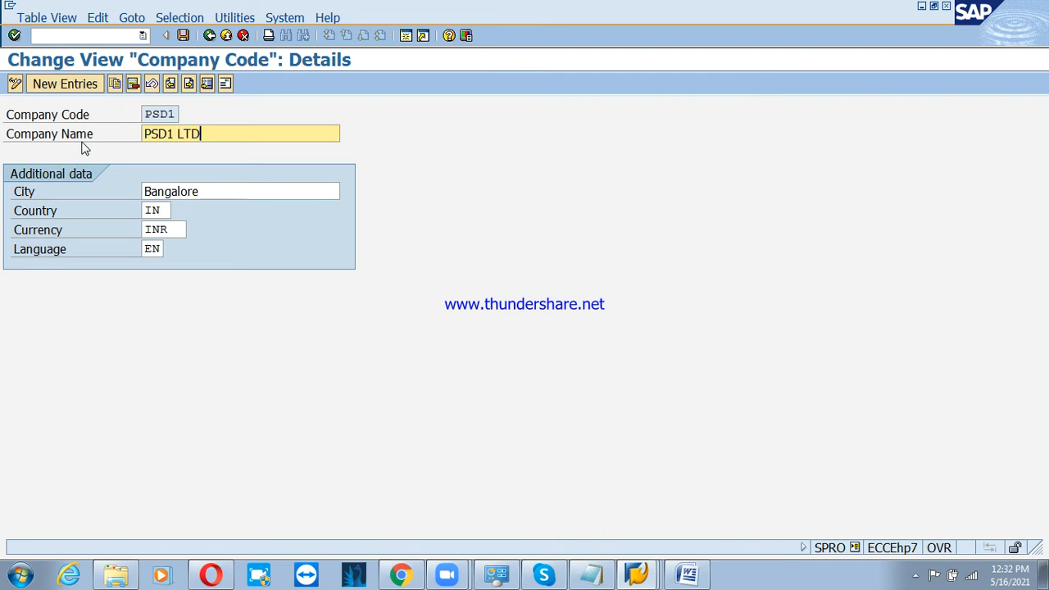
{"action": "key", "text": "shift+Home"}
{"action": "key", "text": "ctrl+c"}
{"action": "left_click", "coordinate": [225, 82]}
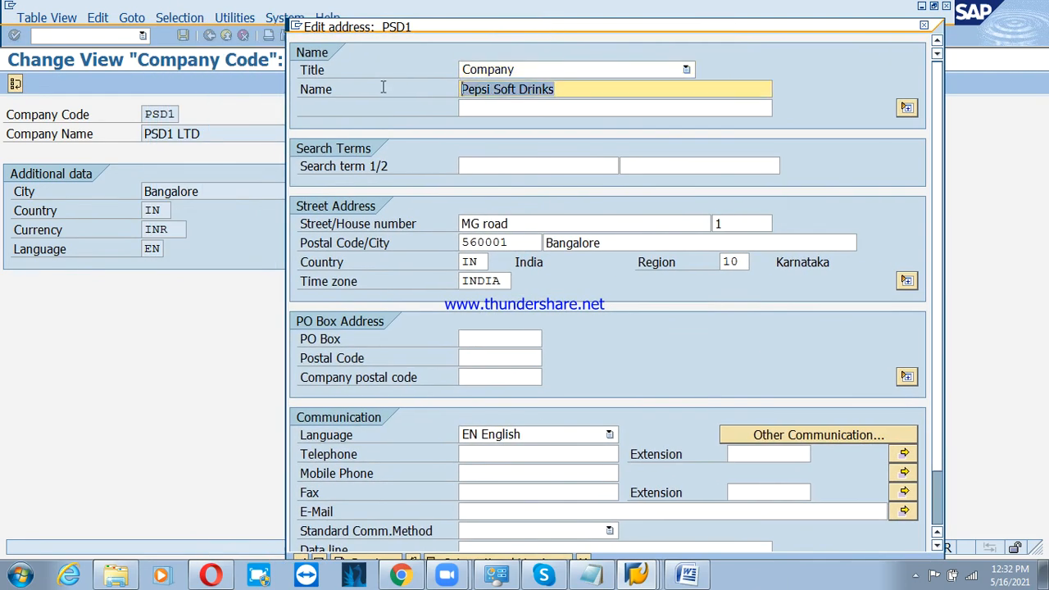
{"action": "key", "text": "ctrl+v"}
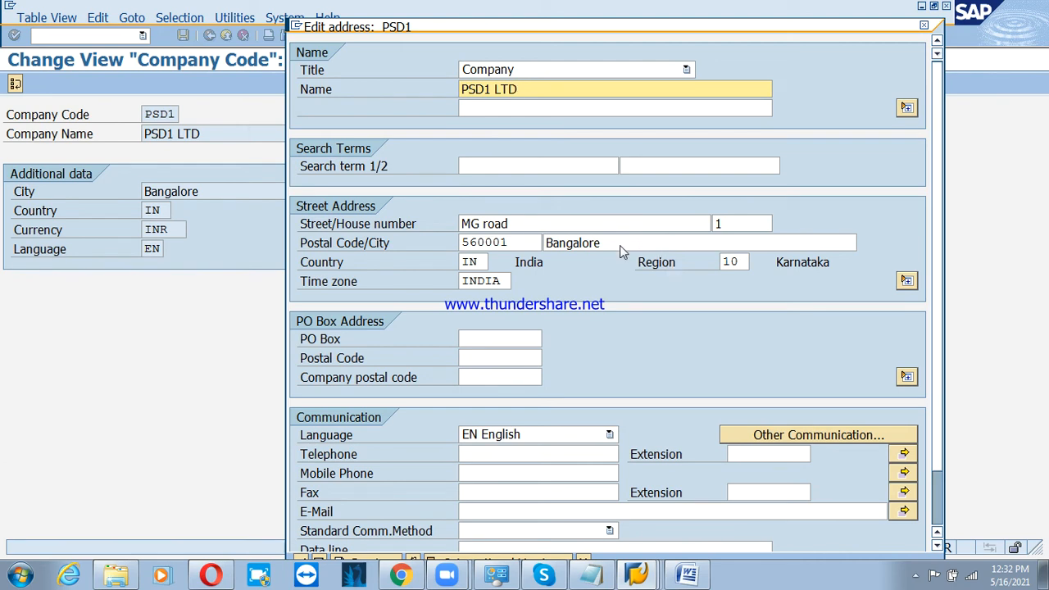
{"action": "left_click", "coordinate": [301, 563]}
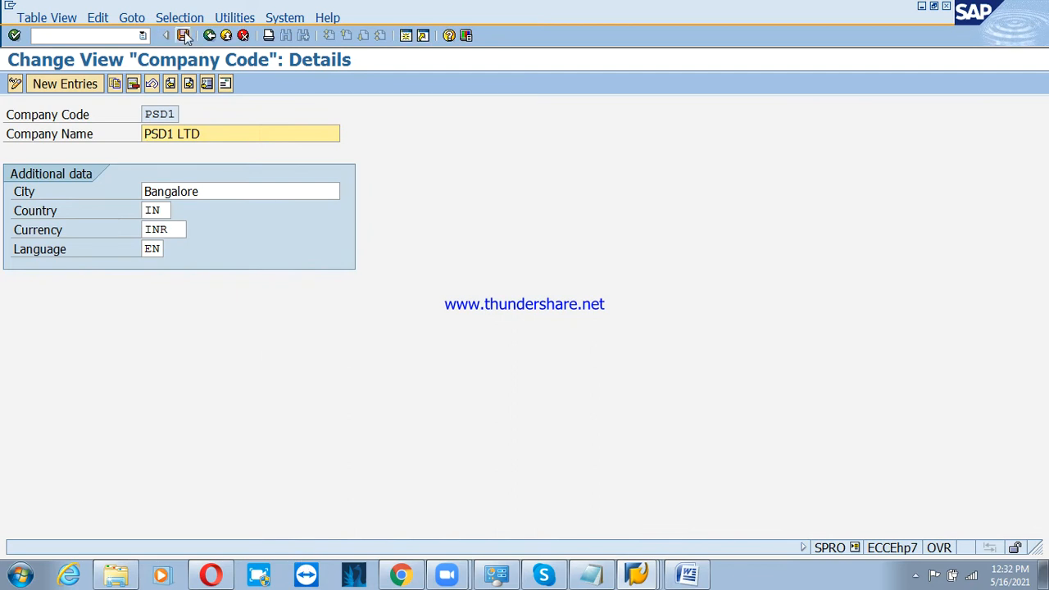
Step: Save the PSD1 changes in the "SAP MM - COMPANY Creation" customizing request and return to the IMG structure
{"action": "left_click", "coordinate": [184, 36]}
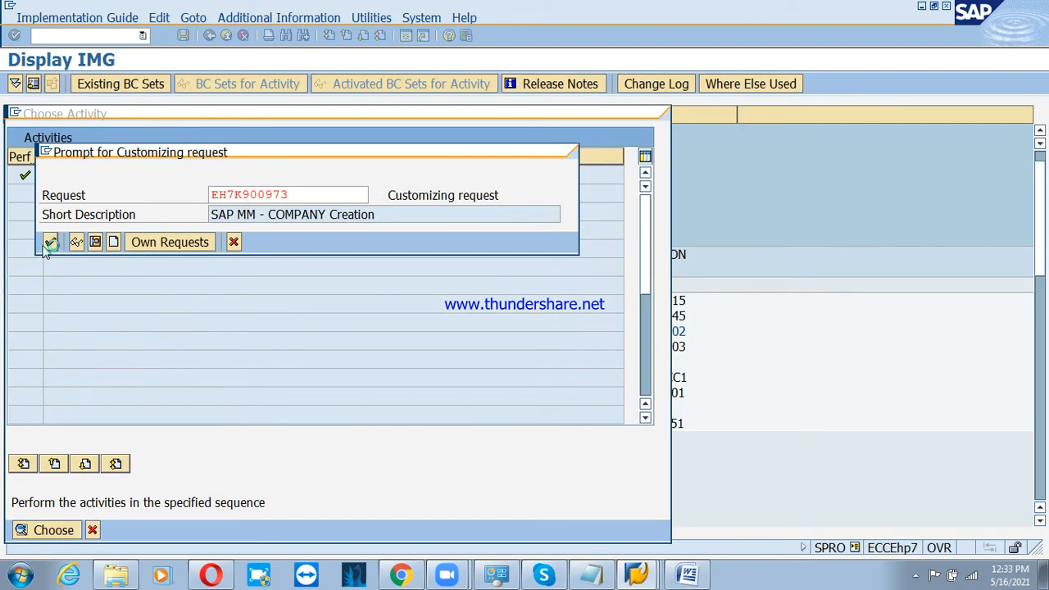
{"action": "left_click", "coordinate": [49, 243]}
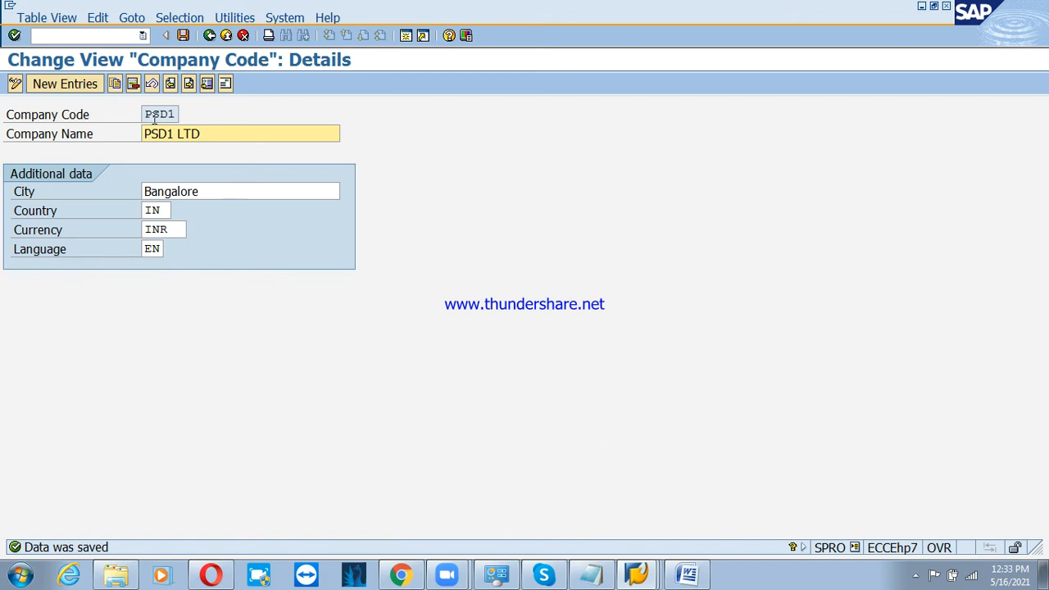
{"action": "left_click", "coordinate": [154, 119]}
{"action": "left_click", "coordinate": [209, 35]}
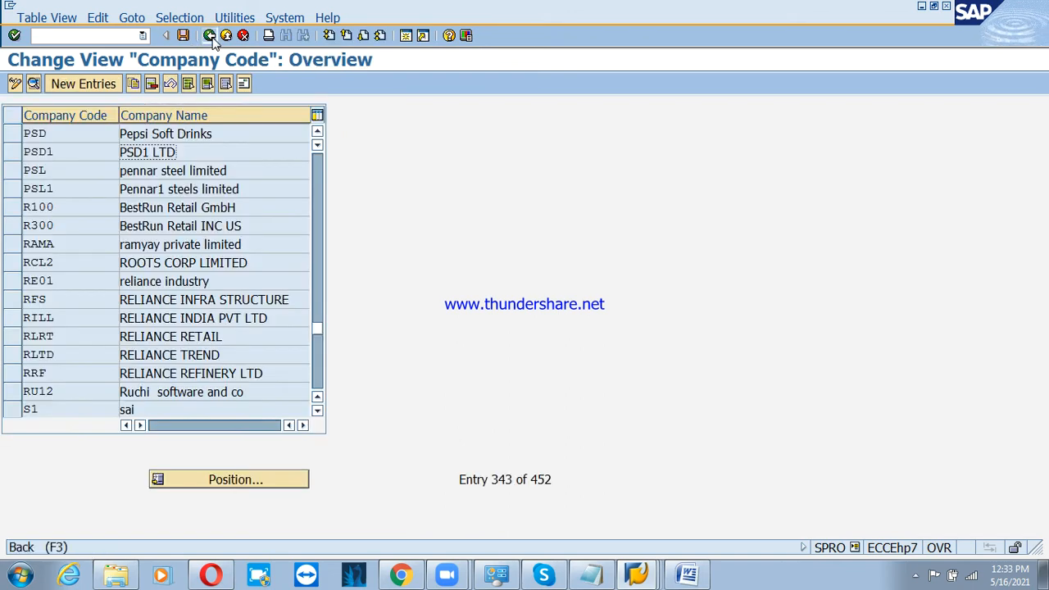
{"action": "left_click", "coordinate": [209, 36]}
{"action": "left_click", "coordinate": [651, 116]}
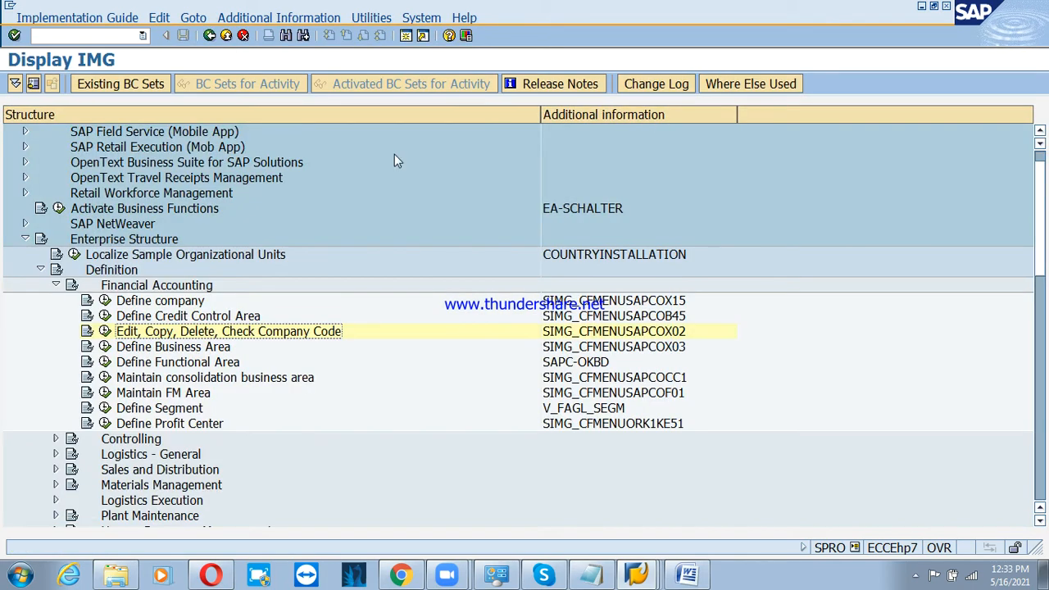
Step: Open the "Assign company code to company" activity in the Financial Accounting assignments of the Enterprise Structure
{"action": "left_click", "coordinate": [40, 269]}
{"action": "left_click", "coordinate": [117, 287]}
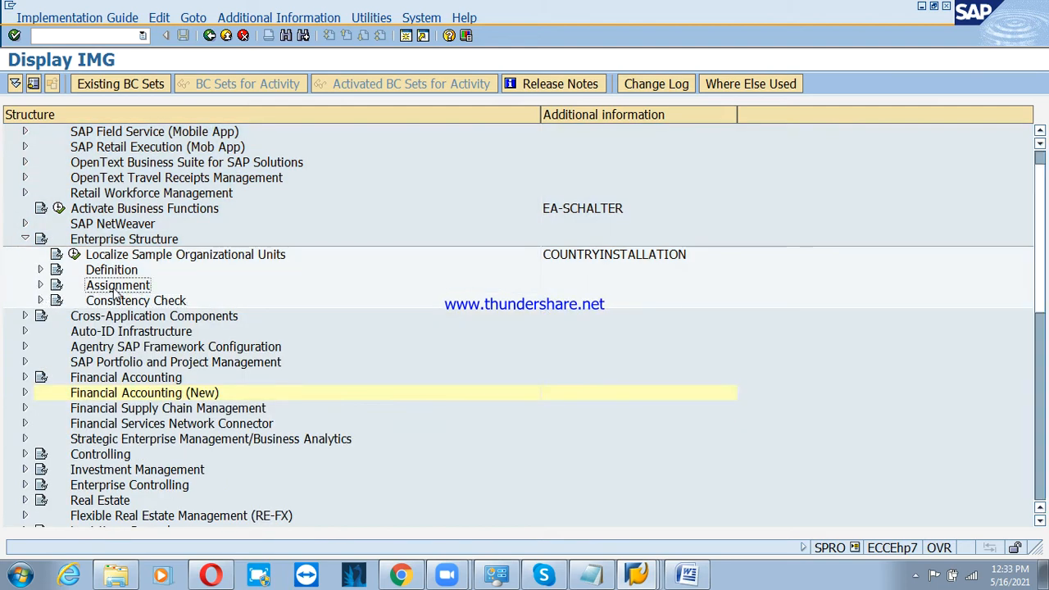
{"action": "left_click", "coordinate": [41, 285]}
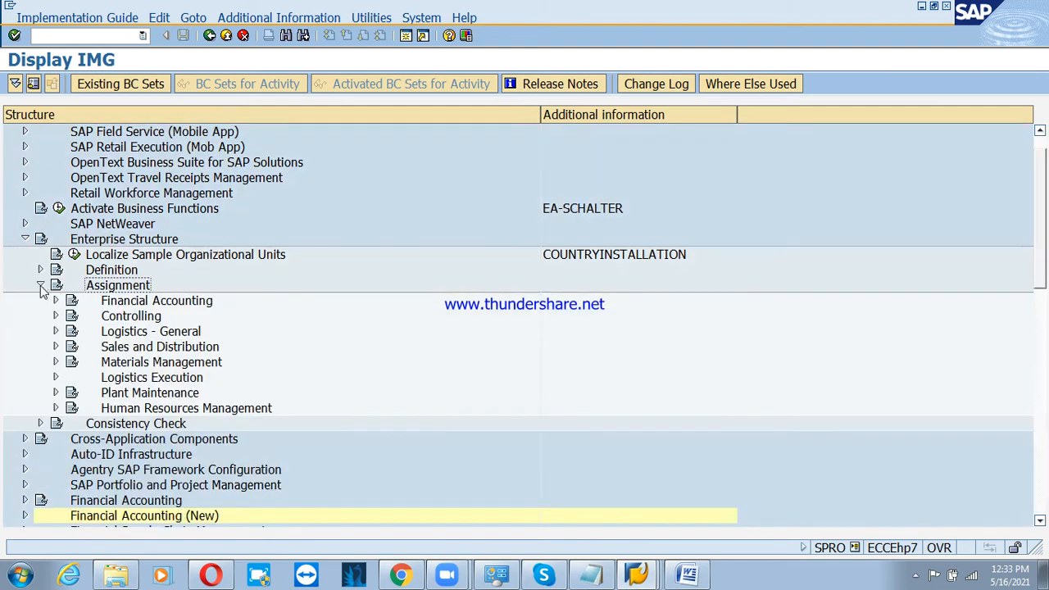
{"action": "left_click", "coordinate": [111, 305]}
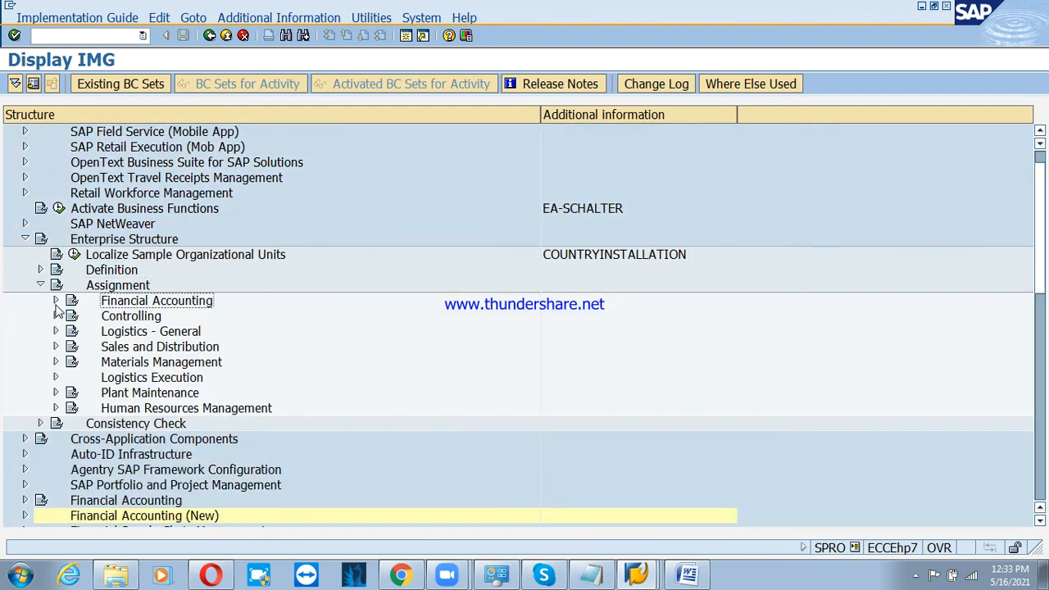
{"action": "left_click", "coordinate": [56, 301]}
{"action": "left_click", "coordinate": [205, 319]}
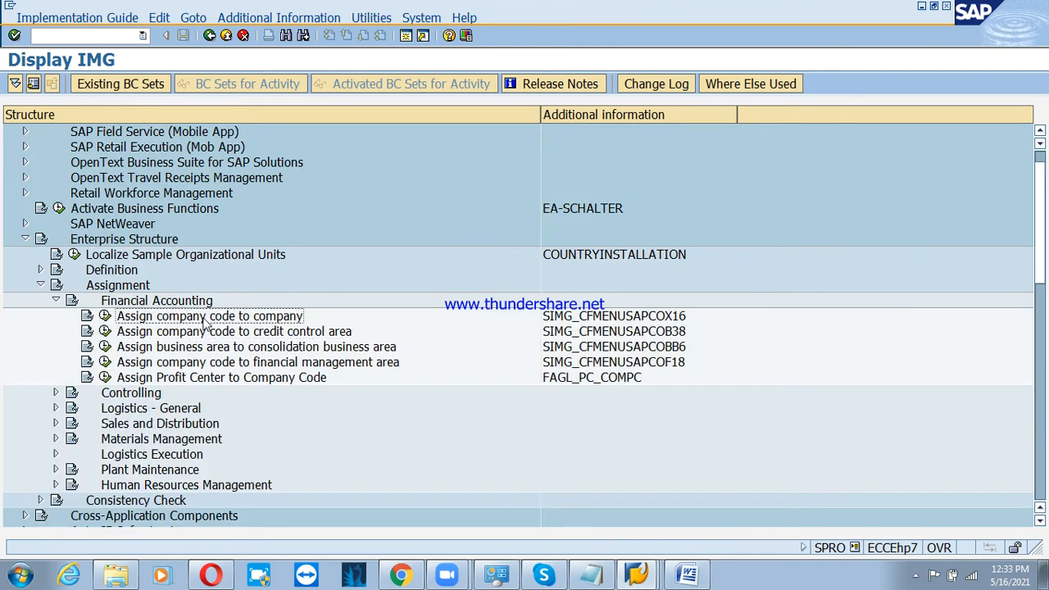
{"action": "left_click", "coordinate": [105, 315]}
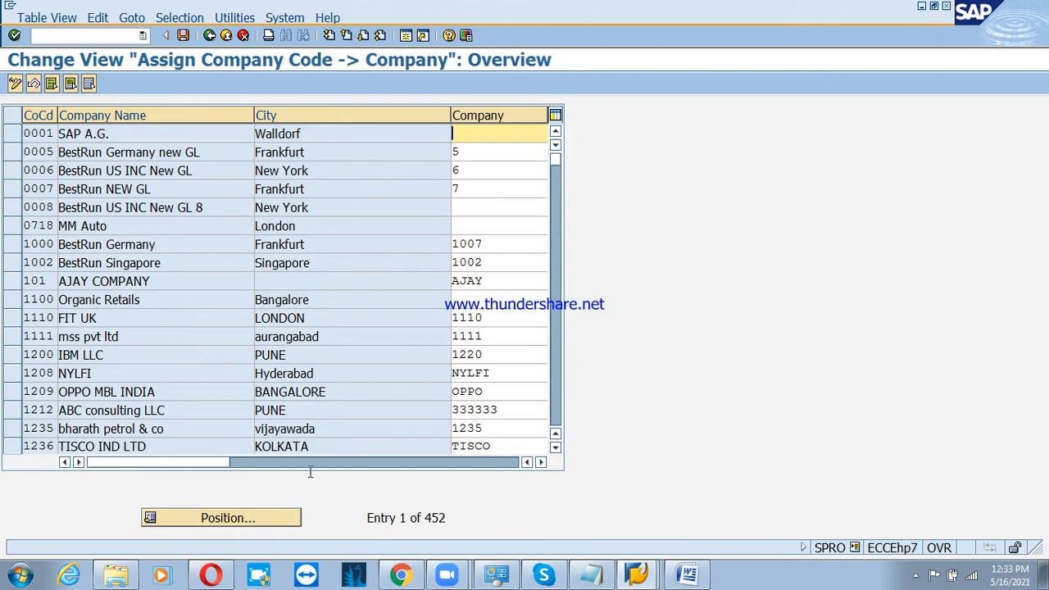
Step: Locate company code PSD1 in the assignment table and assign it to company PEPSI, copied from the PSD entry
{"action": "left_click", "coordinate": [246, 520]}
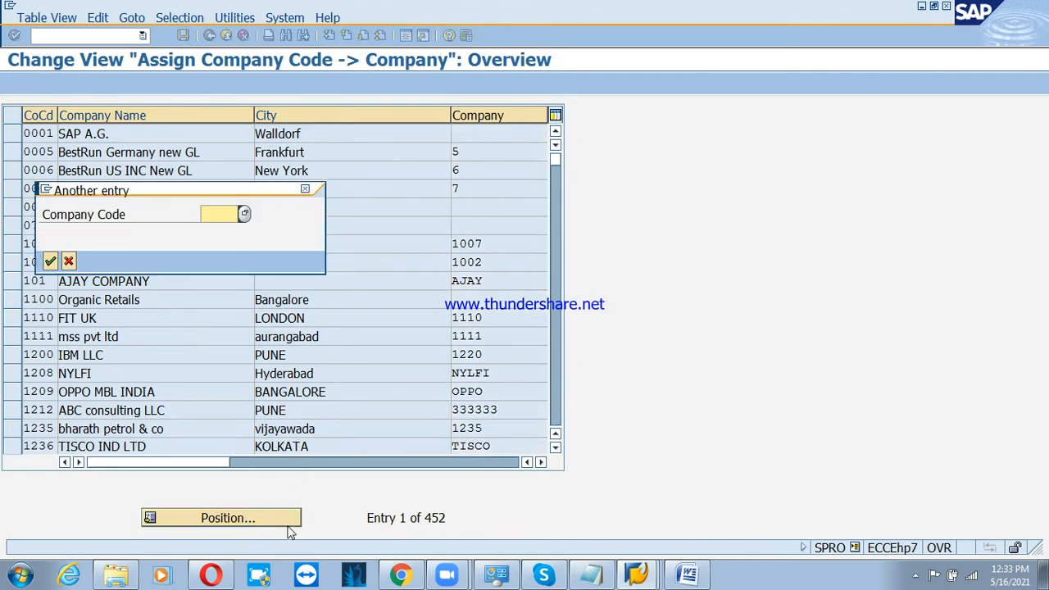
{"action": "type", "text": "psd1"}
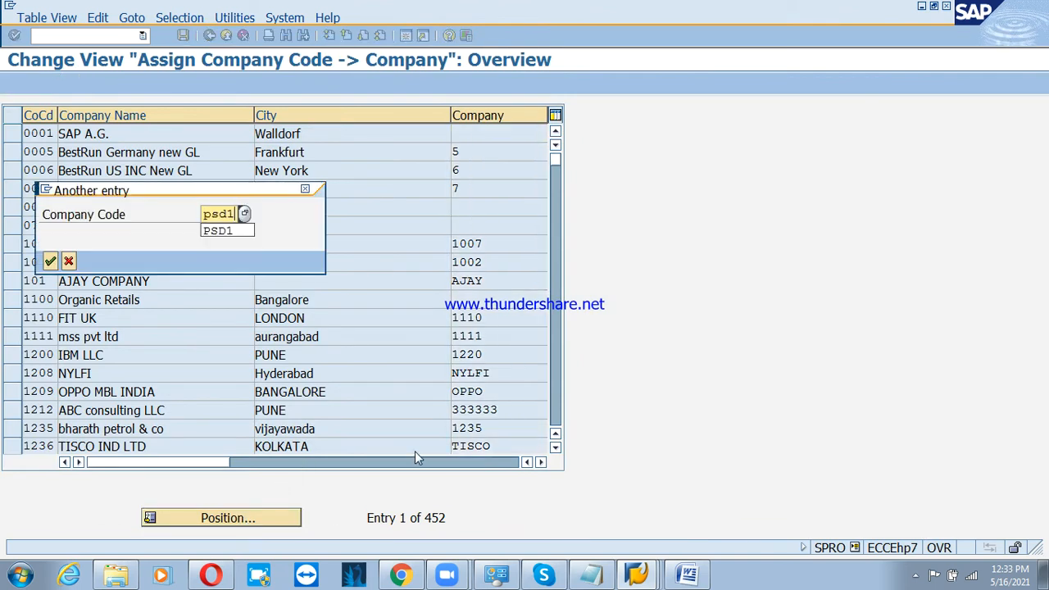
{"action": "key", "text": "Return"}
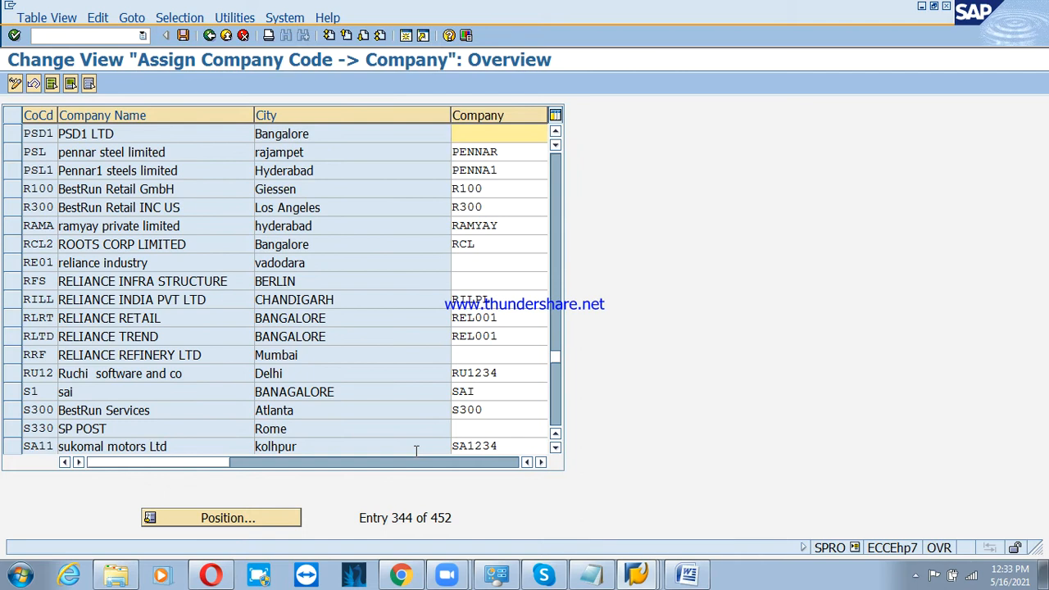
{"action": "left_click", "coordinate": [555, 131]}
{"action": "left_click_drag", "start_coordinate": [498, 135], "coordinate": [429, 136]}
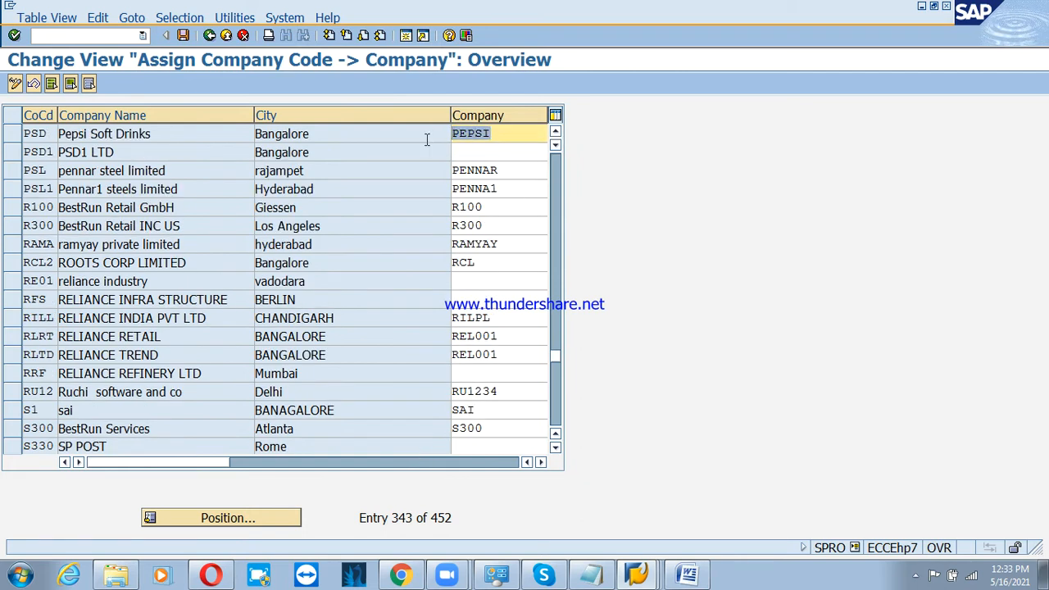
{"action": "key", "text": "ctrl+c"}
{"action": "left_click", "coordinate": [477, 154]}
{"action": "key", "text": "ctrl+v"}
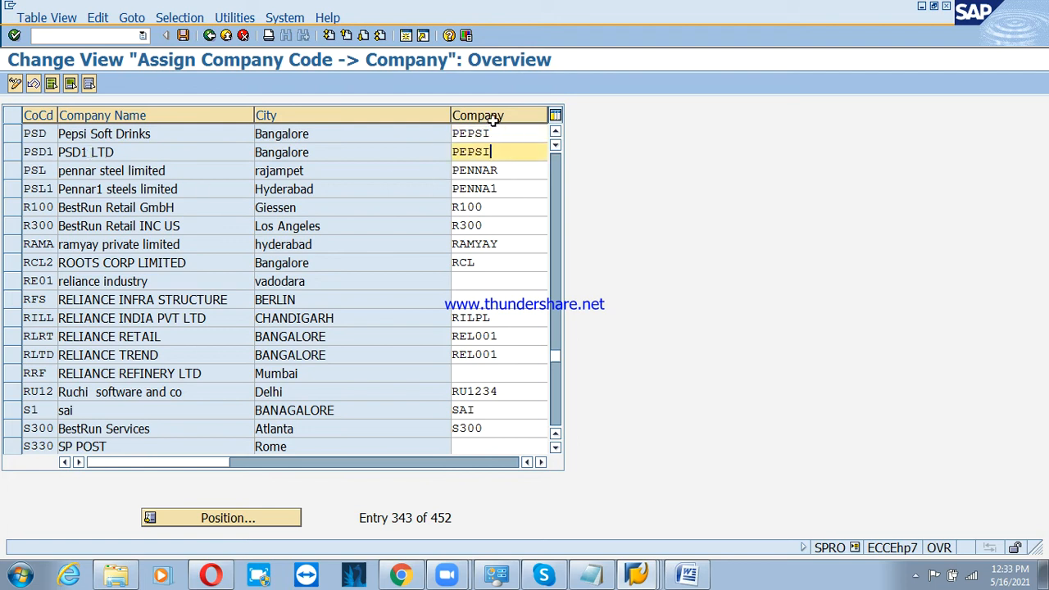
Step: Save the company assignment in the "SAP MM - COMPANY Creation" customizing request and return to the IMG structure
{"action": "left_click", "coordinate": [183, 36]}
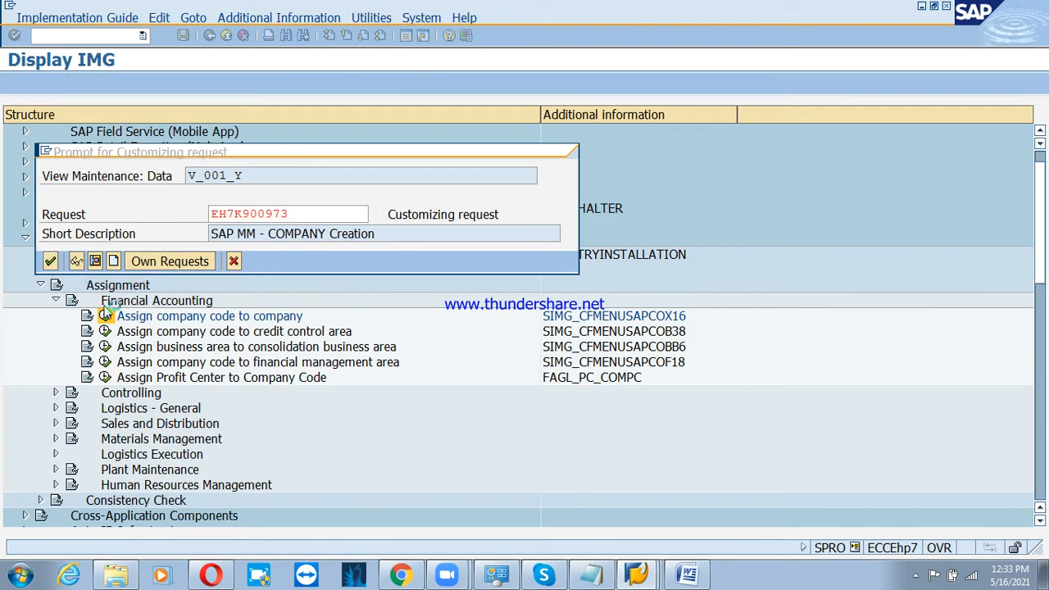
{"action": "key", "text": "Return"}
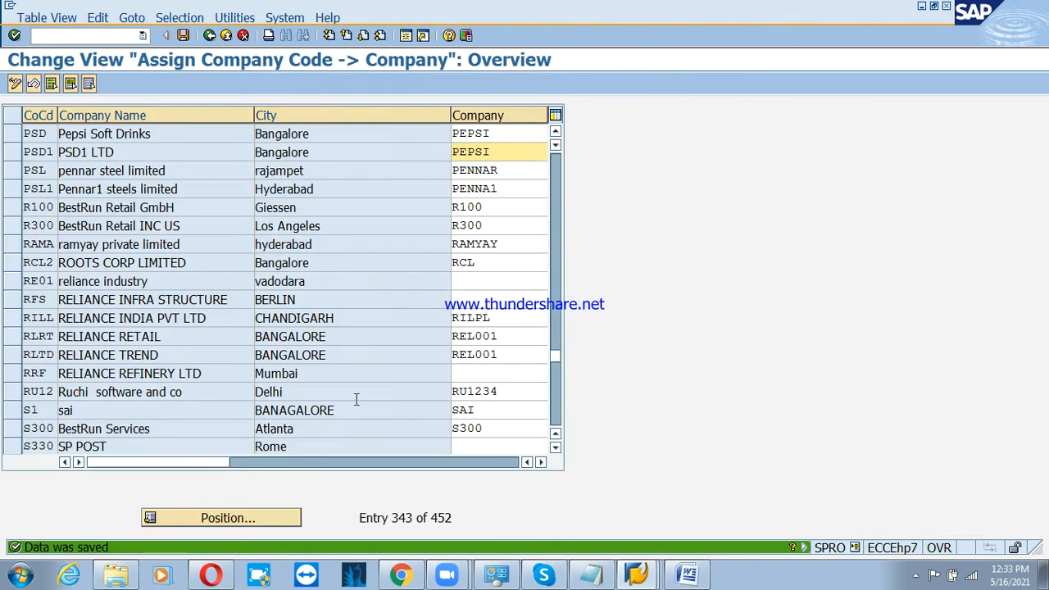
{"action": "left_click", "coordinate": [211, 36]}
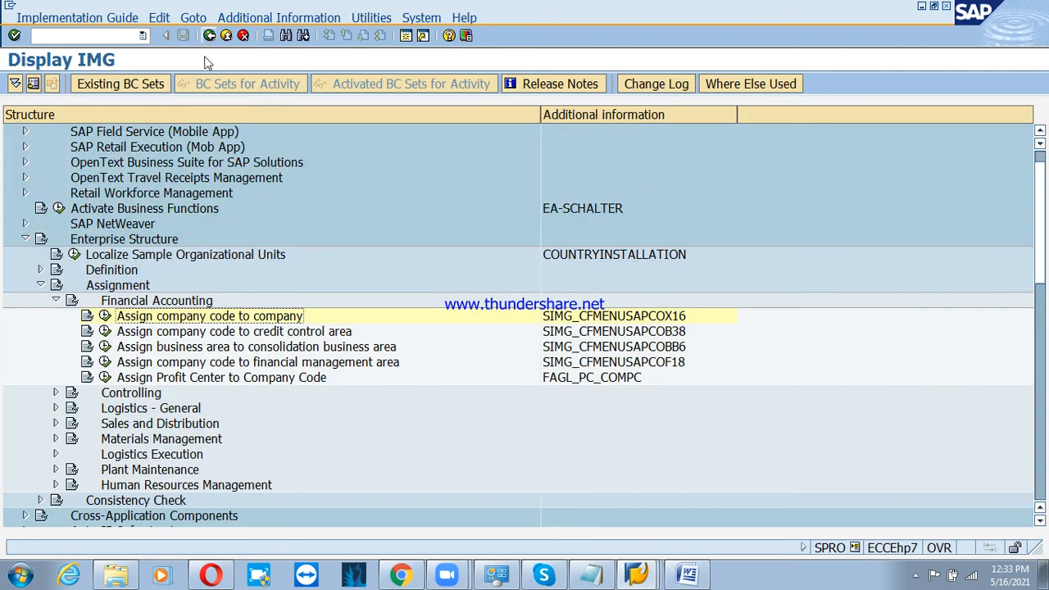
Step: Collapse Enterprise Structure and open "Enter Global Parameters" in the company code global parameters of Financial Accounting (New)
{"action": "left_click", "coordinate": [55, 300]}
{"action": "left_click", "coordinate": [40, 285]}
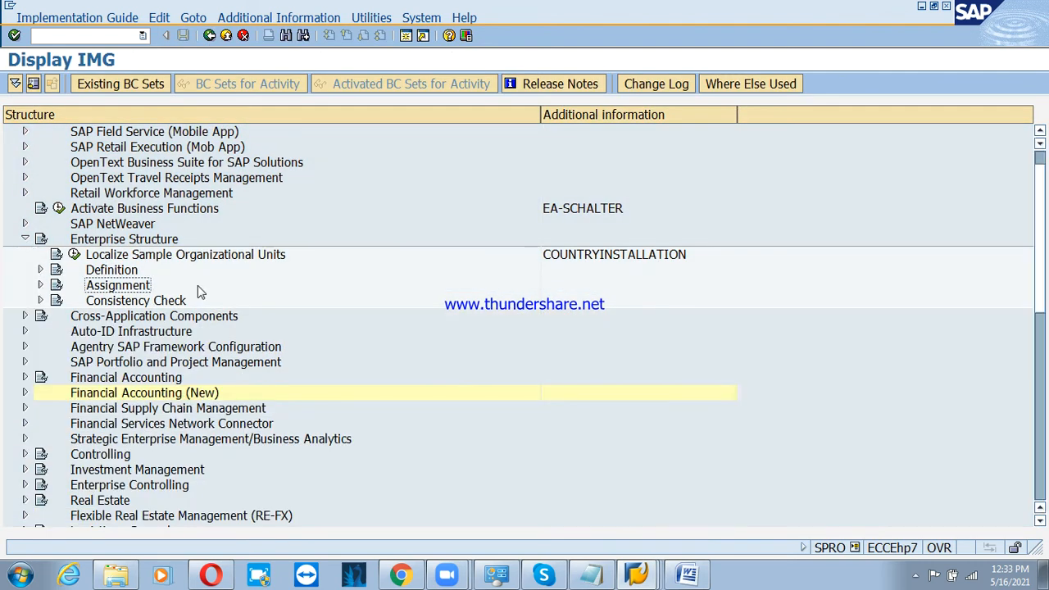
{"action": "left_click", "coordinate": [24, 239]}
{"action": "left_click", "coordinate": [172, 332]}
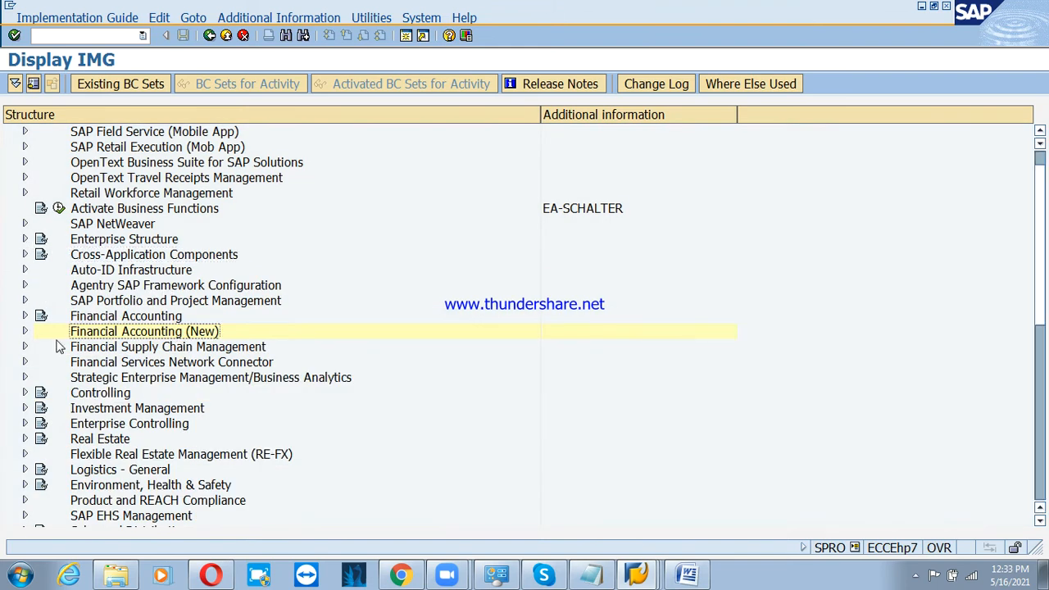
{"action": "left_click", "coordinate": [24, 331]}
{"action": "left_click", "coordinate": [168, 349]}
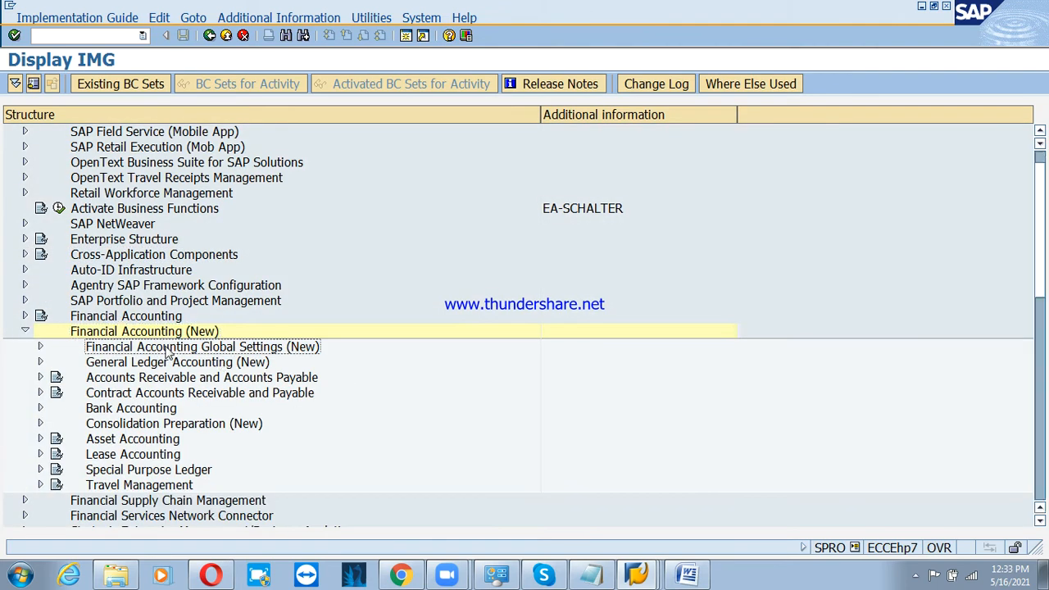
{"action": "left_click", "coordinate": [40, 347]}
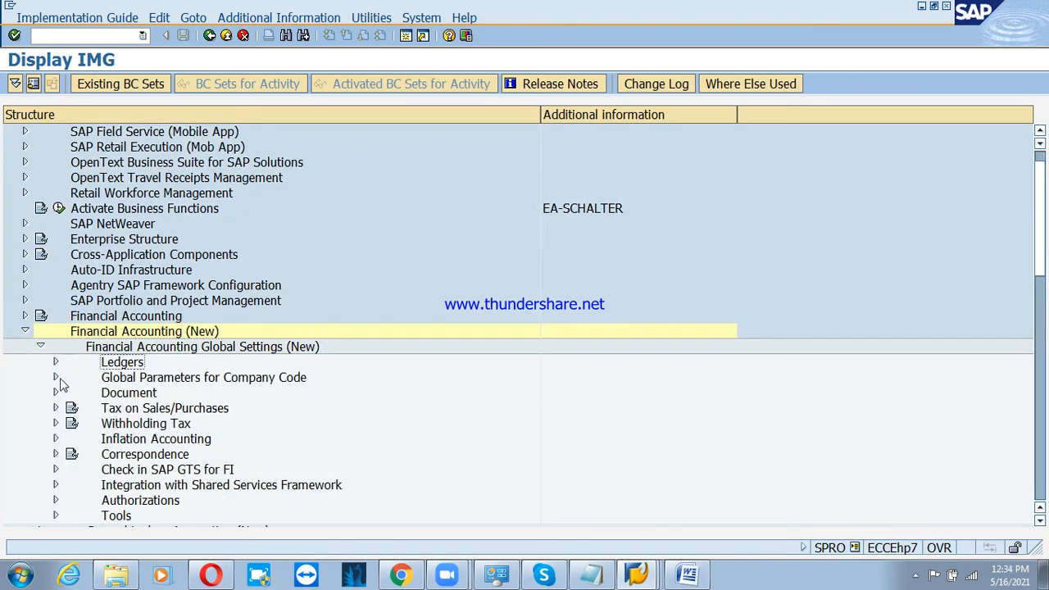
{"action": "left_click", "coordinate": [215, 384]}
{"action": "left_click", "coordinate": [56, 377]}
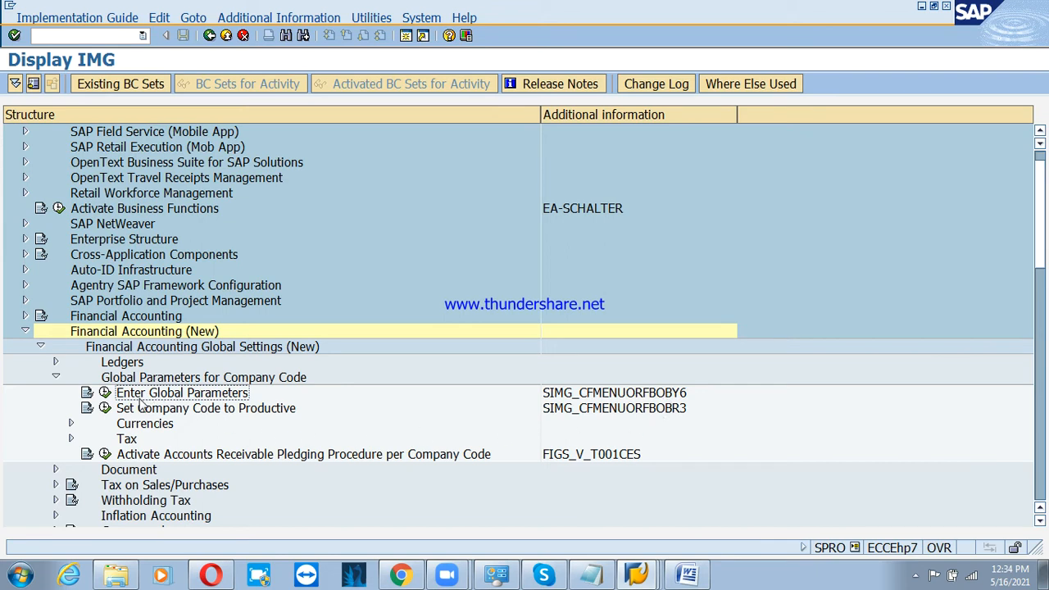
{"action": "left_click", "coordinate": [105, 394]}
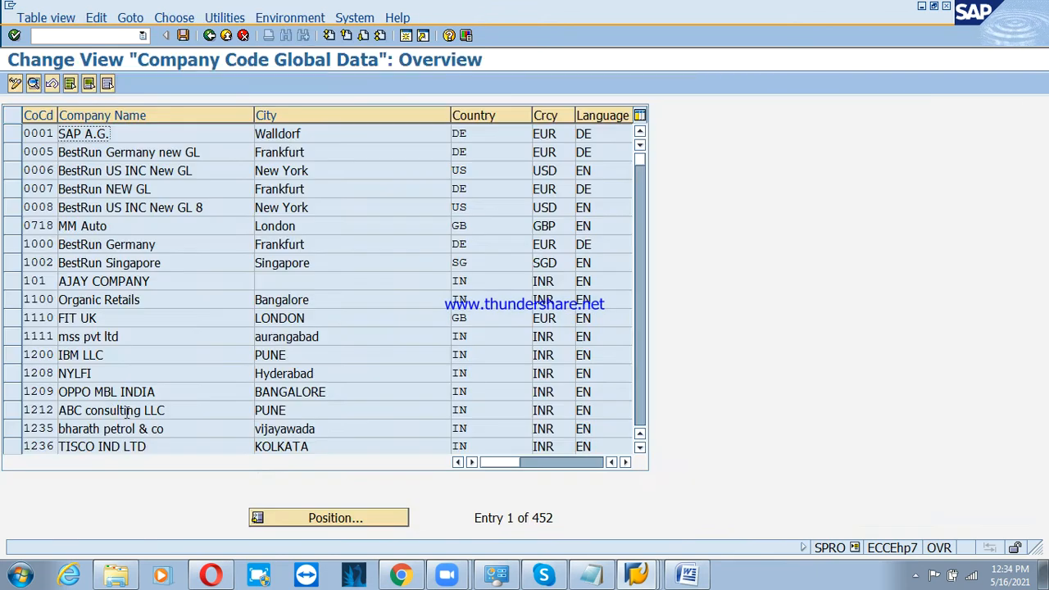
Step: Look up company code PSD1, examine its global data, including the posting period variant, and return to the IMG structure
{"action": "left_click", "coordinate": [356, 519]}
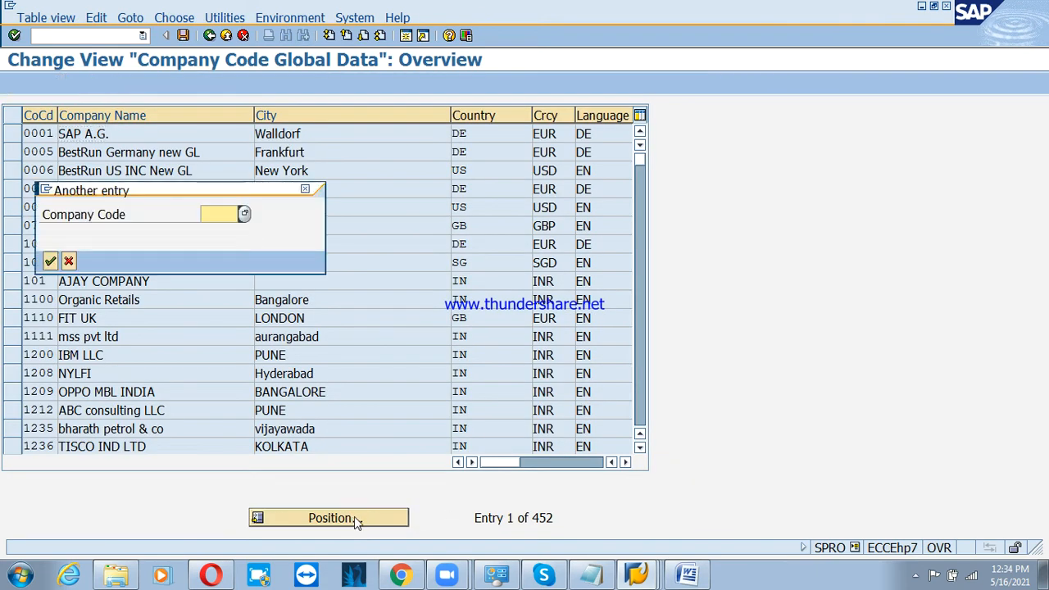
{"action": "type", "text": "PSD1"}
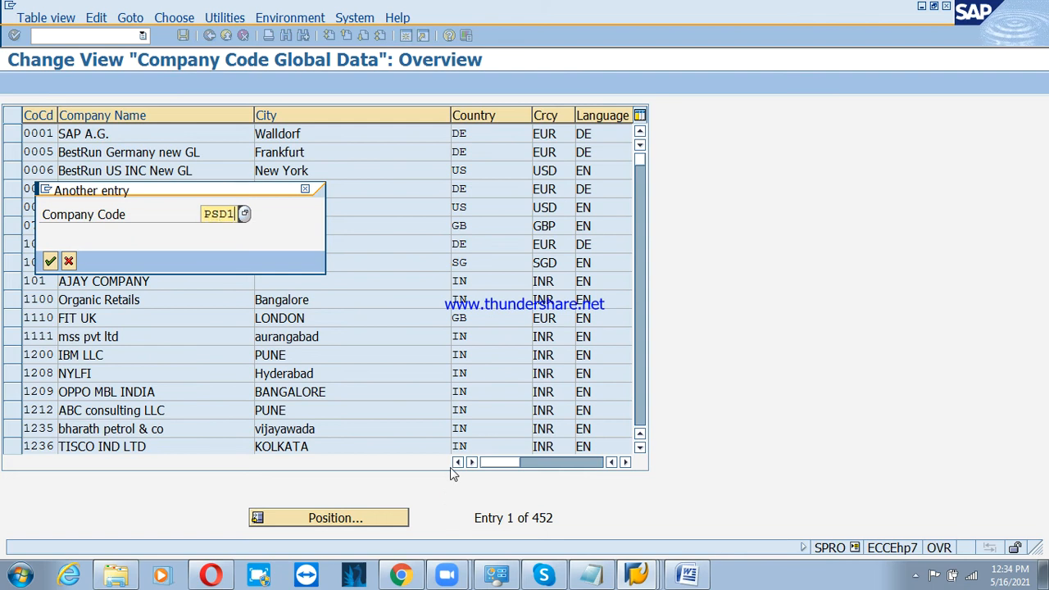
{"action": "key", "text": "Return"}
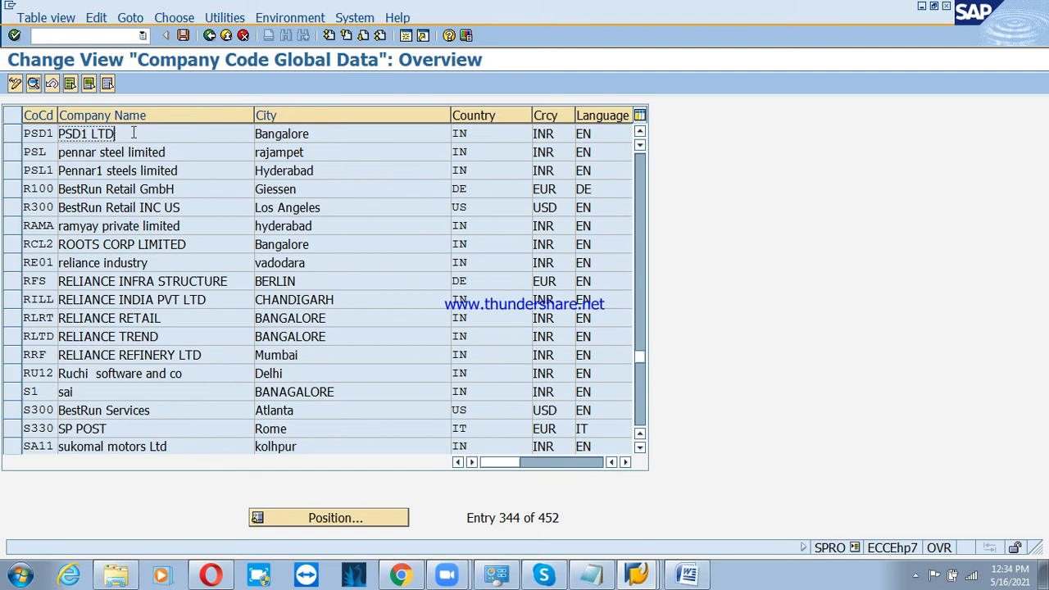
{"action": "left_click", "coordinate": [640, 132]}
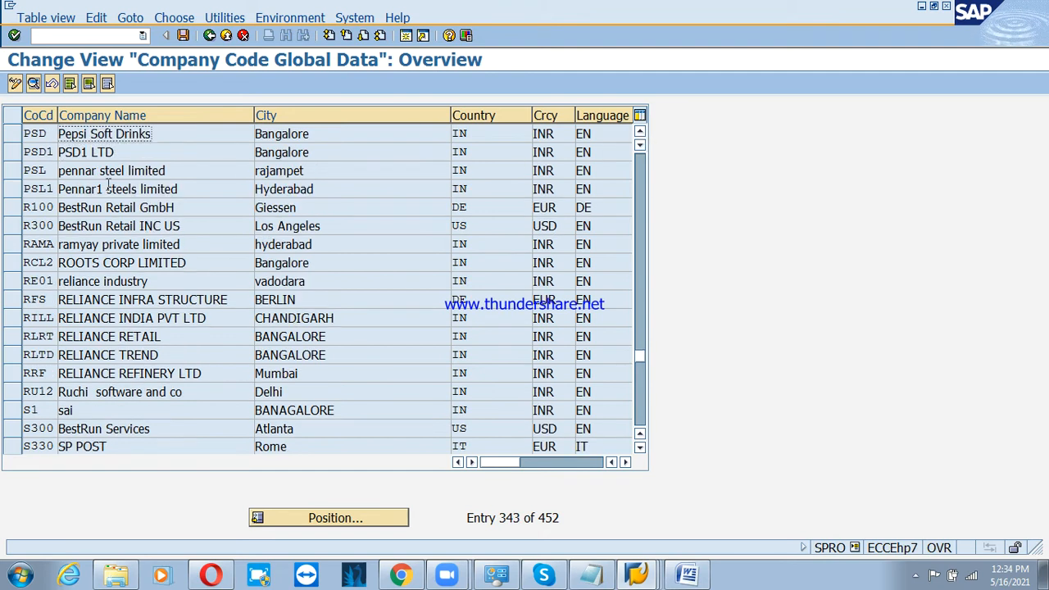
{"action": "double_click", "coordinate": [102, 159]}
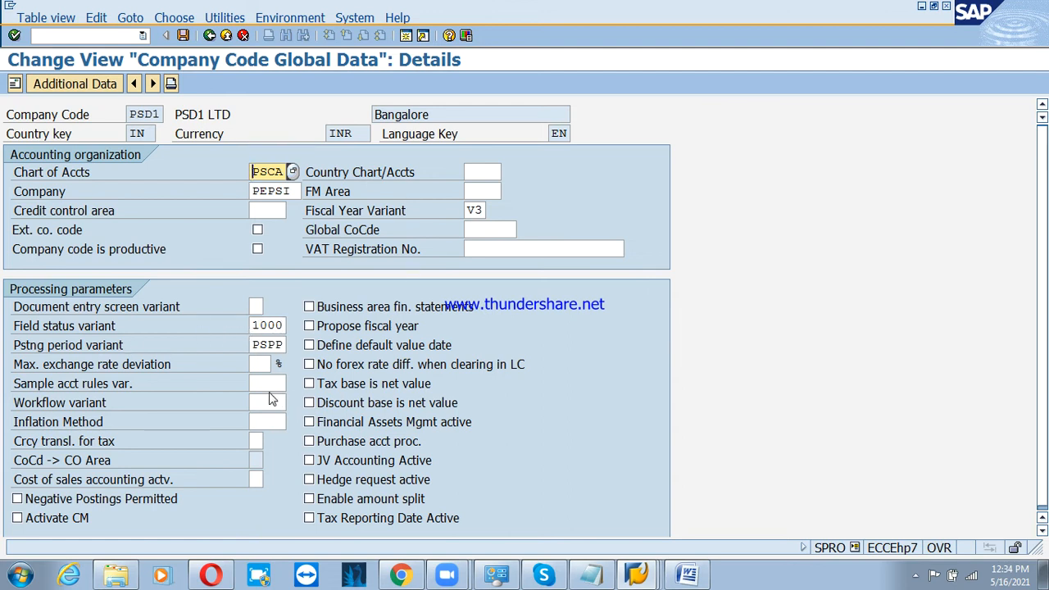
{"action": "left_click_drag", "start_coordinate": [257, 347], "coordinate": [287, 353]}
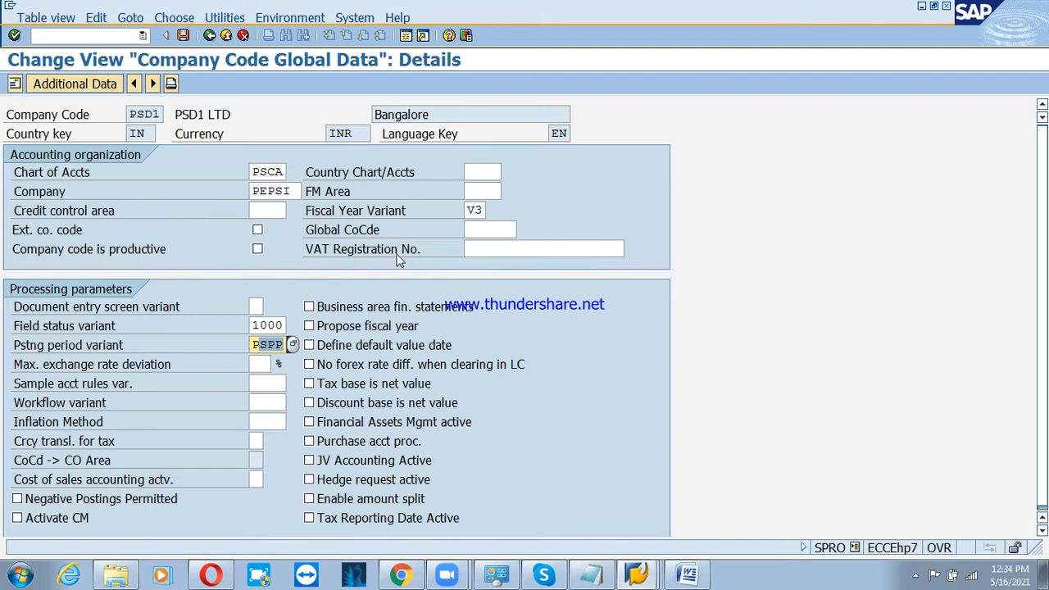
{"action": "left_click", "coordinate": [226, 35]}
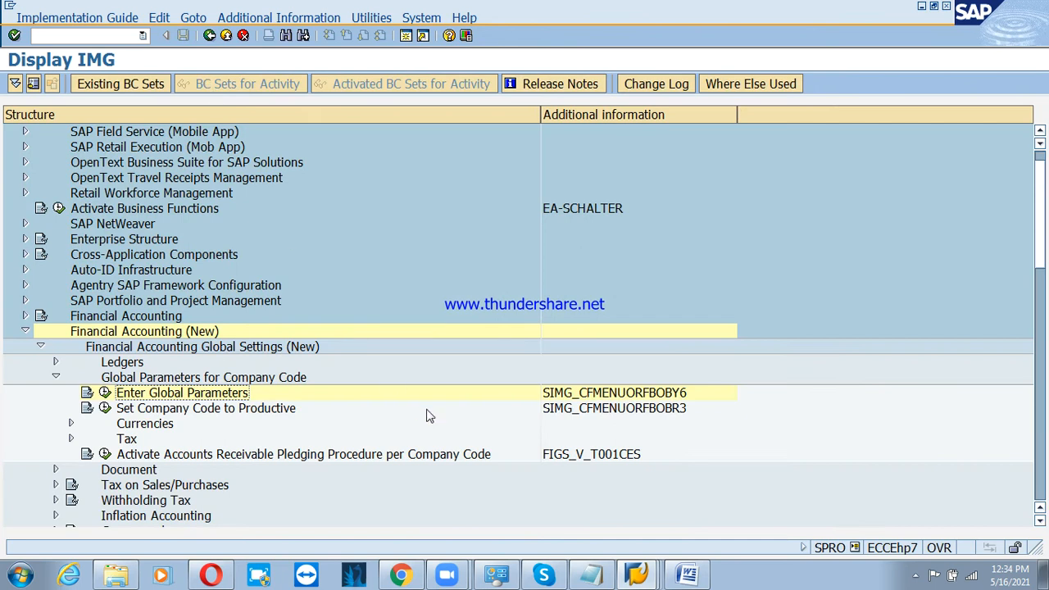
Step: In the SAP Easy Access session, run transaction FS00, view the account groups for company code PSD1, and leave the transaction
{"action": "left_click", "coordinate": [632, 579]}
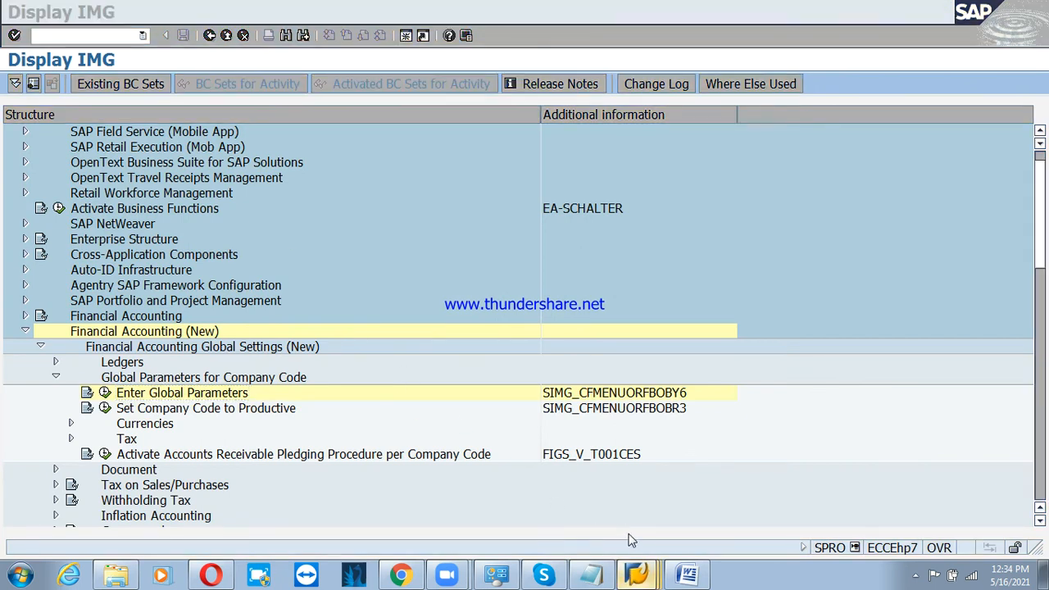
{"action": "left_click", "coordinate": [631, 538]}
{"action": "type", "text": "fs0"}
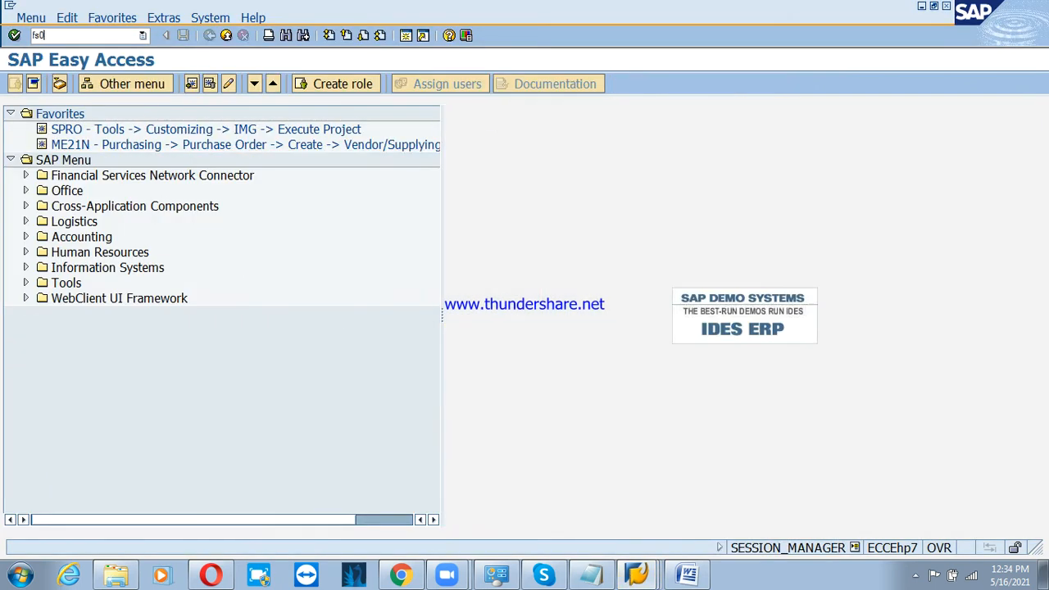
{"action": "type", "text": "0"}
{"action": "key", "text": "Return"}
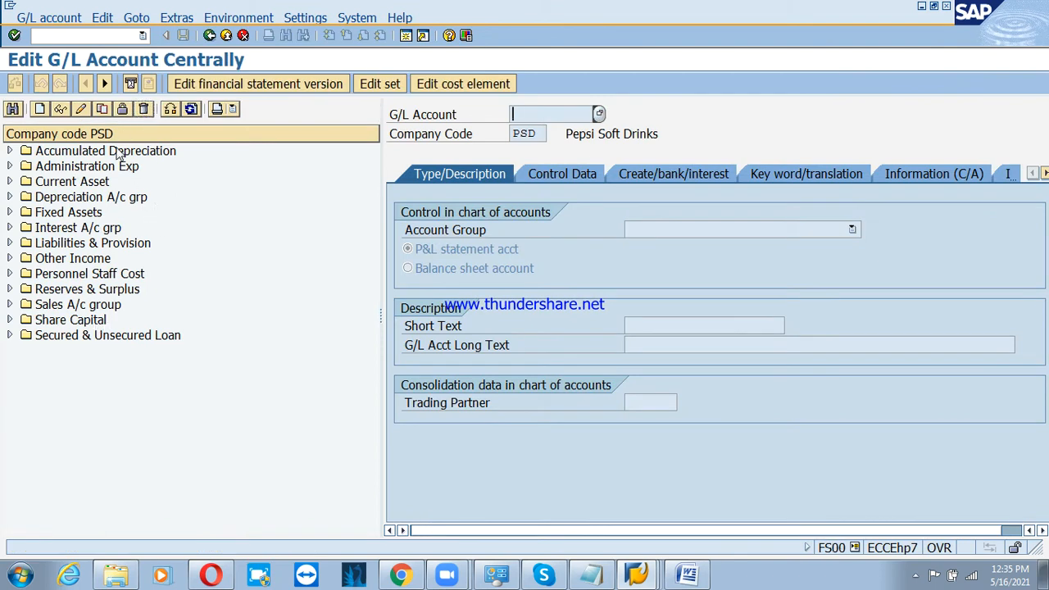
{"action": "left_click", "coordinate": [170, 110]}
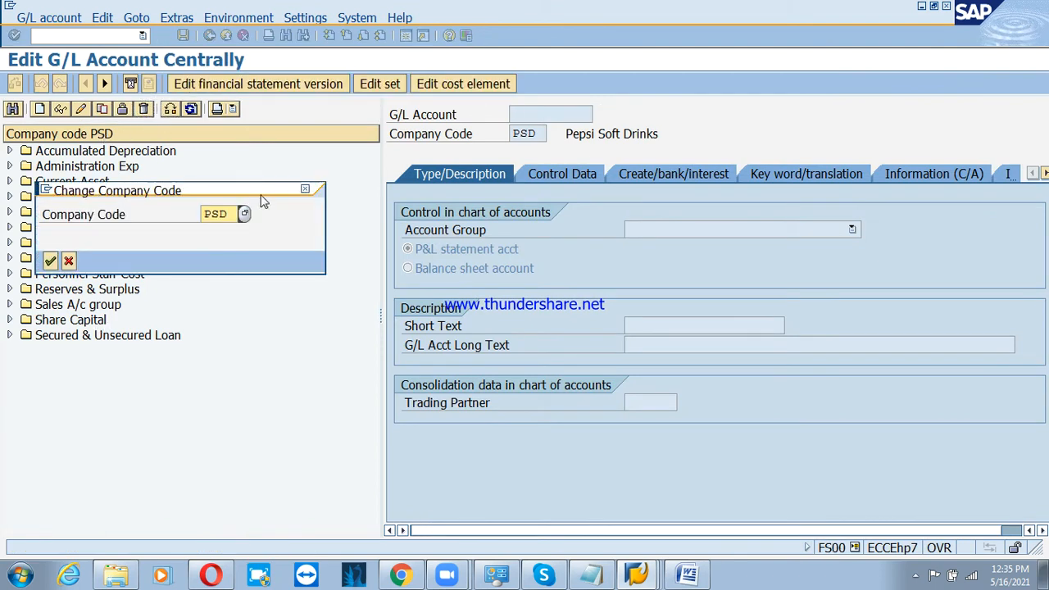
{"action": "type", "text": "1"}
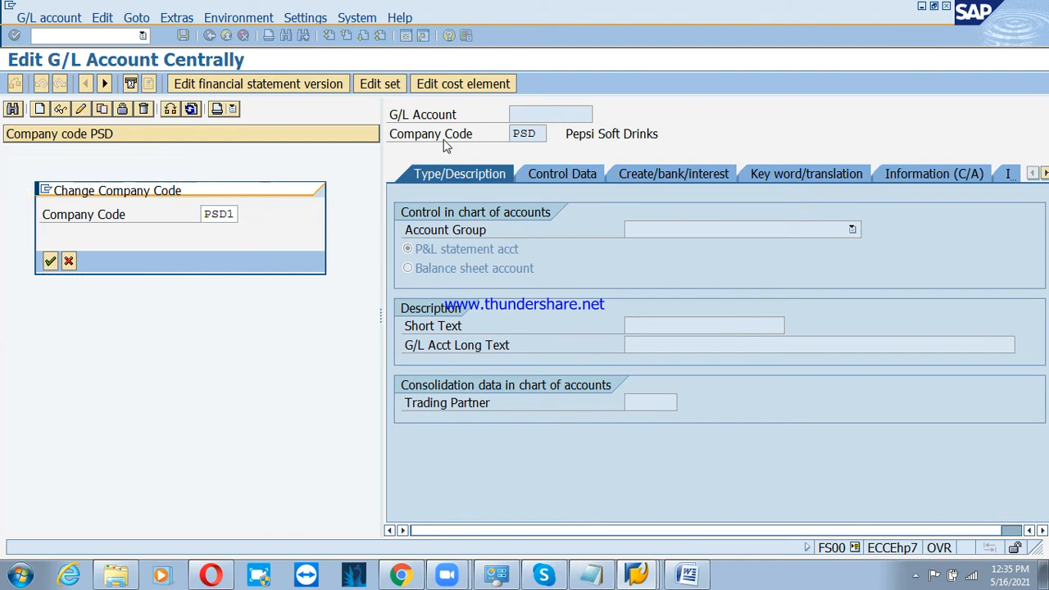
{"action": "key", "text": "Return"}
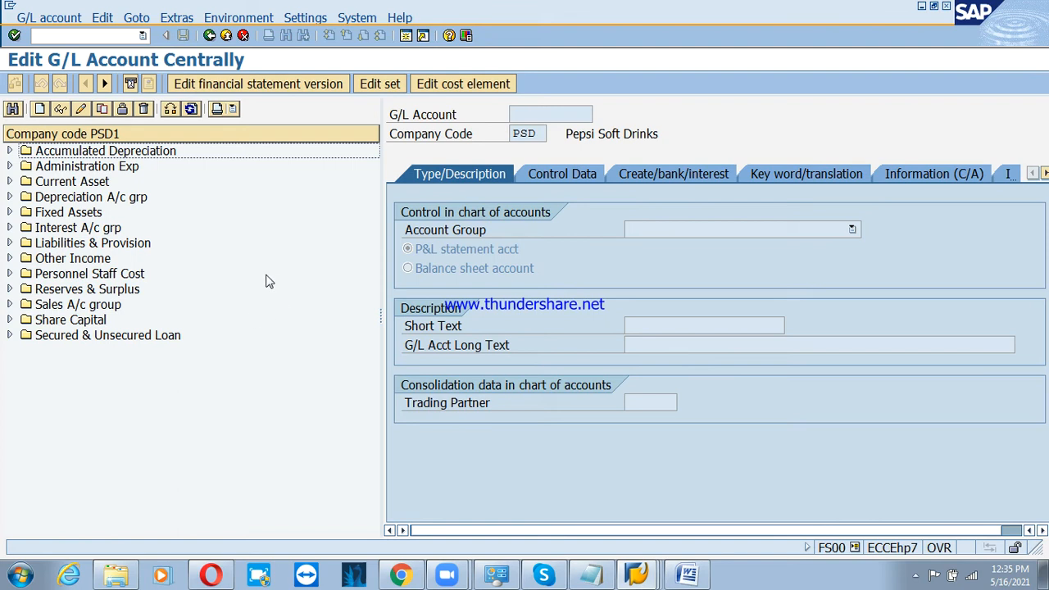
{"action": "left_click", "coordinate": [210, 36]}
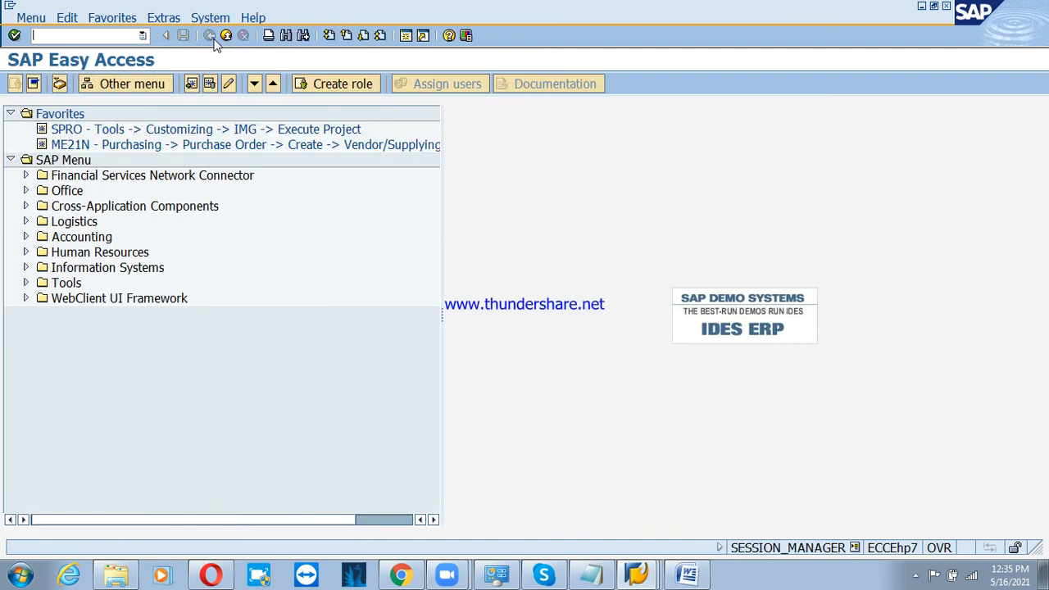
Step: Switch back to the IMG session and collapse Financial Accounting Global Settings (New)
{"action": "left_click", "coordinate": [639, 573]}
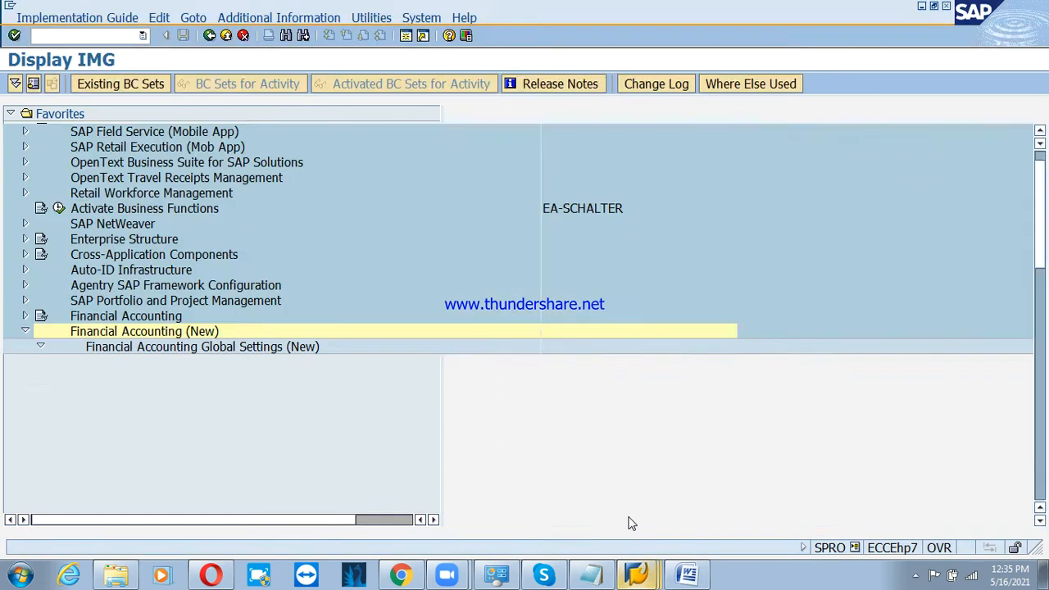
{"action": "left_click", "coordinate": [191, 333]}
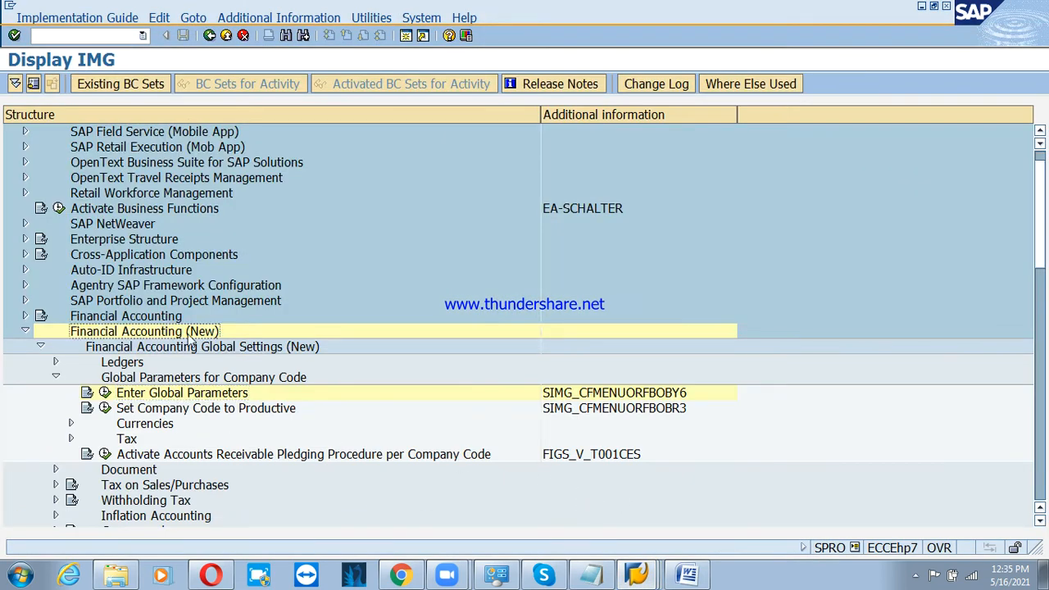
{"action": "left_click", "coordinate": [198, 397]}
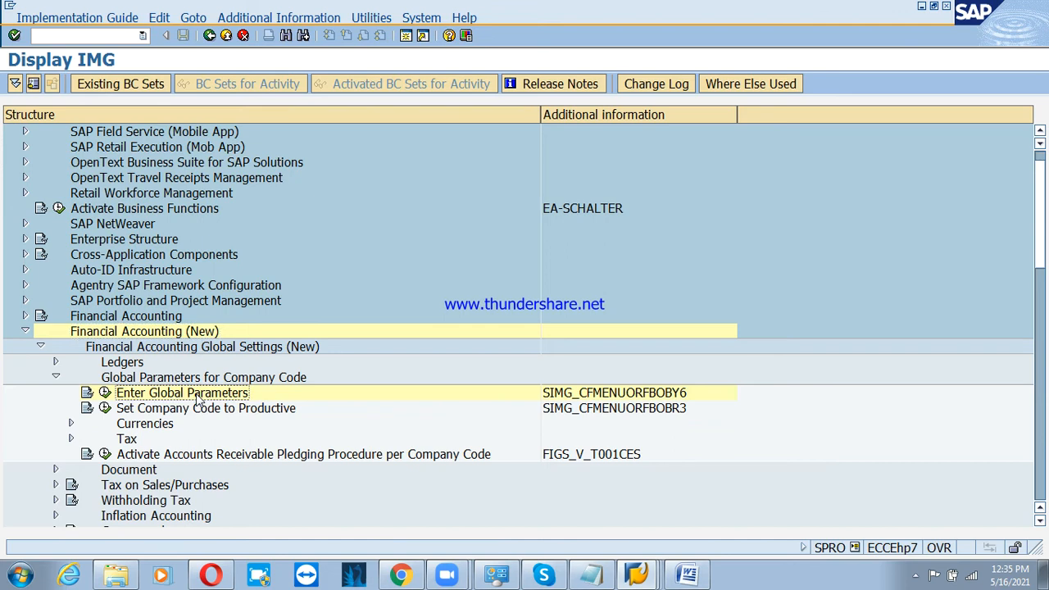
{"action": "left_click", "coordinate": [40, 347]}
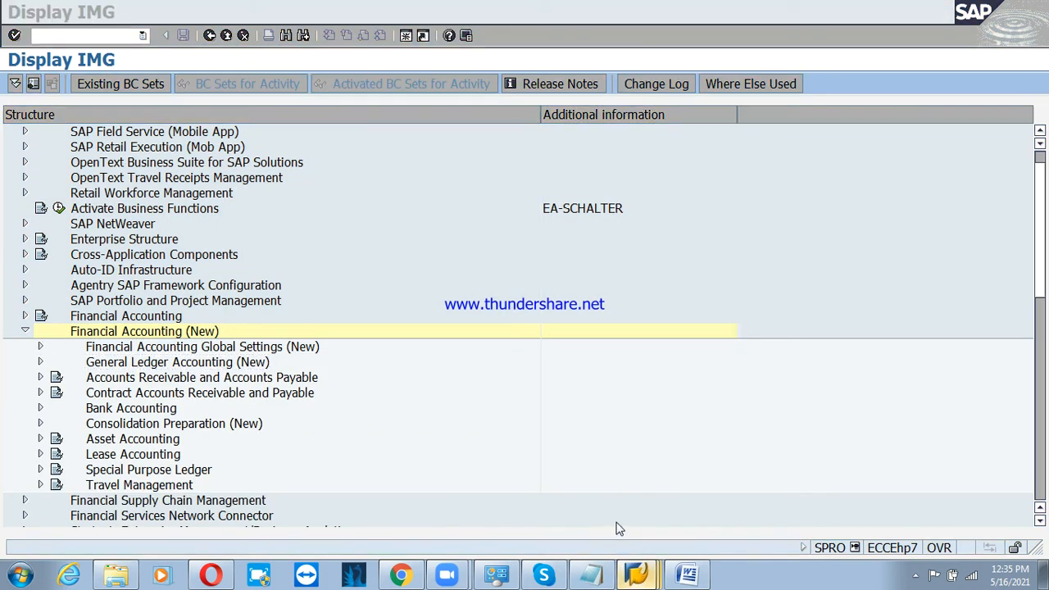
Step: Run transaction FS00 from the SAP Easy Access session and check the Current Asset accounts of company code PSD
{"action": "left_click", "coordinate": [538, 483]}
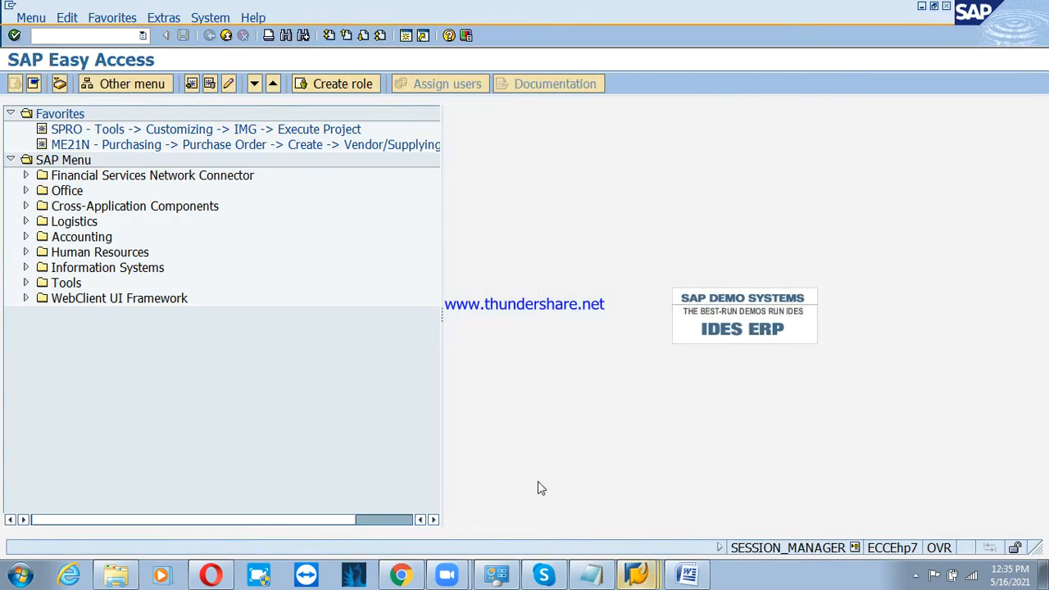
{"action": "left_click", "coordinate": [92, 34]}
{"action": "type", "text": "fs00"}
{"action": "key", "text": "Return"}
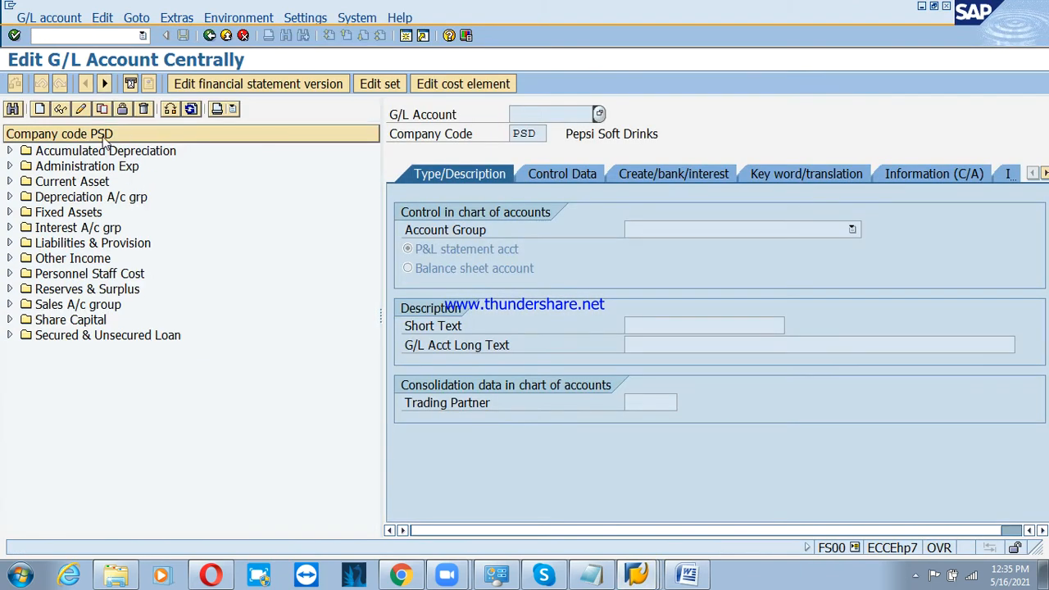
{"action": "left_click", "coordinate": [52, 182]}
{"action": "left_click", "coordinate": [10, 181]}
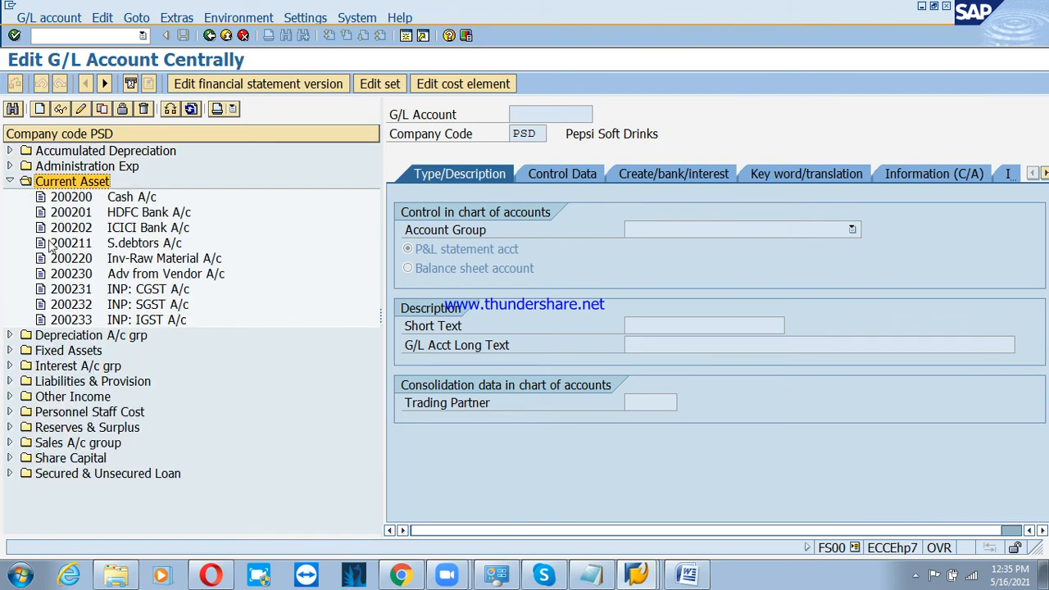
{"action": "left_click", "coordinate": [74, 322]}
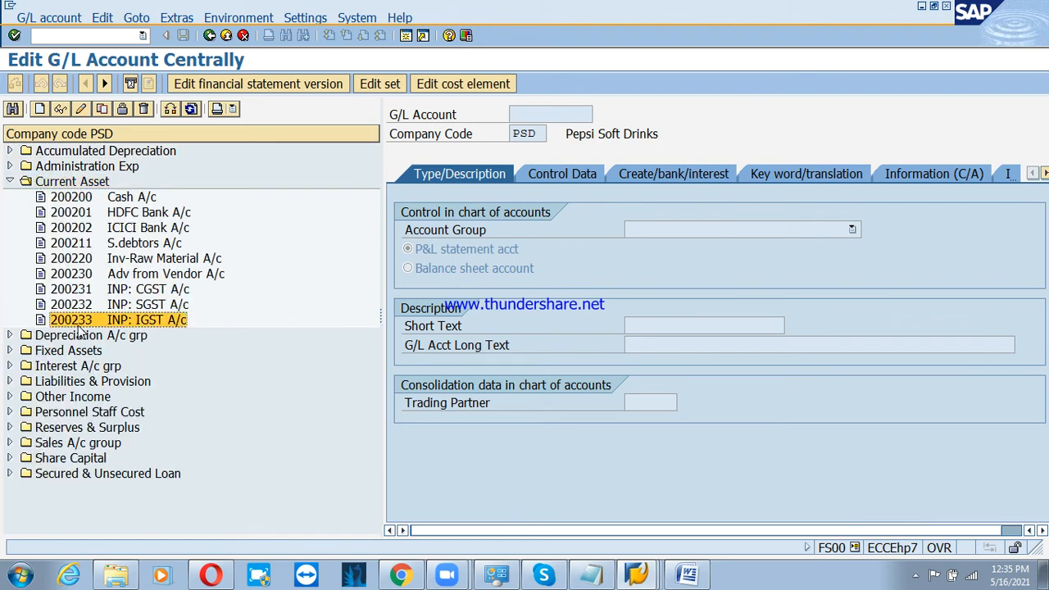
Step: Start creating G/L account 200295 in company code PSD
{"action": "left_click", "coordinate": [39, 108]}
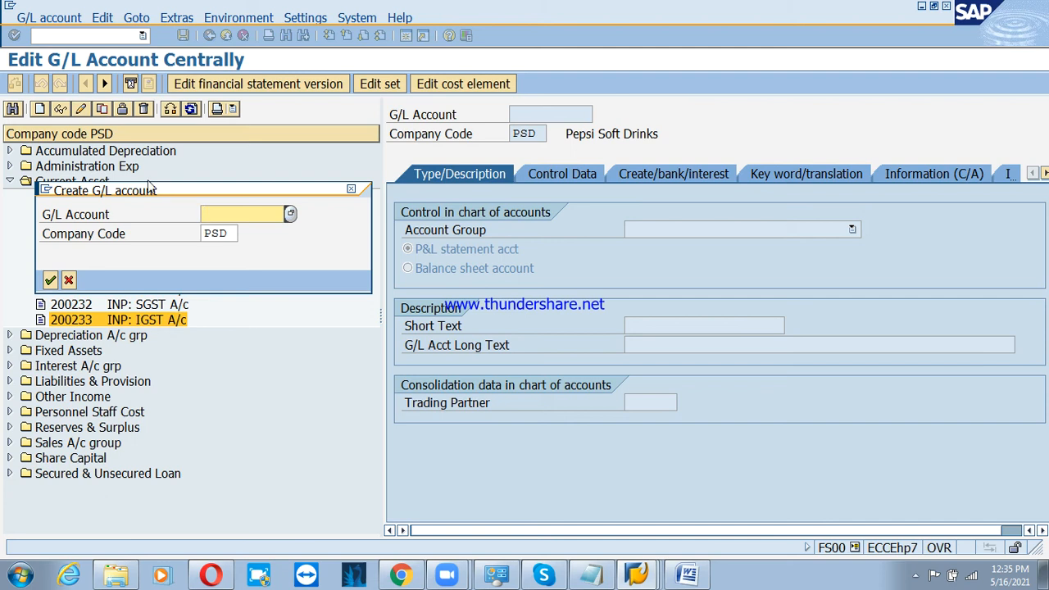
{"action": "type", "text": "2"}
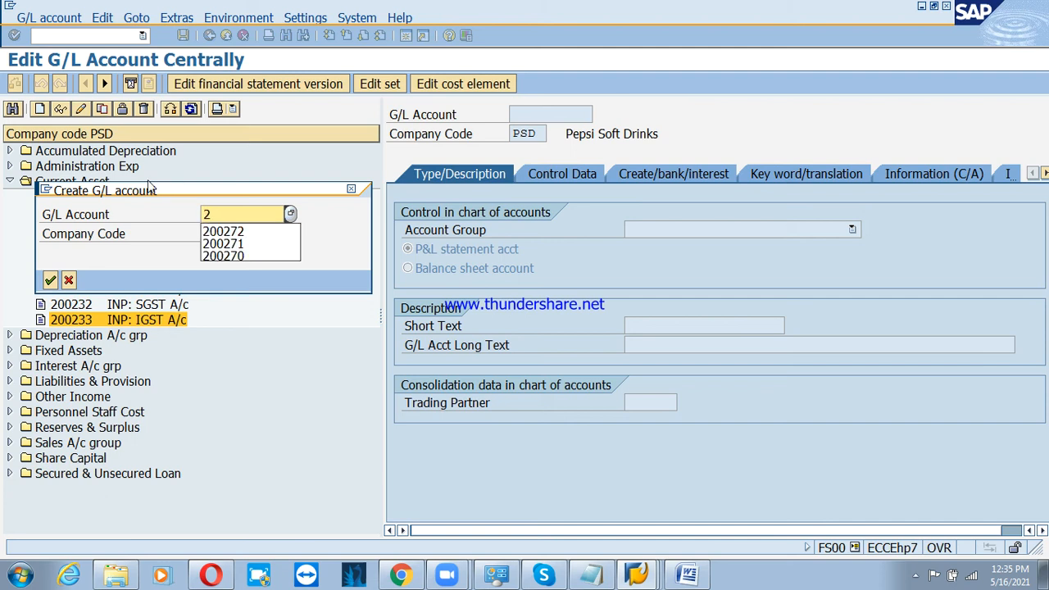
{"action": "type", "text": "0029"}
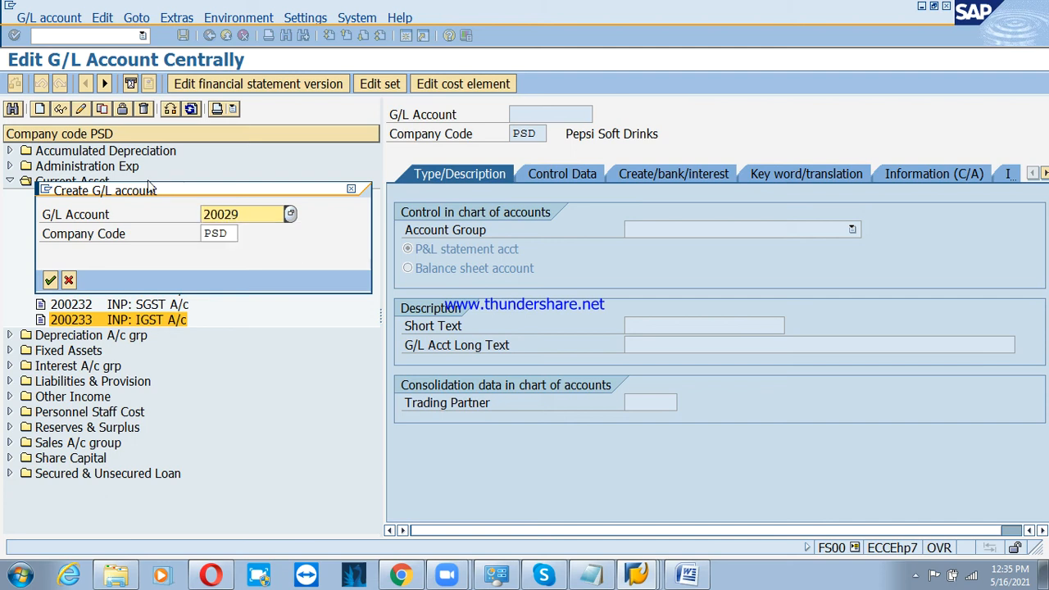
{"action": "type", "text": "5"}
{"action": "key", "text": "Tab"}
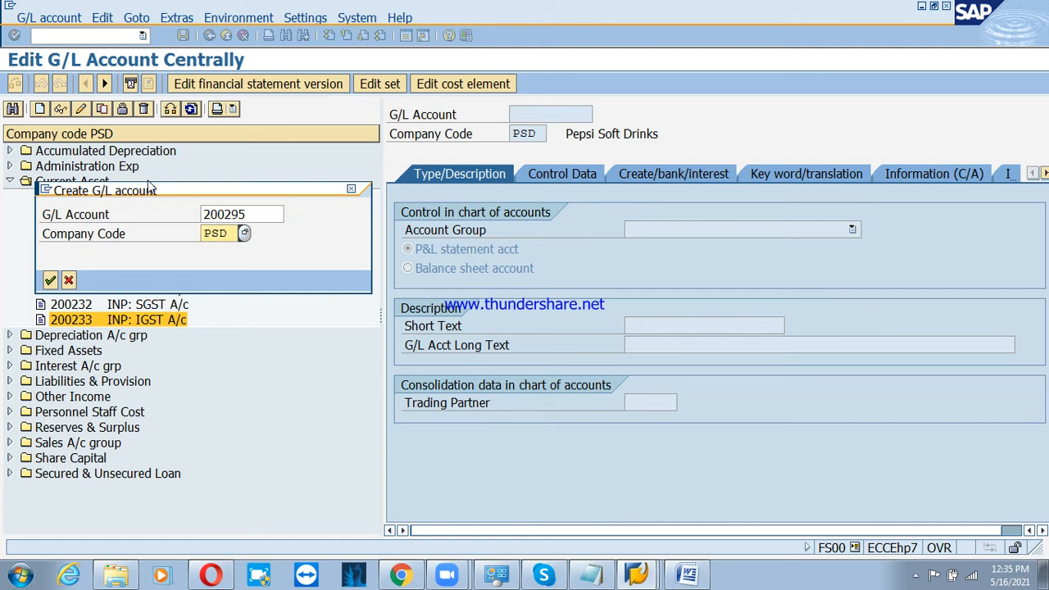
{"action": "key", "text": "Return"}
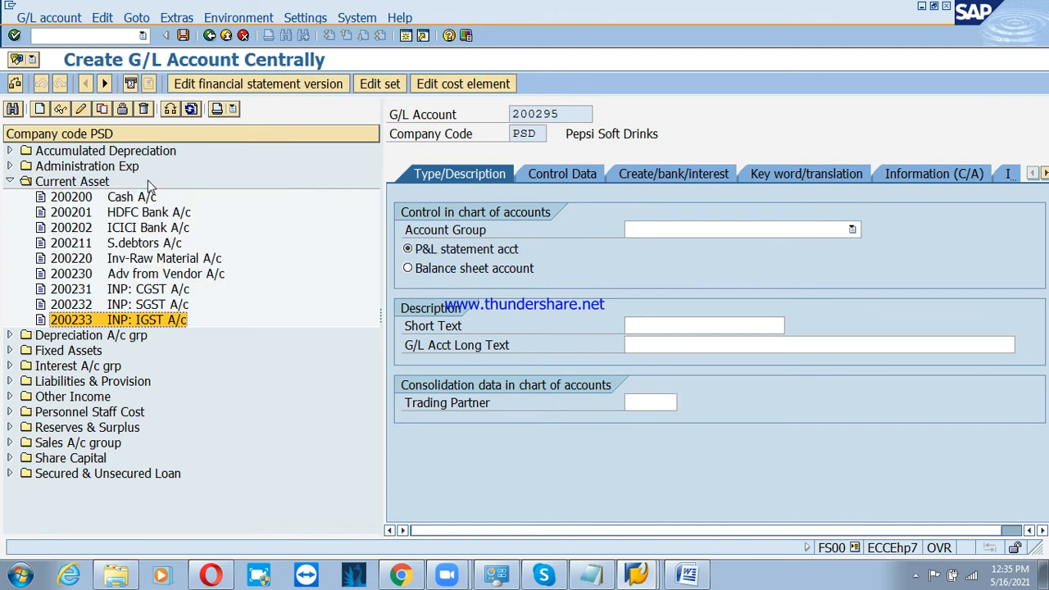
Step: Assign account 200295 to the CA Current Asset account group and classify it as a balance sheet account
{"action": "left_click", "coordinate": [661, 231]}
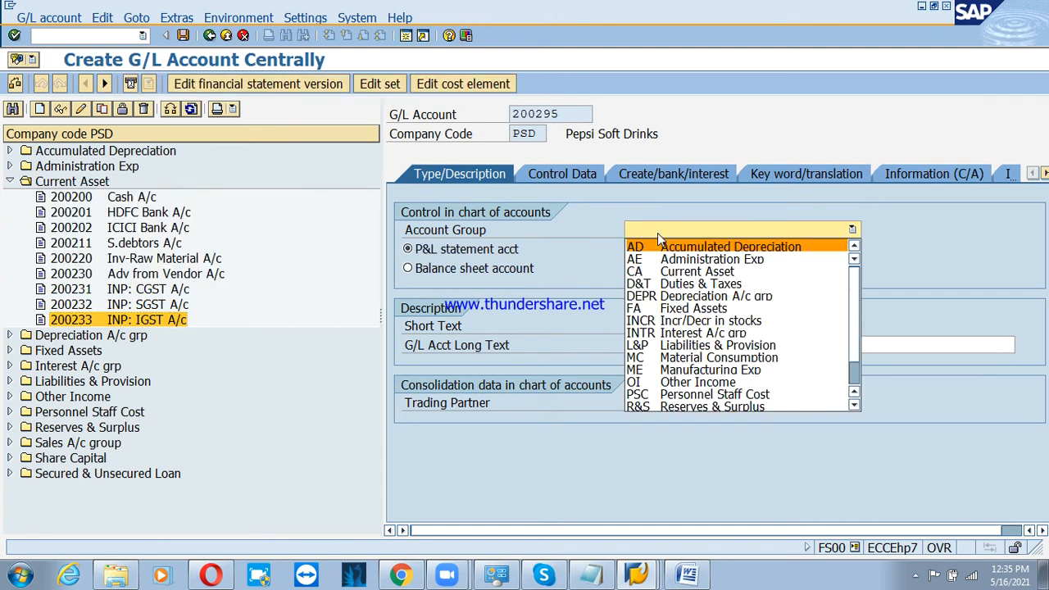
{"action": "left_click", "coordinate": [680, 271]}
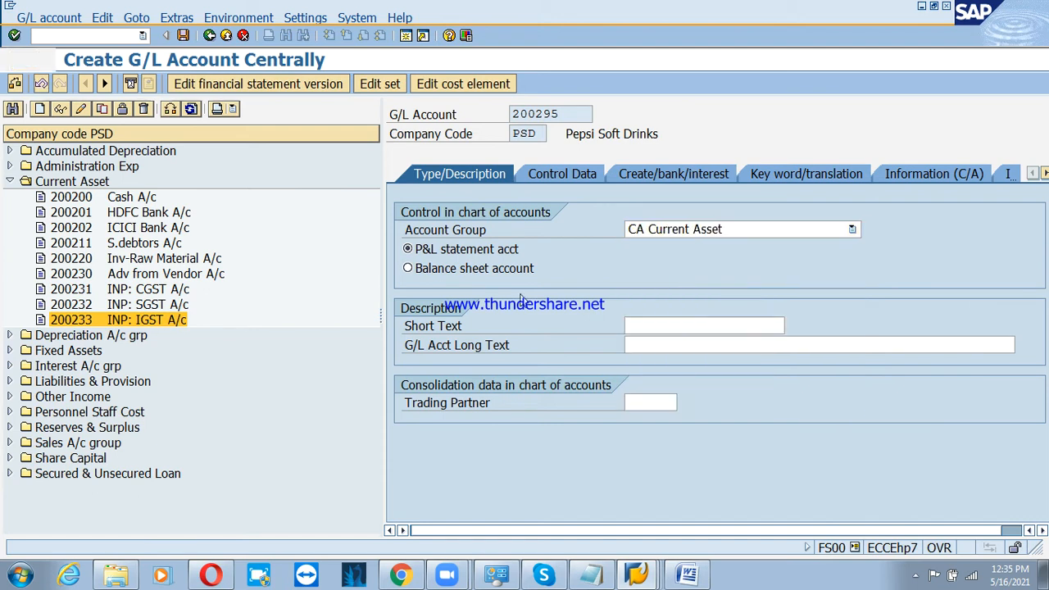
{"action": "left_click", "coordinate": [466, 271]}
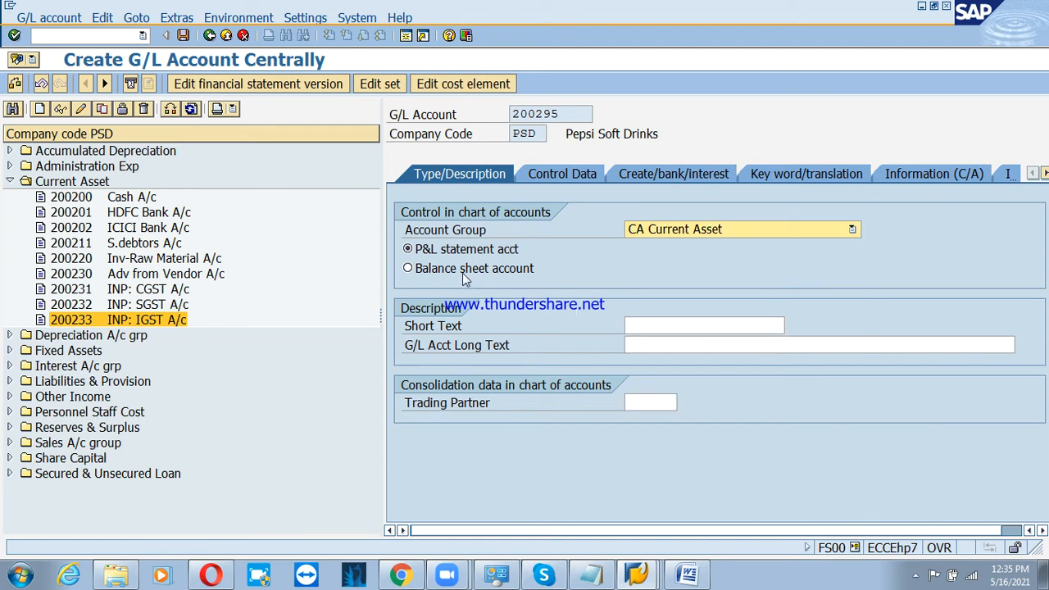
Step: Enter "Clearing A/c-PSD1" as both the short text and the long text of account 200295
{"action": "left_click", "coordinate": [648, 326]}
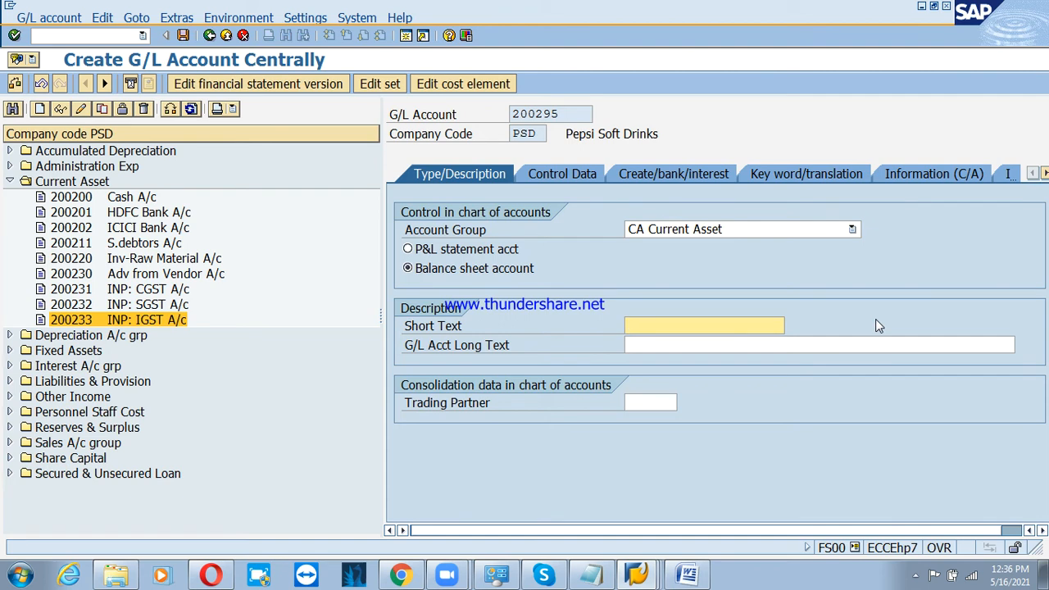
{"action": "type", "text": "clea"}
{"action": "key", "text": "BackSpace"}
{"action": "key", "text": "BackSpace"}
{"action": "key", "text": "BackSpace"}
{"action": "key", "text": "BackSpace"}
{"action": "type", "text": "C"}
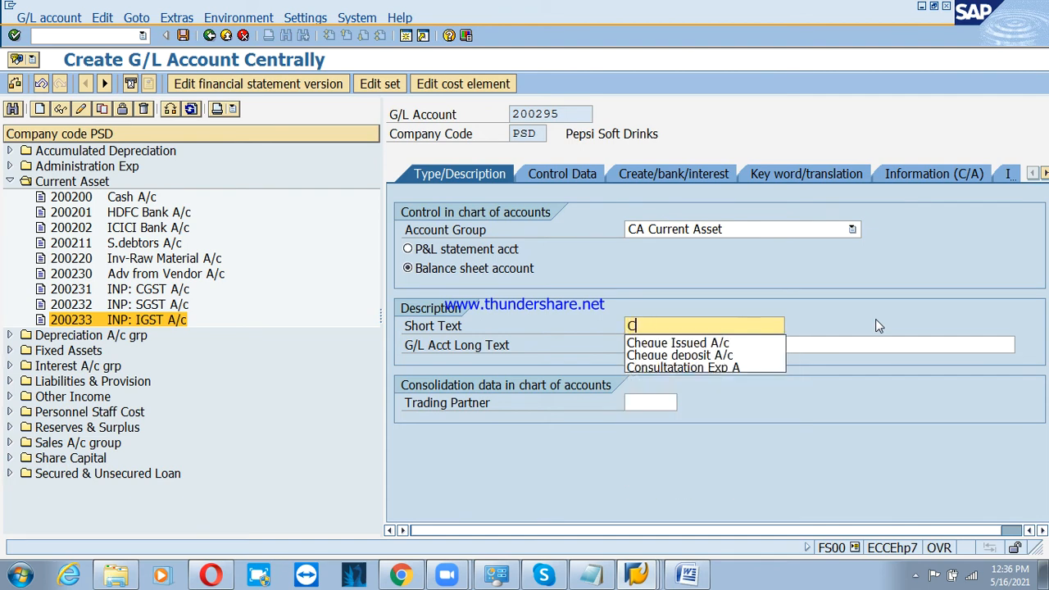
{"action": "type", "text": "learing A"}
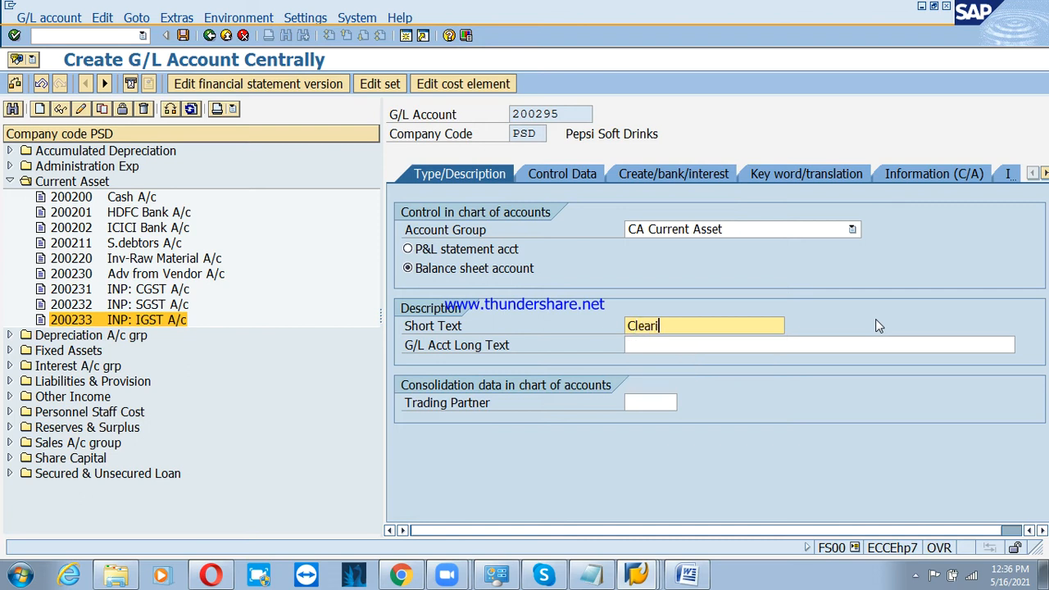
{"action": "type", "text": "/c-PSD1"}
{"action": "key", "text": "shift+Home"}
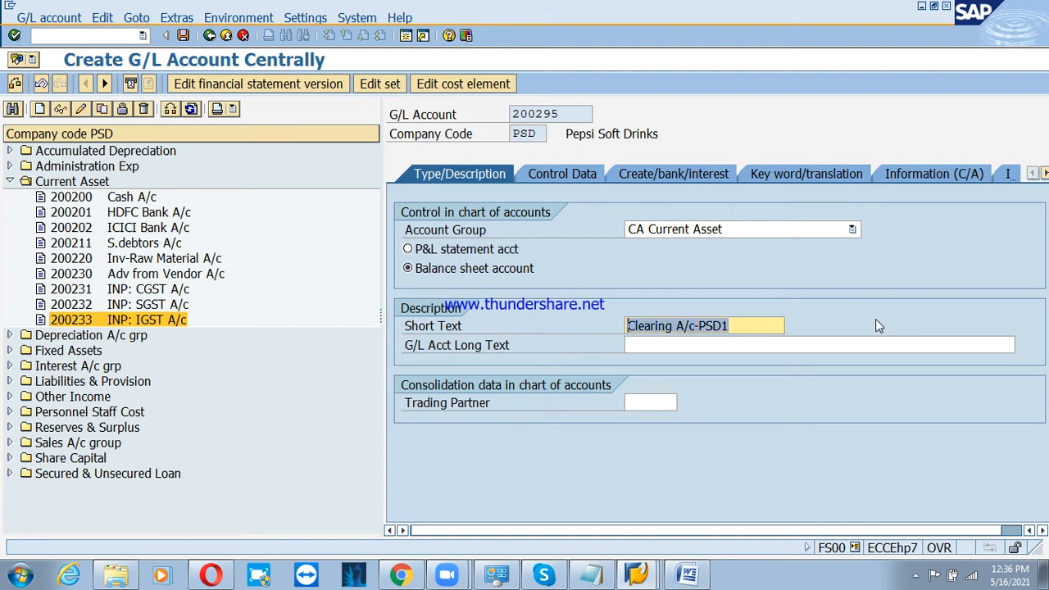
{"action": "key", "text": "ctrl+c"}
{"action": "key", "text": "Tab"}
{"action": "key", "text": "ctrl+v"}
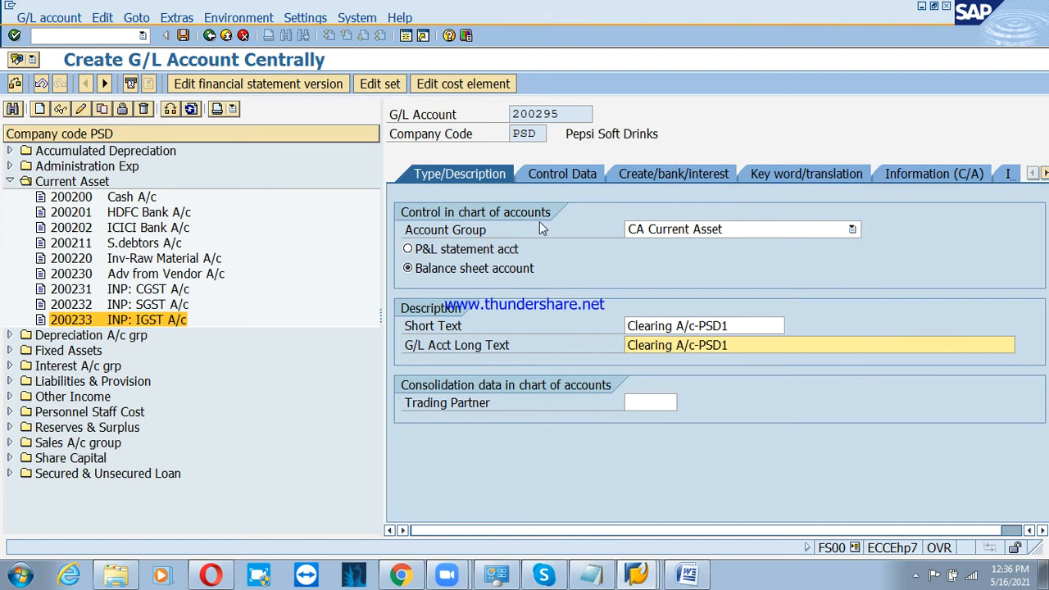
Step: In the control data of account 200295, enable only balances in local currency and line item display, and set sort key 001
{"action": "left_click", "coordinate": [548, 169]}
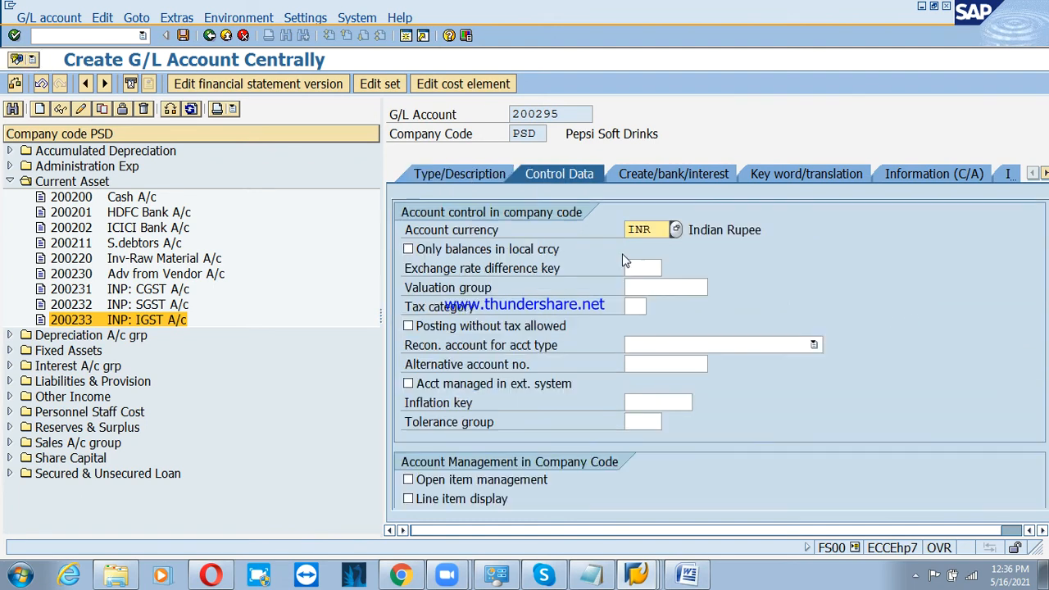
{"action": "left_click", "coordinate": [477, 257]}
{"action": "left_click", "coordinate": [474, 501]}
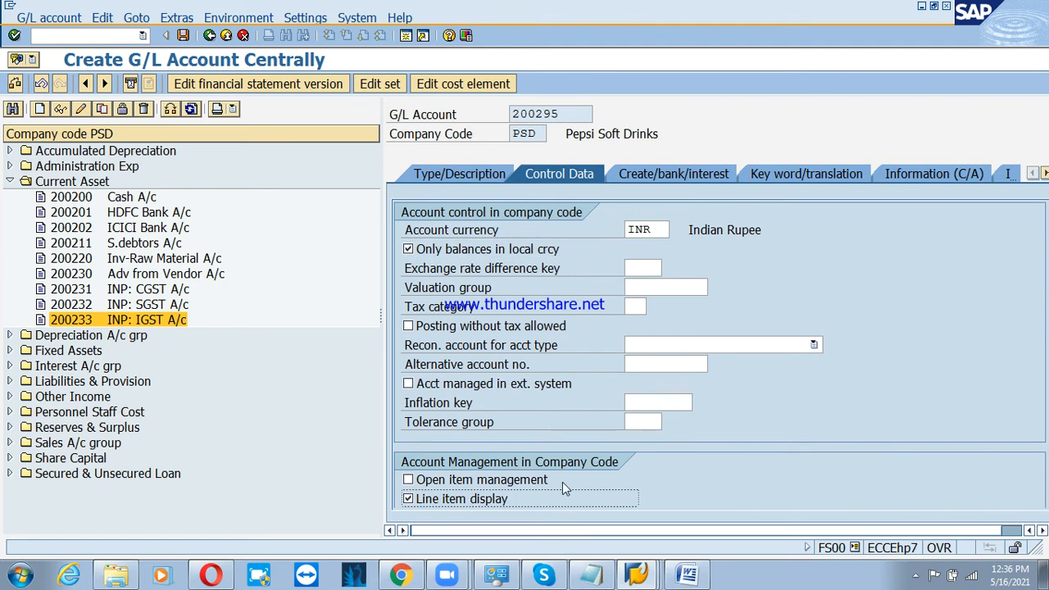
{"action": "scroll", "coordinate": [633, 465], "scroll_direction": "down", "scroll_amount": 1}
{"action": "left_click", "coordinate": [636, 461]}
{"action": "type", "text": "0"}
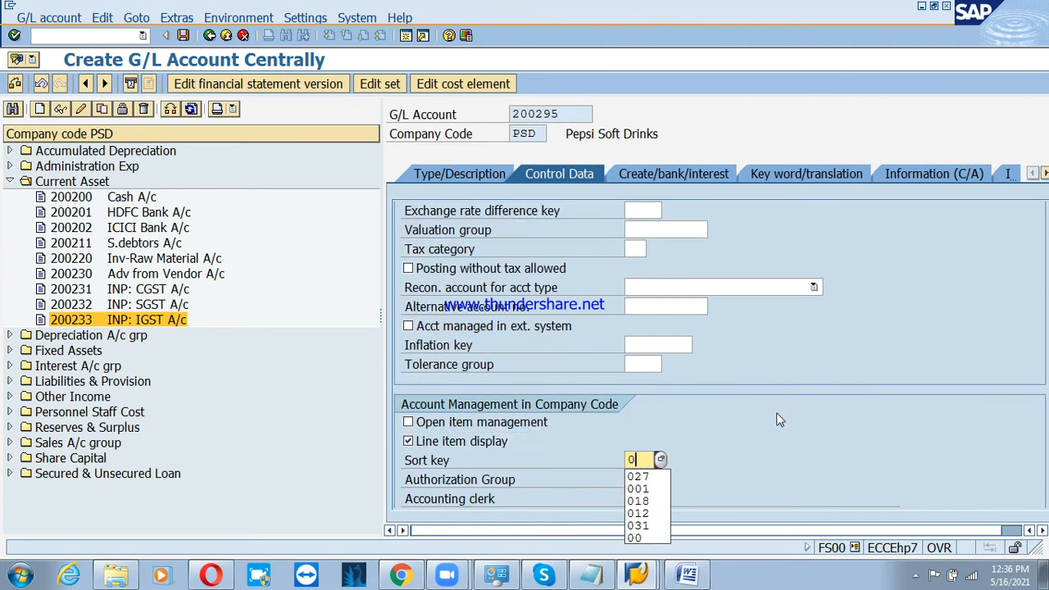
{"action": "type", "text": "01"}
{"action": "key", "text": "Return"}
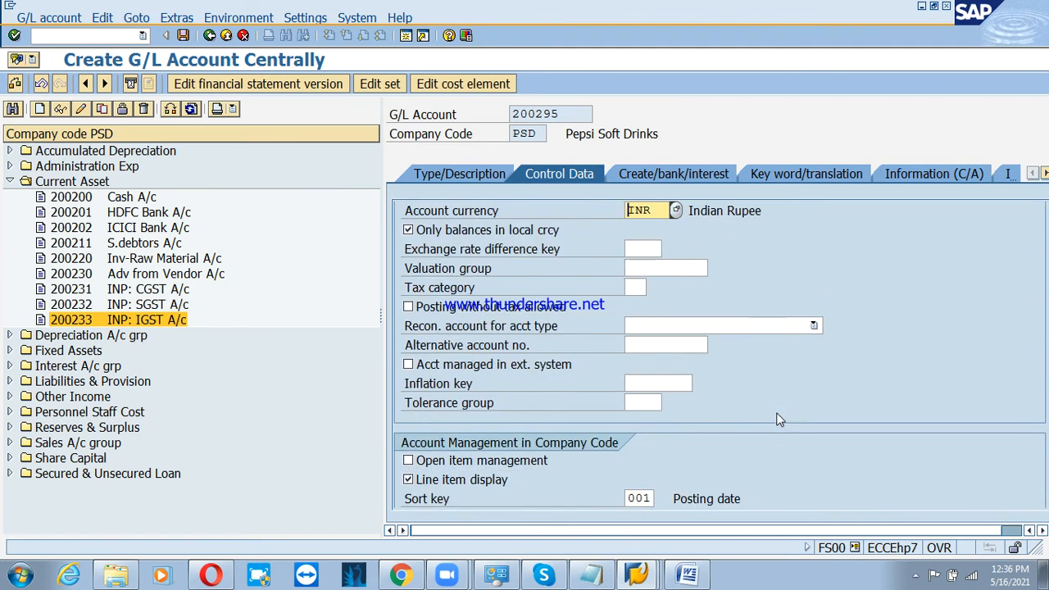
Step: Assign field status group G001 to account 200295 and save the account
{"action": "left_click", "coordinate": [656, 174]}
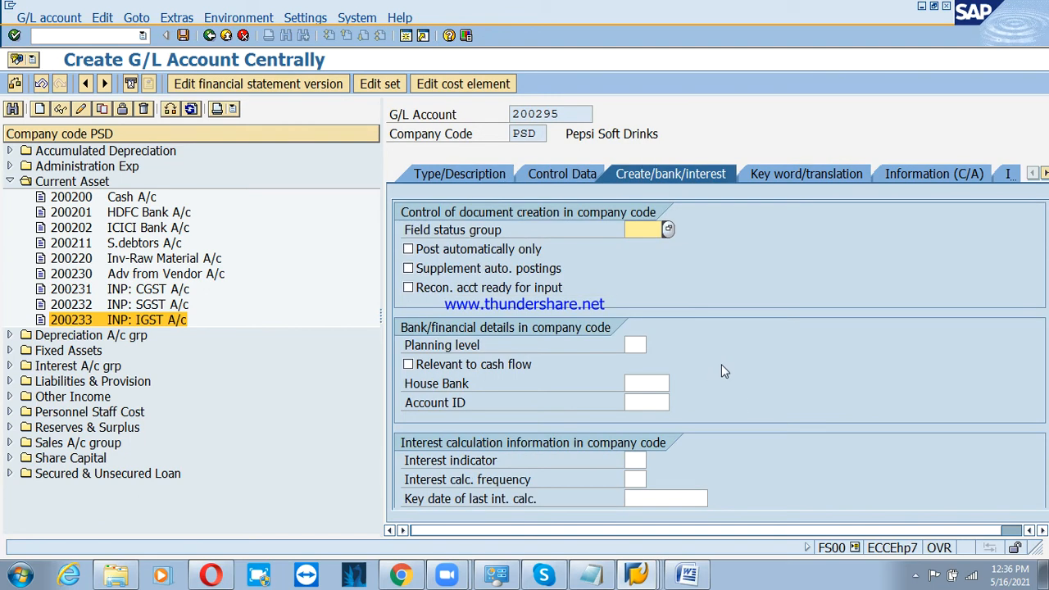
{"action": "type", "text": "g001"}
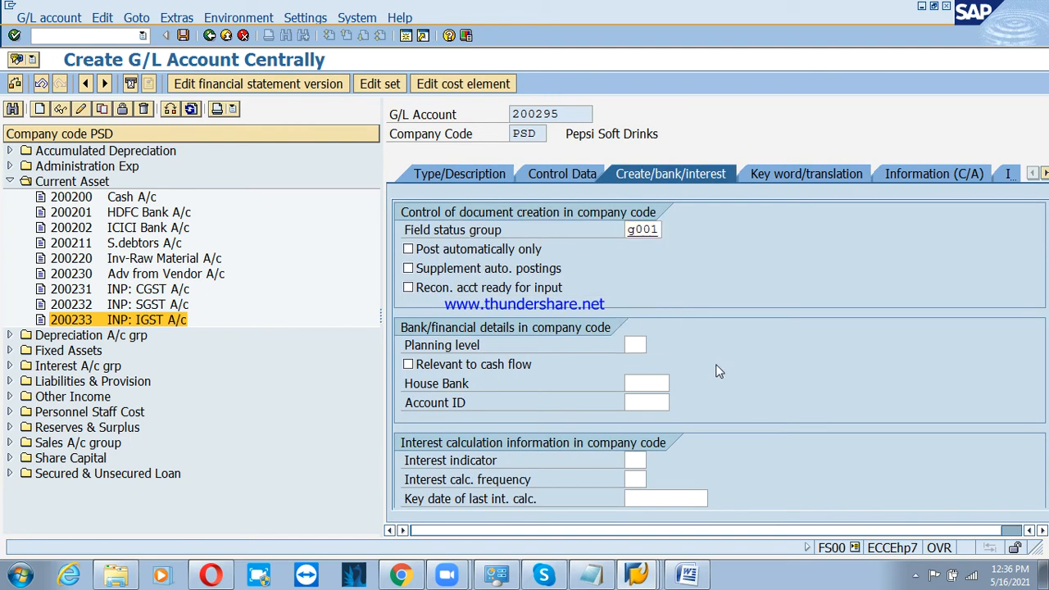
{"action": "key", "text": "Return"}
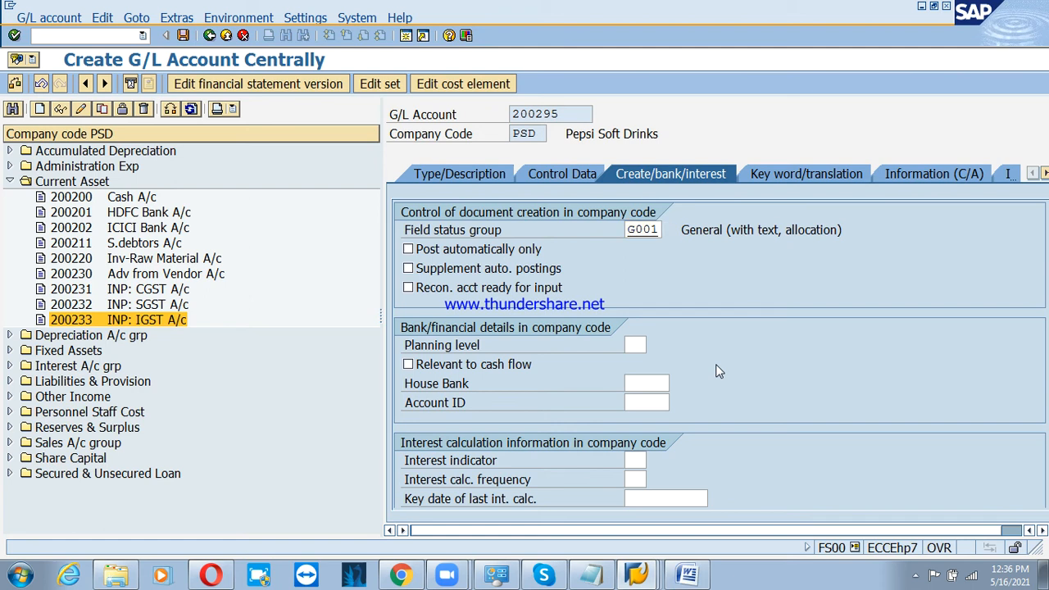
{"action": "key", "text": "ctrl+s"}
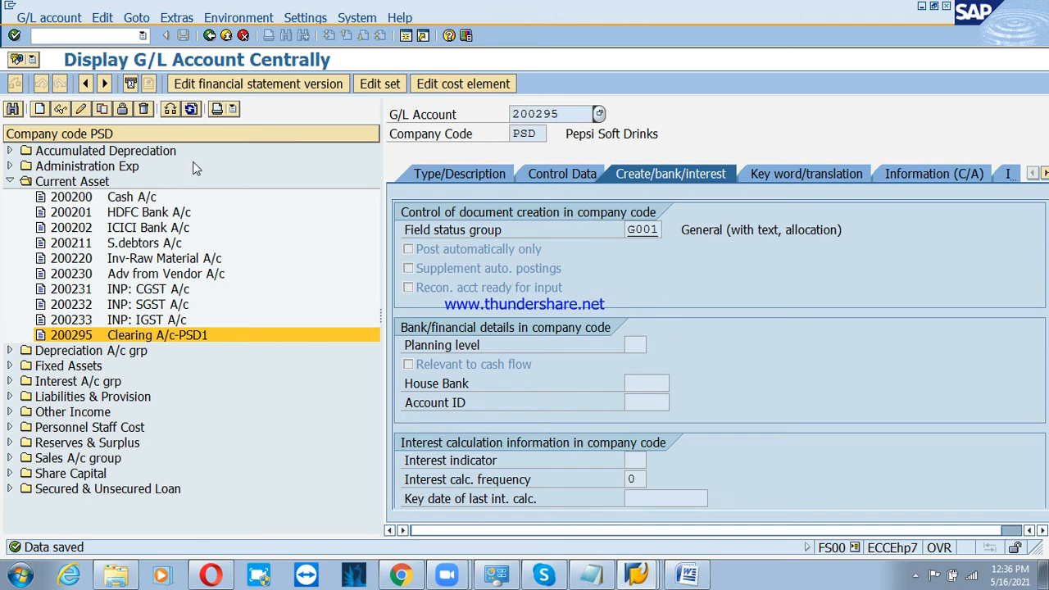
Step: Switch the account list to company code PSD1 and expand its Current Asset accounts
{"action": "left_click", "coordinate": [170, 112]}
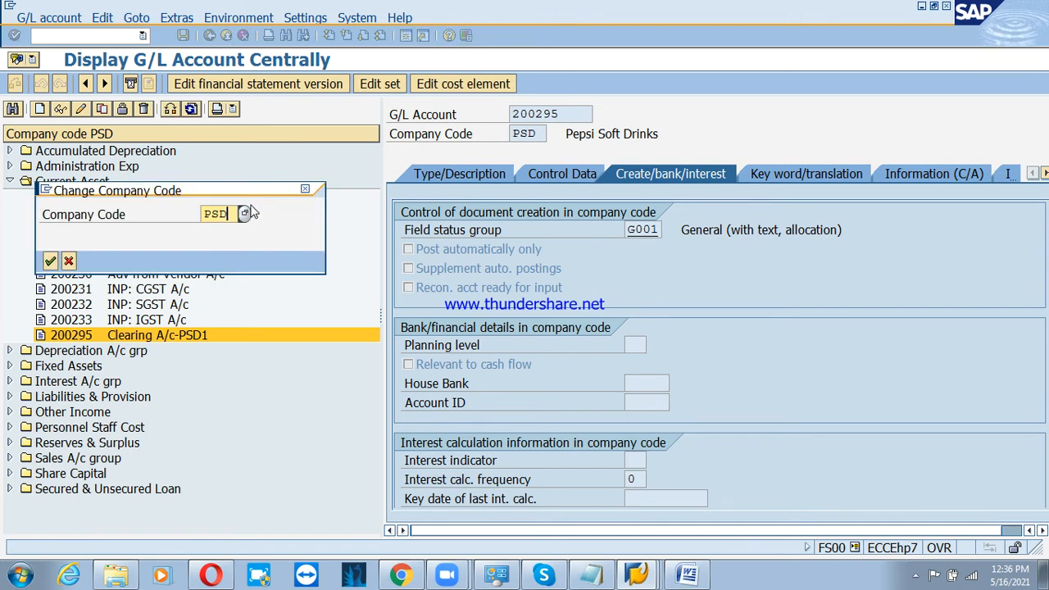
{"action": "key", "text": "Return"}
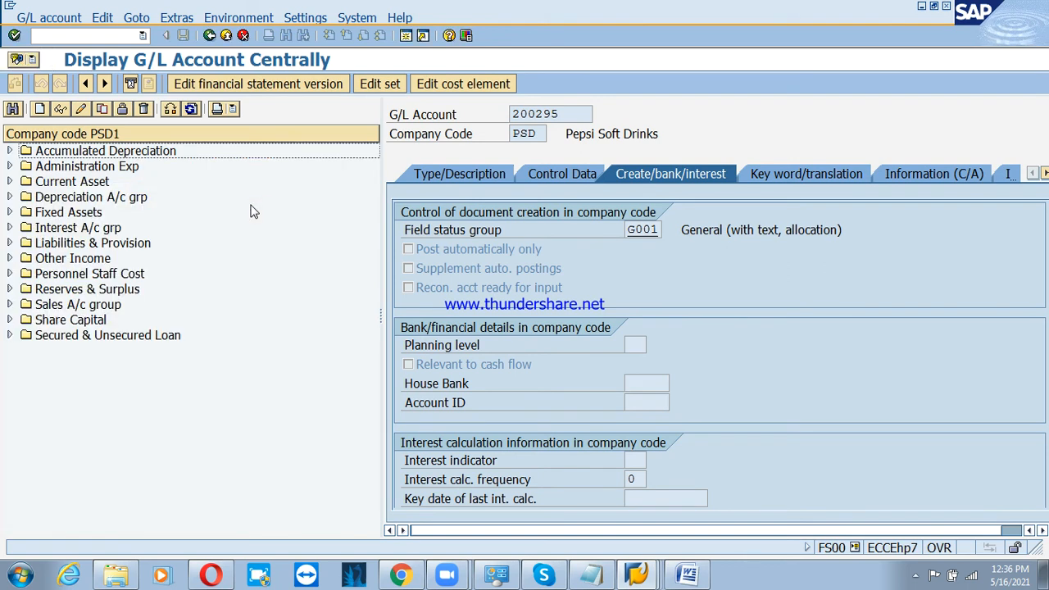
{"action": "left_click", "coordinate": [10, 181]}
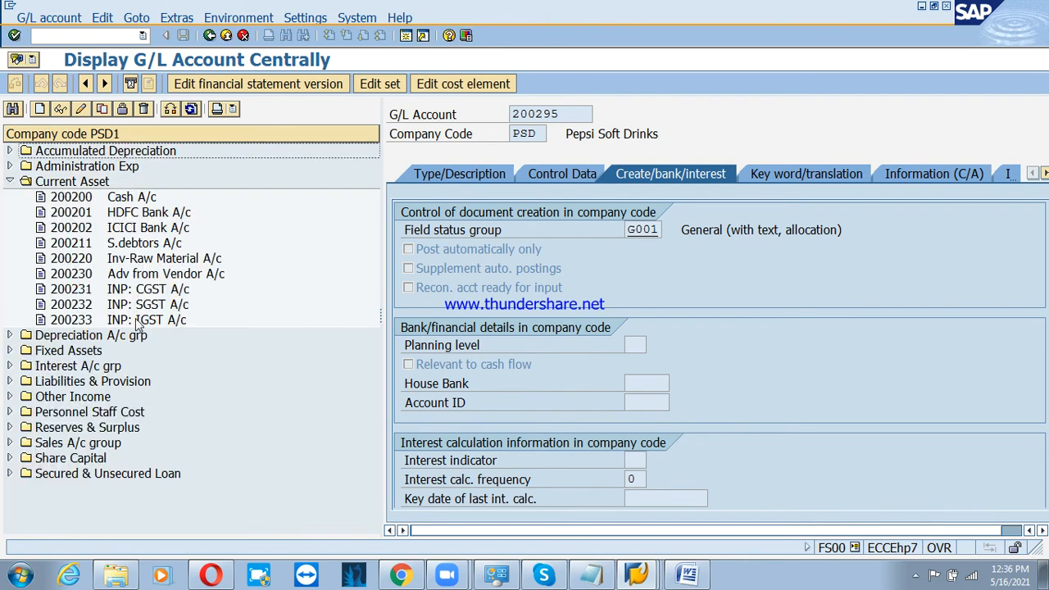
Step: Start creating G/L account 200296 in company code PSD1
{"action": "left_click", "coordinate": [40, 109]}
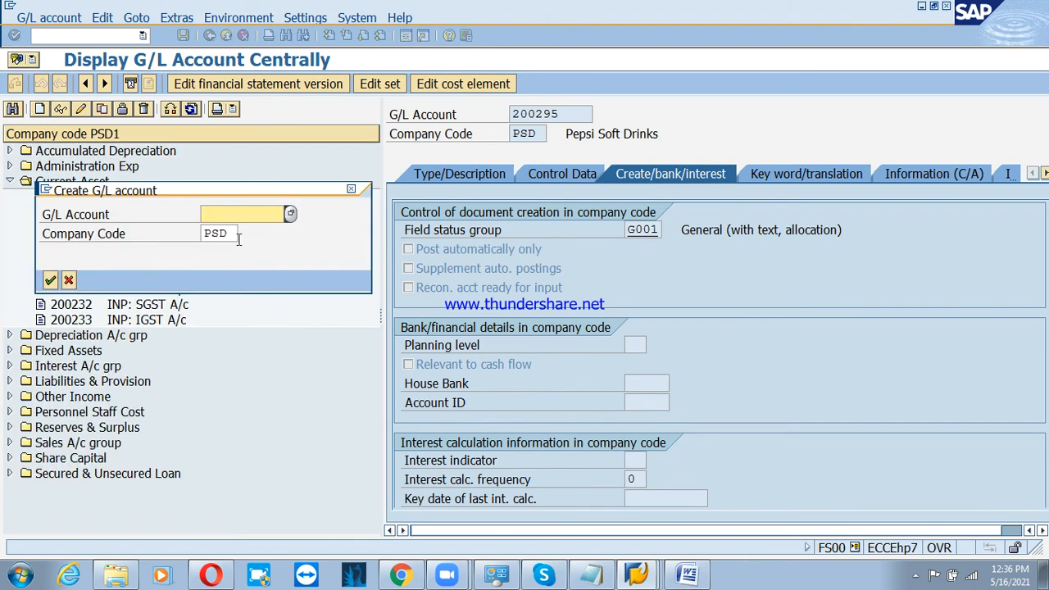
{"action": "type", "text": "200296"}
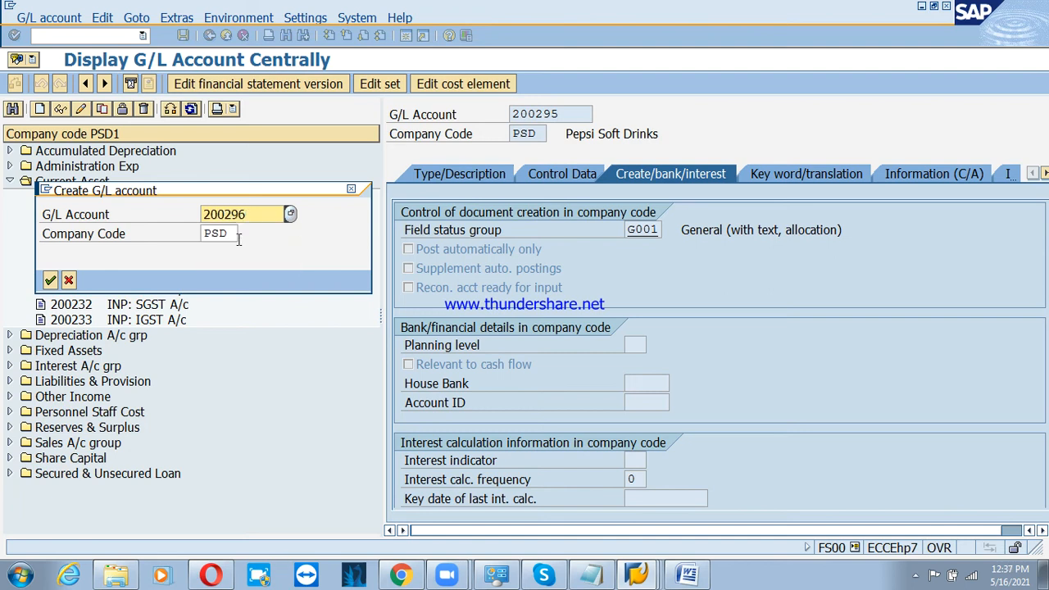
{"action": "left_click", "coordinate": [239, 237]}
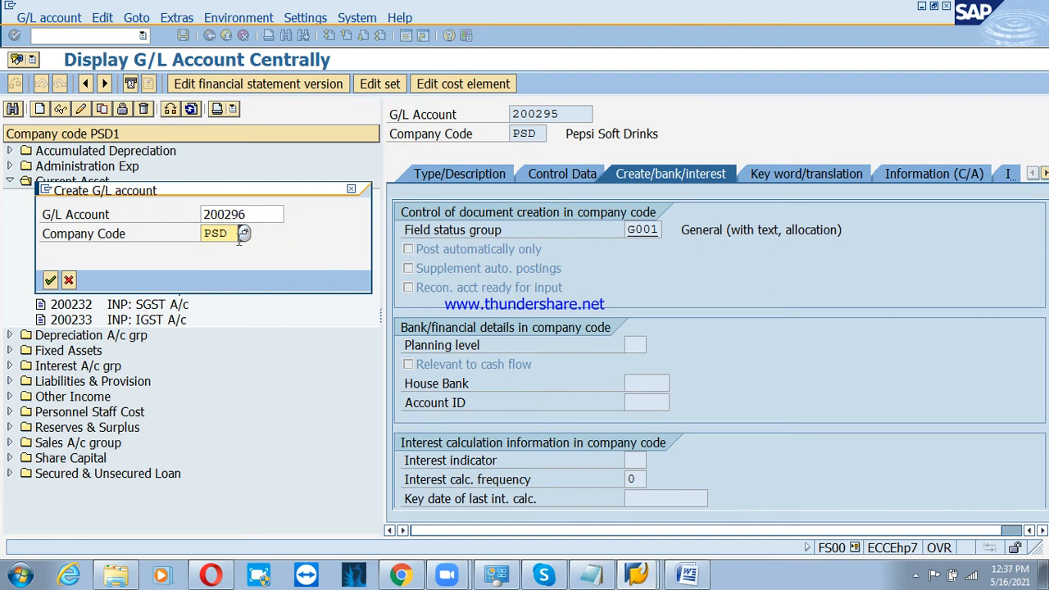
{"action": "type", "text": "1"}
{"action": "key", "text": "Return"}
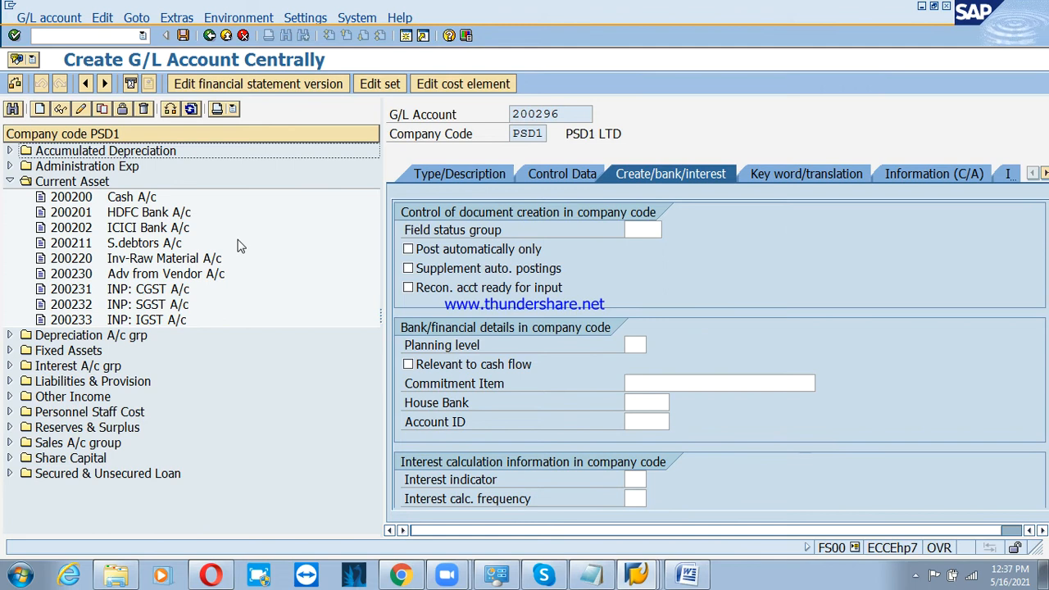
Step: Assign account 200296 to the CA Current Asset account group and classify it as a balance sheet account
{"action": "left_click", "coordinate": [460, 177]}
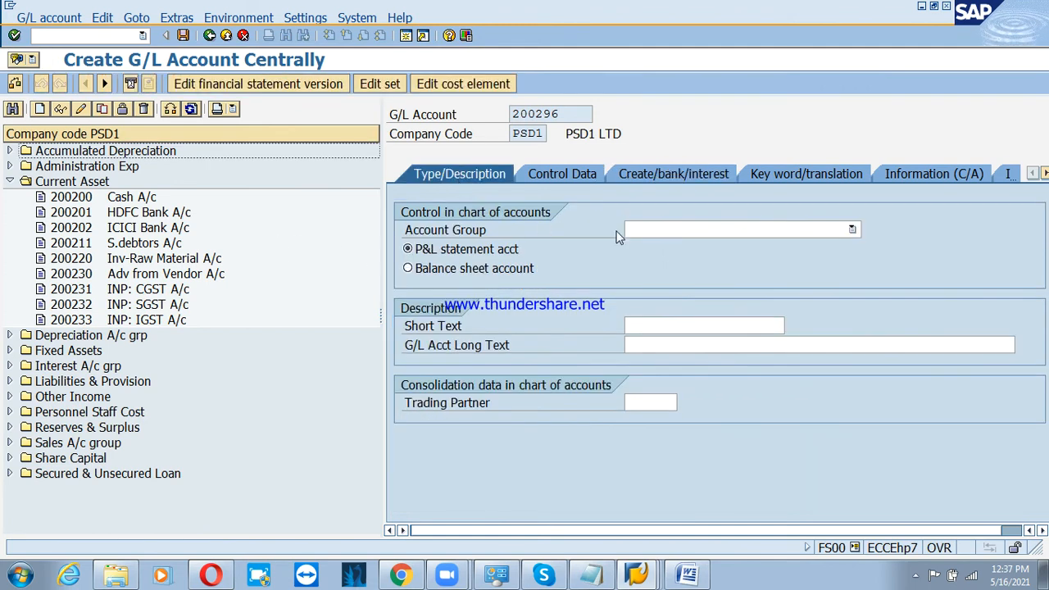
{"action": "left_click", "coordinate": [717, 230]}
{"action": "left_click", "coordinate": [720, 272]}
{"action": "left_click", "coordinate": [407, 268]}
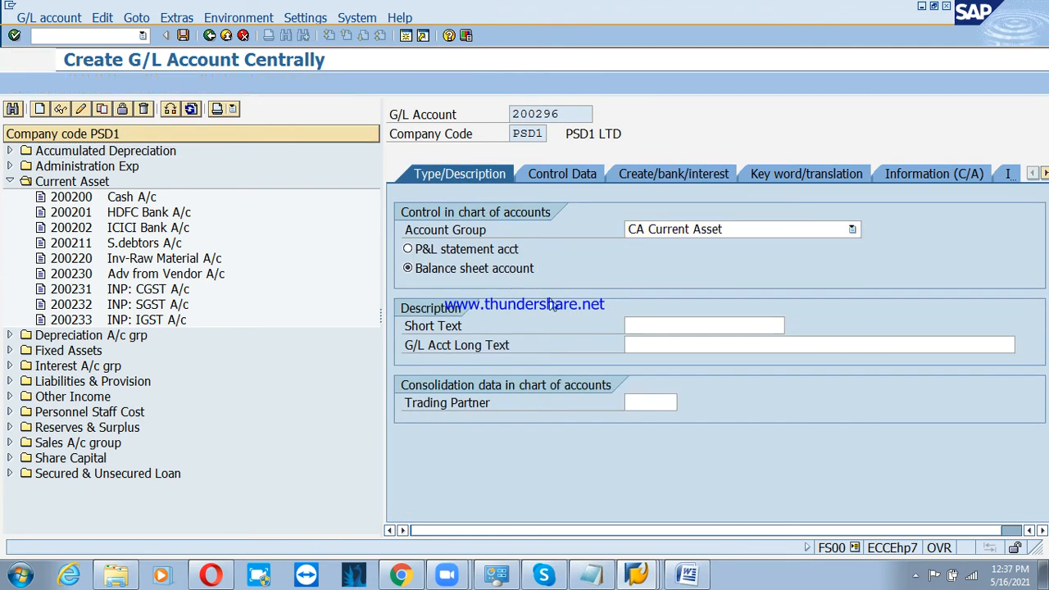
Step: Enter "Clearing A/c-PSD" as both the short text and the long text of account 200296
{"action": "type", "text": "Clearing A/c-PSD1"}
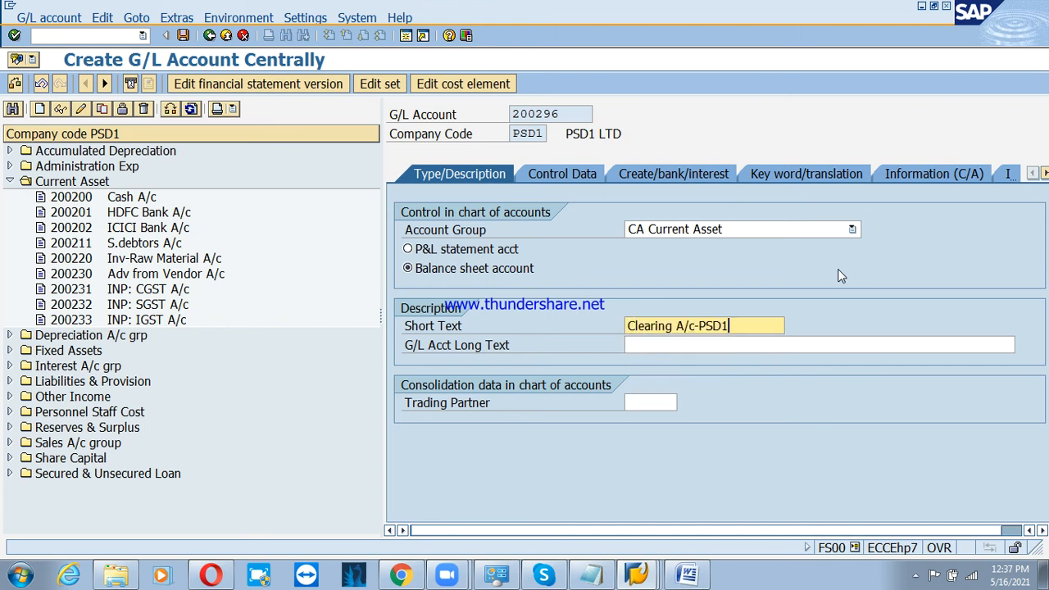
{"action": "key", "text": "Insert"}
{"action": "key", "text": "BackSpace"}
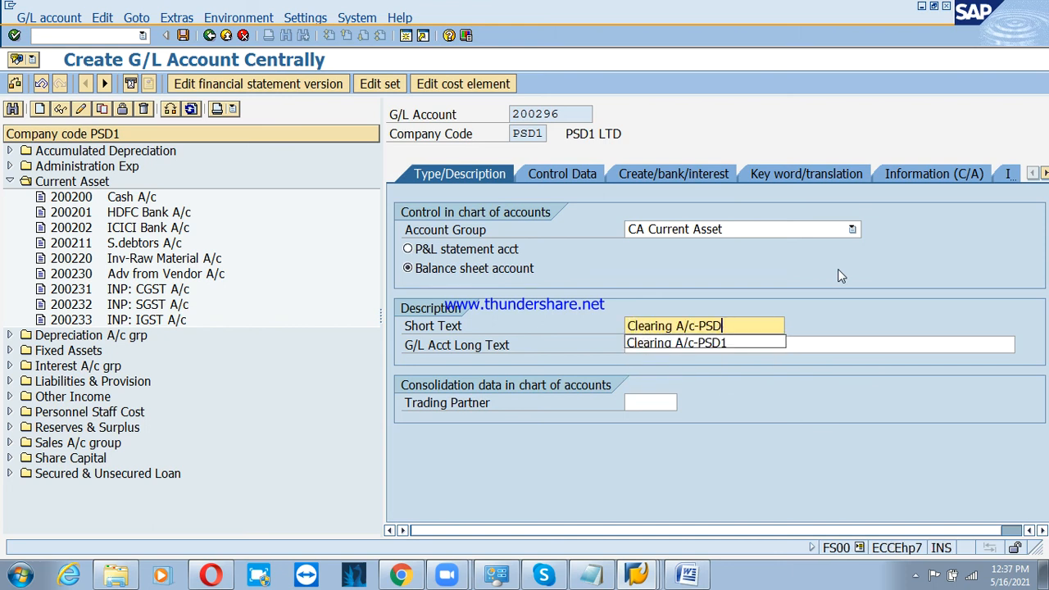
{"action": "key", "text": "Tab"}
{"action": "type", "text": "Clearing A/c-PSD1"}
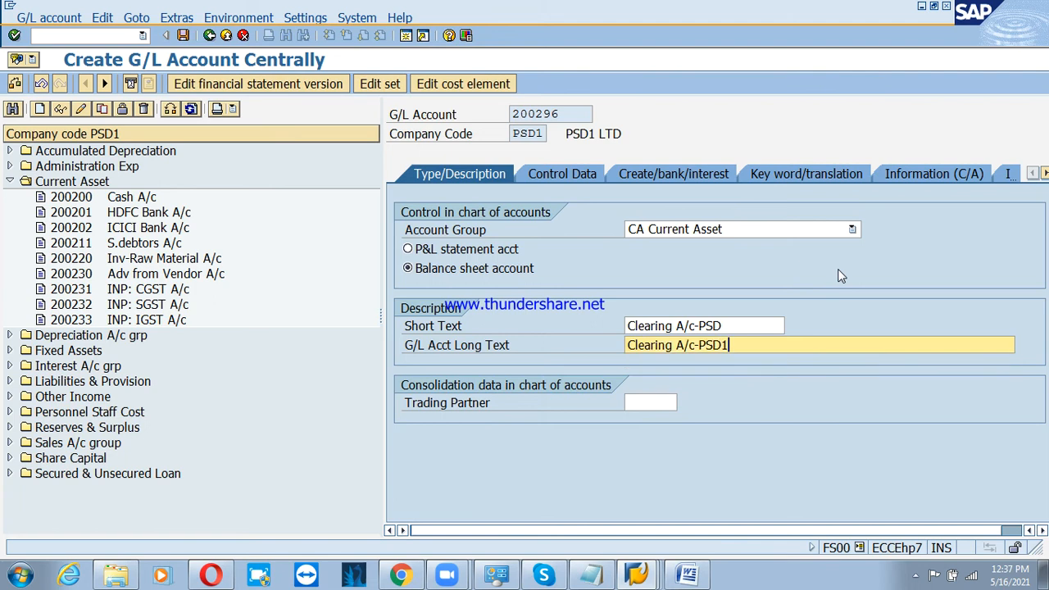
{"action": "key", "text": "BackSpace"}
{"action": "key", "text": "Return"}
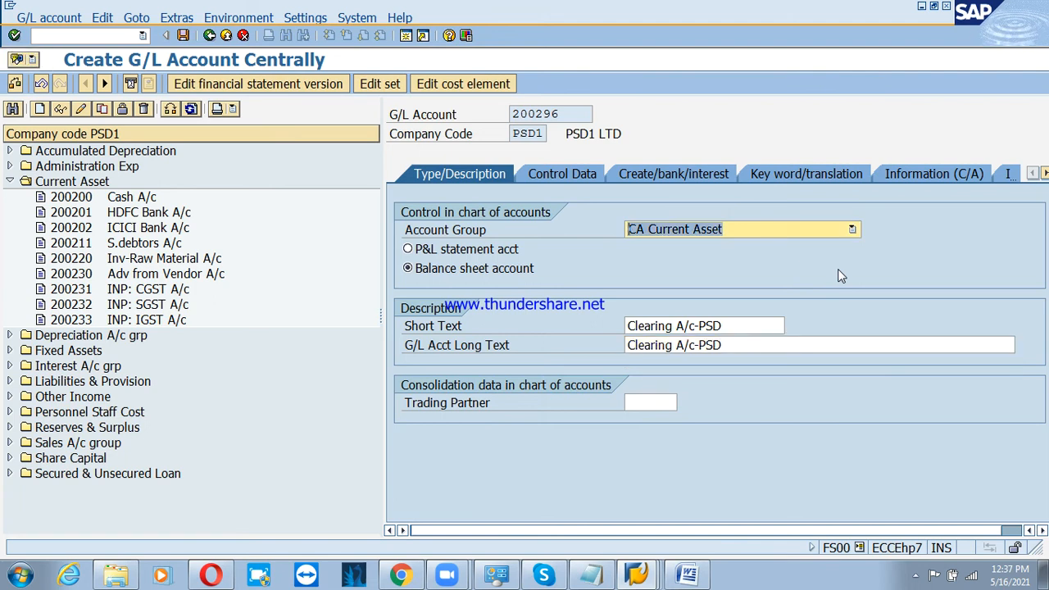
Step: In the control data of account 200296, enable Only balances in local crcy and Line item display, and set the sort key to 001
{"action": "left_click", "coordinate": [574, 182]}
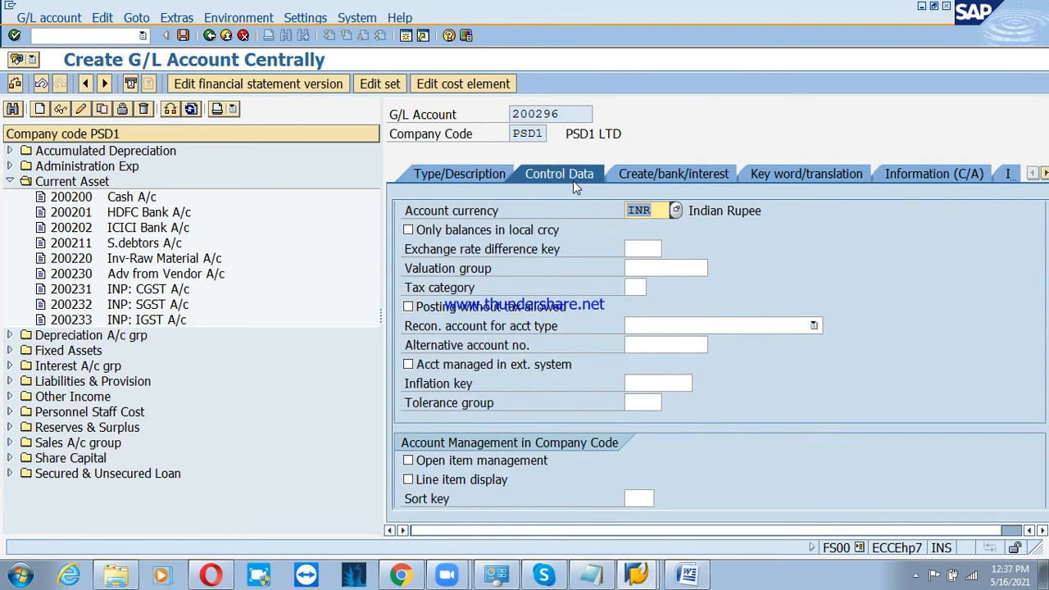
{"action": "left_click", "coordinate": [427, 230]}
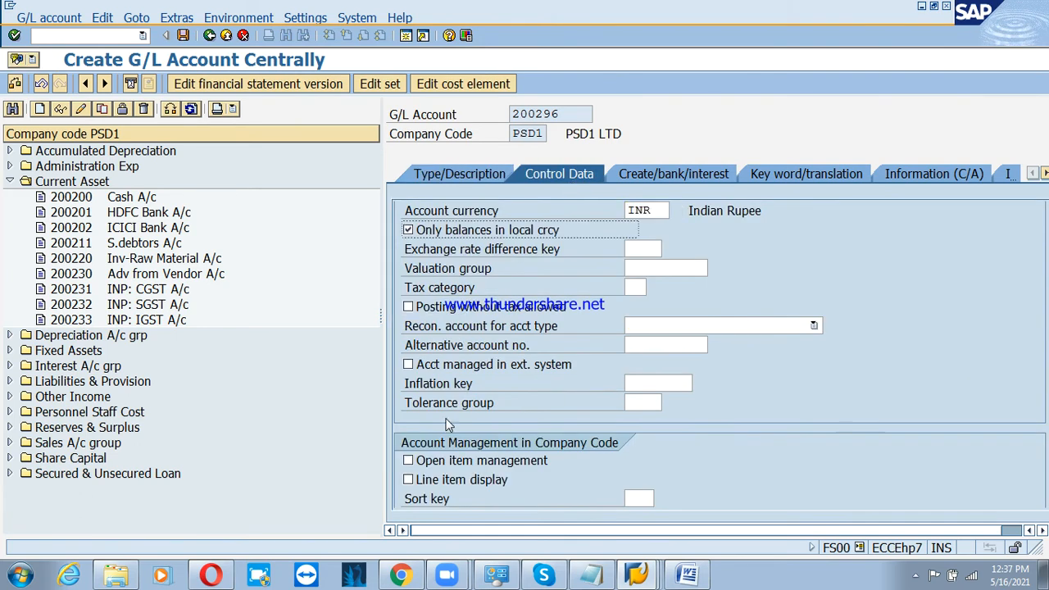
{"action": "left_click", "coordinate": [459, 479]}
{"action": "left_click", "coordinate": [634, 499]}
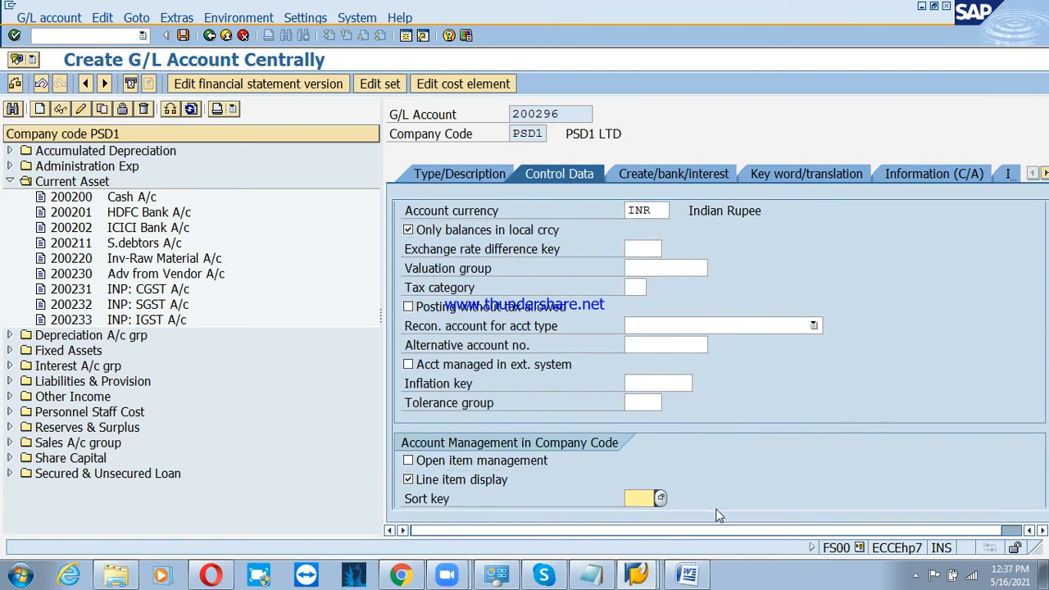
{"action": "type", "text": "001"}
{"action": "key", "text": "Return"}
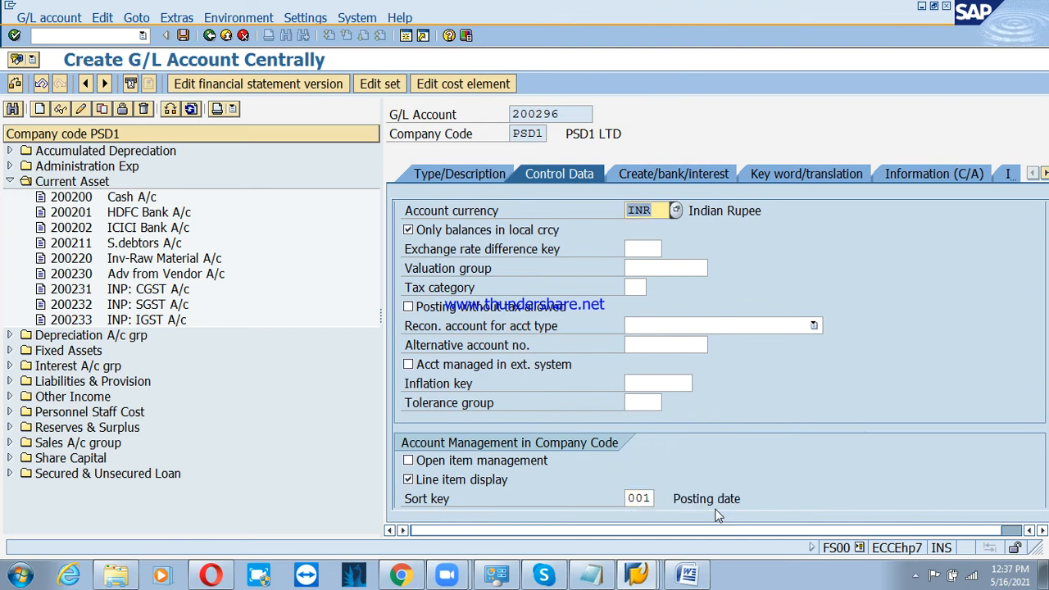
Step: Assign field status group G001 to account 200296 and save the account
{"action": "left_click", "coordinate": [685, 175]}
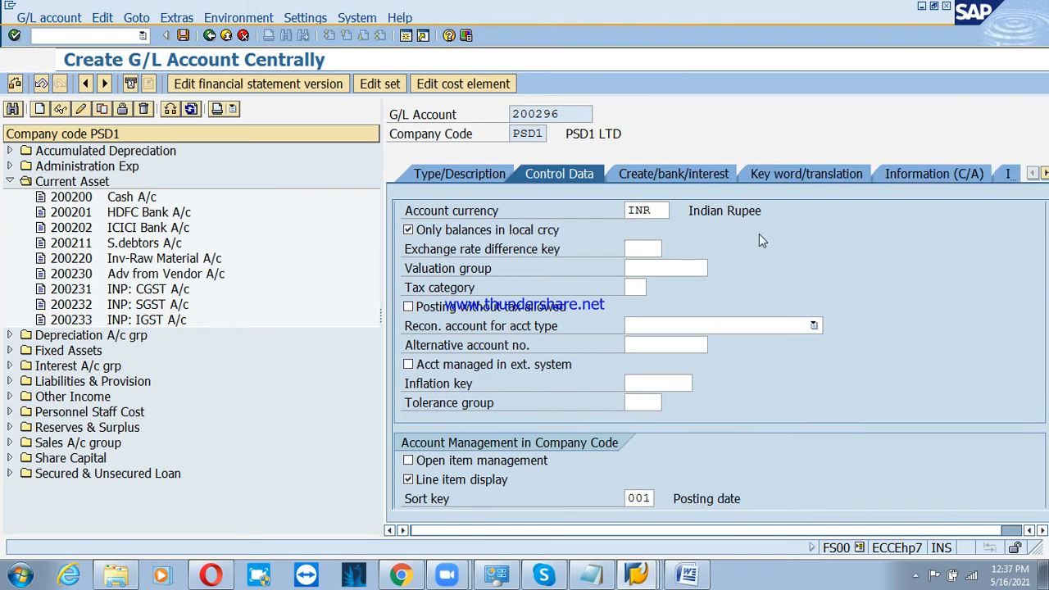
{"action": "type", "text": "g001"}
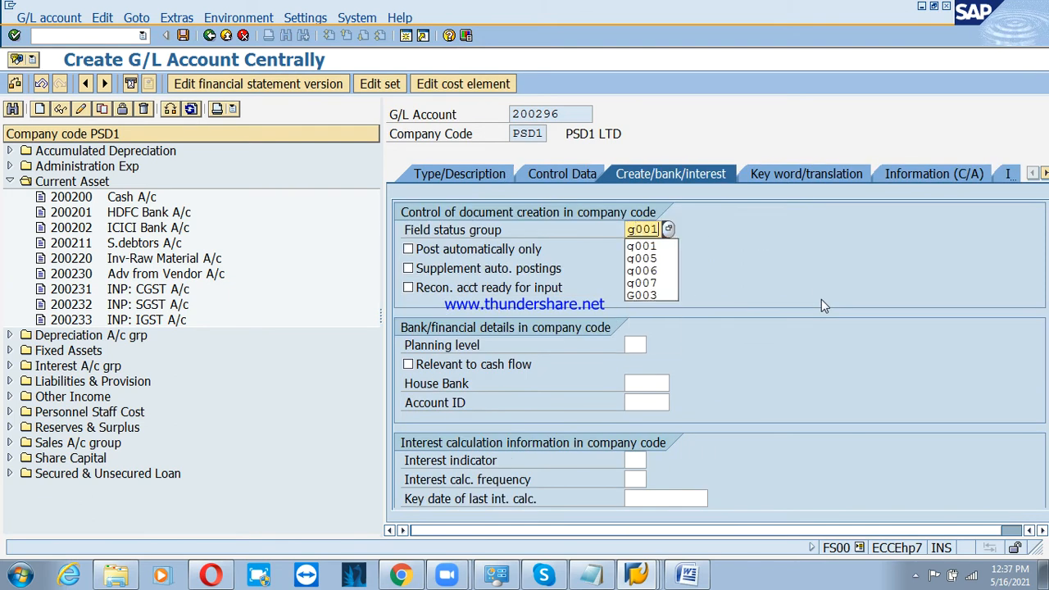
{"action": "key", "text": "Return"}
{"action": "key", "text": "ctrl+s"}
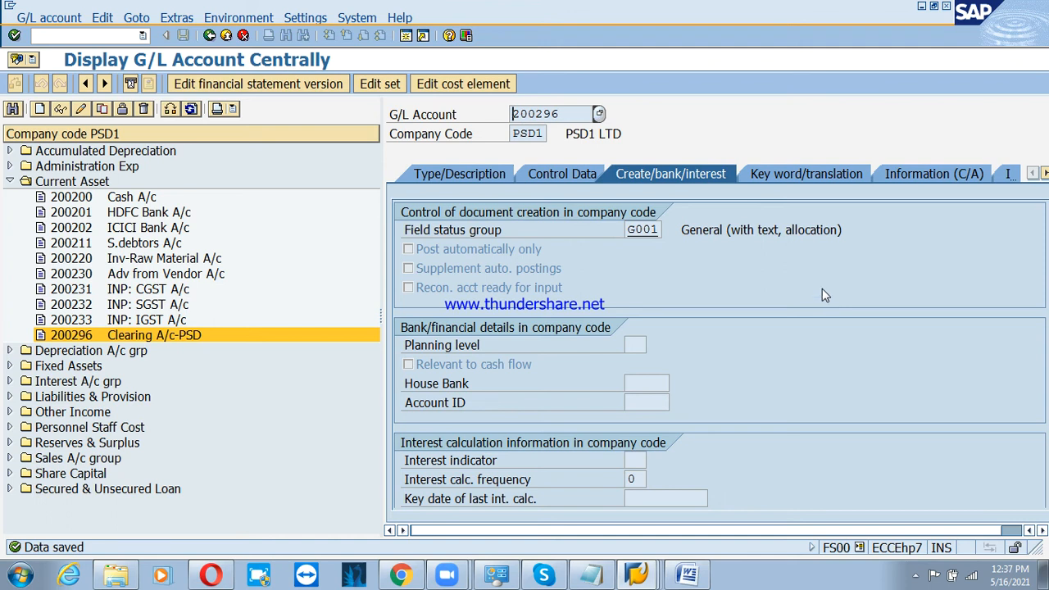
Step: In the implementation guide, run Prepare Cross-Company Code Transactions under the Business Transactions of General Ledger Accounting (New)
{"action": "left_click", "coordinate": [636, 574]}
{"action": "left_click", "coordinate": [614, 520]}
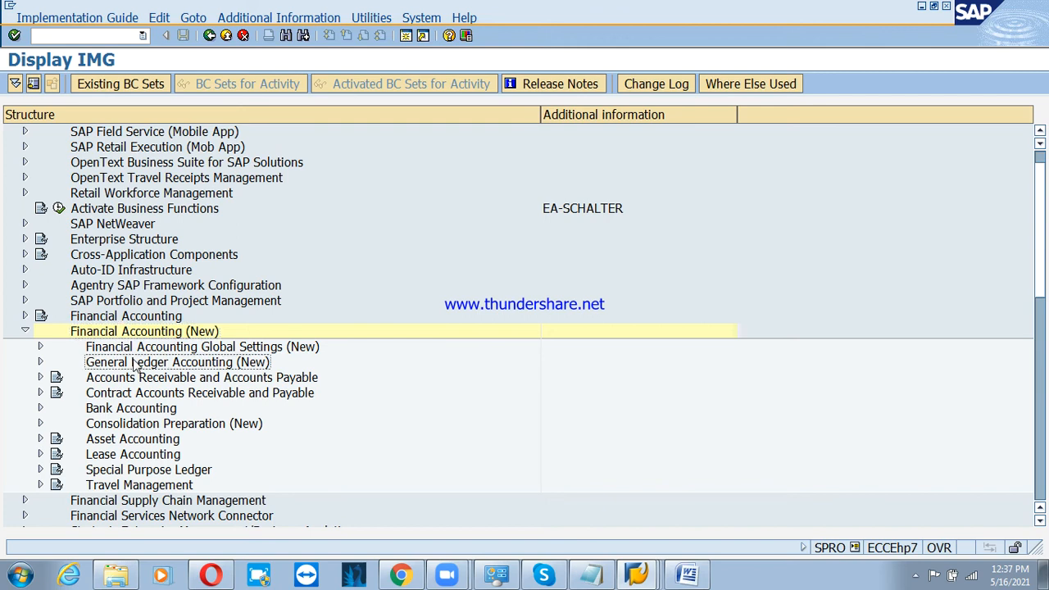
{"action": "left_click", "coordinate": [40, 363]}
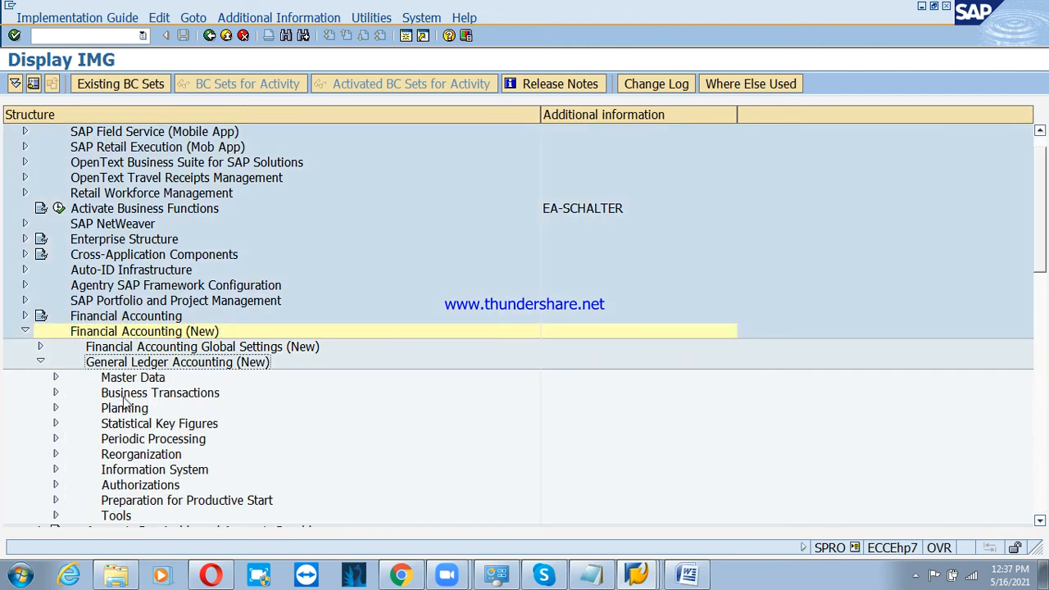
{"action": "left_click", "coordinate": [56, 392]}
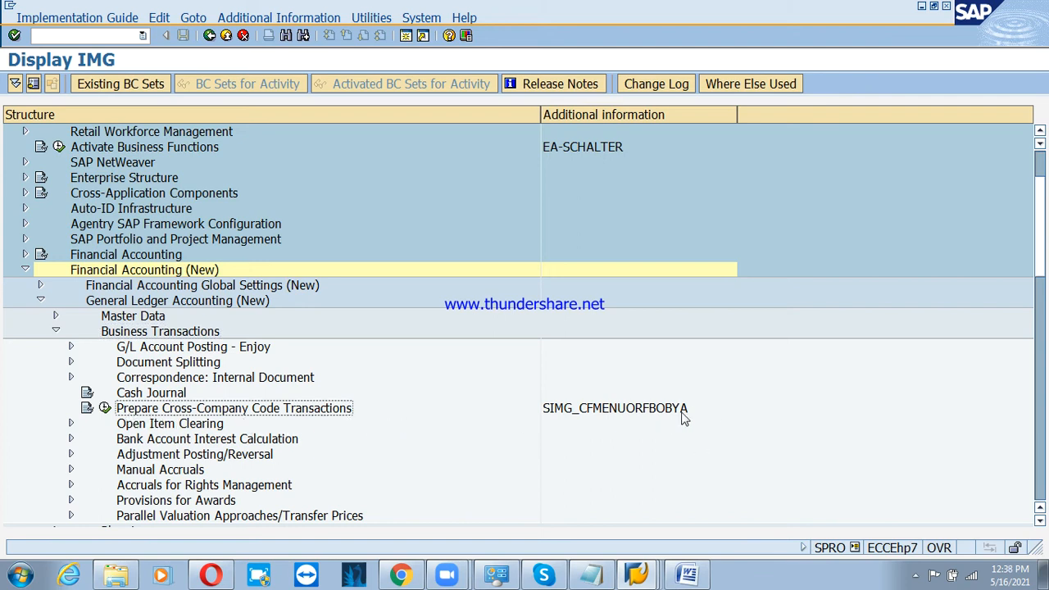
{"action": "left_click", "coordinate": [105, 408]}
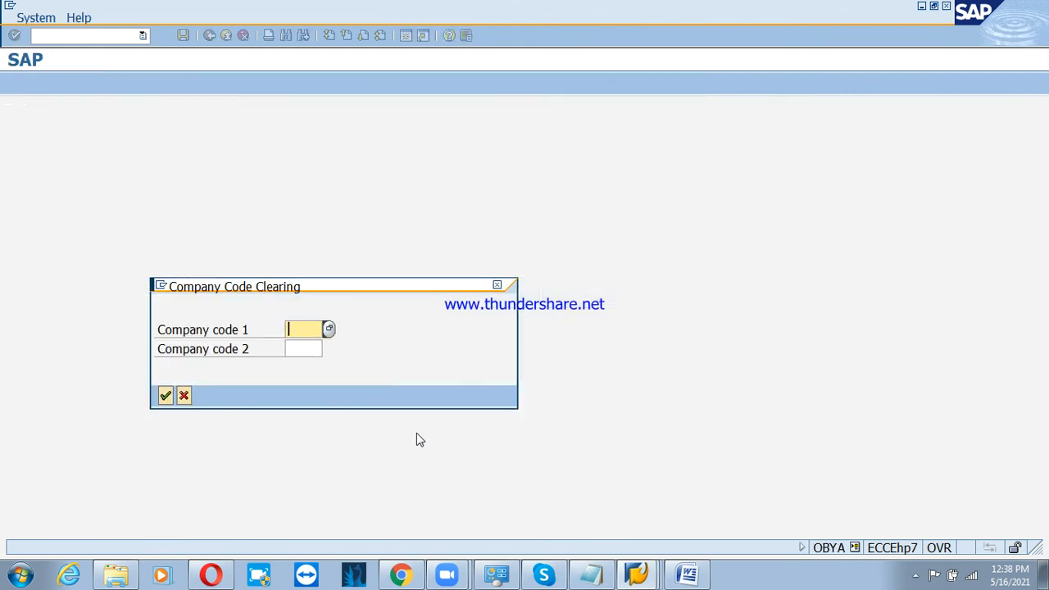
Step: Choose PSD as company code 1 and PSD1 as company code 2 for company code clearing
{"action": "type", "text": "PSD"}
{"action": "key", "text": "Tab"}
{"action": "type", "text": "PSD1"}
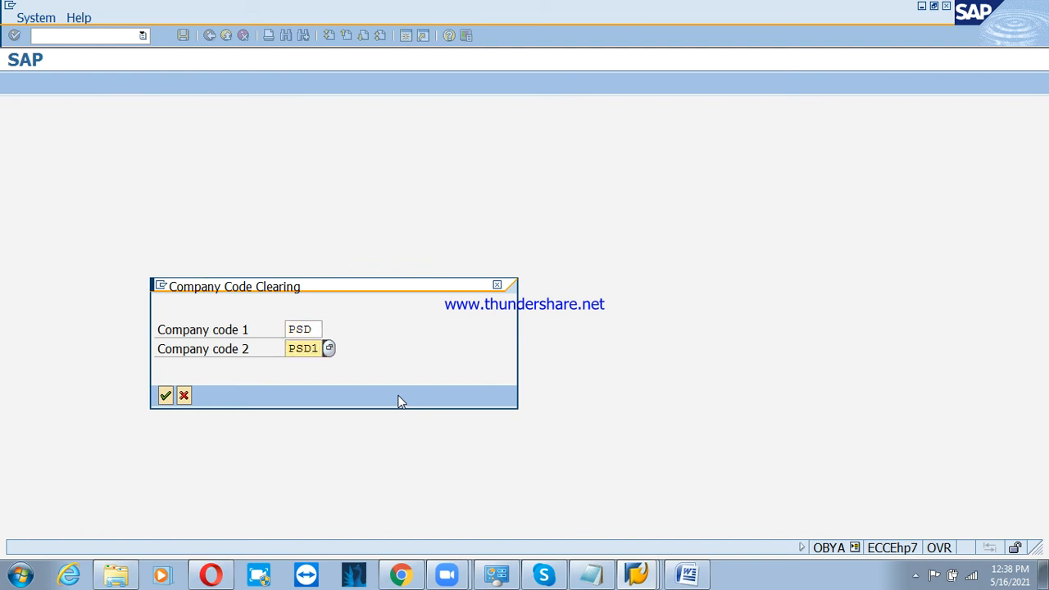
{"action": "key", "text": "Return"}
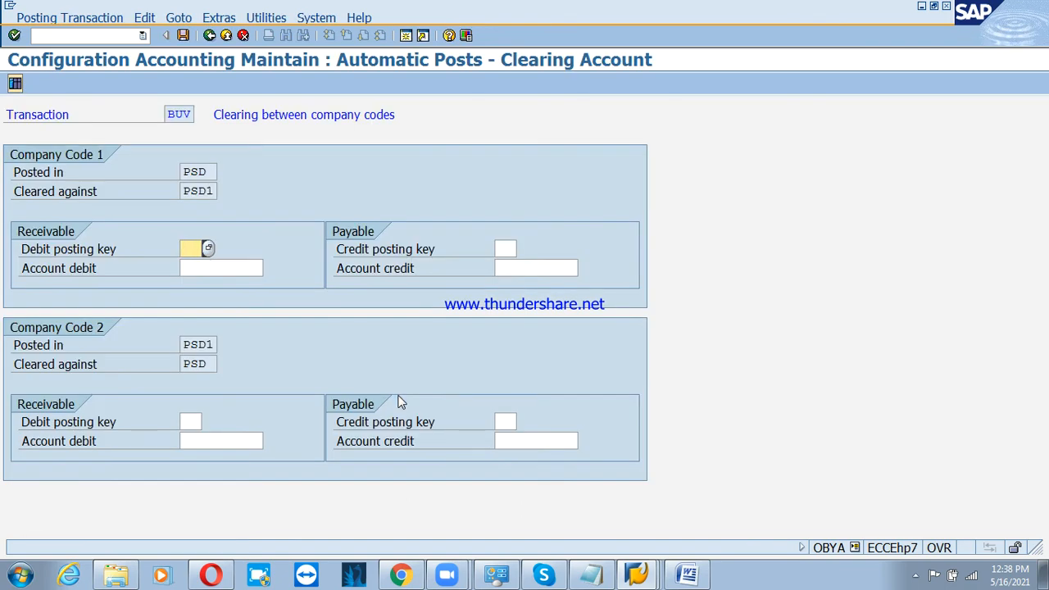
Step: For postings in PSD cleared against PSD1, set debit posting key 40 and credit posting key 50, both with account 200295
{"action": "type", "text": "40"}
{"action": "key", "text": "Tab"}
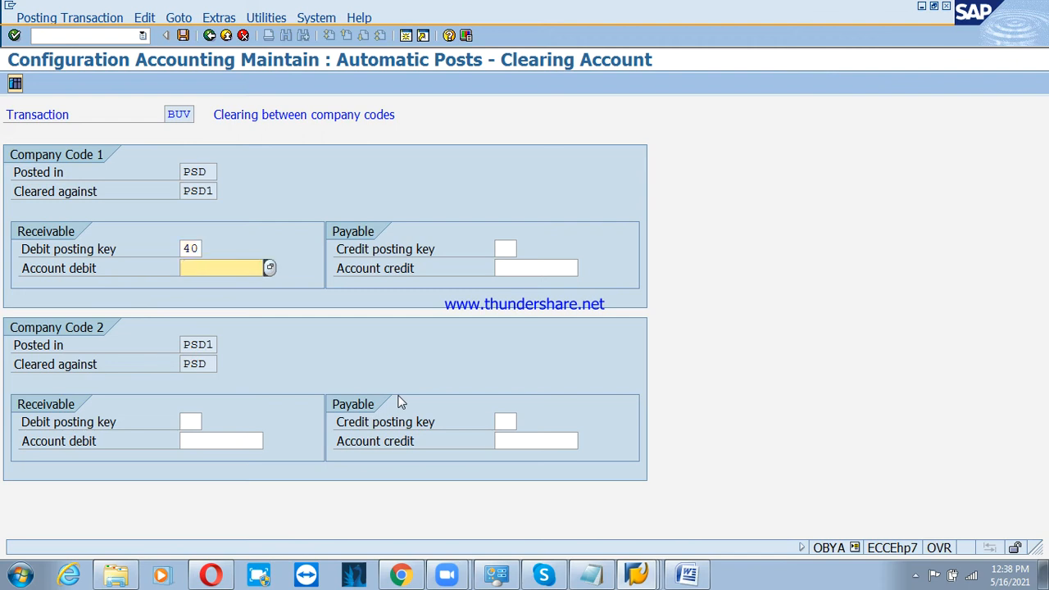
{"action": "type", "text": "200295"}
{"action": "key", "text": "Tab"}
{"action": "type", "text": "50"}
{"action": "key", "text": "Tab"}
{"action": "type", "text": "20"}
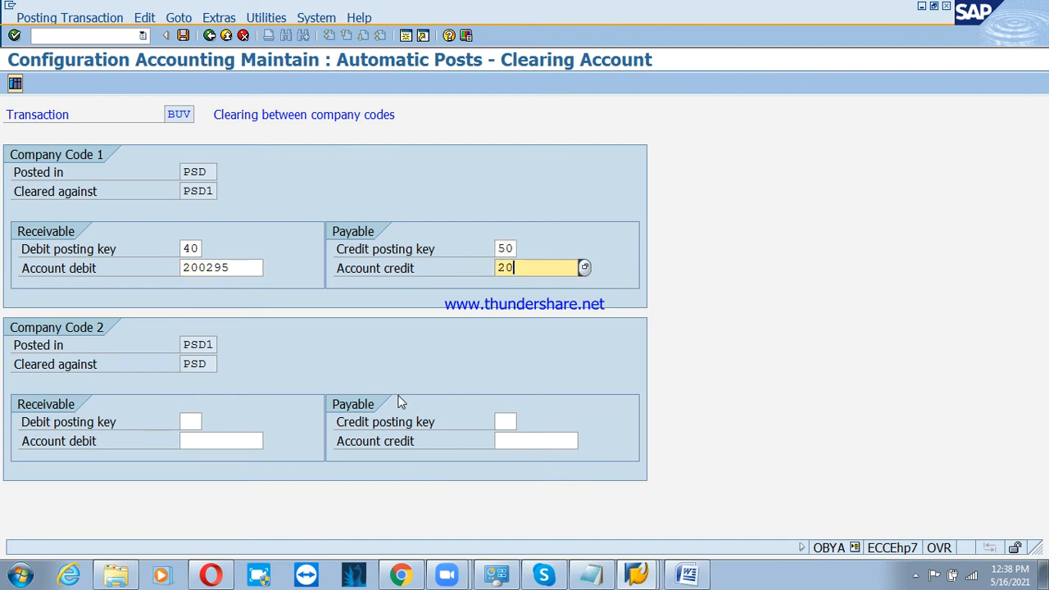
{"action": "type", "text": "0295"}
{"action": "key", "text": "Tab"}
Step: For postings in PSD1 cleared against PSD, set debit posting key 40 and credit posting key 50, both with account 200296
{"action": "type", "text": "40"}
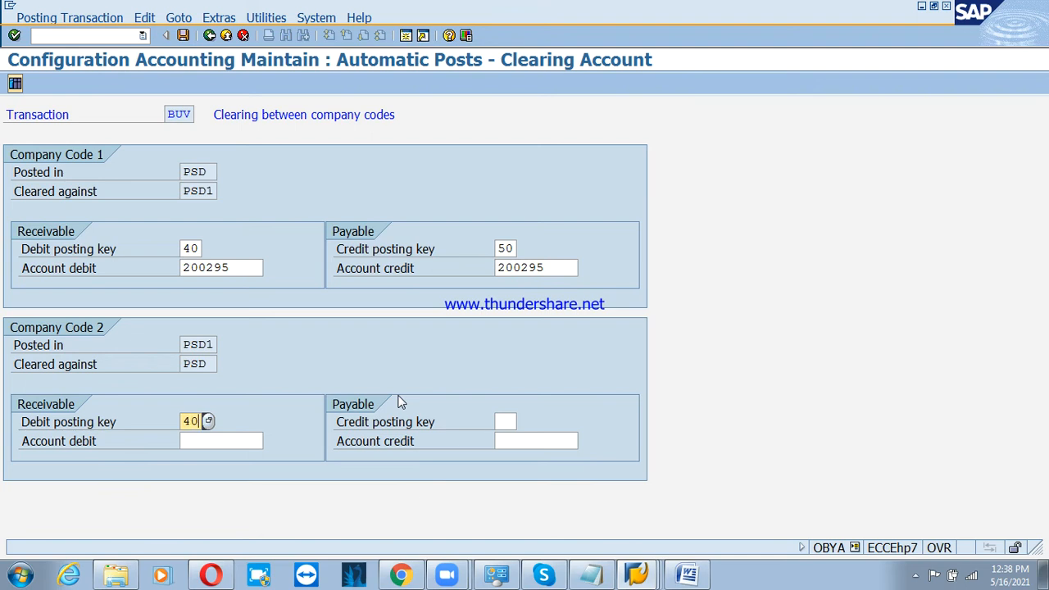
{"action": "key", "text": "Tab"}
{"action": "type", "text": "2002"}
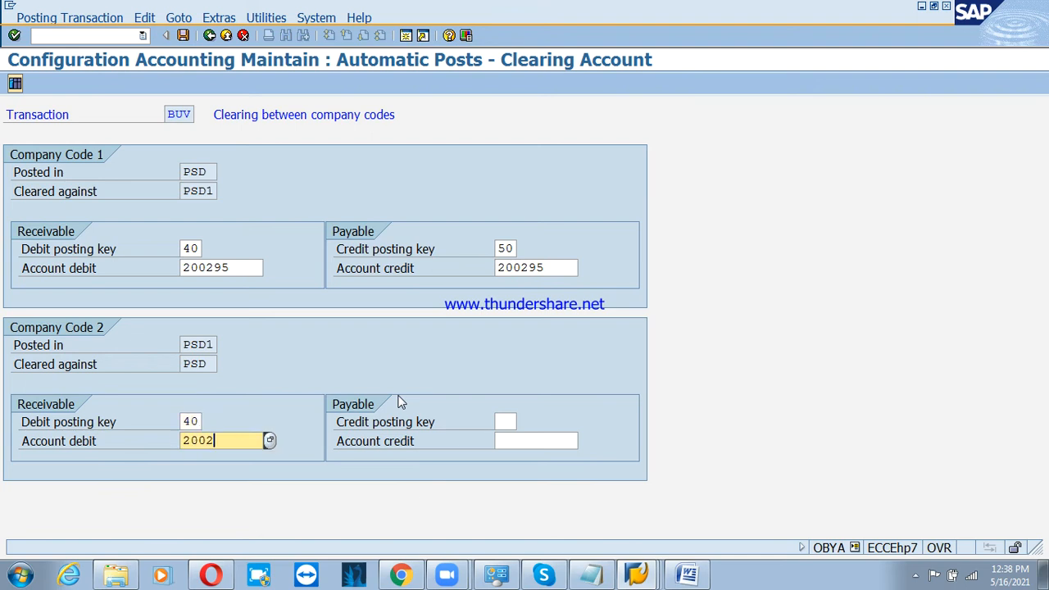
{"action": "type", "text": "96"}
{"action": "key", "text": "Tab"}
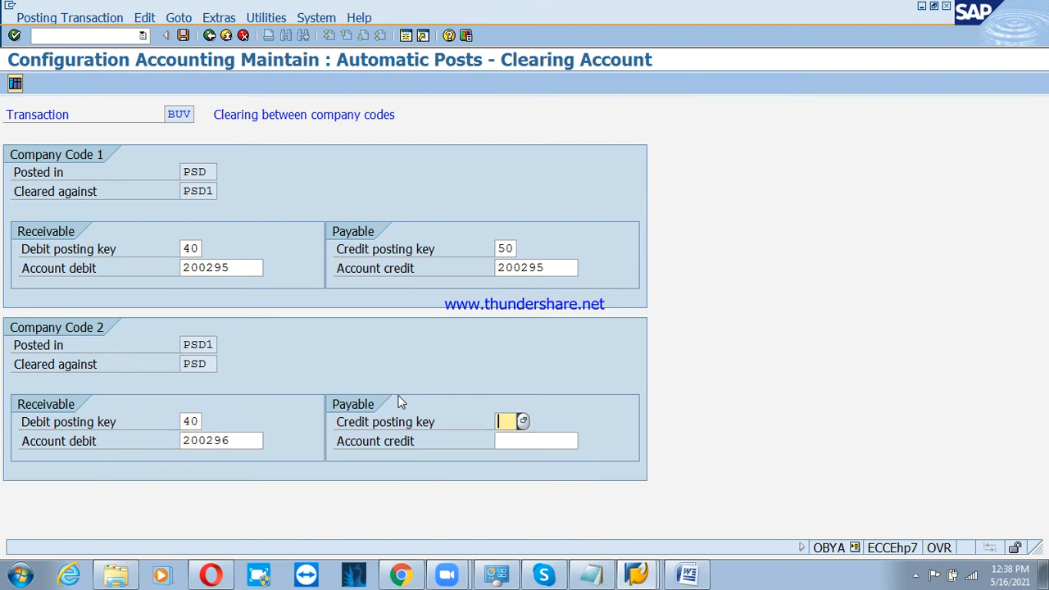
{"action": "type", "text": "50"}
{"action": "key", "text": "Tab"}
{"action": "type", "text": "200296"}
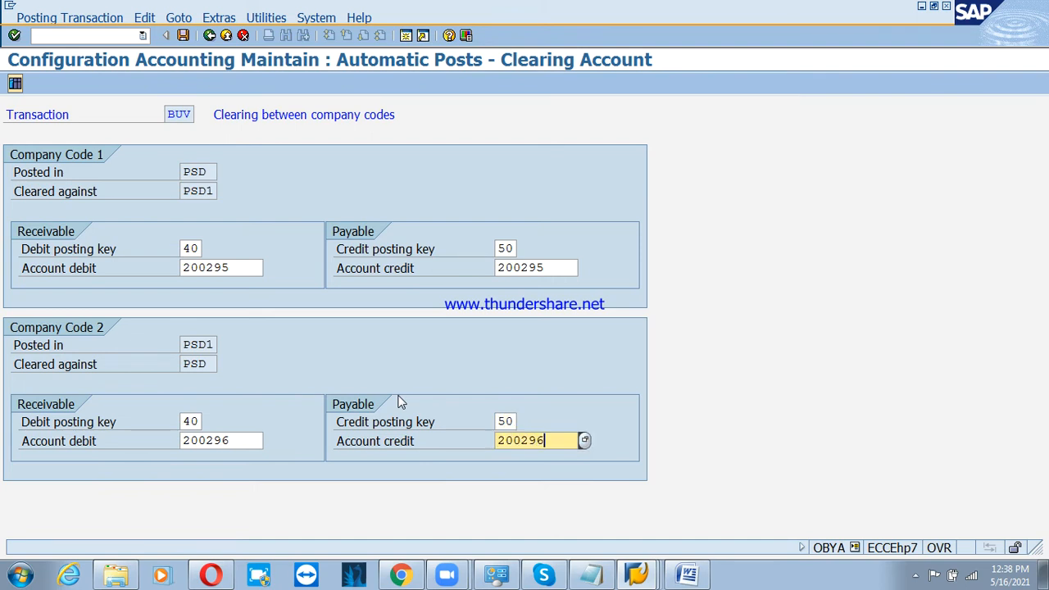
{"action": "key", "text": "Return"}
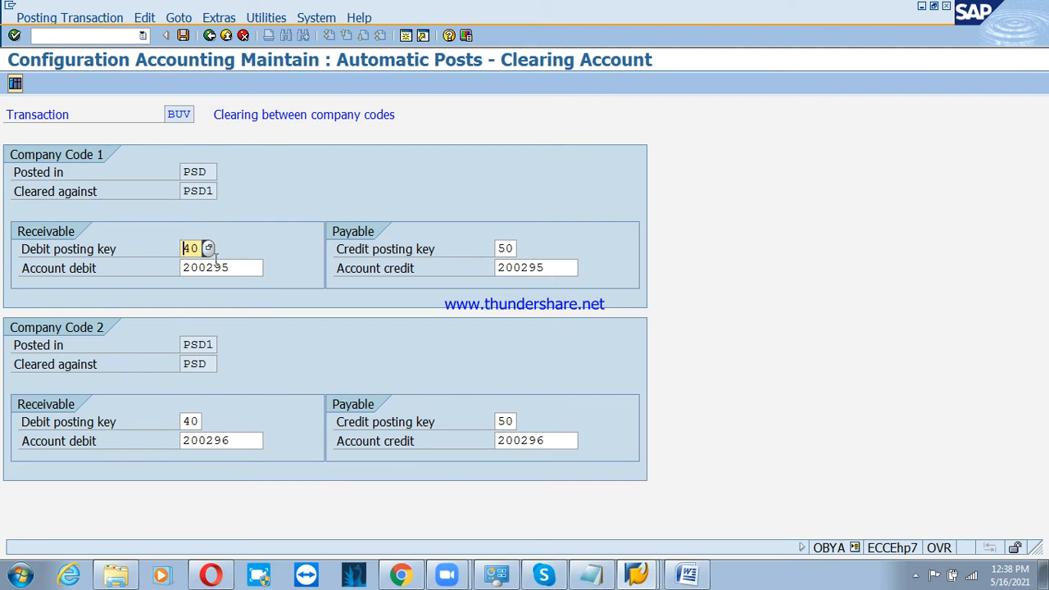
Step: Check the clearing accounts of both company codes, save the configuration and return to the implementation guide
{"action": "key", "text": "Tab"}
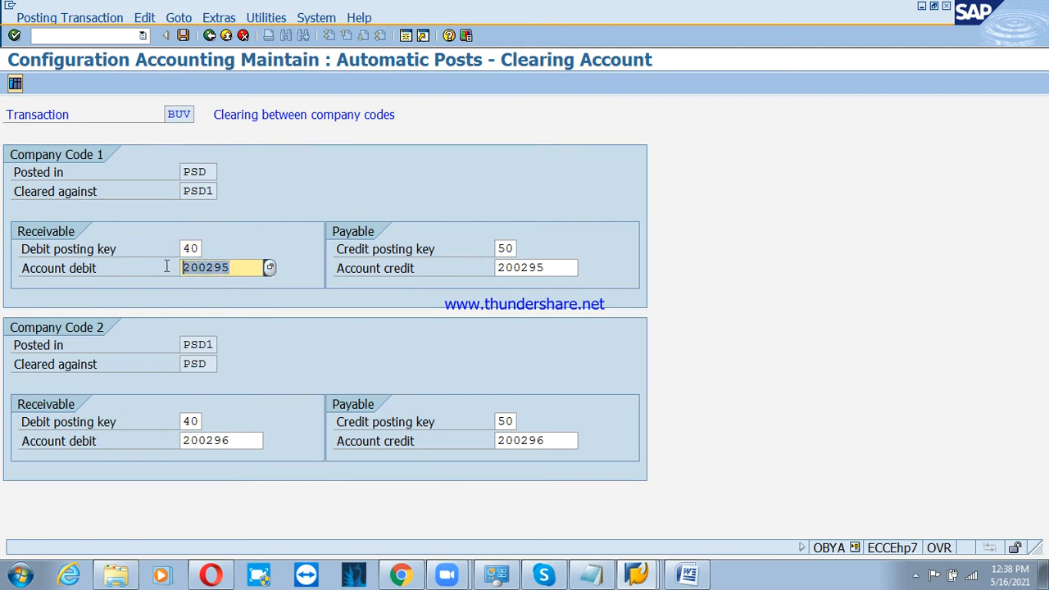
{"action": "left_click", "coordinate": [166, 272]}
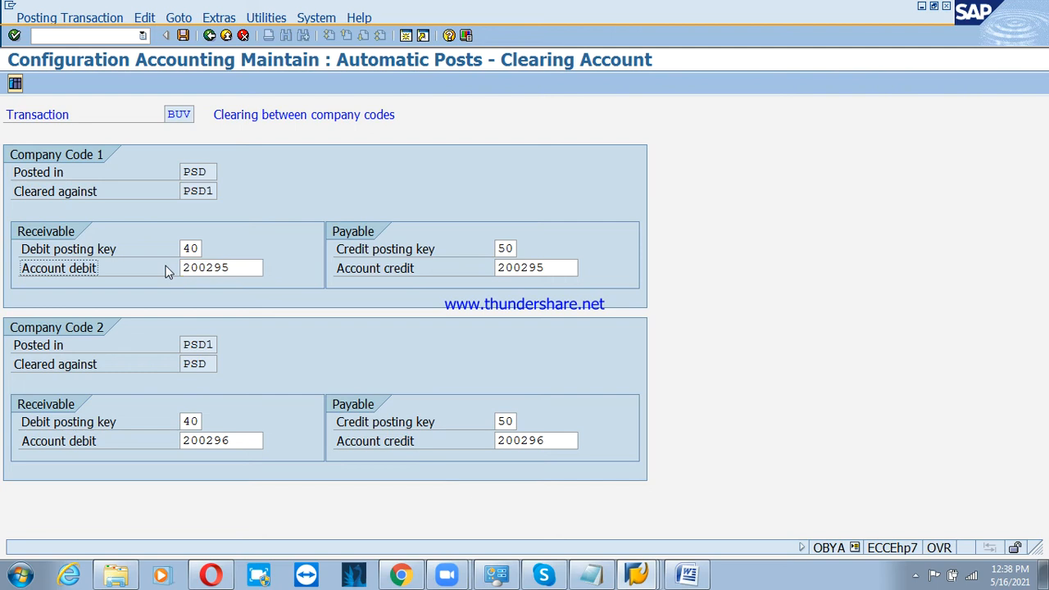
{"action": "left_click_drag", "start_coordinate": [186, 350], "coordinate": [225, 349]}
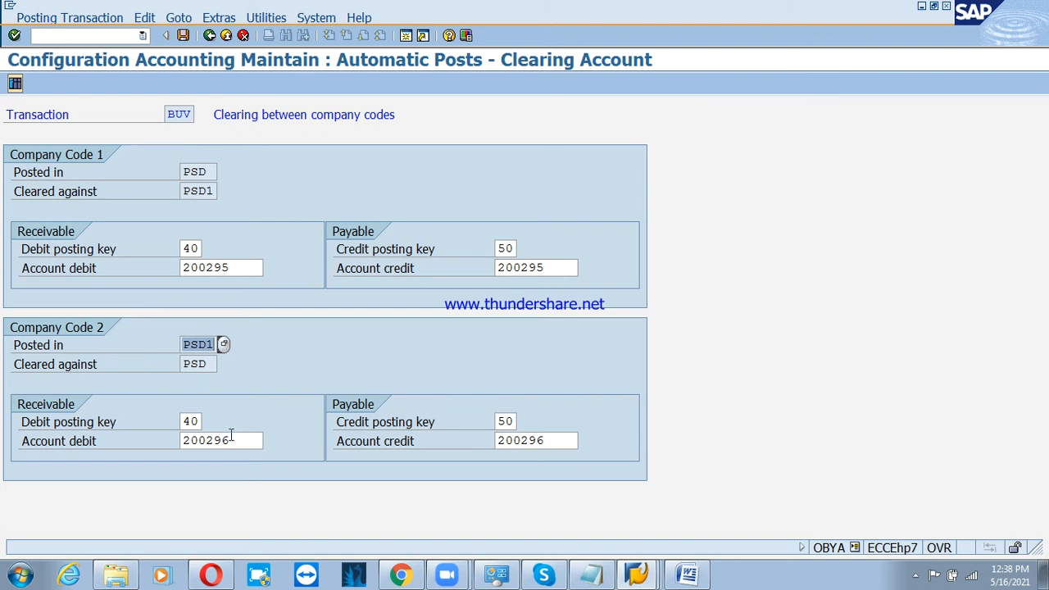
{"action": "left_click", "coordinate": [161, 450]}
{"action": "left_click_drag", "start_coordinate": [236, 441], "coordinate": [144, 438]}
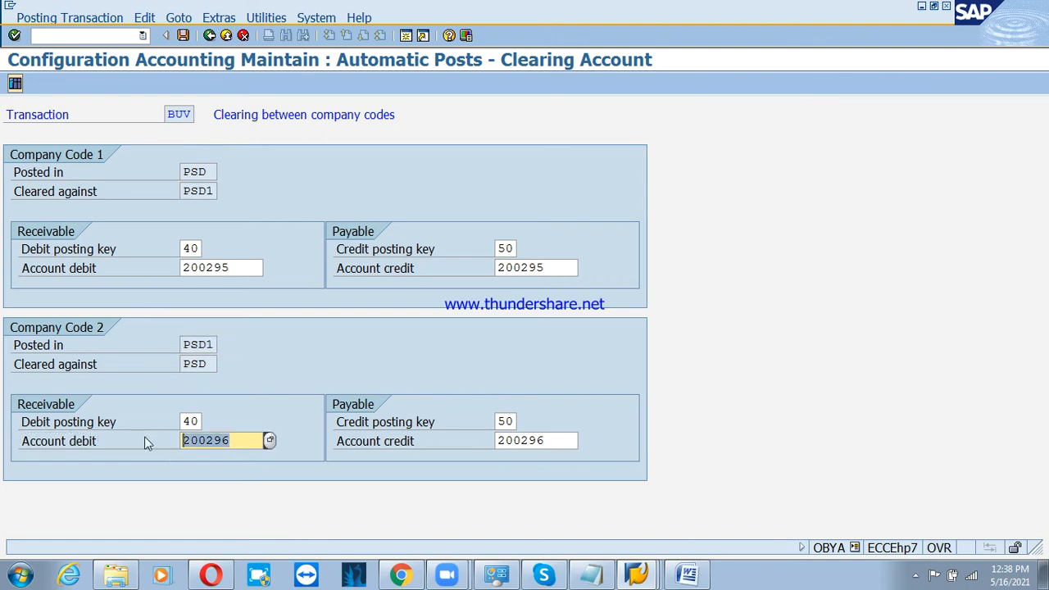
{"action": "left_click", "coordinate": [182, 35]}
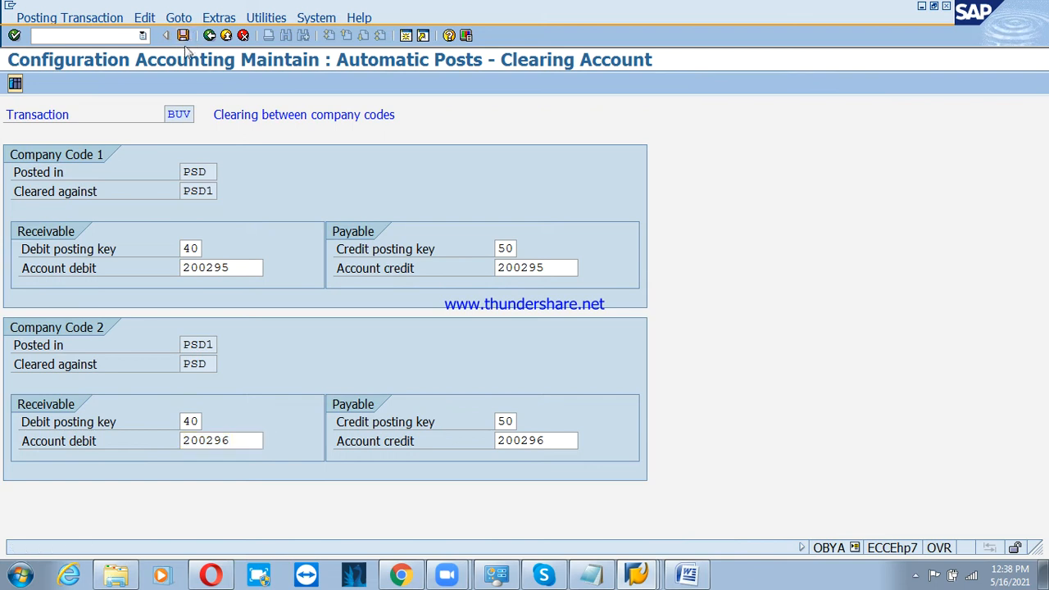
{"action": "left_click", "coordinate": [52, 242]}
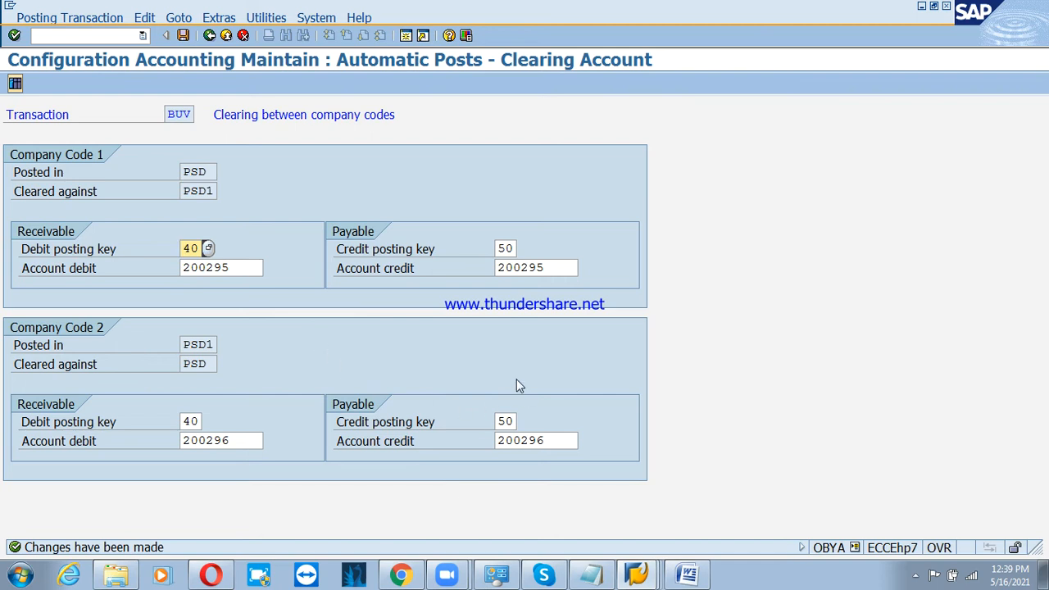
{"action": "left_click", "coordinate": [209, 35]}
Step: Collapse the Business Transactions and General Ledger Accounting (New) nodes in the implementation guide
{"action": "left_click", "coordinate": [141, 334]}
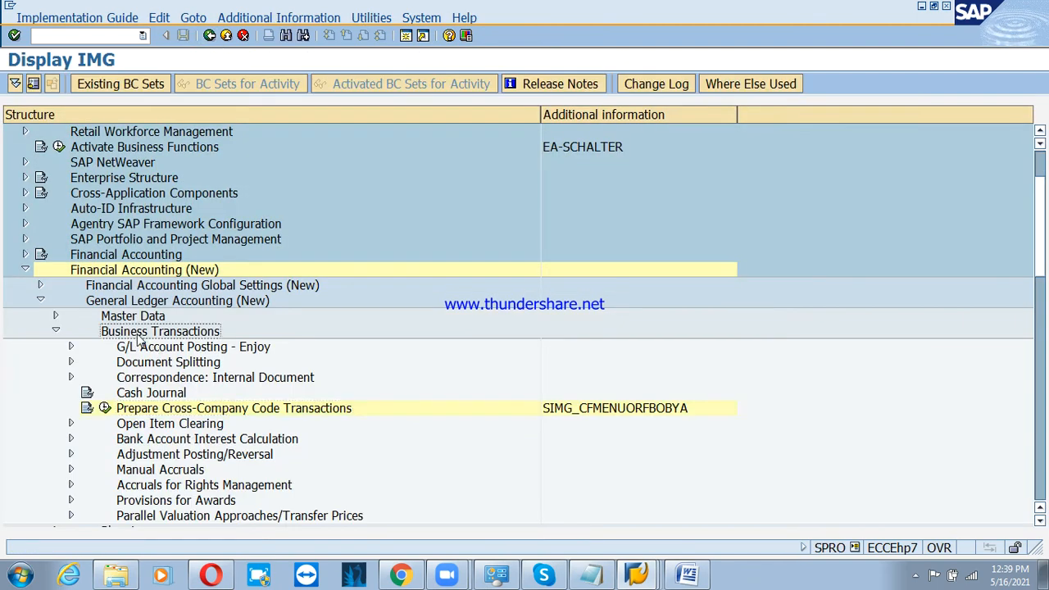
{"action": "left_click", "coordinate": [56, 330]}
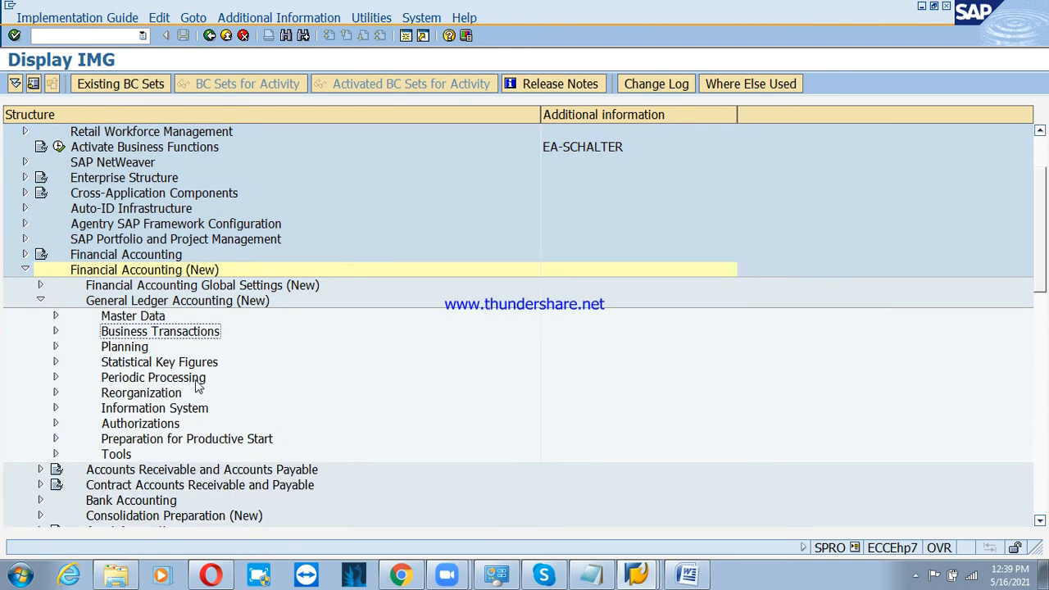
{"action": "left_click", "coordinate": [40, 300]}
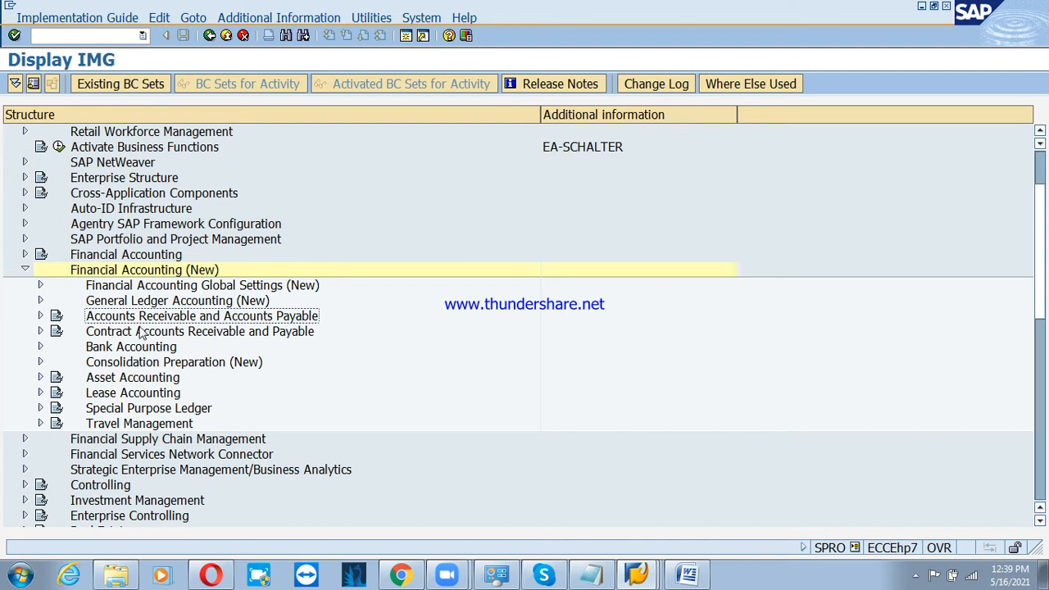
Step: Expand Accounts Receivable and Accounts Payable down through Business Transactions and Outgoing Payments to the Manual Outgoing Payments activities
{"action": "left_click", "coordinate": [39, 316]}
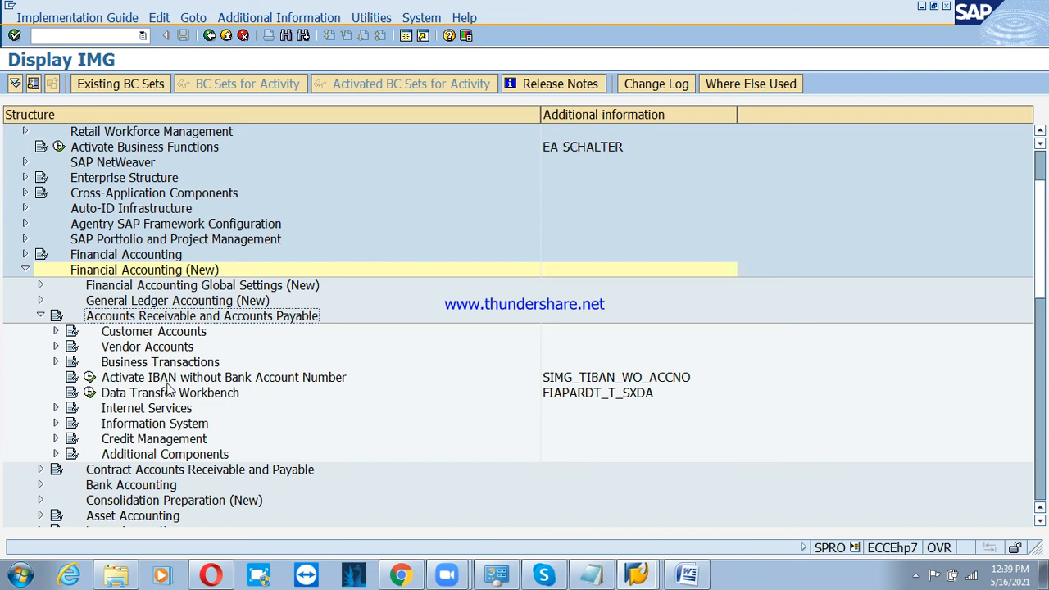
{"action": "left_click", "coordinate": [141, 363]}
{"action": "left_click", "coordinate": [55, 361]}
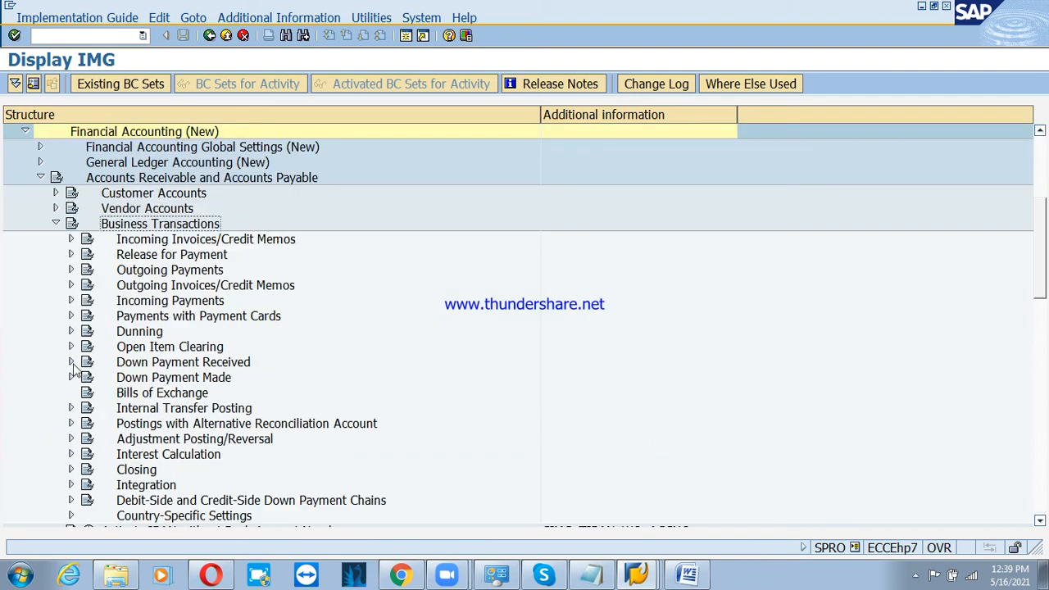
{"action": "left_click", "coordinate": [168, 273]}
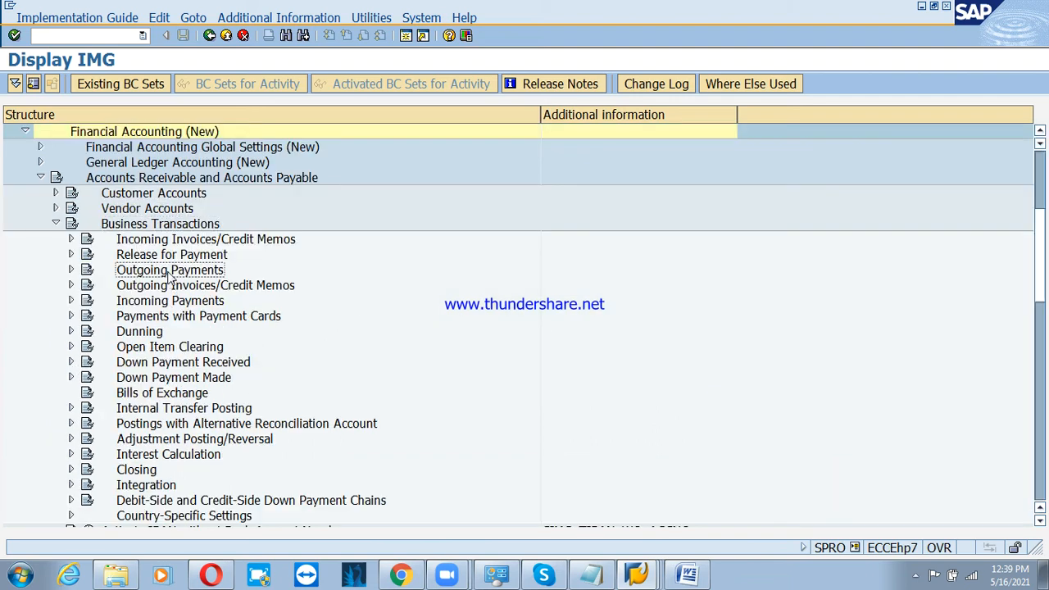
{"action": "left_click", "coordinate": [71, 271]}
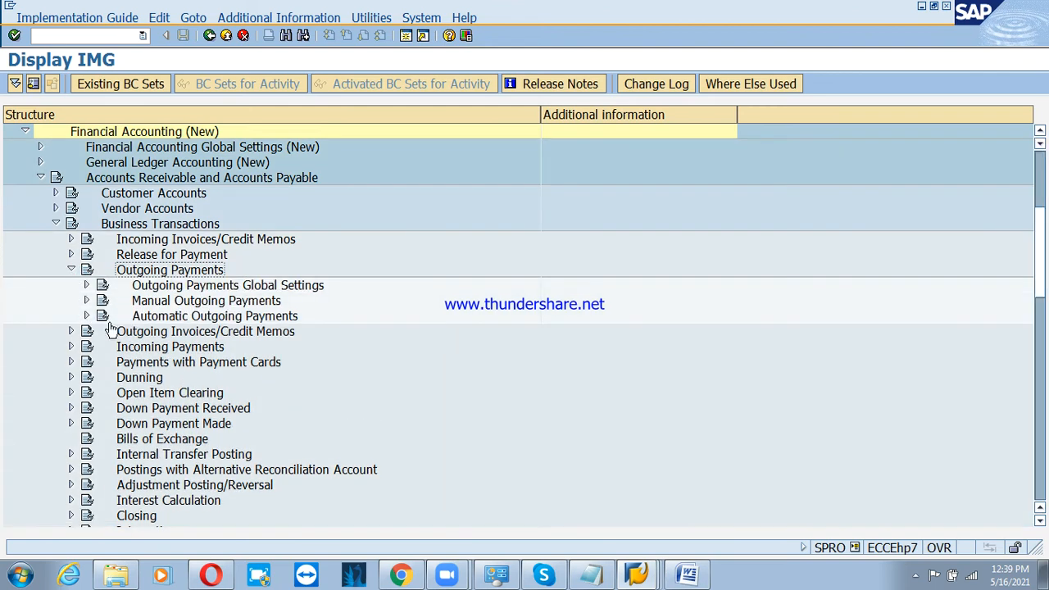
{"action": "left_click", "coordinate": [160, 303]}
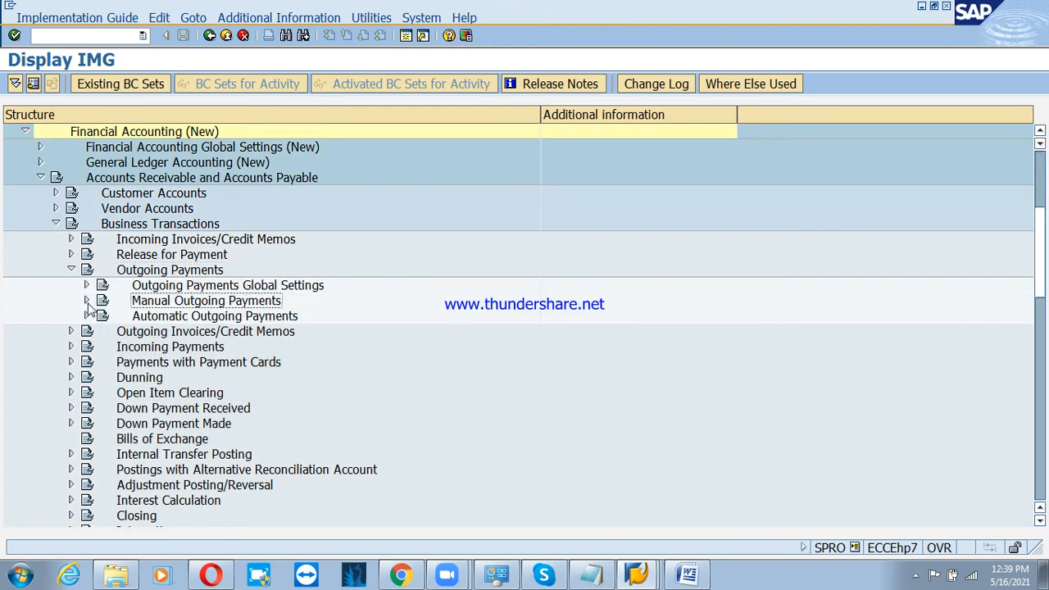
{"action": "left_click", "coordinate": [86, 301]}
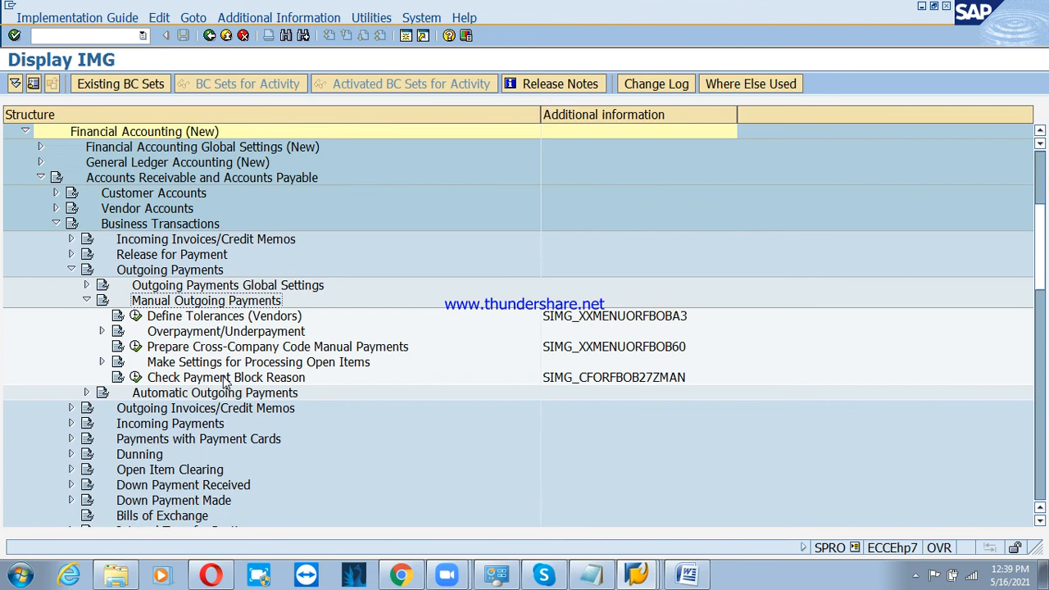
Step: In Prepare Cross-Company Code Manual Payments, add an entry for company code PSD with clearing transaction AUSGZAHL and payments for PSD1
{"action": "left_click", "coordinate": [168, 348]}
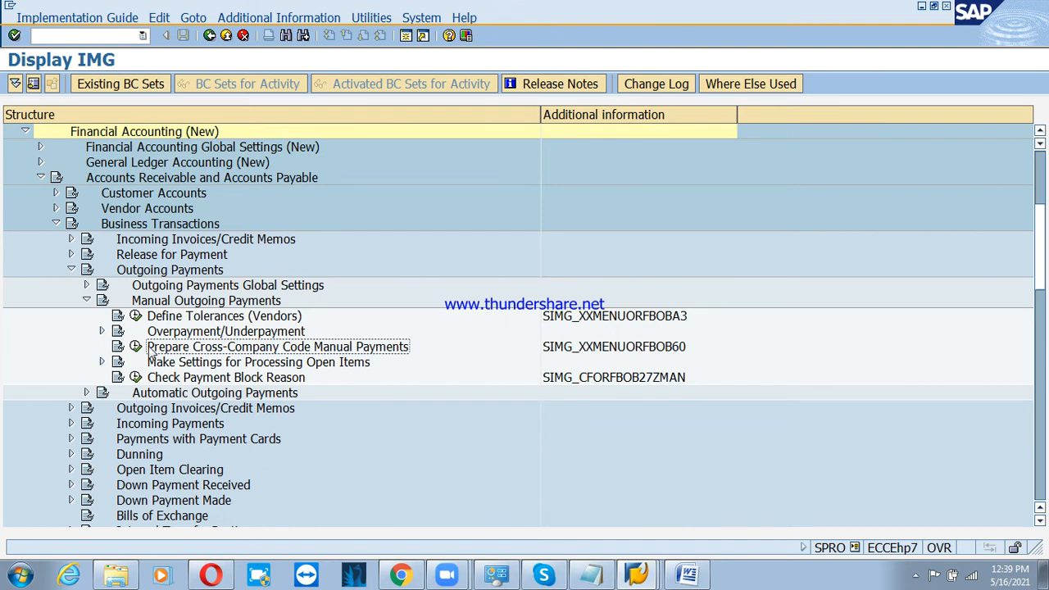
{"action": "left_click", "coordinate": [136, 348]}
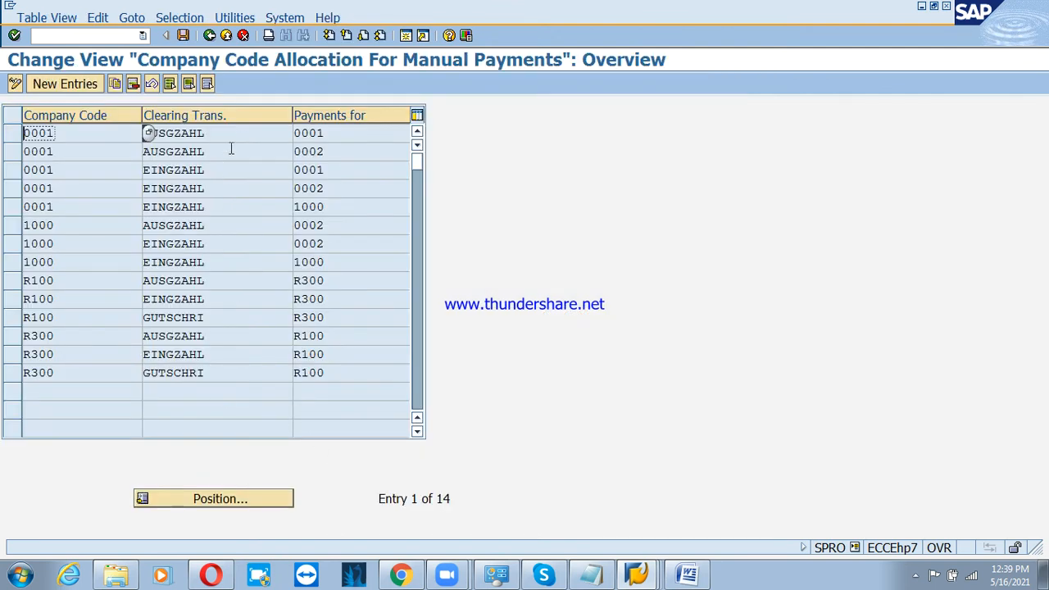
{"action": "left_click", "coordinate": [64, 85]}
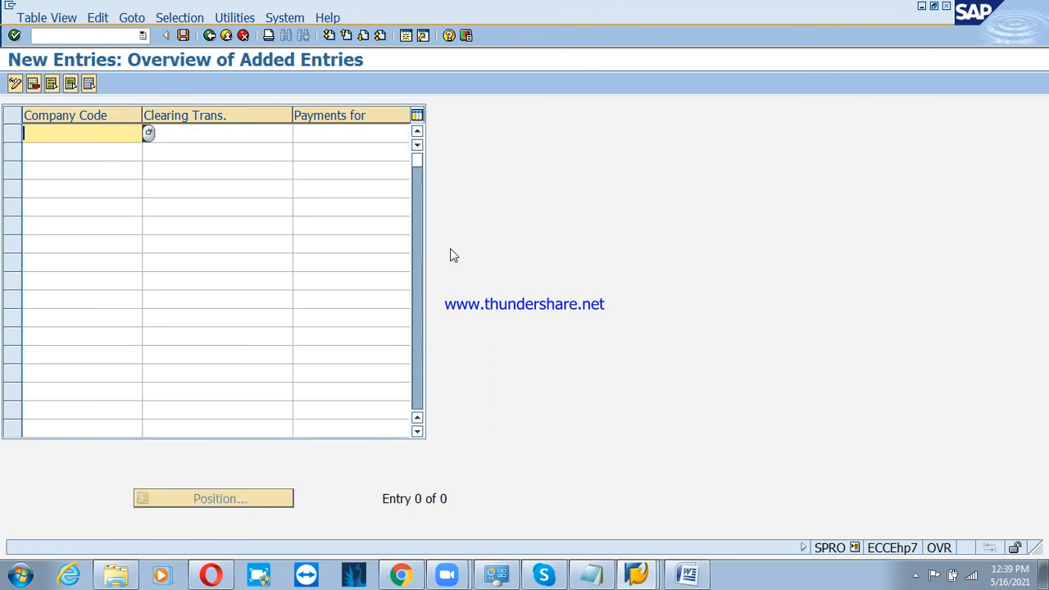
{"action": "type", "text": "PSD"}
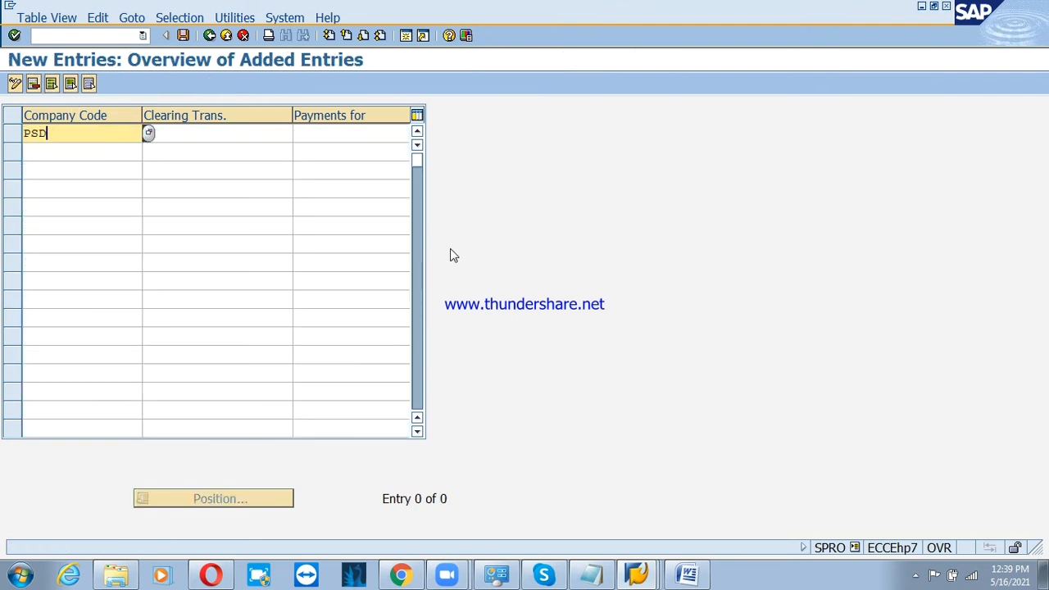
{"action": "key", "text": "Tab"}
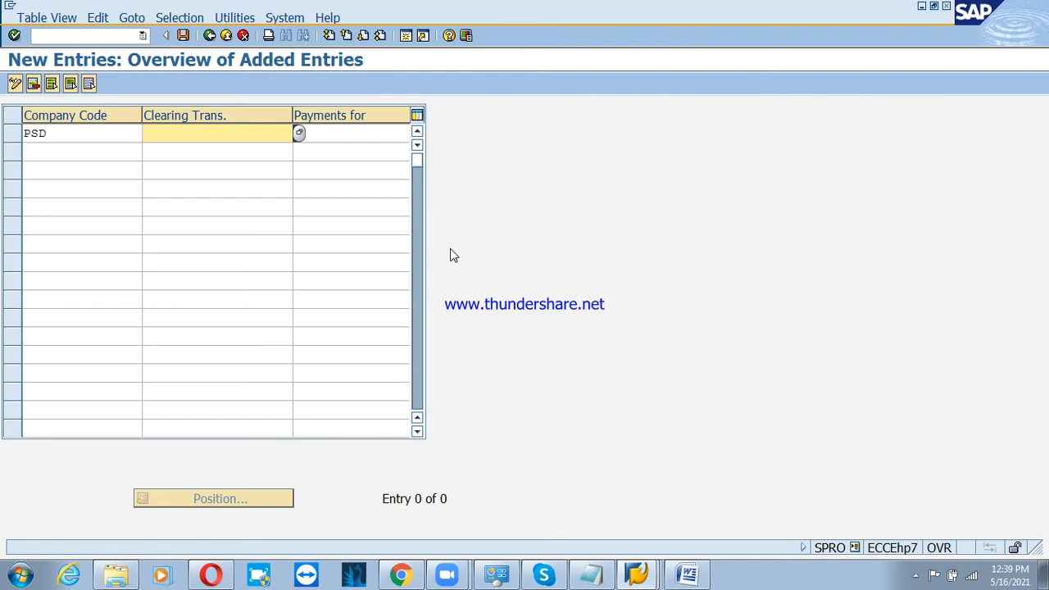
{"action": "key", "text": "F4"}
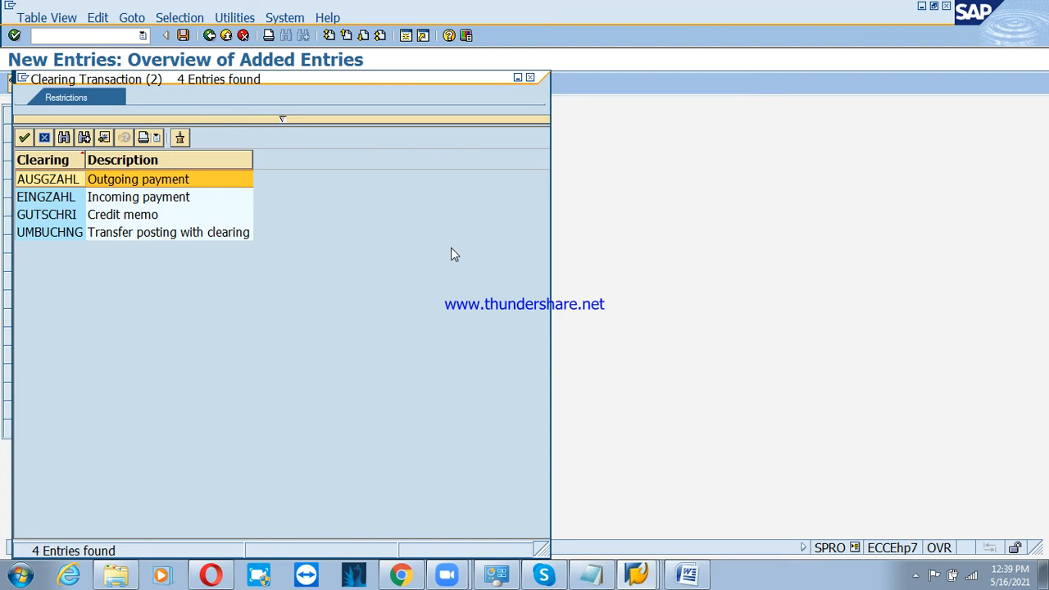
{"action": "left_click_drag", "start_coordinate": [366, 79], "coordinate": [644, 51]}
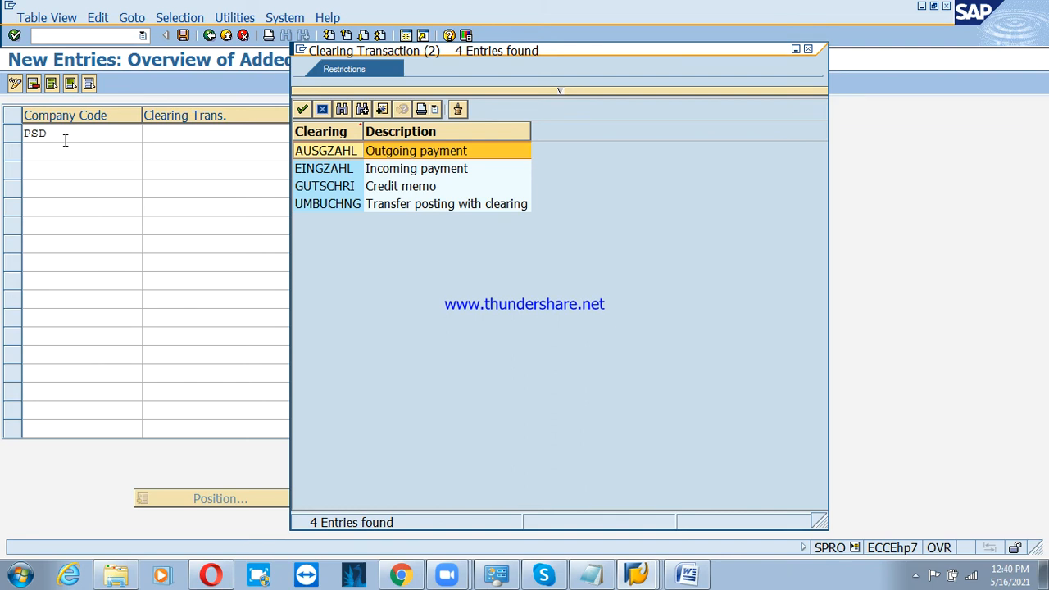
{"action": "double_click", "coordinate": [350, 151]}
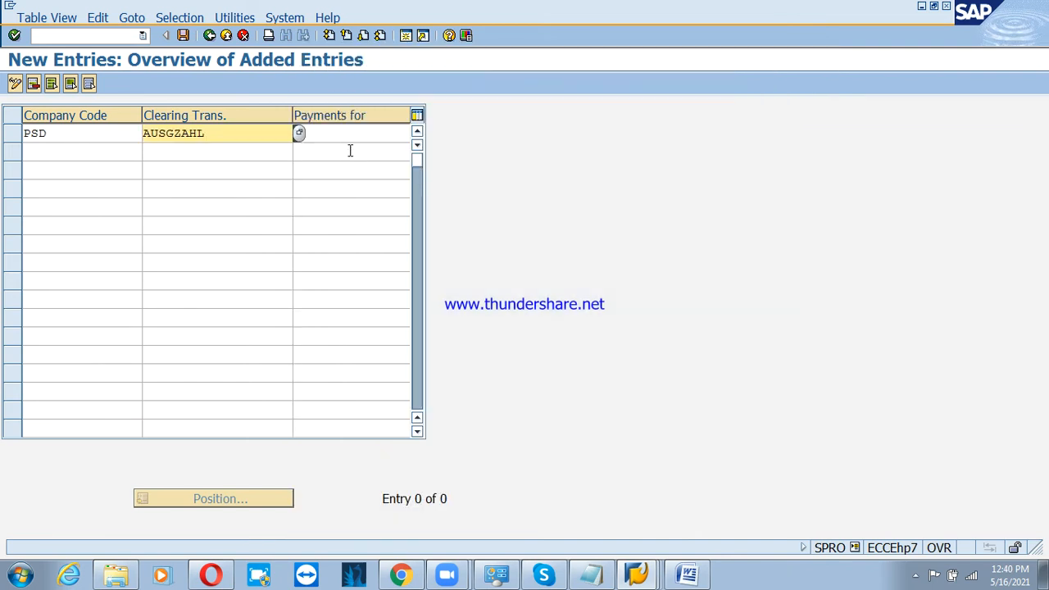
{"action": "left_click", "coordinate": [352, 131]}
{"action": "type", "text": "PSD1"}
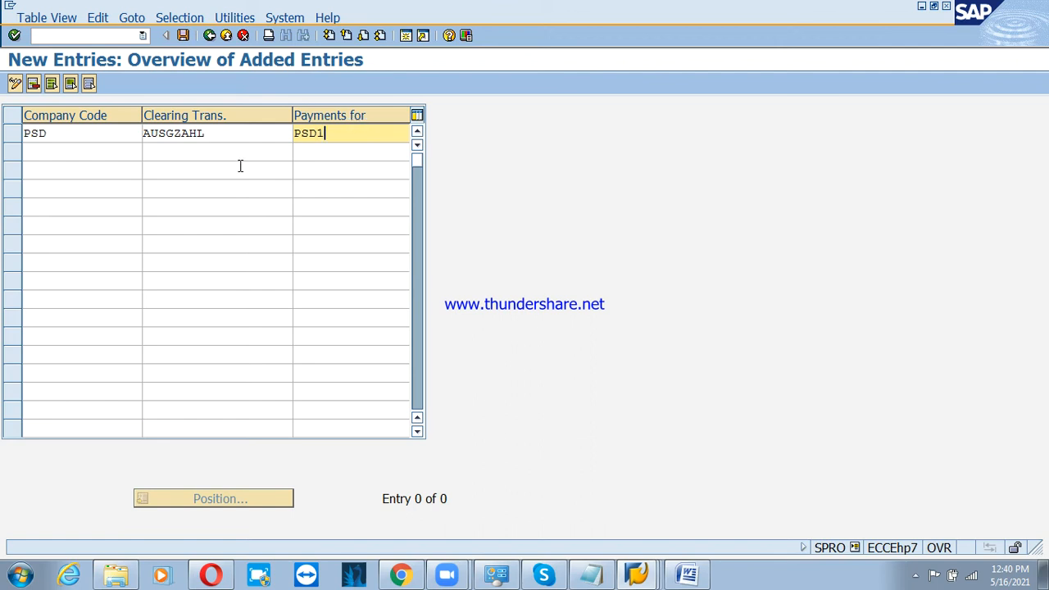
{"action": "left_click", "coordinate": [197, 154]}
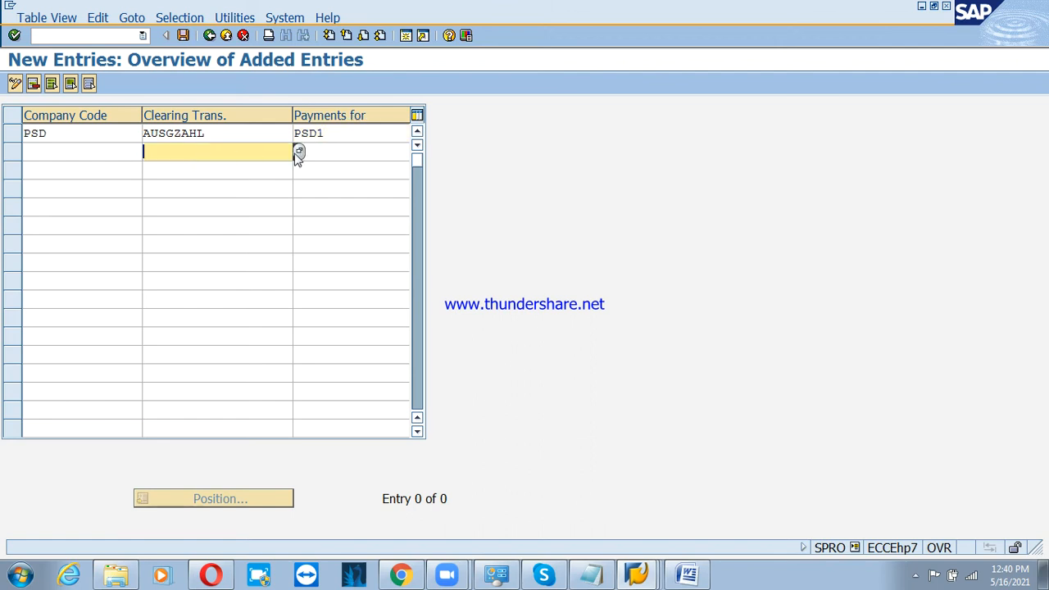
{"action": "left_click", "coordinate": [300, 153]}
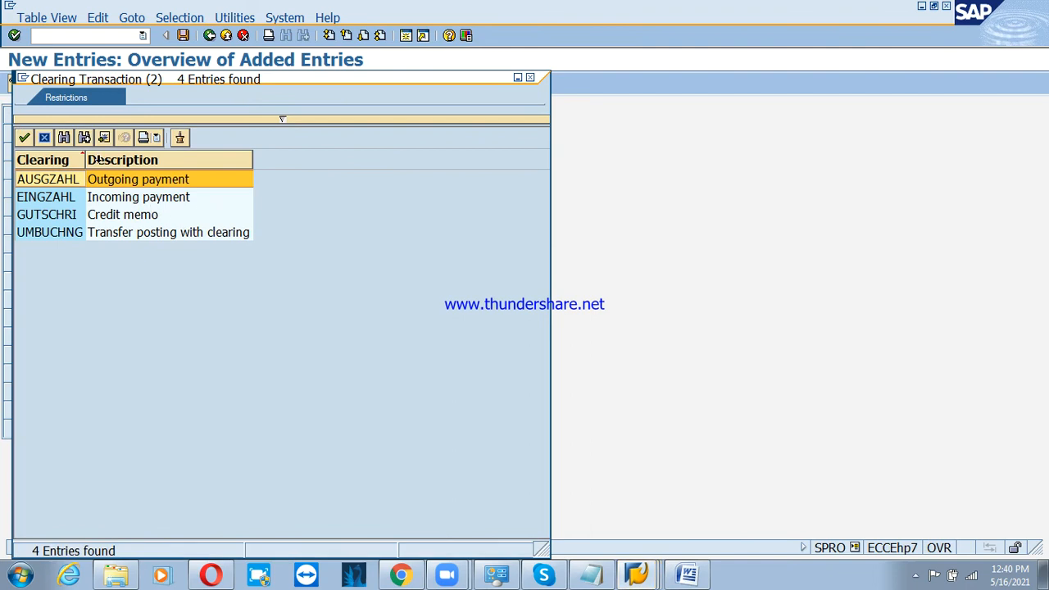
{"action": "left_click", "coordinate": [46, 138]}
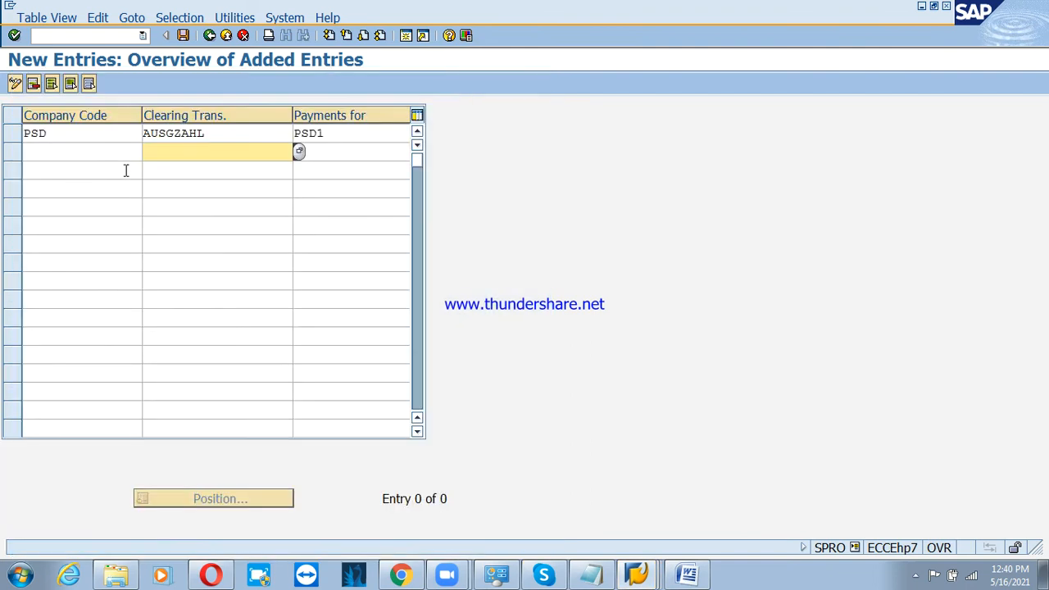
Step: Check the fields of the new manual payment entry and save it under customizing request EH7K900973
{"action": "left_click", "coordinate": [52, 134]}
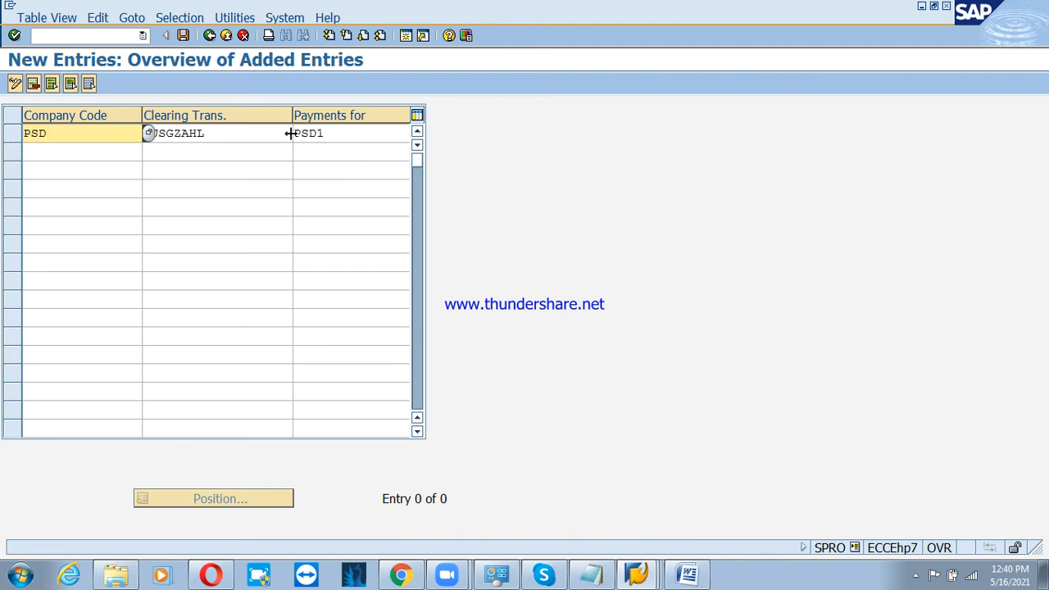
{"action": "left_click", "coordinate": [253, 135]}
{"action": "left_click_drag", "start_coordinate": [87, 132], "coordinate": [17, 134]}
{"action": "left_click_drag", "start_coordinate": [337, 130], "coordinate": [260, 131]}
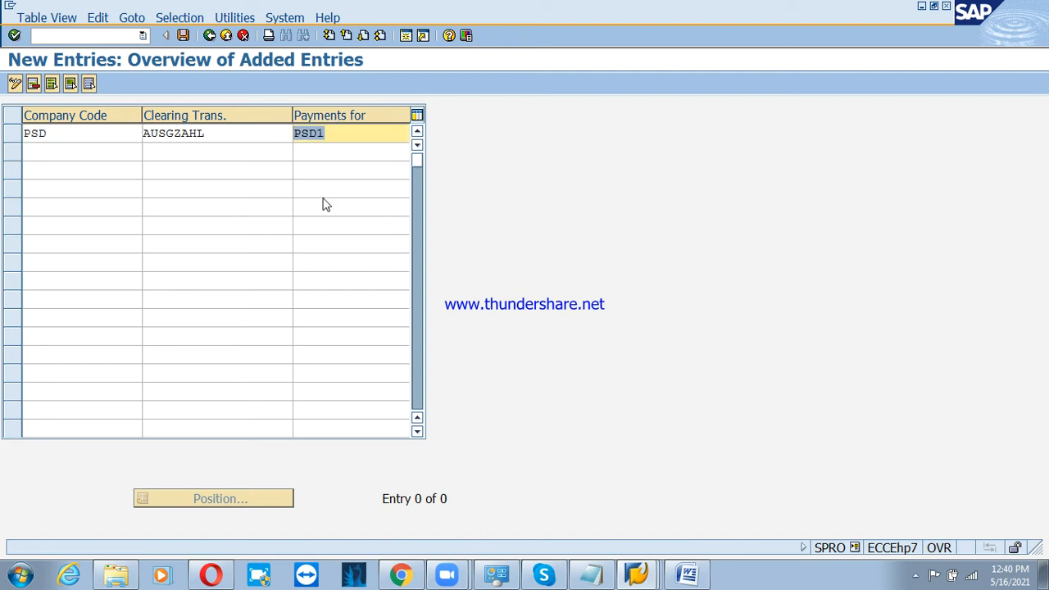
{"action": "left_click", "coordinate": [74, 135]}
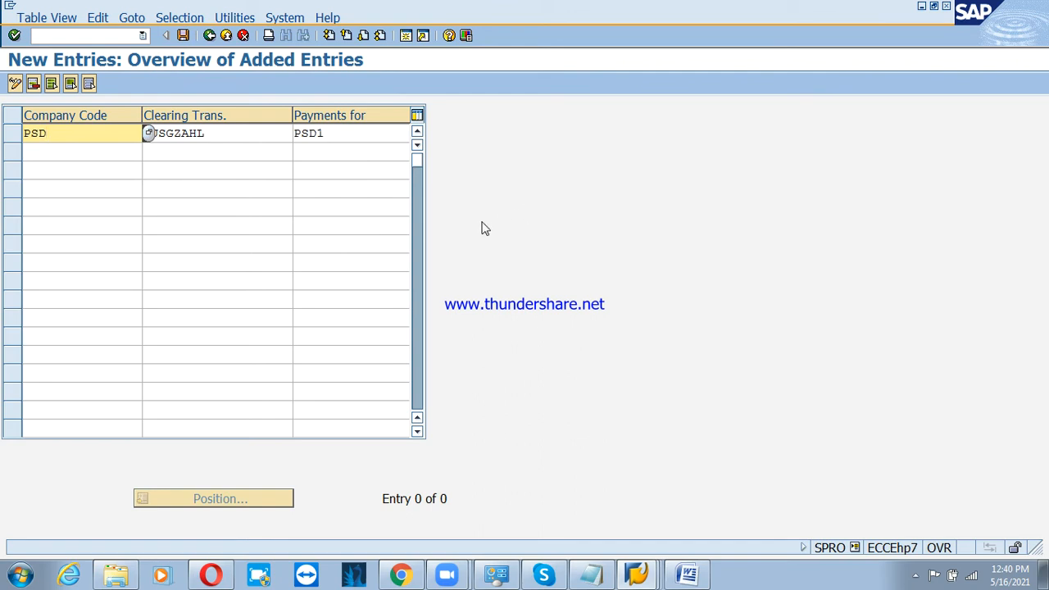
{"action": "left_click_drag", "start_coordinate": [331, 132], "coordinate": [287, 128]}
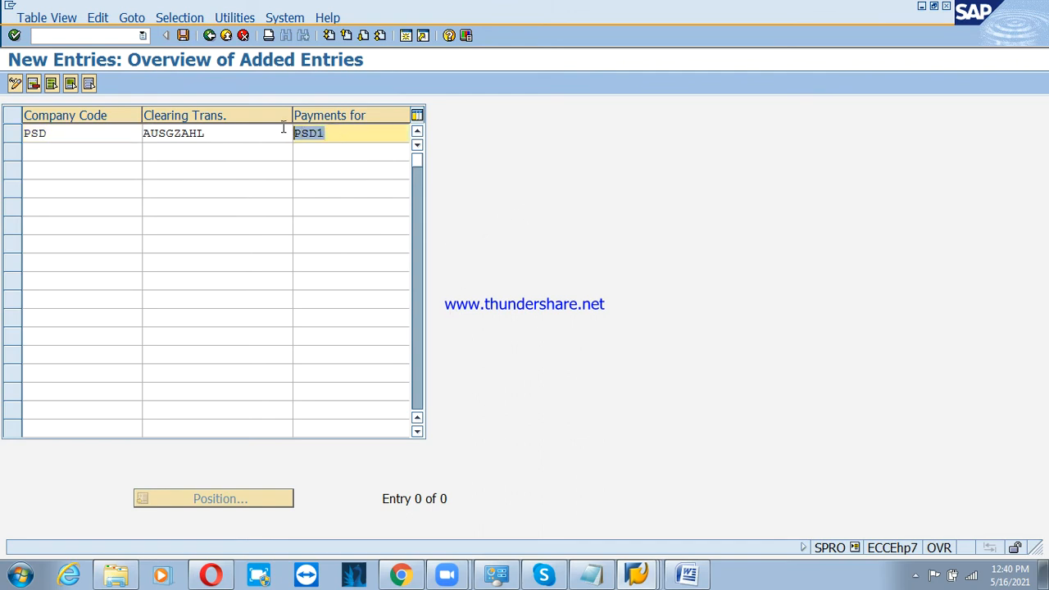
{"action": "double_click", "coordinate": [281, 129]}
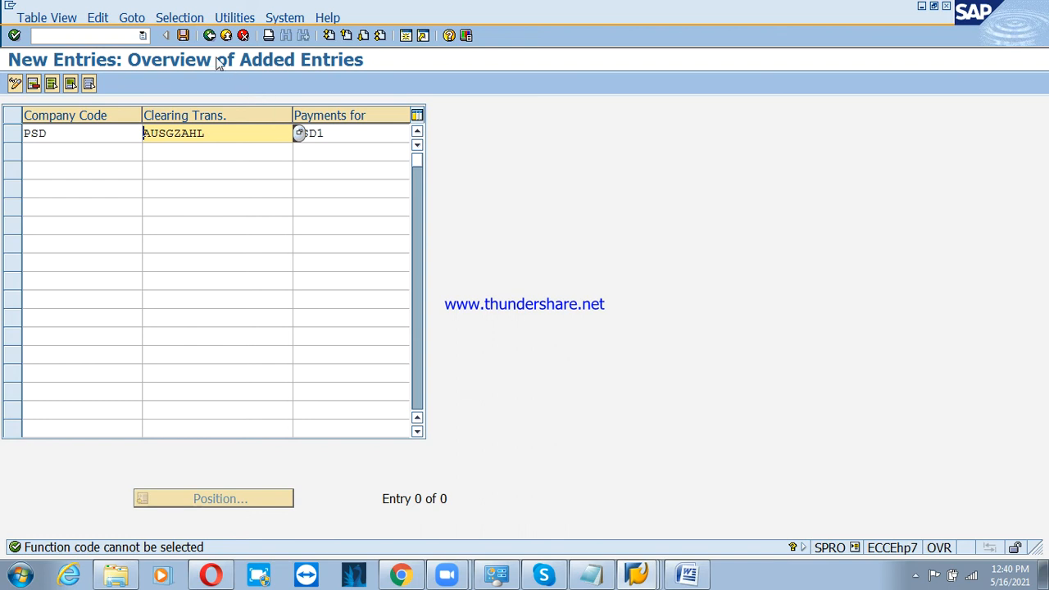
{"action": "left_click", "coordinate": [182, 35]}
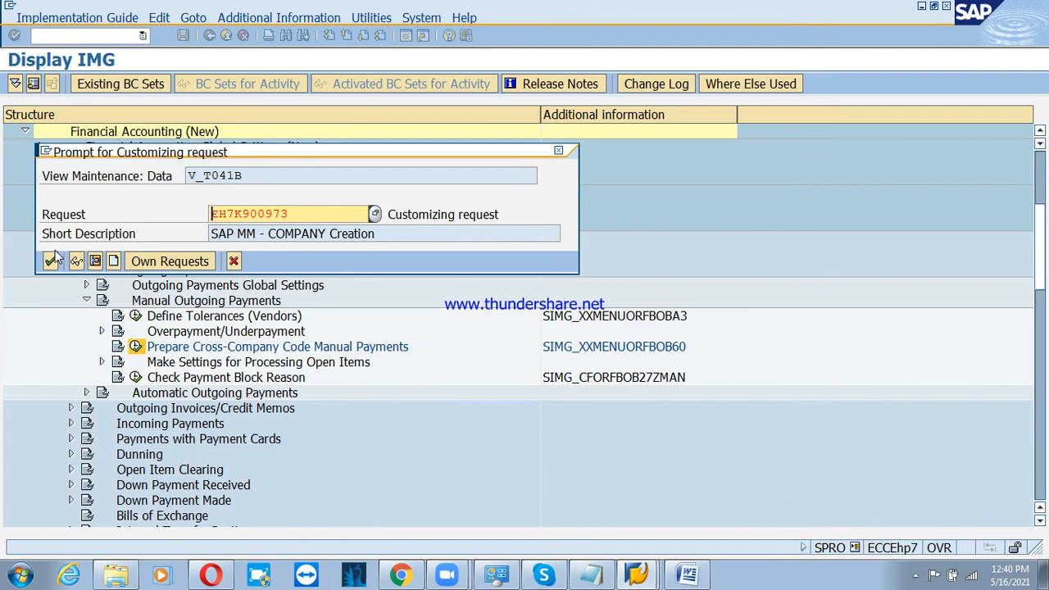
{"action": "left_click", "coordinate": [50, 261]}
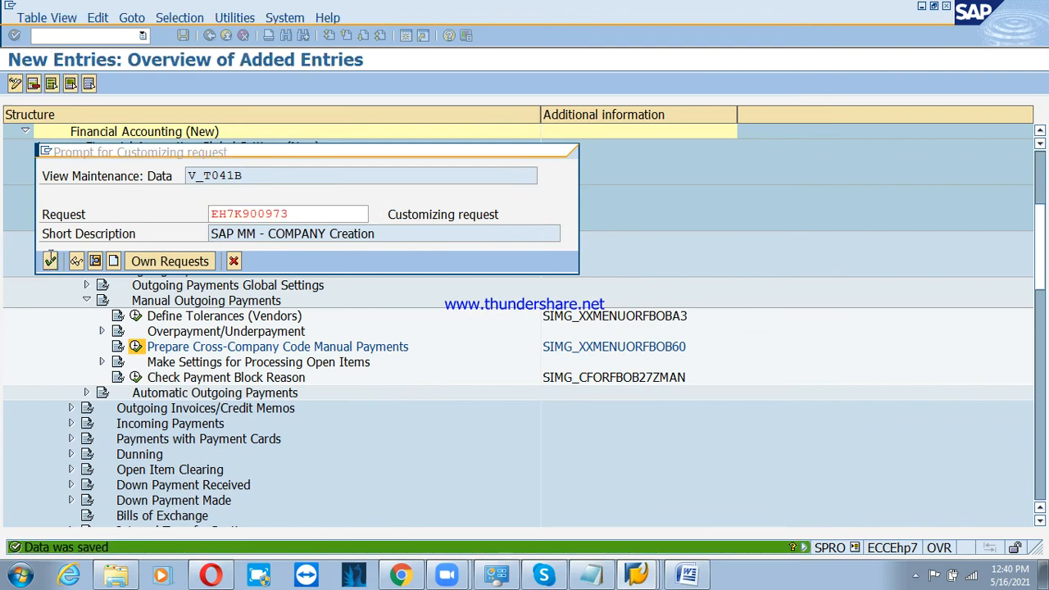
Step: Switch to Zoom, start the personal meeting with computer audio, and share the screen
{"action": "left_click", "coordinate": [695, 563]}
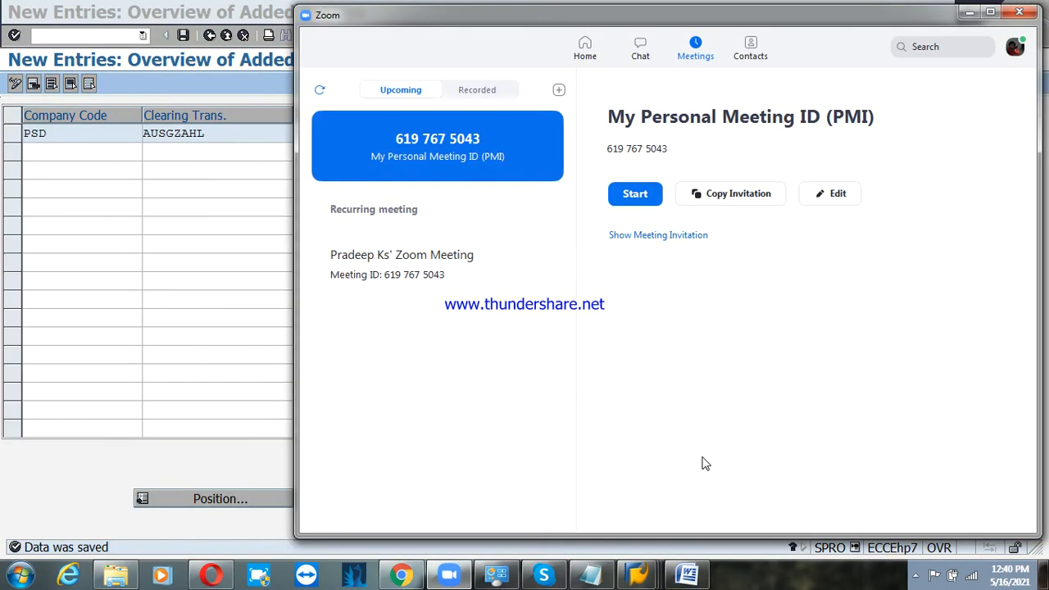
{"action": "left_click", "coordinate": [637, 200]}
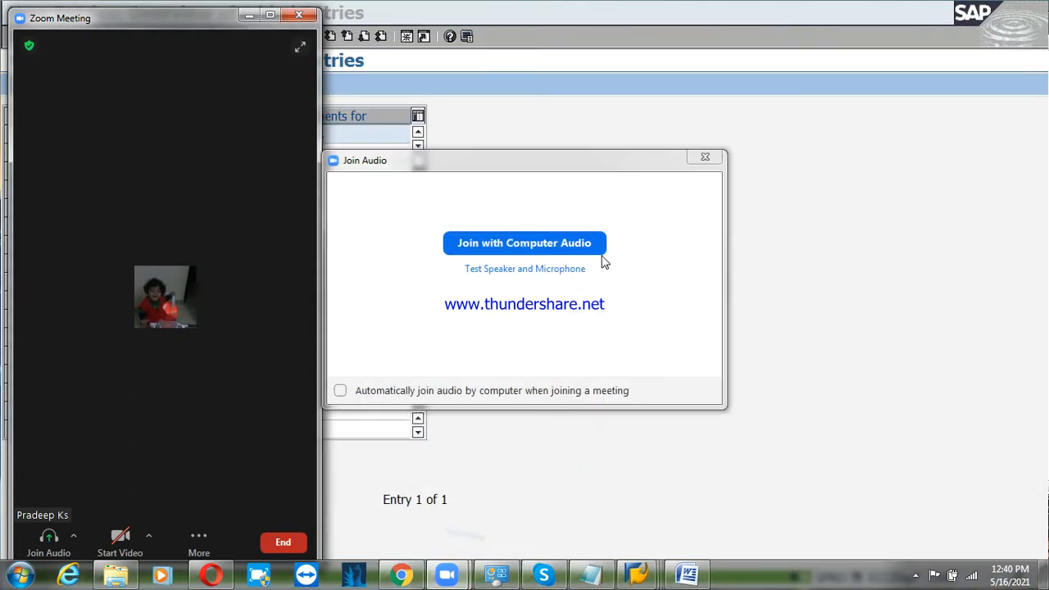
{"action": "left_click", "coordinate": [525, 243]}
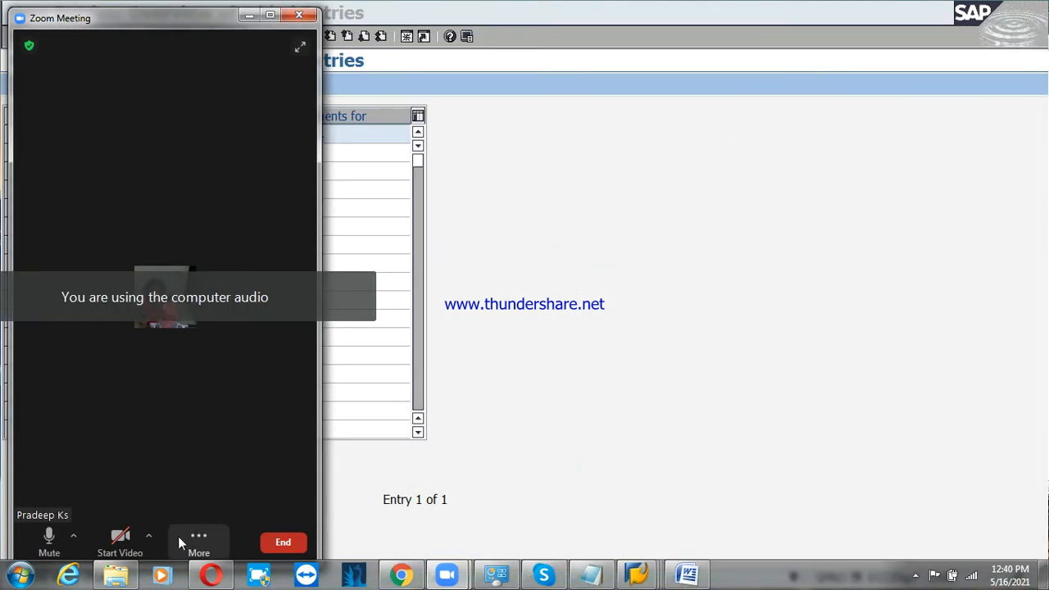
{"action": "left_click", "coordinate": [269, 15]}
{"action": "left_click", "coordinate": [610, 532]}
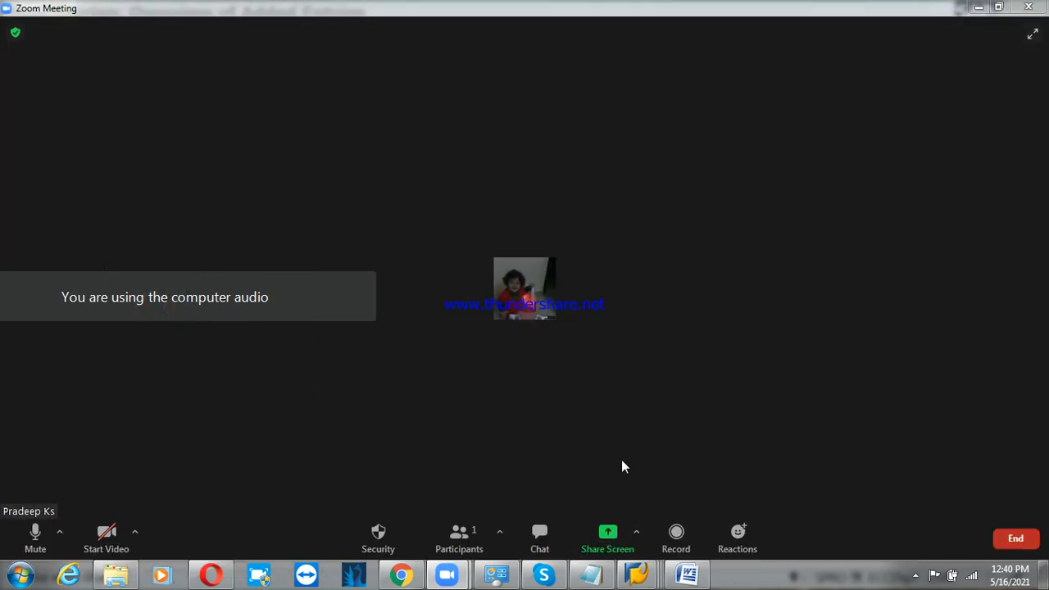
{"action": "left_click", "coordinate": [842, 495]}
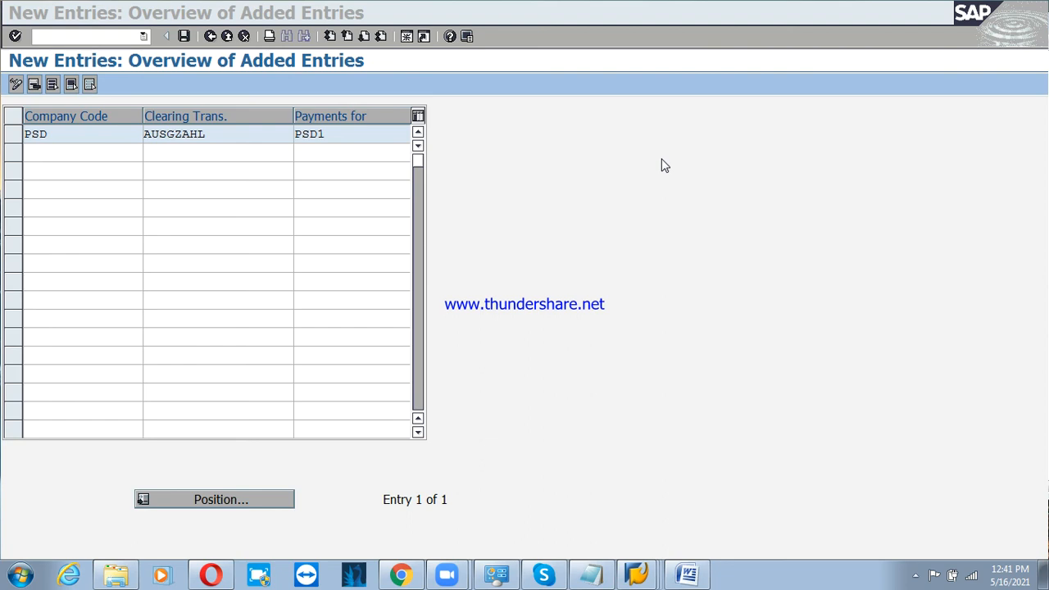
Step: Save the manual payment allocation again in SAP and return to the implementation guide
{"action": "left_click", "coordinate": [271, 153]}
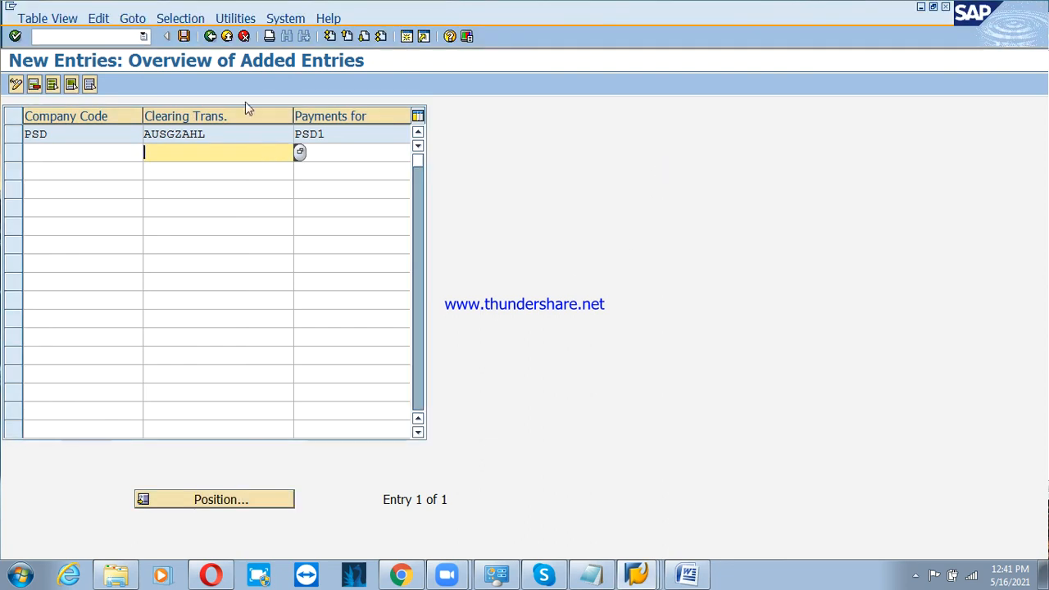
{"action": "left_click", "coordinate": [185, 36]}
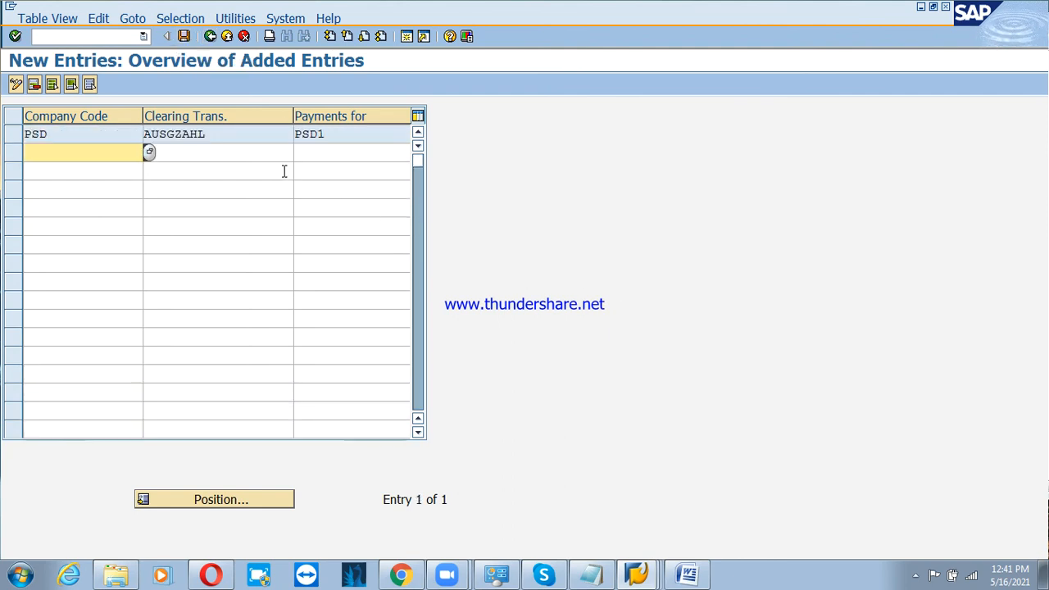
{"action": "left_click", "coordinate": [210, 36]}
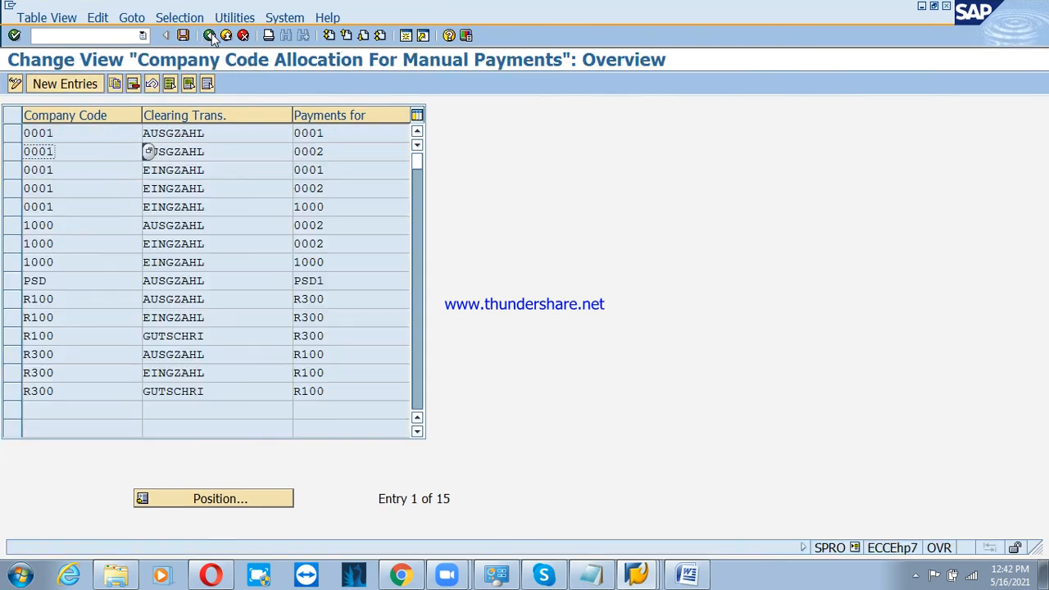
{"action": "left_click", "coordinate": [210, 36]}
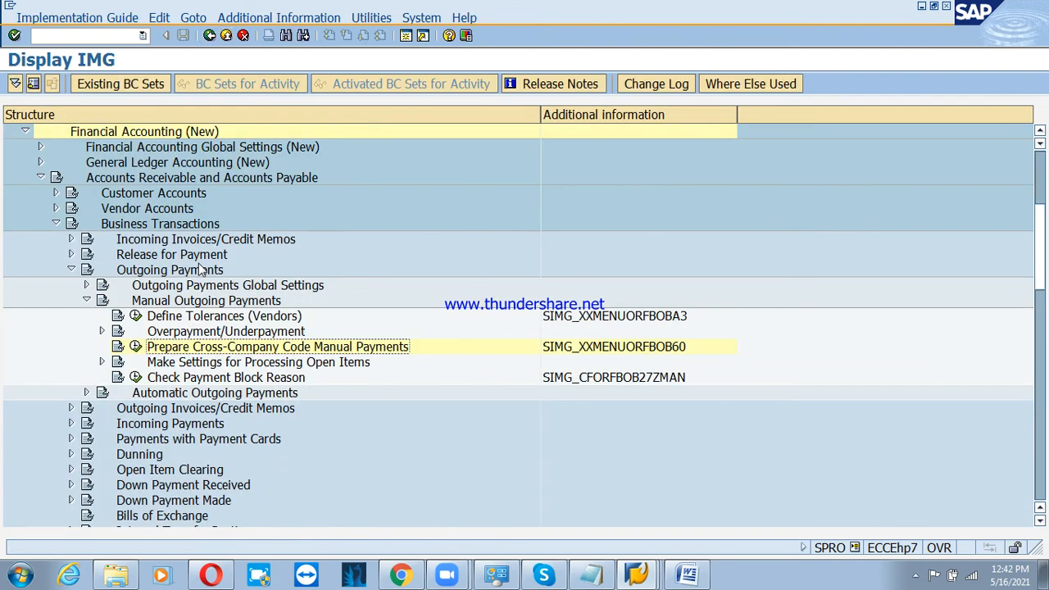
Step: Collapse Manual Outgoing Payments and expand Automatic Outgoing Payments down to the Payment Method/Bank Selection for Payment Program activities
{"action": "left_click", "coordinate": [86, 300]}
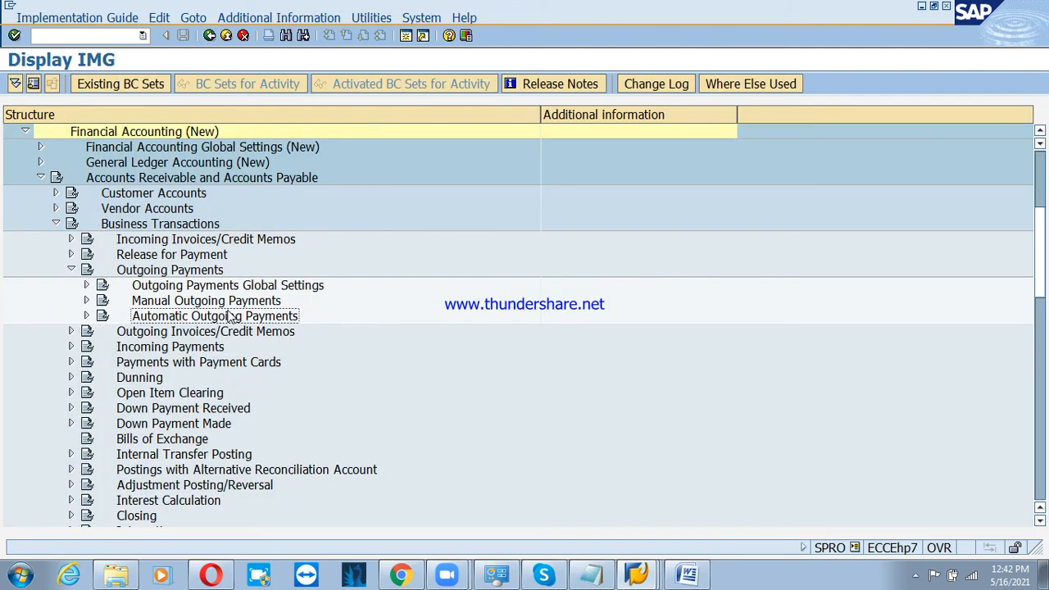
{"action": "left_click", "coordinate": [86, 316]}
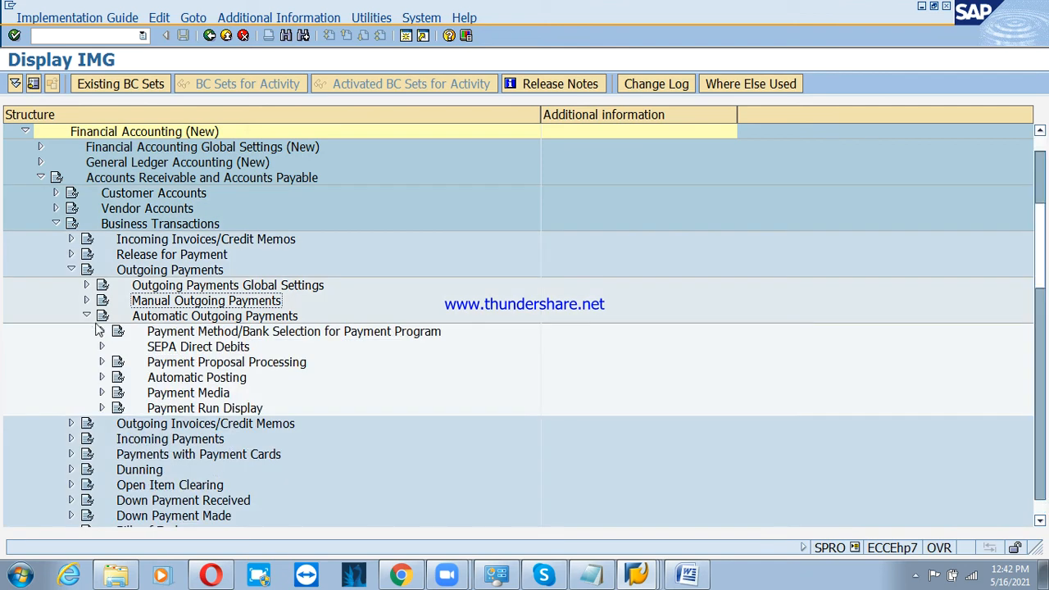
{"action": "left_click", "coordinate": [233, 333]}
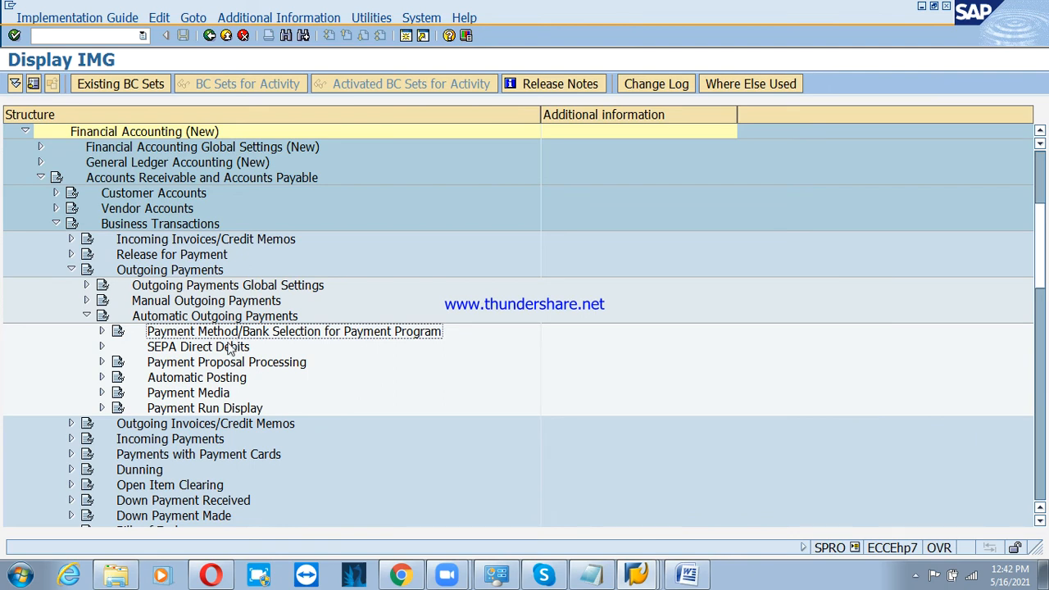
{"action": "left_click", "coordinate": [102, 332]}
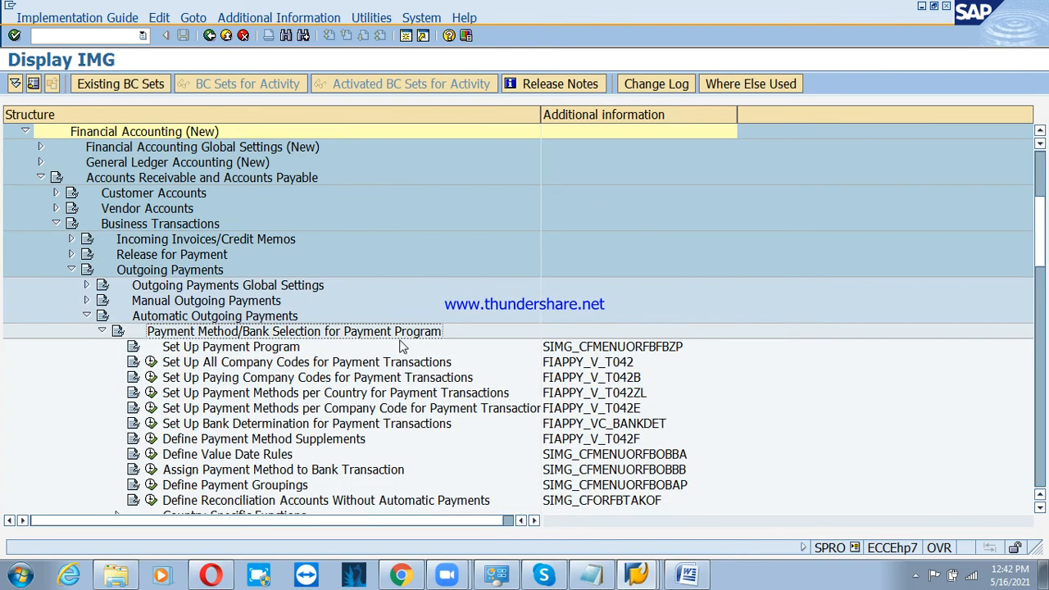
Step: Open Set Up All Company Codes for Payment Transactions and narrow the Company Code column of the overview
{"action": "left_click", "coordinate": [179, 365]}
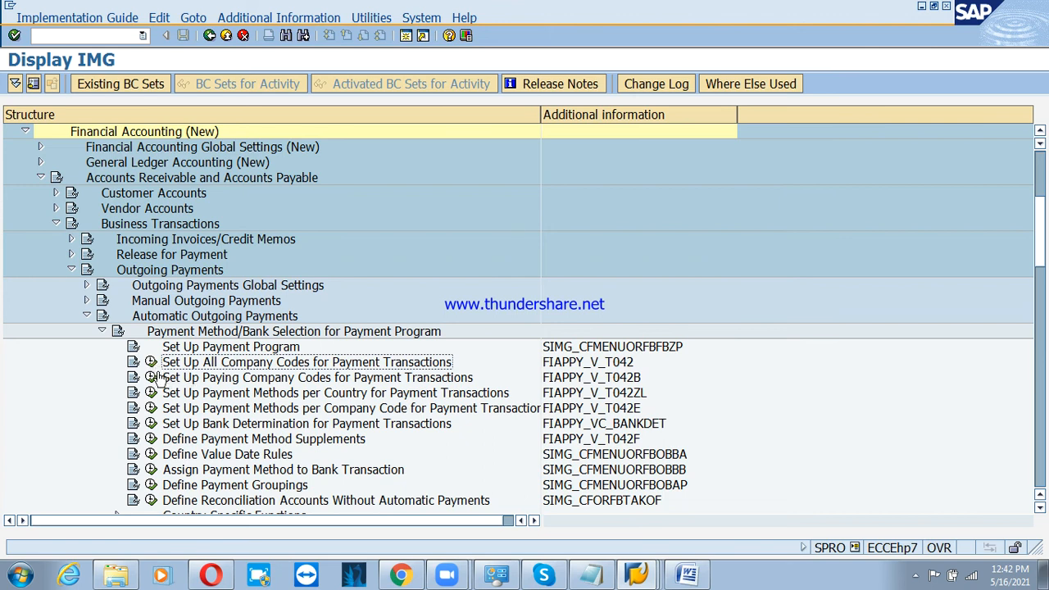
{"action": "left_click", "coordinate": [151, 362]}
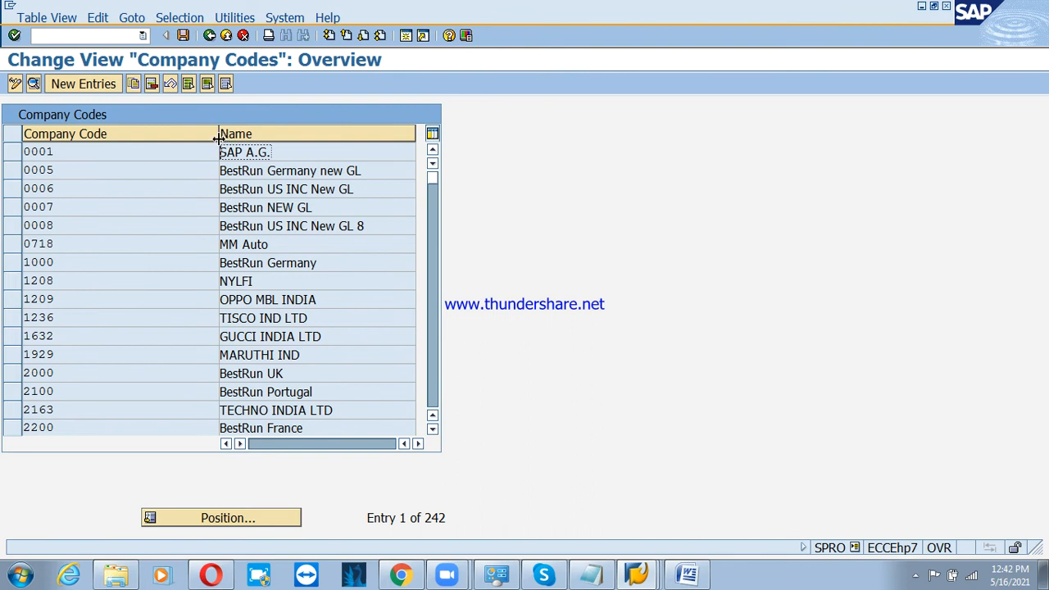
{"action": "left_click_drag", "start_coordinate": [219, 133], "coordinate": [157, 133]}
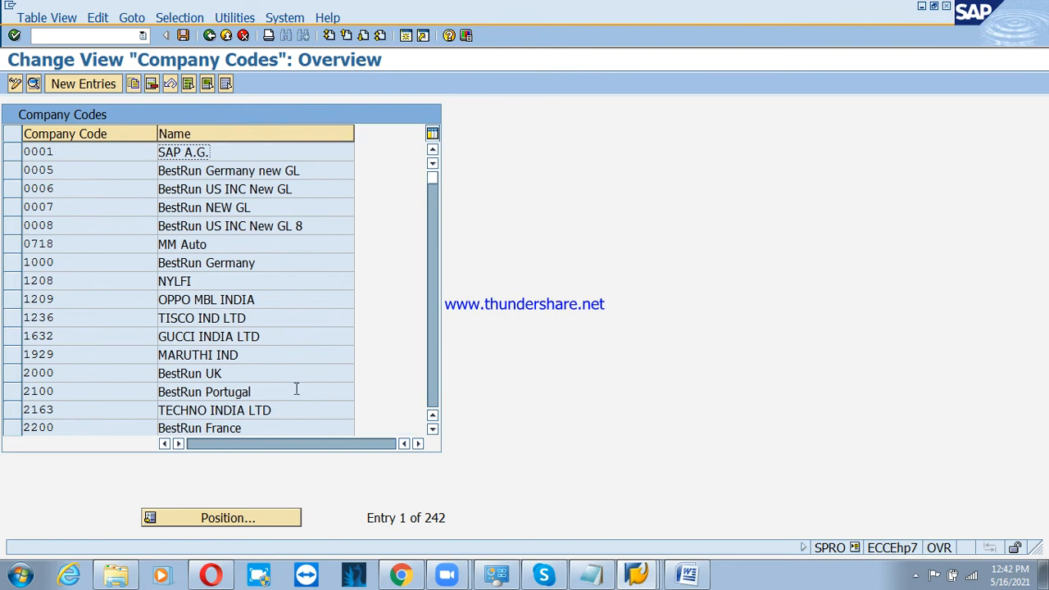
Step: Locate company code PSD in the overview, open its details and set the sending company code to PSD1
{"action": "left_click", "coordinate": [251, 516]}
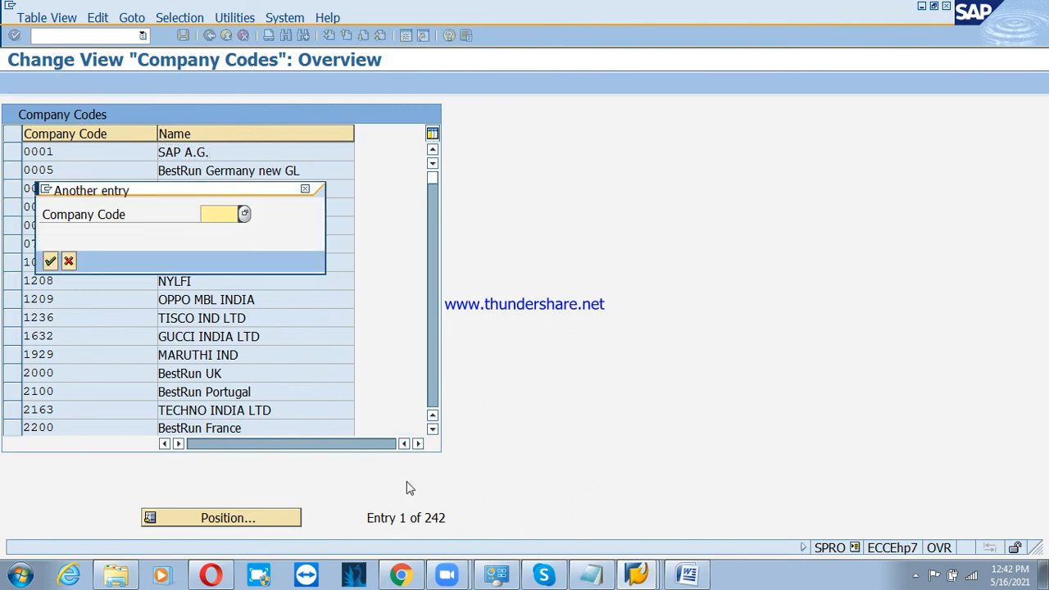
{"action": "type", "text": "psd"}
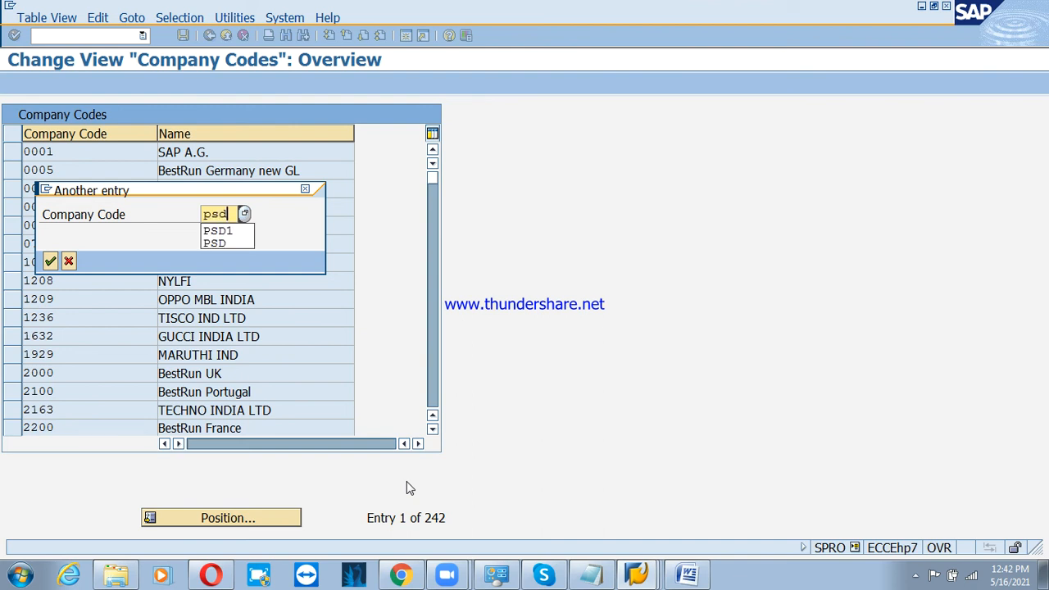
{"action": "key", "text": "Return"}
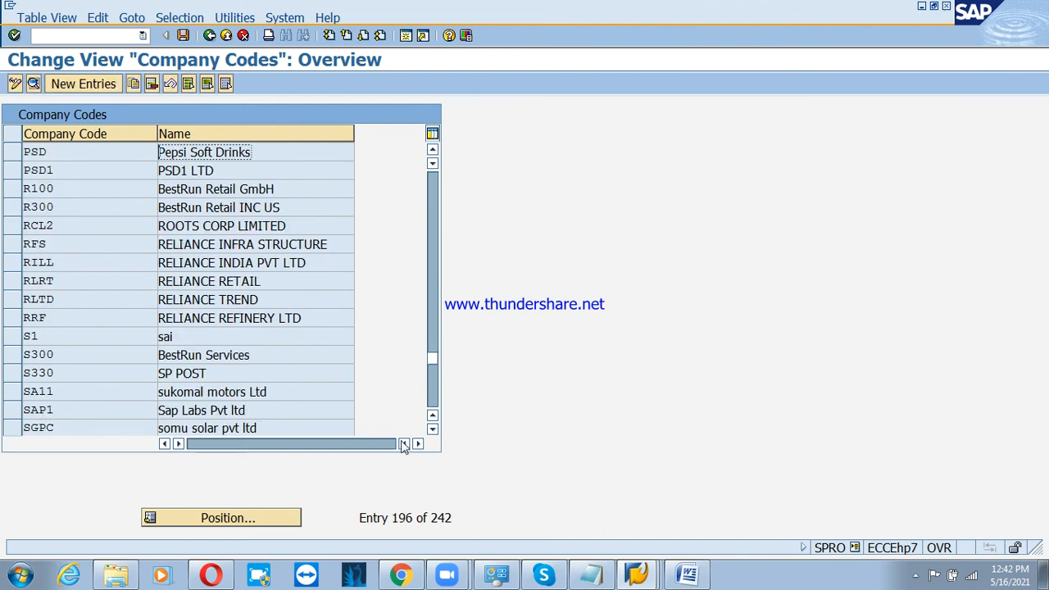
{"action": "double_click", "coordinate": [68, 152]}
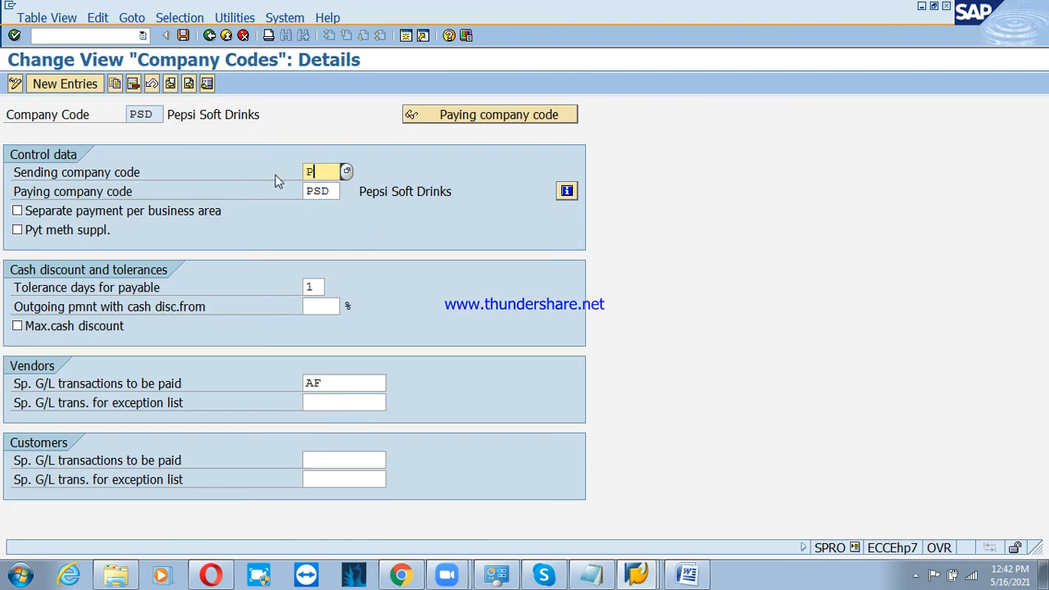
{"action": "key", "text": "Return"}
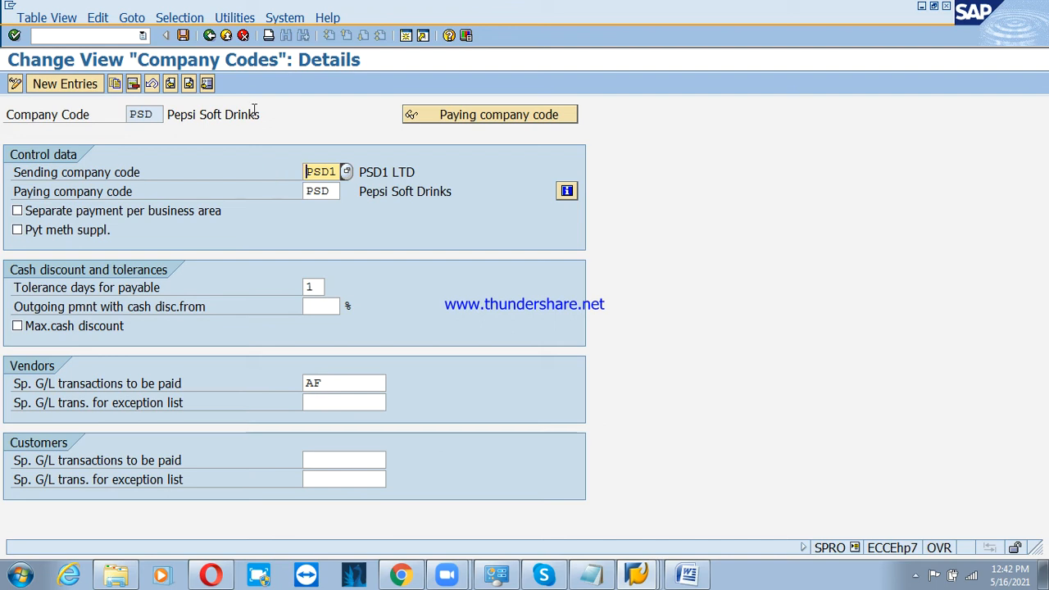
Step: Save the PSD company code settings under the proposed customizing request and return to the implementation guide
{"action": "left_click", "coordinate": [183, 36]}
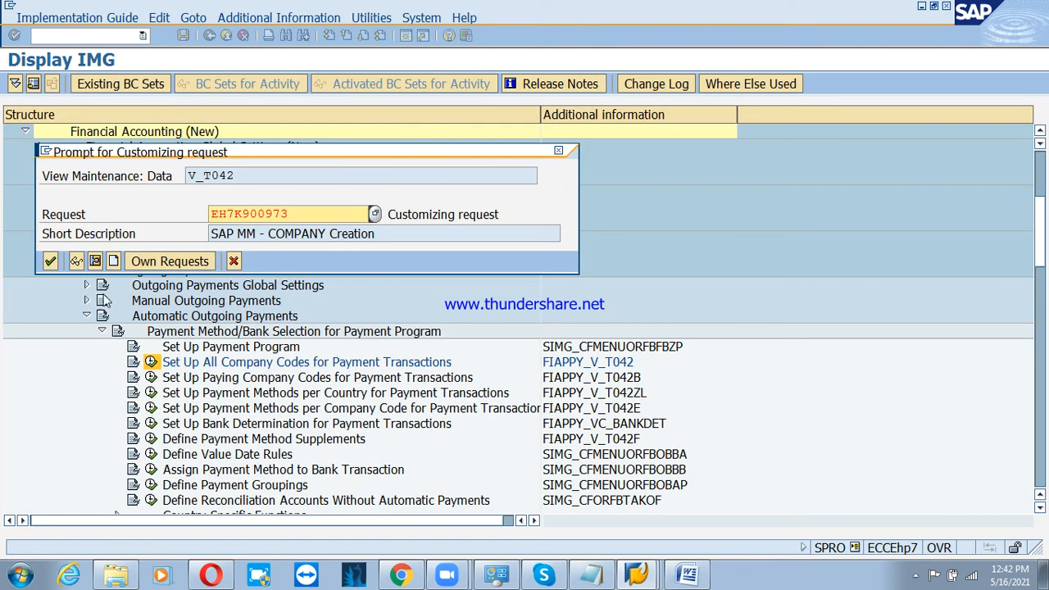
{"action": "left_click", "coordinate": [50, 261]}
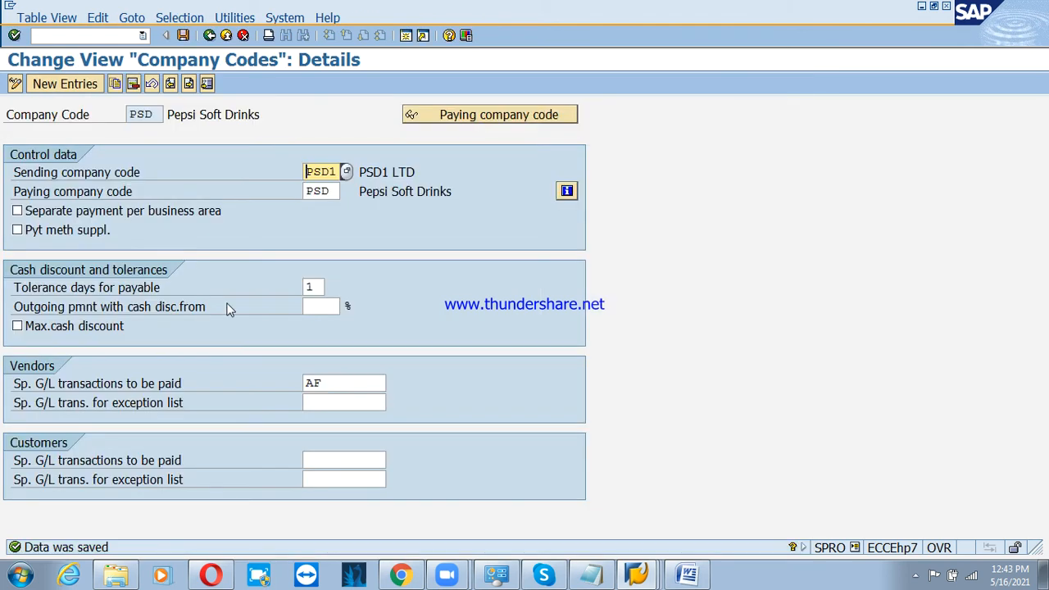
{"action": "left_click", "coordinate": [210, 36]}
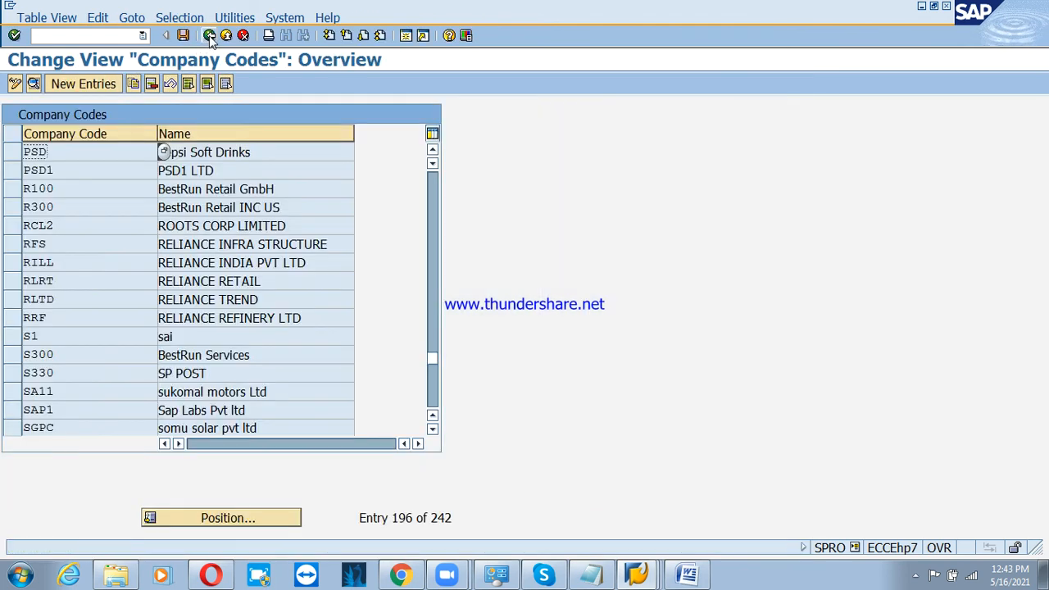
{"action": "left_click", "coordinate": [210, 36]}
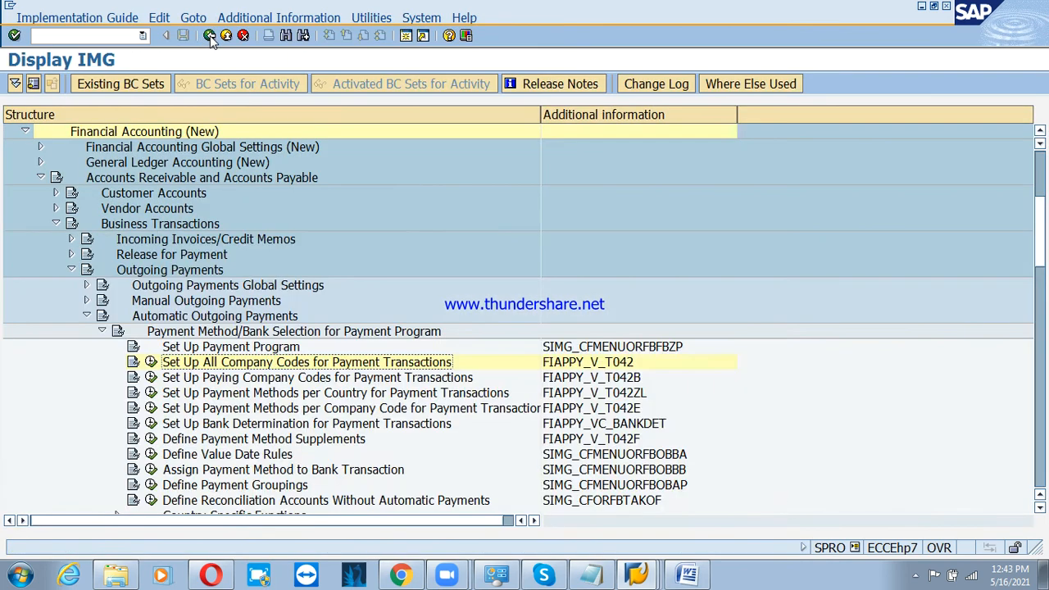
Step: Collapse the Payment Method/Bank Selection, Automatic Outgoing Payments and Outgoing Payments nodes of the implementation guide
{"action": "left_click", "coordinate": [99, 333]}
{"action": "left_click", "coordinate": [86, 315]}
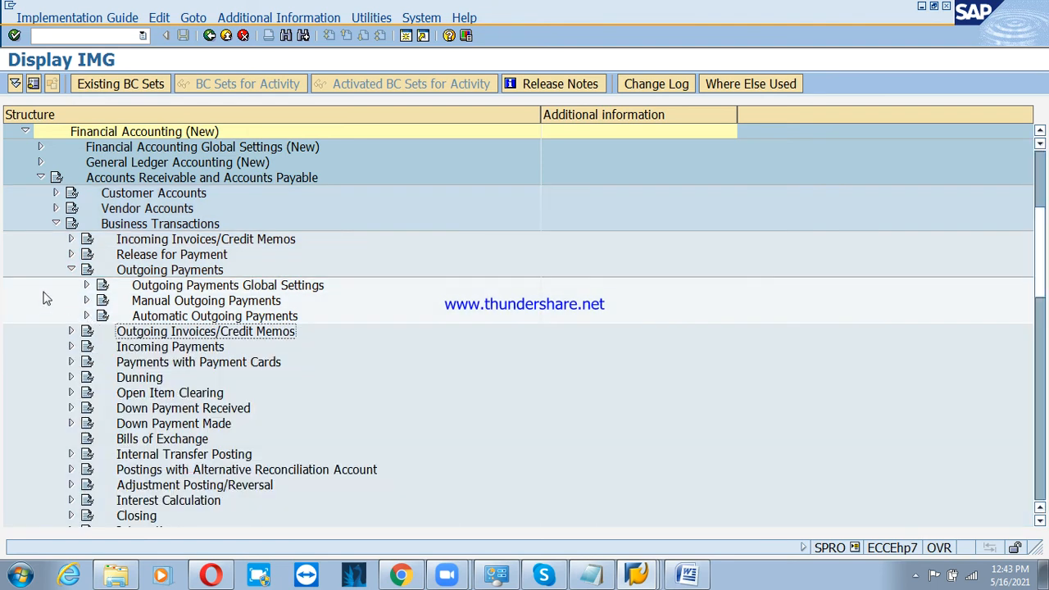
{"action": "left_click", "coordinate": [70, 270]}
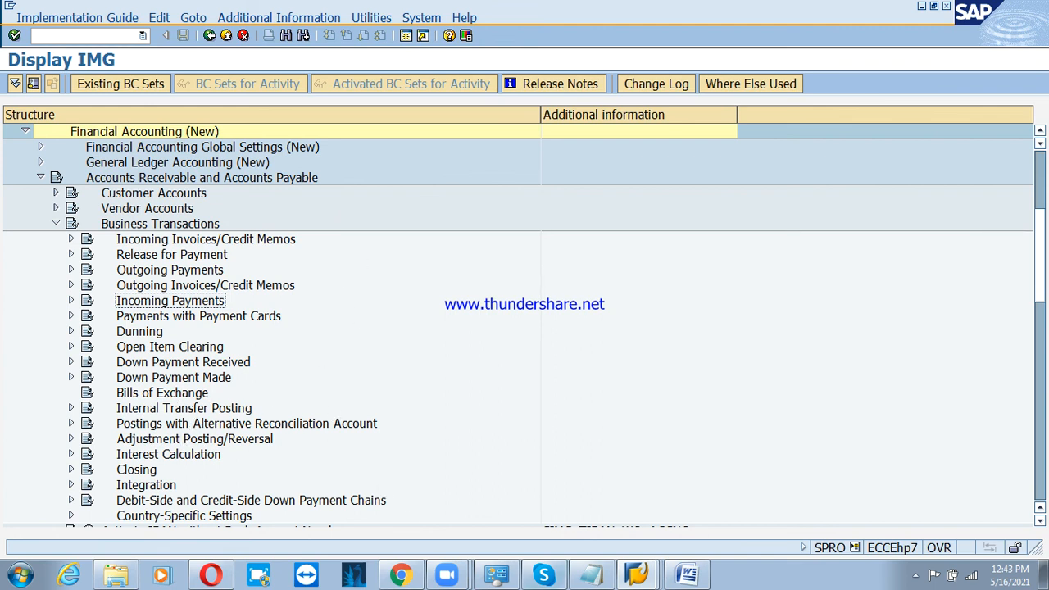
Step: Switch to the SAP Easy Access session, collapse Banks, and open FB60 - Invoice from the Accounts Payable document entry folder
{"action": "left_click", "coordinate": [637, 578]}
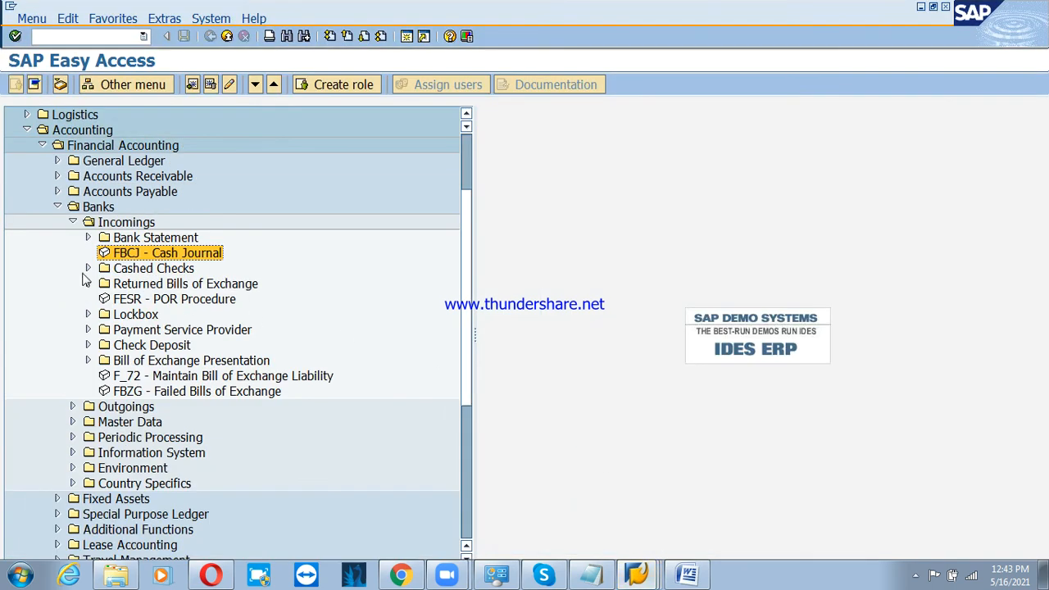
{"action": "left_click", "coordinate": [57, 206]}
{"action": "left_click", "coordinate": [100, 178]}
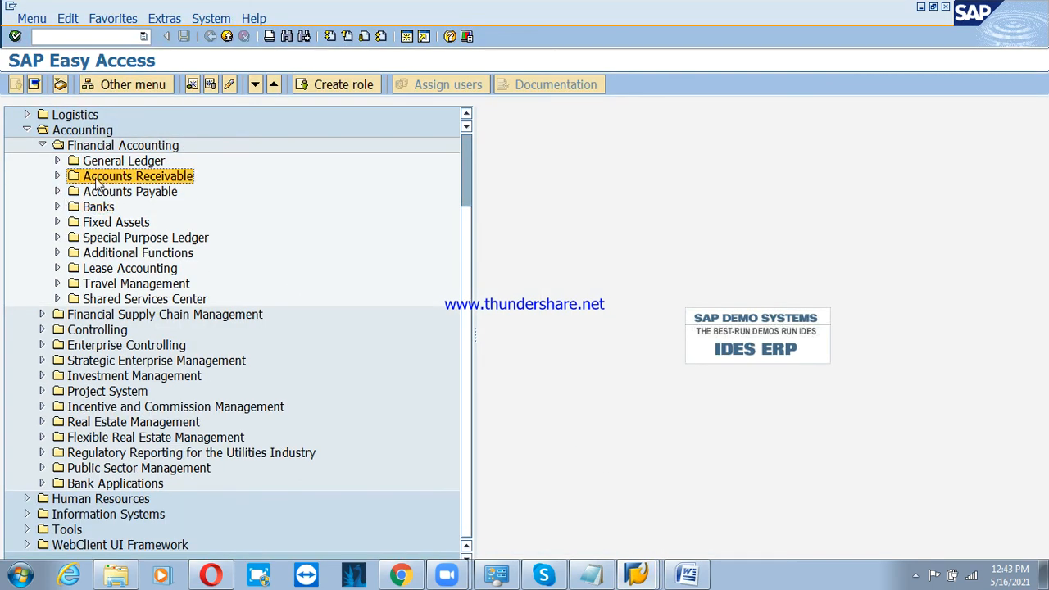
{"action": "left_click", "coordinate": [58, 191]}
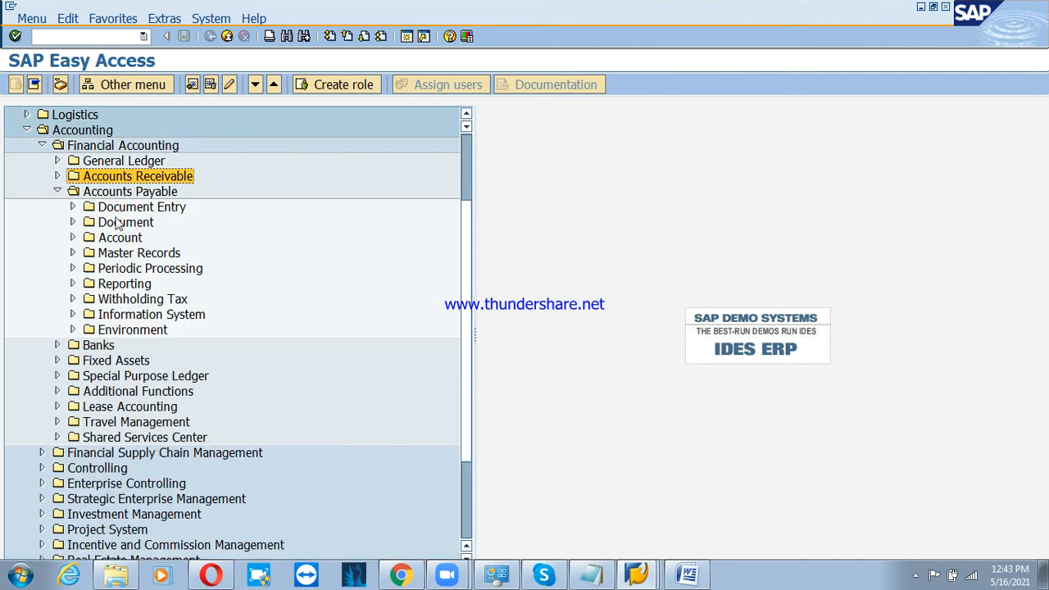
{"action": "left_click", "coordinate": [98, 210]}
{"action": "left_click", "coordinate": [72, 208]}
{"action": "left_click", "coordinate": [161, 226]}
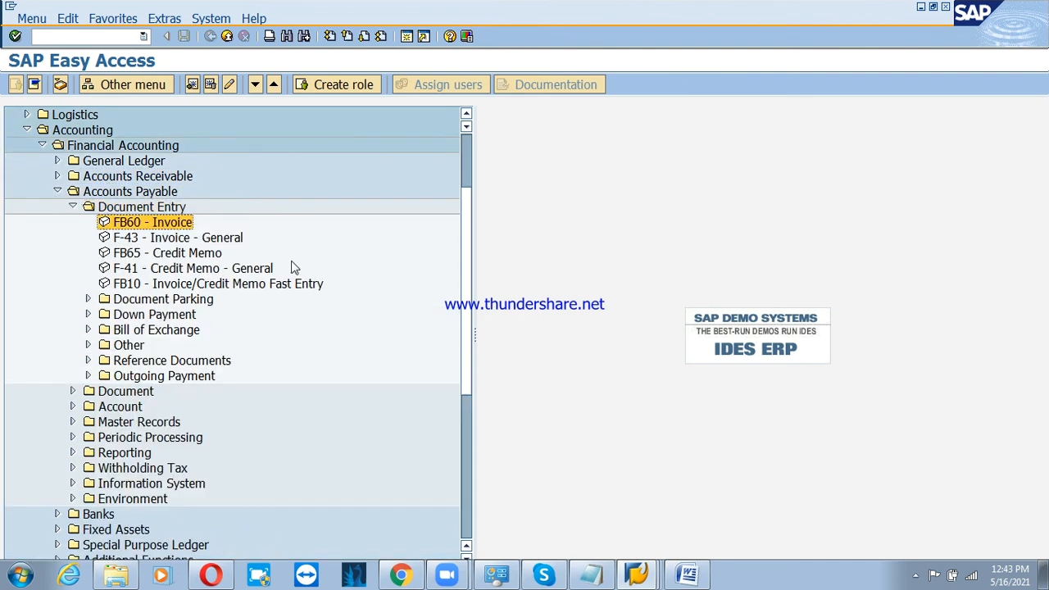
{"action": "double_click", "coordinate": [156, 228]}
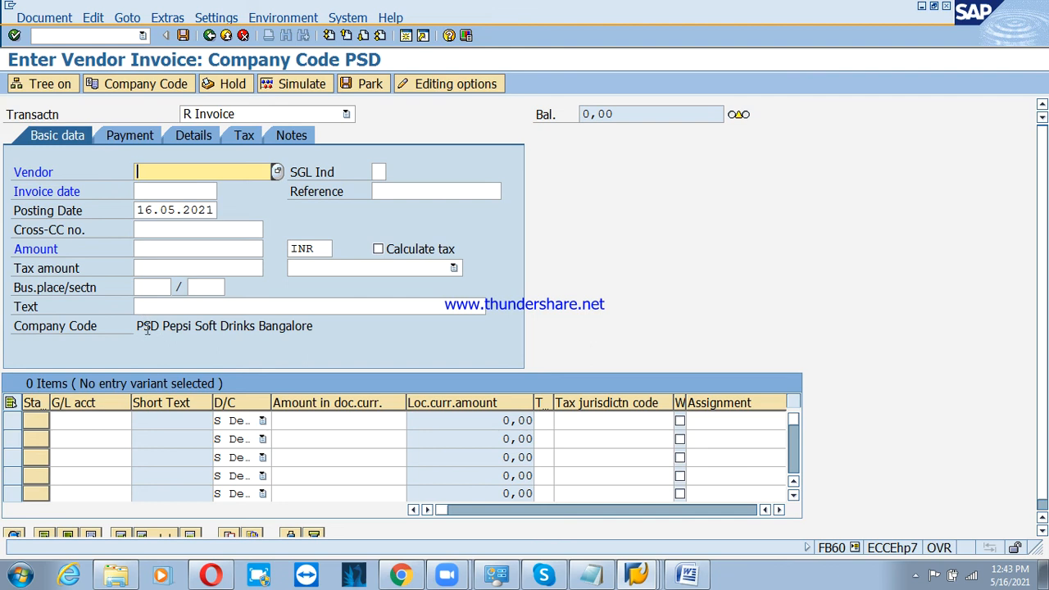
Step: Search the vendors of company code PSD and choose JSW LTD as the invoice vendor
{"action": "left_click", "coordinate": [277, 173]}
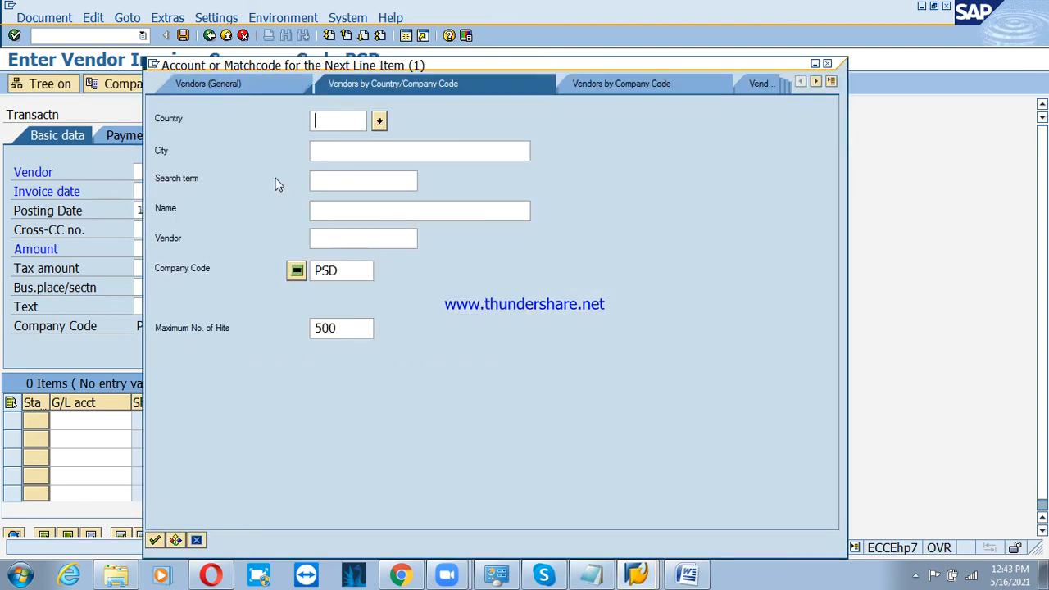
{"action": "key", "text": "Return"}
{"action": "key", "text": "Down"}
{"action": "key", "text": "Down"}
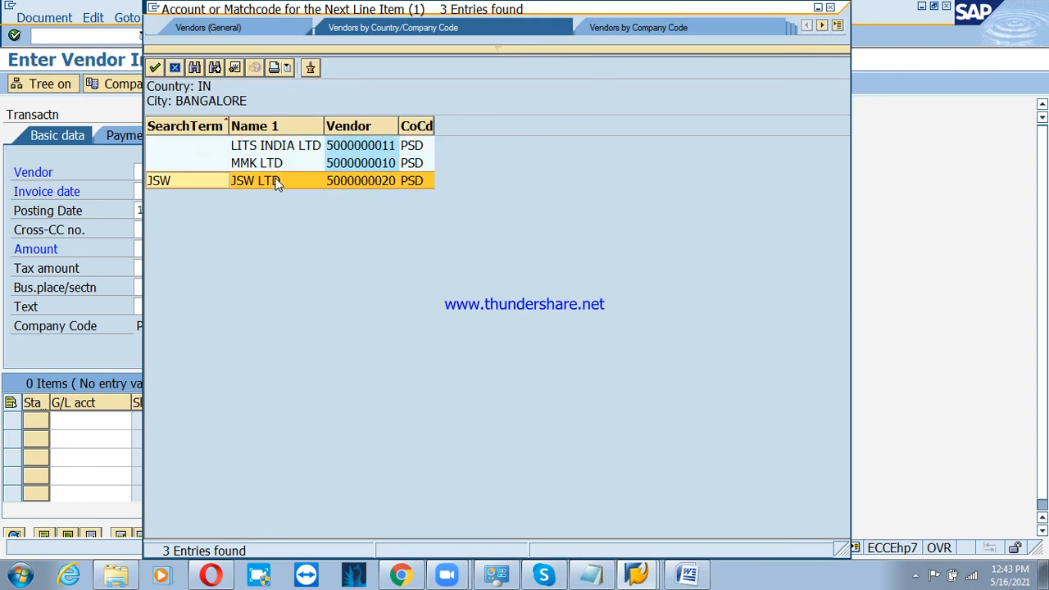
{"action": "key", "text": "Return"}
{"action": "key", "text": "Tab"}
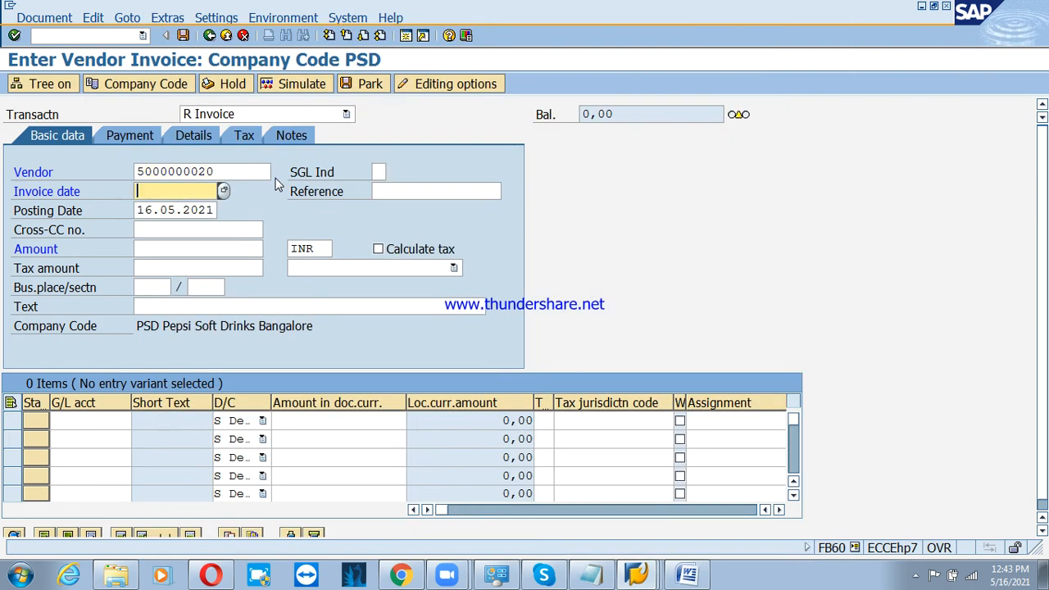
Step: Set the invoice date to 16.05.2021 and the invoice amount to 50000 INR
{"action": "type", "text": "16.05.2021"}
{"action": "key", "text": "Tab"}
{"action": "key", "text": "Tab"}
{"action": "key", "text": "Tab"}
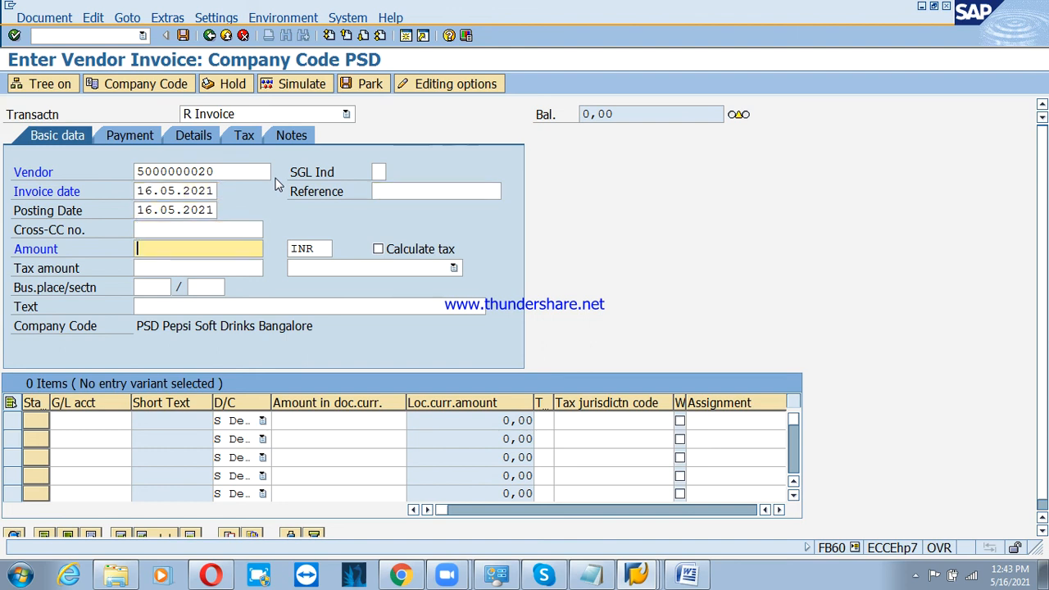
{"action": "type", "text": "50000"}
Step: Enter the invoice text "Rent Paid on behalf co cd-PSD1"
{"action": "key", "text": "Tab"}
{"action": "key", "text": "Tab"}
{"action": "key", "text": "Tab"}
{"action": "key", "text": "Tab"}
{"action": "key", "text": "Tab"}
{"action": "key", "text": "Tab"}
{"action": "key", "text": "Tab"}
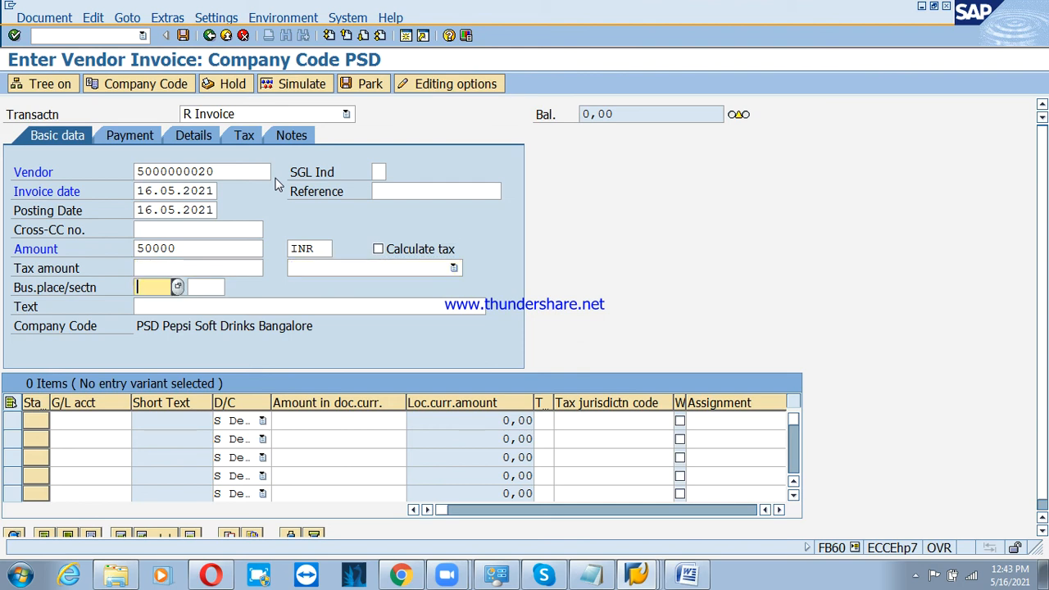
{"action": "type", "text": "Re"}
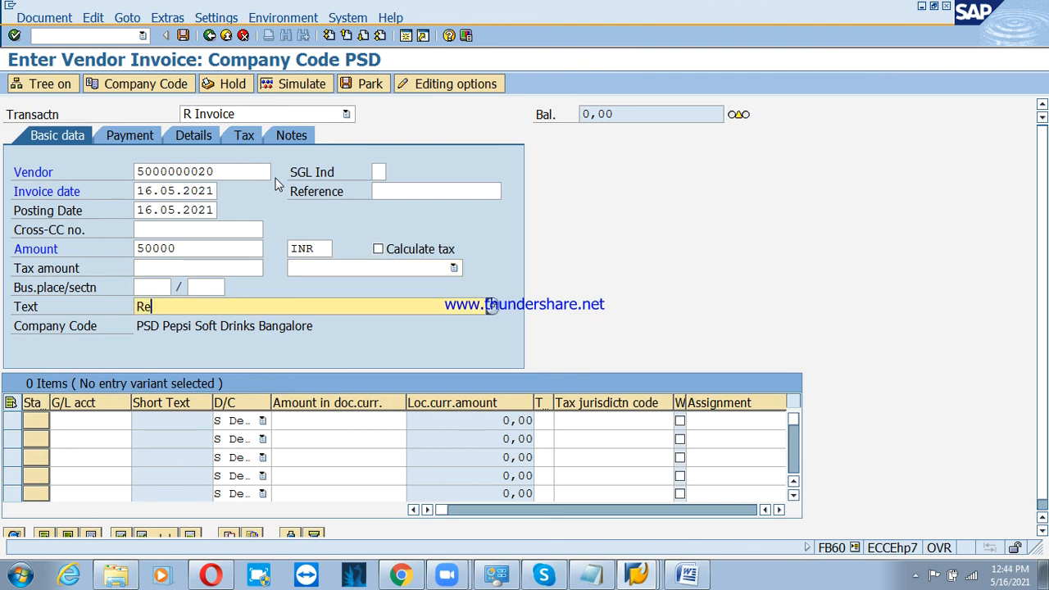
{"action": "type", "text": "nt Paid on "}
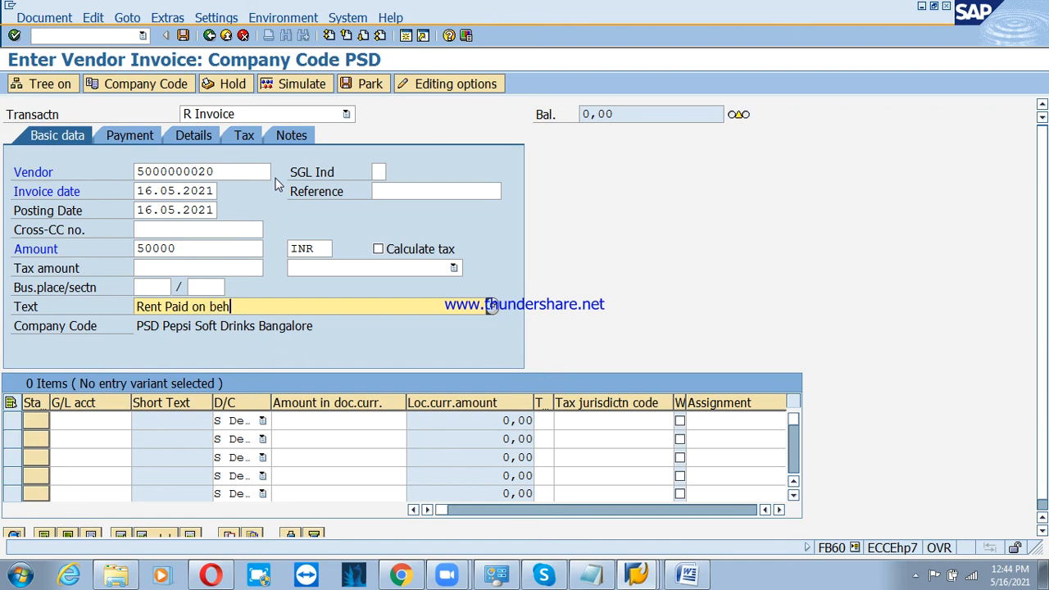
{"action": "type", "text": "behalf co cd-"}
{"action": "type", "text": "PSD1 fr"}
Step: Search the G/L accounts beginning with 4006 and assign Rent A/c 400600 to the first line item
{"action": "left_click", "coordinate": [116, 425]}
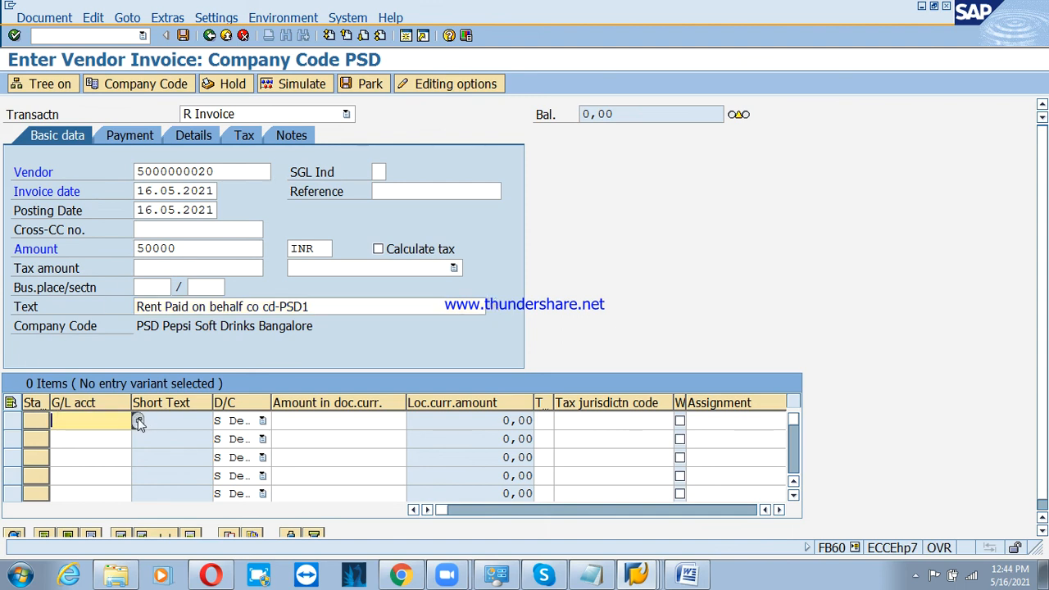
{"action": "left_click", "coordinate": [138, 419]}
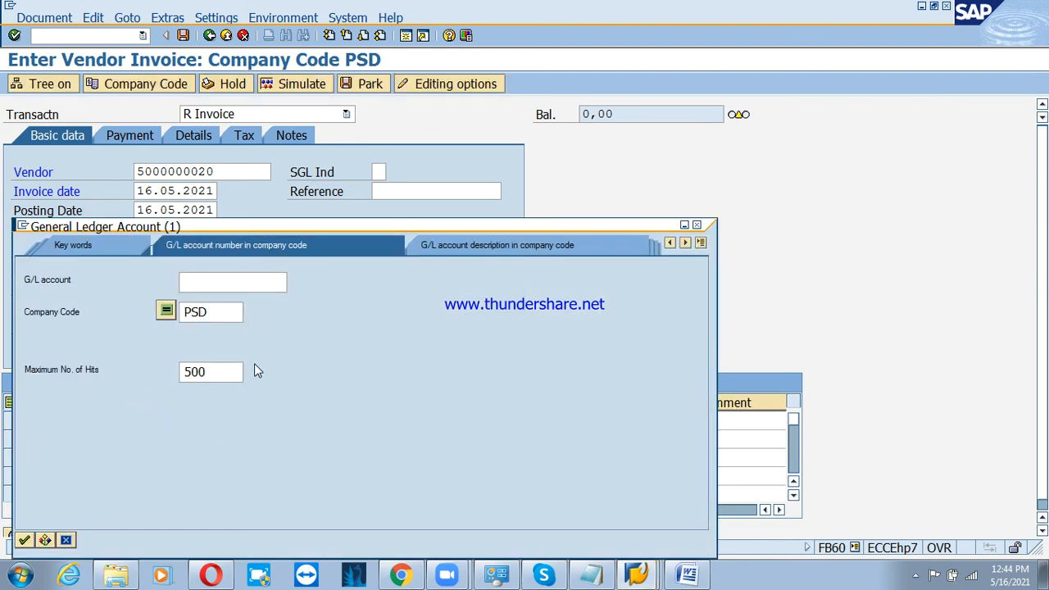
{"action": "type", "text": "4006"}
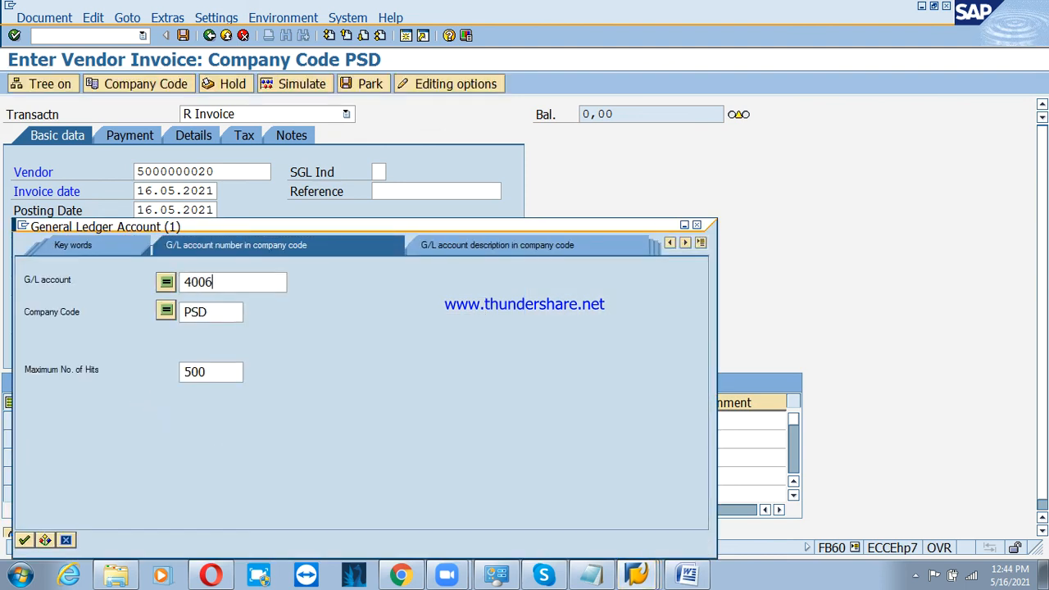
{"action": "type", "text": "-*"}
{"action": "key", "text": "Return"}
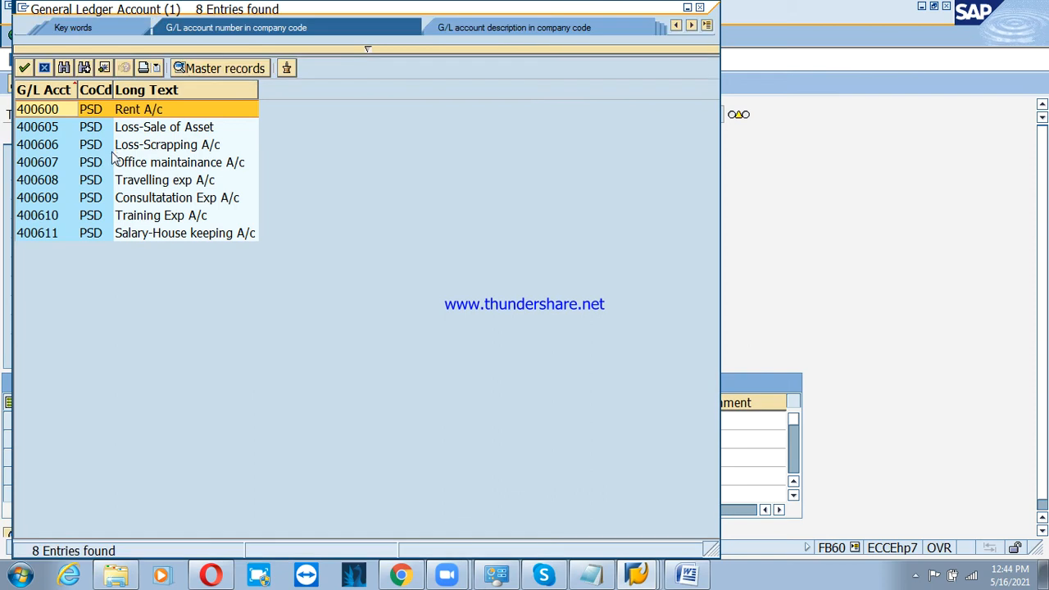
{"action": "double_click", "coordinate": [56, 116]}
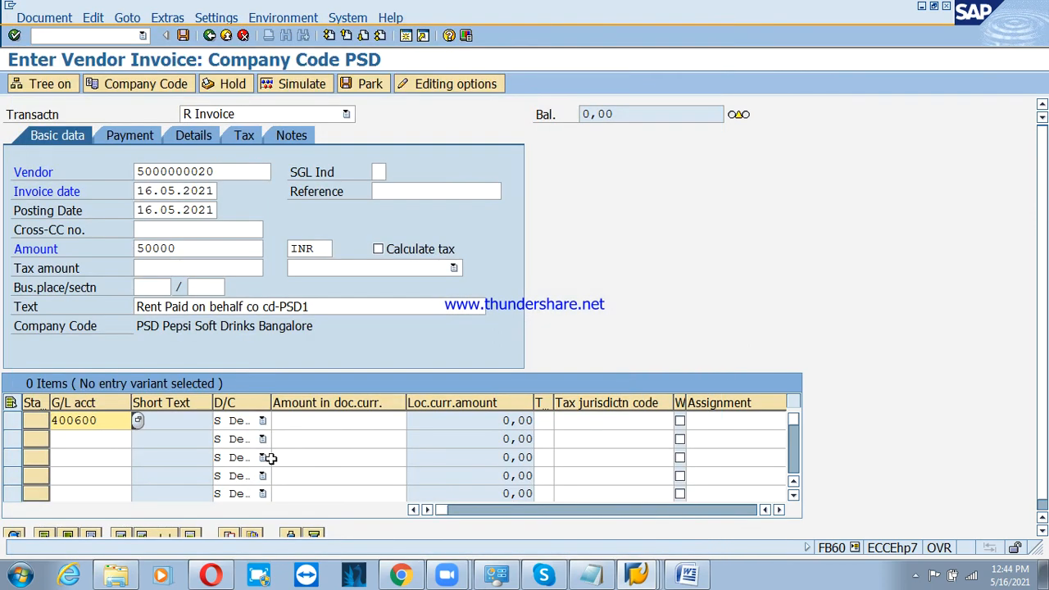
Step: Enter * as the rent line's amount, change that line's company code to PSD1 and validate the entries
{"action": "left_click", "coordinate": [304, 423]}
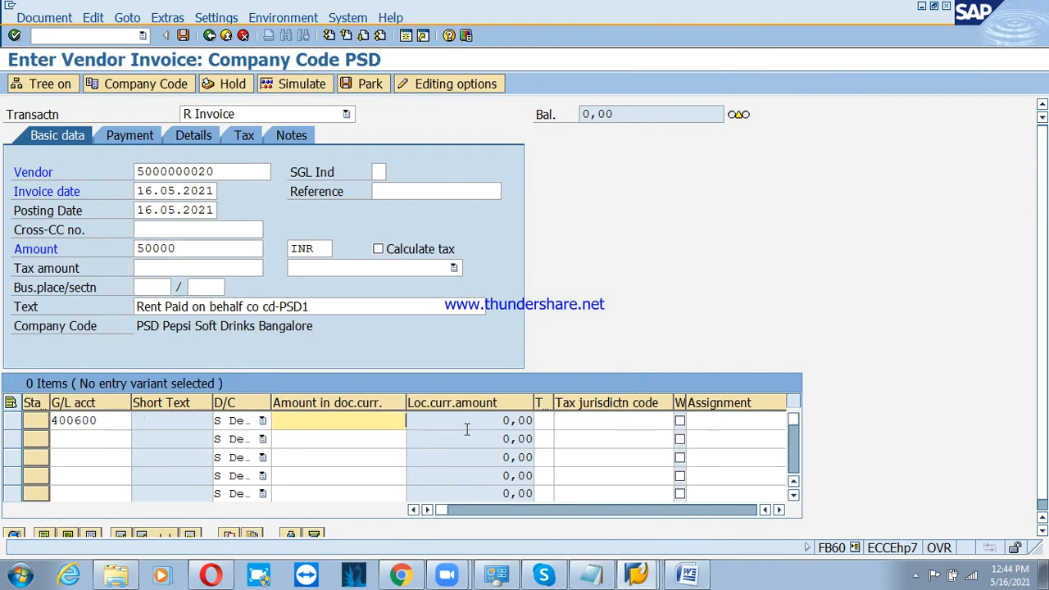
{"action": "left_click", "coordinate": [780, 511]}
{"action": "left_click", "coordinate": [780, 512]}
{"action": "left_click", "coordinate": [780, 511]}
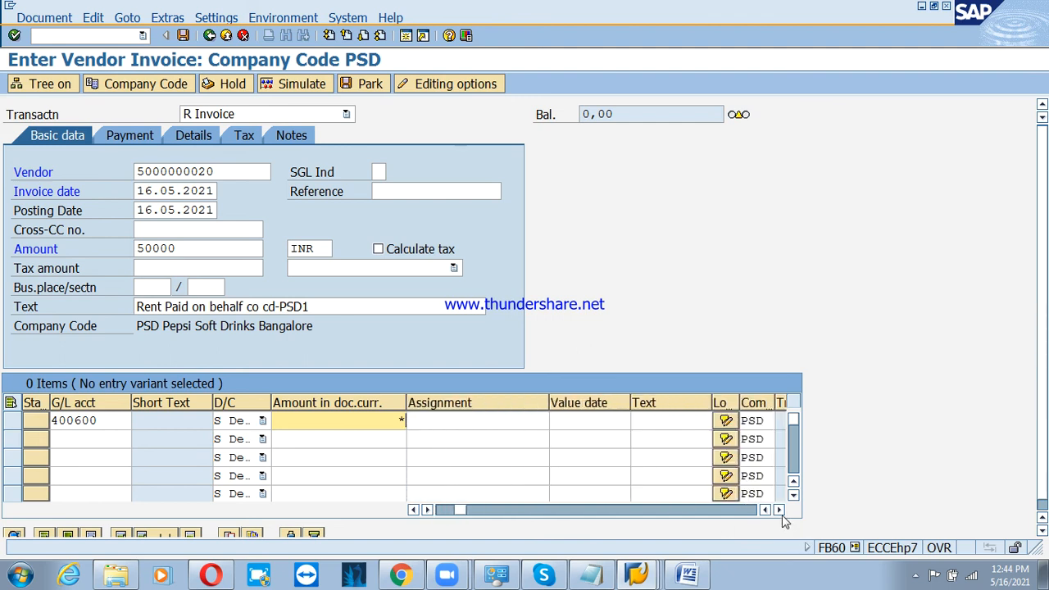
{"action": "left_click", "coordinate": [780, 512]}
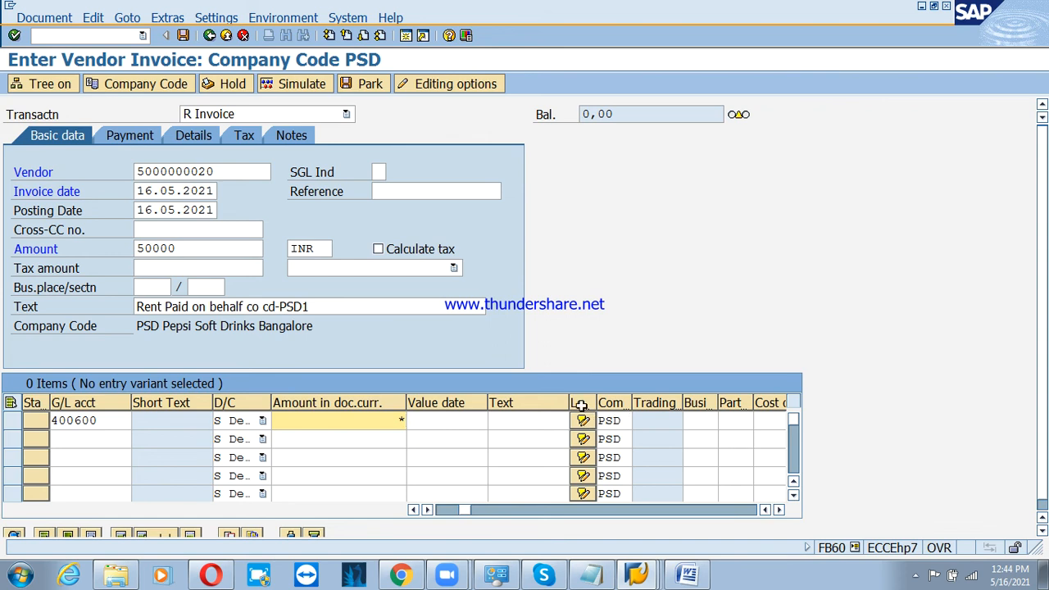
{"action": "left_click", "coordinate": [625, 425]}
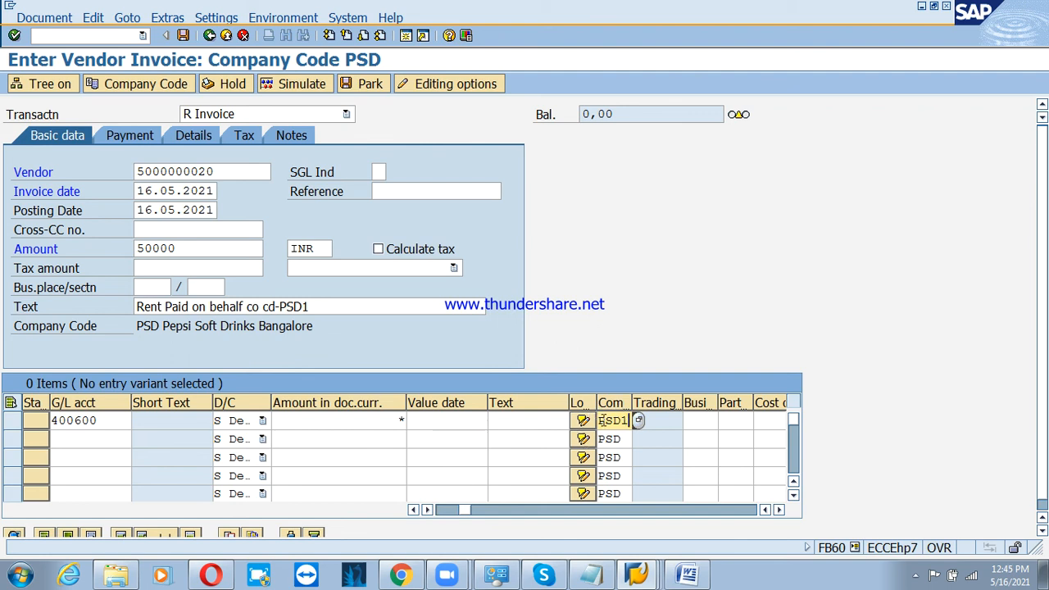
{"action": "key", "text": "Return"}
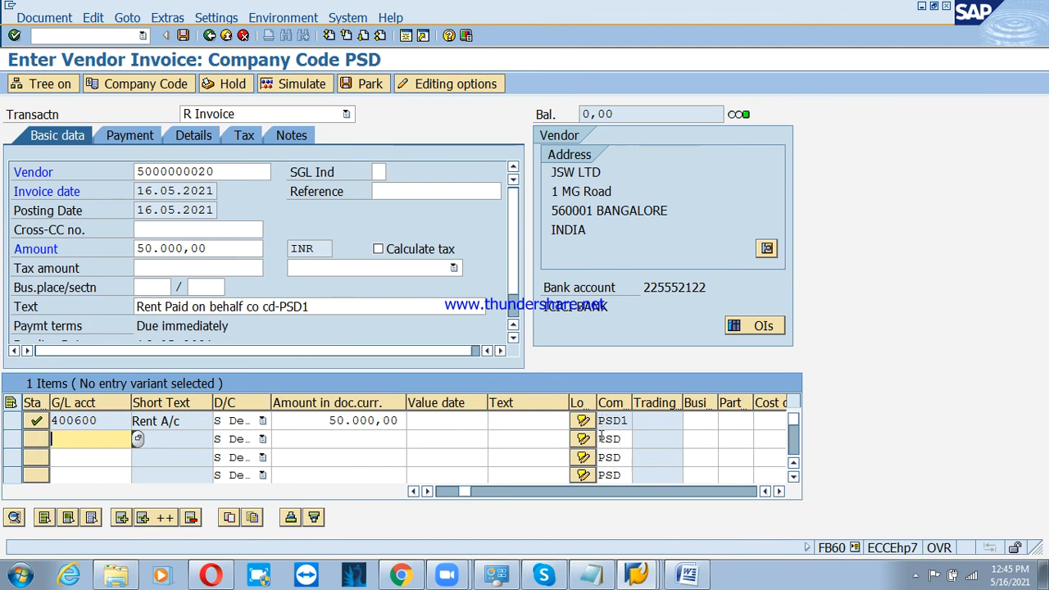
{"action": "left_click", "coordinate": [309, 86]}
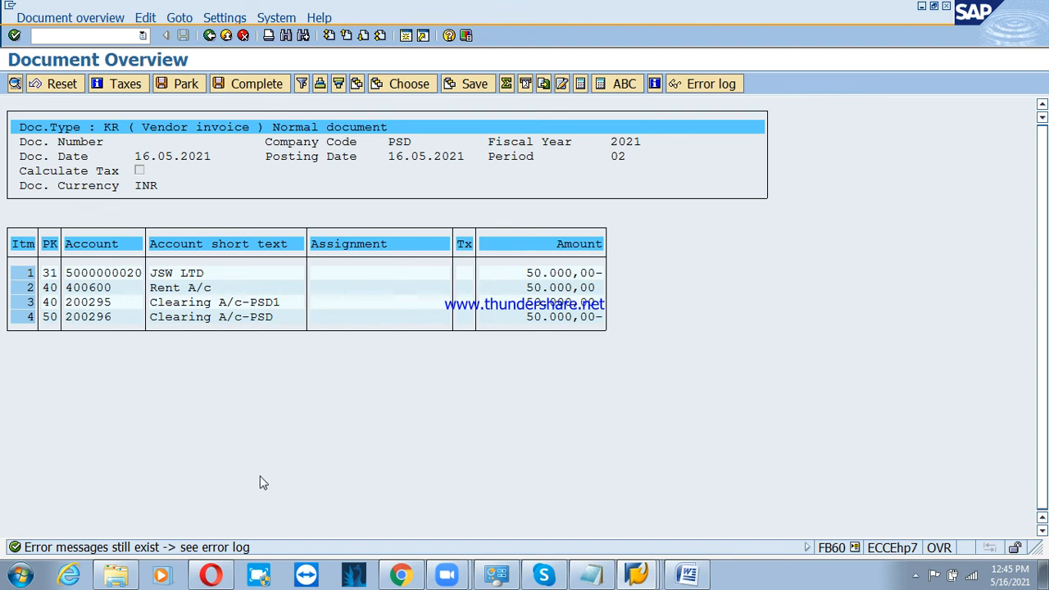
{"action": "left_click", "coordinate": [209, 36]}
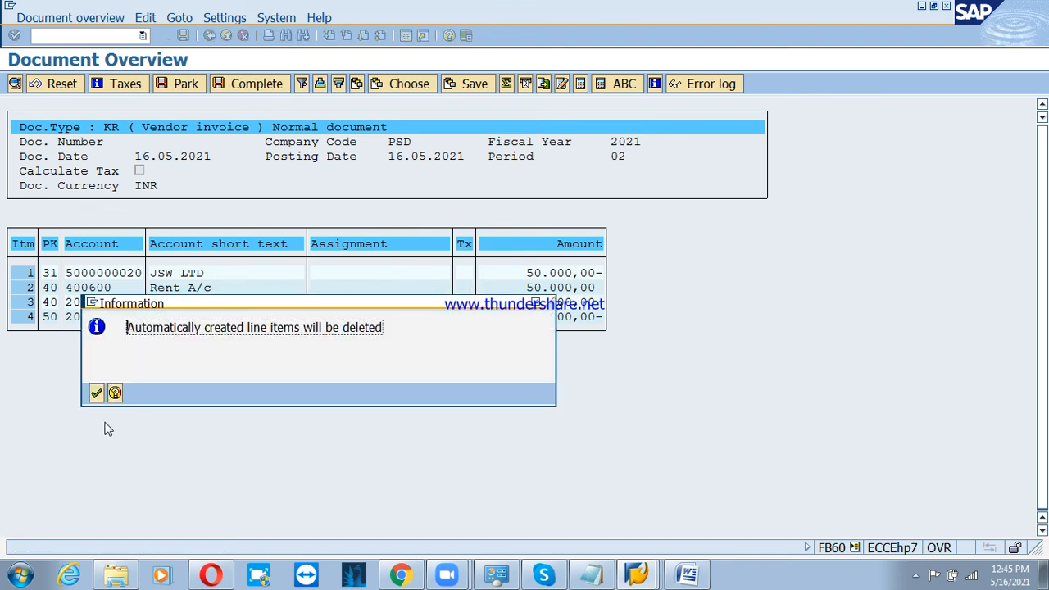
{"action": "left_click", "coordinate": [96, 394]}
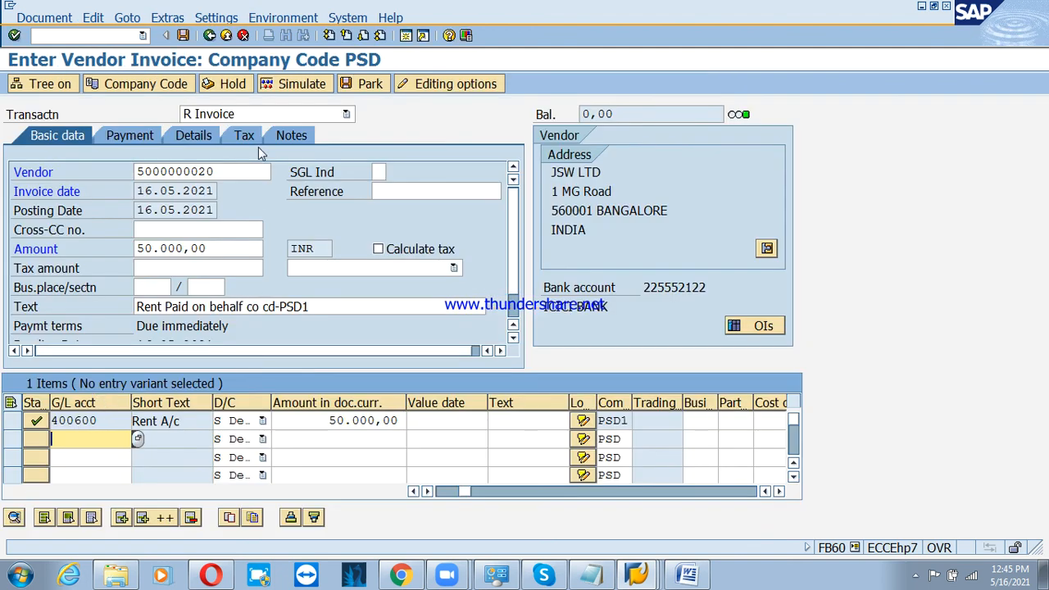
{"action": "left_click", "coordinate": [185, 36]}
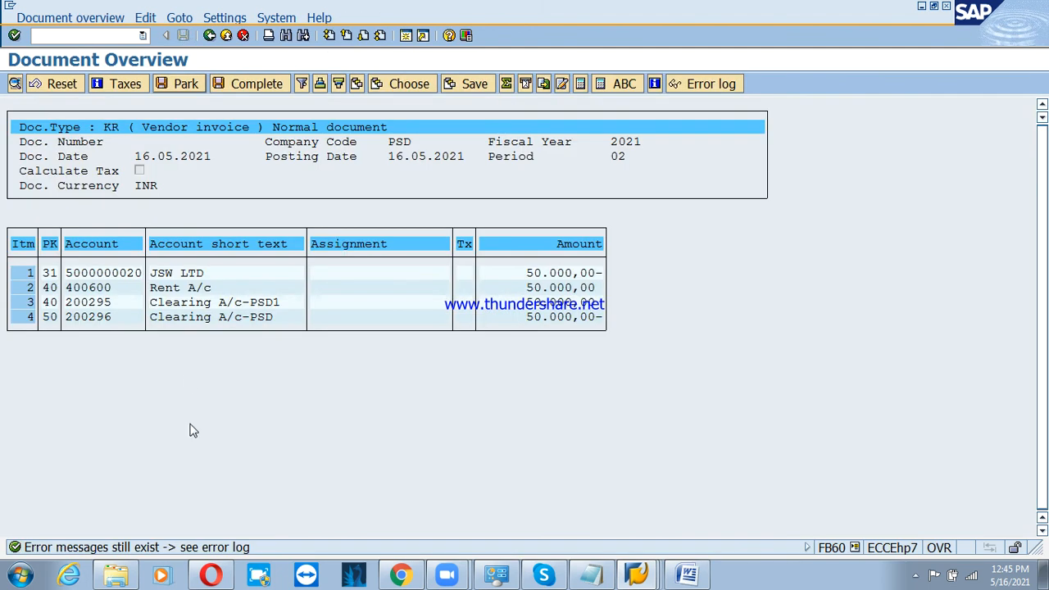
{"action": "key", "text": "Return"}
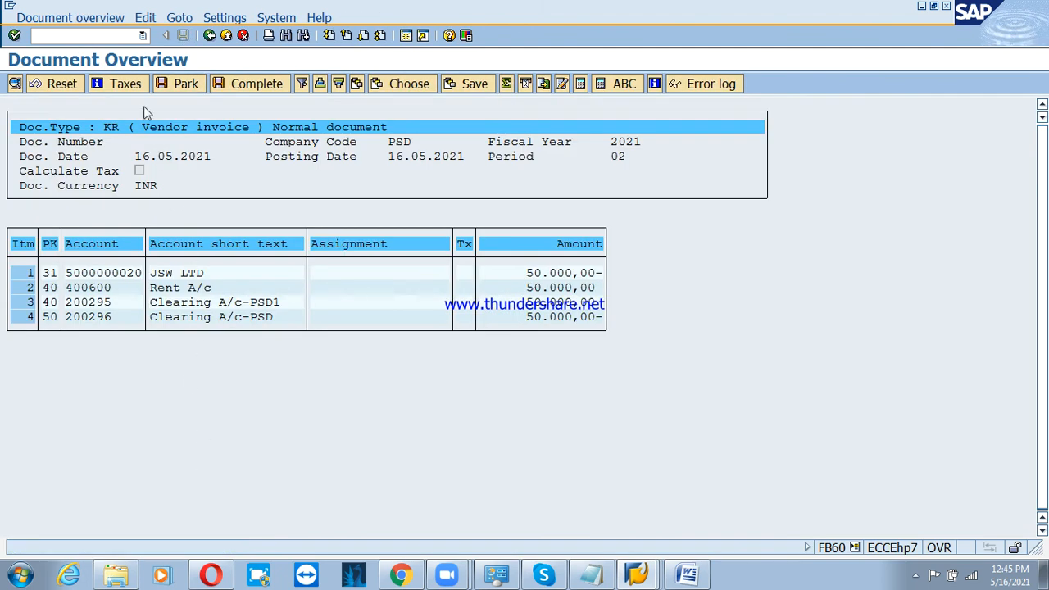
{"action": "left_click", "coordinate": [209, 37]}
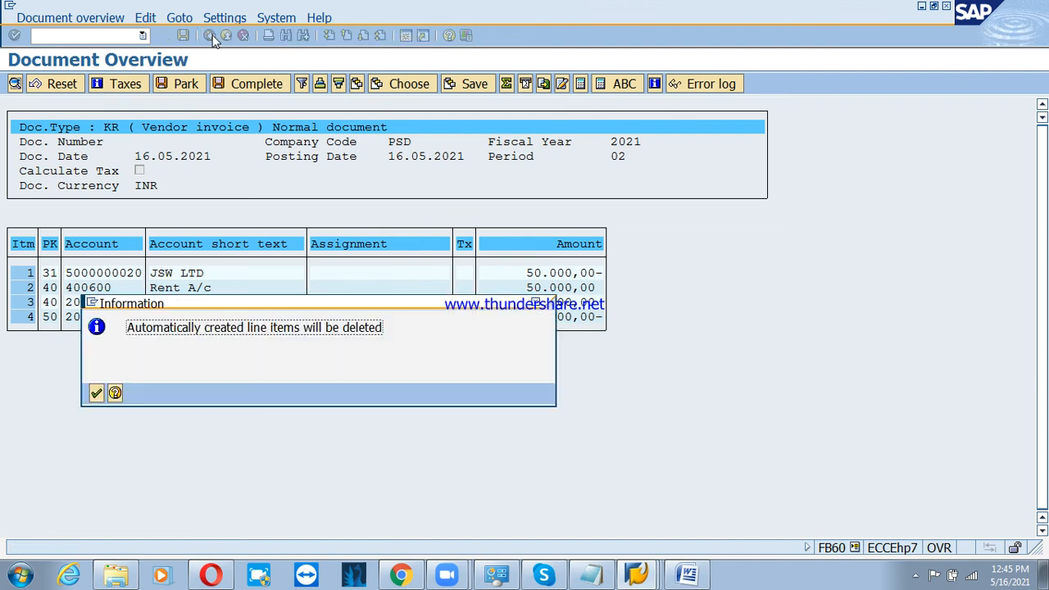
{"action": "left_click", "coordinate": [95, 394]}
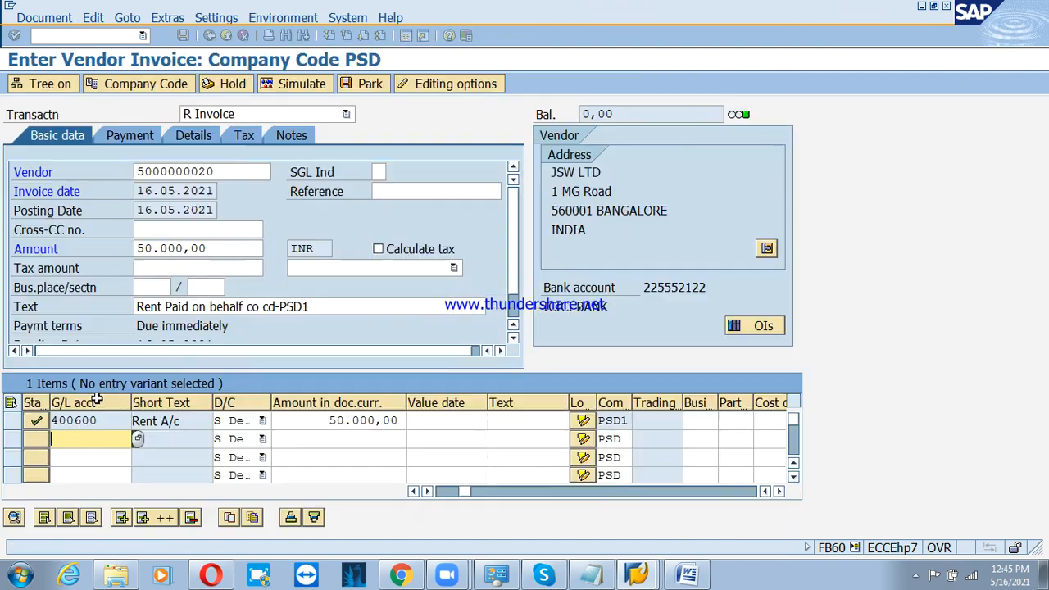
{"action": "left_click", "coordinate": [131, 20]}
{"action": "mouse_move", "coordinate": [85, 20]}
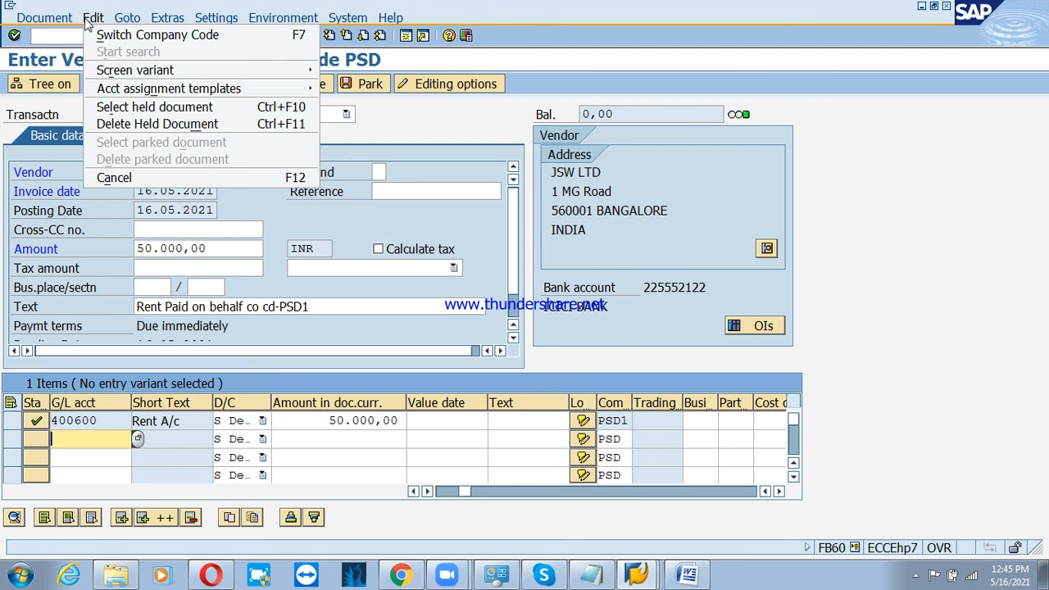
{"action": "mouse_move", "coordinate": [167, 18]}
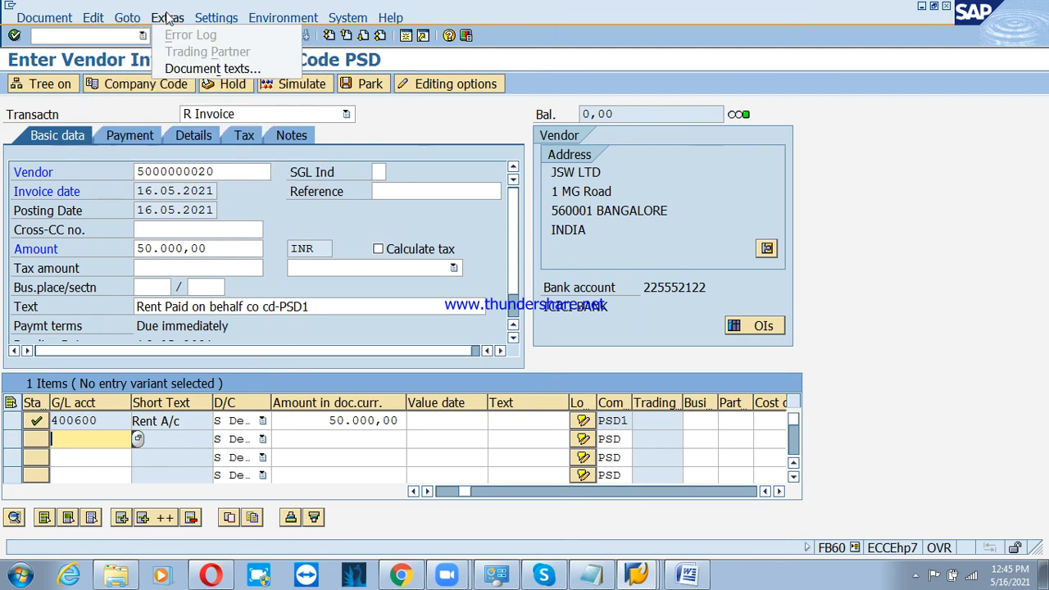
{"action": "left_click", "coordinate": [342, 210]}
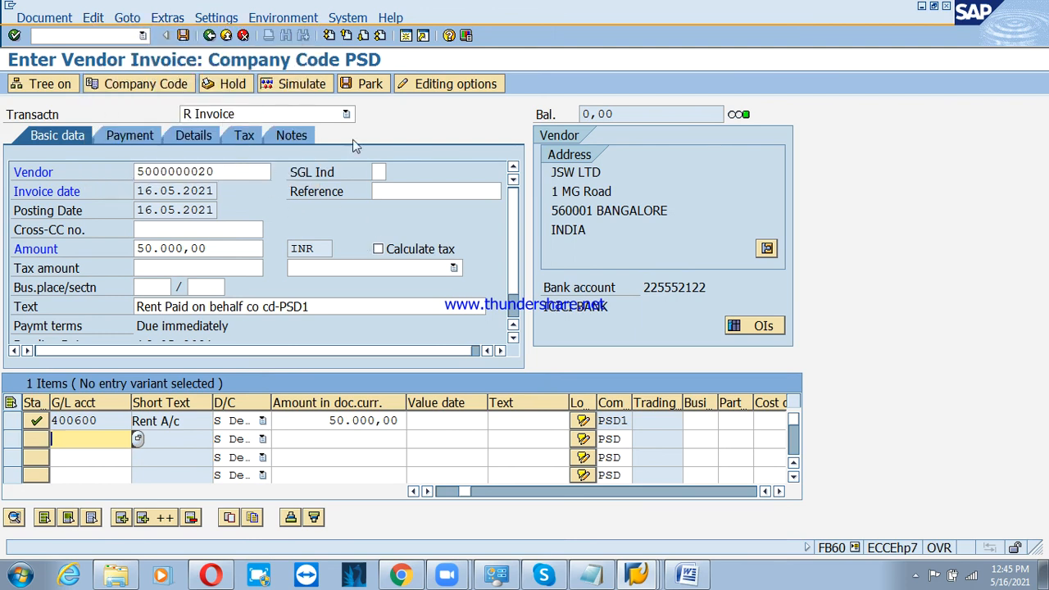
Step: Simulate the vendor invoice and check its error log for the line item that needs correction
{"action": "left_click", "coordinate": [285, 86]}
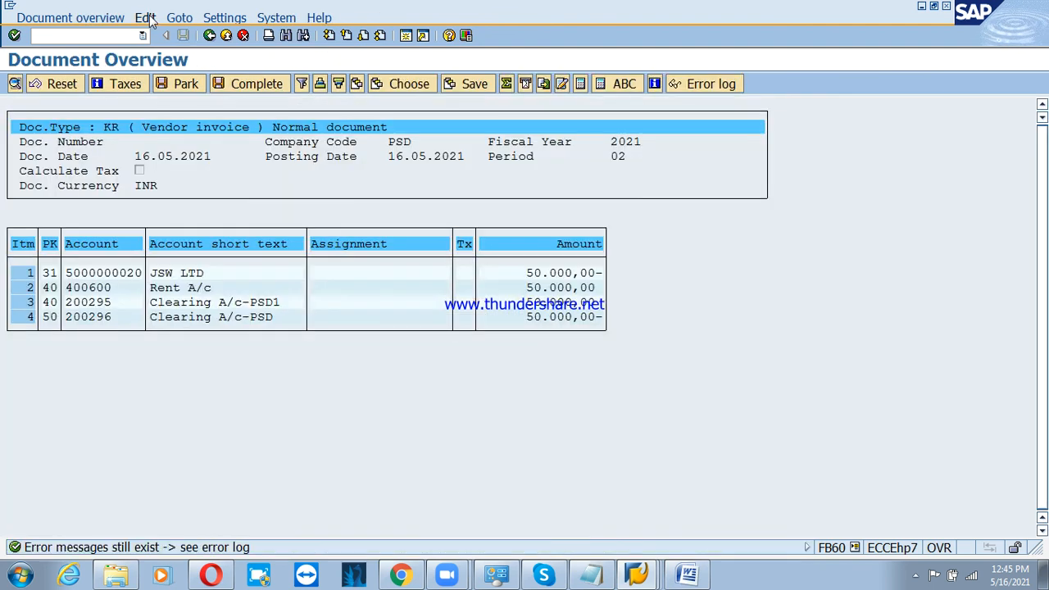
{"action": "left_click", "coordinate": [180, 19]}
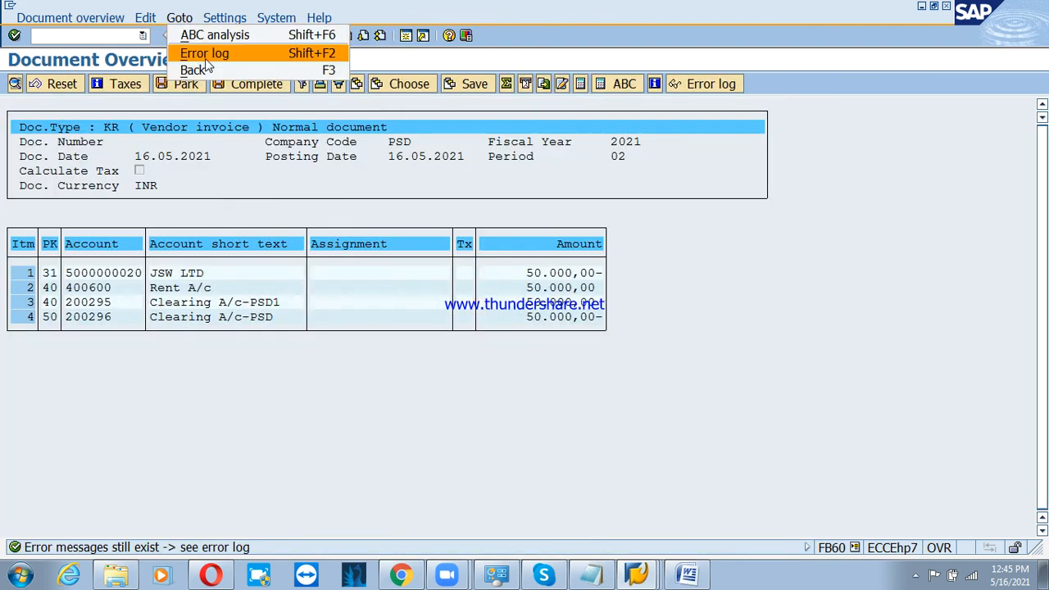
{"action": "left_click", "coordinate": [206, 55]}
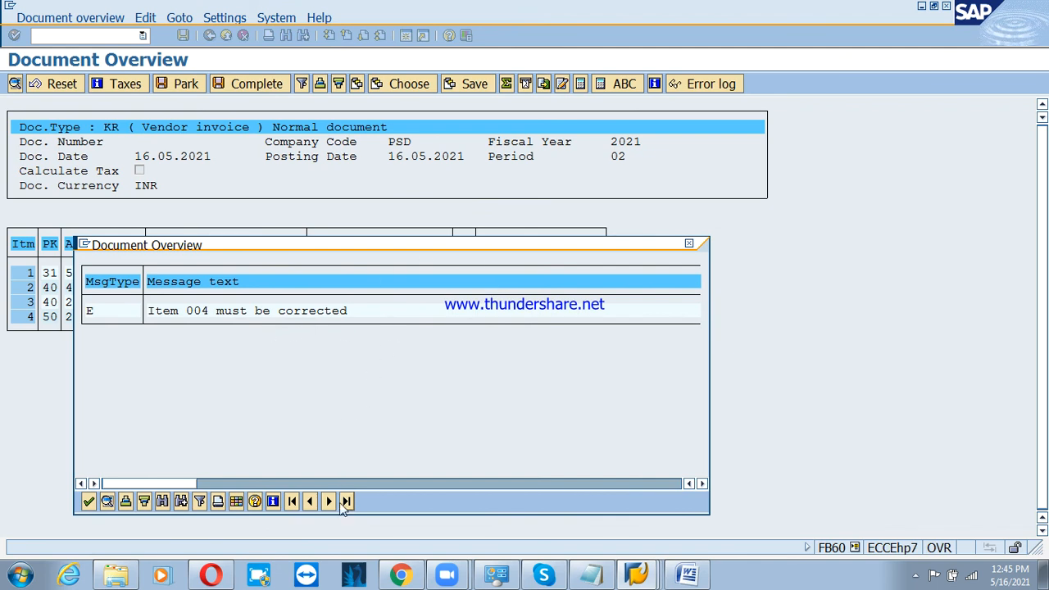
{"action": "left_click", "coordinate": [88, 501]}
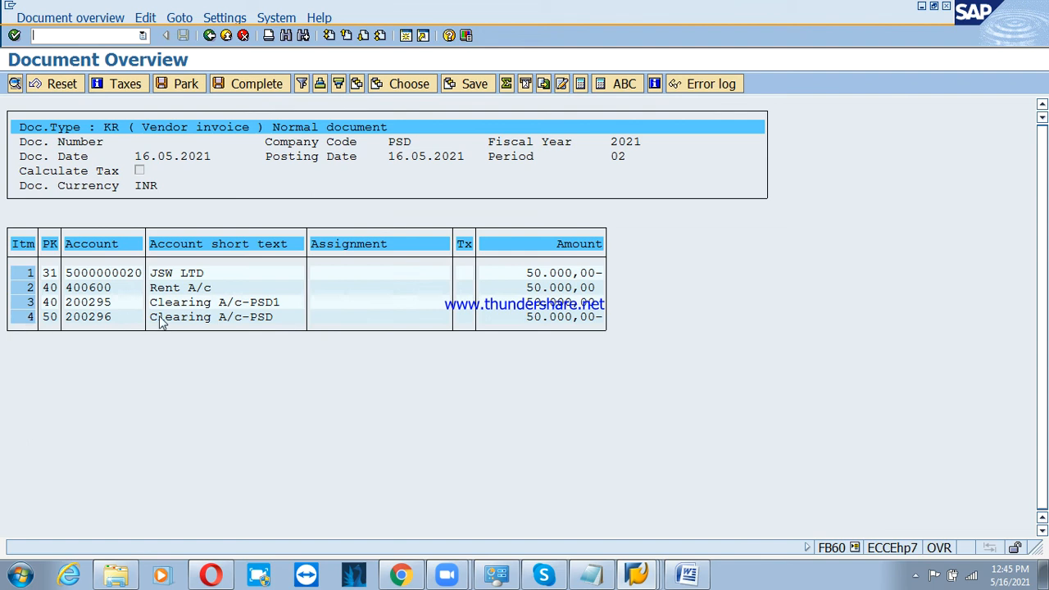
Step: Enter the text "Rent paid on behalf co code-PSD1" for line item 4, Clearing A/c-PSD, and return to the document overview
{"action": "double_click", "coordinate": [31, 320]}
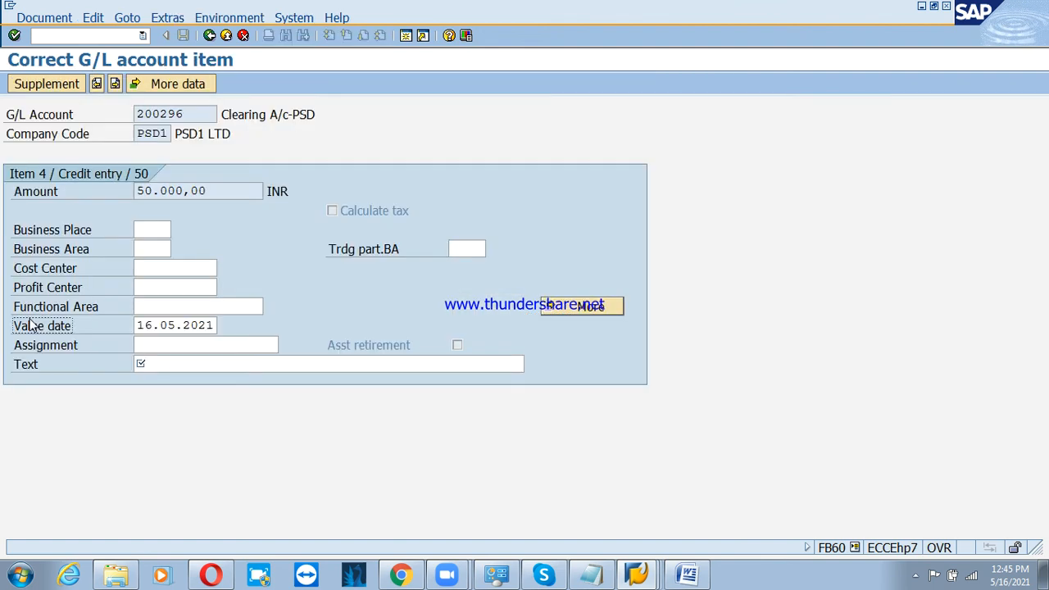
{"action": "left_click", "coordinate": [169, 364]}
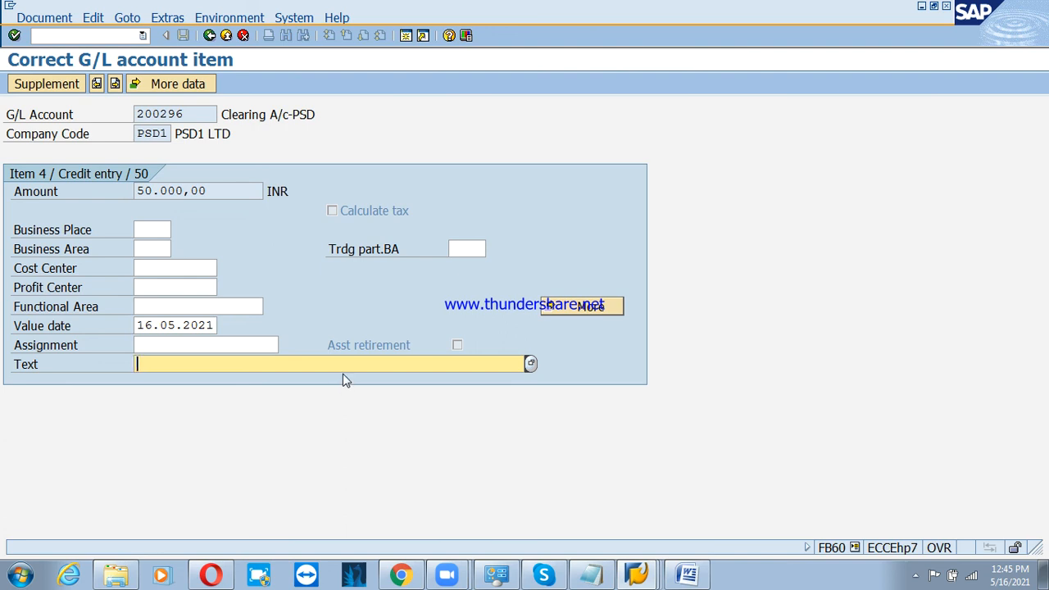
{"action": "type", "text": "Ren"}
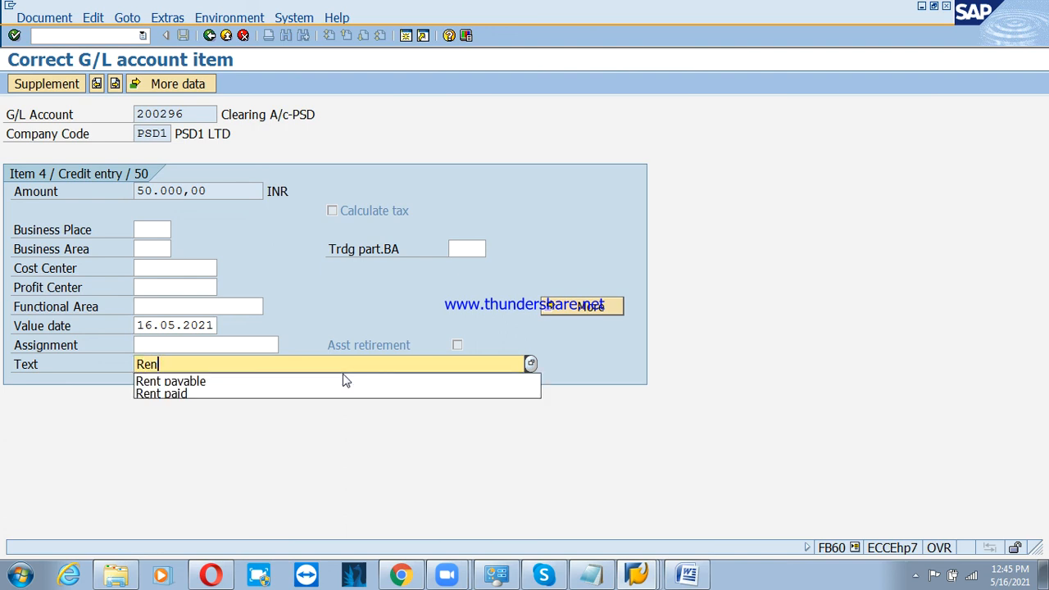
{"action": "type", "text": "t paid t"}
{"action": "key", "text": "BackSpace"}
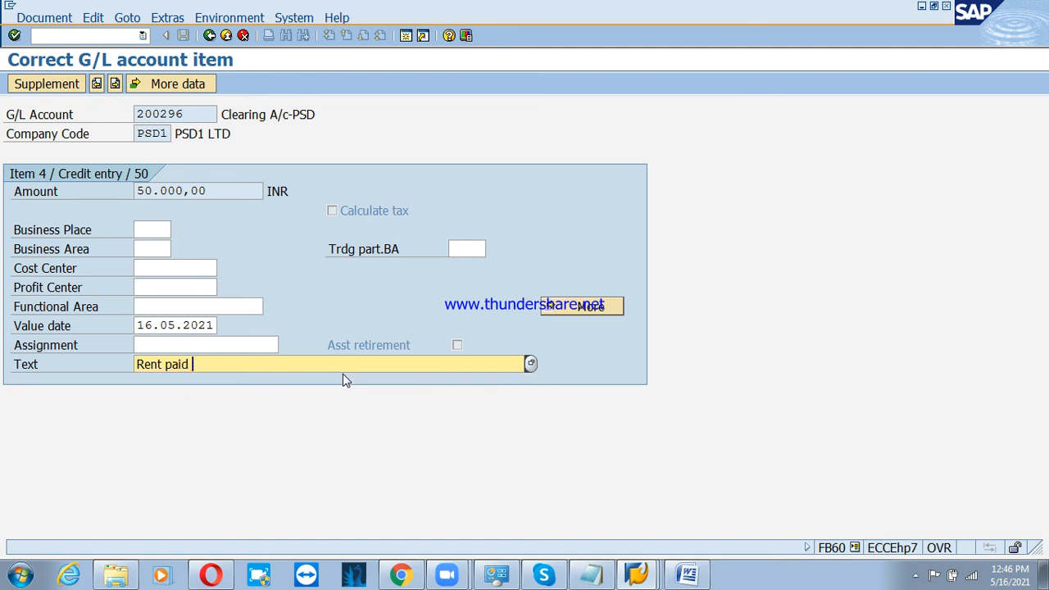
{"action": "type", "text": "onb"}
{"action": "key", "text": "BackSpace"}
{"action": "type", "text": "behalf com"}
{"action": "key", "text": "BackSpace"}
{"action": "key", "text": "BackSpace"}
{"action": "type", "text": "code-PSD1"}
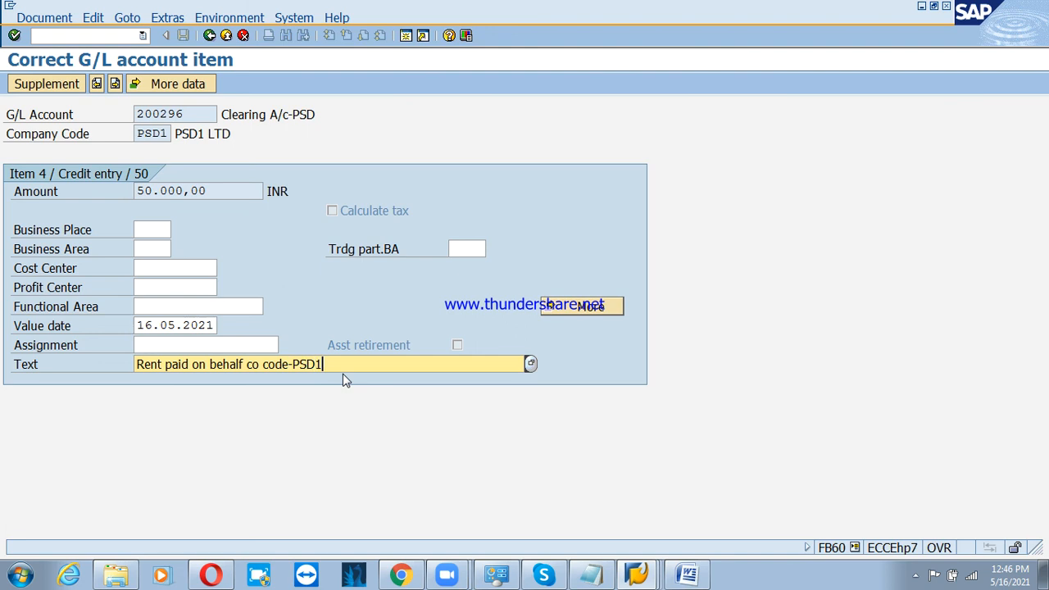
{"action": "key", "text": "Return"}
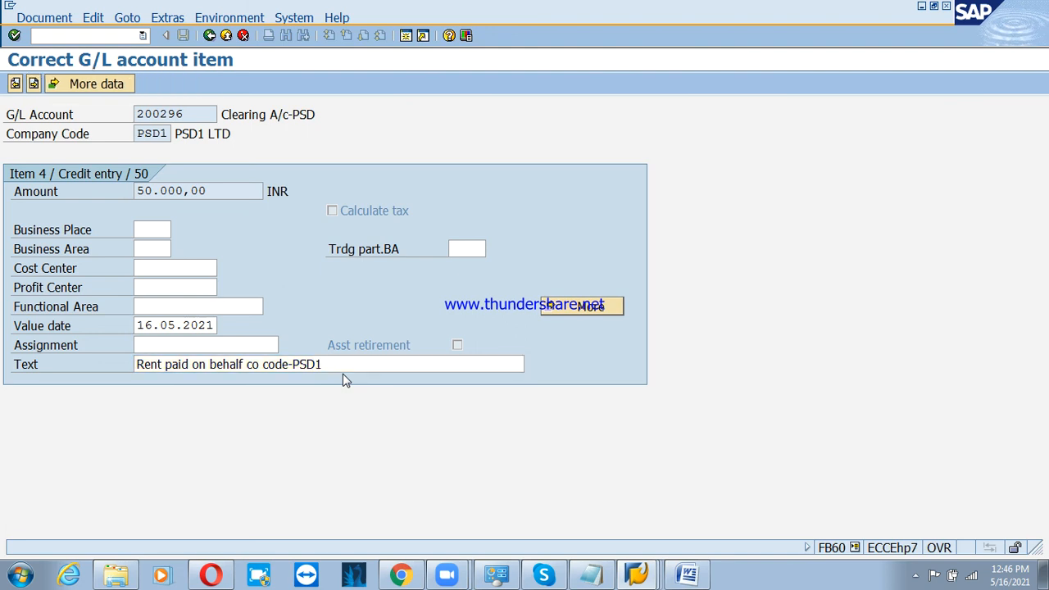
{"action": "left_click", "coordinate": [209, 36]}
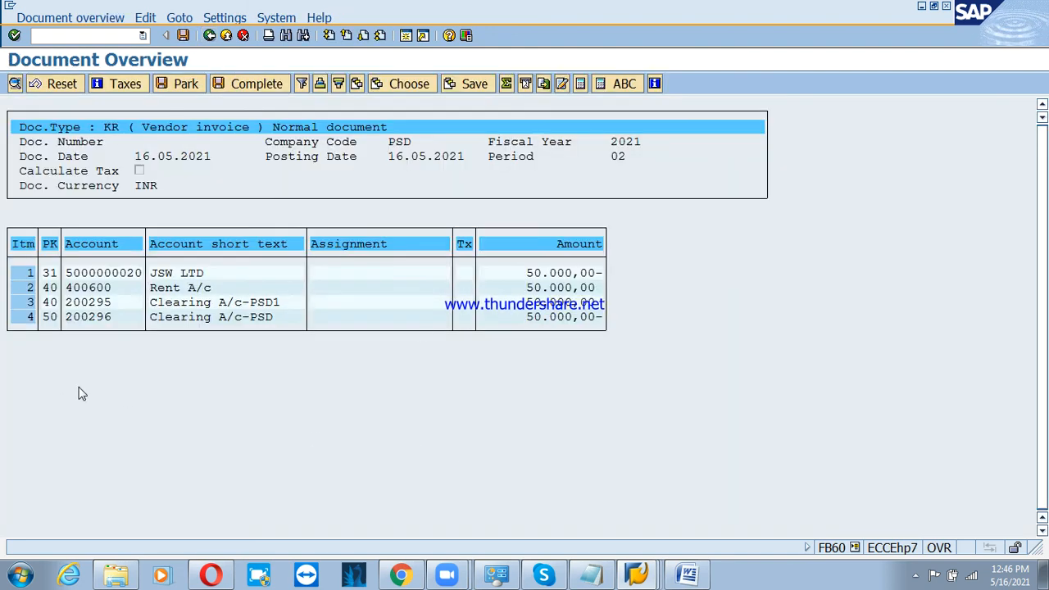
Step: Post the vendor invoice and select the cross-company code number before dismissing the posted documents list
{"action": "left_click", "coordinate": [182, 36]}
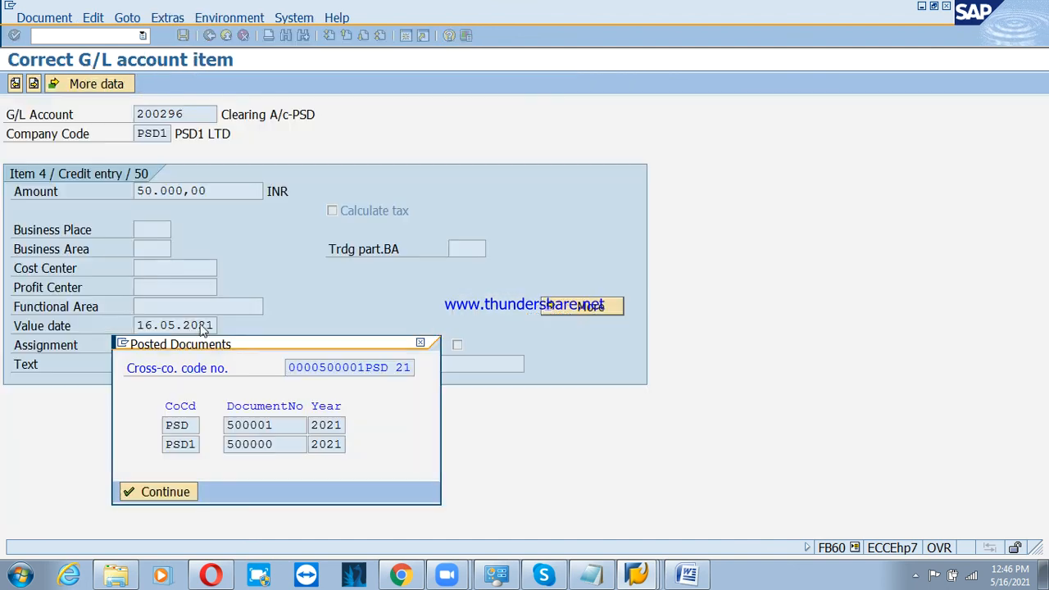
{"action": "left_click_drag", "start_coordinate": [293, 352], "coordinate": [335, 278]}
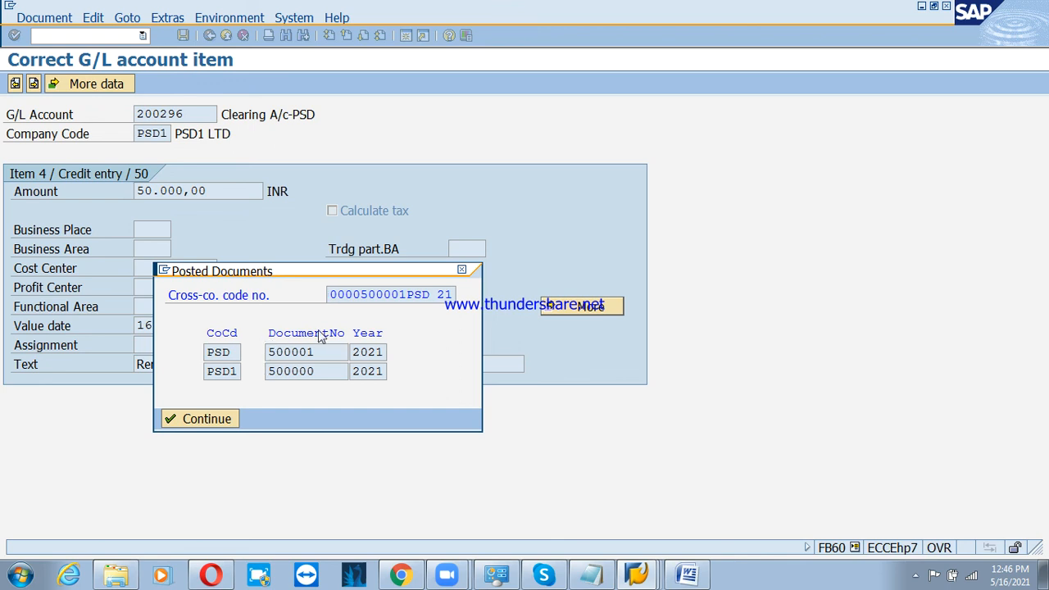
{"action": "left_click_drag", "start_coordinate": [329, 294], "coordinate": [449, 284]}
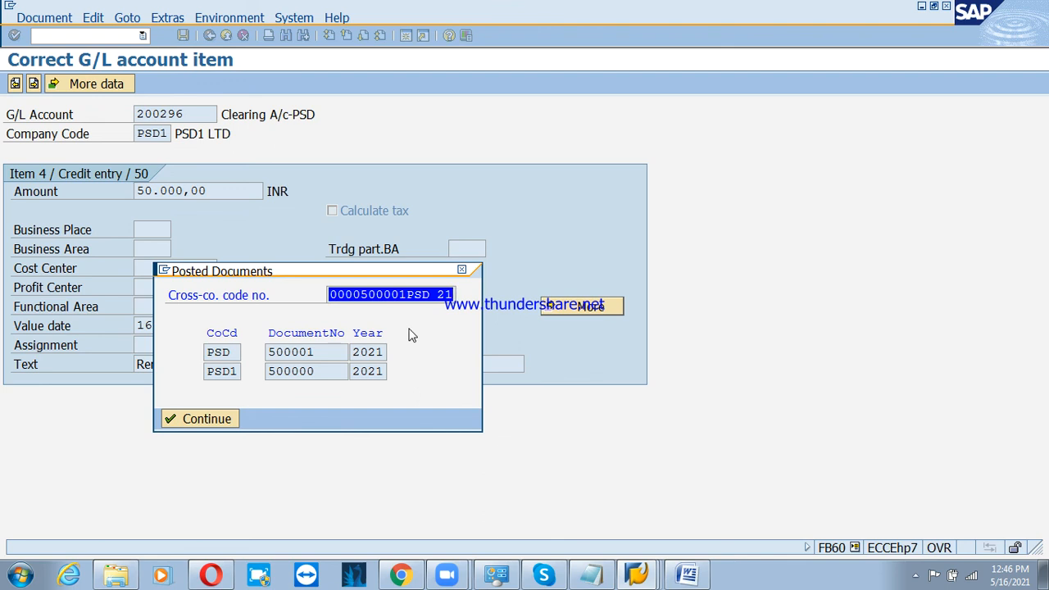
{"action": "left_click", "coordinate": [205, 419]}
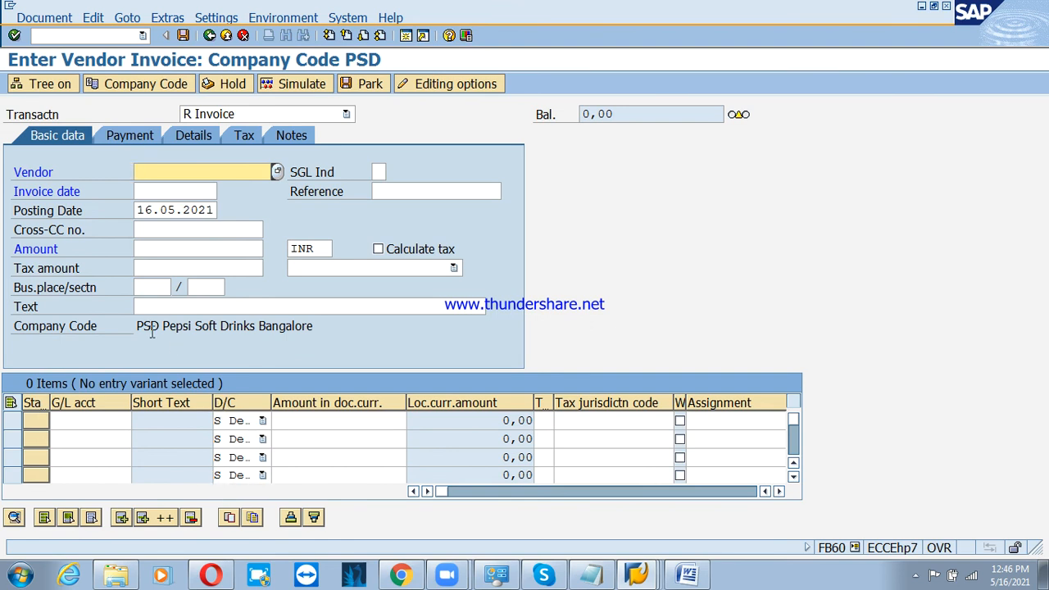
Step: Display the line items of the document just posted in PSD, and exit invoice entry to SAP Easy Access
{"action": "left_click", "coordinate": [59, 20]}
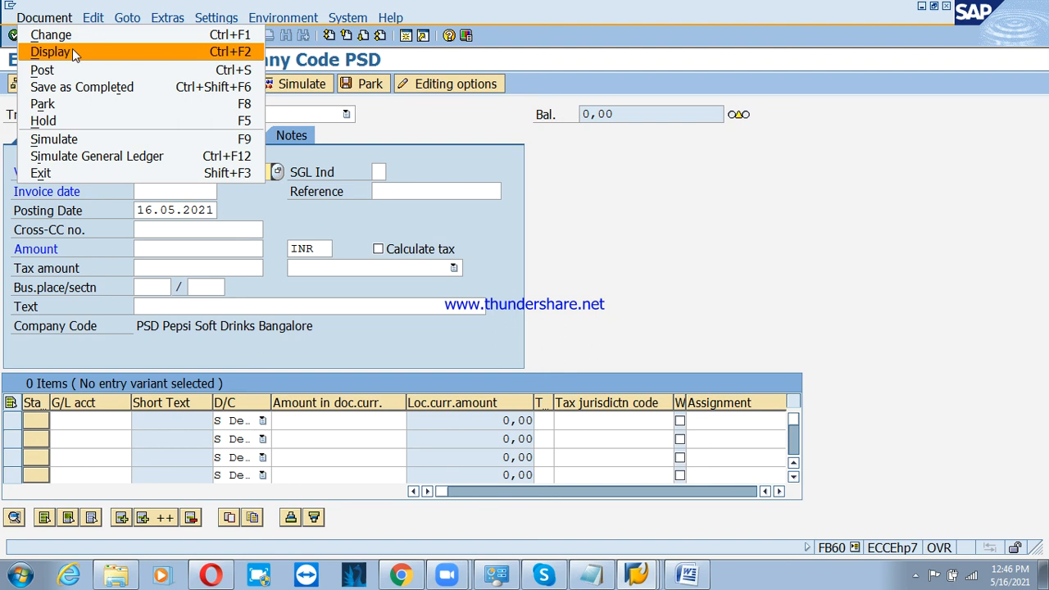
{"action": "left_click", "coordinate": [72, 50]}
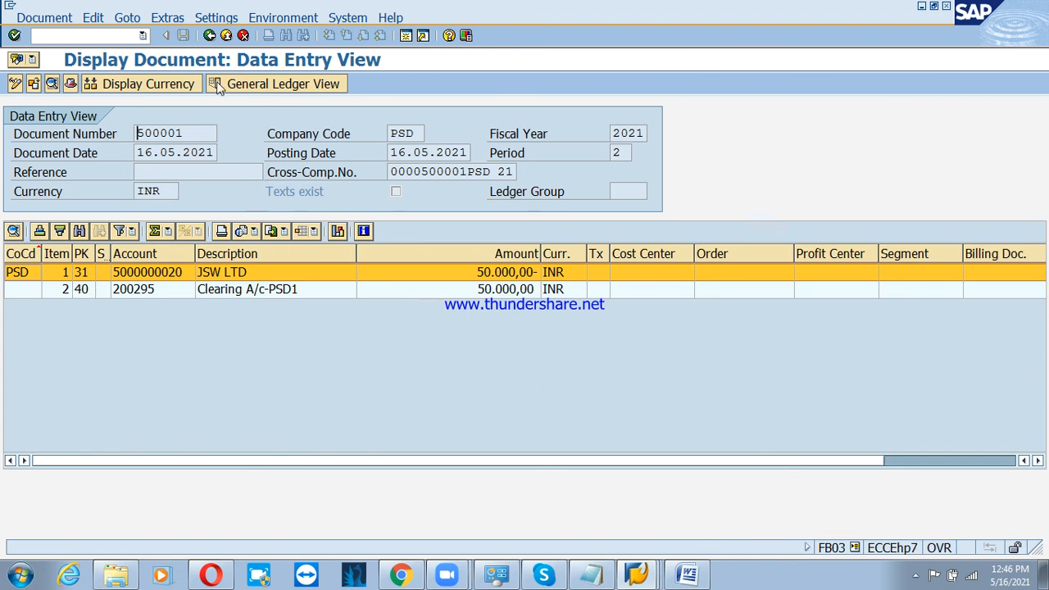
{"action": "left_click", "coordinate": [226, 36]}
{"action": "left_click", "coordinate": [226, 36]}
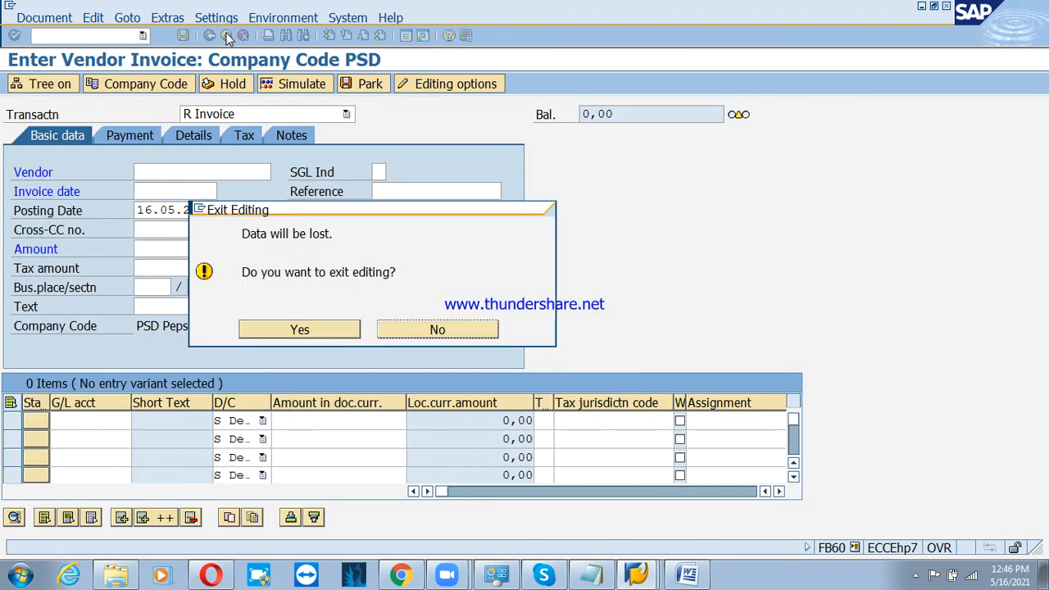
{"action": "left_click", "coordinate": [305, 329]}
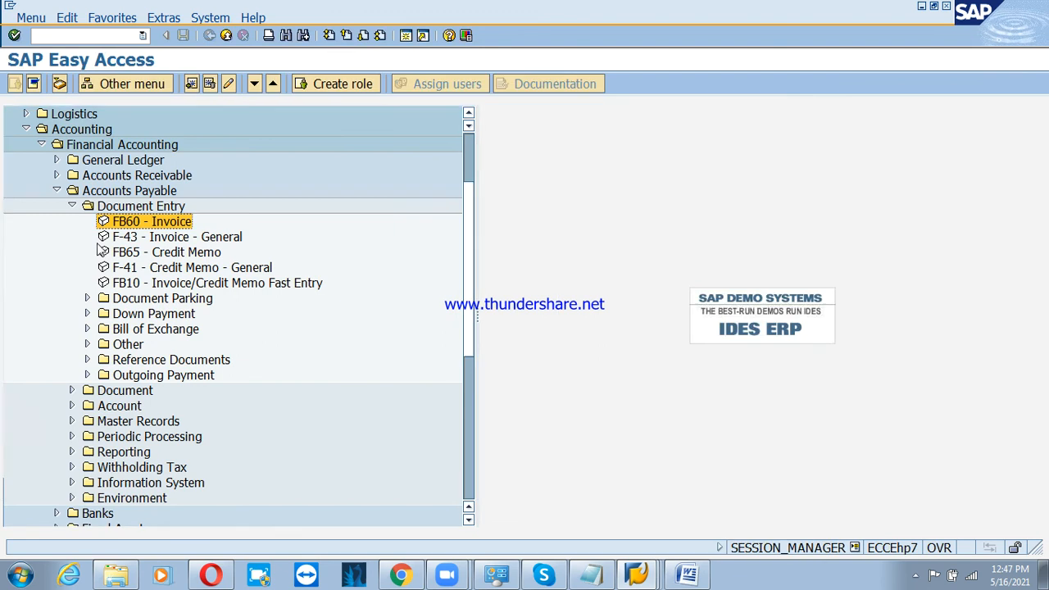
Step: Collapse Accounts Payable and expand the General Ledger Document folder under Financial Accounting
{"action": "left_click", "coordinate": [58, 190]}
{"action": "left_click", "coordinate": [103, 162]}
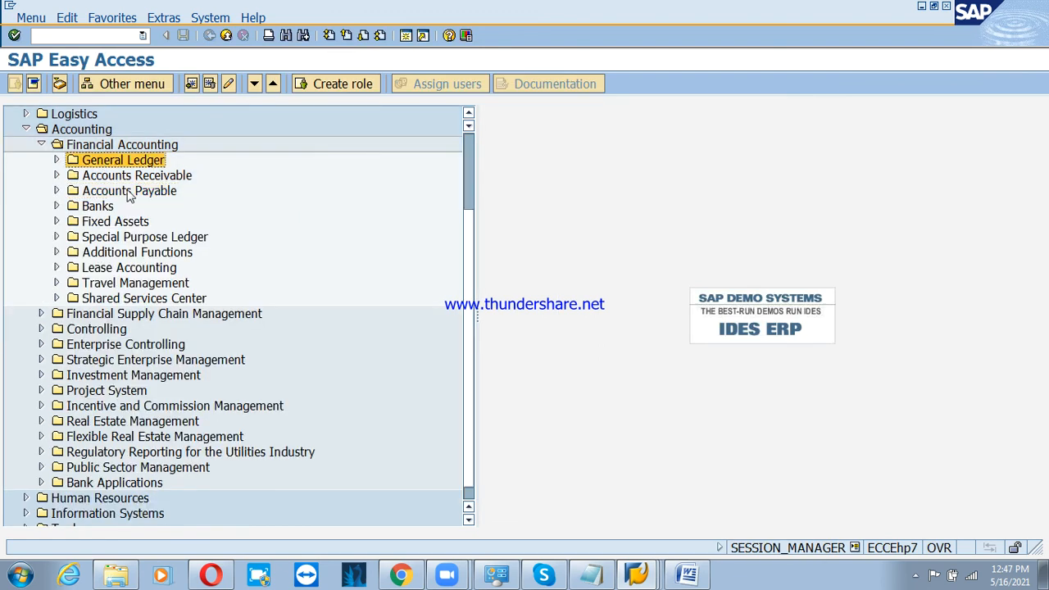
{"action": "left_click", "coordinate": [57, 160]}
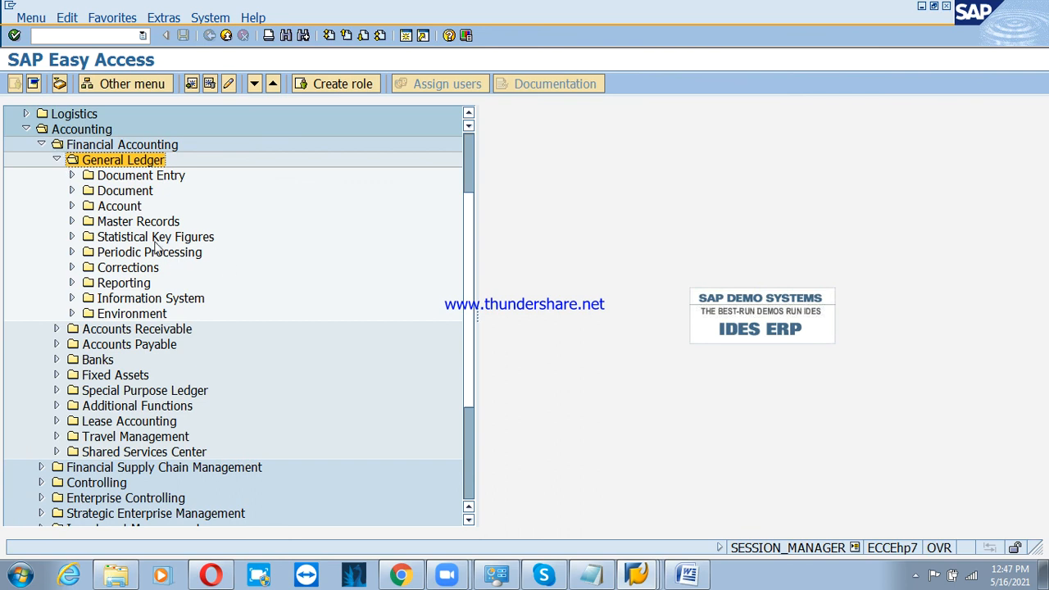
{"action": "left_click", "coordinate": [121, 191]}
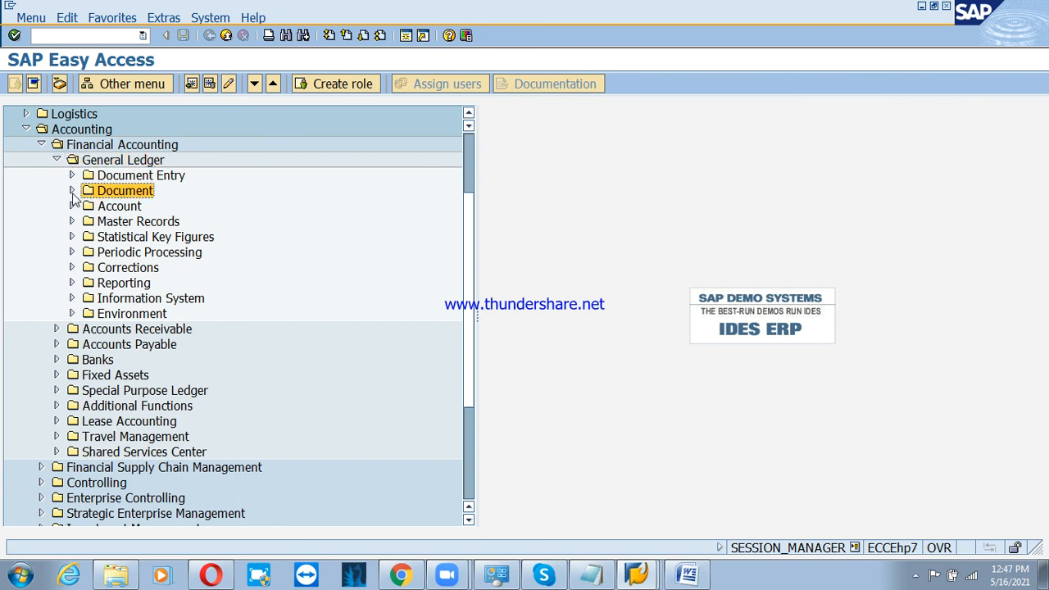
{"action": "left_click", "coordinate": [73, 192]}
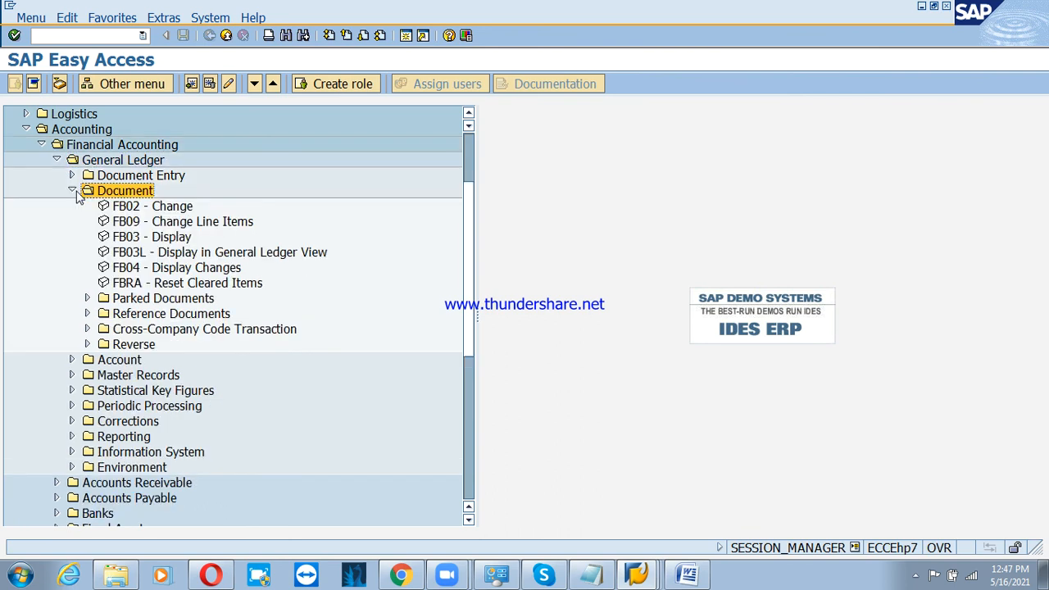
Step: Start FBU3 from the Cross-Company Code Transaction folder and display the overview for the prefilled cross-company number
{"action": "left_click", "coordinate": [87, 314]}
{"action": "left_click", "coordinate": [88, 314]}
{"action": "left_click", "coordinate": [192, 332]}
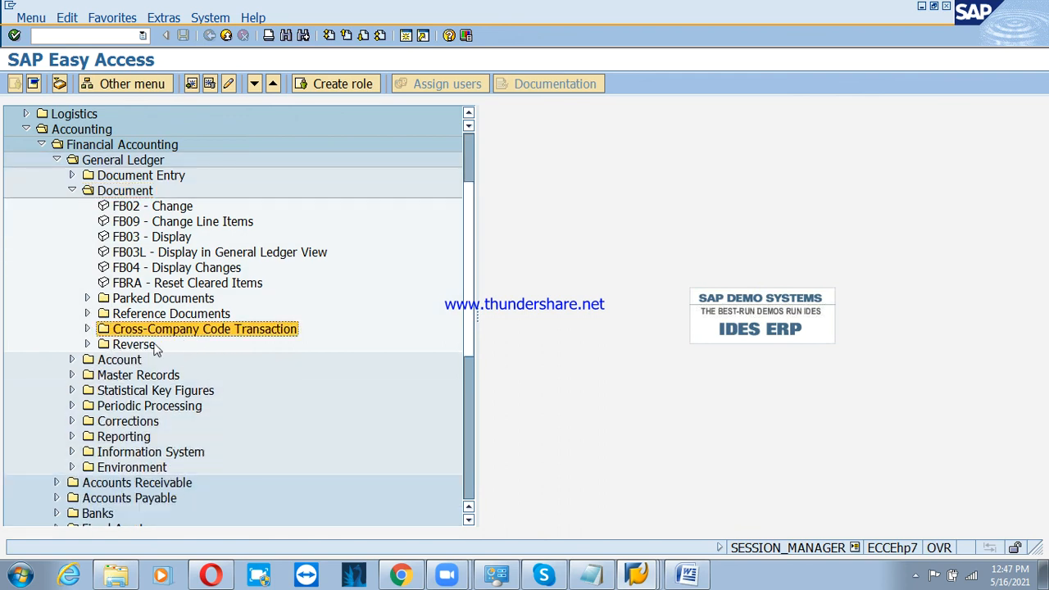
{"action": "left_click", "coordinate": [87, 329]}
{"action": "left_click", "coordinate": [135, 349]}
{"action": "left_click", "coordinate": [159, 363]}
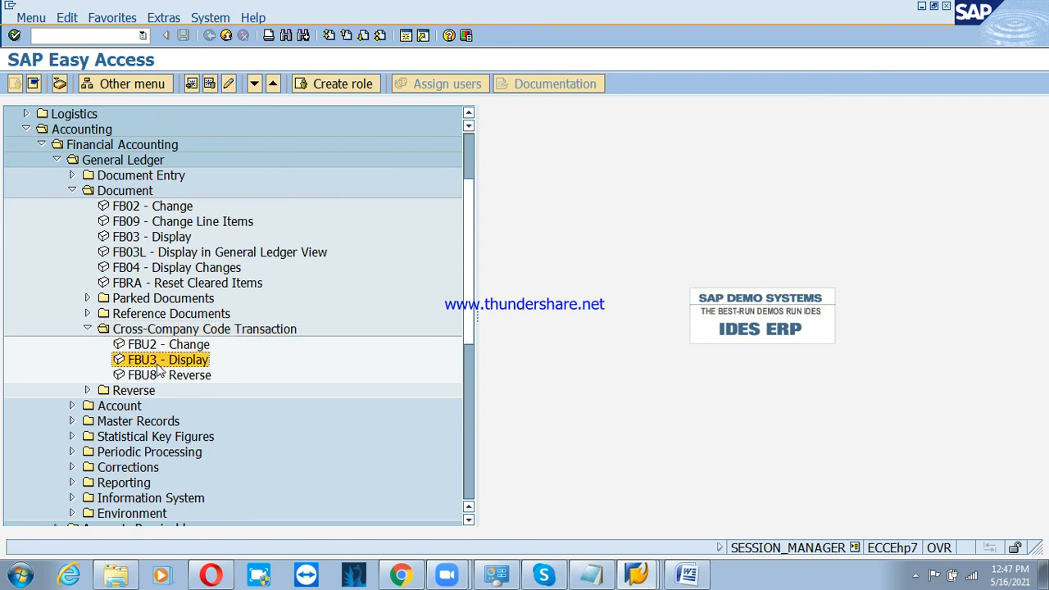
{"action": "double_click", "coordinate": [160, 369]}
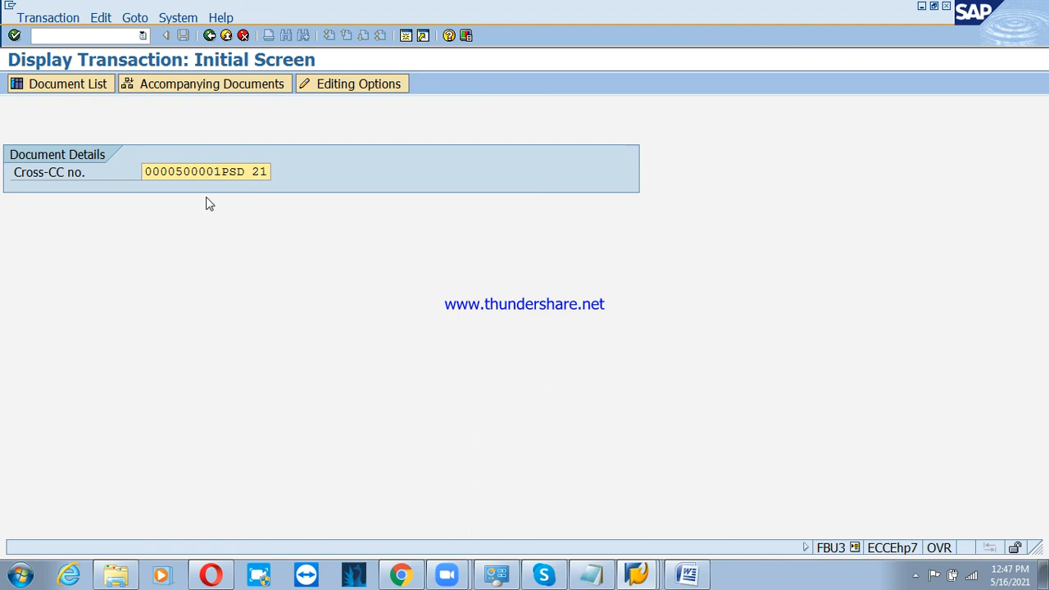
{"action": "key", "text": "Return"}
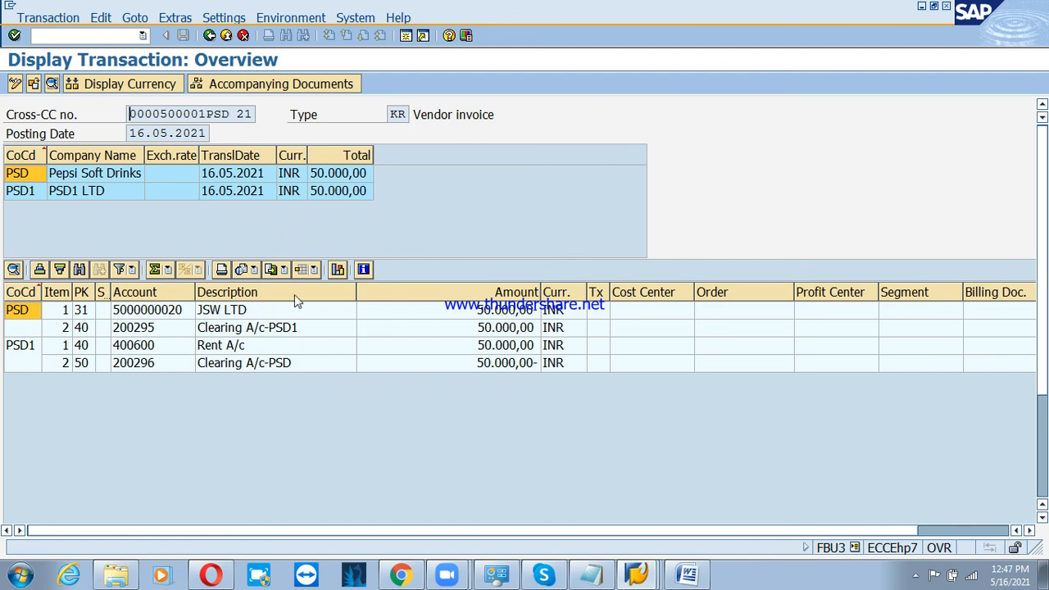
Step: Examine the PSD and PSD1 documents and their rent and clearing line items, and return to SAP Easy Access
{"action": "left_click", "coordinate": [115, 179]}
{"action": "left_click", "coordinate": [96, 191]}
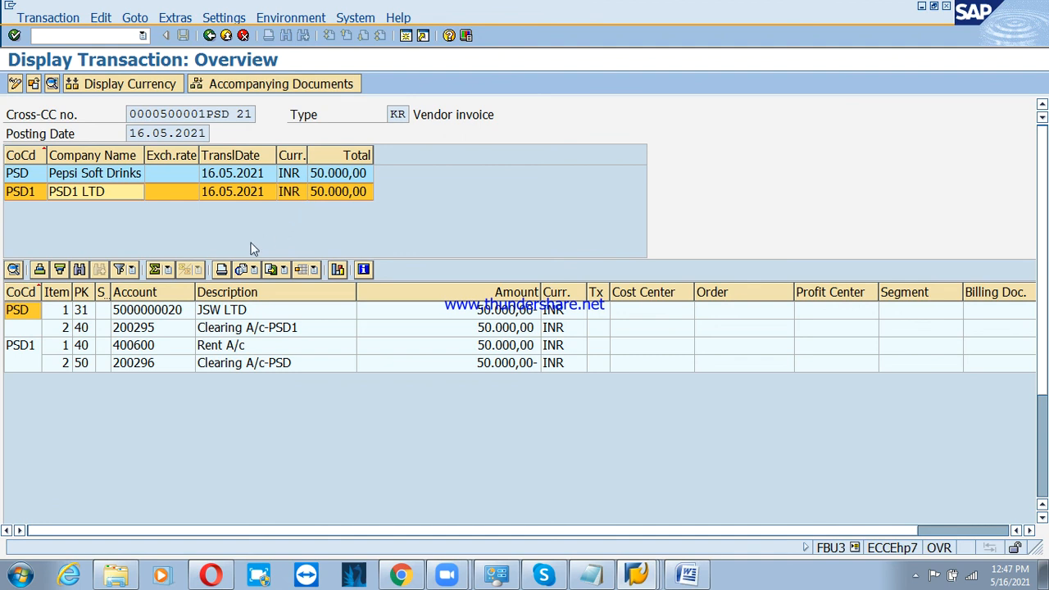
{"action": "left_click", "coordinate": [167, 330]}
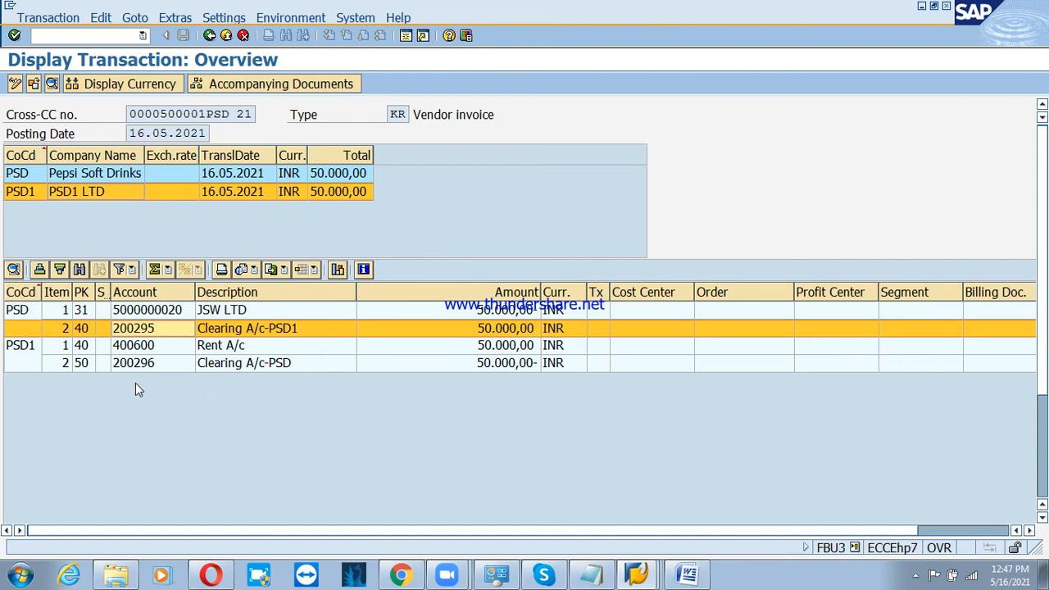
{"action": "left_click", "coordinate": [35, 350]}
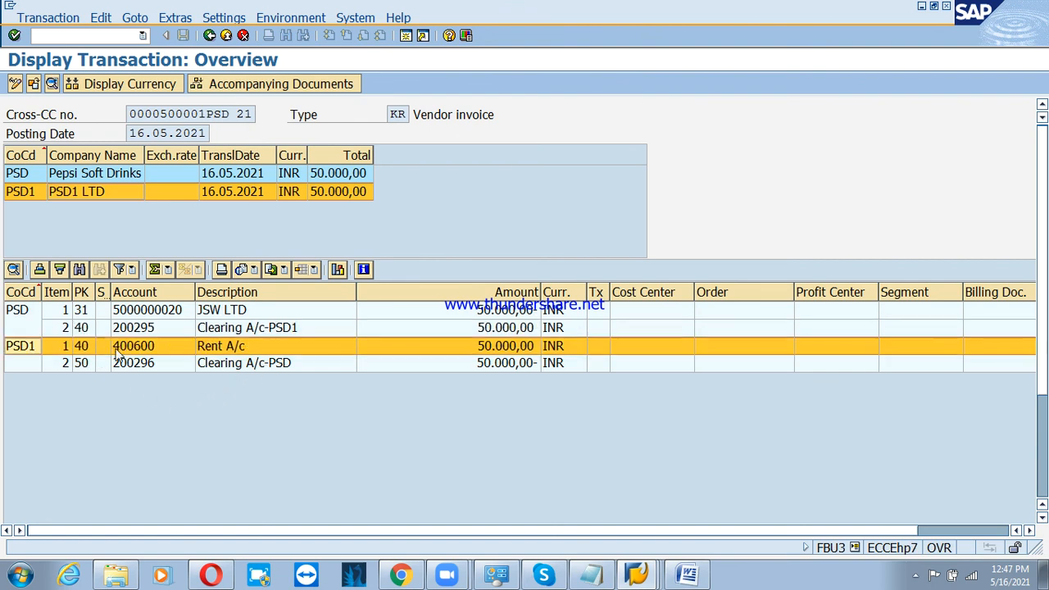
{"action": "left_click", "coordinate": [156, 368]}
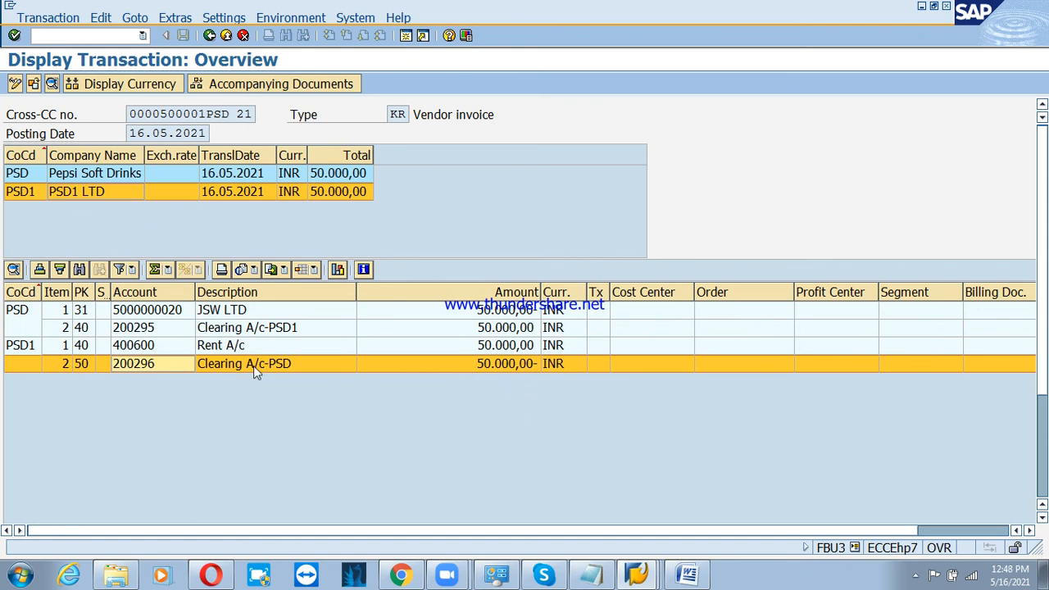
{"action": "left_click", "coordinate": [210, 35]}
{"action": "left_click", "coordinate": [210, 35]}
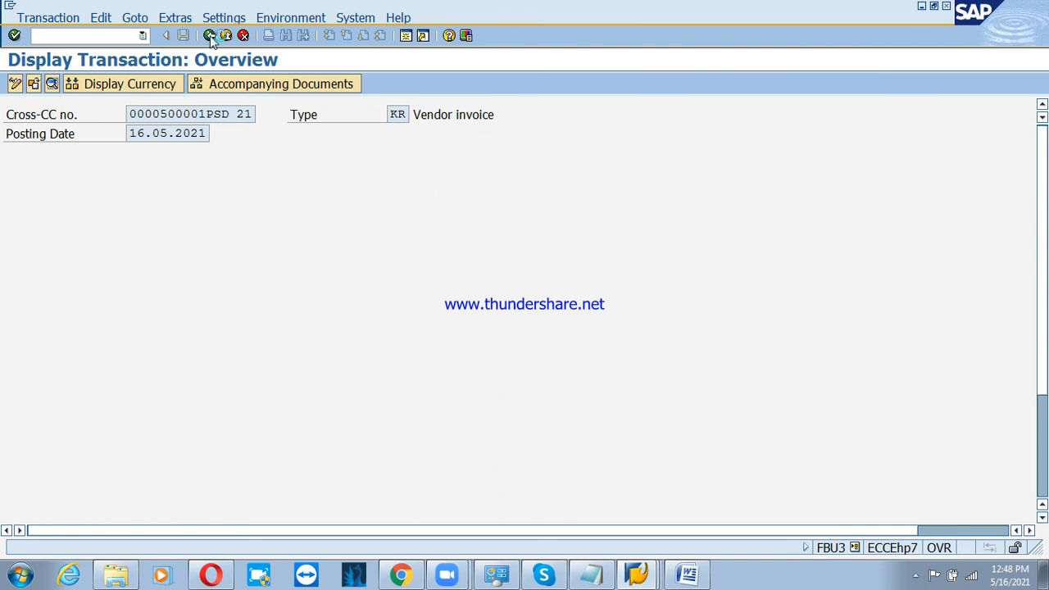
{"action": "left_click", "coordinate": [210, 35]}
Step: Open the same cross-company transaction for change with FBU2 and view line item 1 of vendor JSW LTD
{"action": "left_click", "coordinate": [207, 345]}
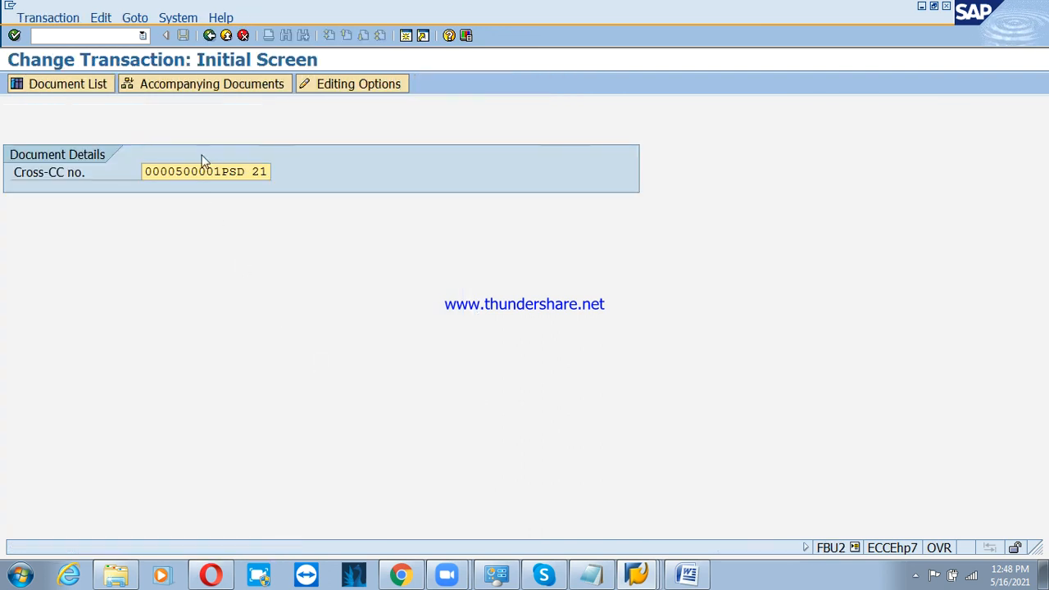
{"action": "key", "text": "Return"}
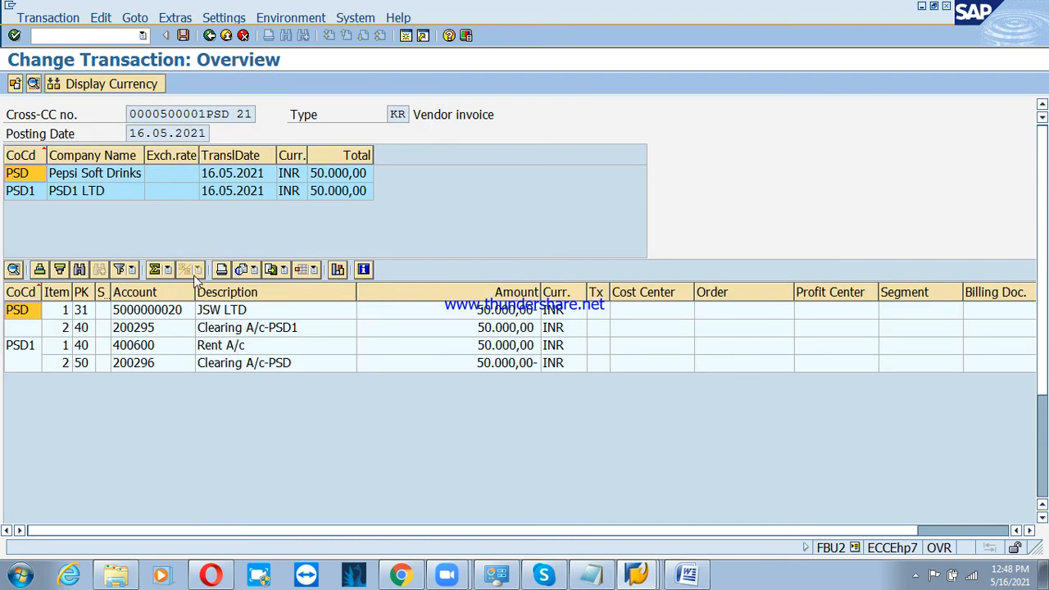
{"action": "left_click", "coordinate": [218, 298]}
{"action": "left_click", "coordinate": [222, 313]}
{"action": "double_click", "coordinate": [222, 314]}
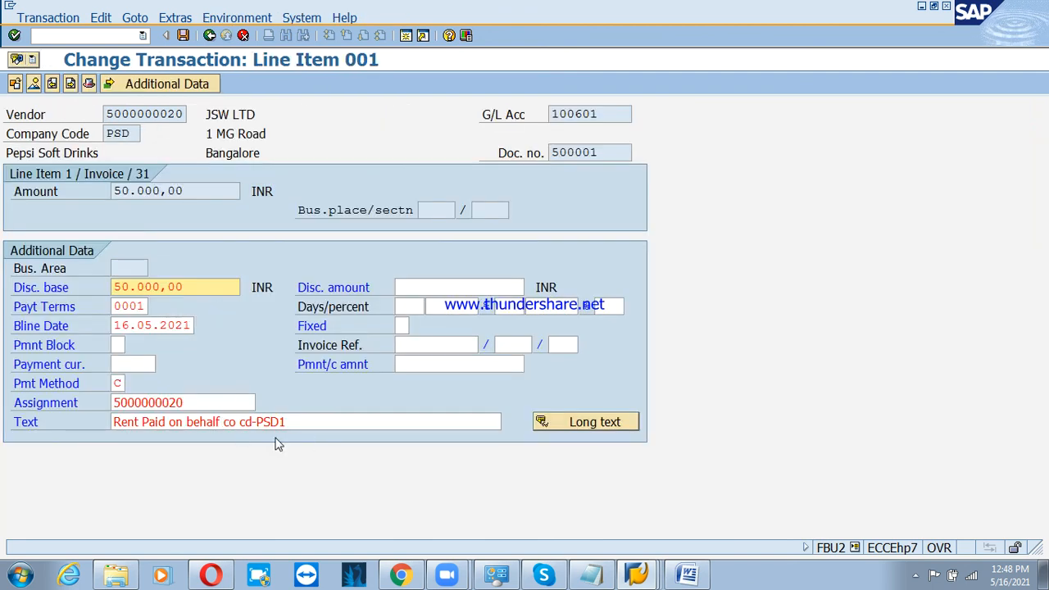
Step: Leave the vendor line item without changes and exit the change transaction to SAP Easy Access
{"action": "left_click", "coordinate": [209, 36]}
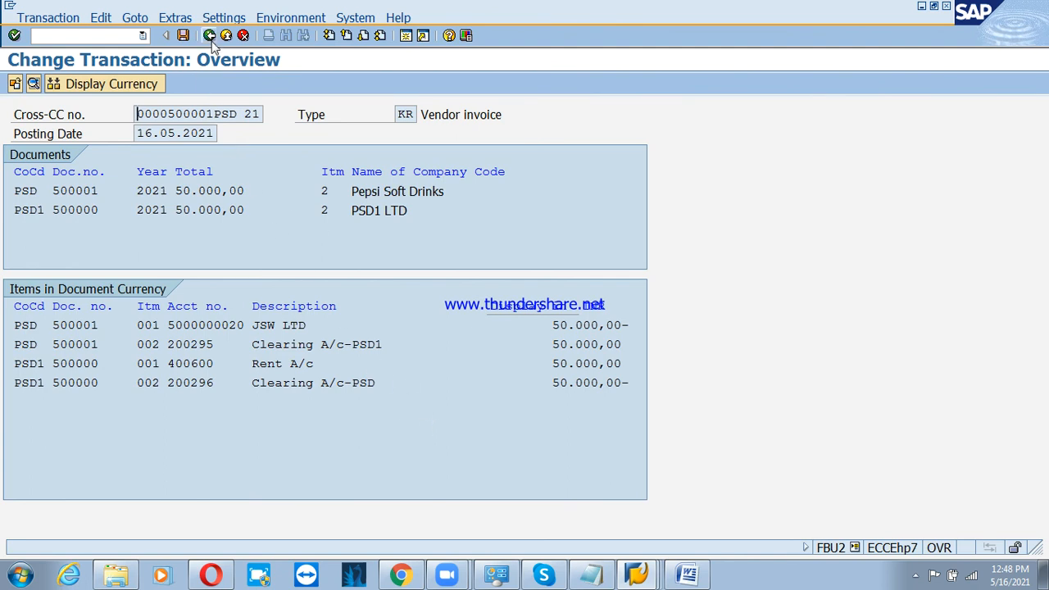
{"action": "left_click", "coordinate": [218, 38]}
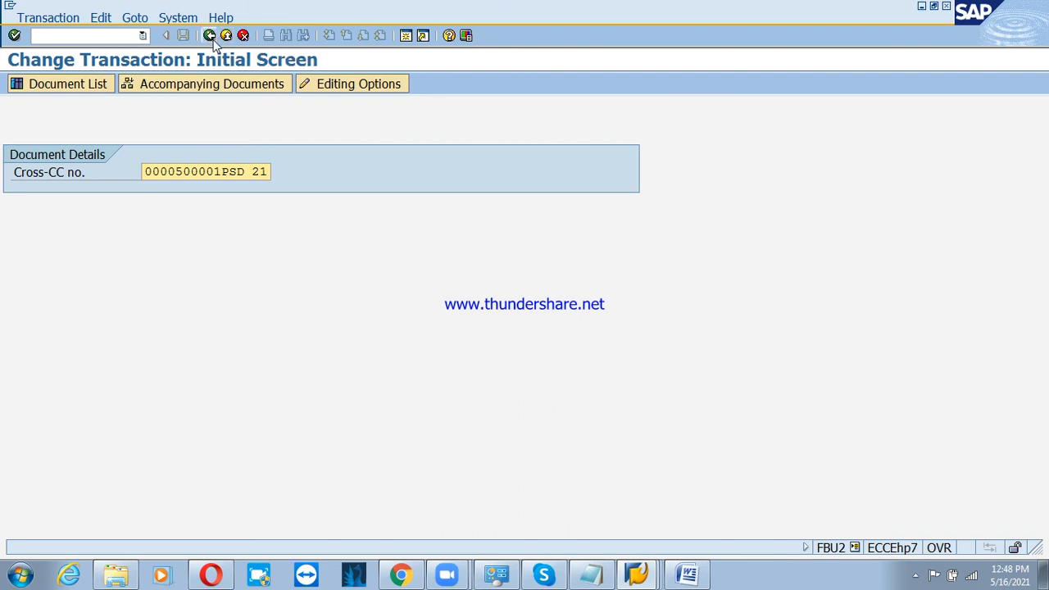
{"action": "left_click", "coordinate": [227, 36]}
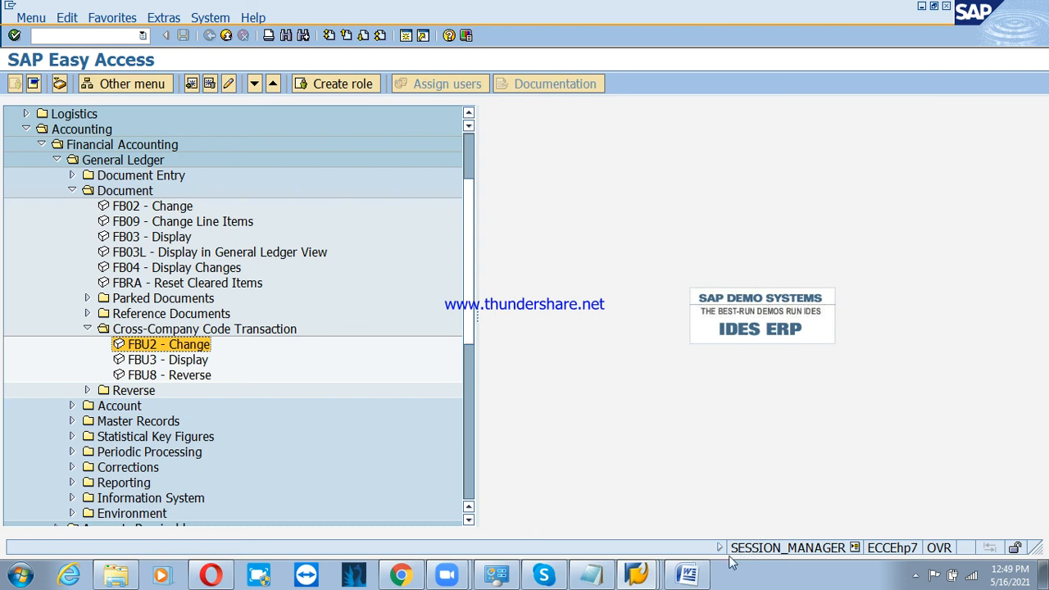
Step: Switch to Zoom, end the running meeting and close the Zoom window
{"action": "key", "text": "alt+Tab"}
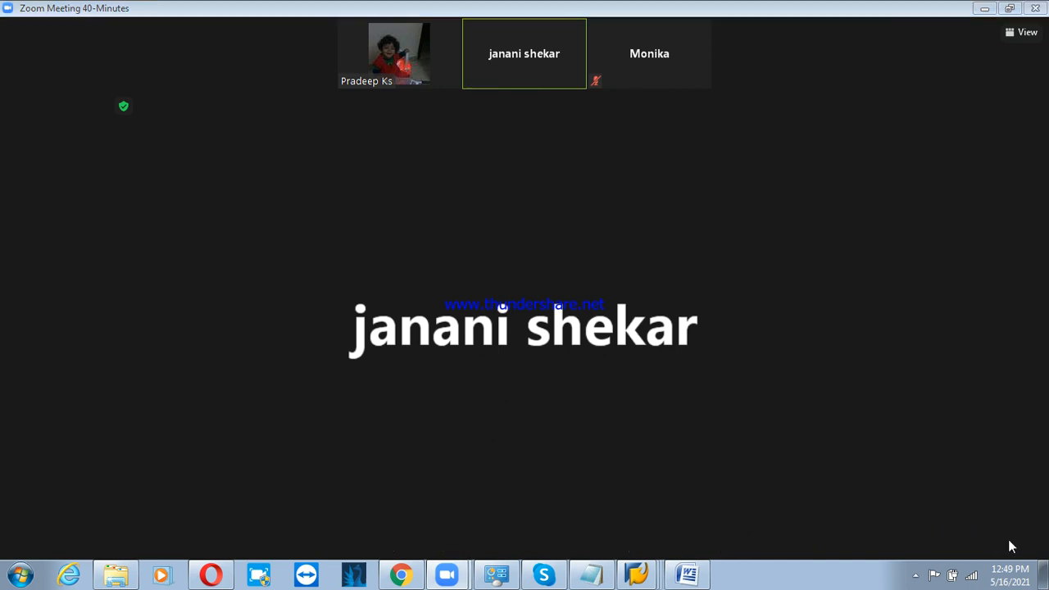
{"action": "left_click", "coordinate": [925, 468]}
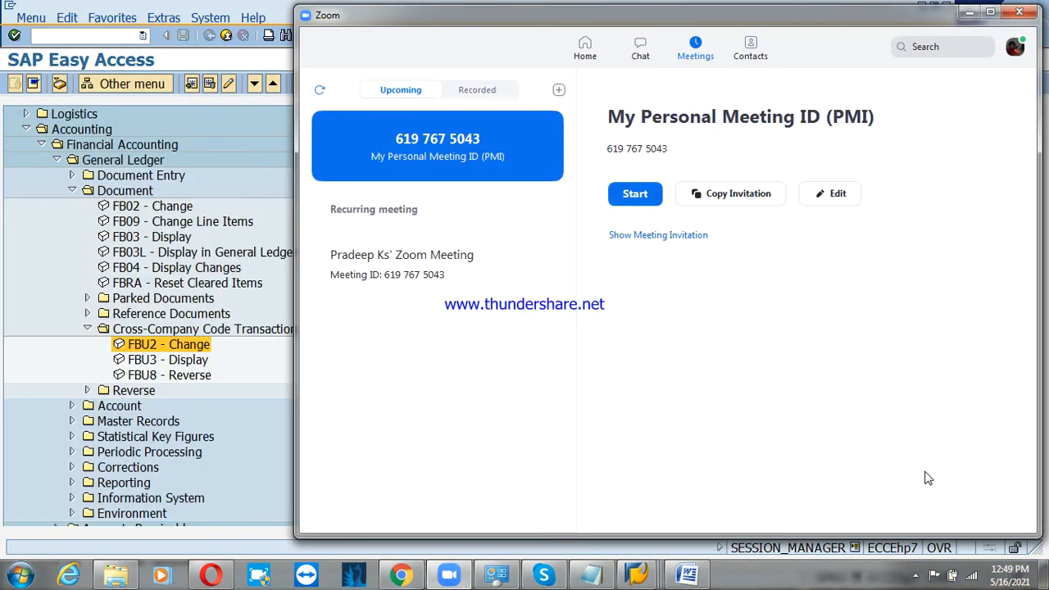
{"action": "left_click", "coordinate": [1018, 12]}
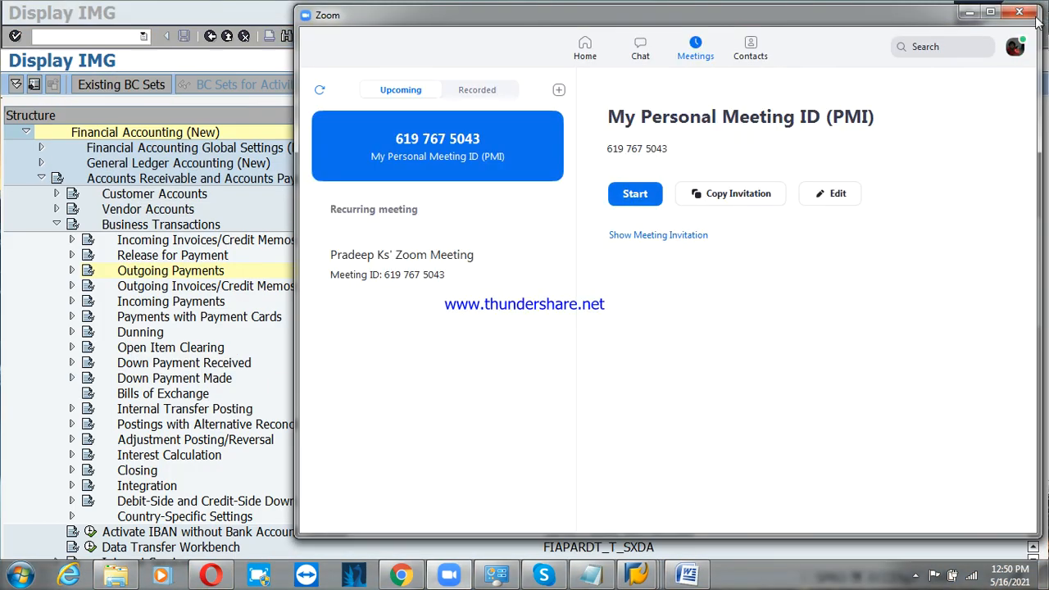
{"action": "left_click", "coordinate": [915, 575]}
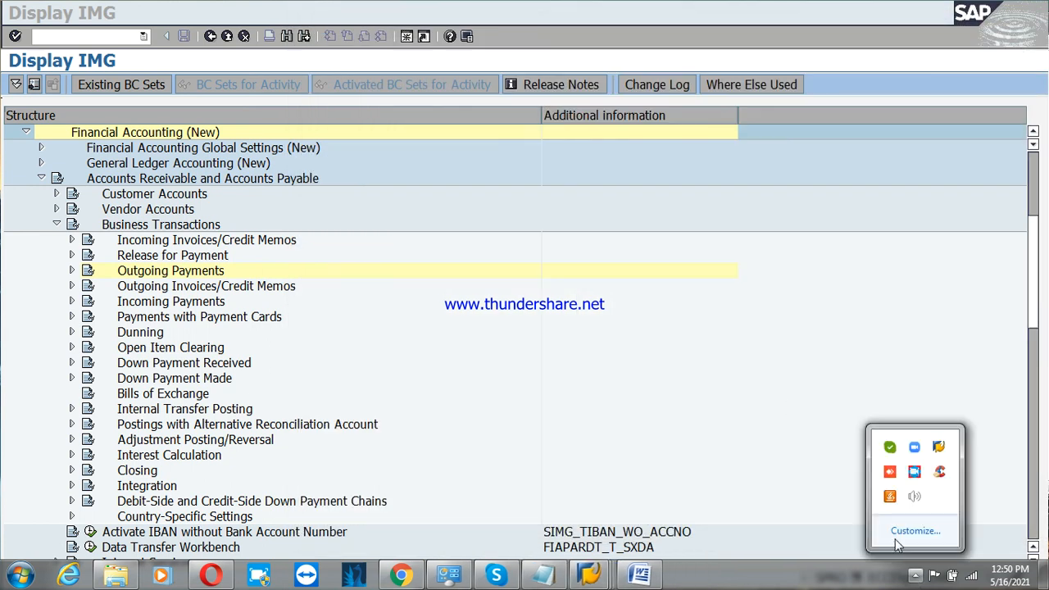
{"action": "left_click", "coordinate": [914, 473]}
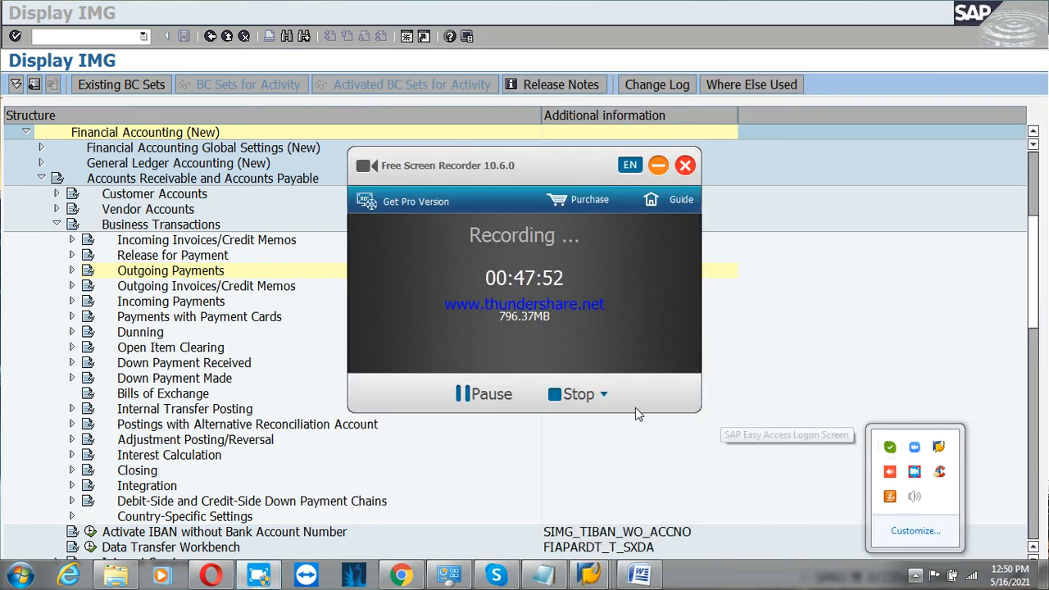